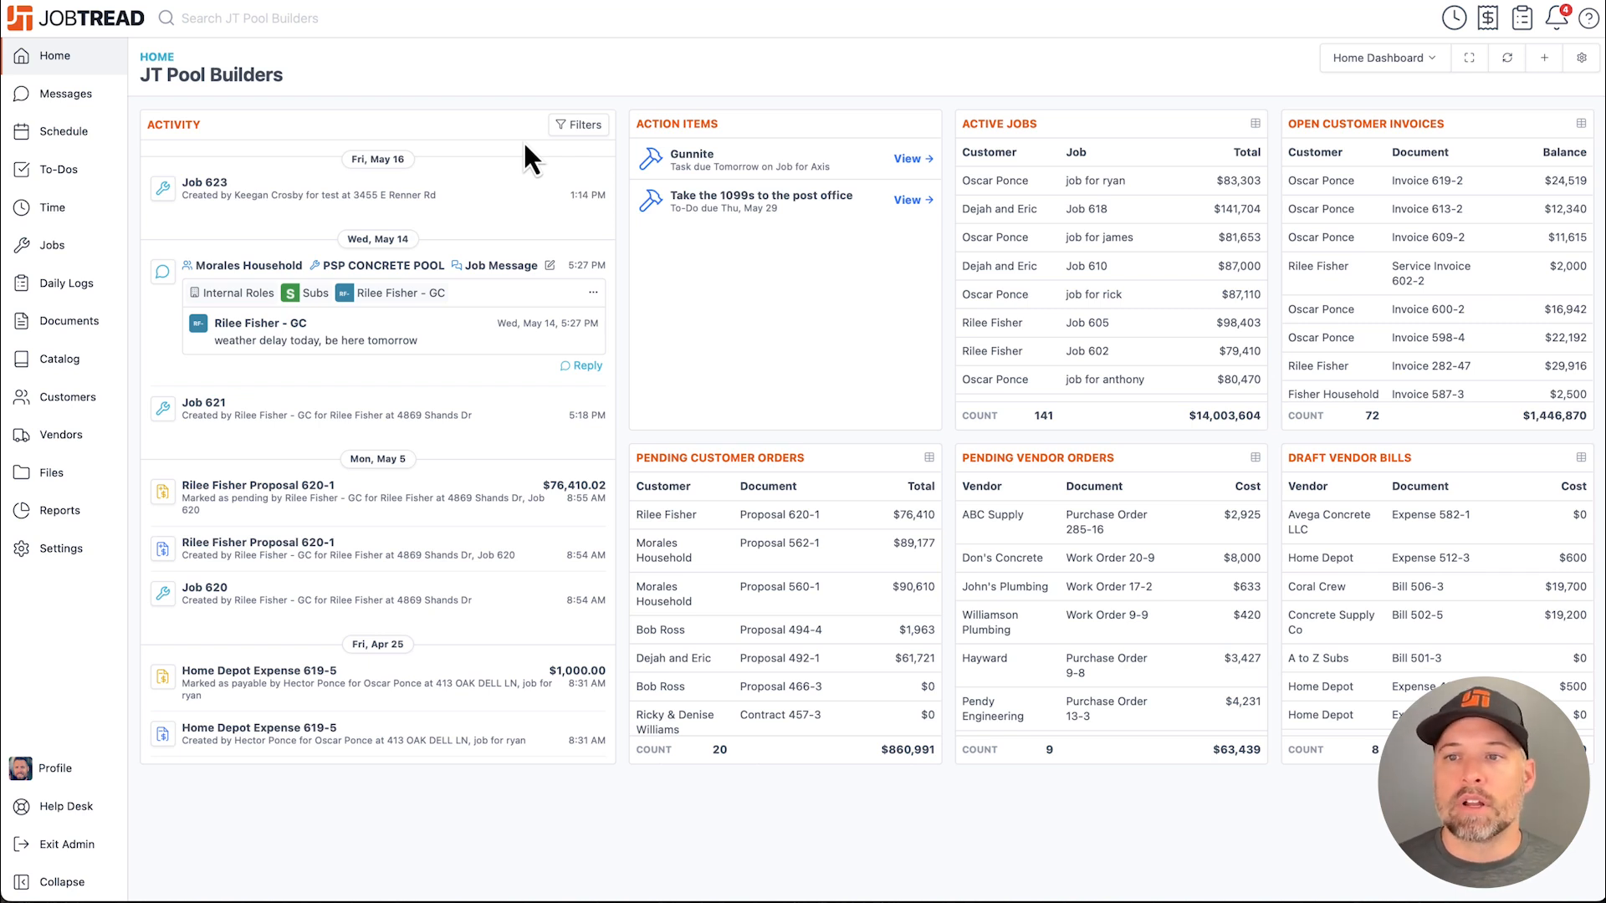
Try adding a chart tile based on Jobs data to the Home Dashboard, and discard the dashboard changes
left_click(1580, 58)
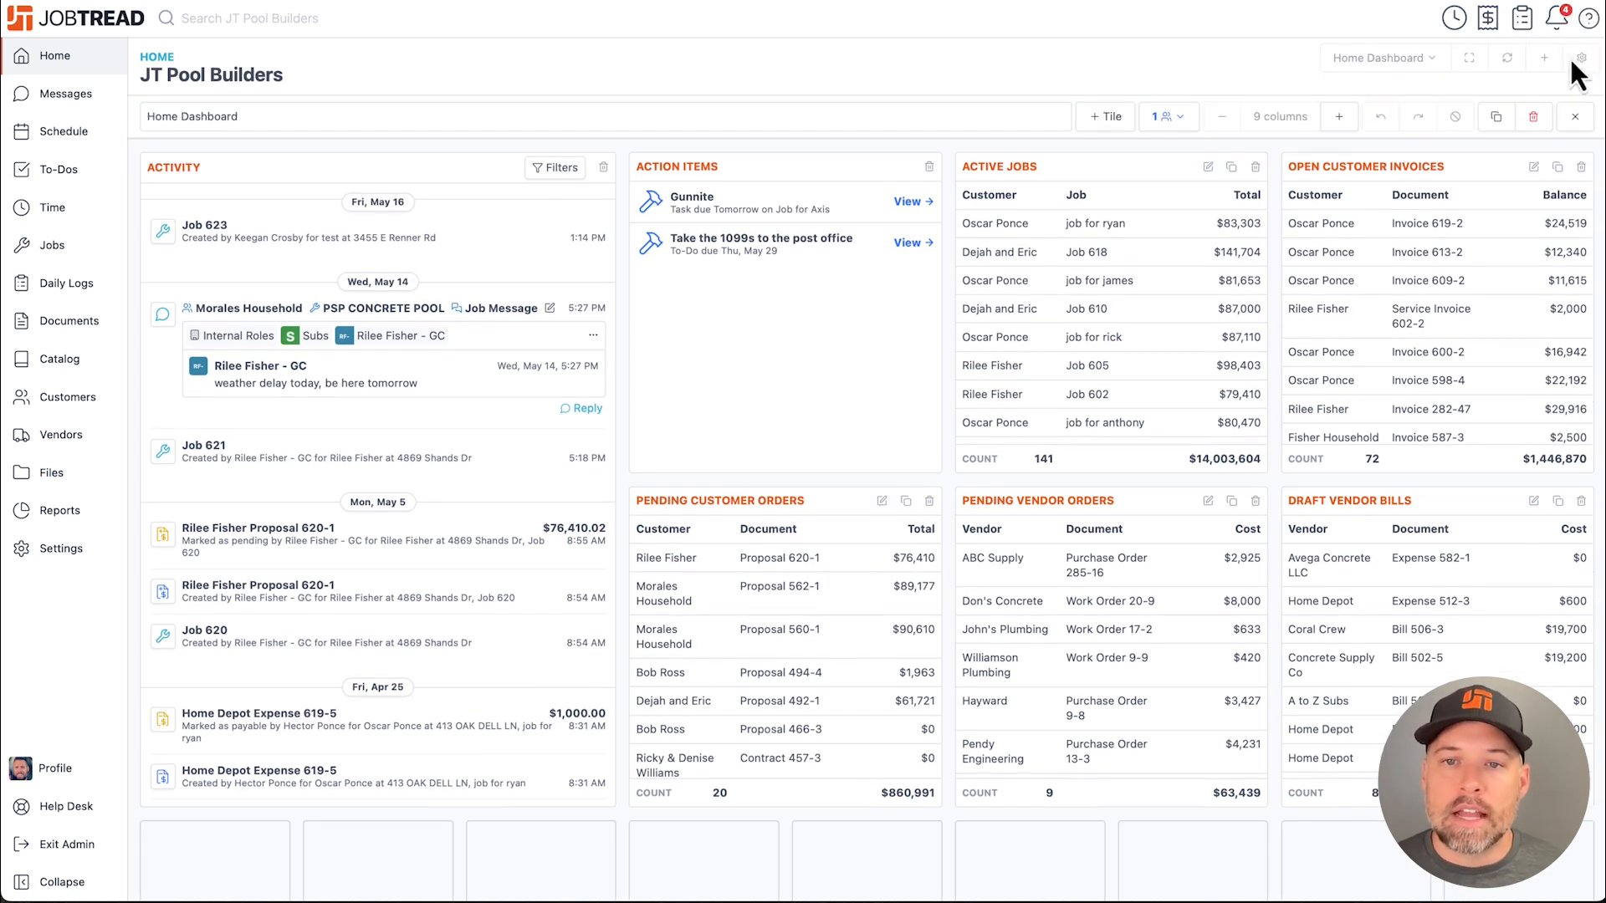
left_click(1115, 121)
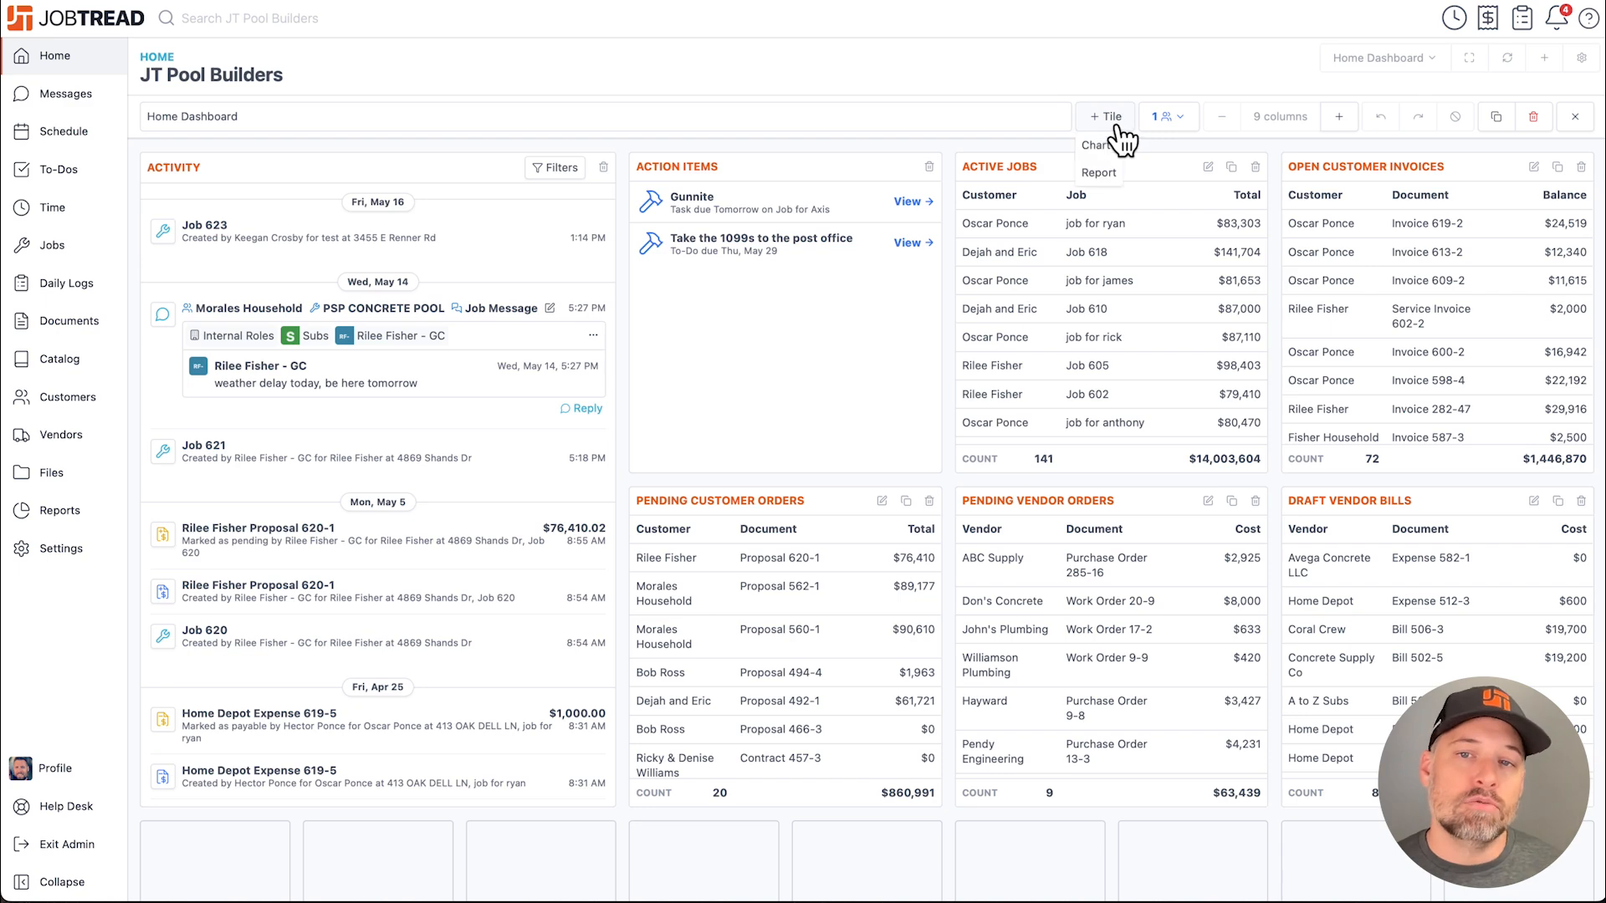
left_click(1109, 145)
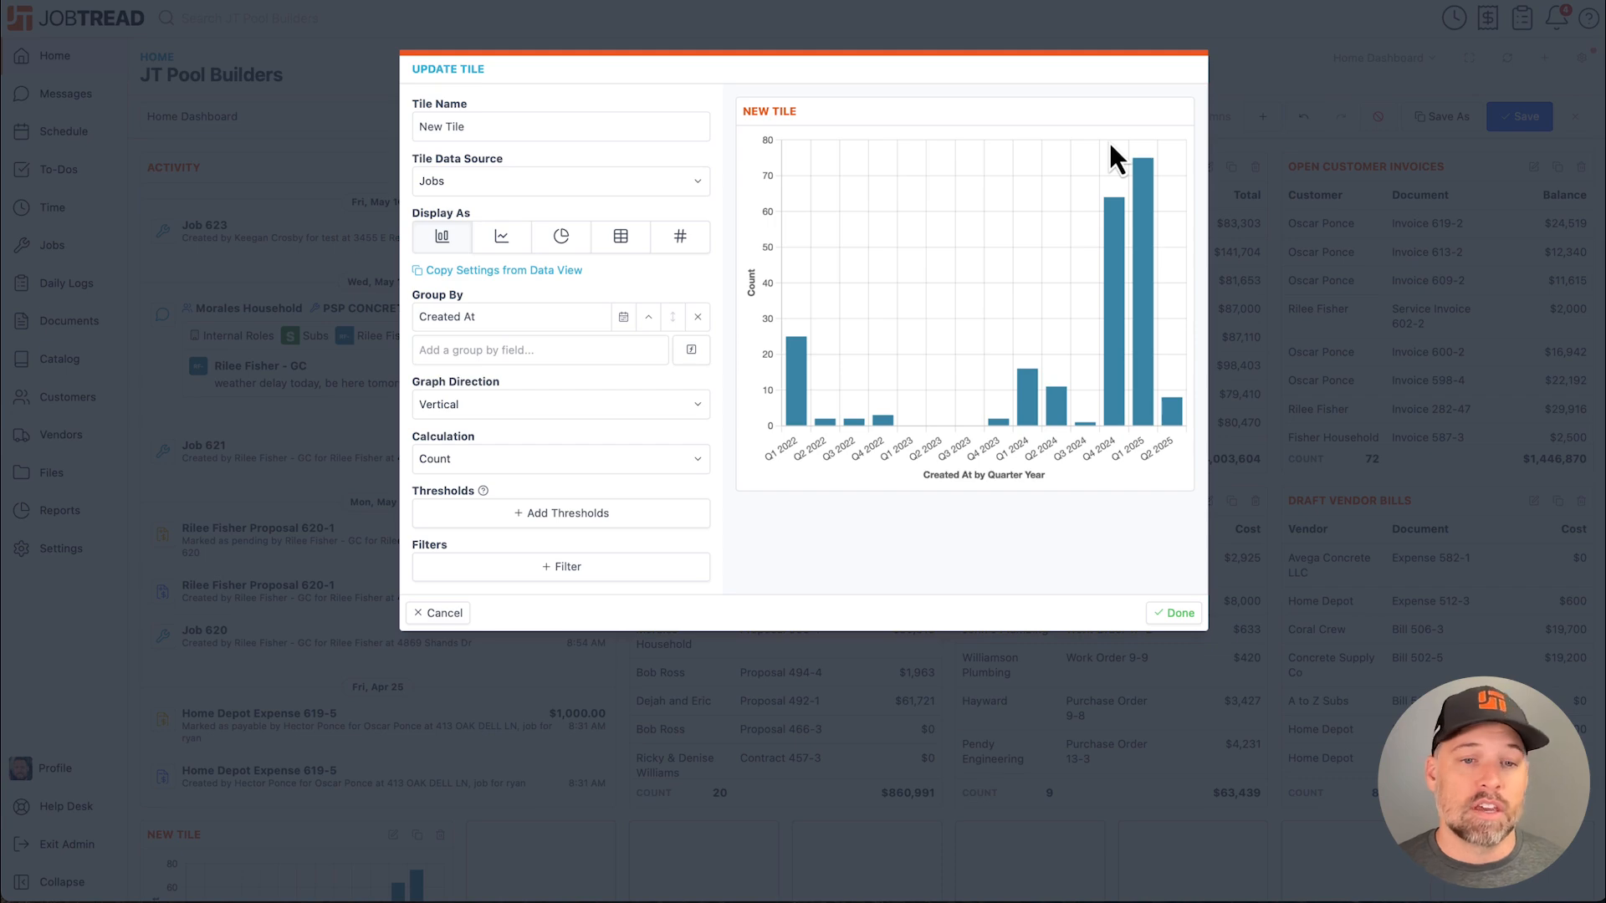
left_click(457, 613)
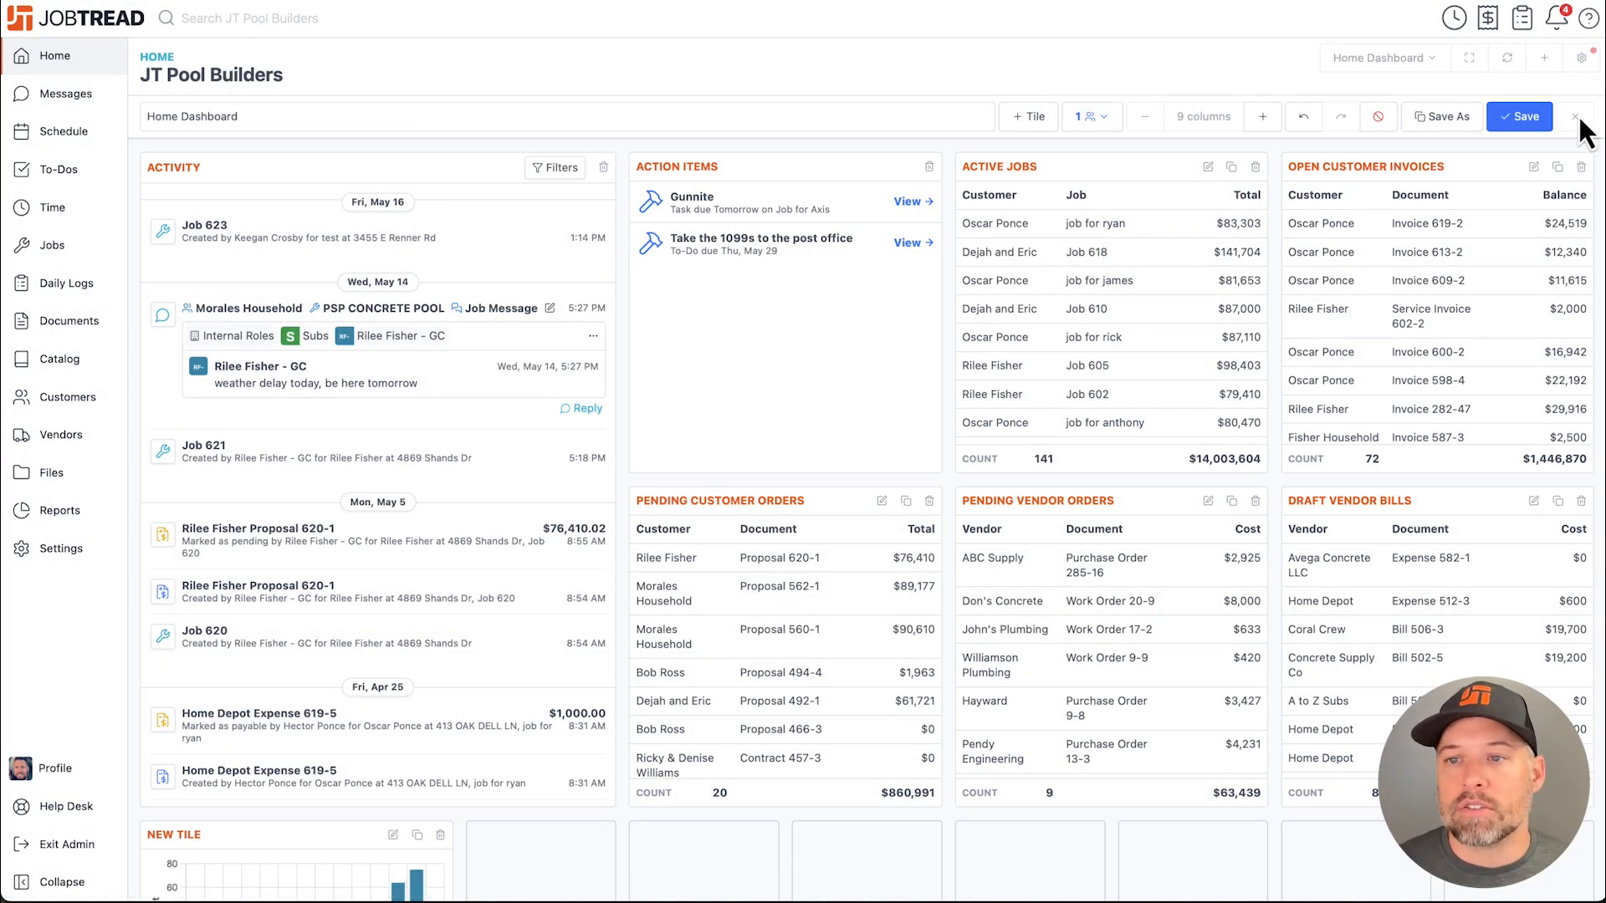
left_click(1379, 116)
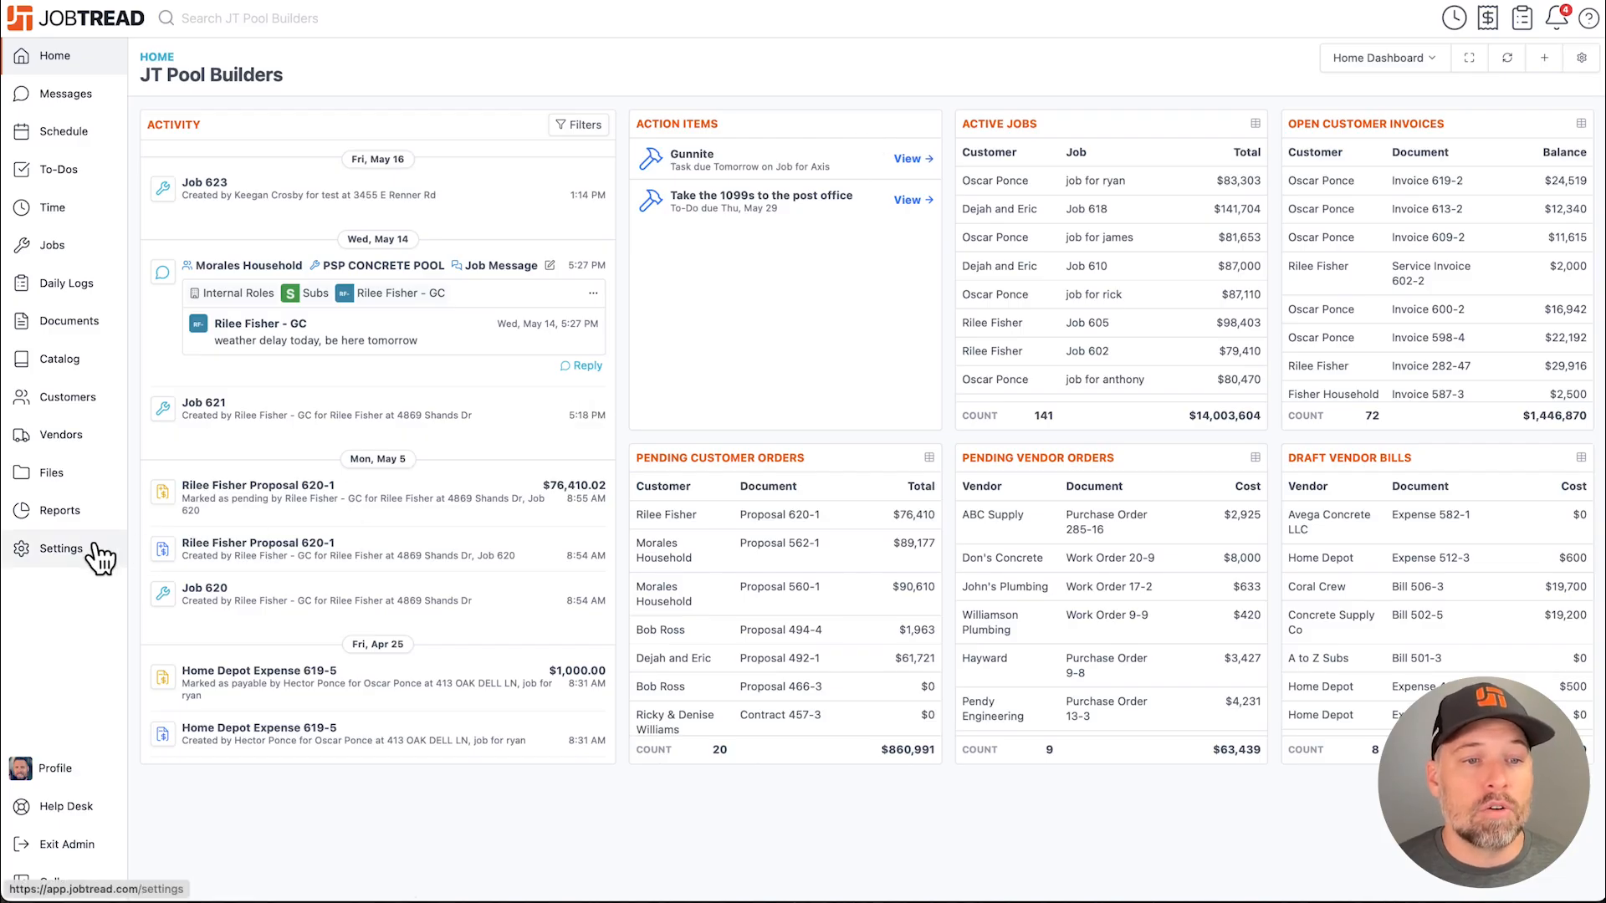
Review the Request a Quote customer web form in the organization settings and view the customer list
left_click(94, 548)
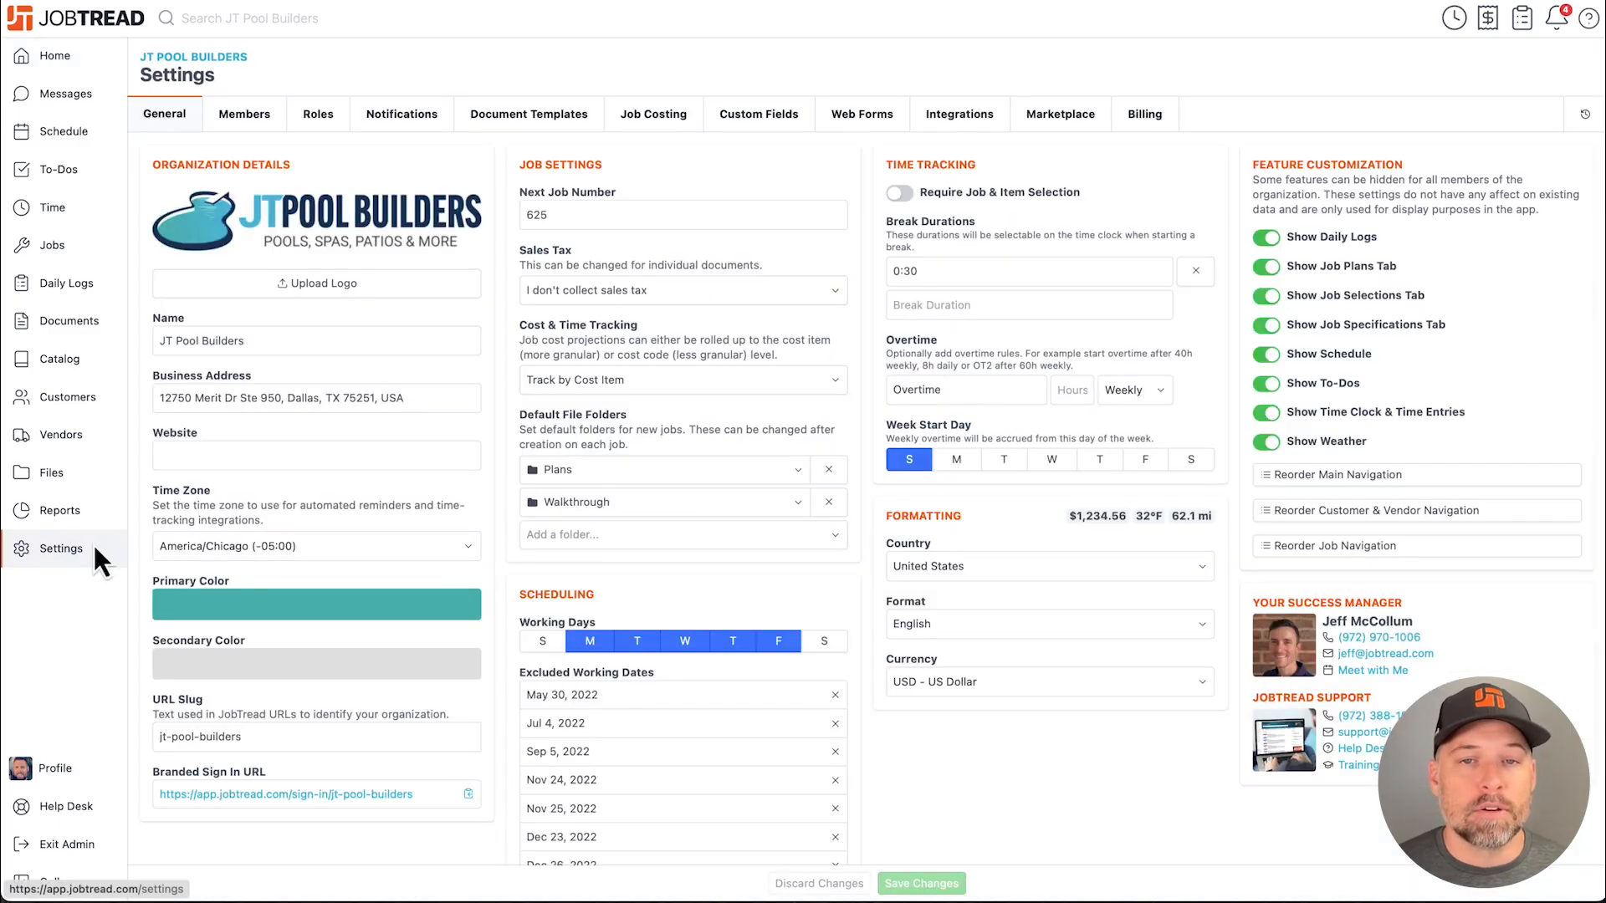
left_click(859, 126)
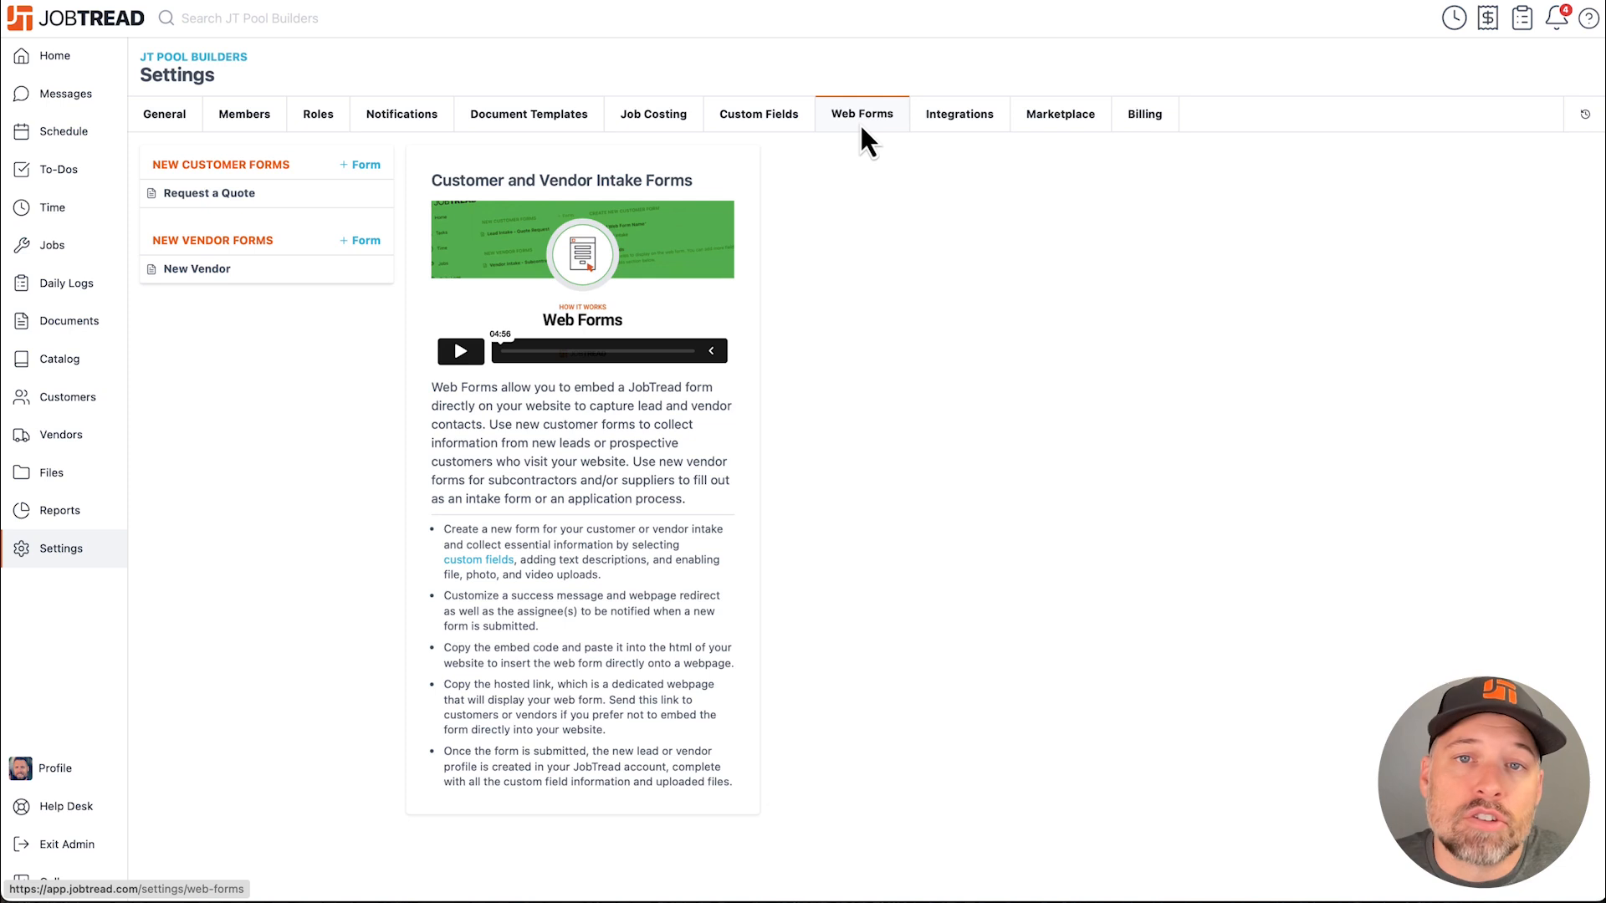
left_click(304, 201)
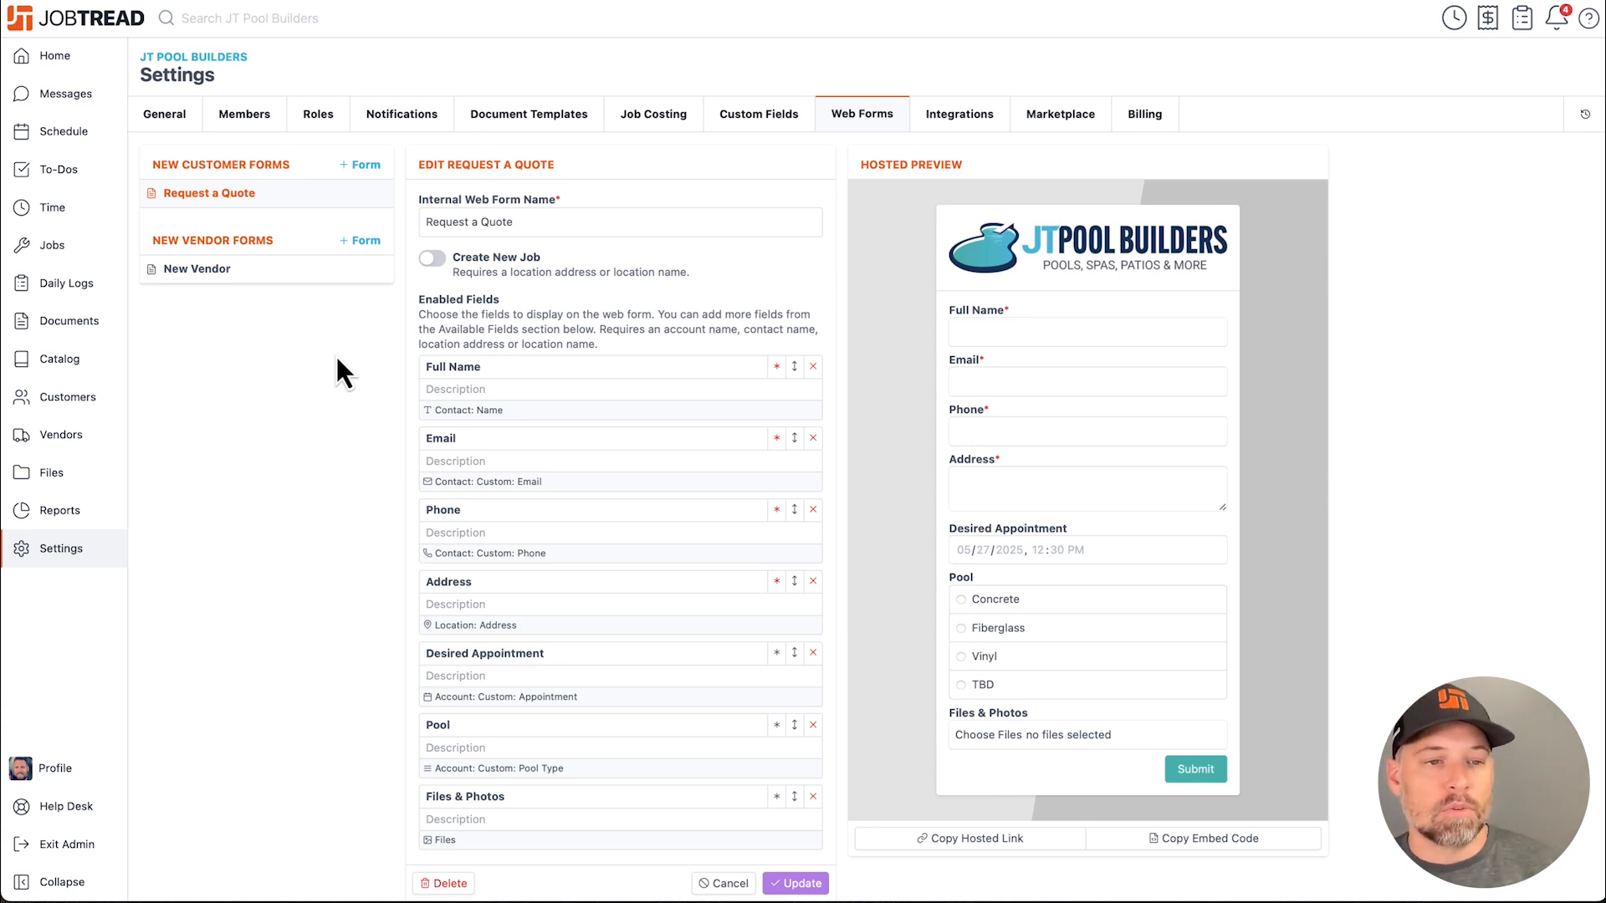
left_click(75, 399)
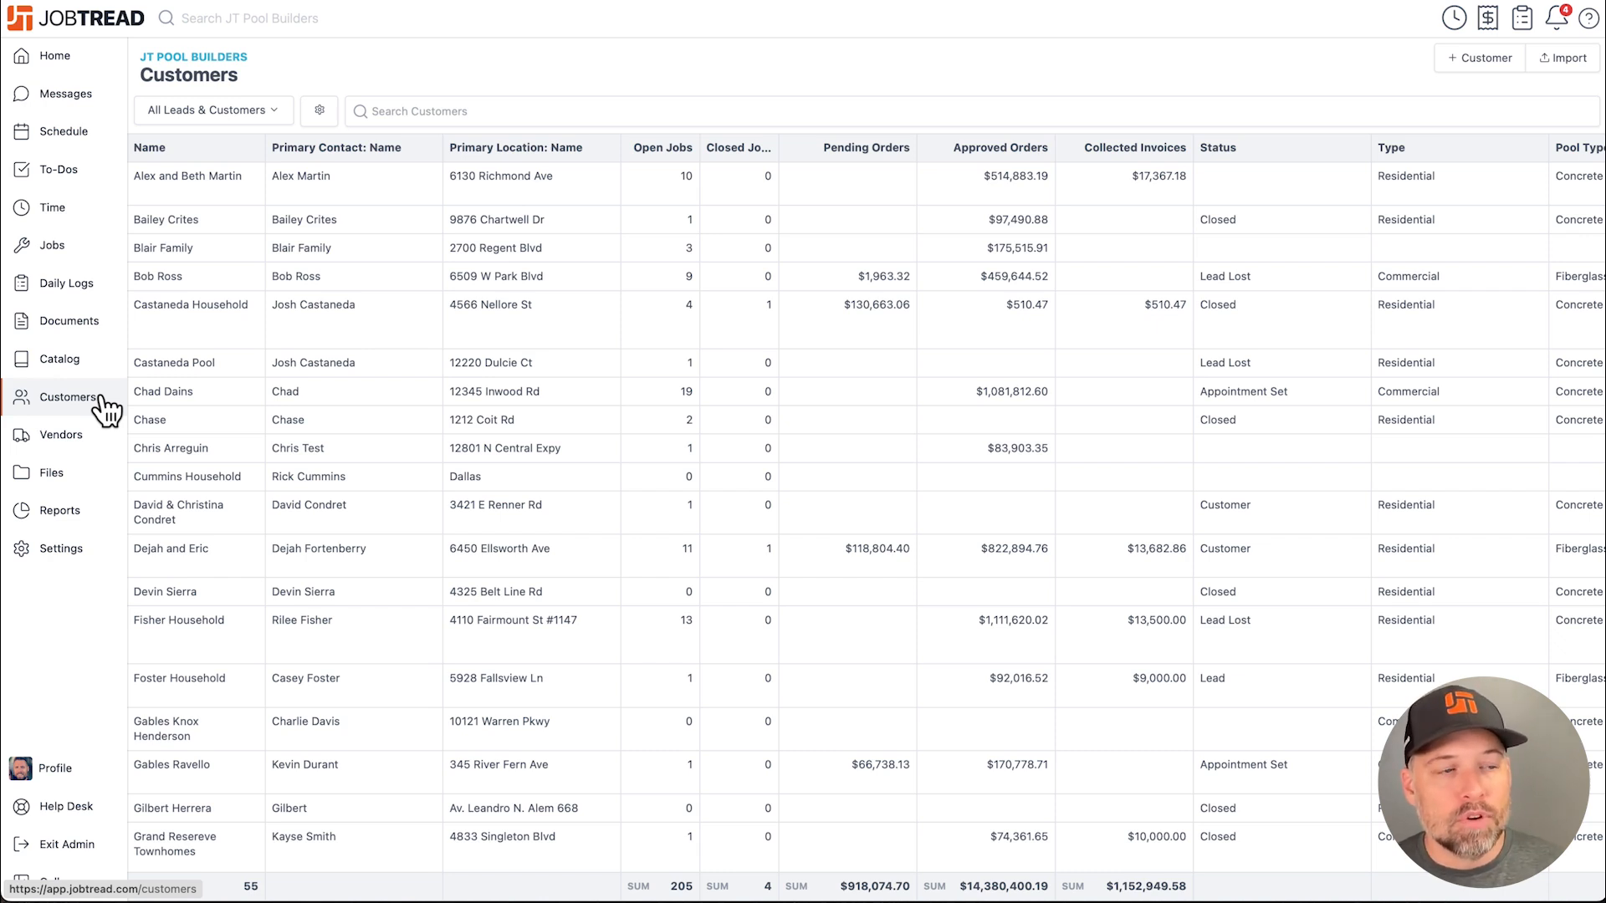
Examine the details and available column fields of the PSP DEMO jobs view, leaving its configuration as is
left_click(89, 257)
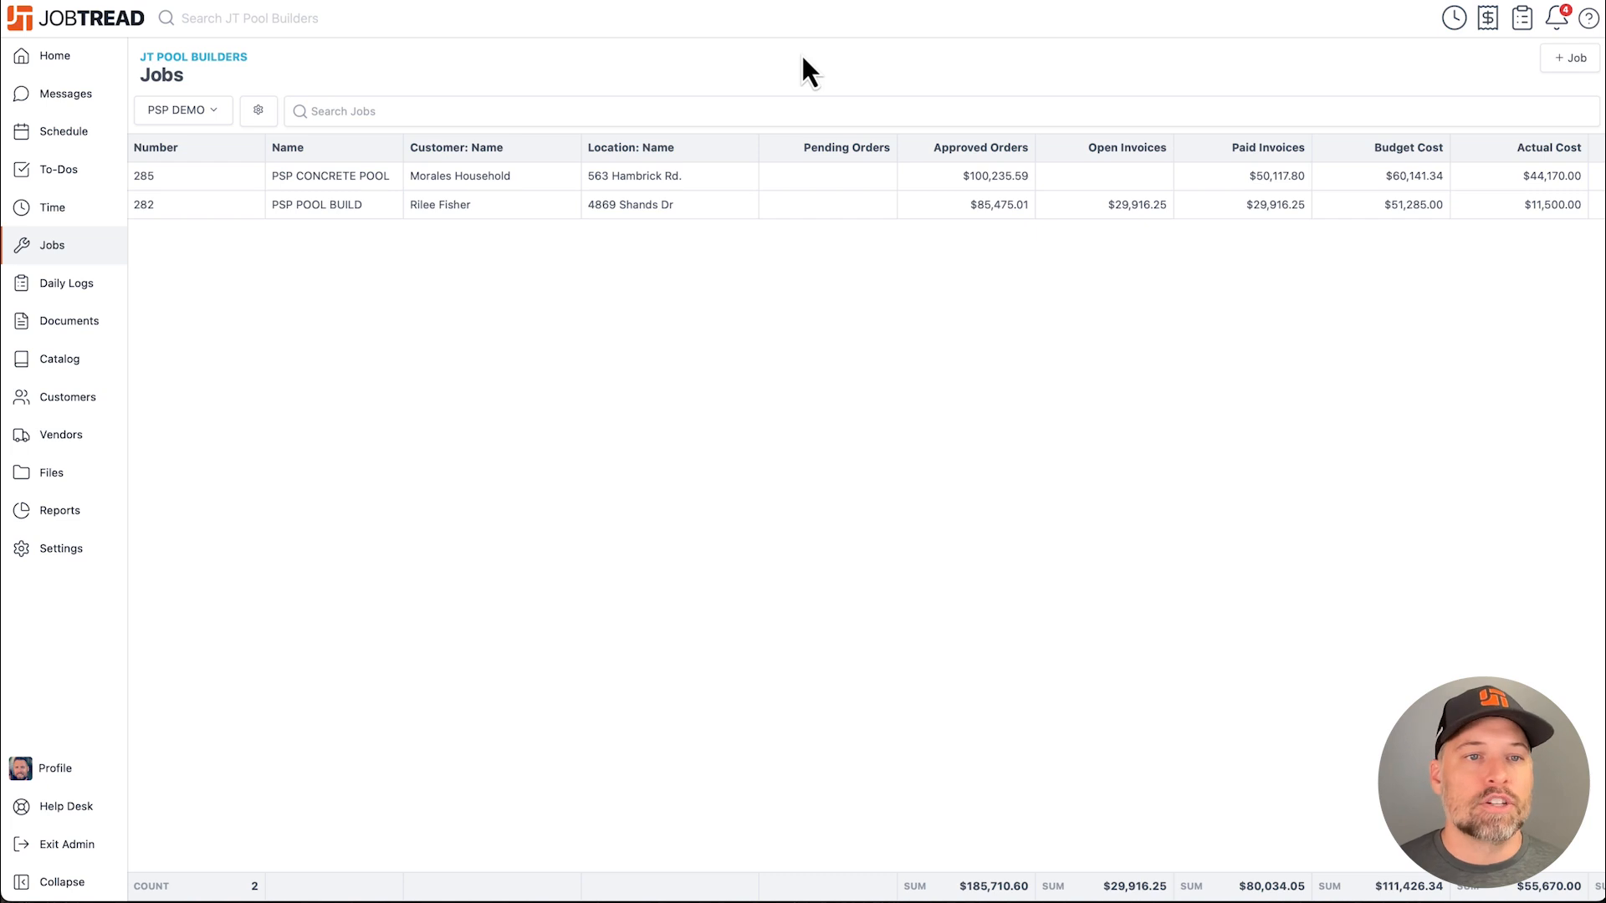
left_click(259, 111)
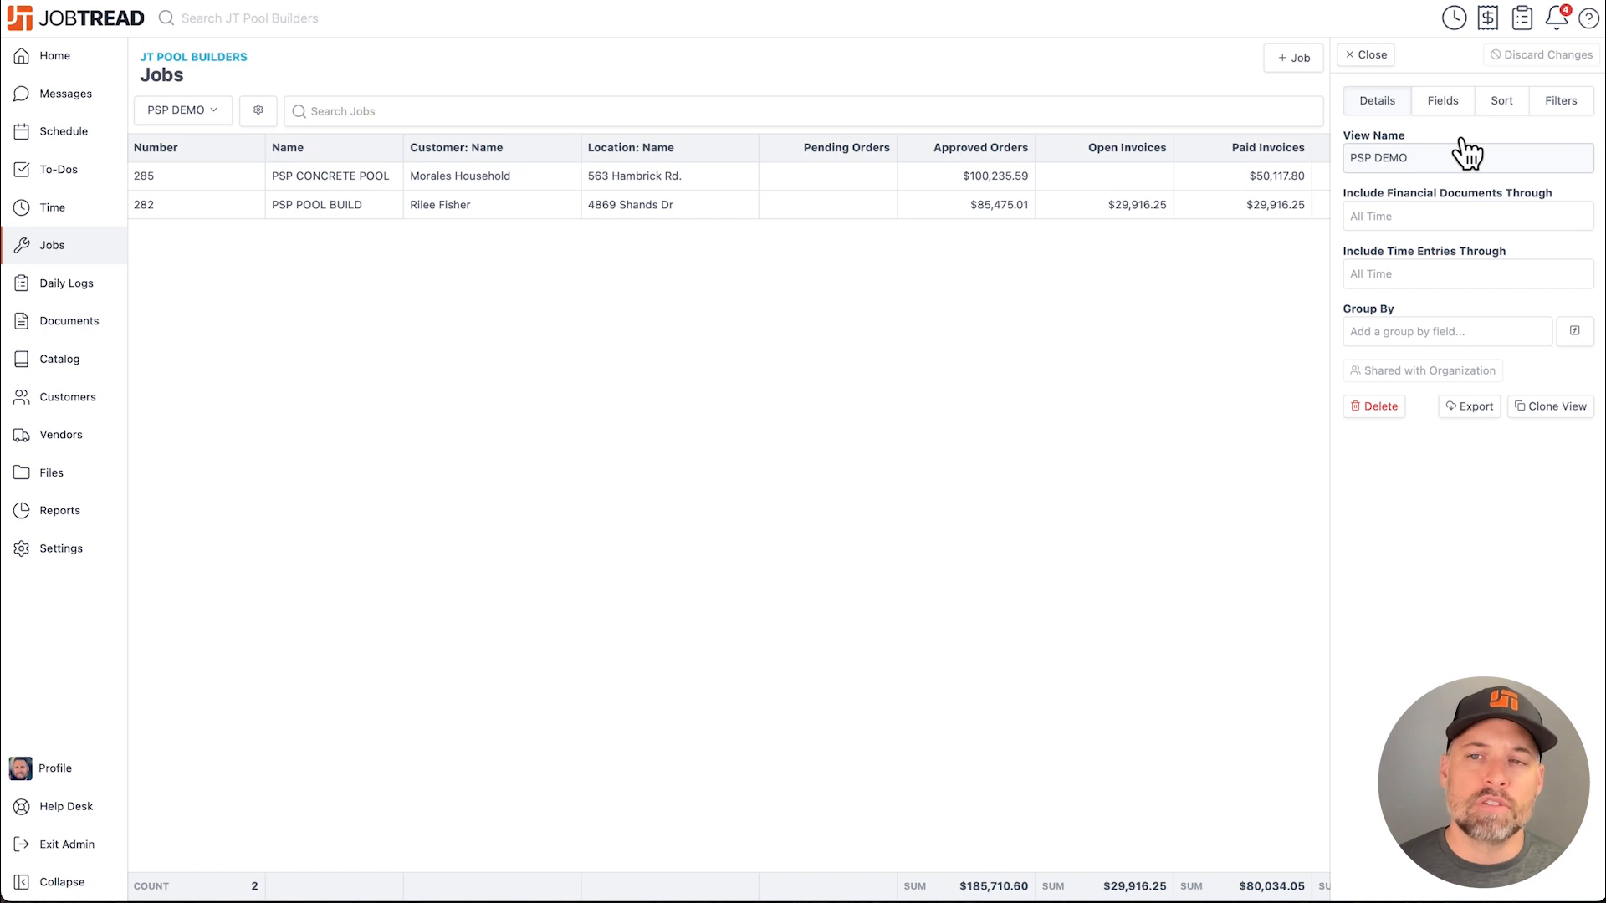
left_click(1452, 107)
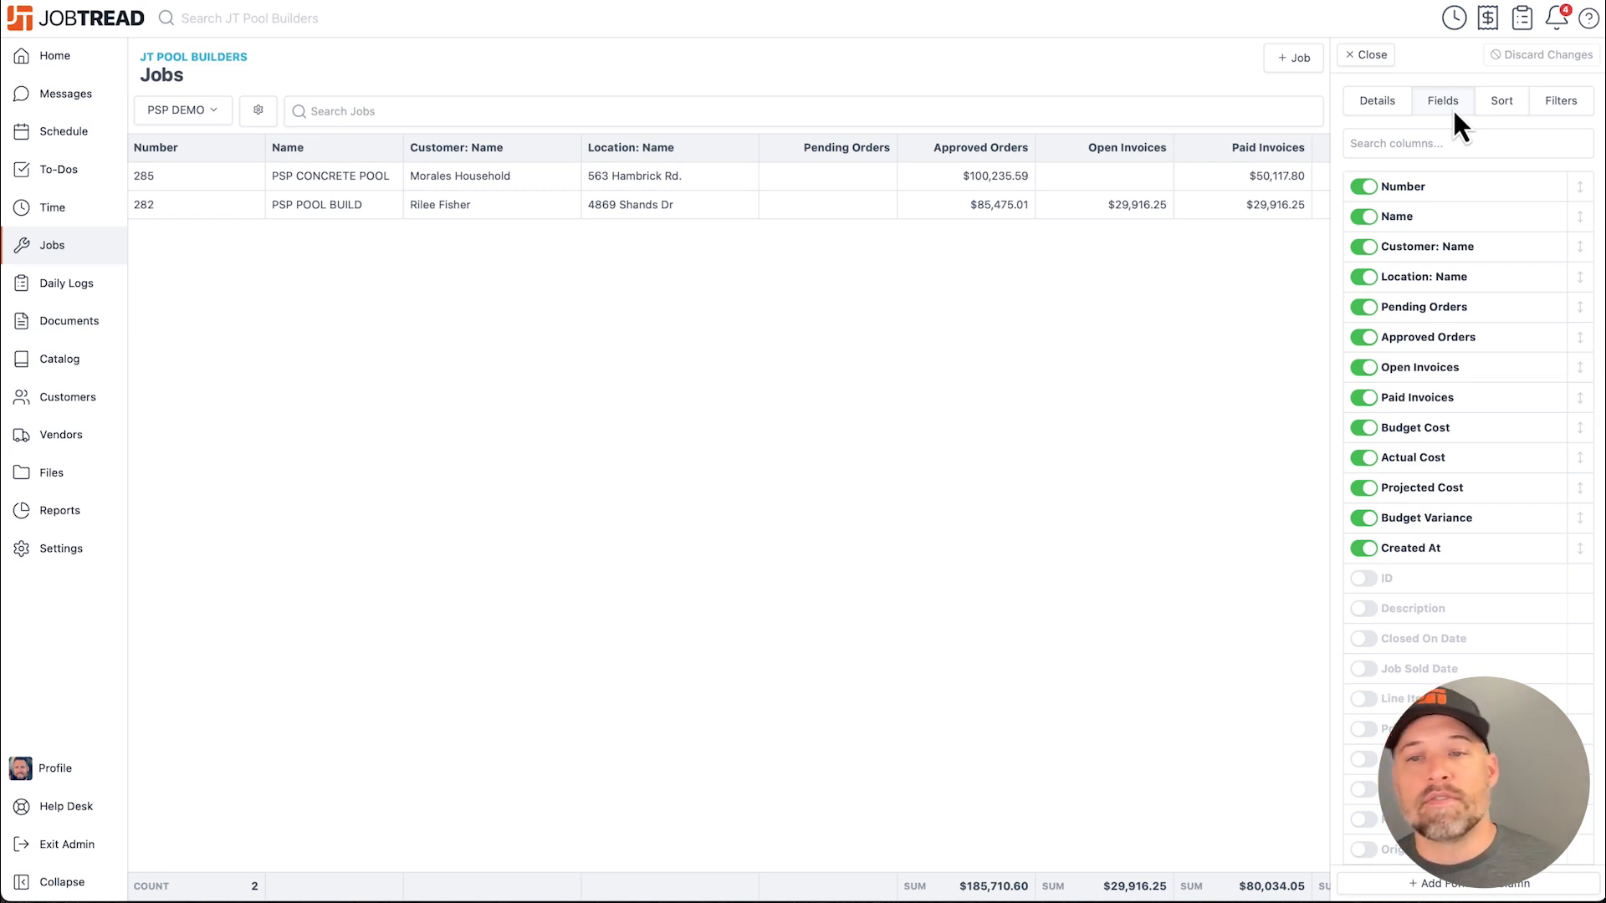
left_click(1388, 107)
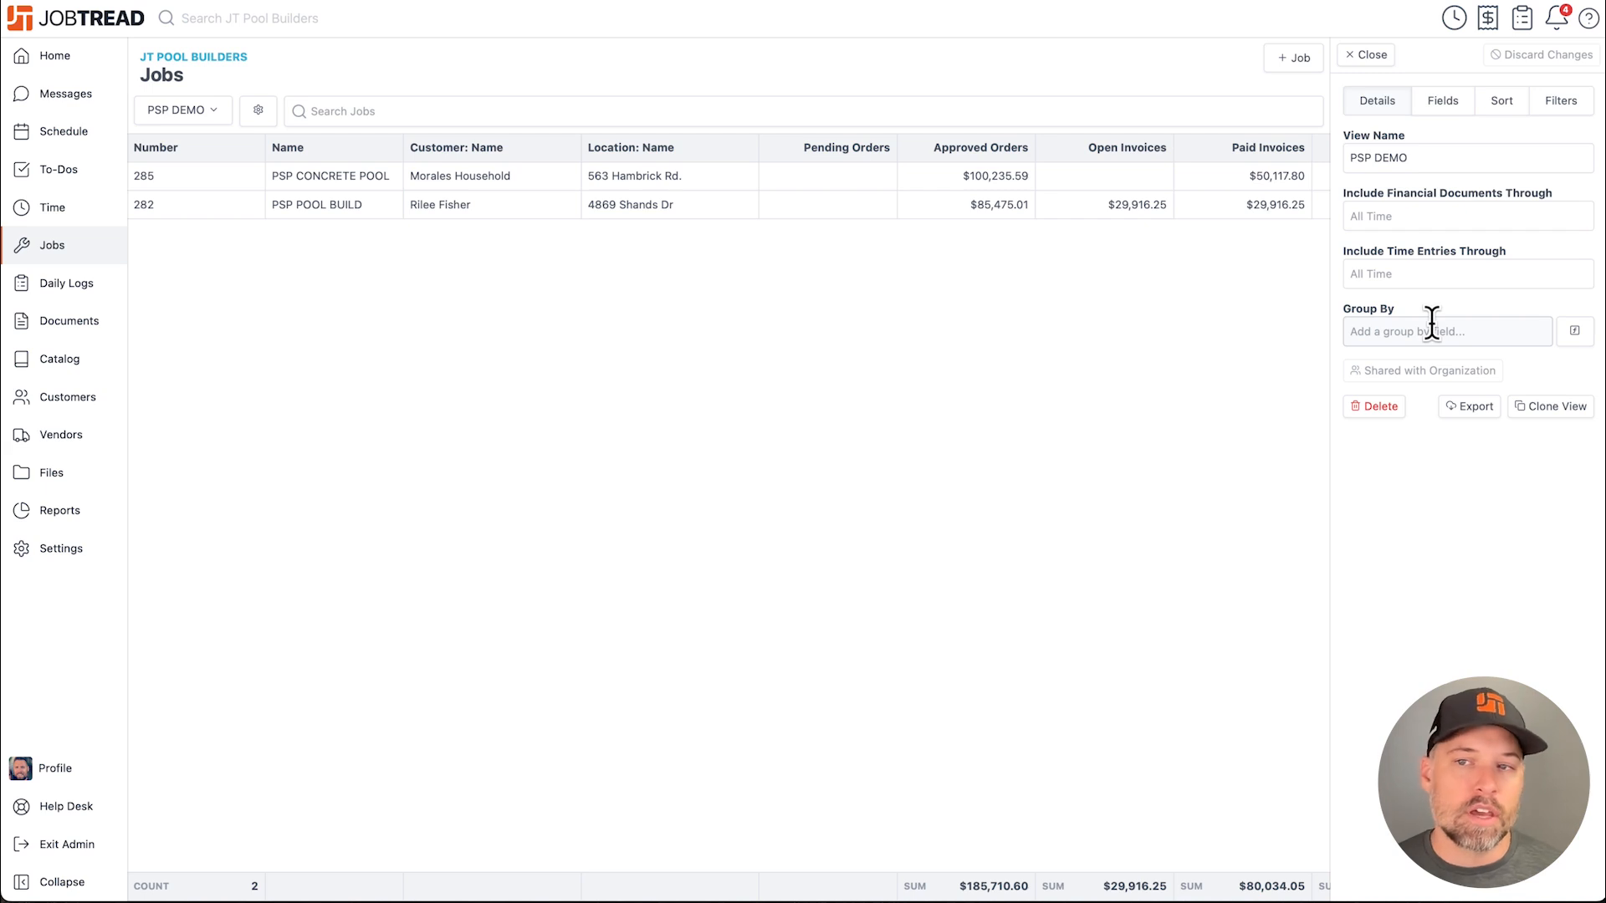
left_click(1446, 104)
scroll(1395, 301, "down", 2)
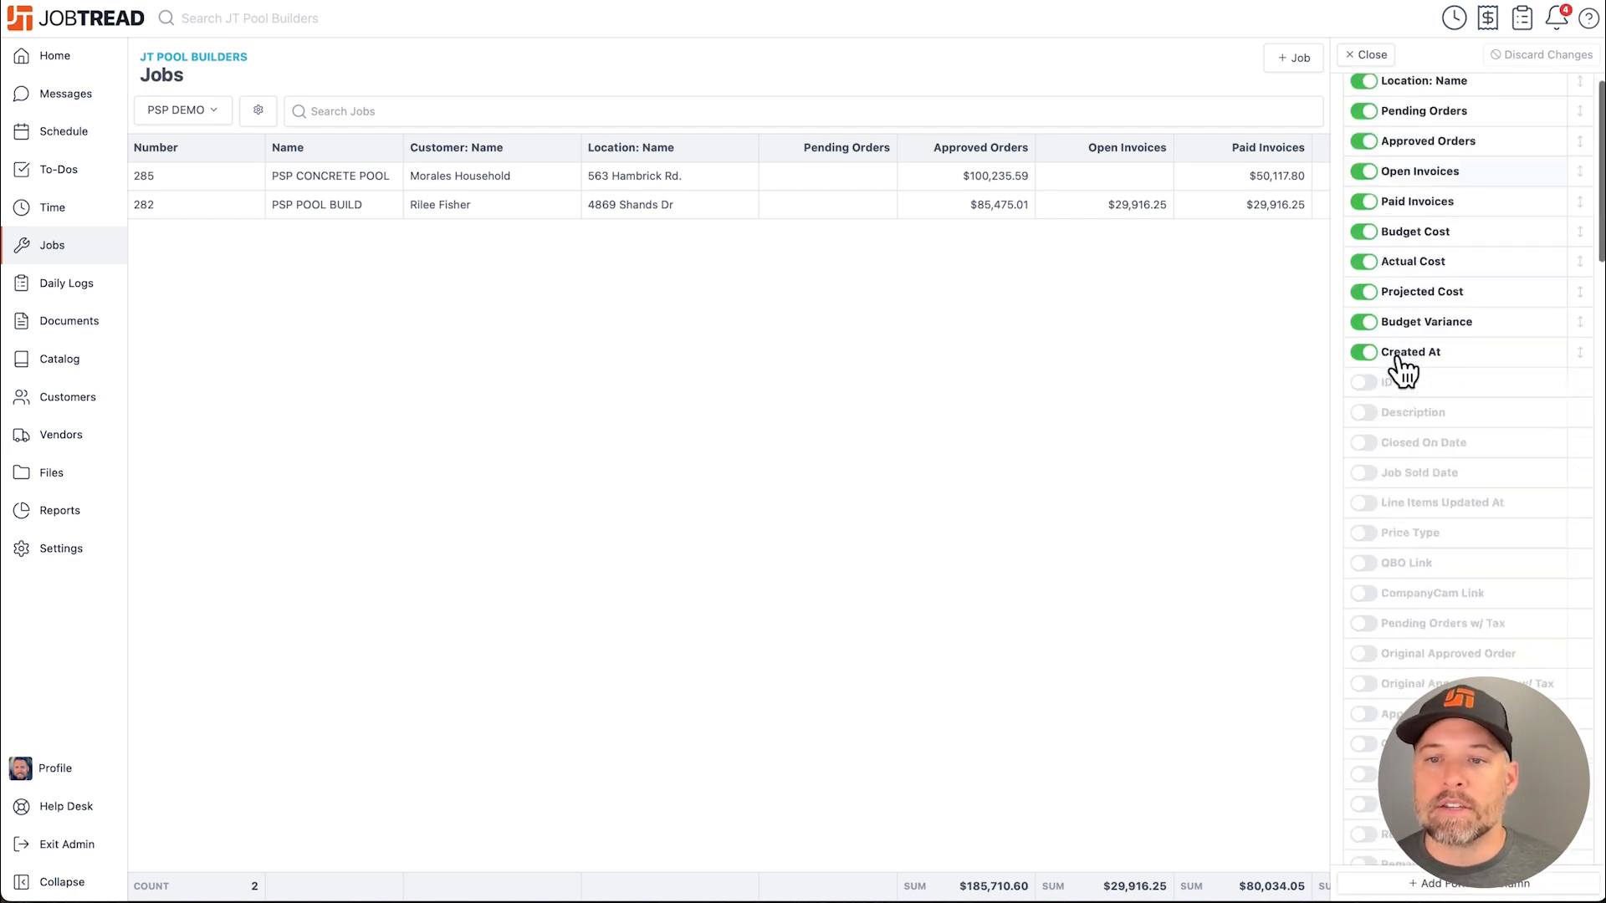
scroll(1402, 368, "down", 10)
scroll(1403, 368, "down", 3)
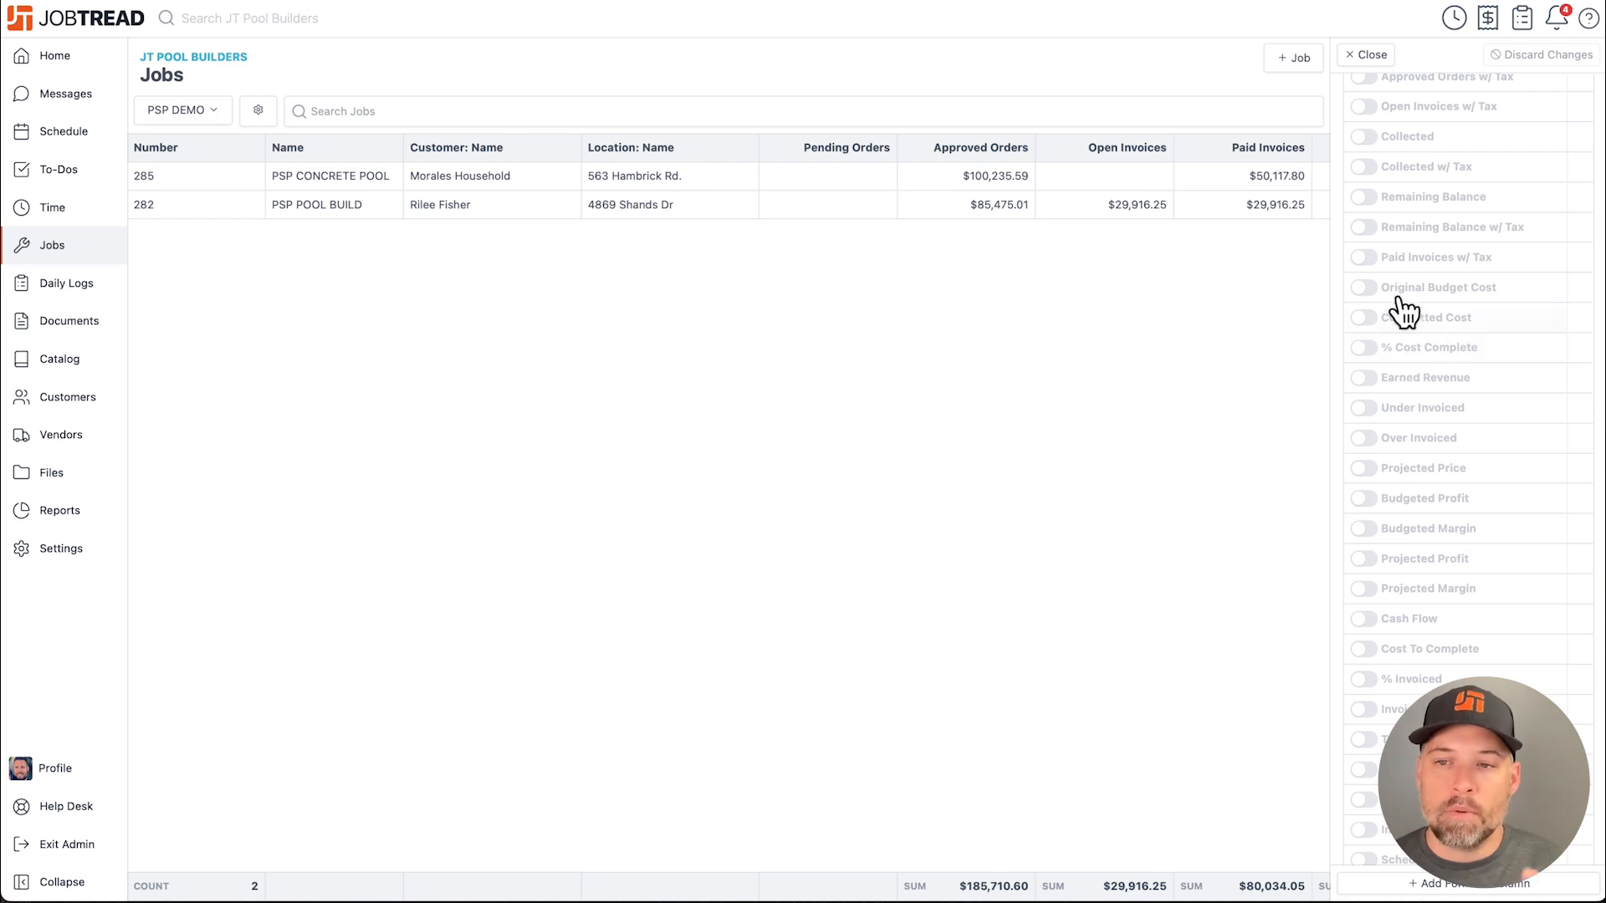
scroll(1408, 443, "down", 5)
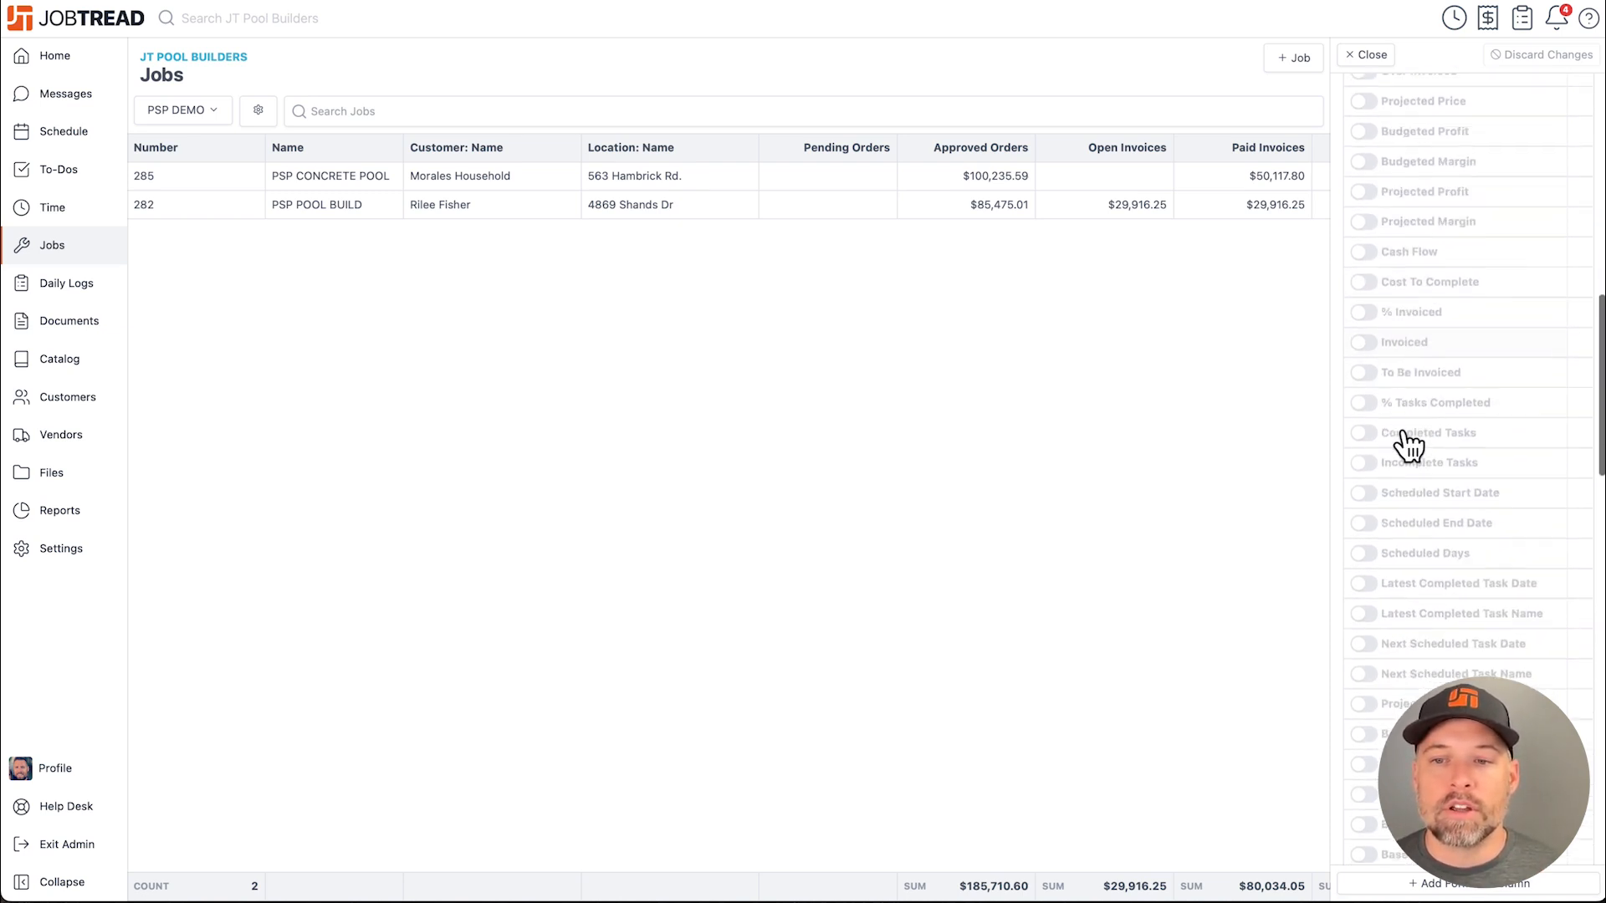
scroll(1410, 441, "down", 6)
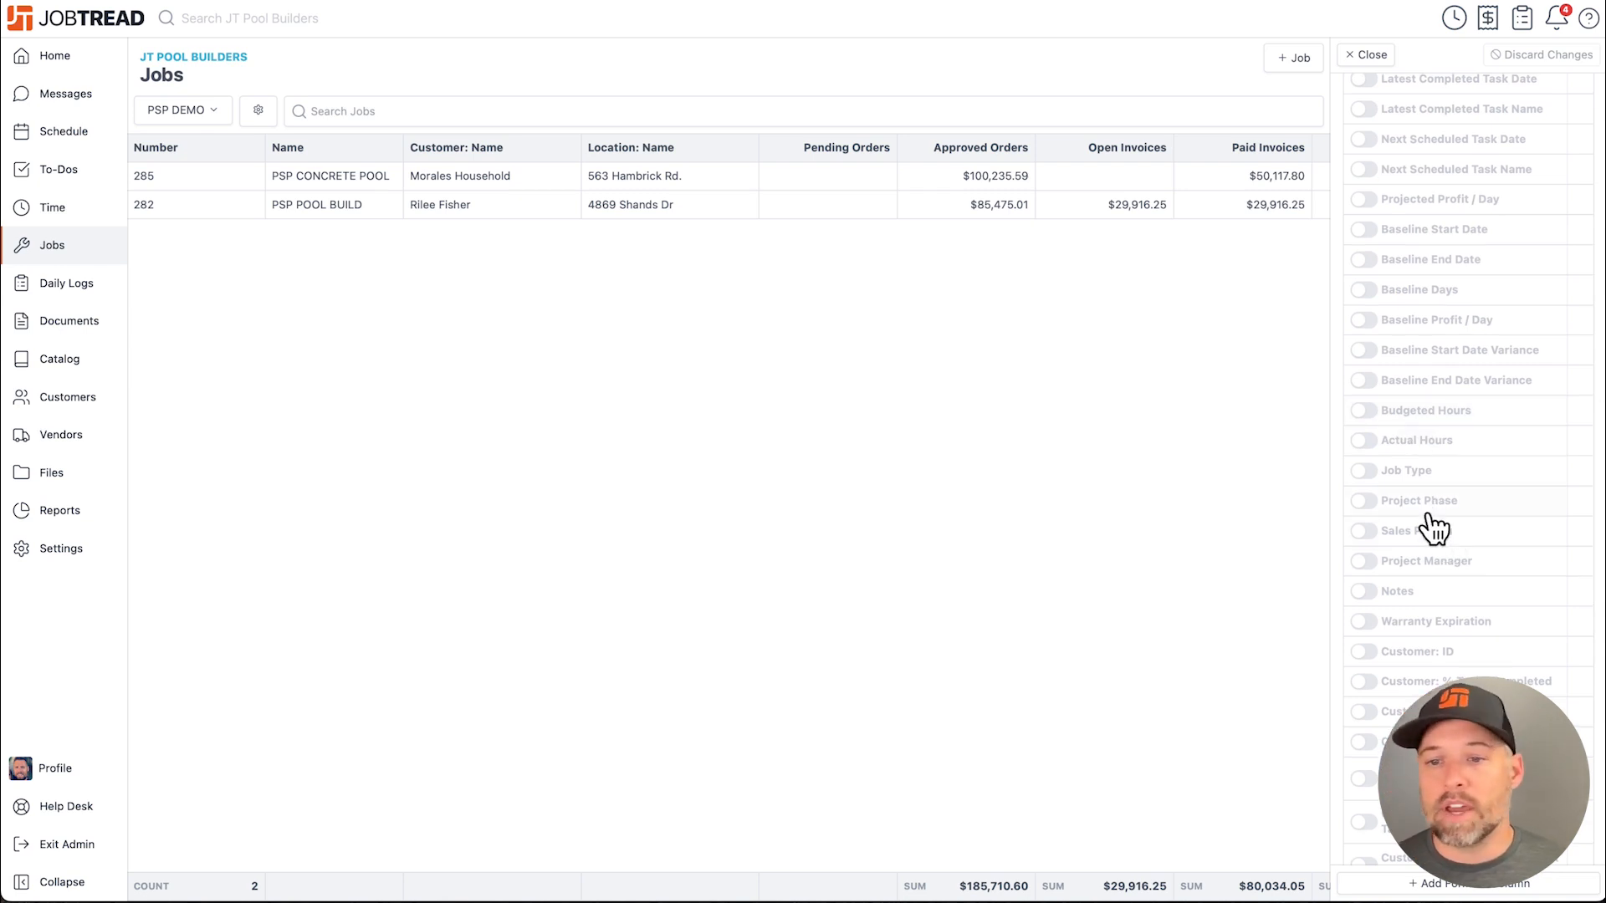
scroll(1435, 546, "down", 4)
scroll(1436, 544, "down", 2)
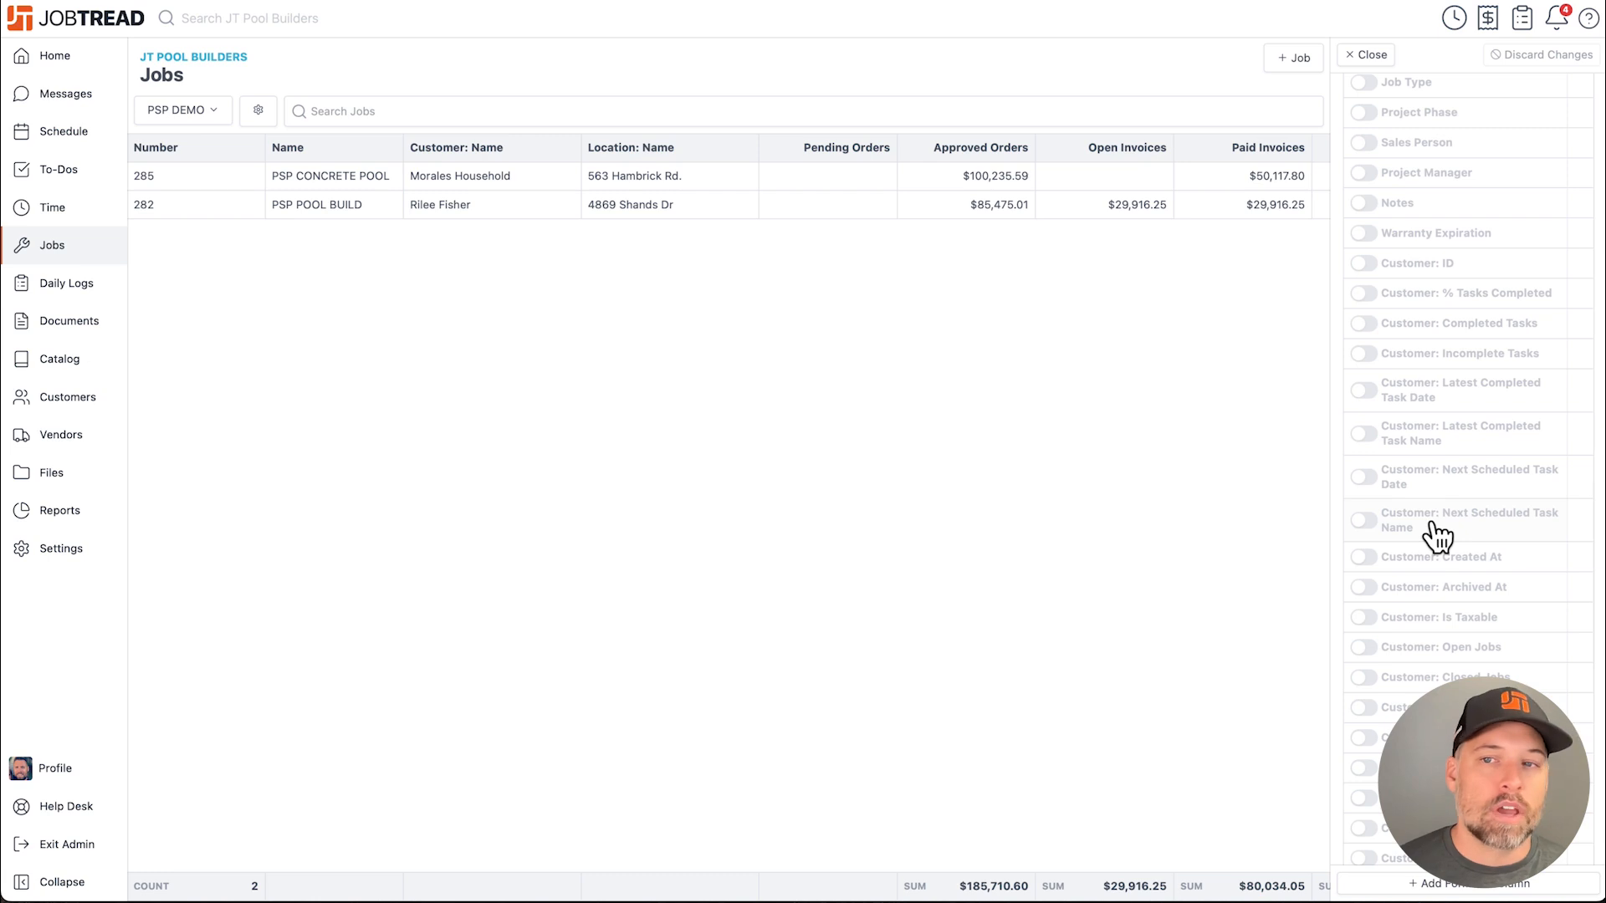
scroll(1435, 535, "up", 10)
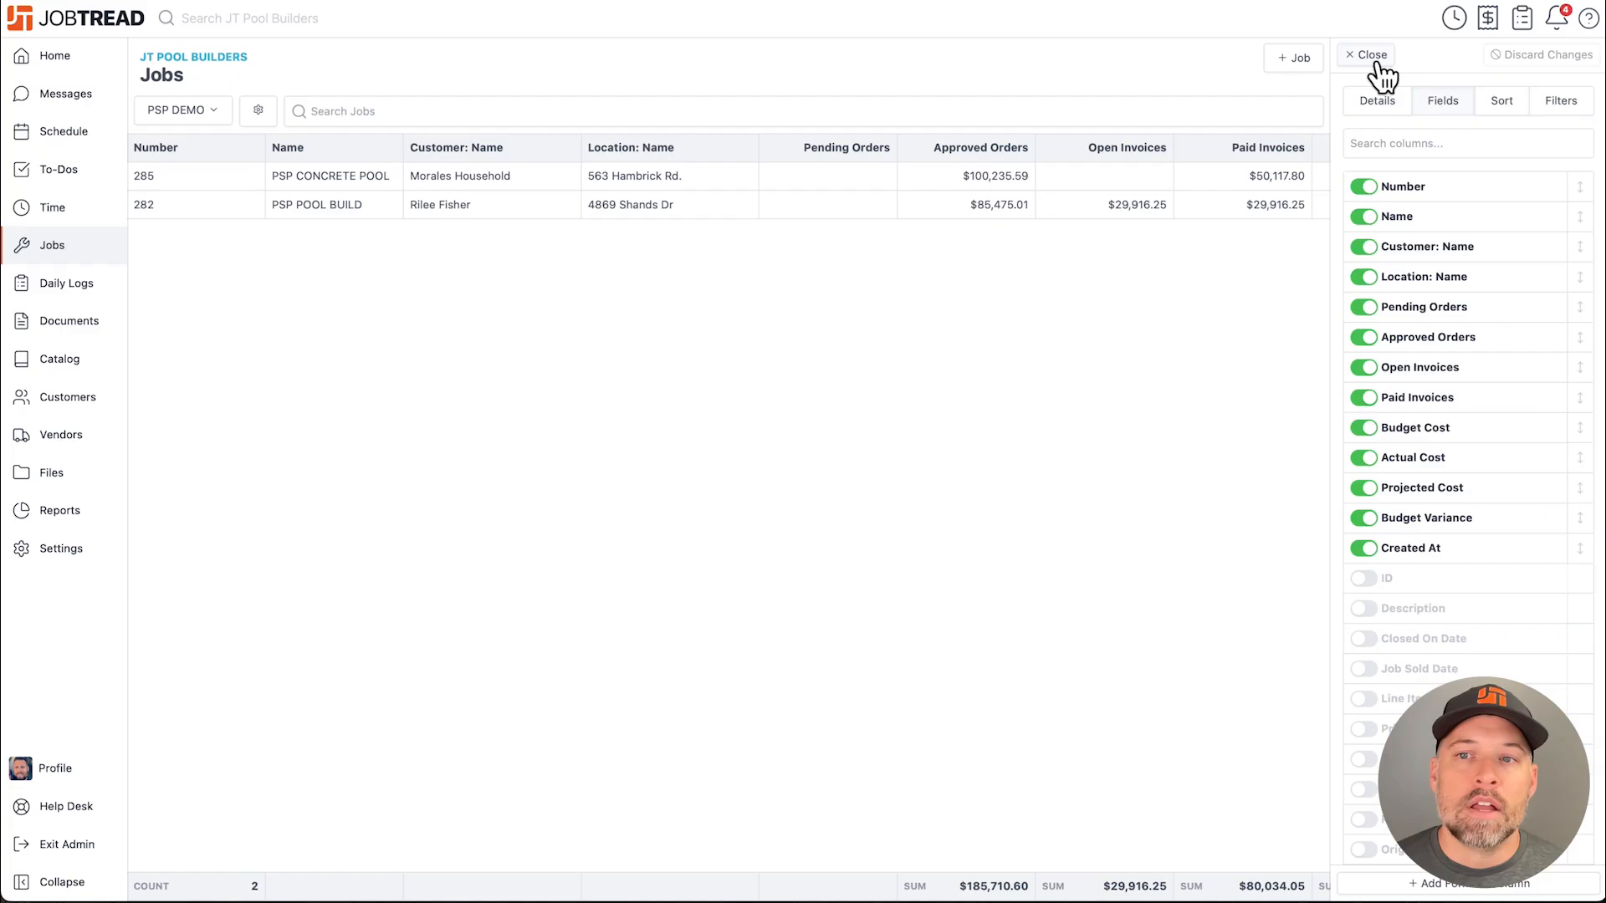
left_click(1326, 100)
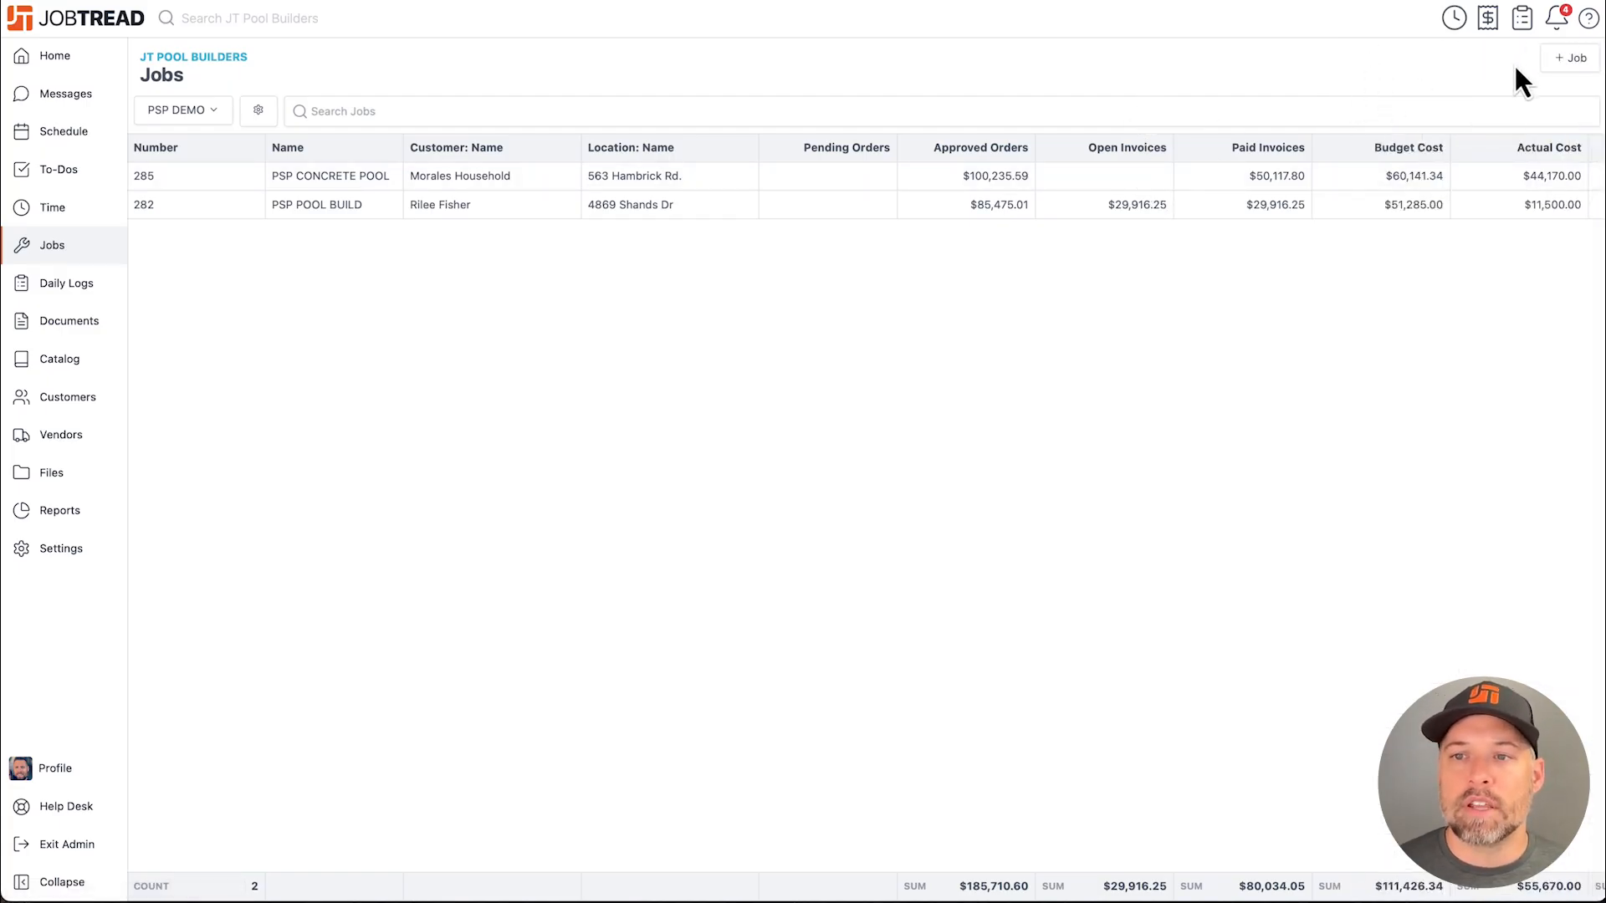
Start a new job for the existing customer couple and set its project phase to New
left_click(1562, 61)
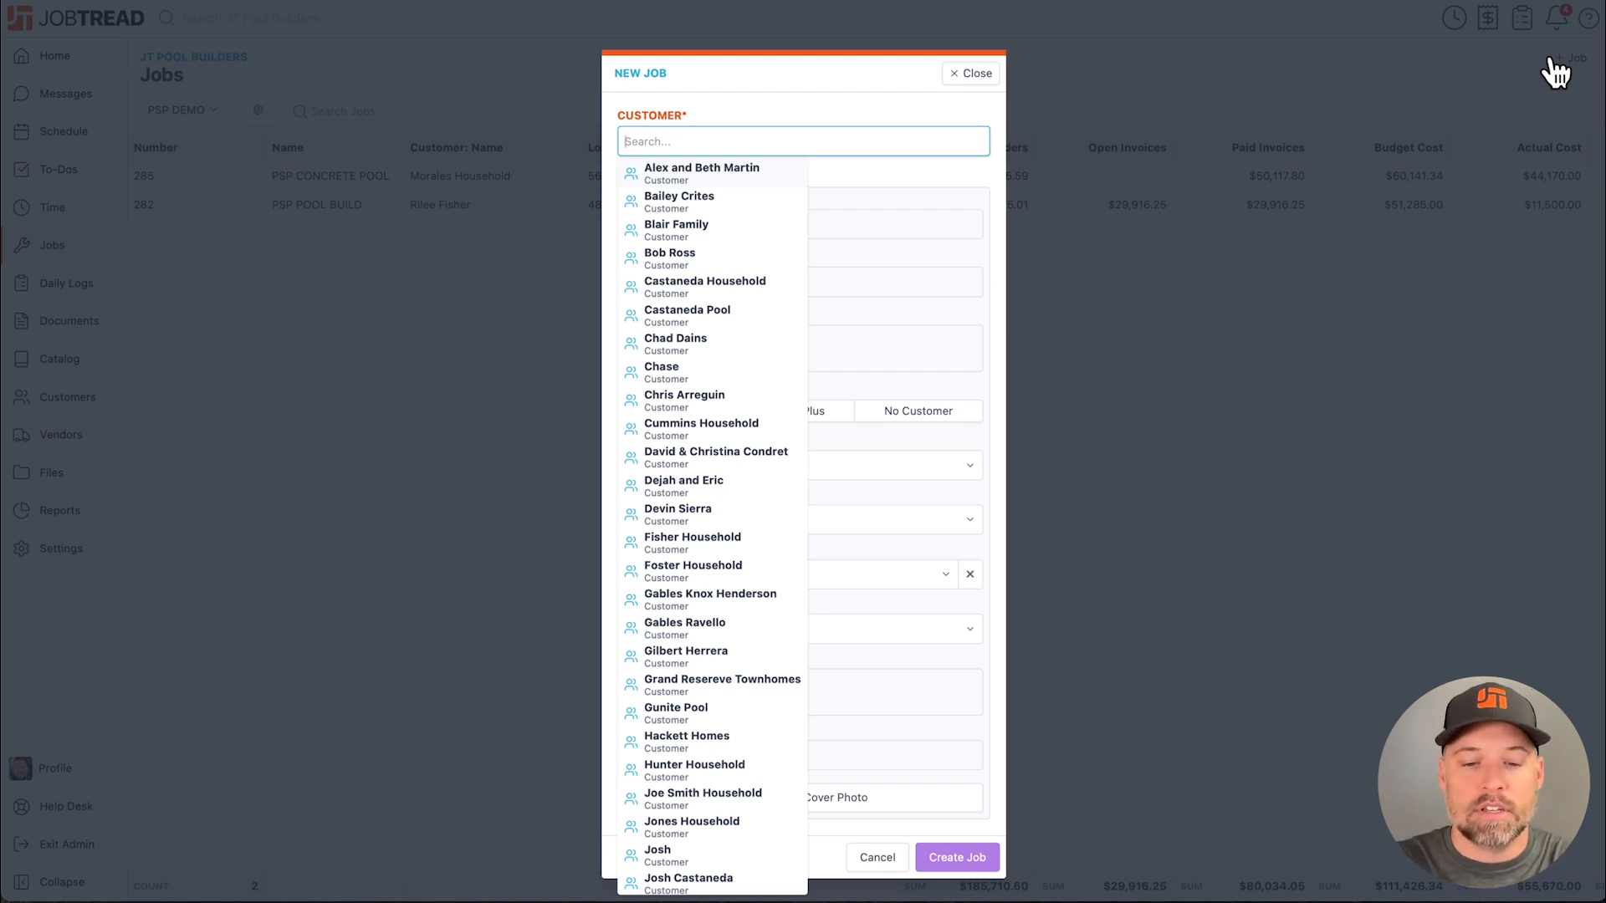
type("Ricky")
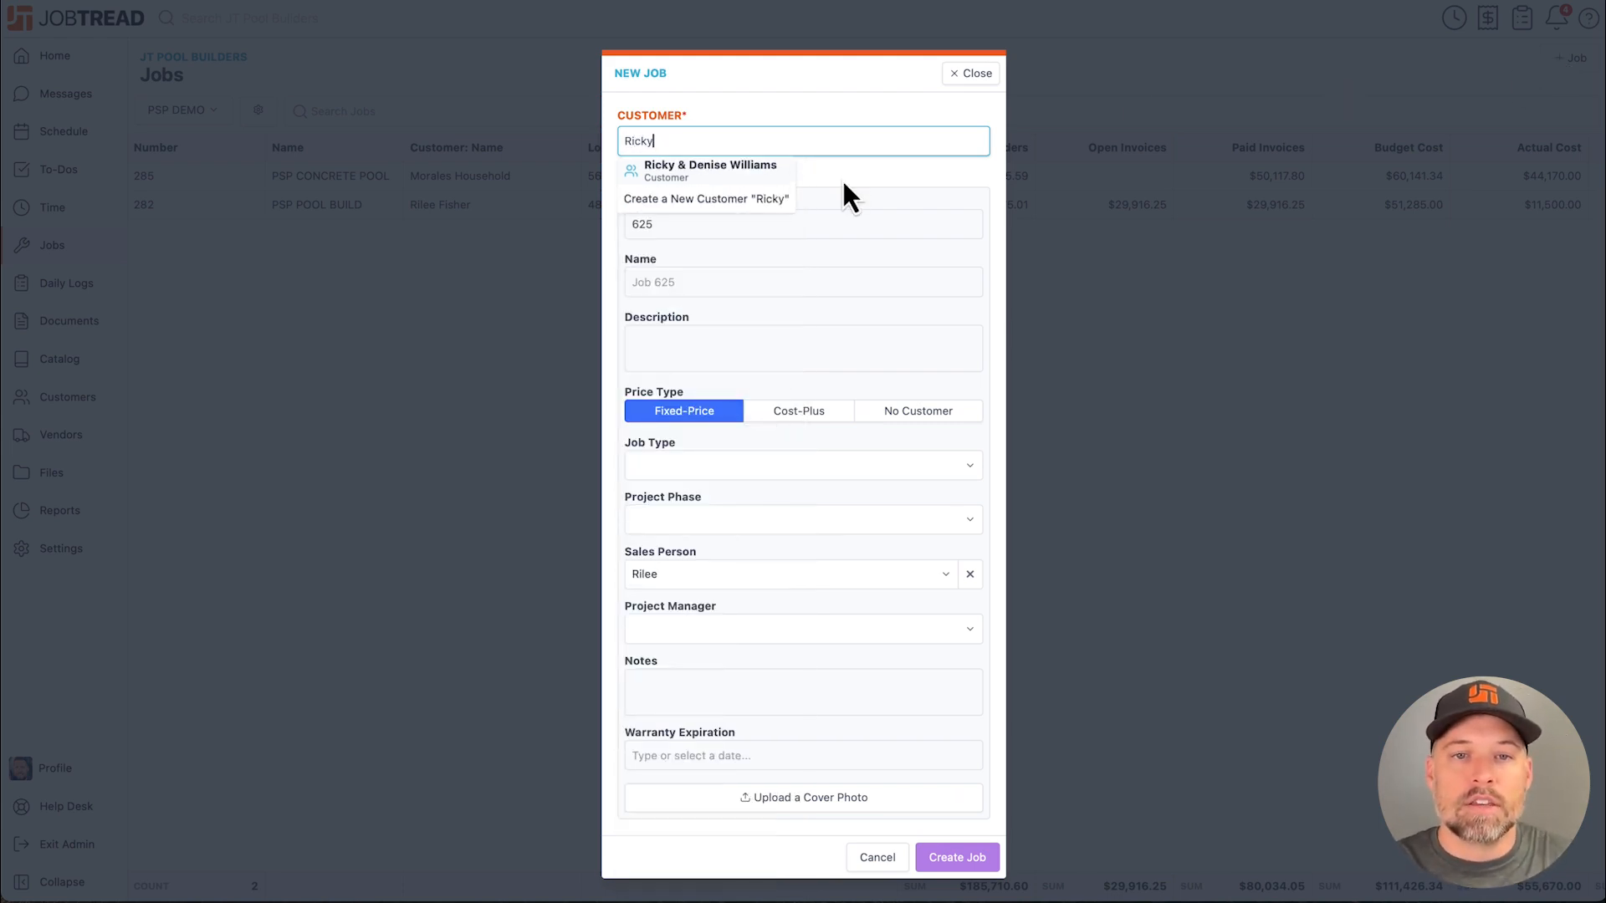
left_click(747, 174)
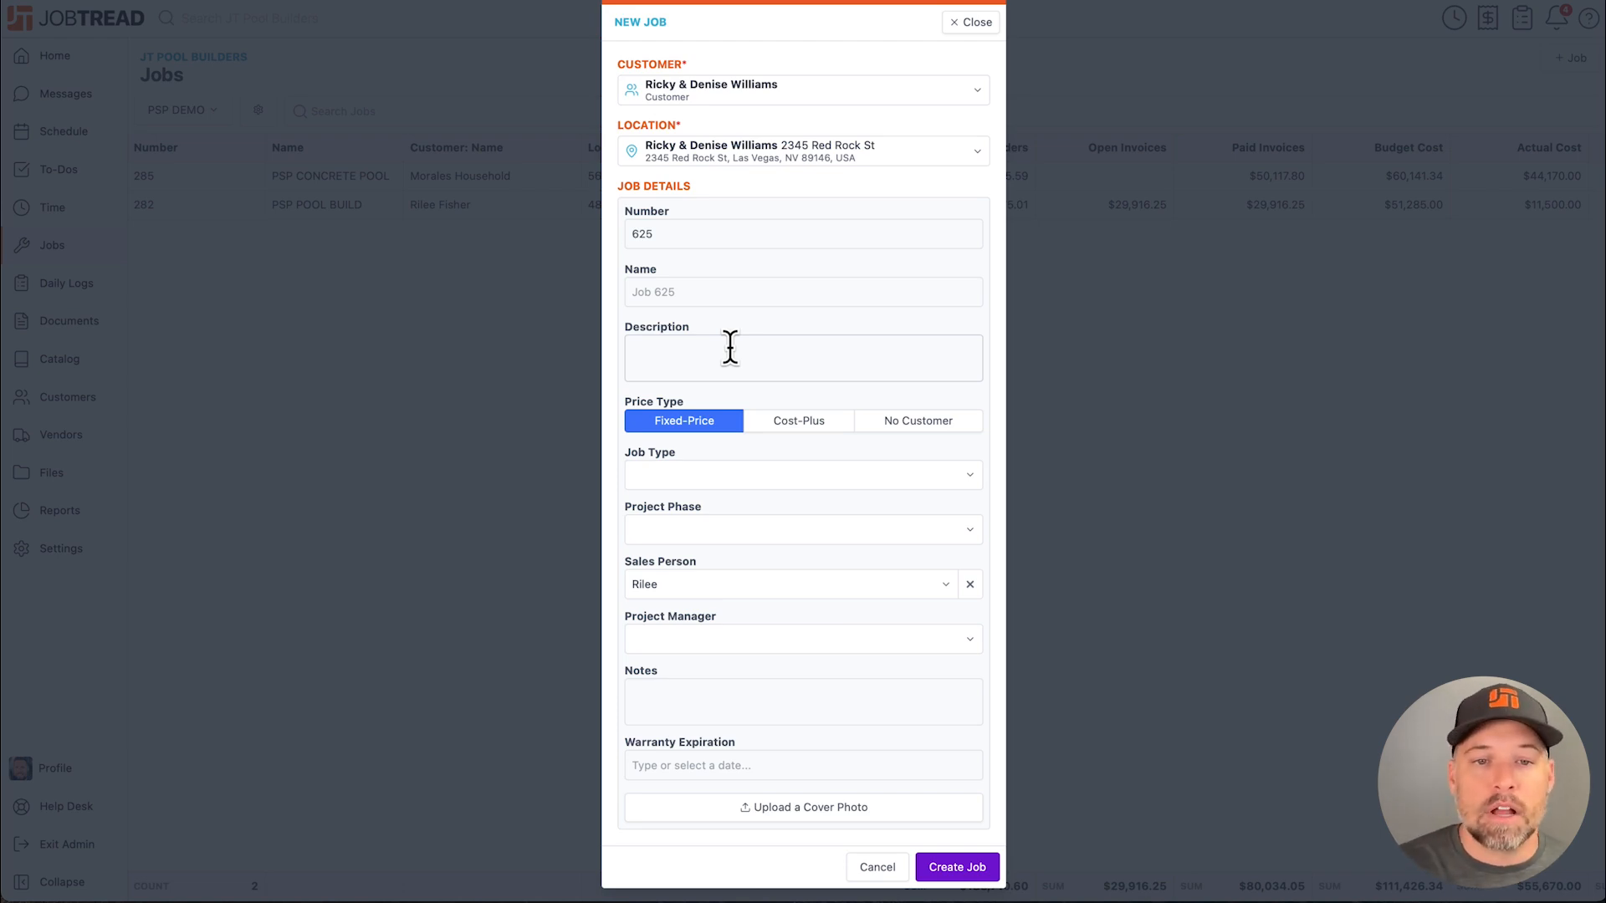
left_click(701, 536)
left_click(704, 544)
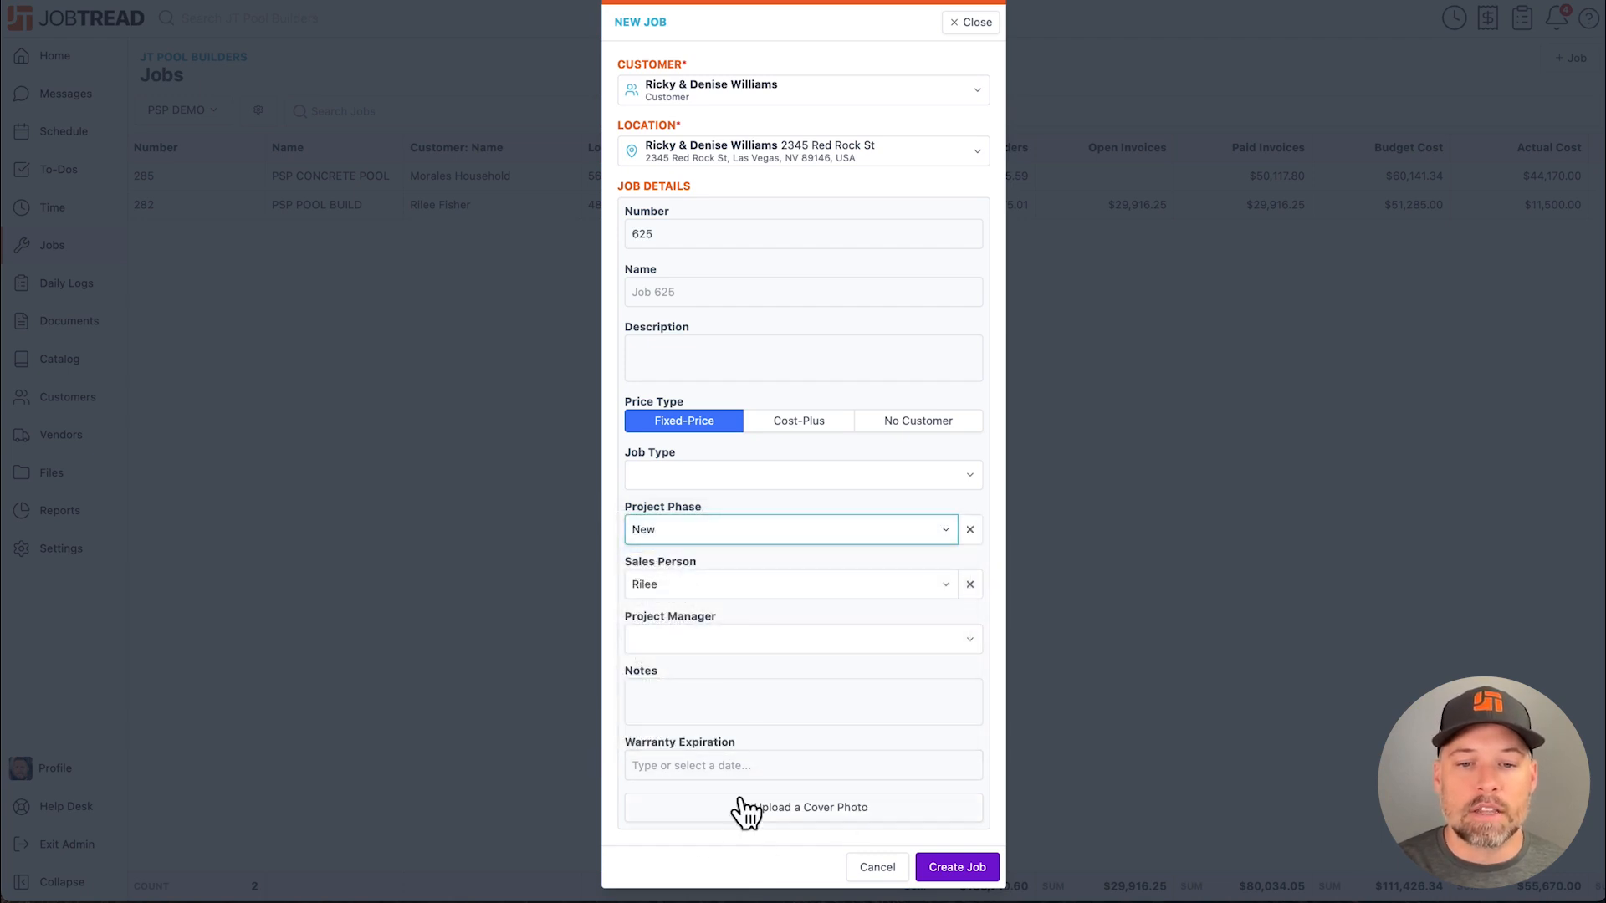
Upload pool 1.jpg from the JobTread folder as the new job's cover photo and create the job
left_click(805, 807)
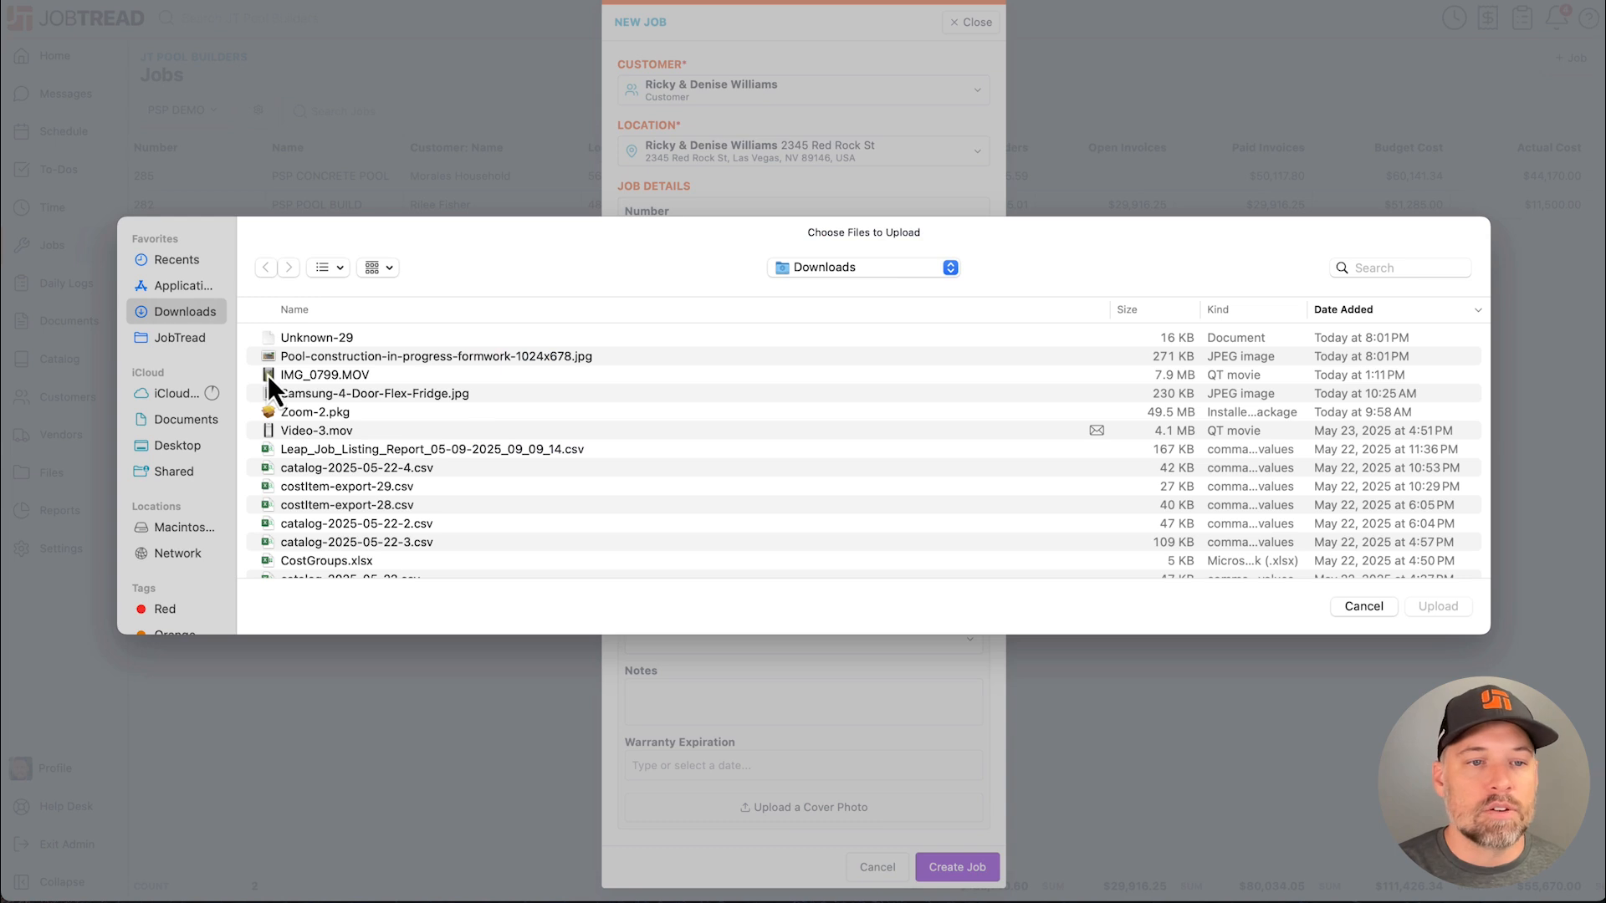
left_click(189, 338)
scroll(301, 395, "down", 3)
left_click(320, 361)
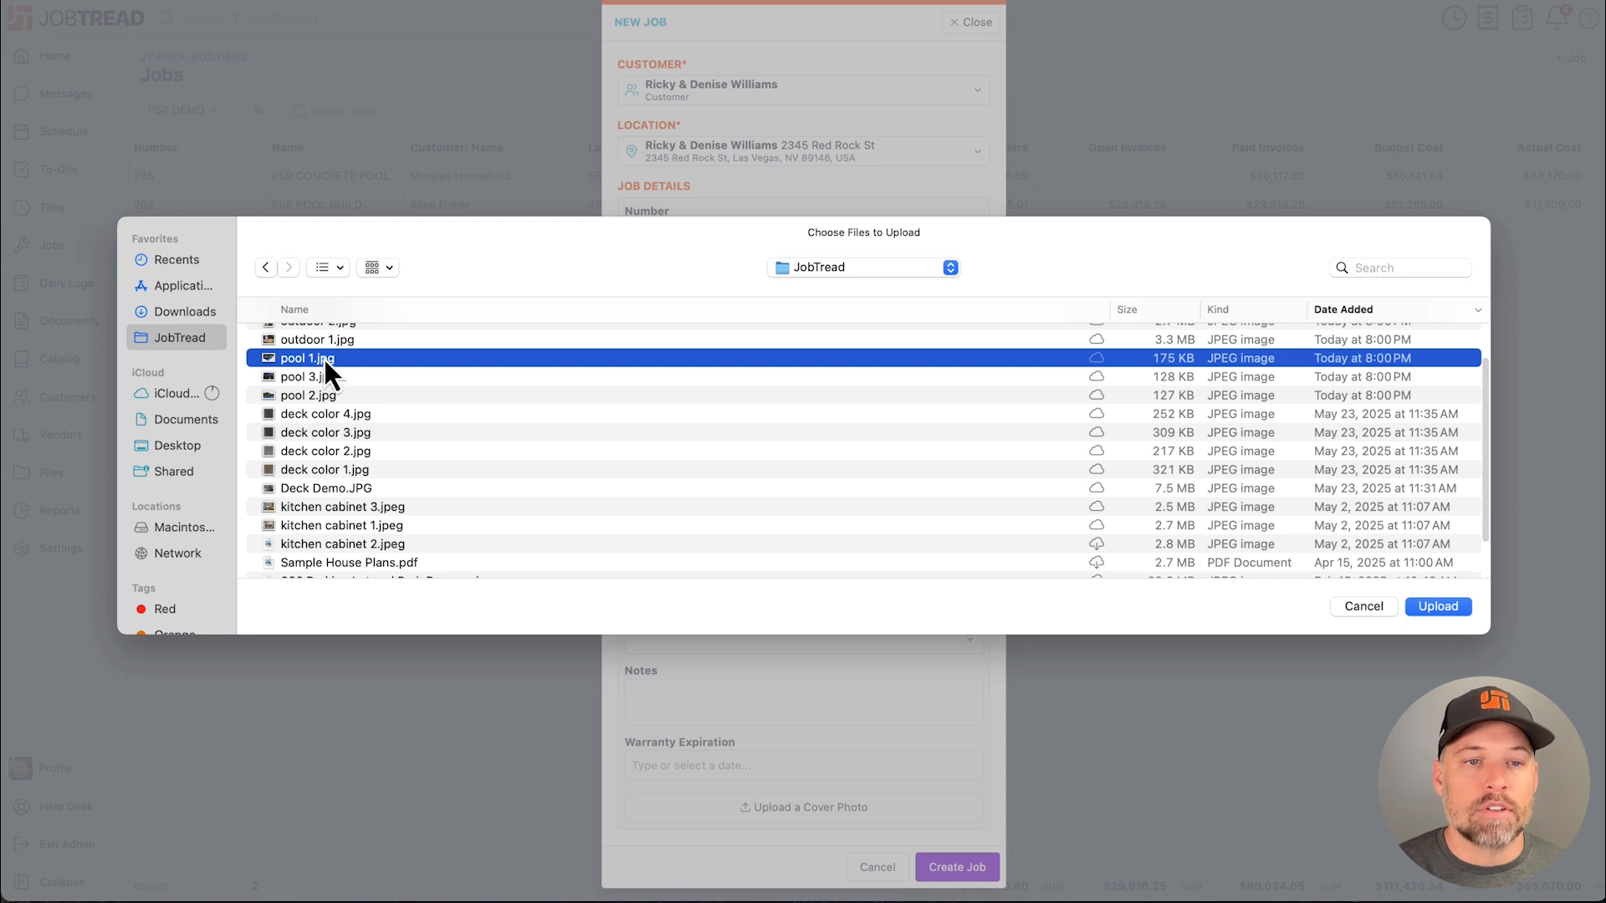
double_click(324, 358)
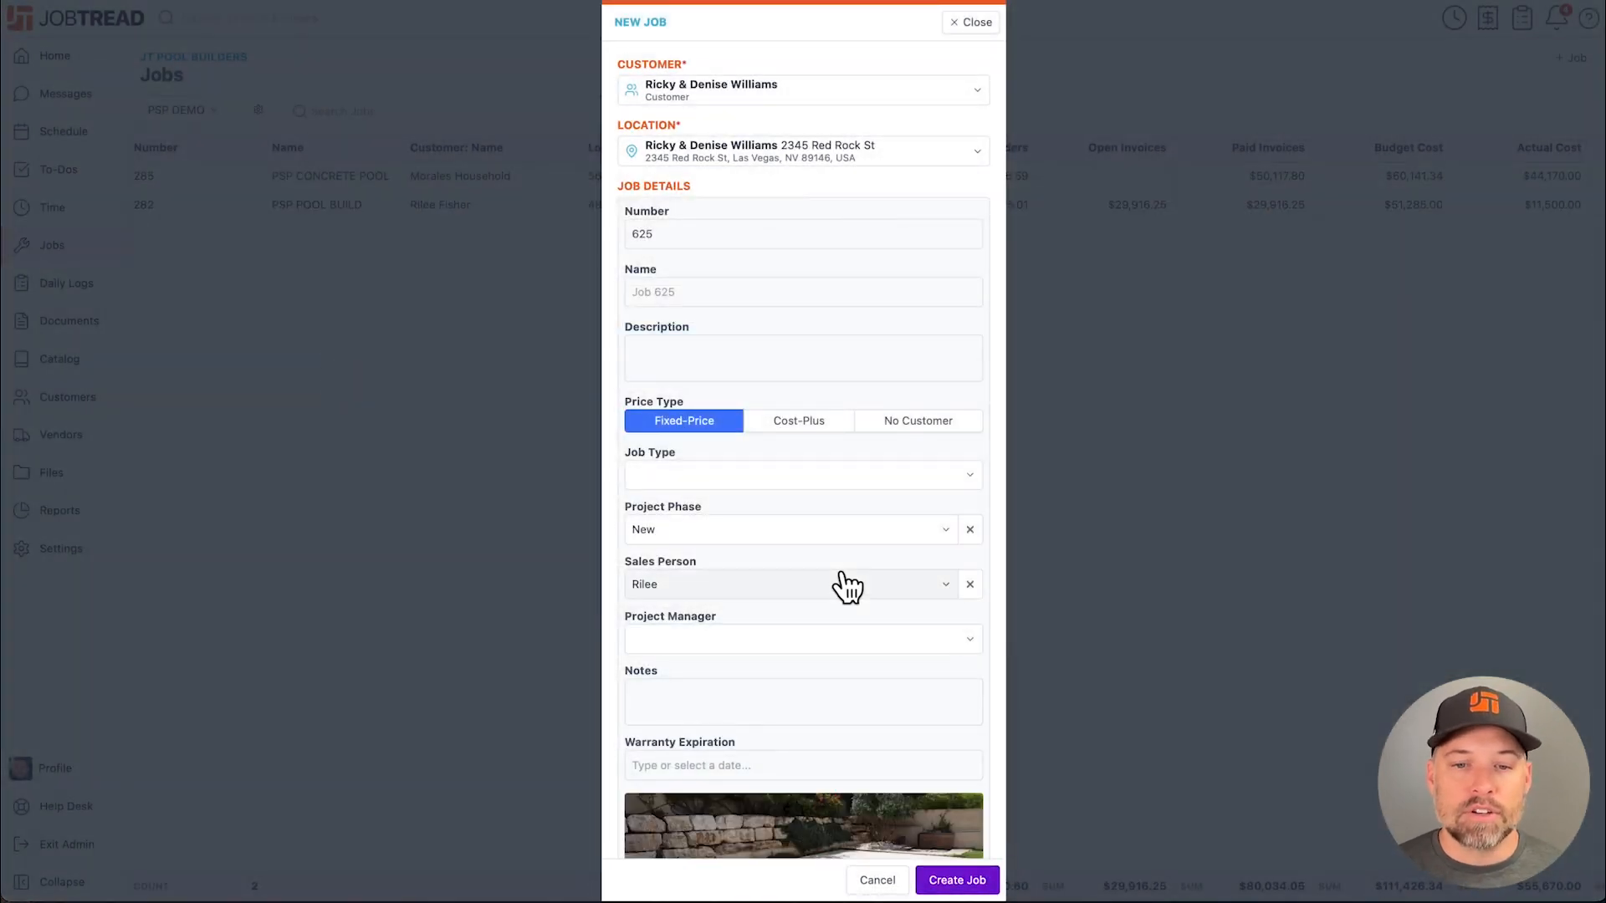
scroll(845, 584, "down", 3)
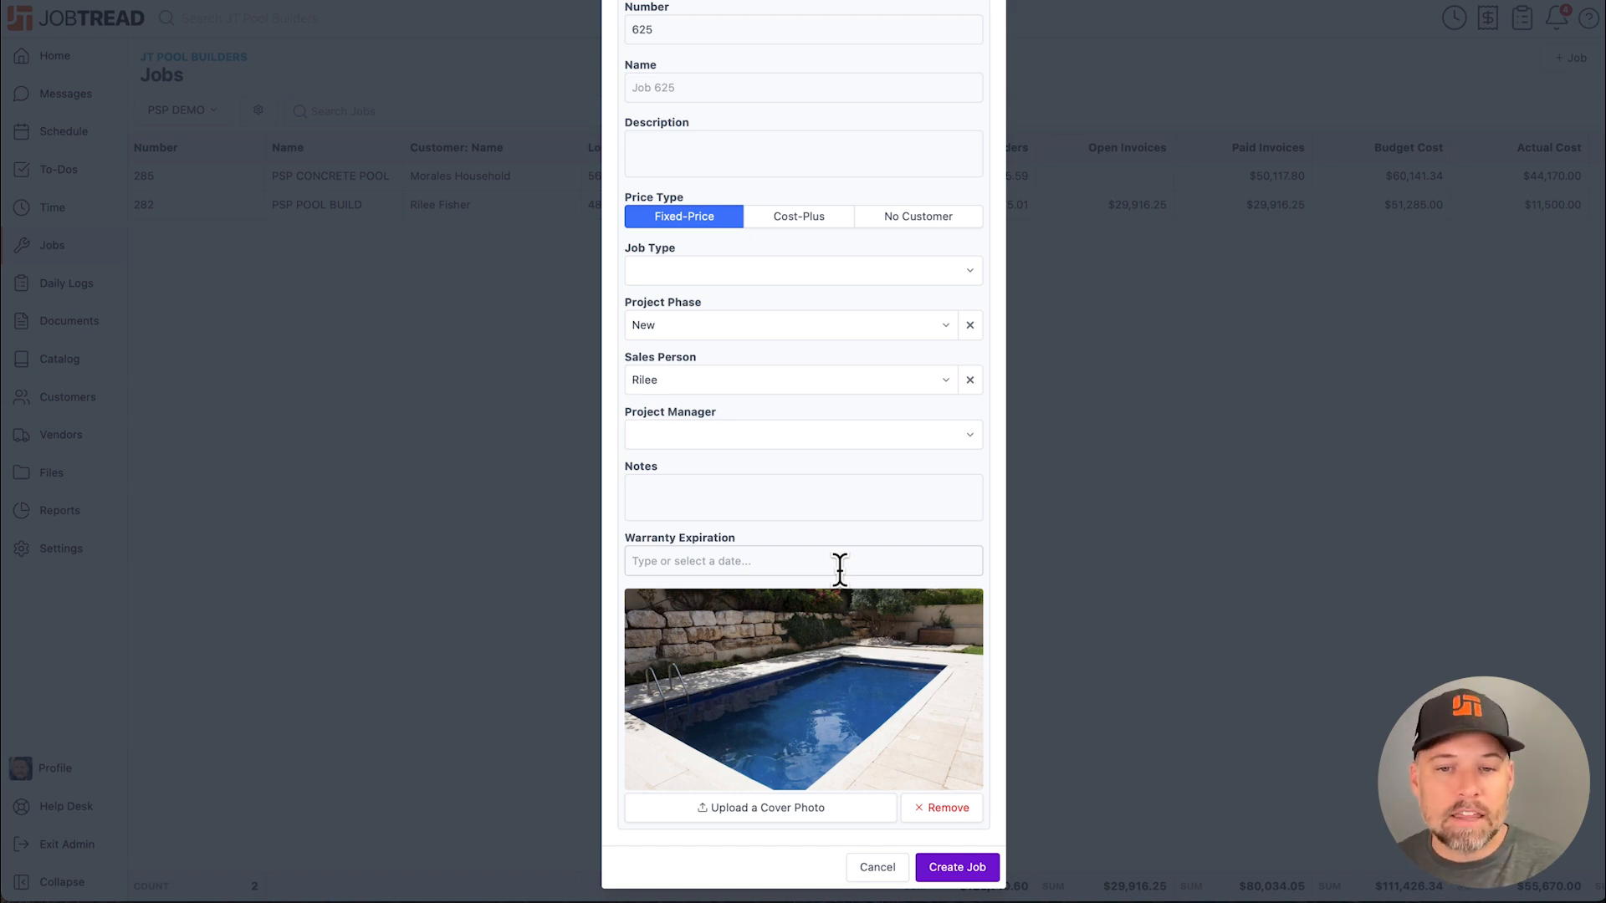
left_click(962, 867)
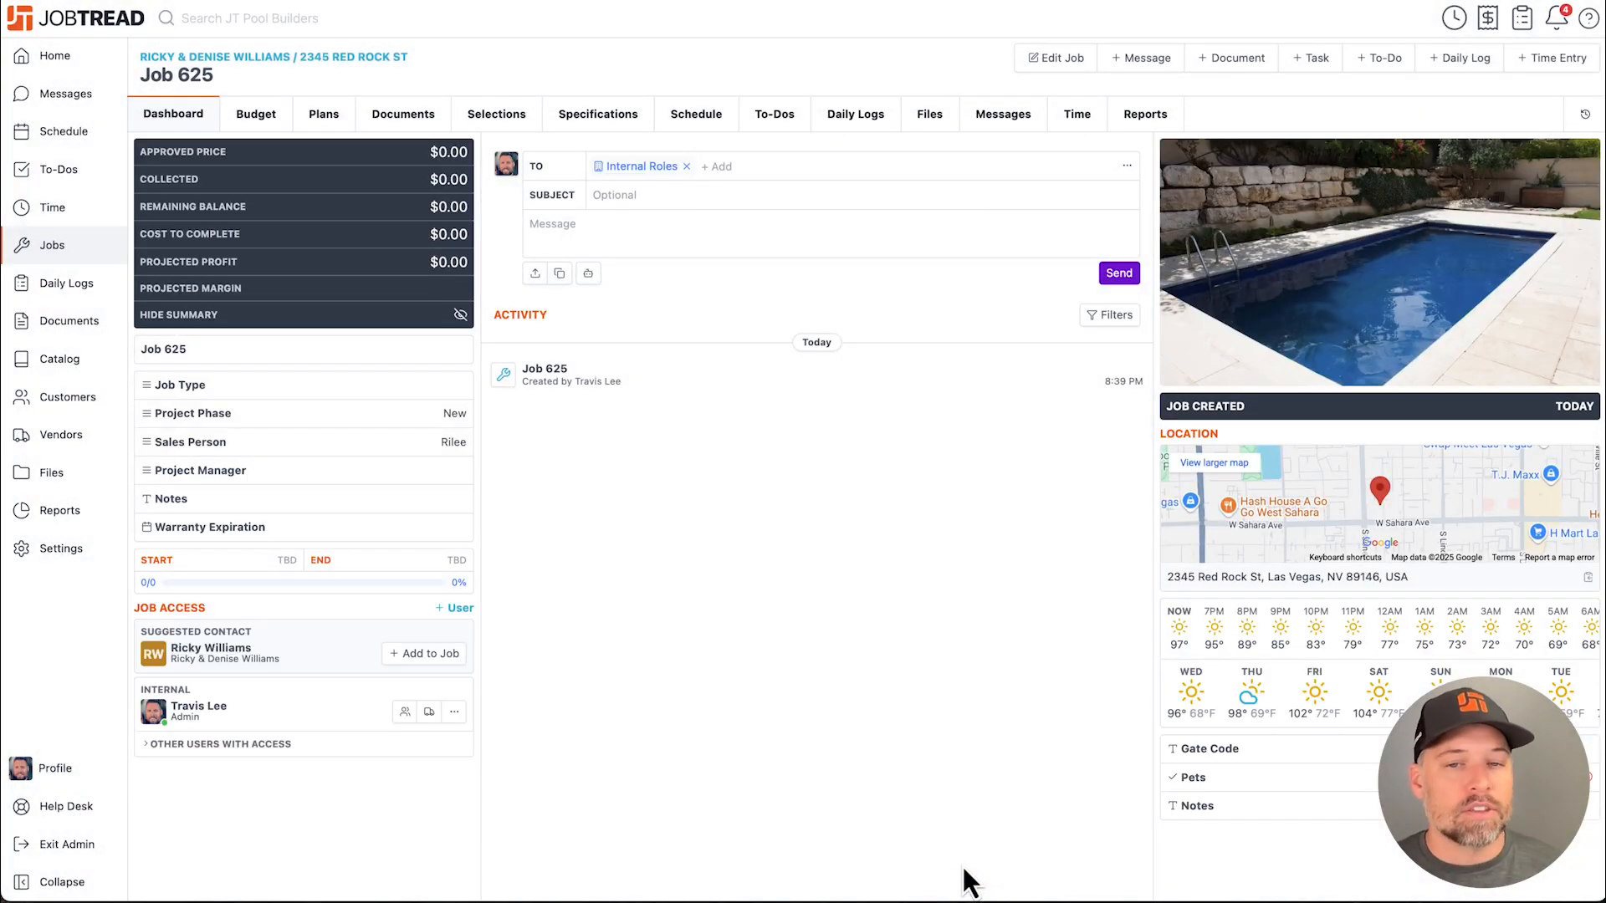
Switch the jobs list to the Job Pipeline view and move the job in Estimating to Customer Approved
left_click(159, 1)
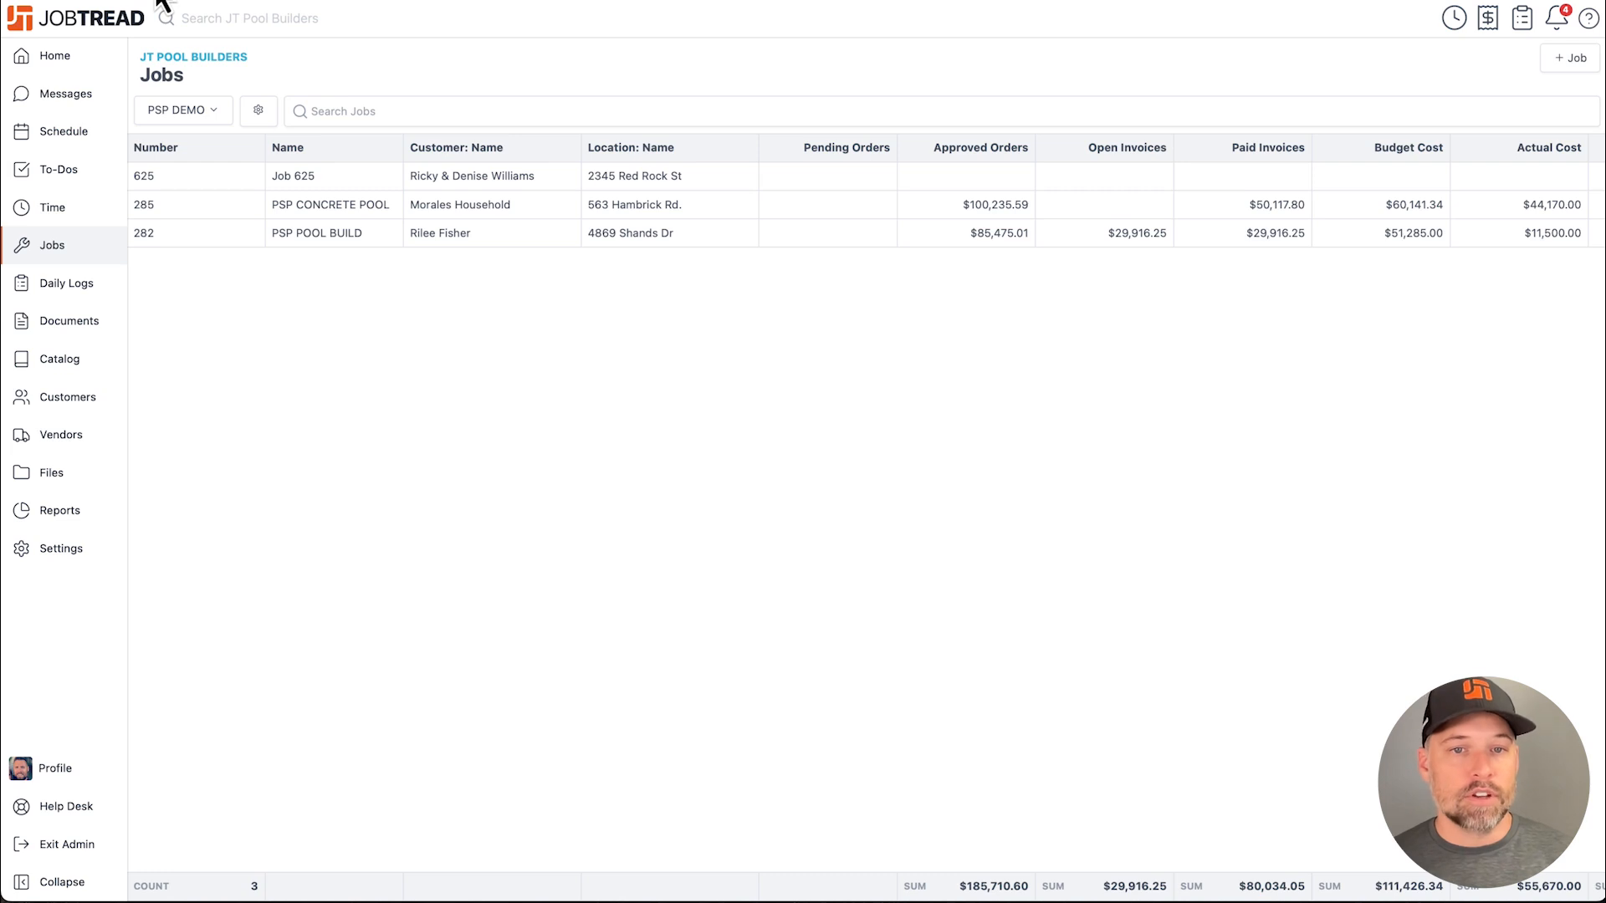
left_click(204, 113)
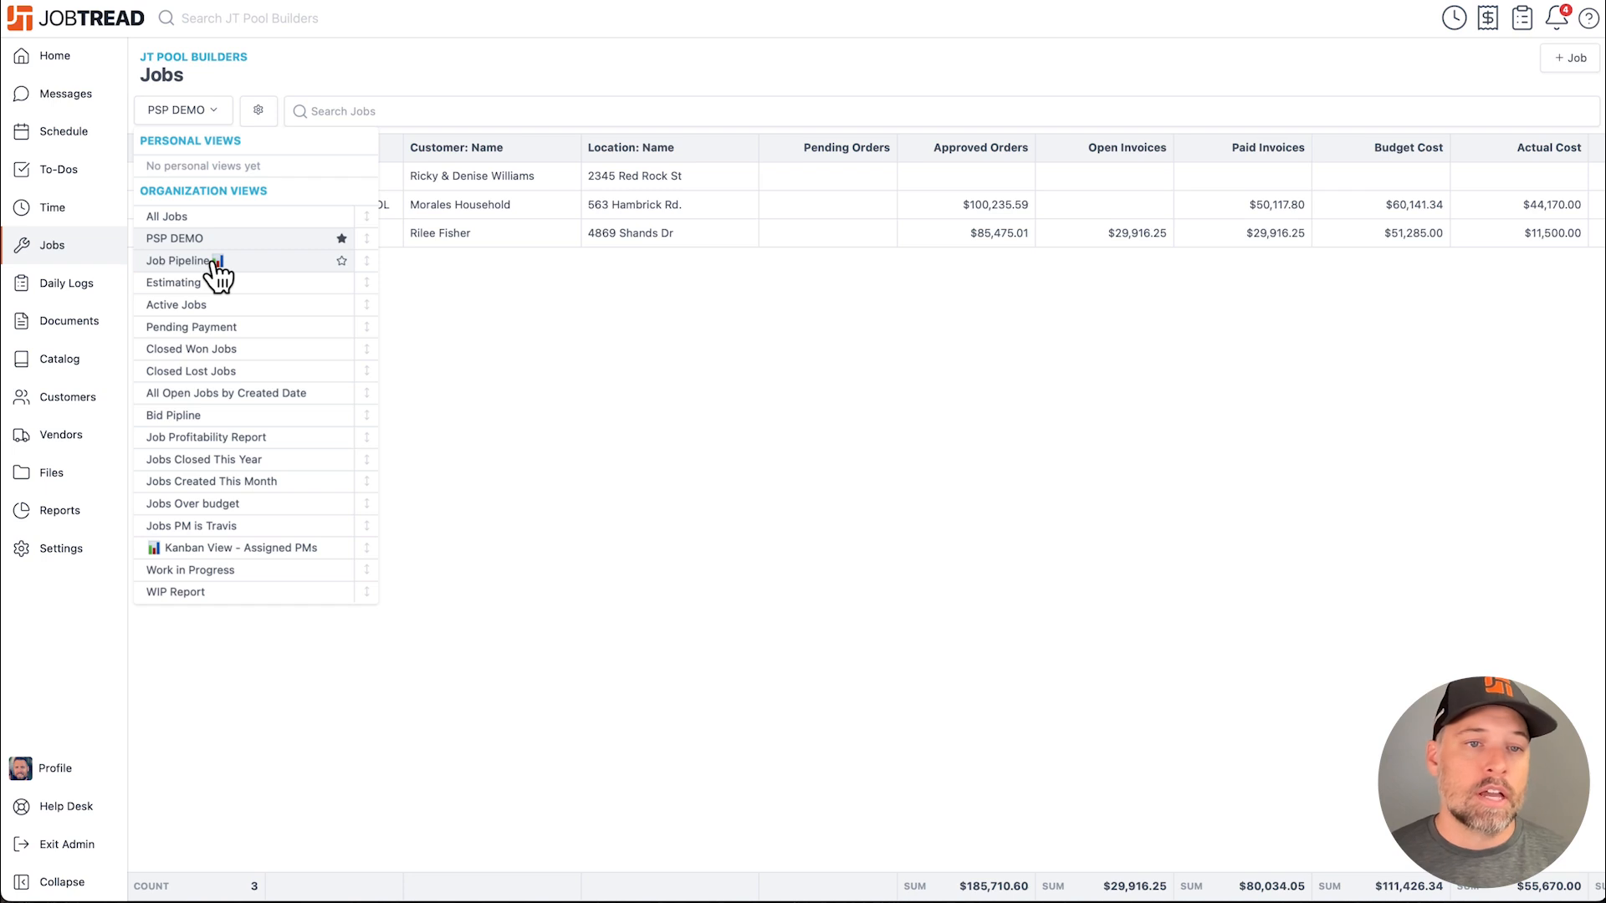
left_click(180, 261)
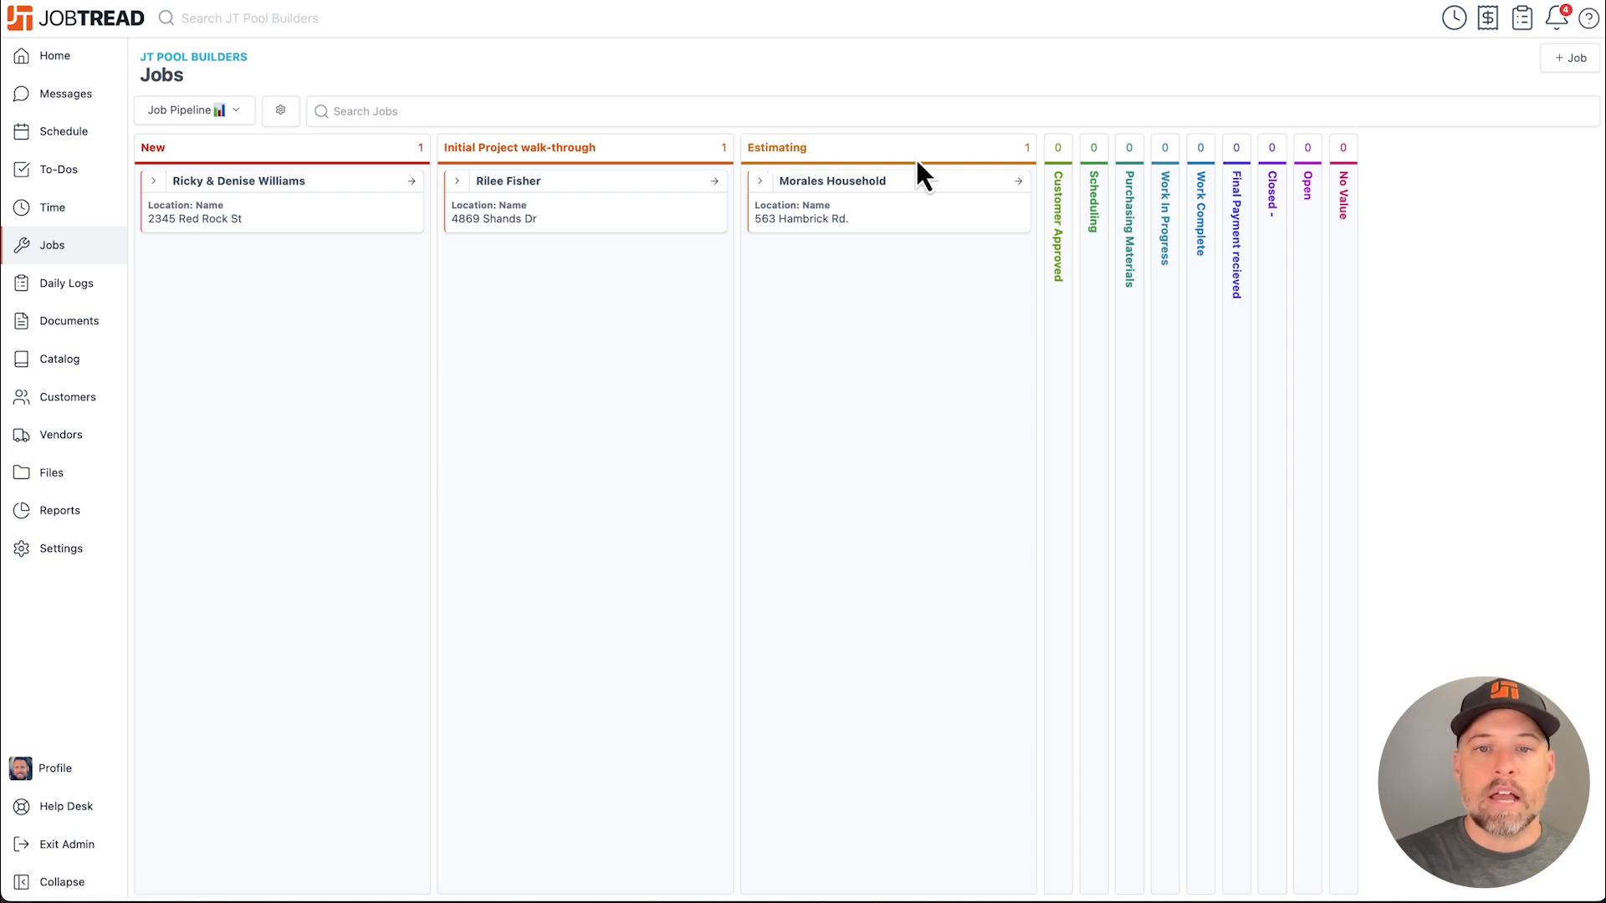
left_click_drag(918, 193, 1068, 214)
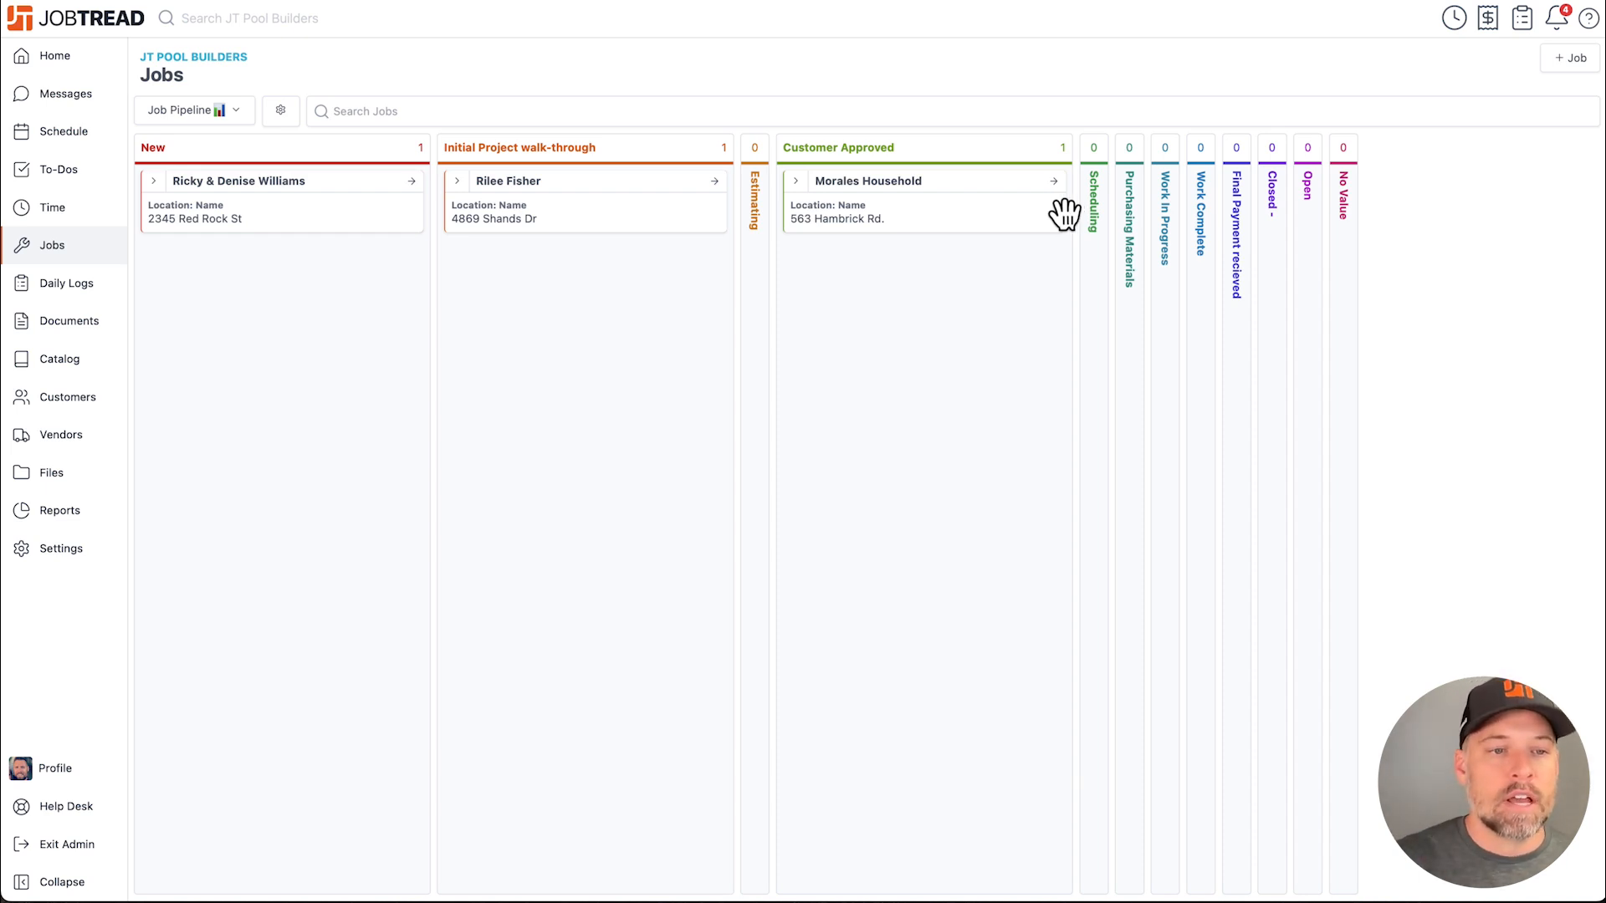
Examine the picklist options of the Project Phase job custom field in the organization settings, leaving them as they are
left_click(60, 568)
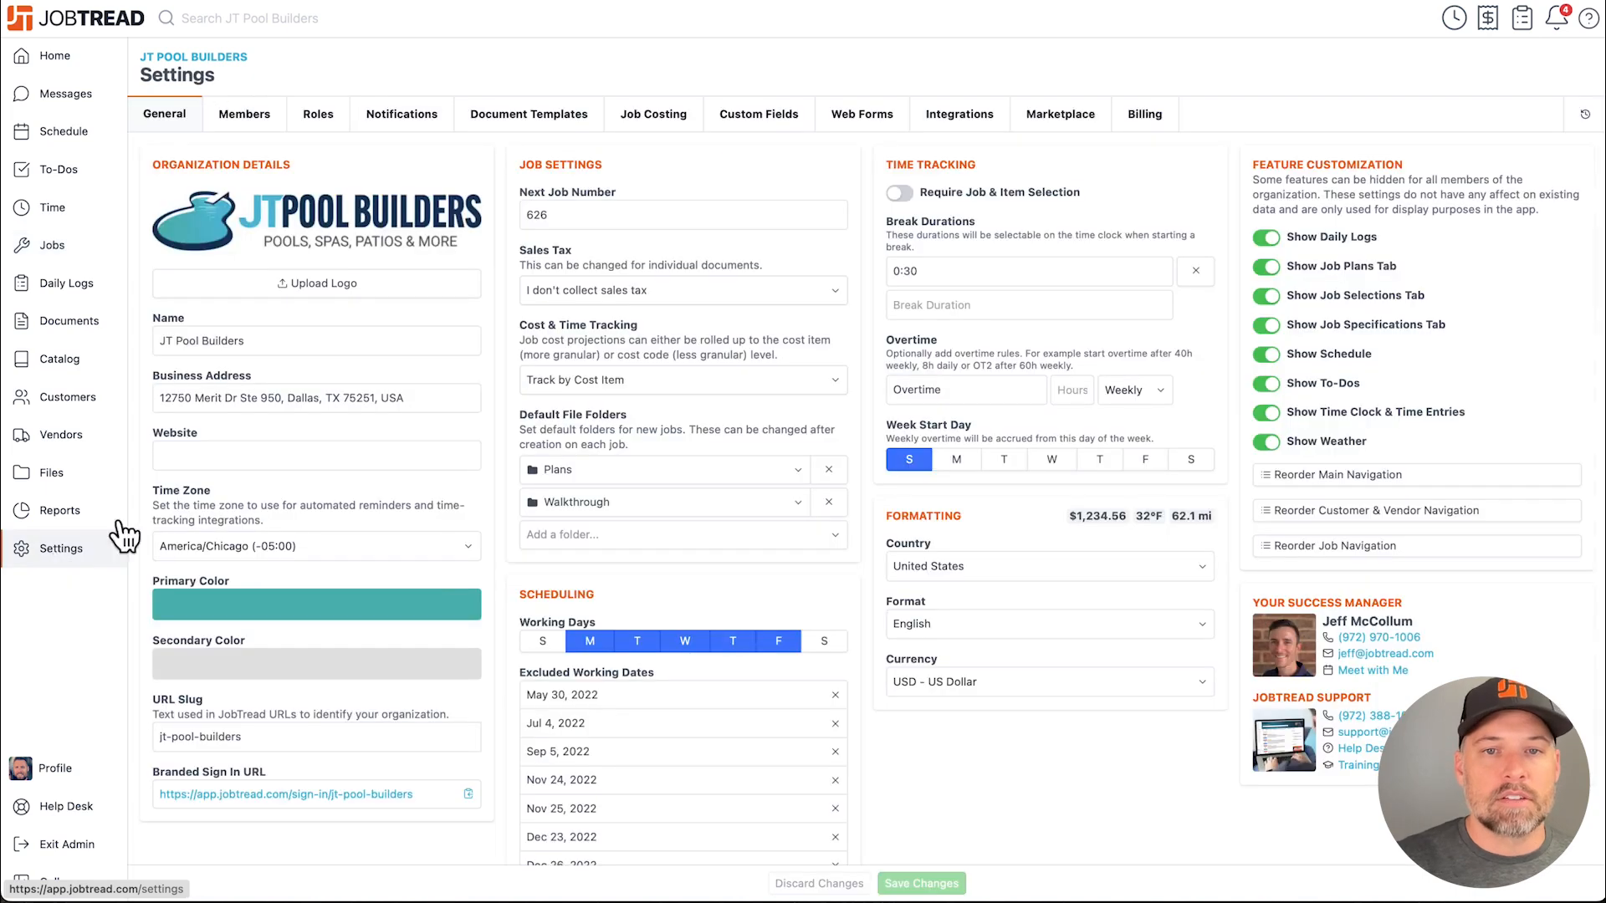
left_click(762, 126)
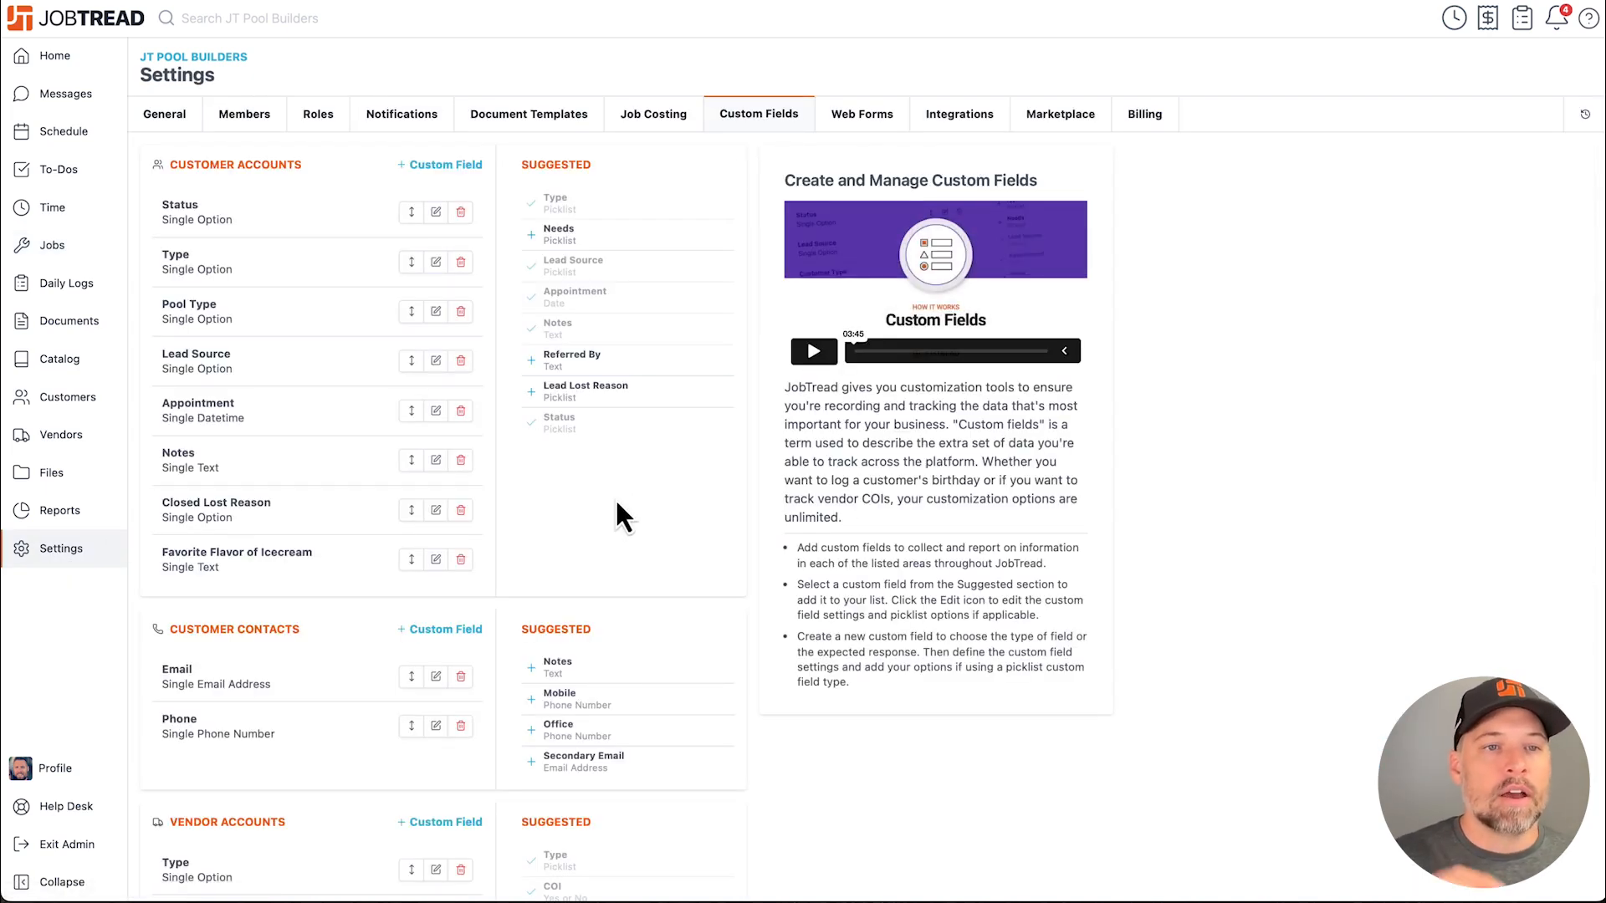
scroll(616, 503, "down", 8)
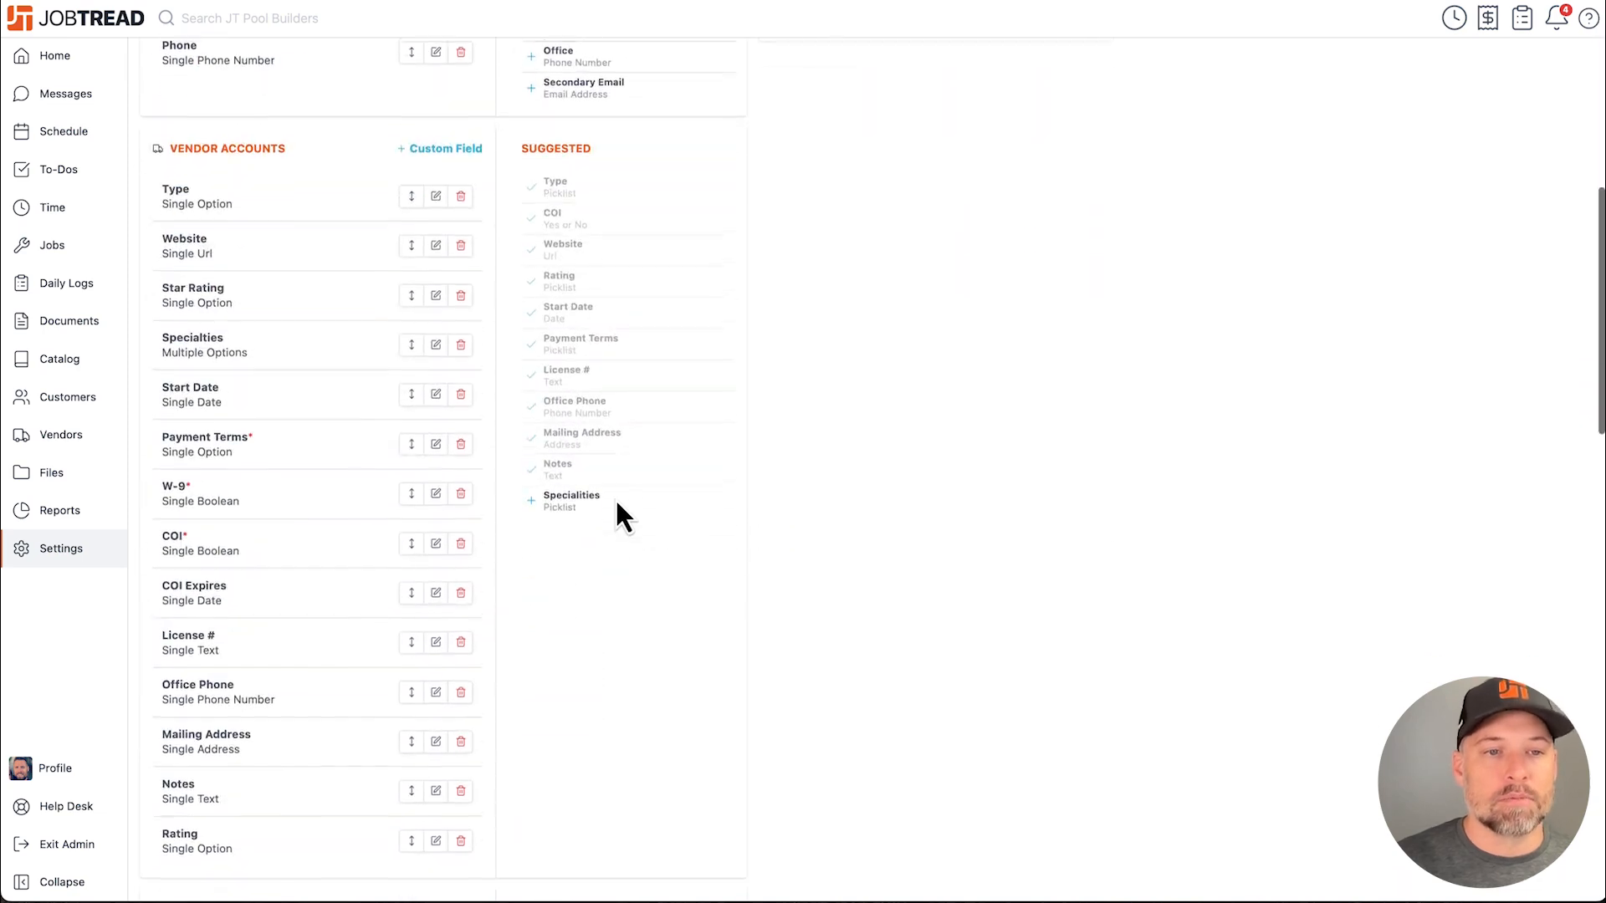
scroll(620, 512, "down", 12)
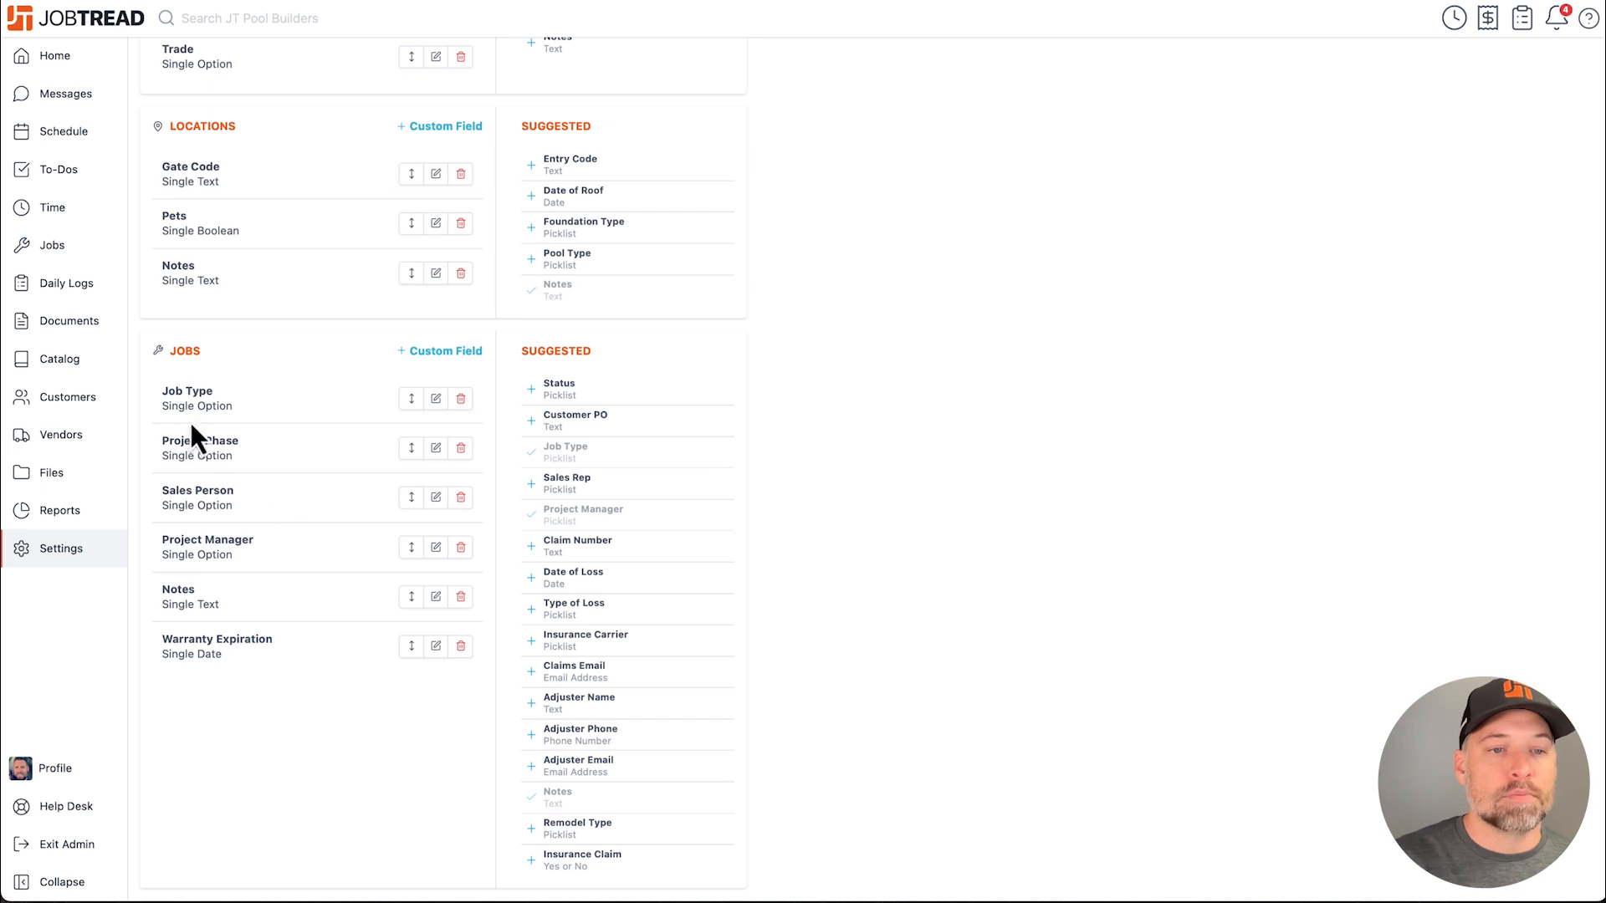
left_click(435, 449)
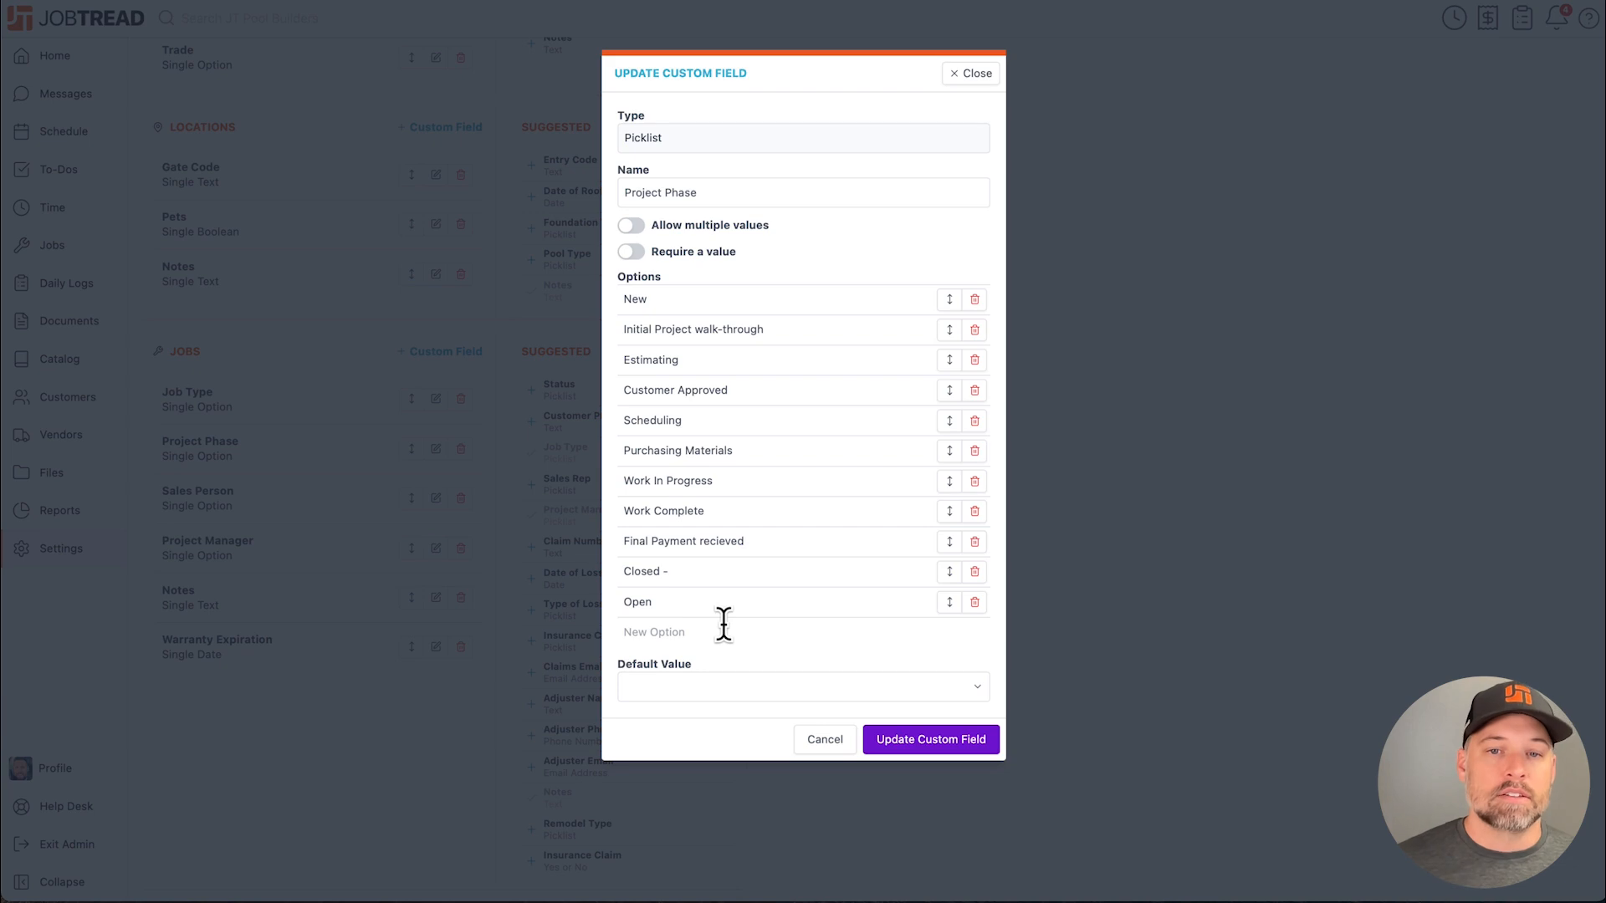
left_click(966, 74)
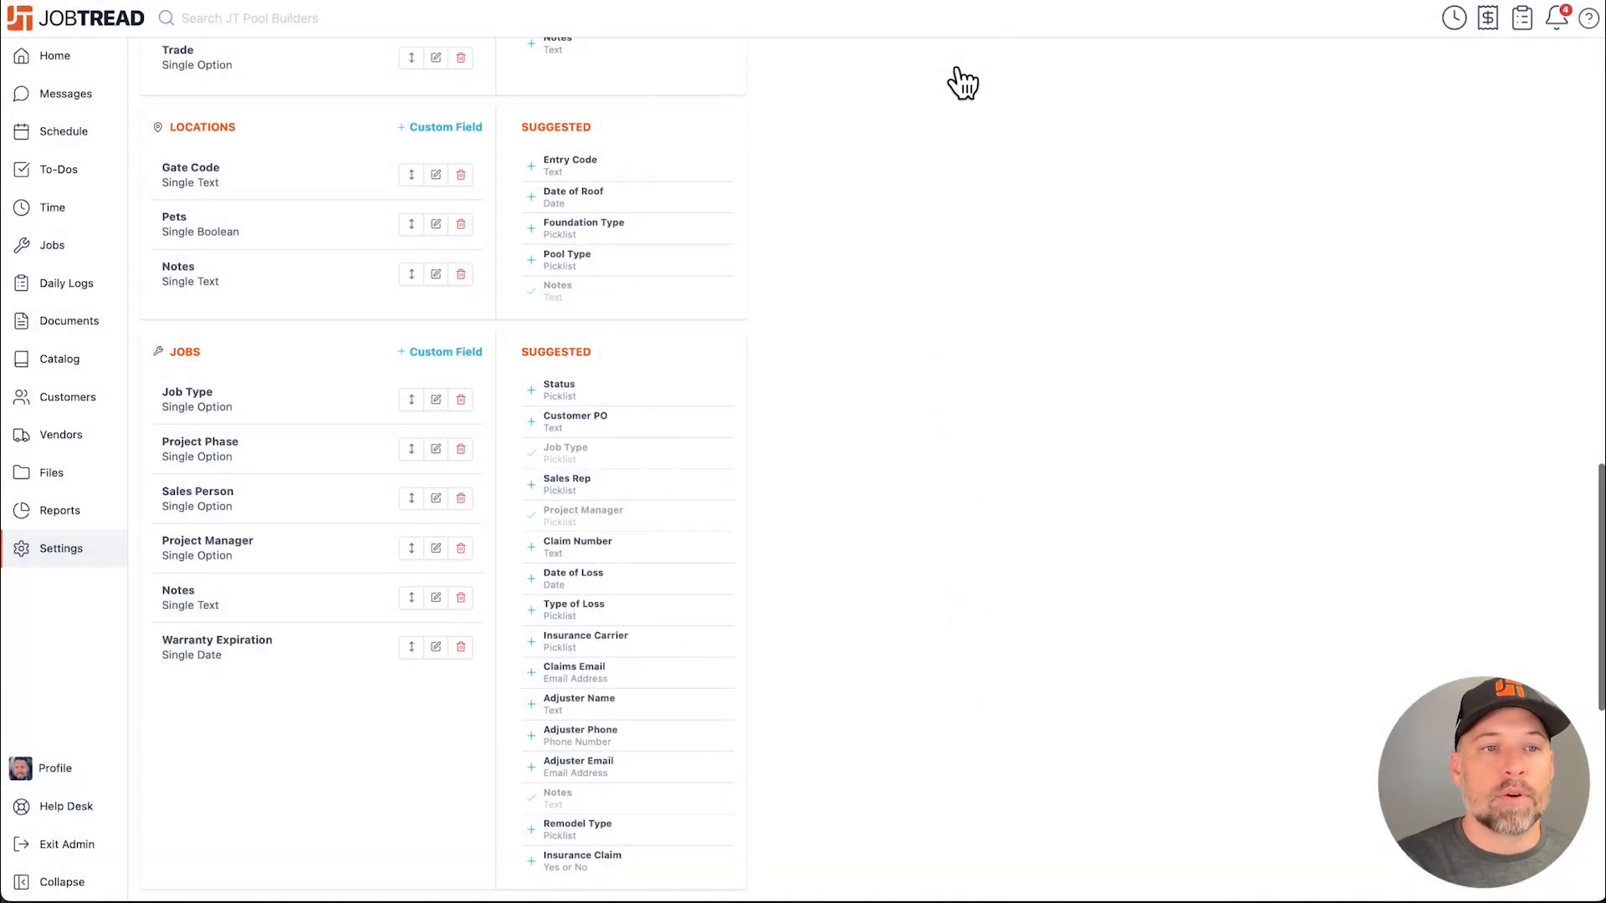
Open the newly created job from the jobs list and display its budget
left_click(93, 250)
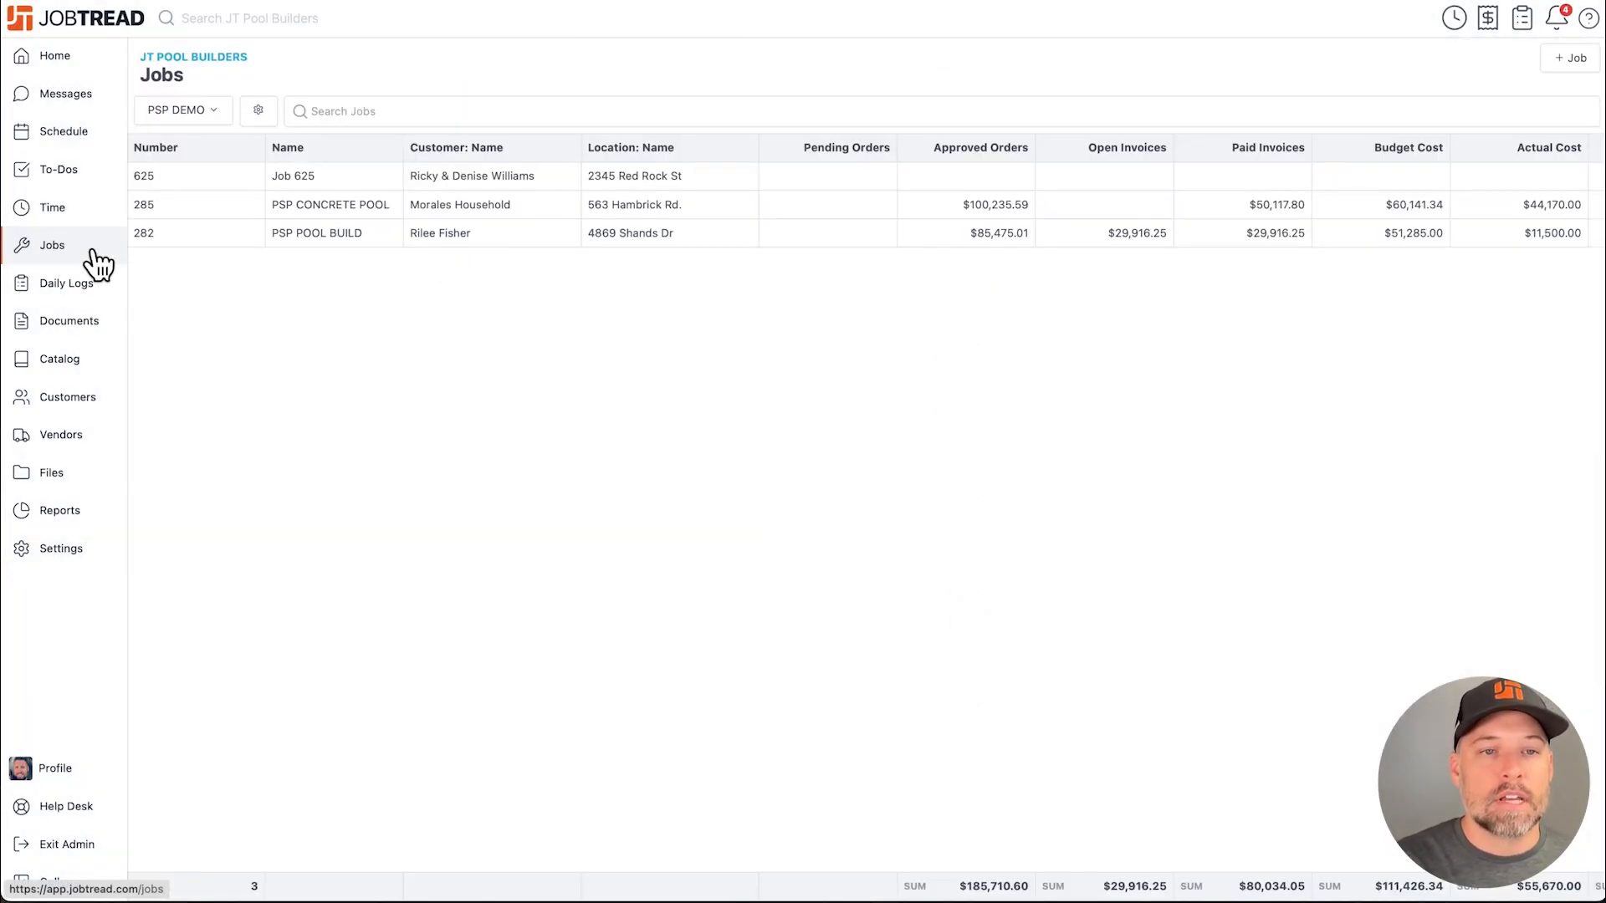
left_click(351, 177)
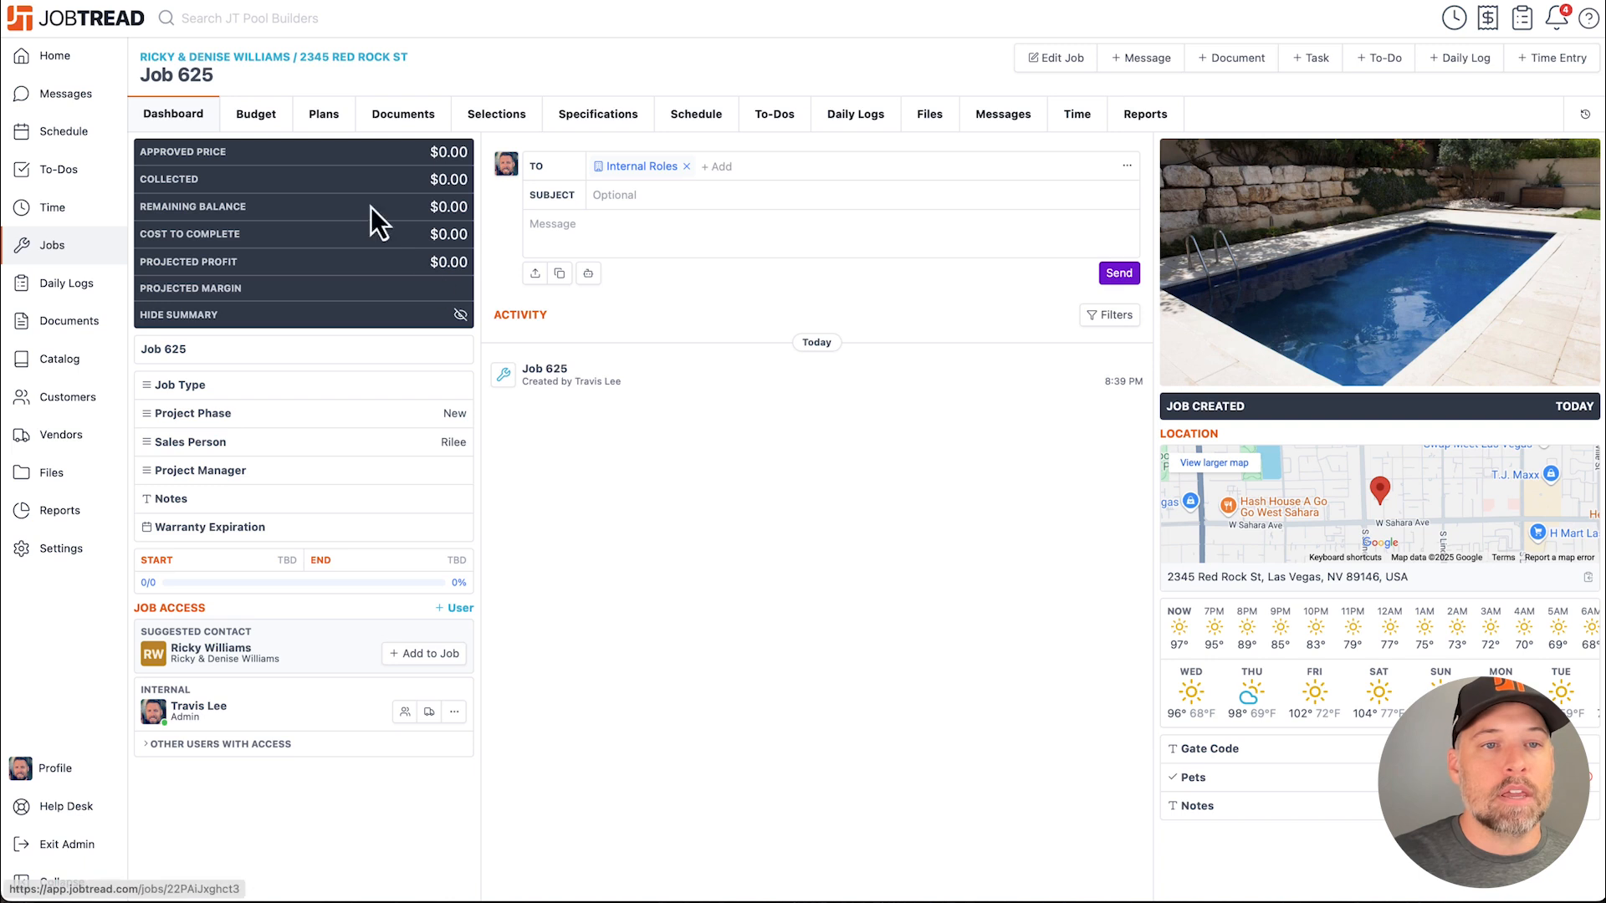
left_click(273, 122)
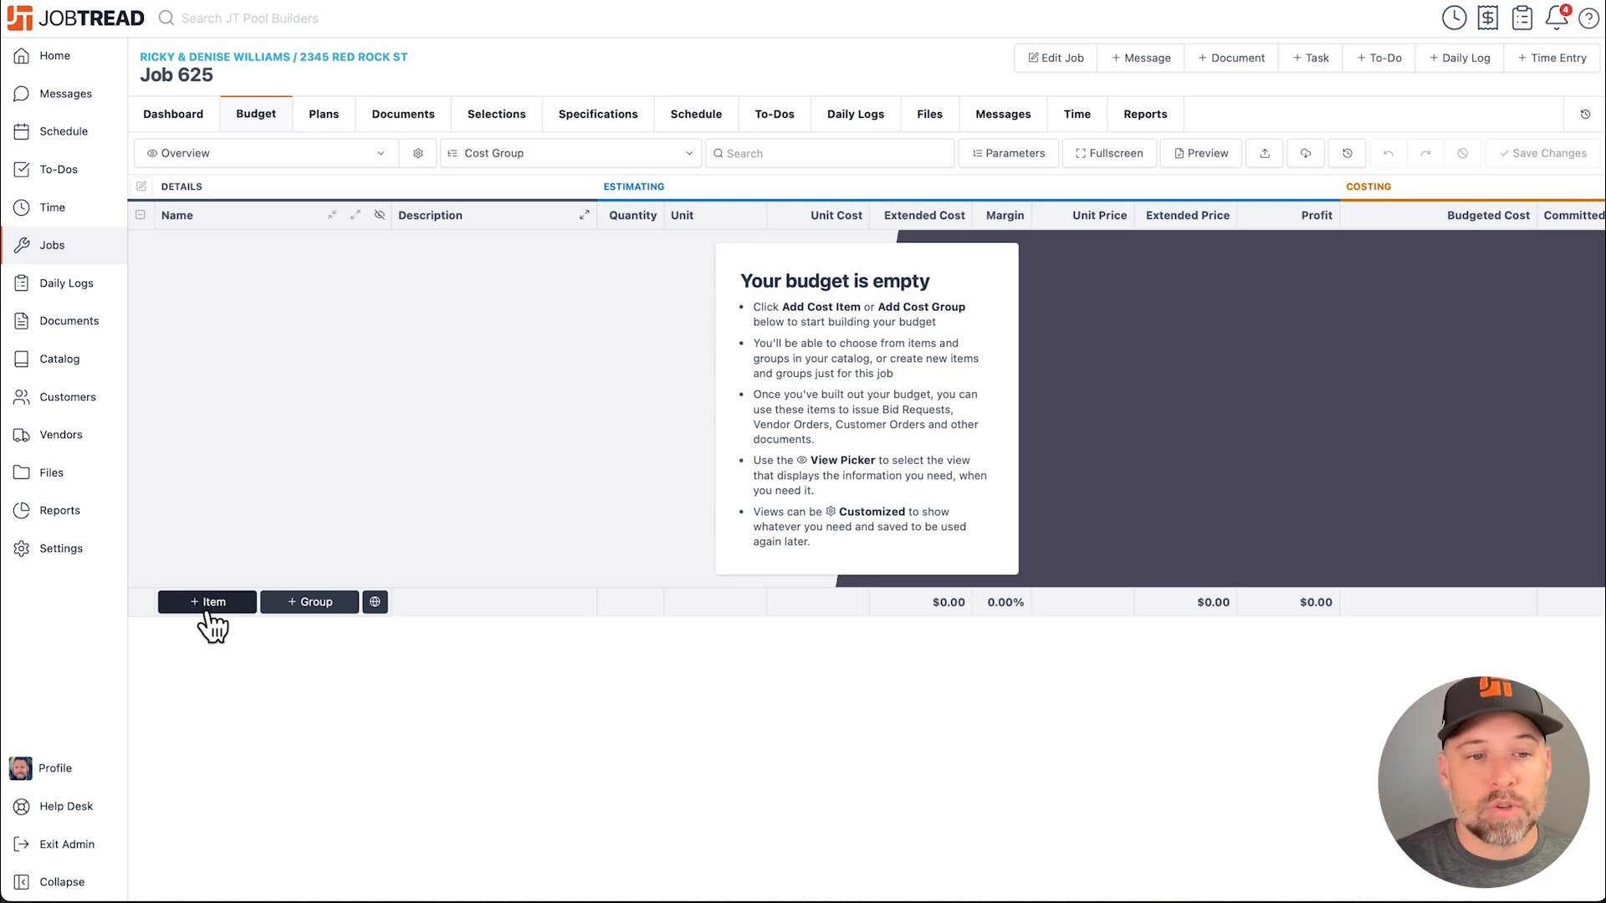
Preview the catalog's cost items without keeping a line, and start a new cost group in the budget
left_click(208, 612)
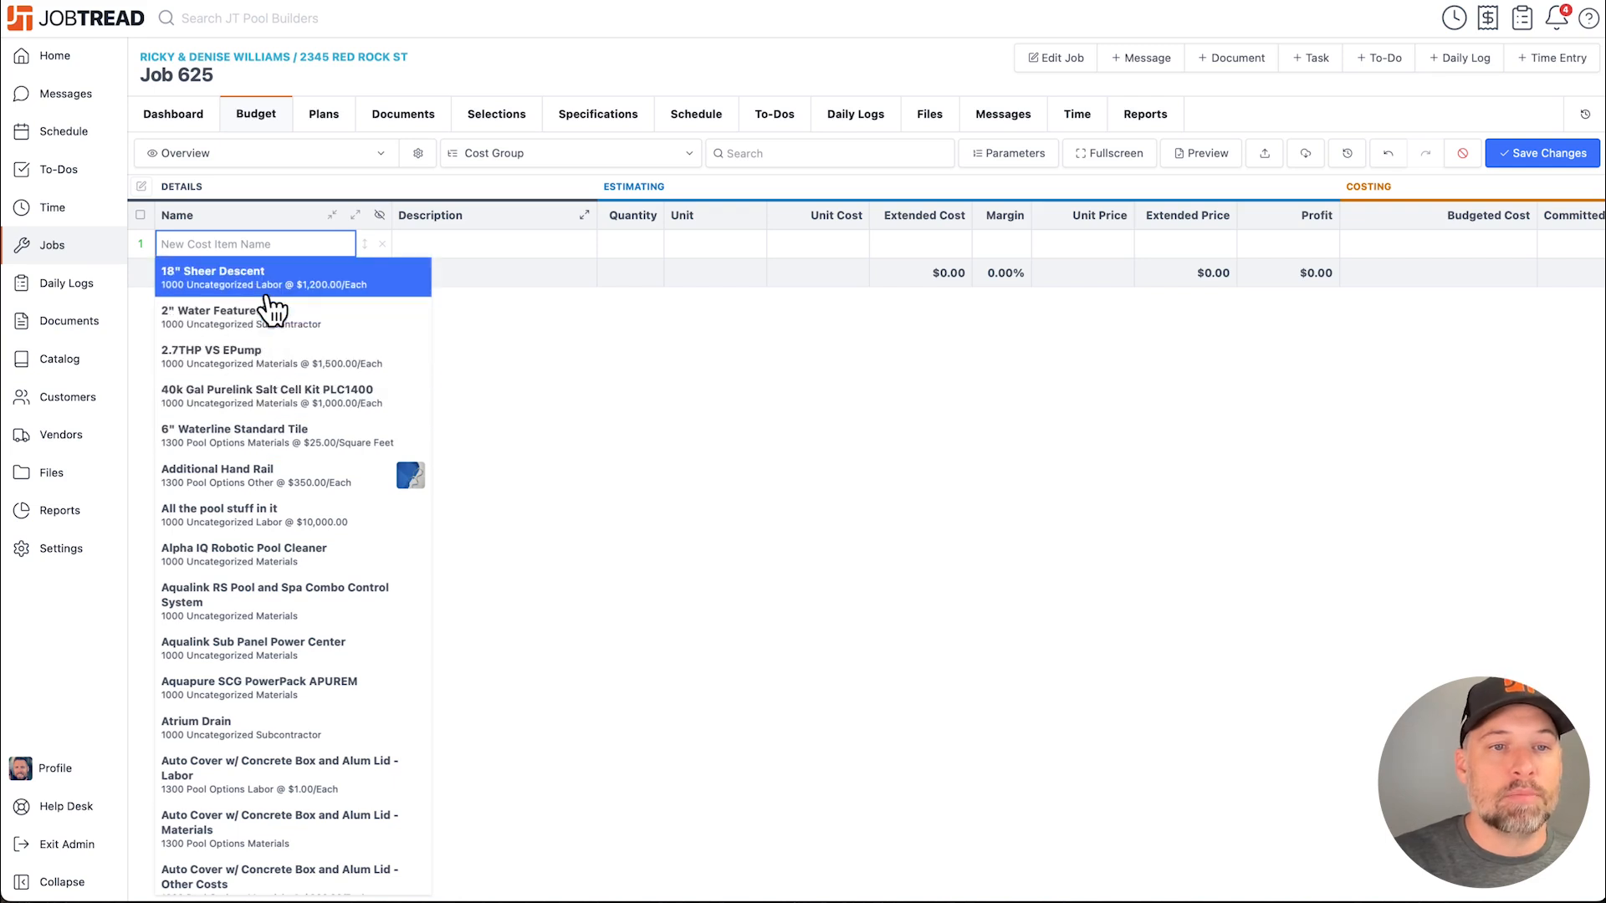
left_click(382, 244)
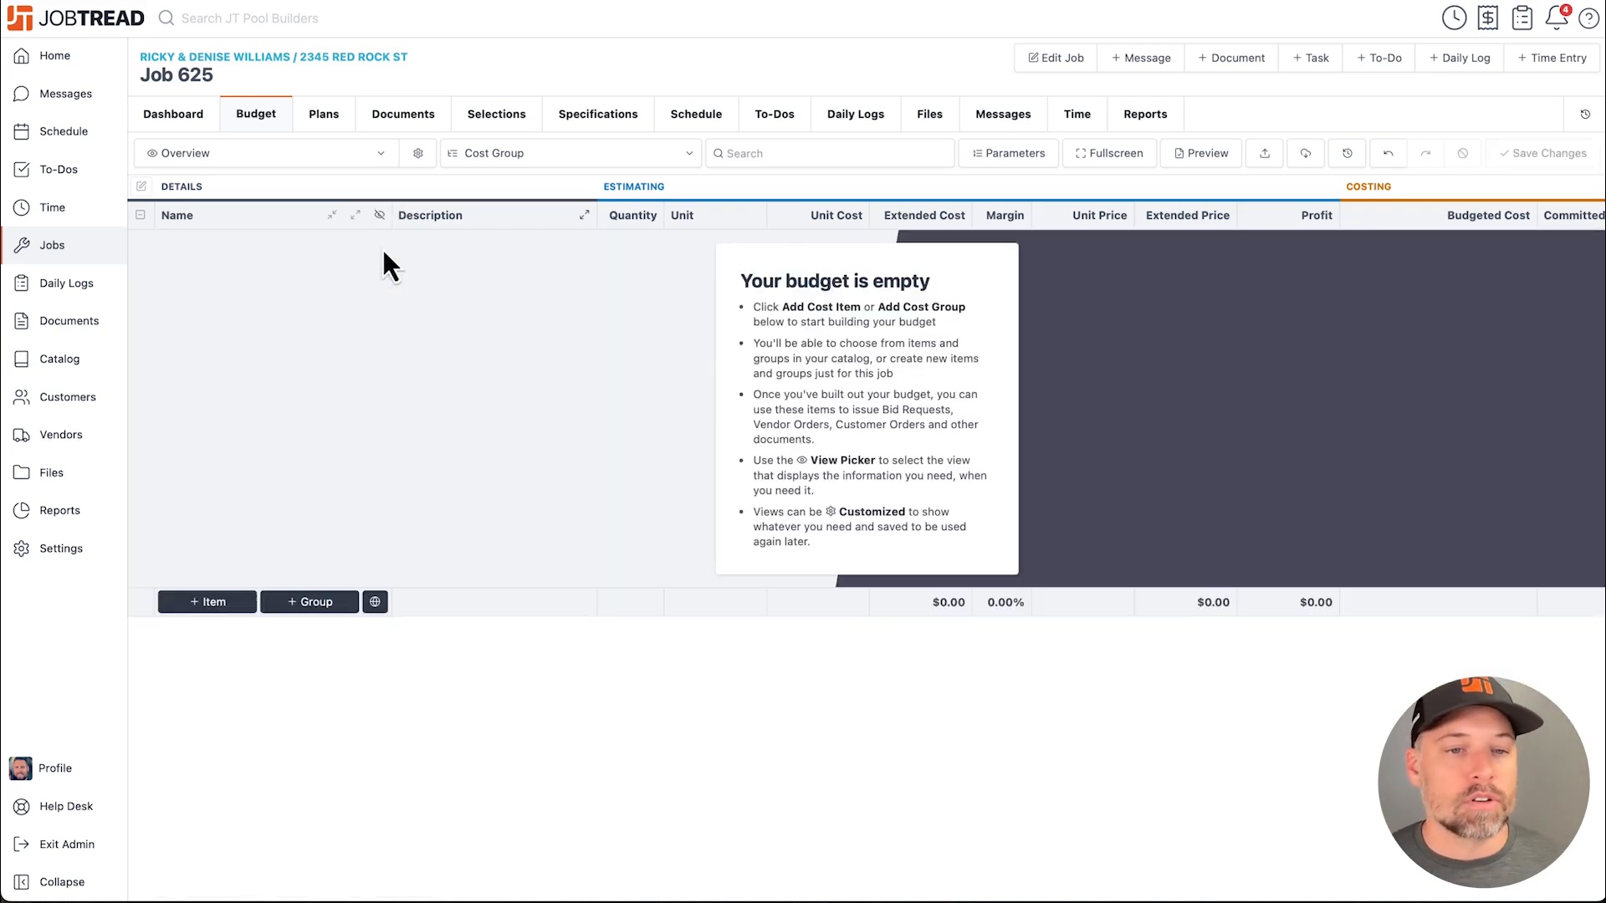
left_click(316, 608)
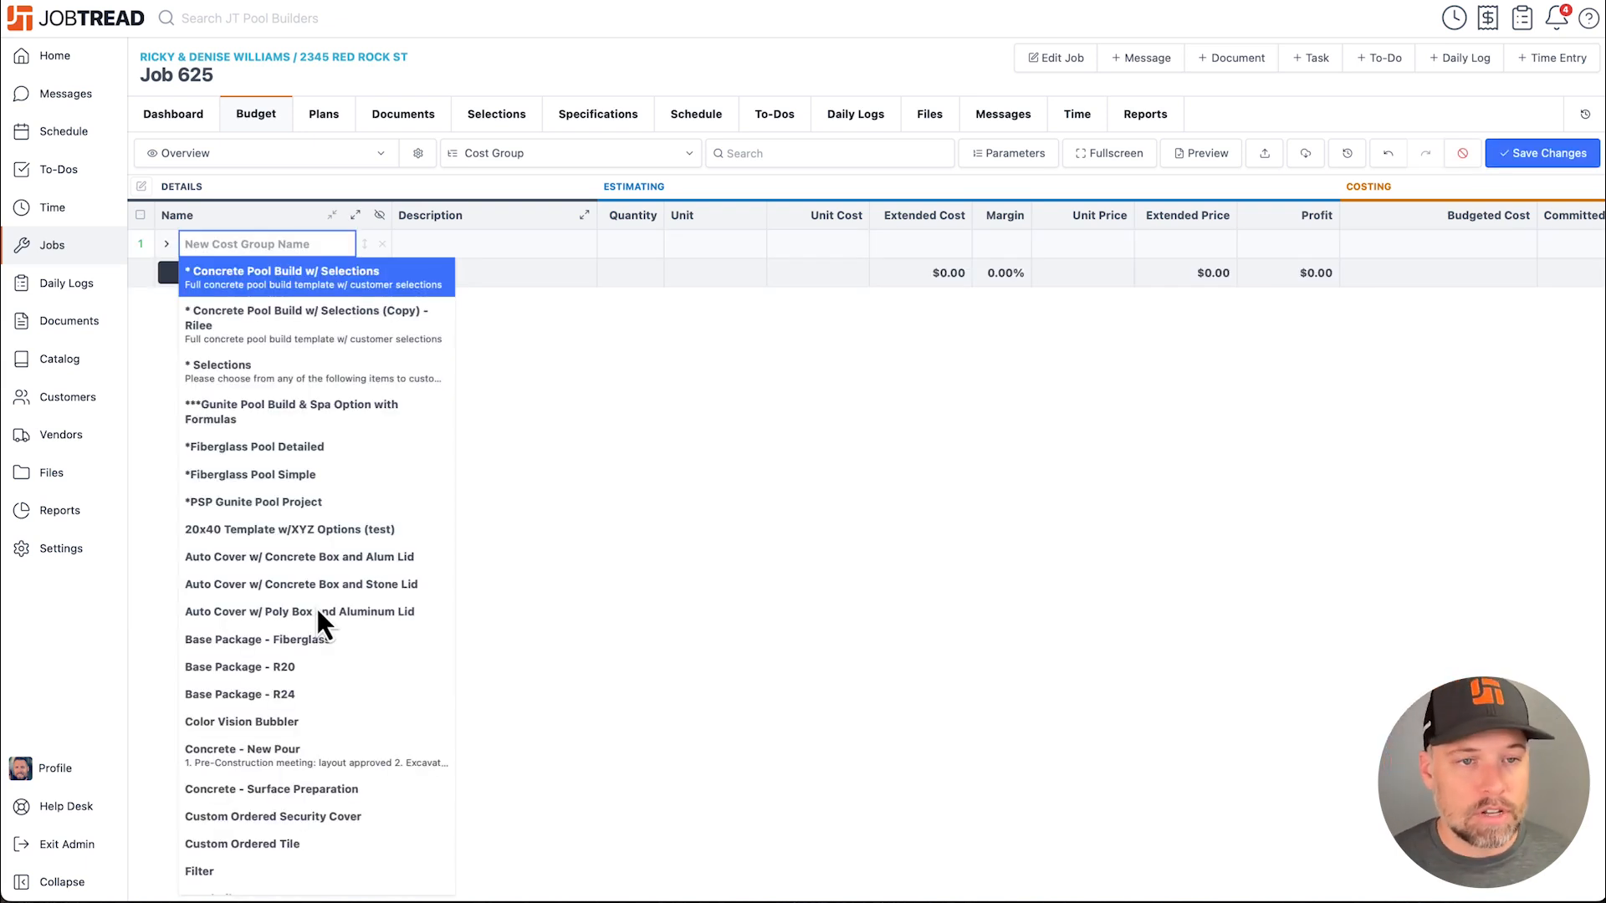
Try Preconstruction as the name of the new cost group and clear it again
type("Prec")
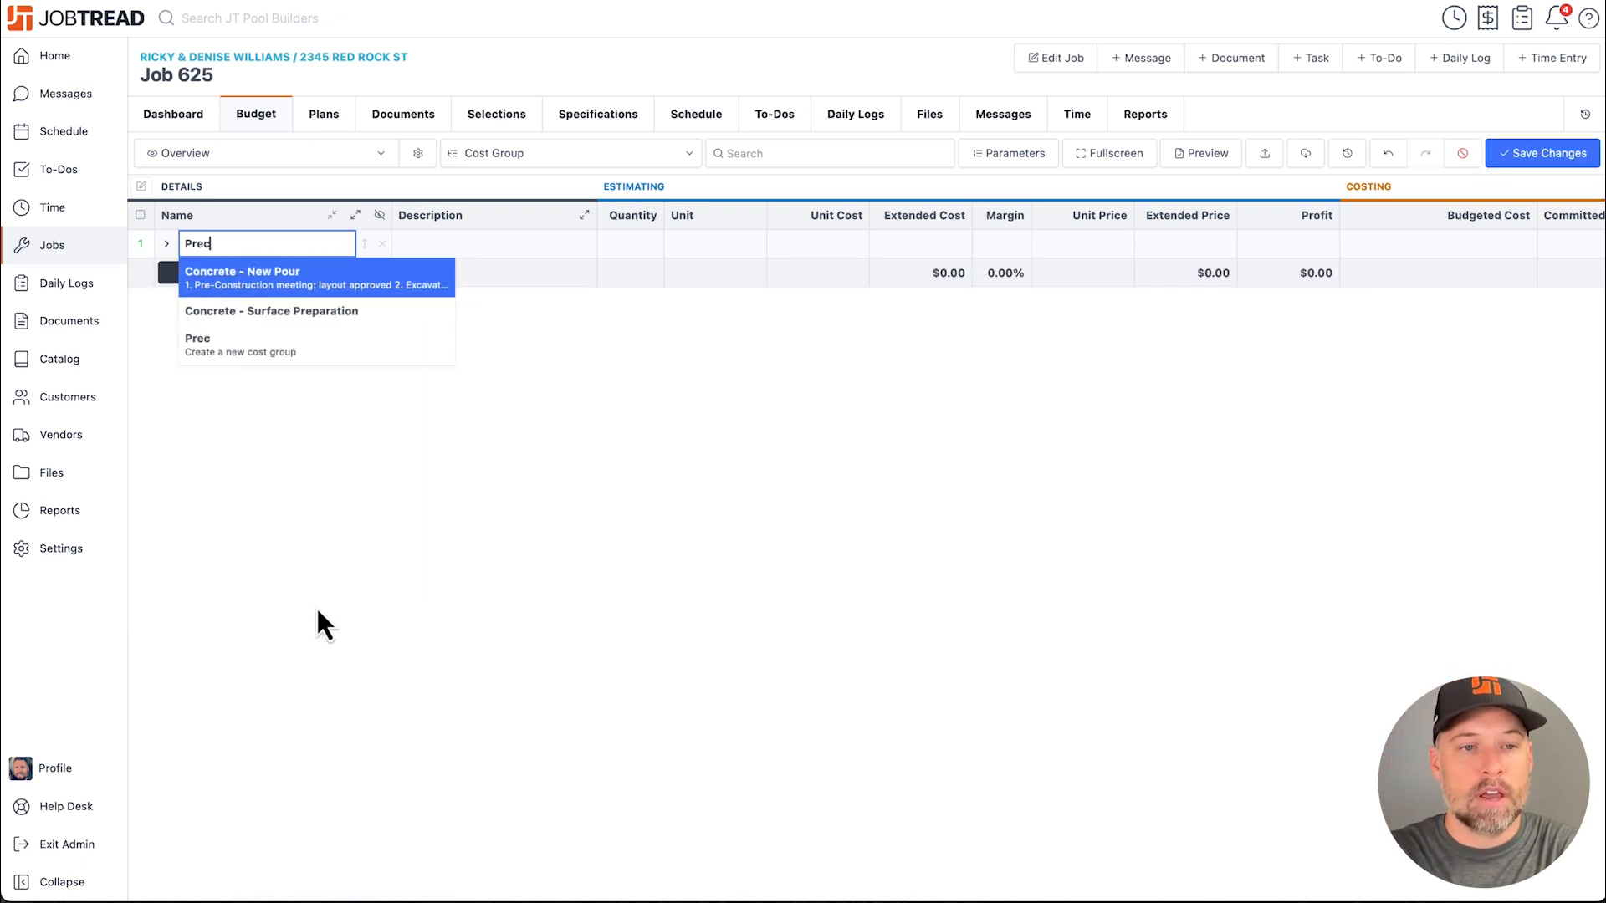
type("onstruction")
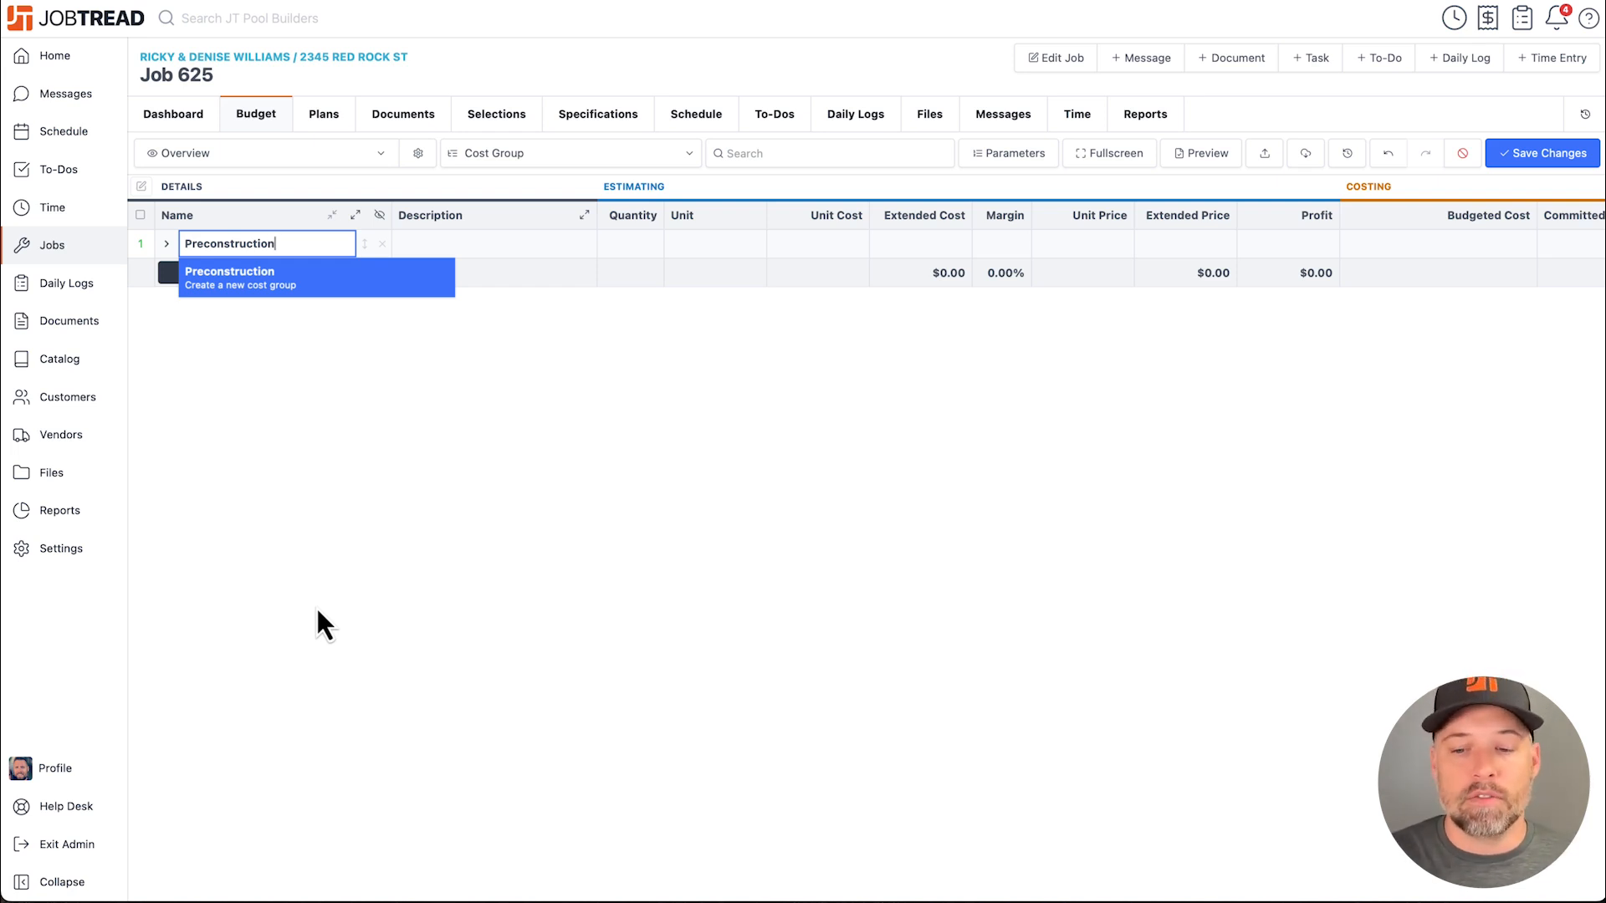
key("BackSpace")
key("BackSpace")
key("BackSpace")
key("BackSpace")
key("BackSpace")
key("BackSpace")
key("BackSpace")
key("BackSpace")
key("BackSpace")
key("BackSpace")
key("BackSpace")
key("BackSpace")
key("BackSpace")
key("BackSpace")
key("BackSpace")
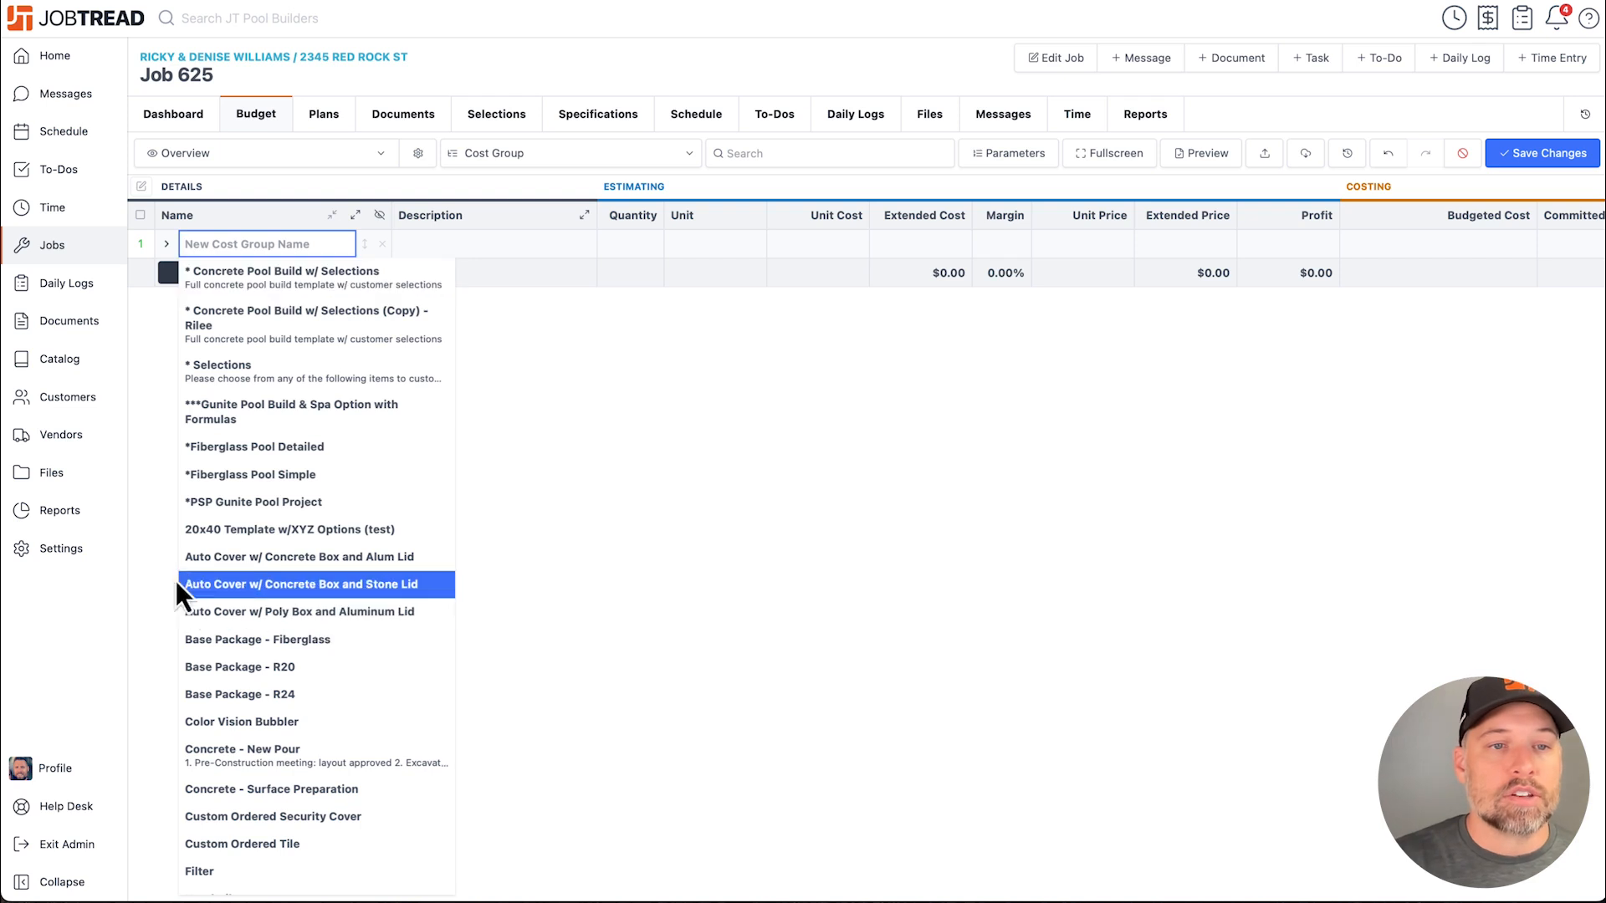
Insert the Concrete Pool Build w/ Selections catalog group into the budget and expand all its cost groups
left_click(310, 294)
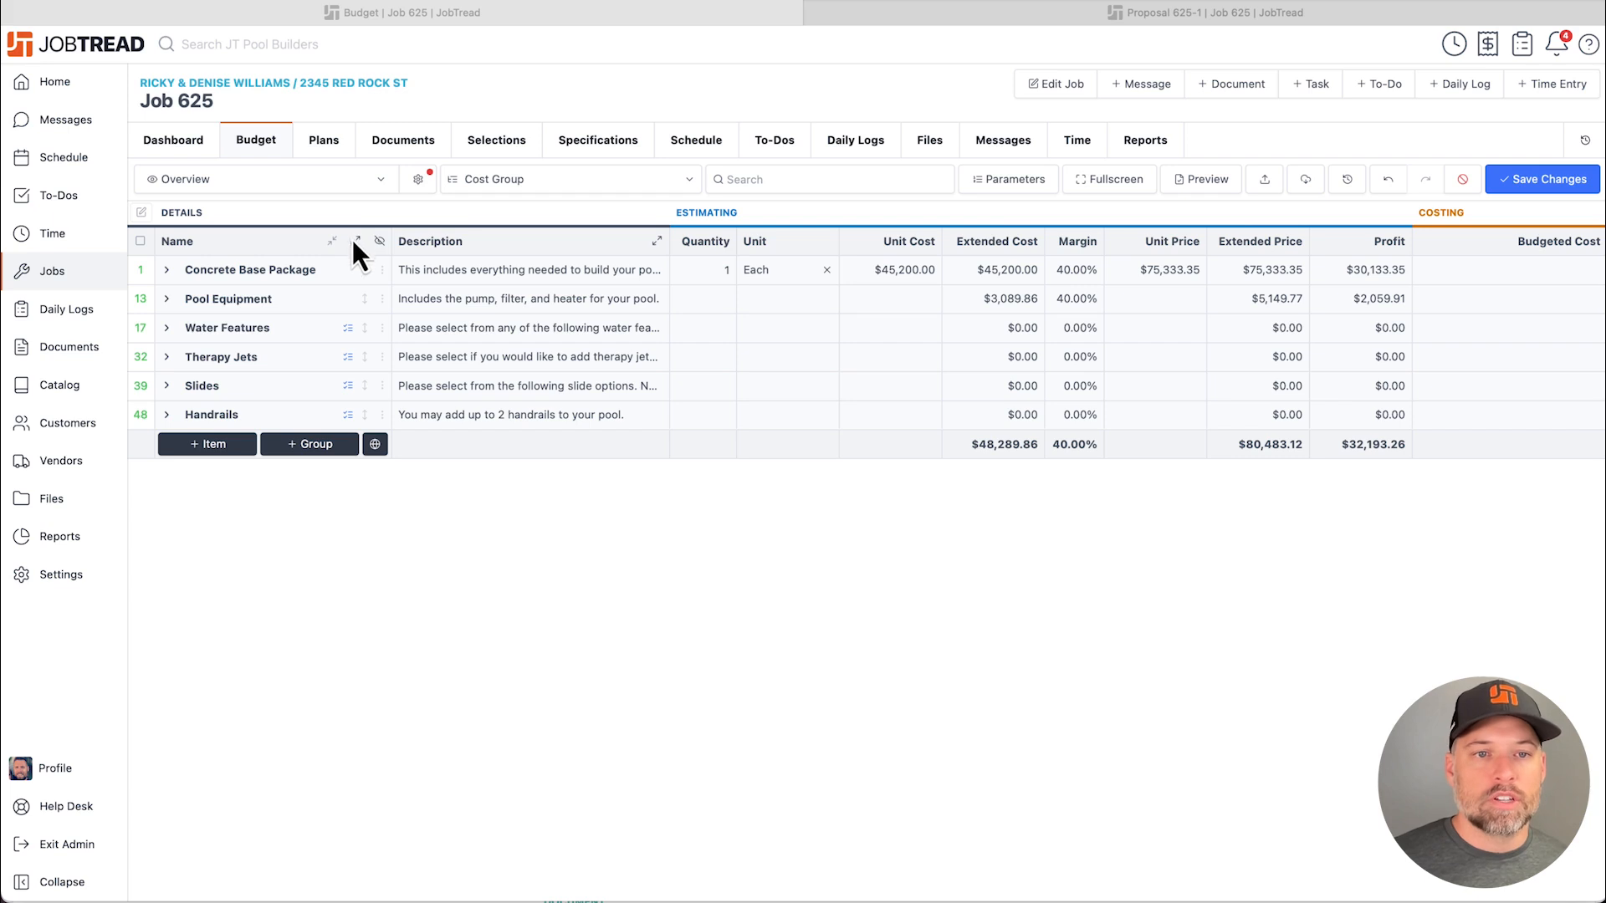
left_click(355, 241)
Read the budget lines' full descriptions, collapse them again, and narrow the Description column
left_click(545, 273)
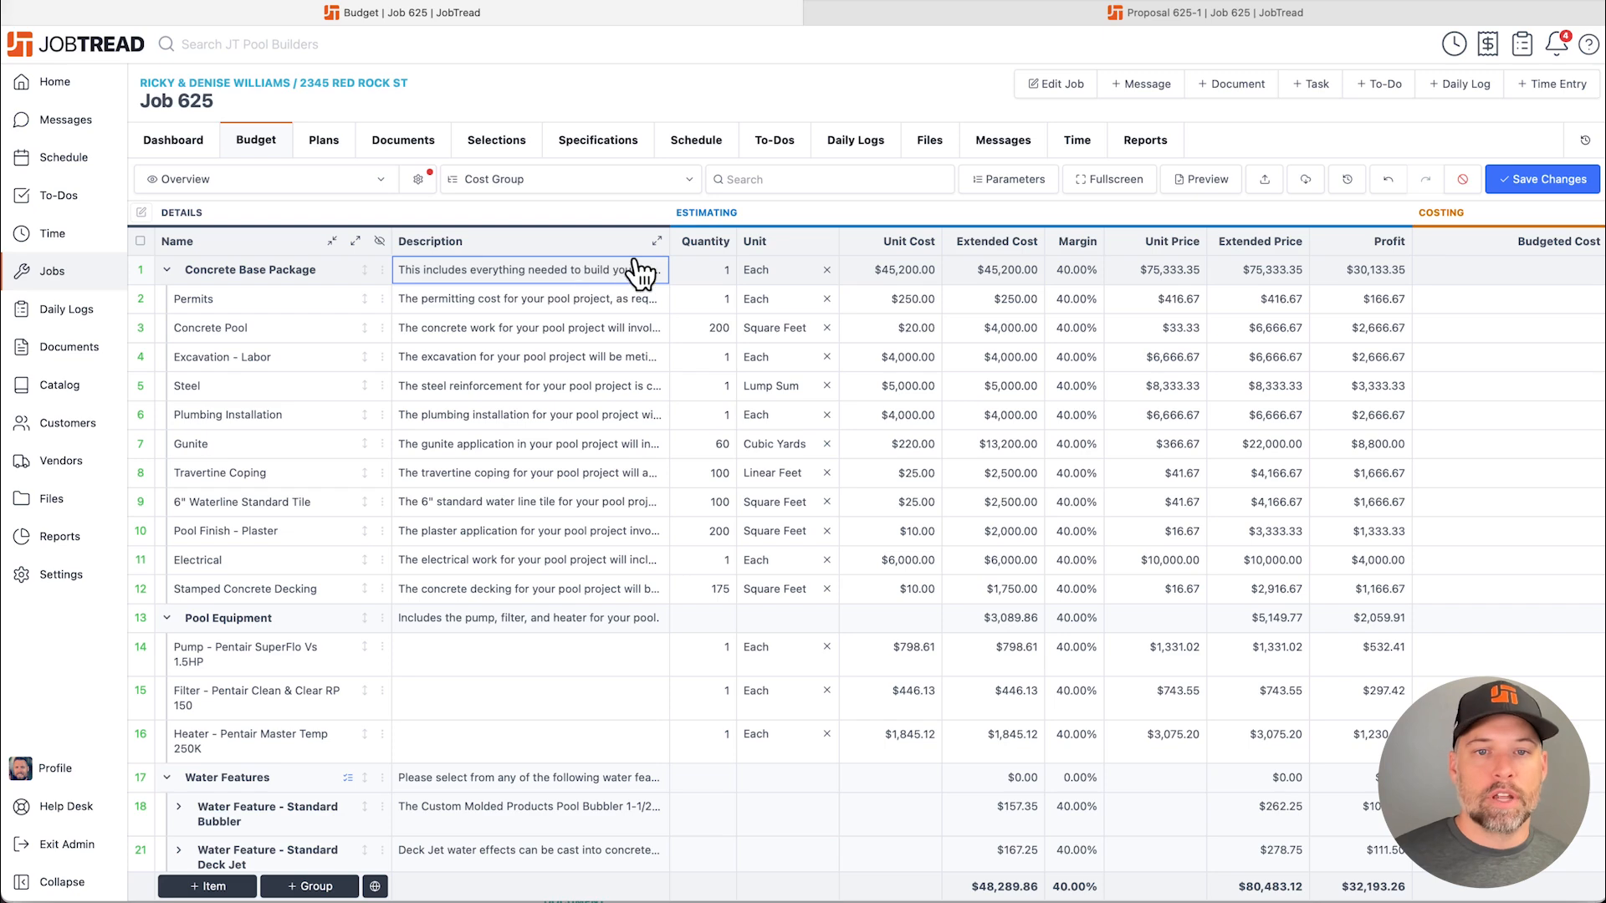
left_click_drag(669, 241, 777, 241)
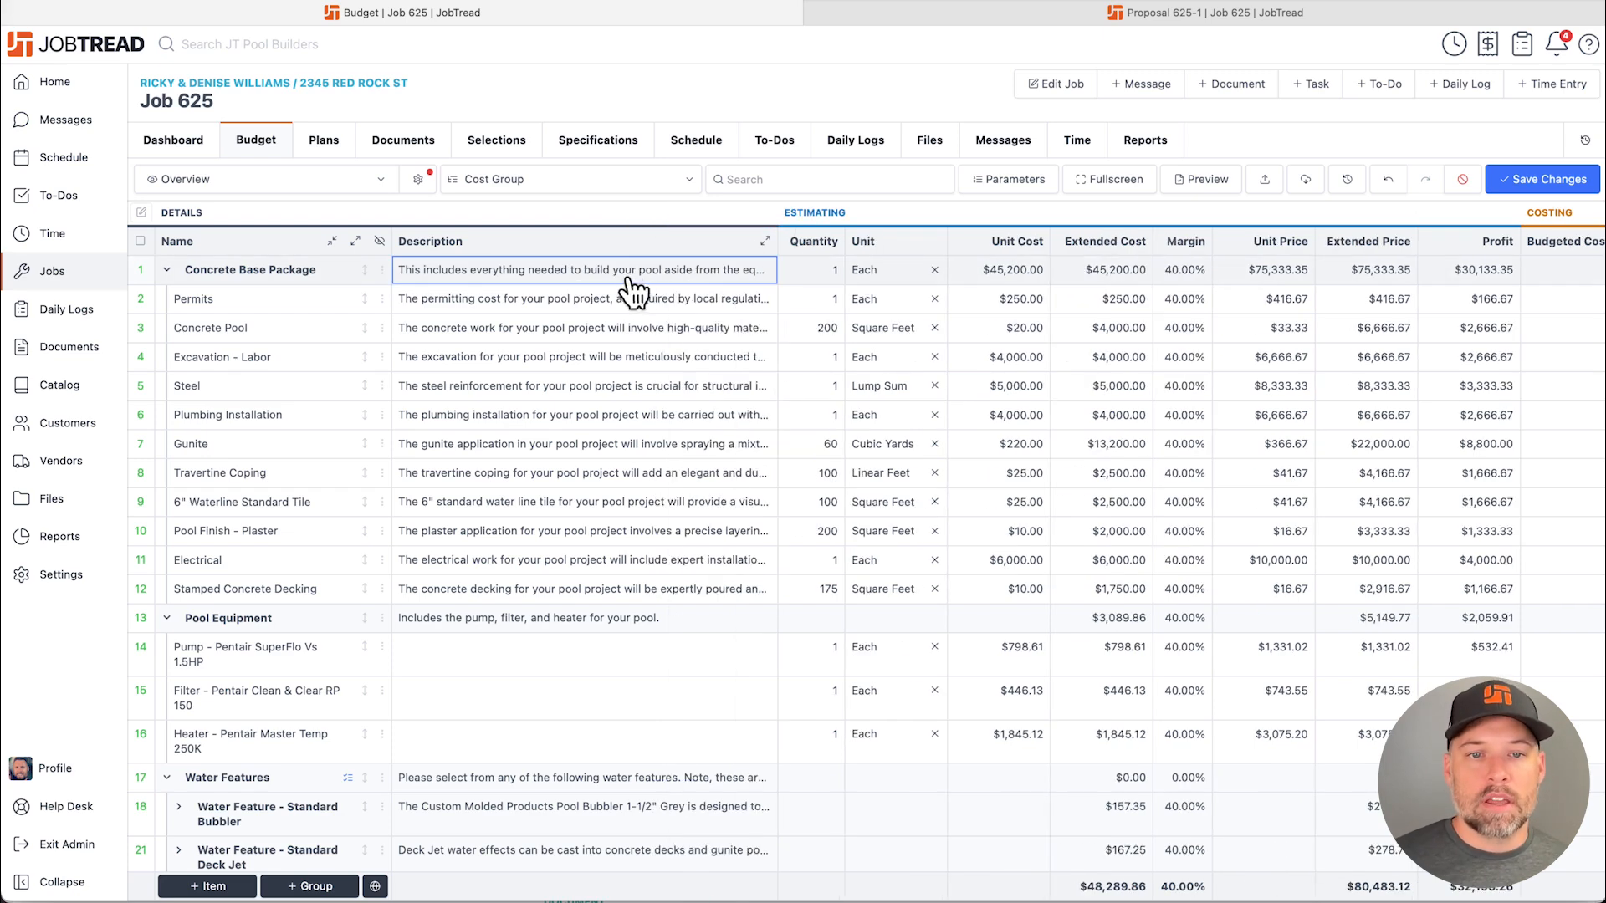
left_click(623, 272)
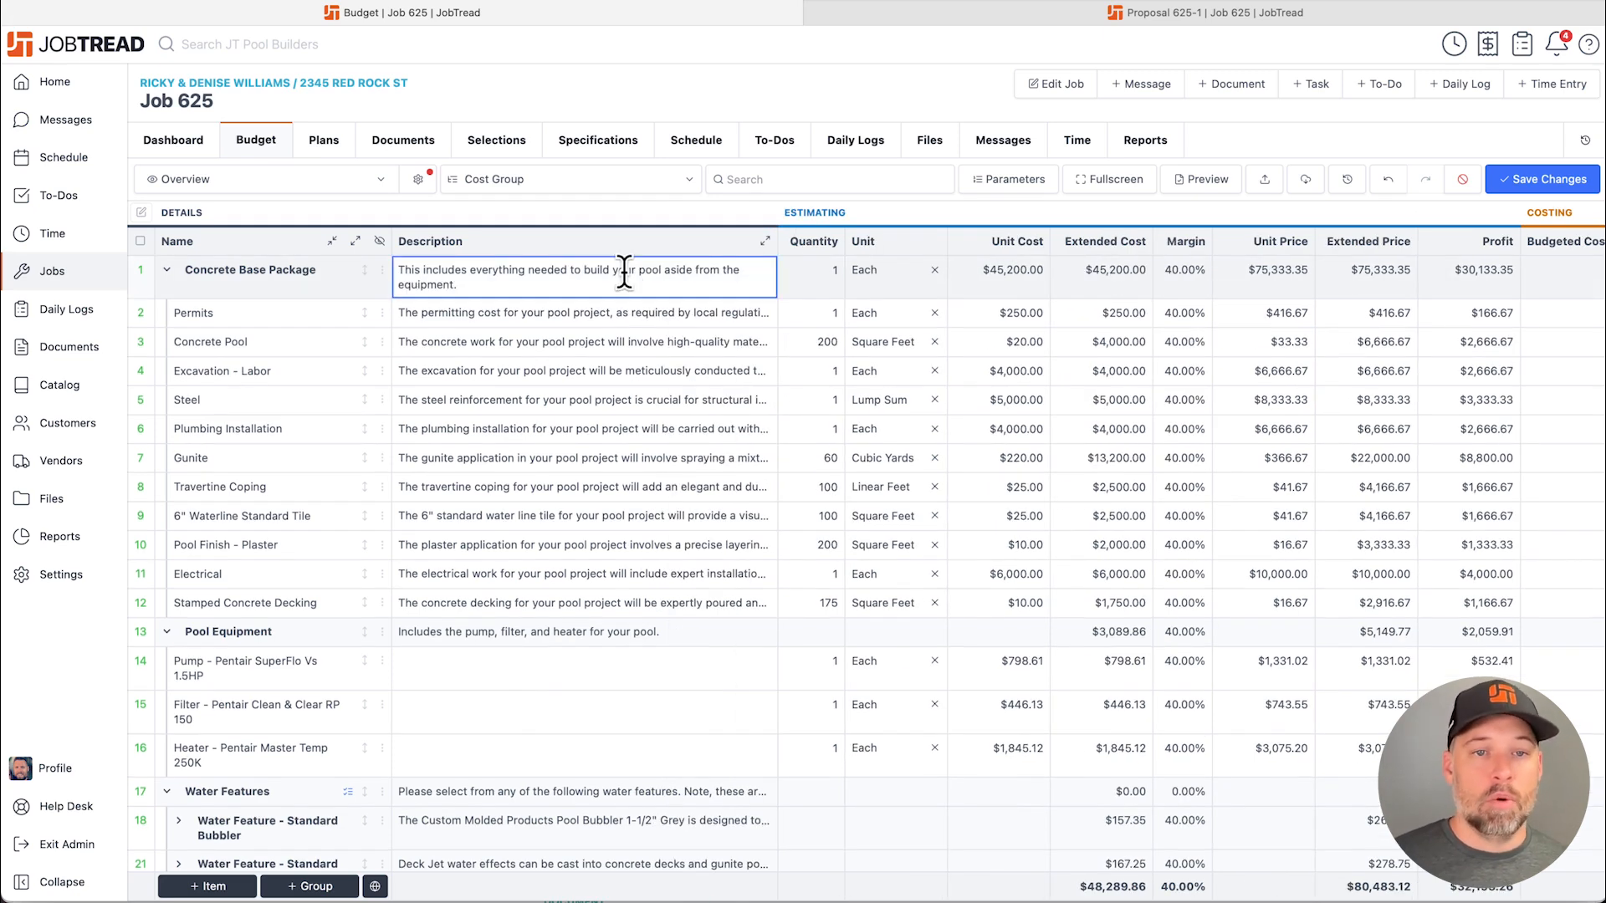
left_click(764, 241)
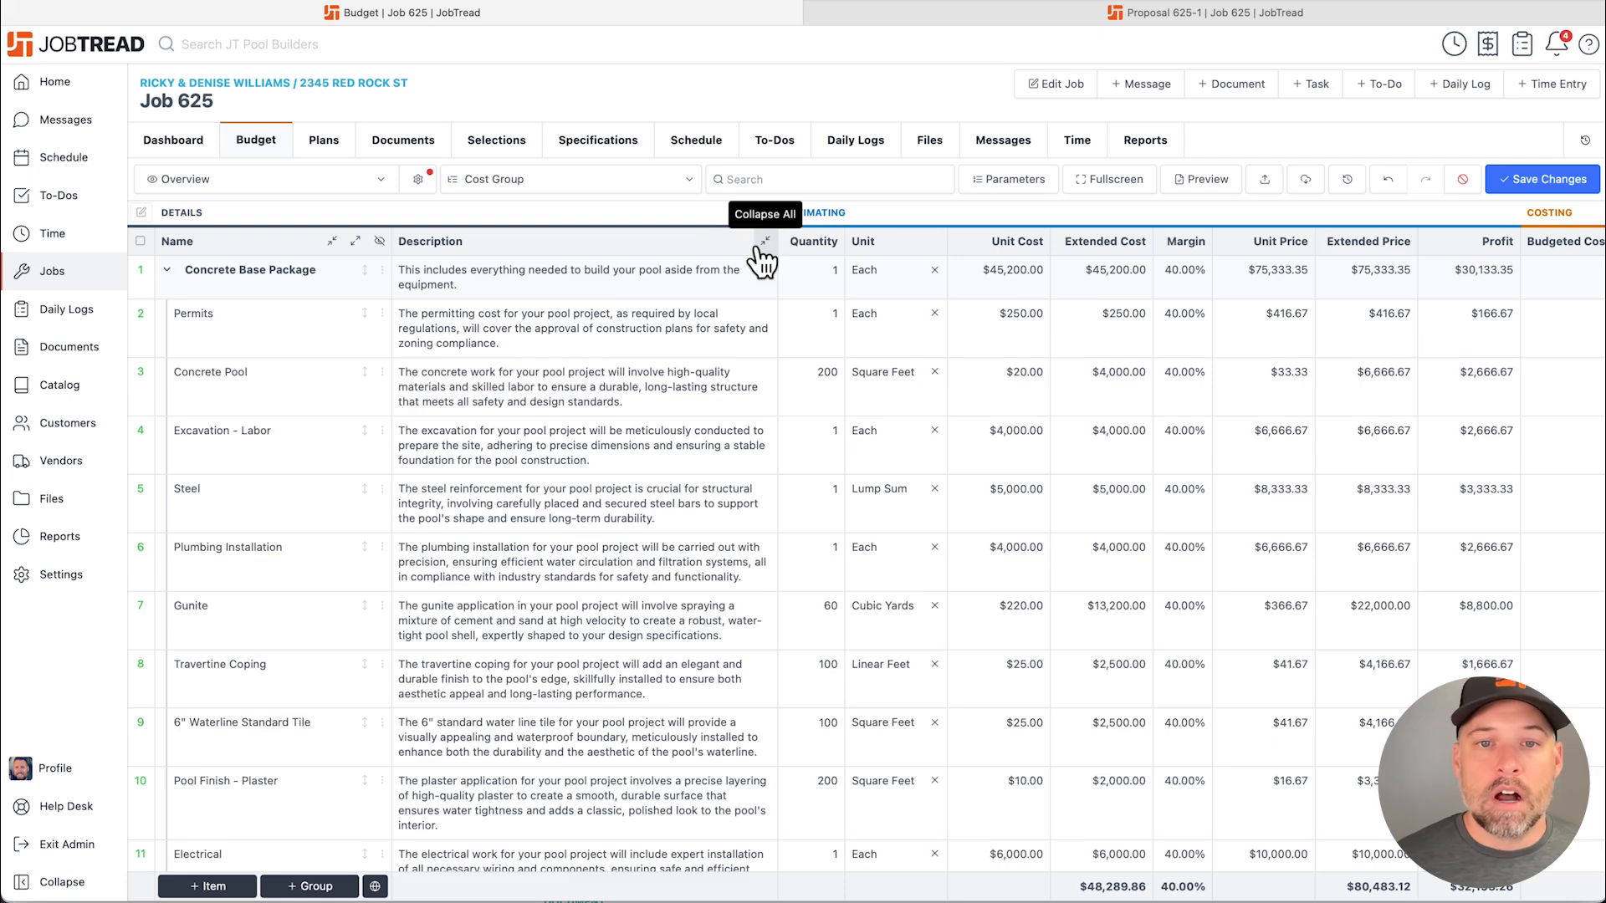
left_click(764, 242)
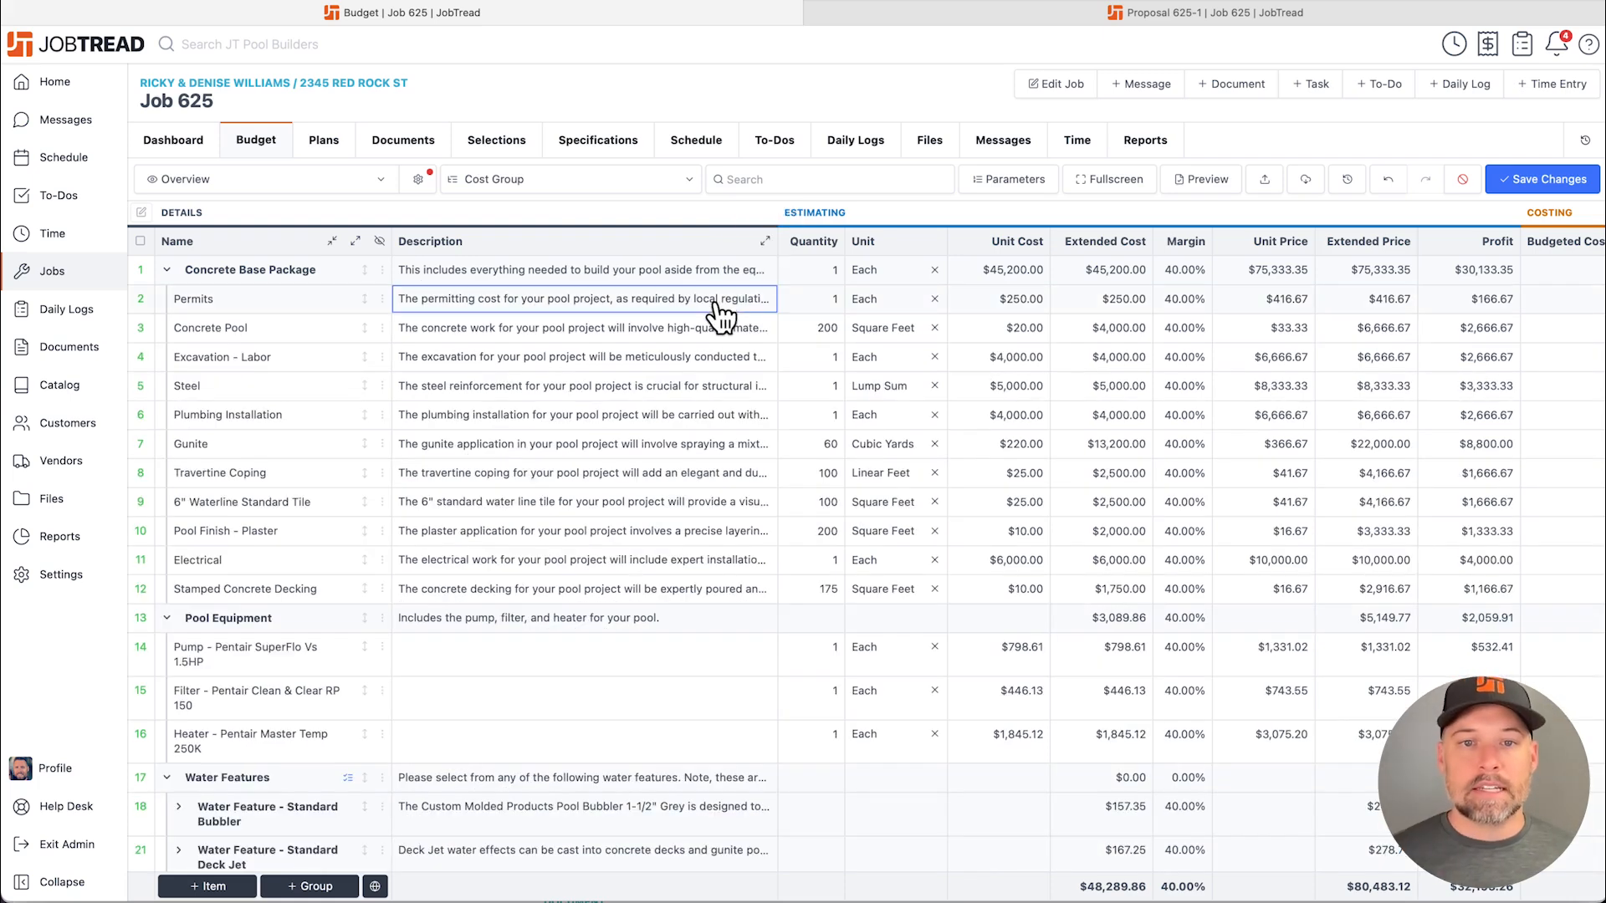
left_click_drag(777, 235, 570, 236)
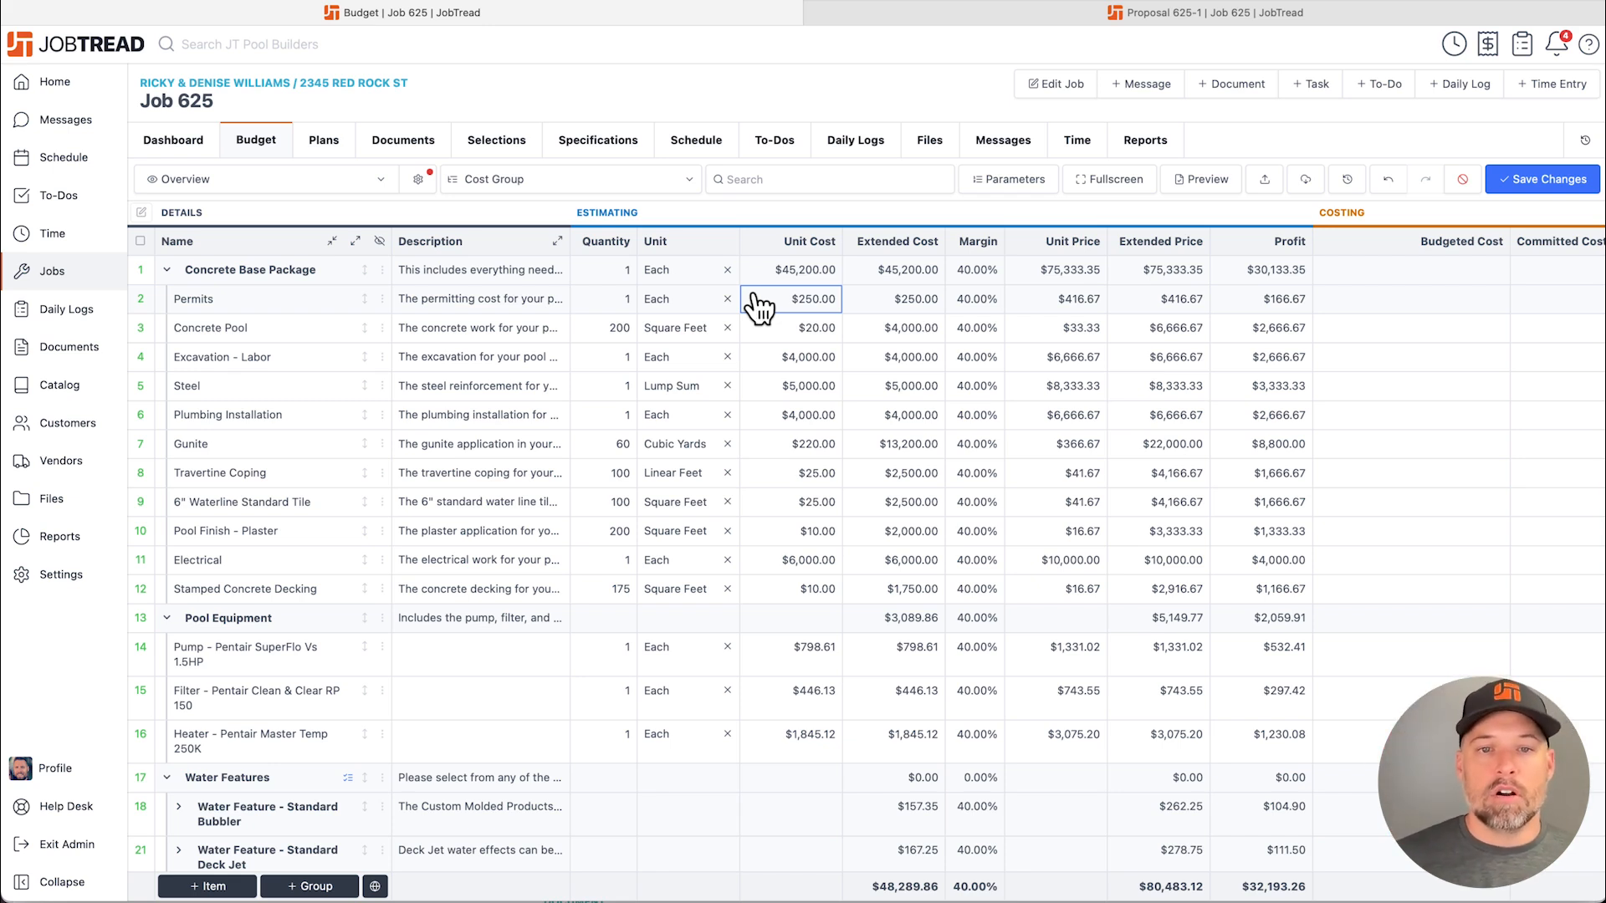
Check the unit, cost and price fields of the Concrete Pool line and save the budget
left_click(703, 331)
left_click(811, 333)
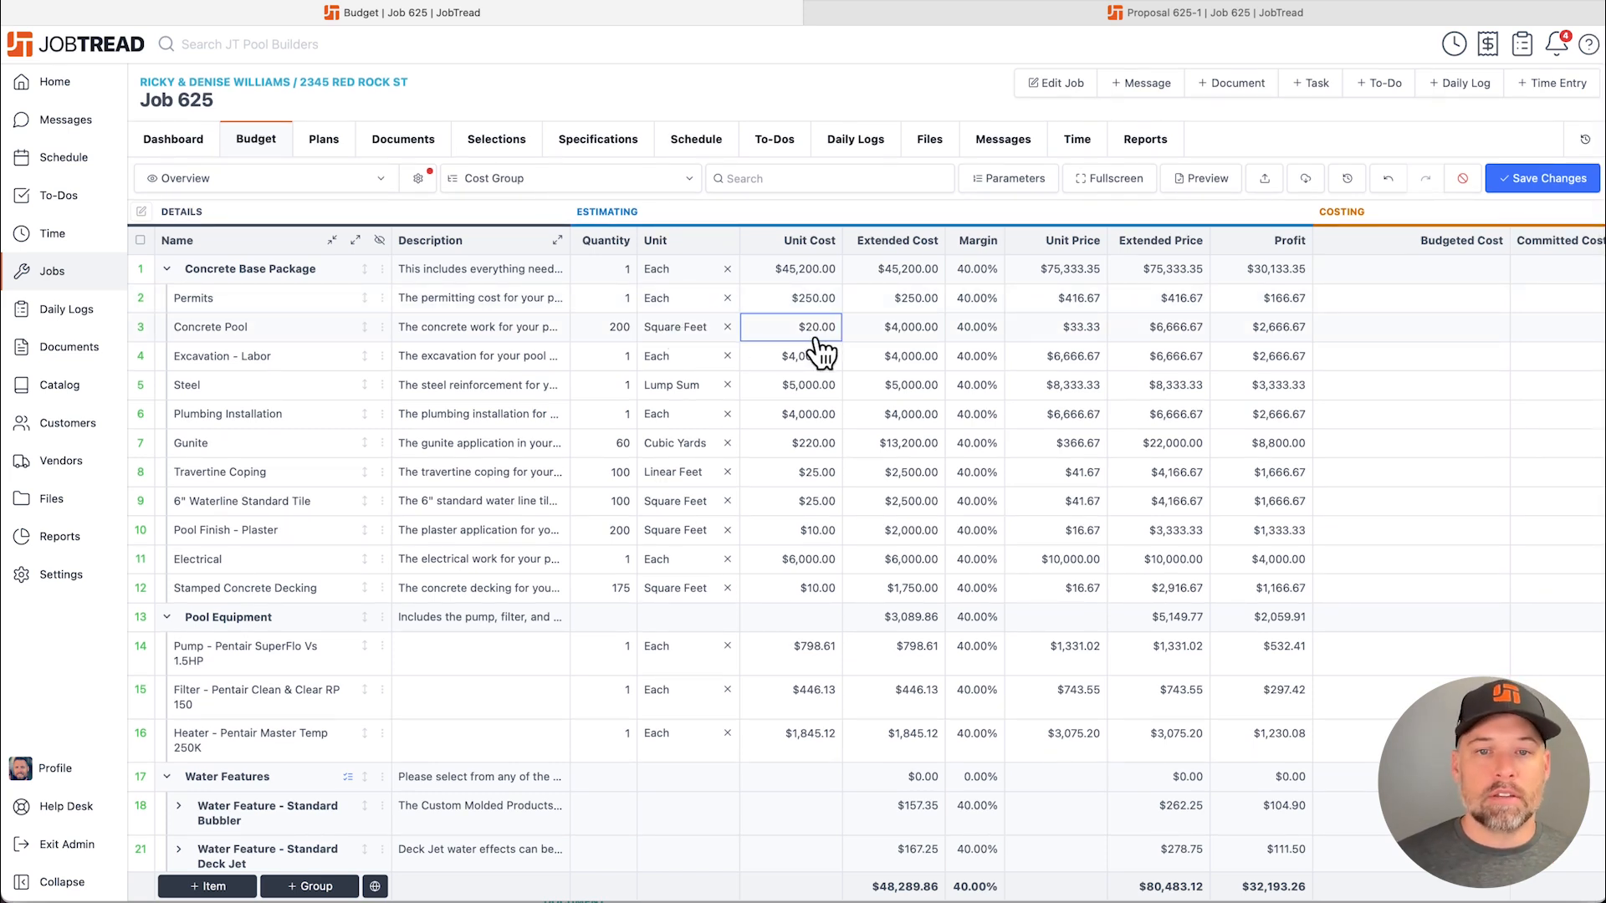
left_click(888, 335)
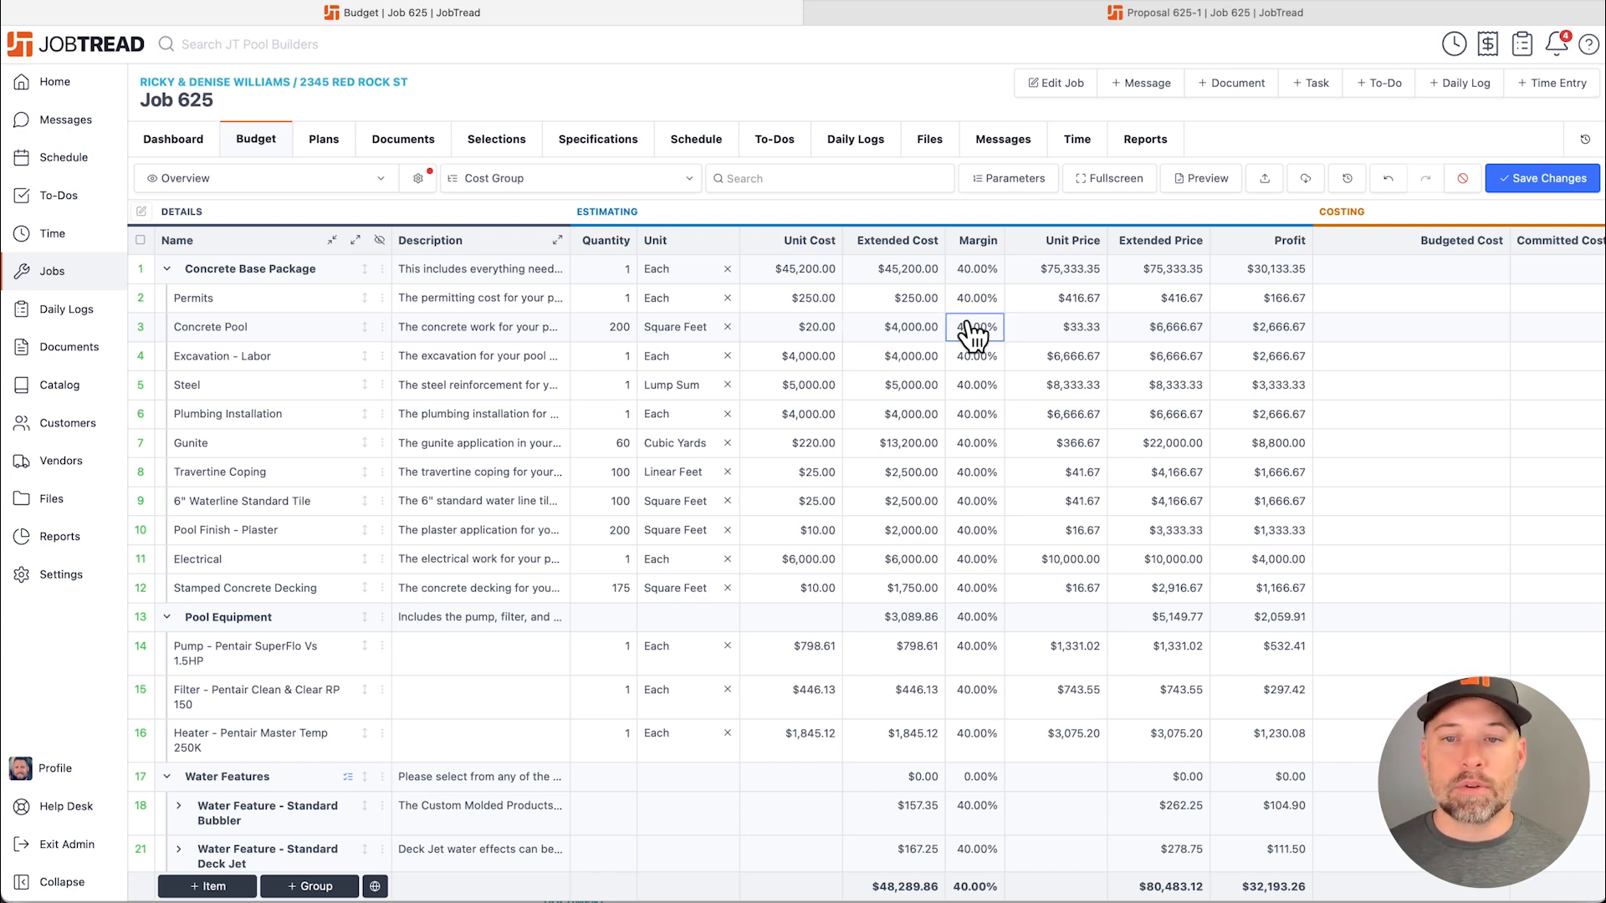
left_click(1152, 334)
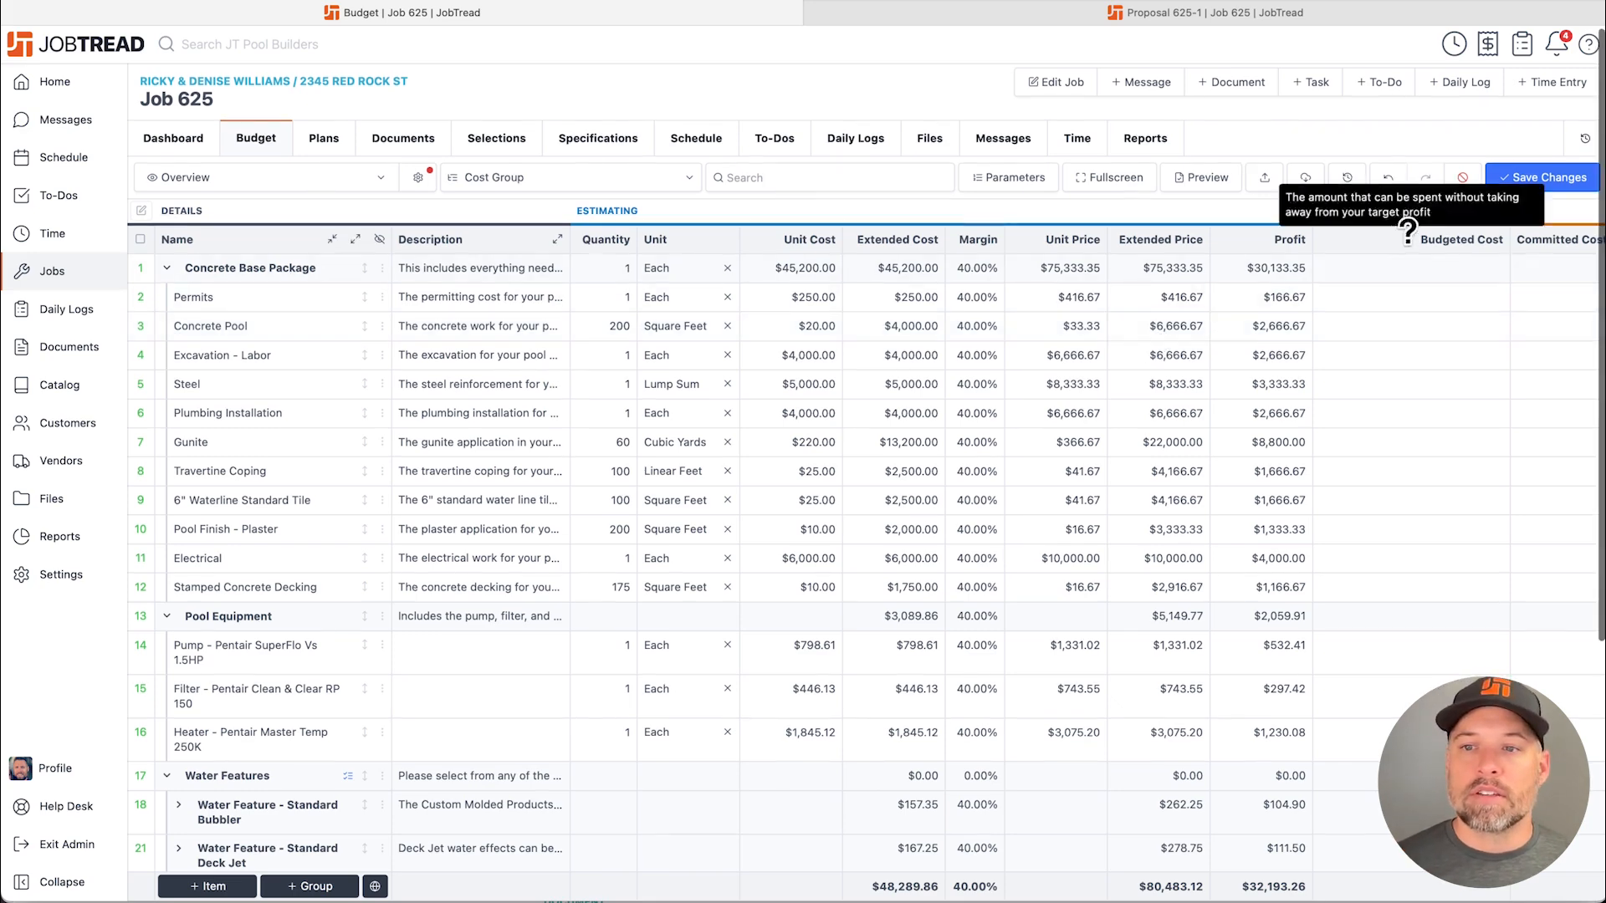
left_click(1497, 184)
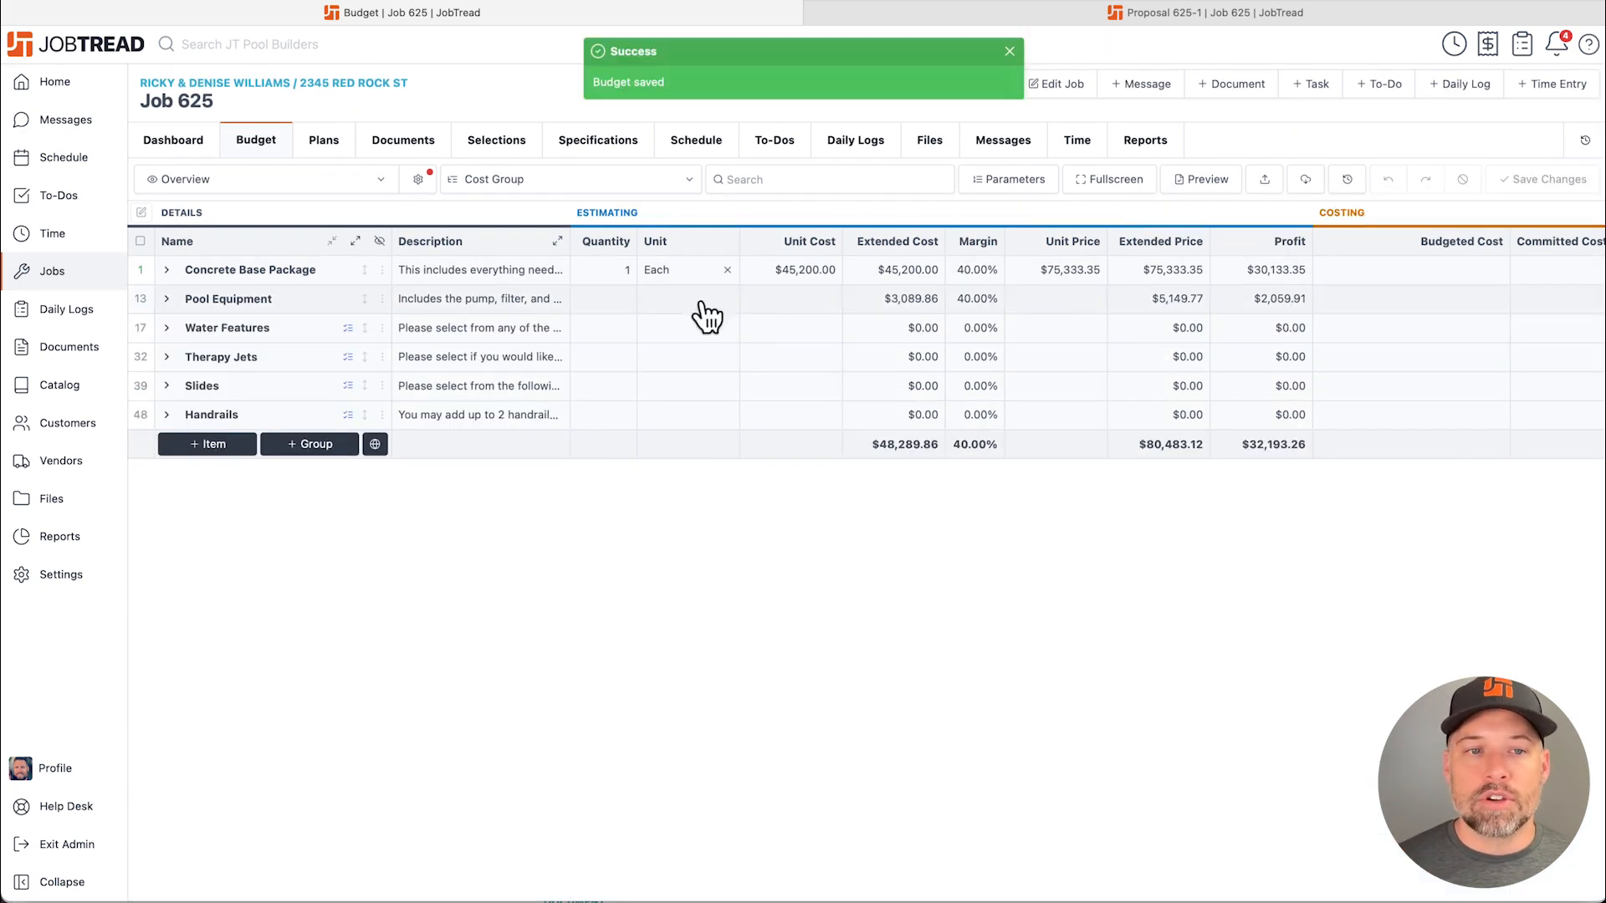
Expand all cost groups again and set the Permits item's extended cost to $1,500
left_click(355, 242)
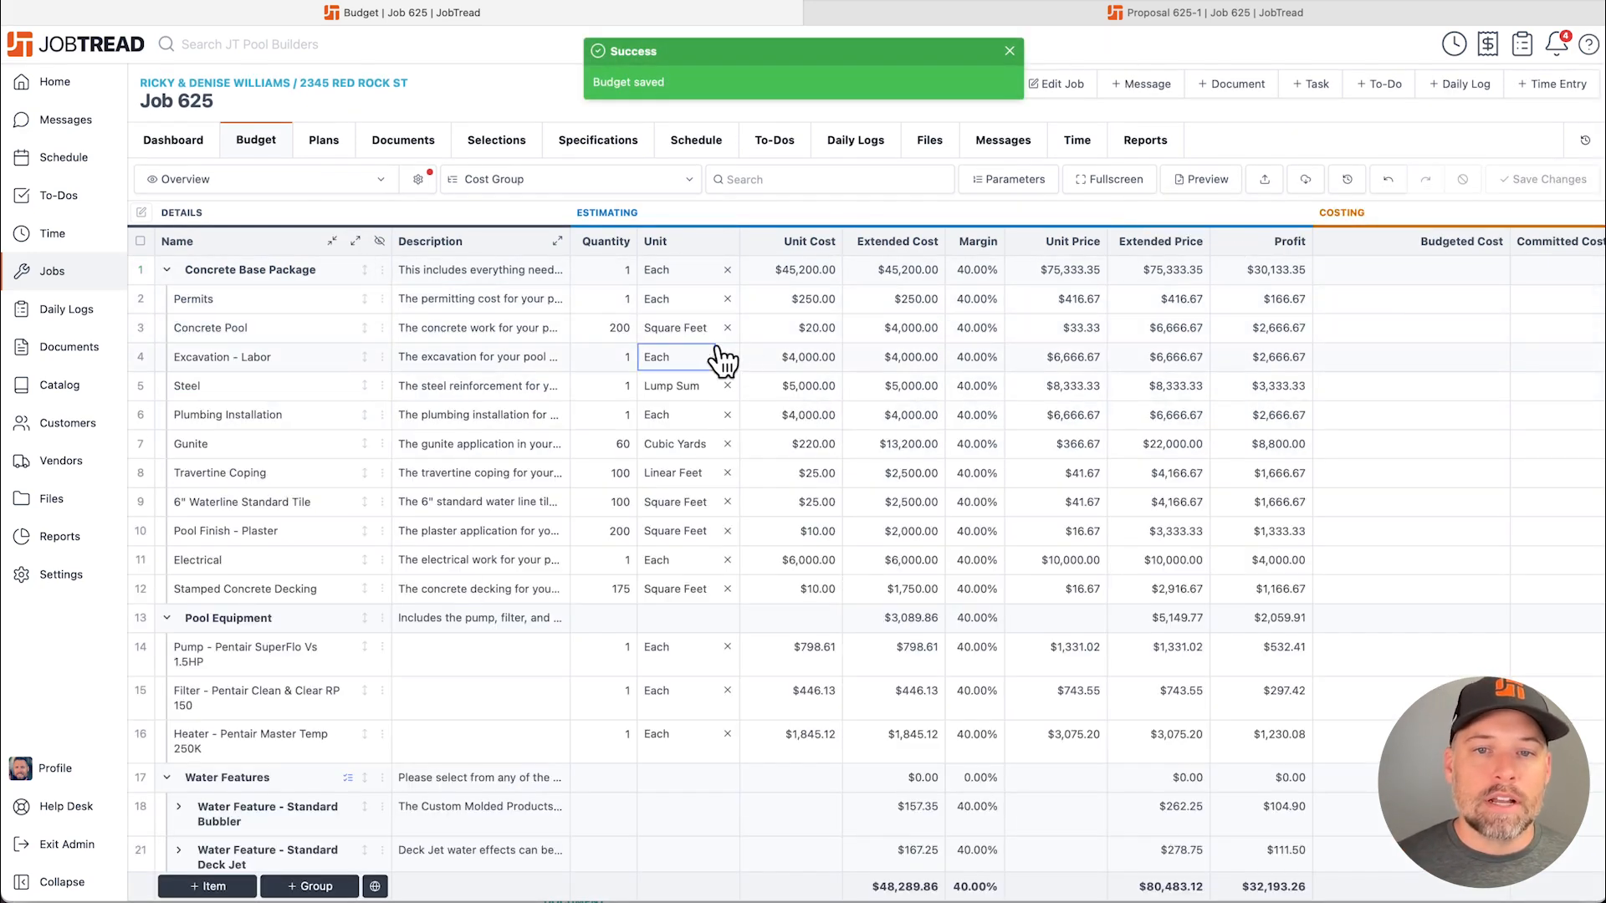
left_click(888, 306)
type("1500")
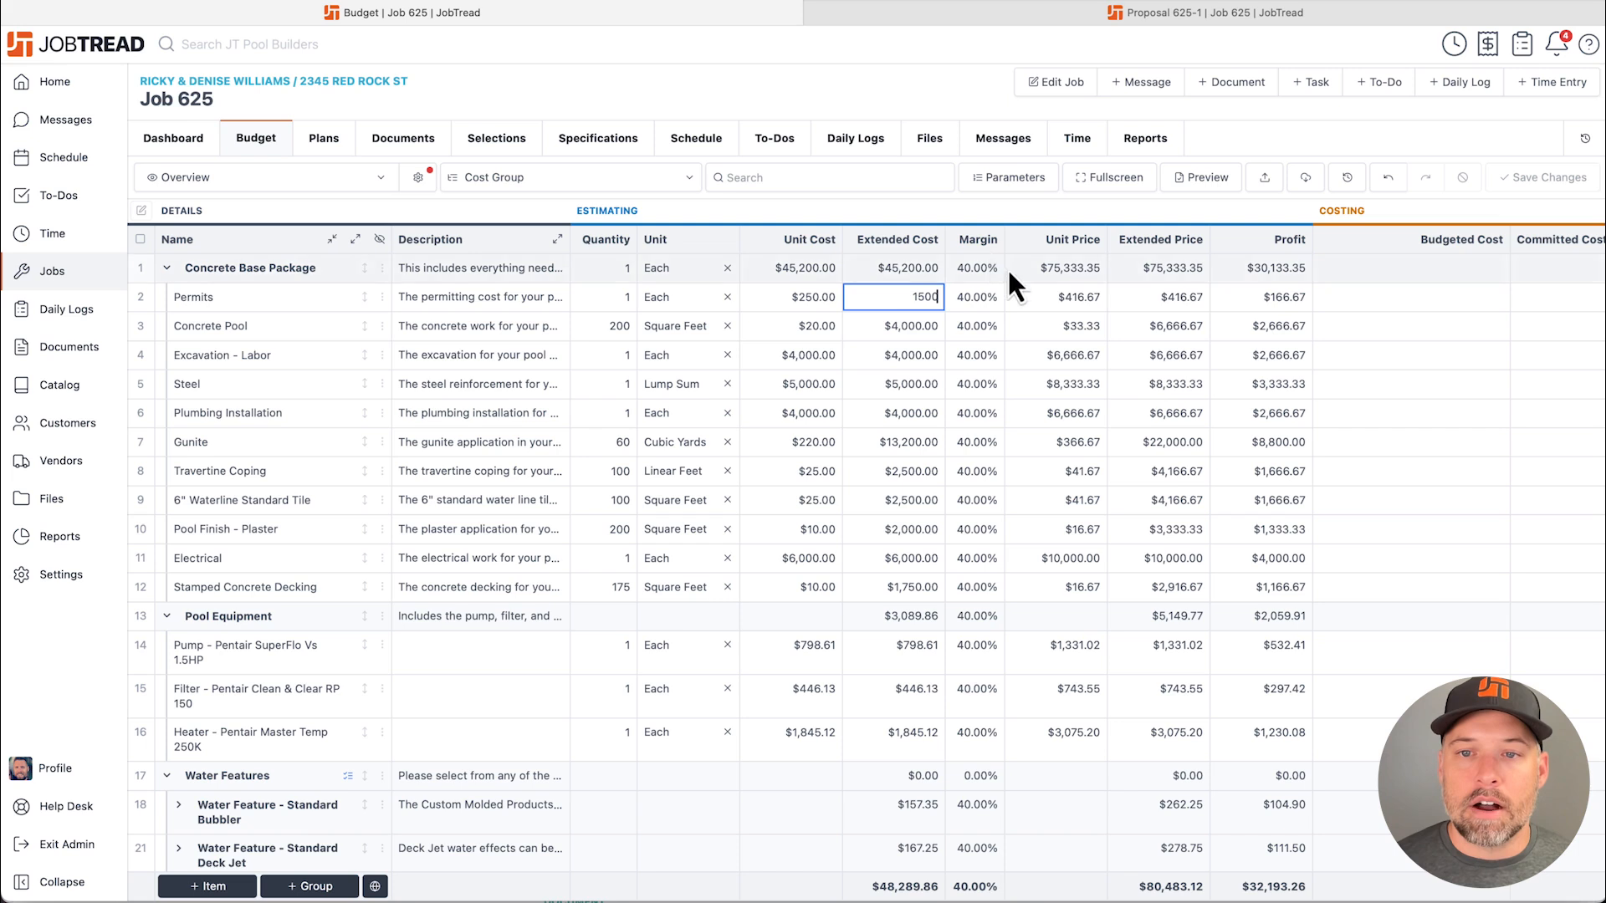
left_click(1104, 221)
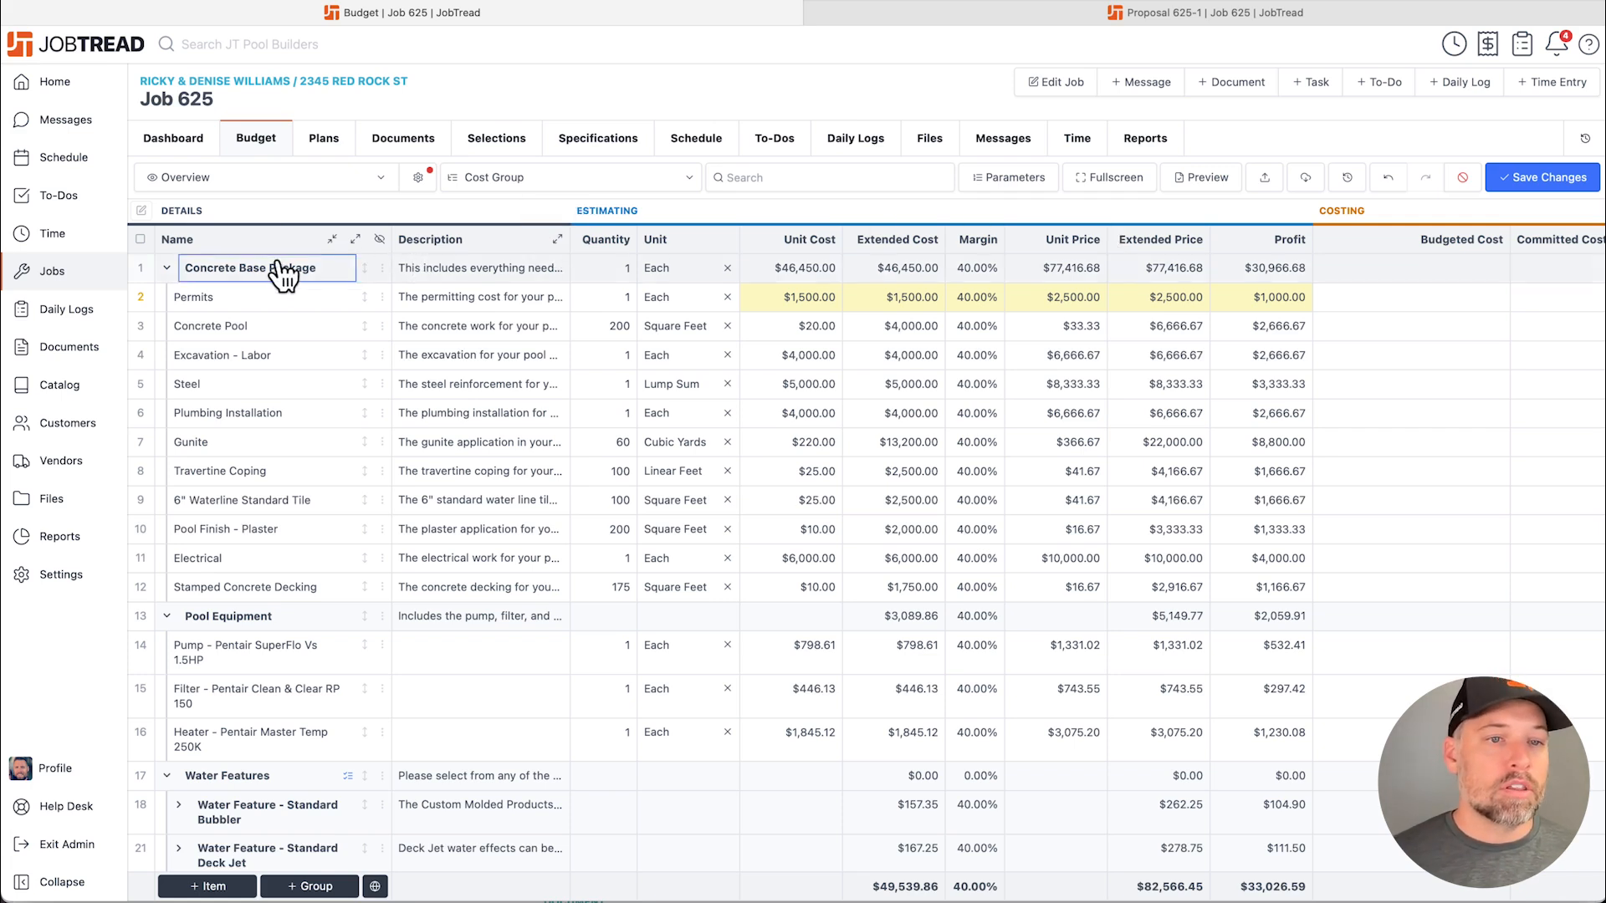
Set the margin of the Concrete Base Package group and all its items to 60% in one mass action and save the budget
left_click(141, 269)
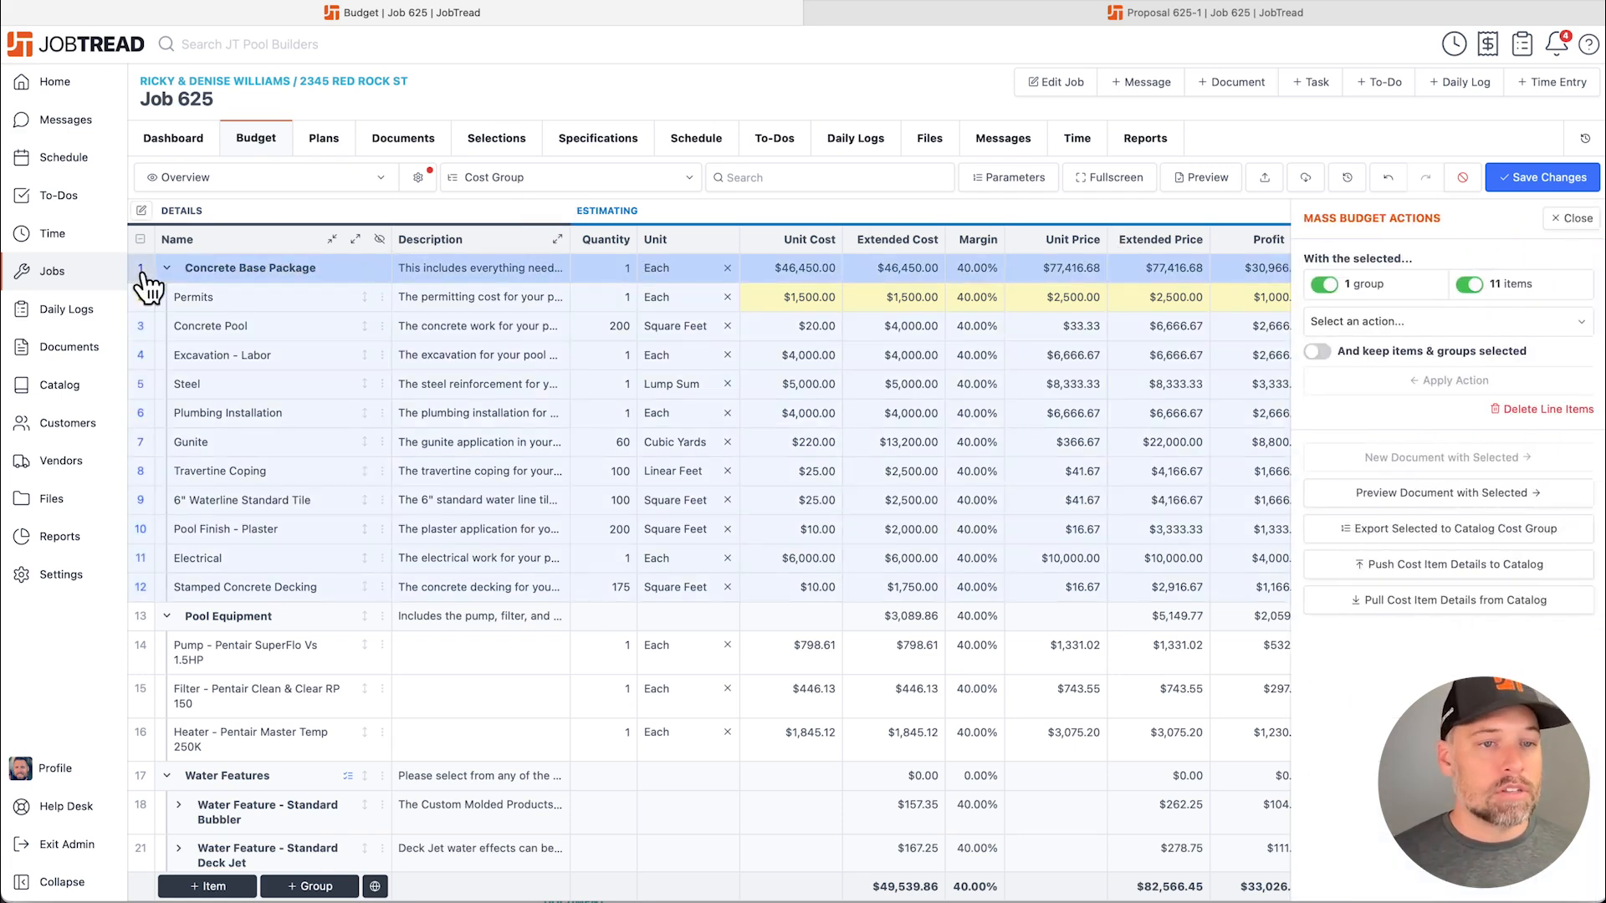
left_click(1419, 326)
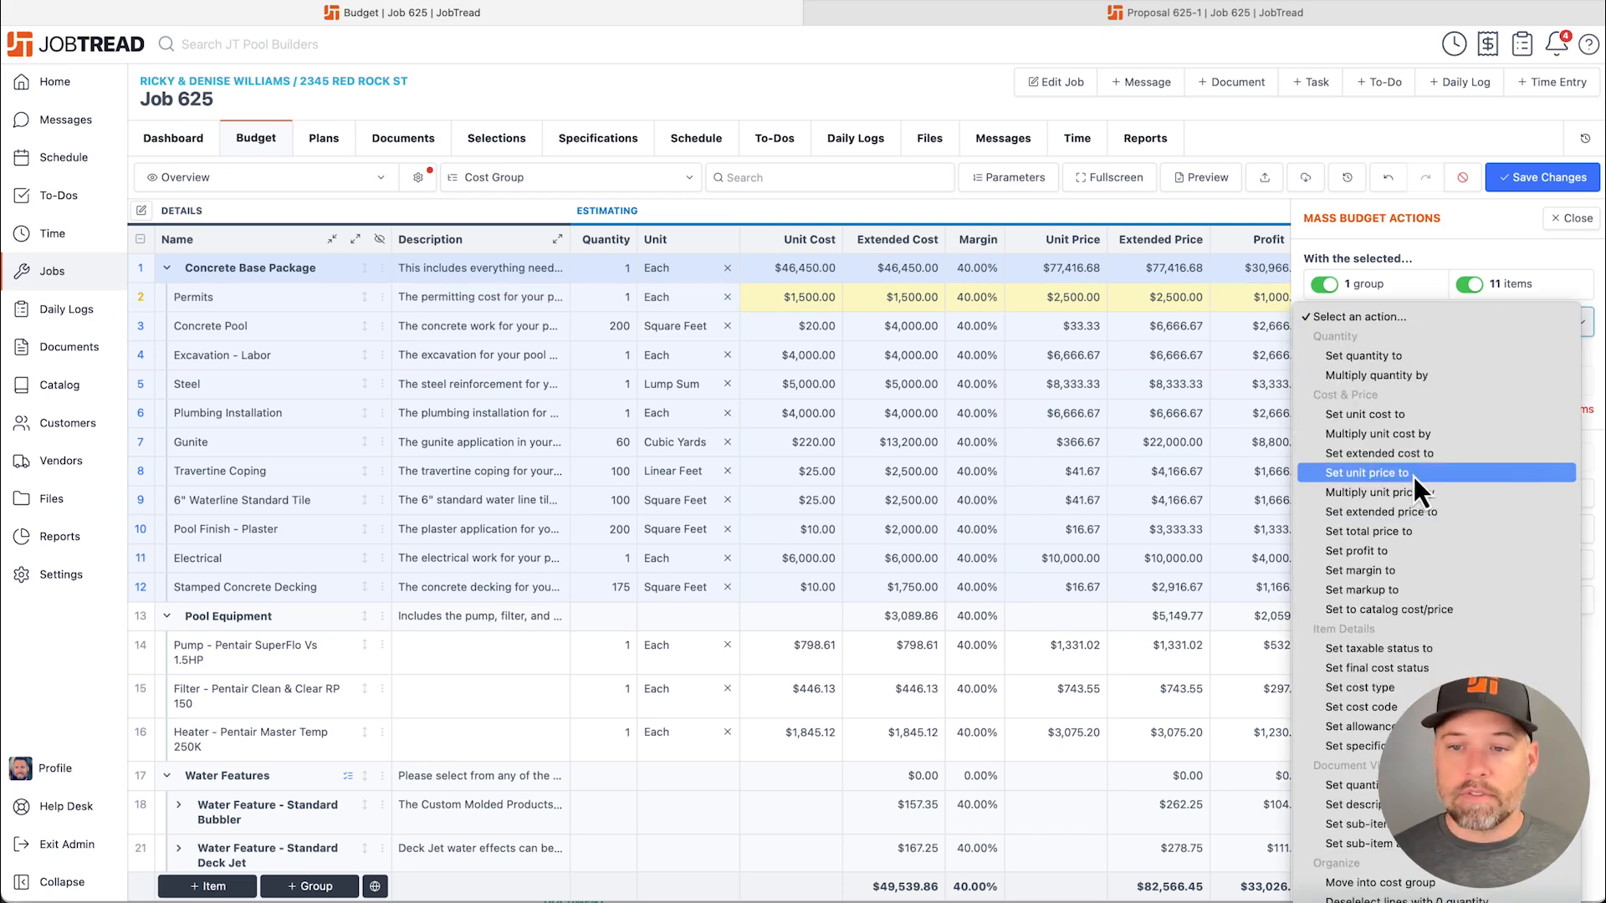
left_click(1406, 570)
left_click(1388, 359)
type("60")
left_click(1397, 423)
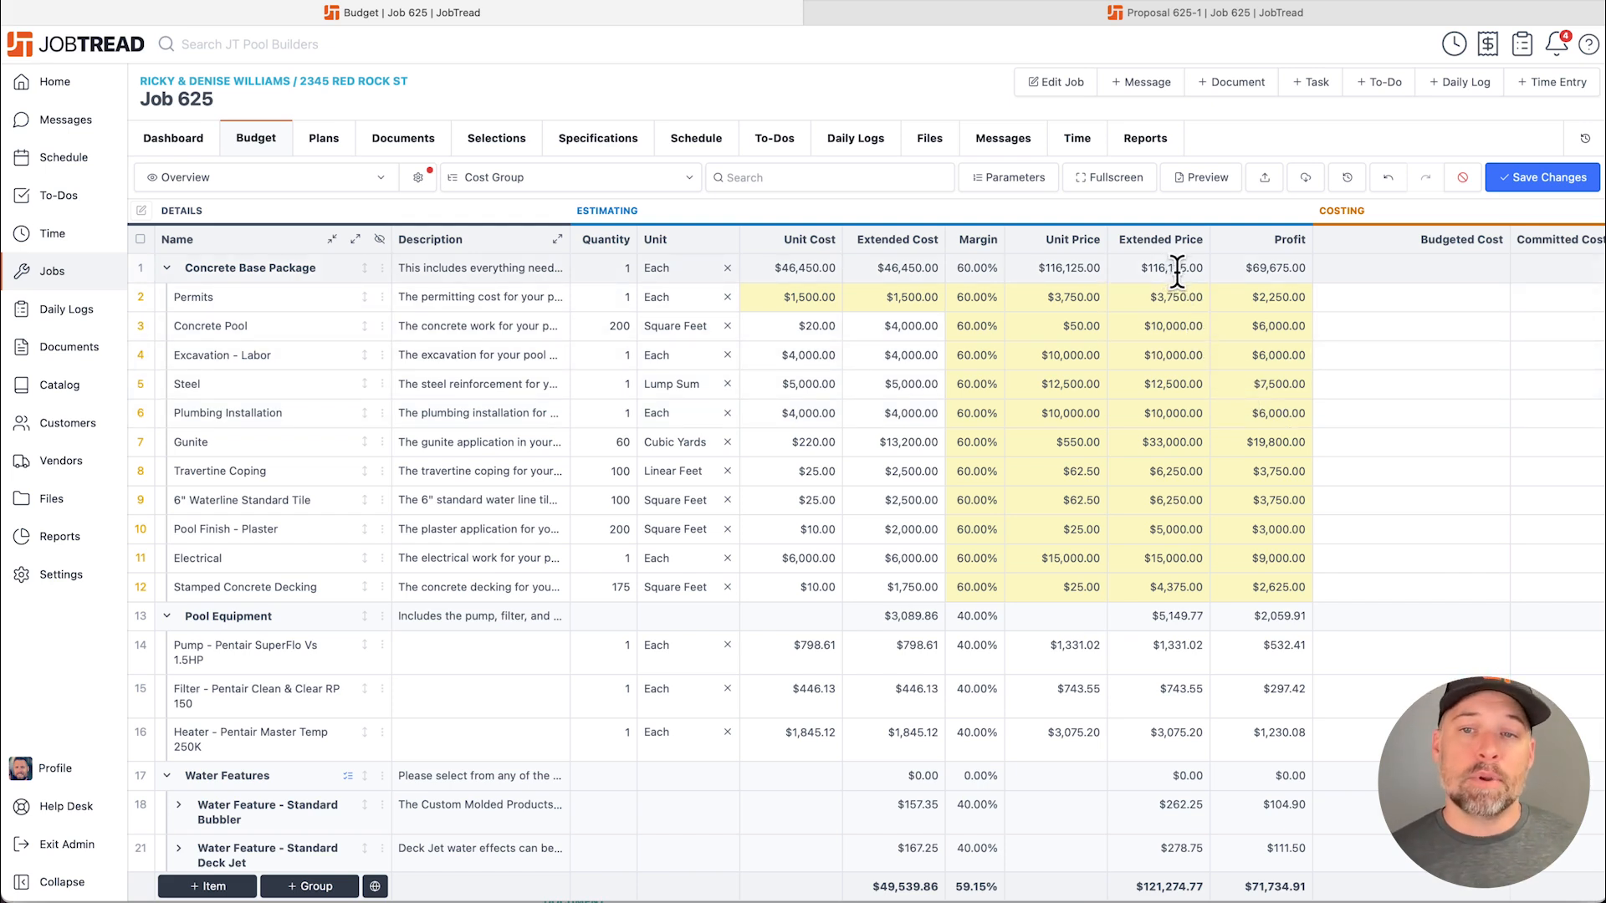
left_click(1516, 179)
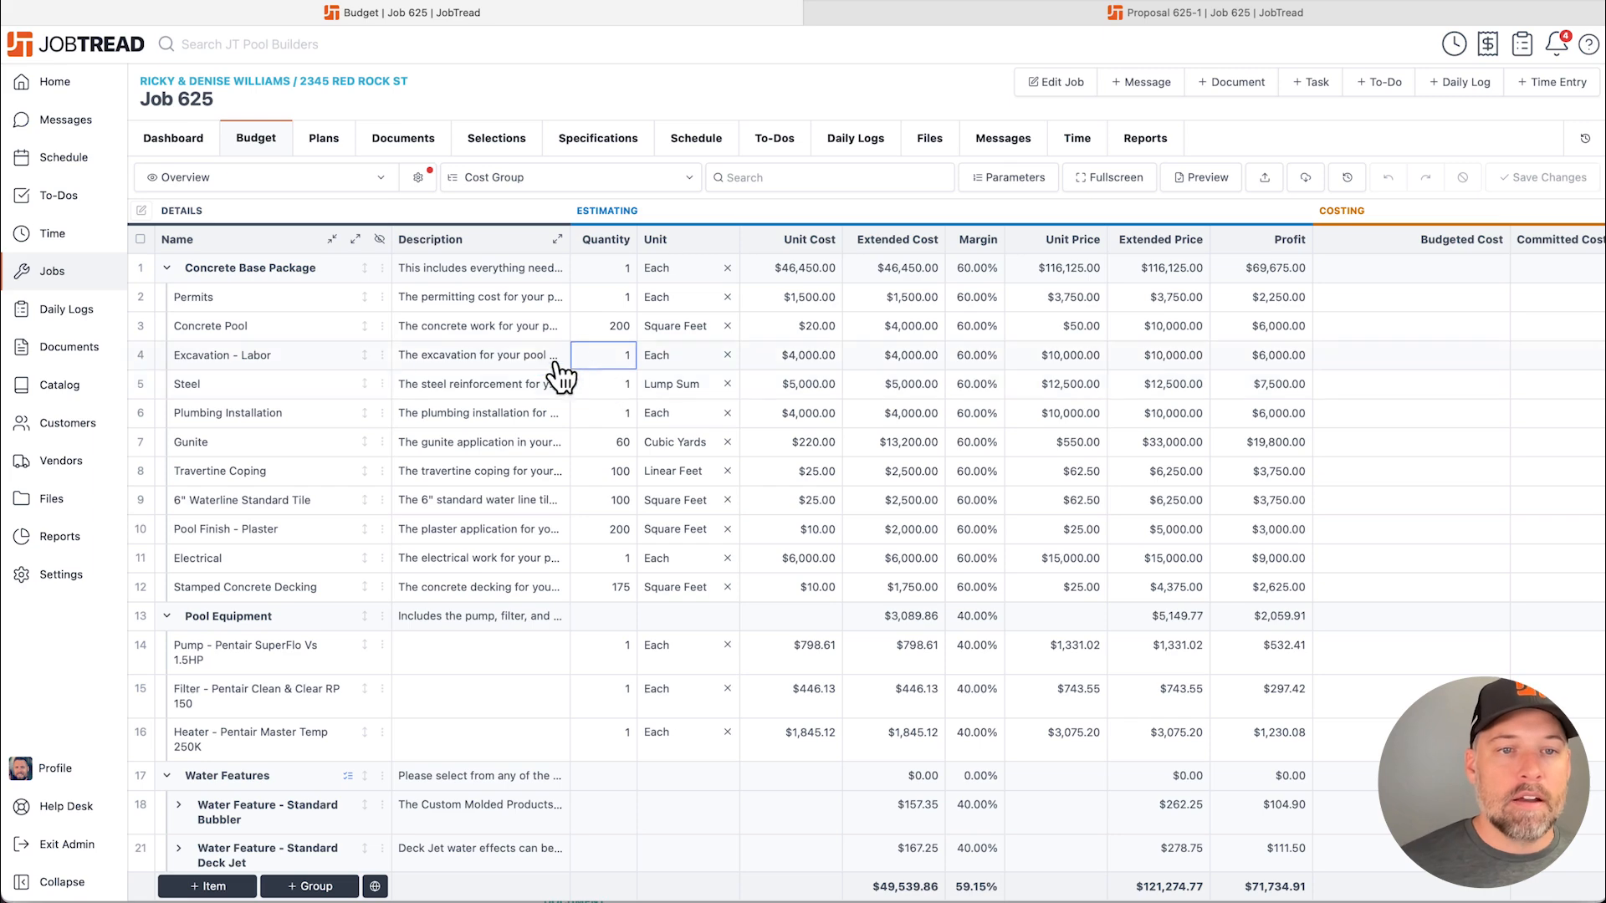
Open the cost item details of Permits and examine the available cost types
left_click(386, 301)
left_click(402, 308)
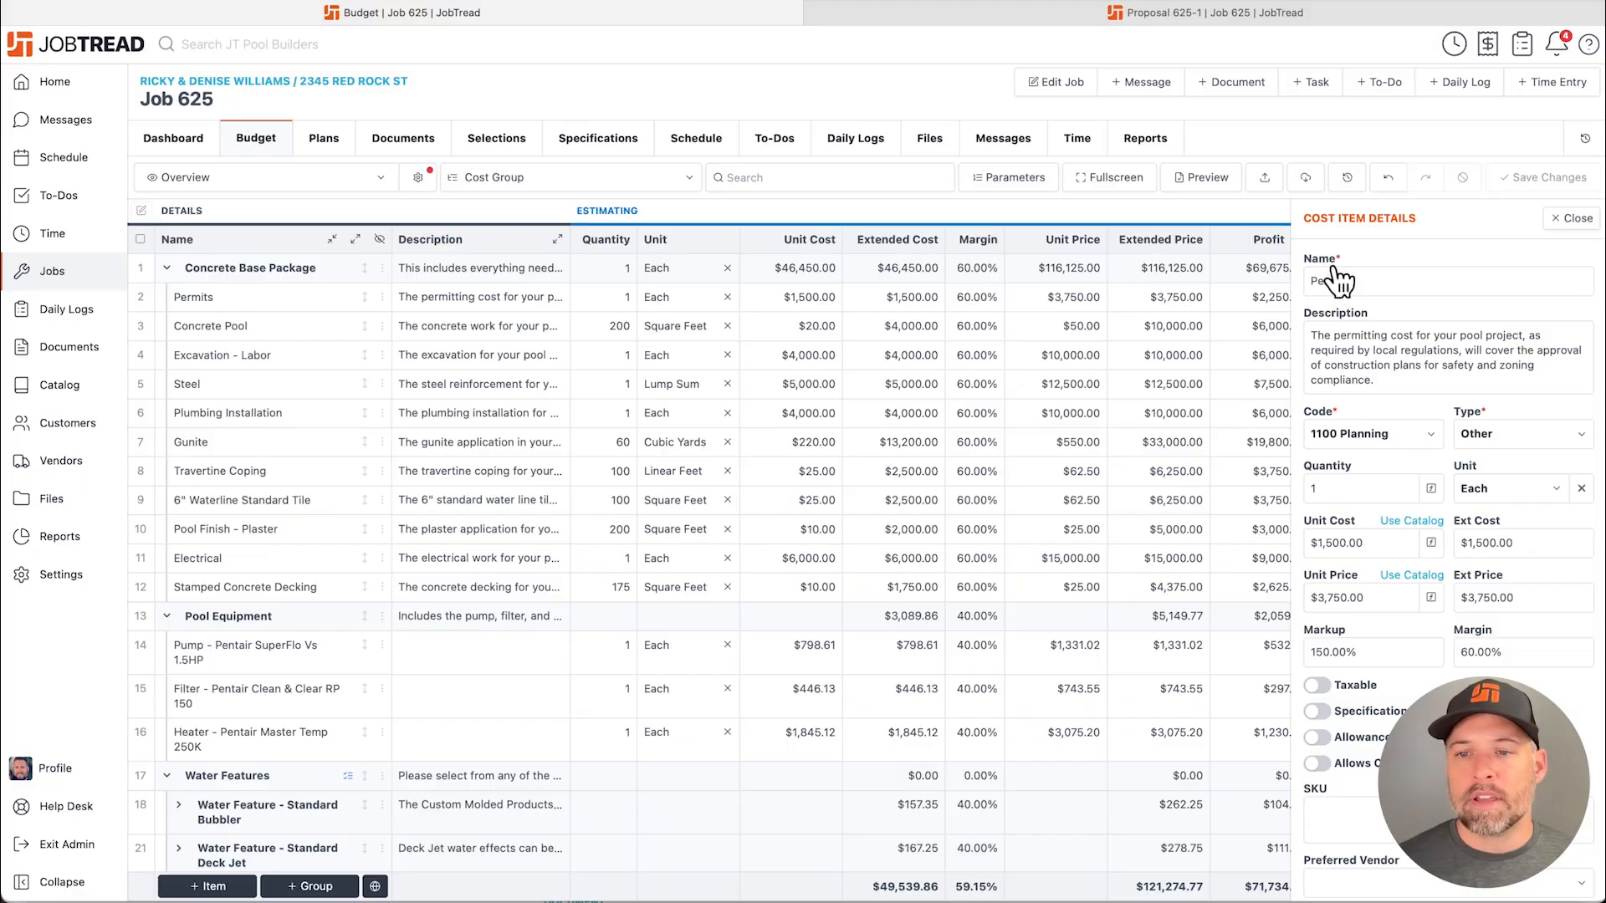
left_click(1506, 435)
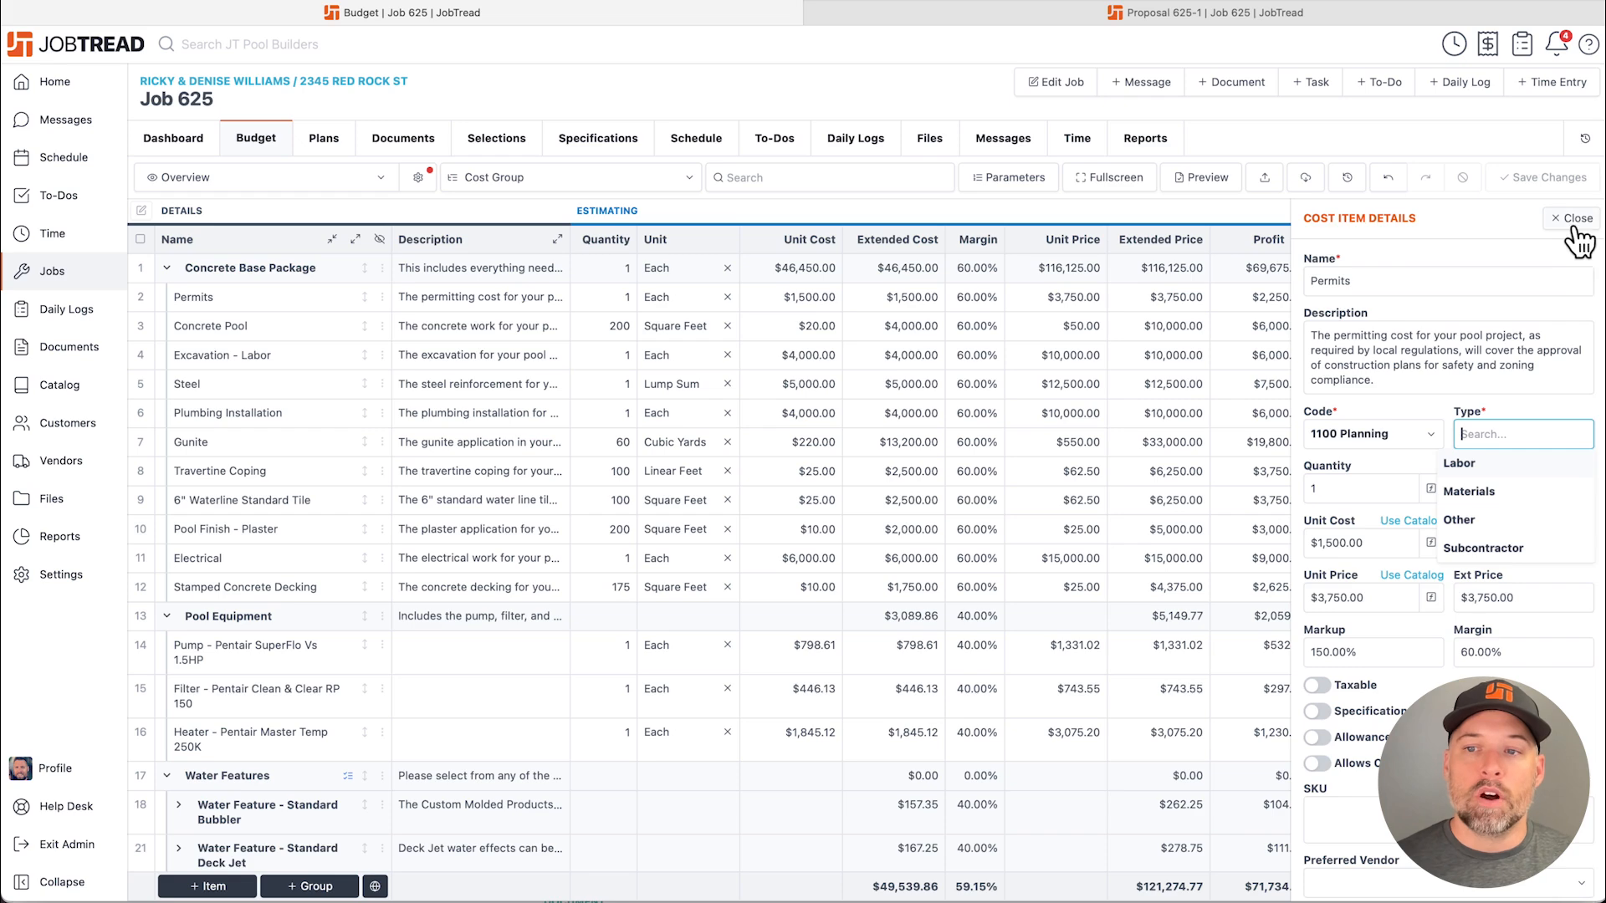
Close the Permits details and examine the selection settings of the Water Features cost group
left_click(1569, 221)
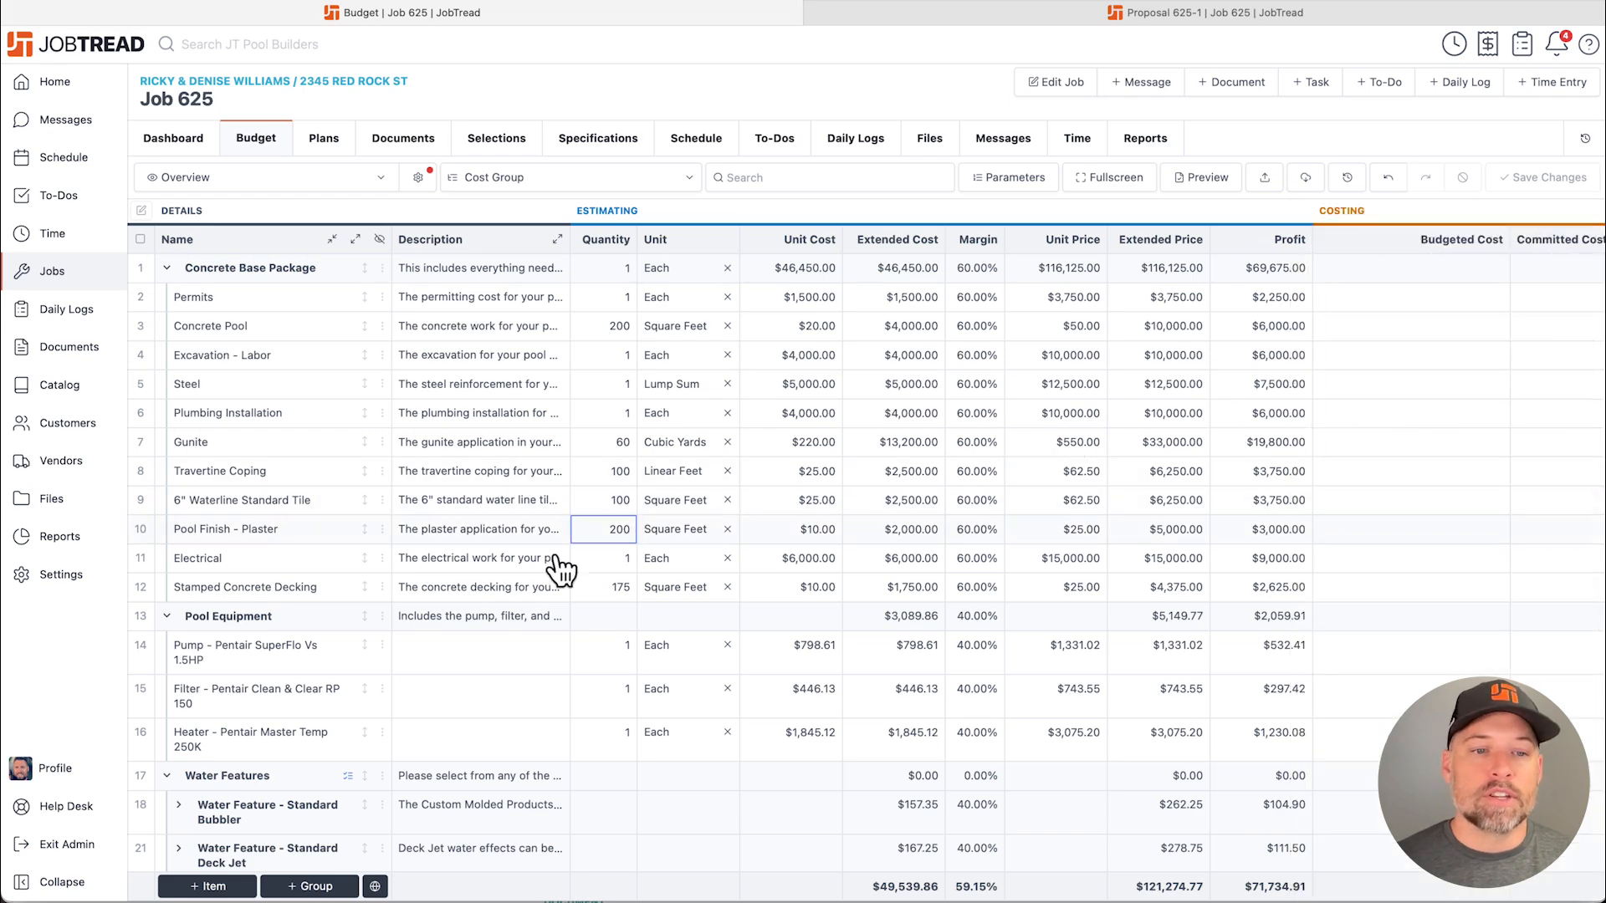
scroll(484, 571, "down", 5)
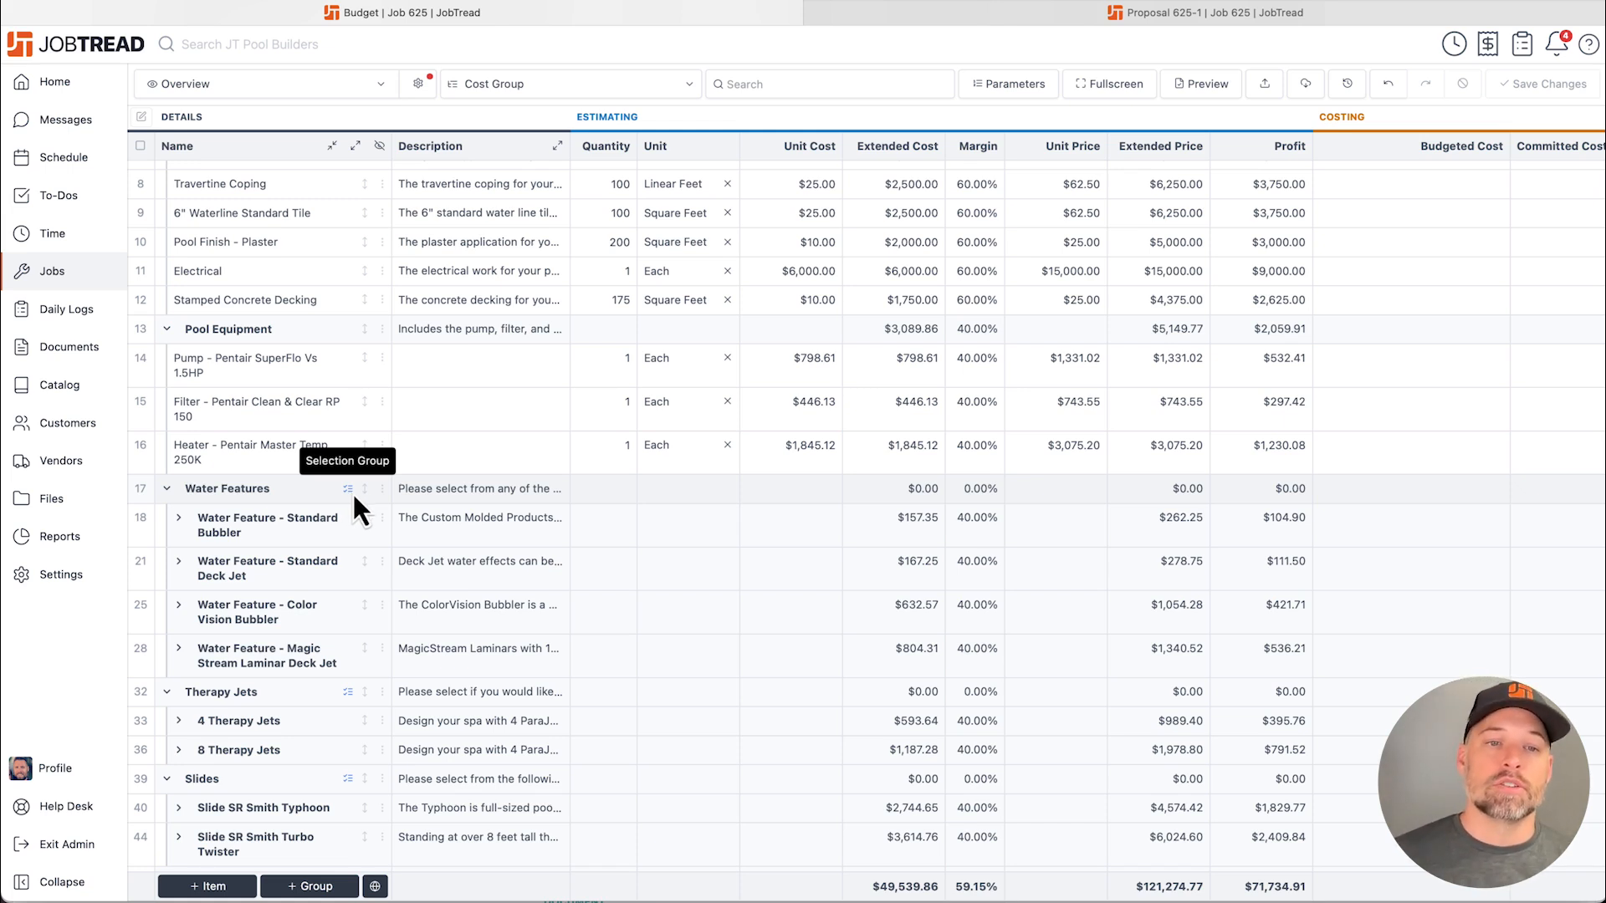
left_click(381, 492)
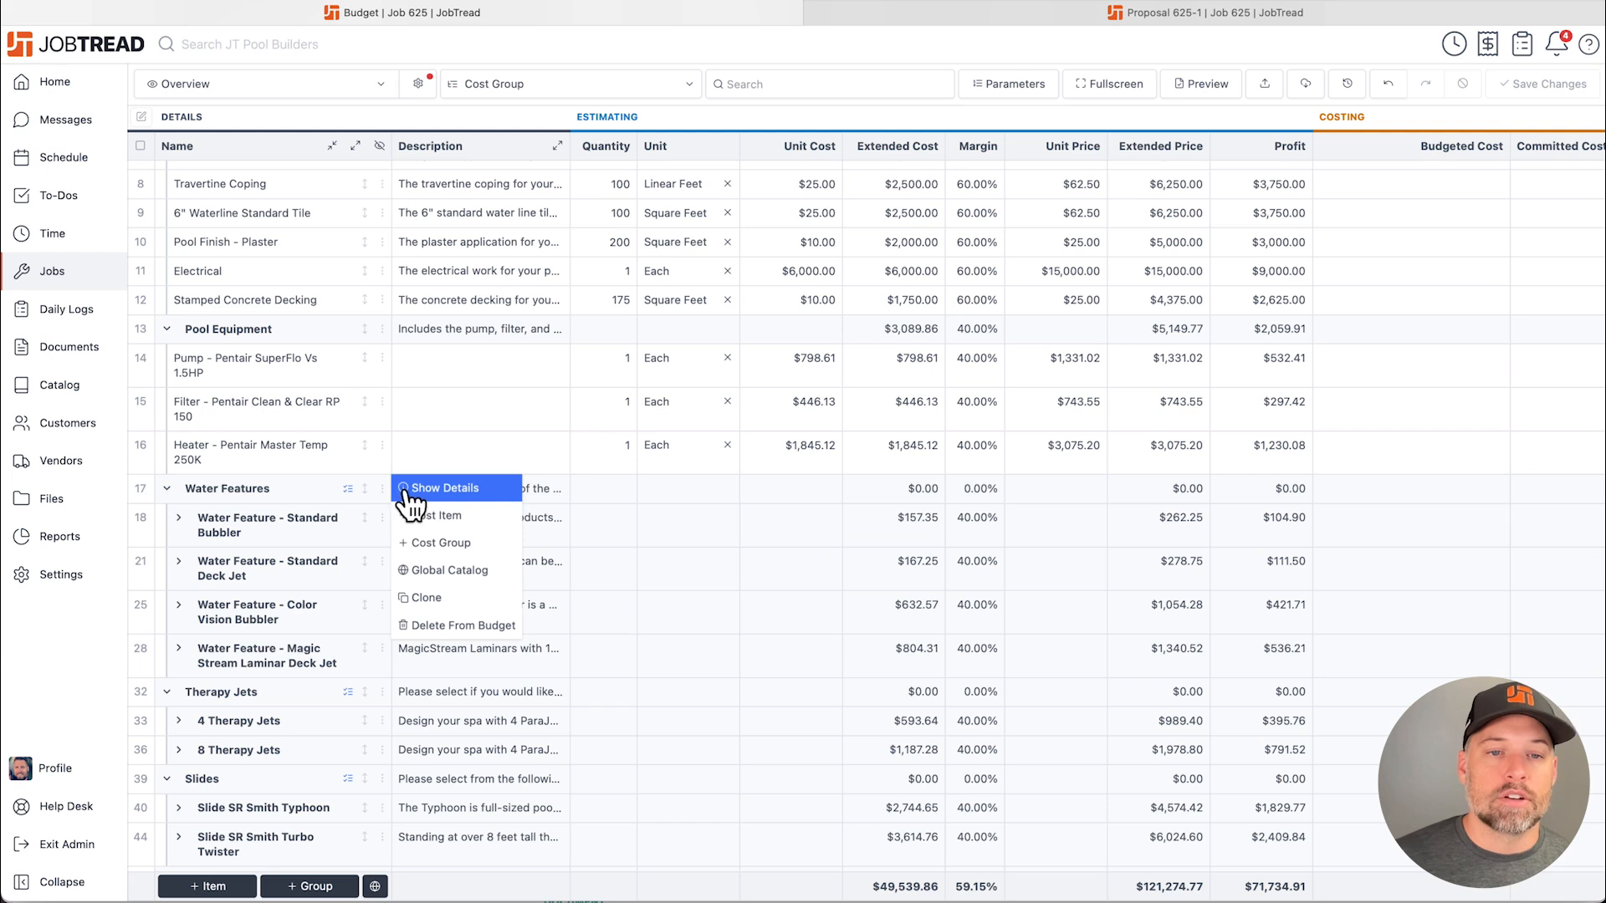
left_click(406, 488)
scroll(1199, 404, "down", 1)
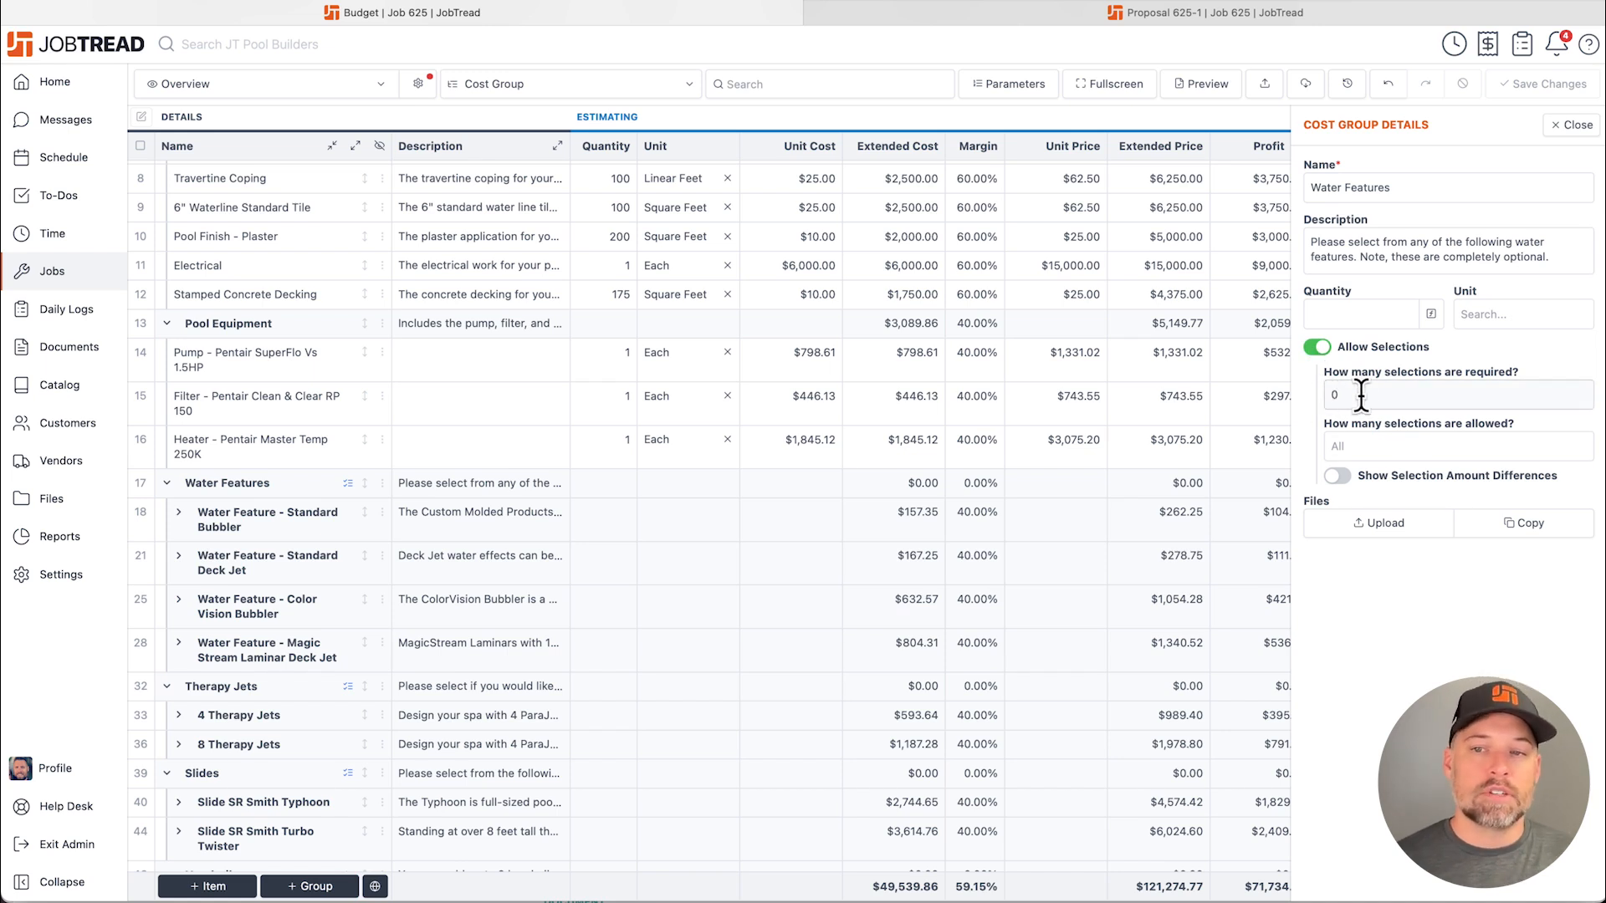
scroll(1360, 395, "down", 1)
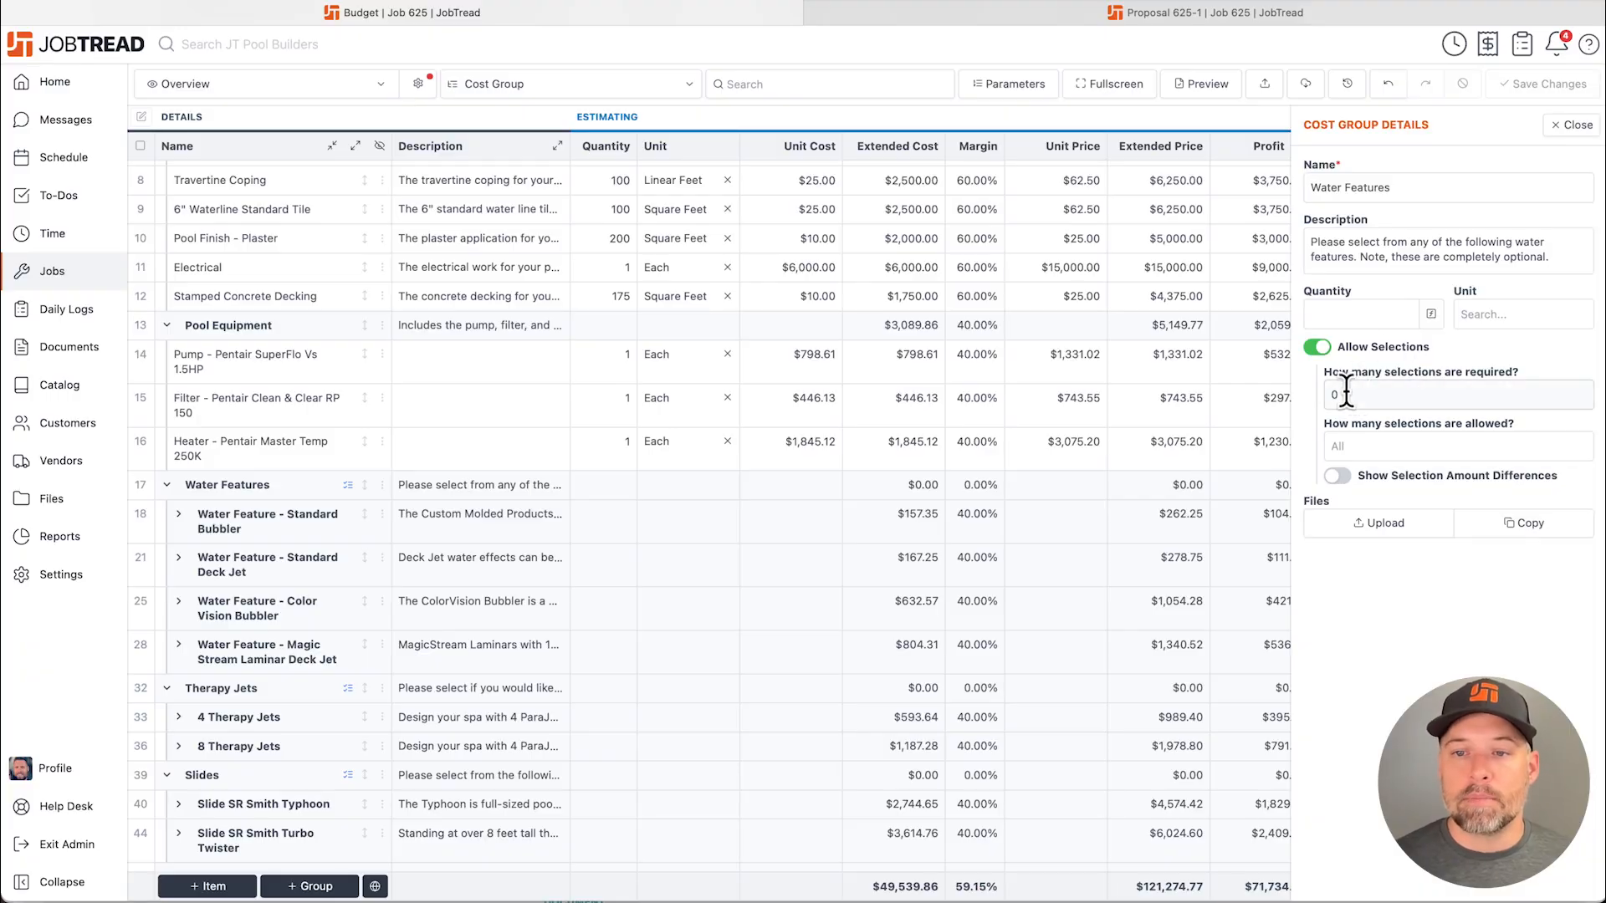
Set both the required and the allowed number of selections for the Water Features group to 1
left_click(1345, 393)
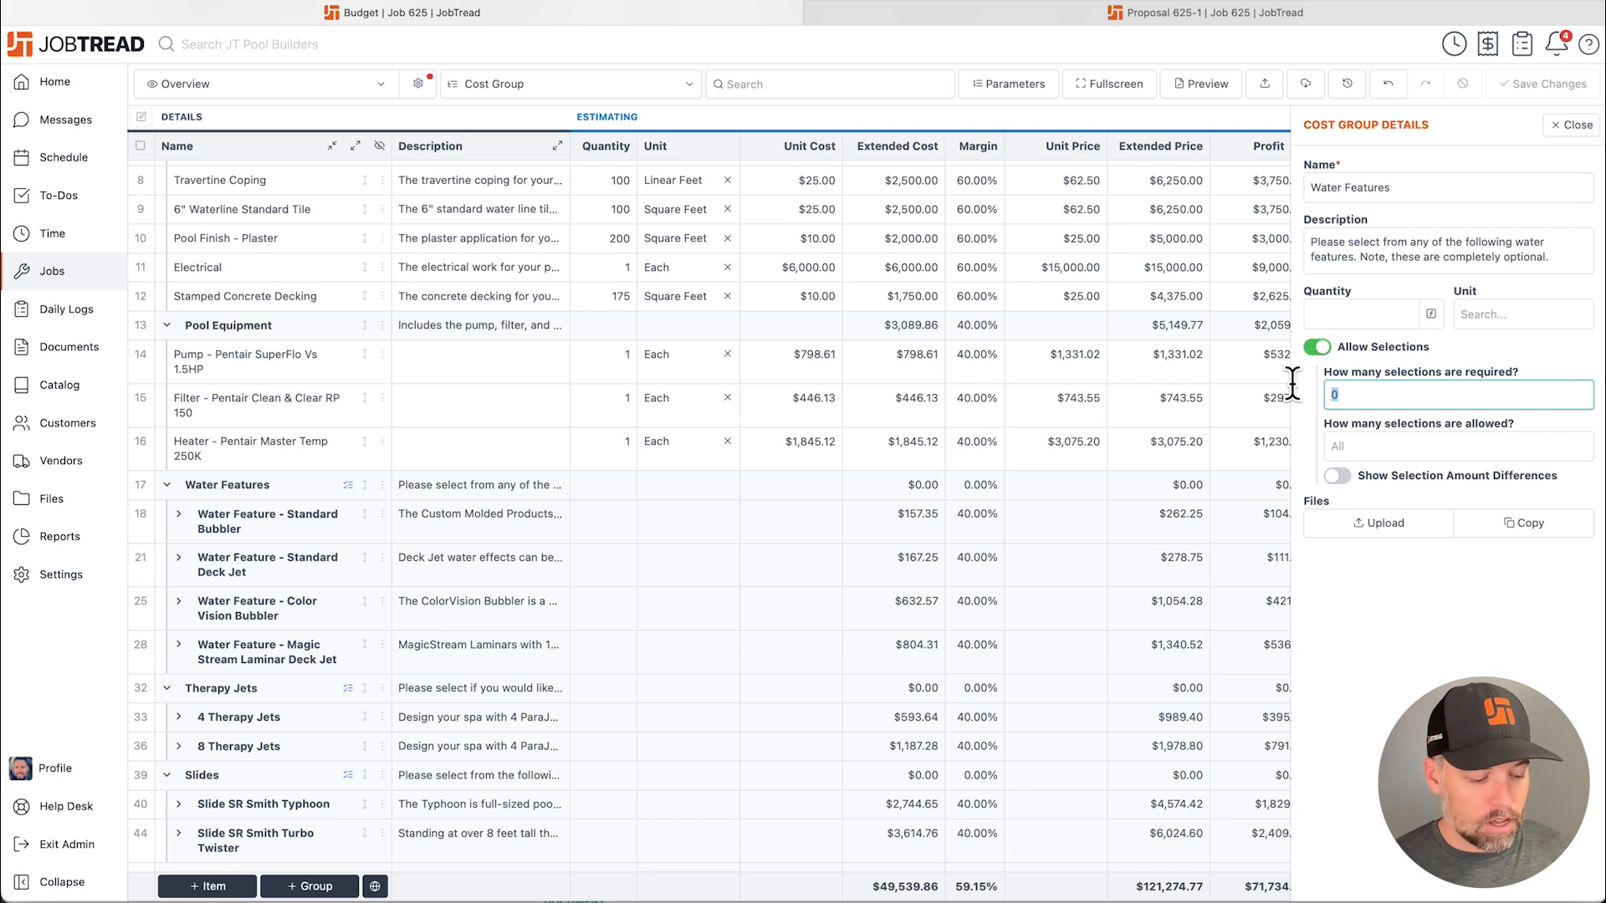
type("1")
left_click(1370, 446)
type("1")
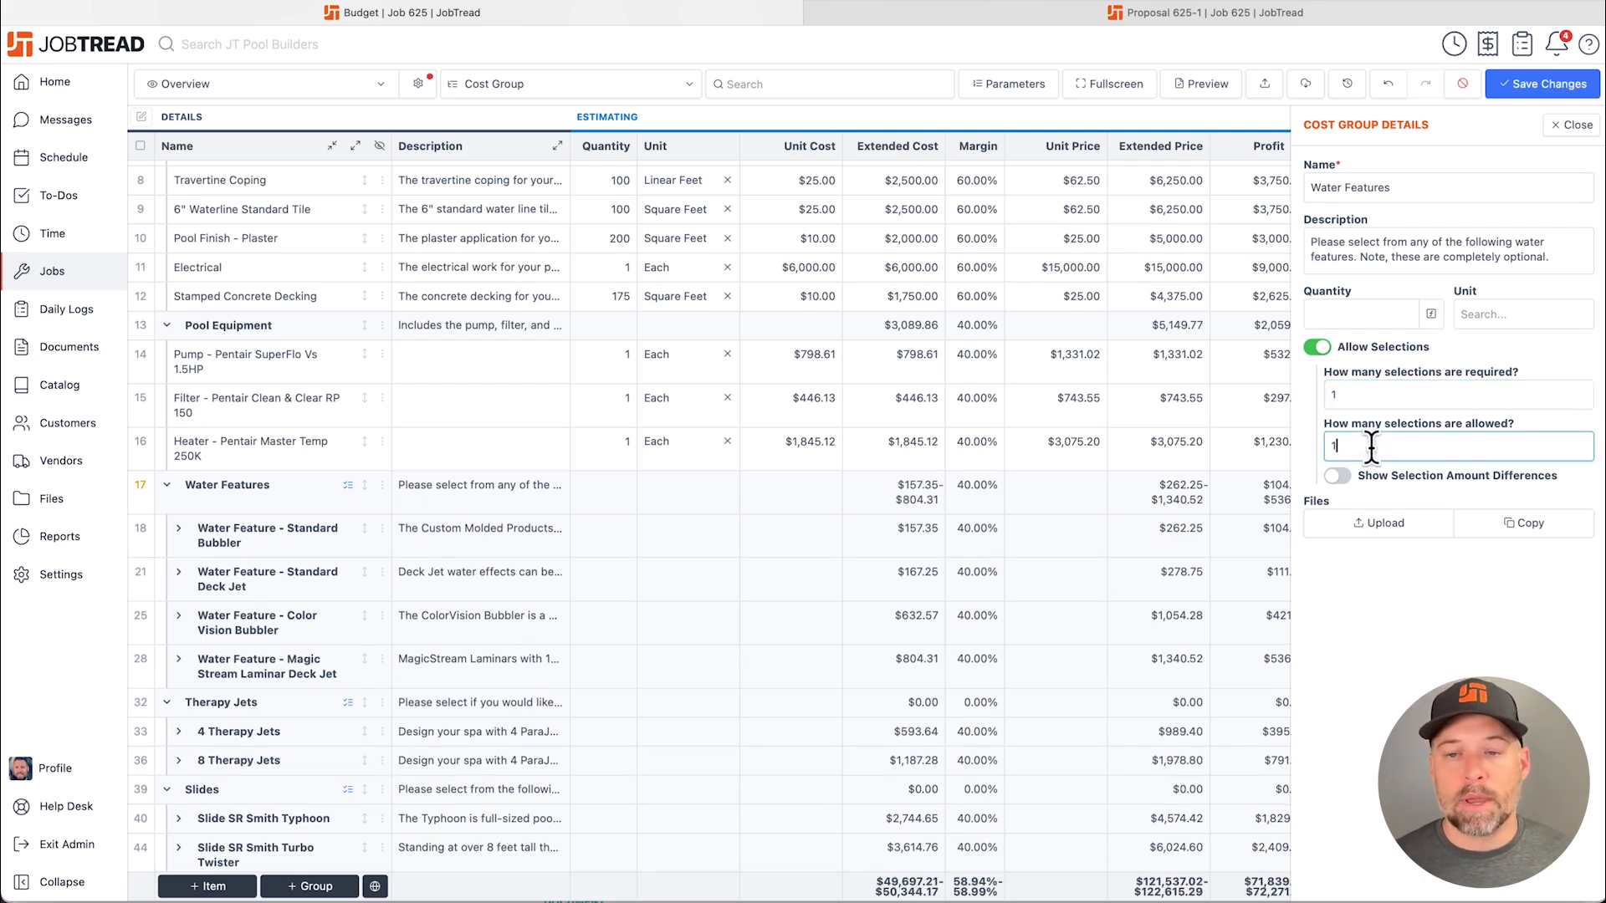
left_click(1393, 574)
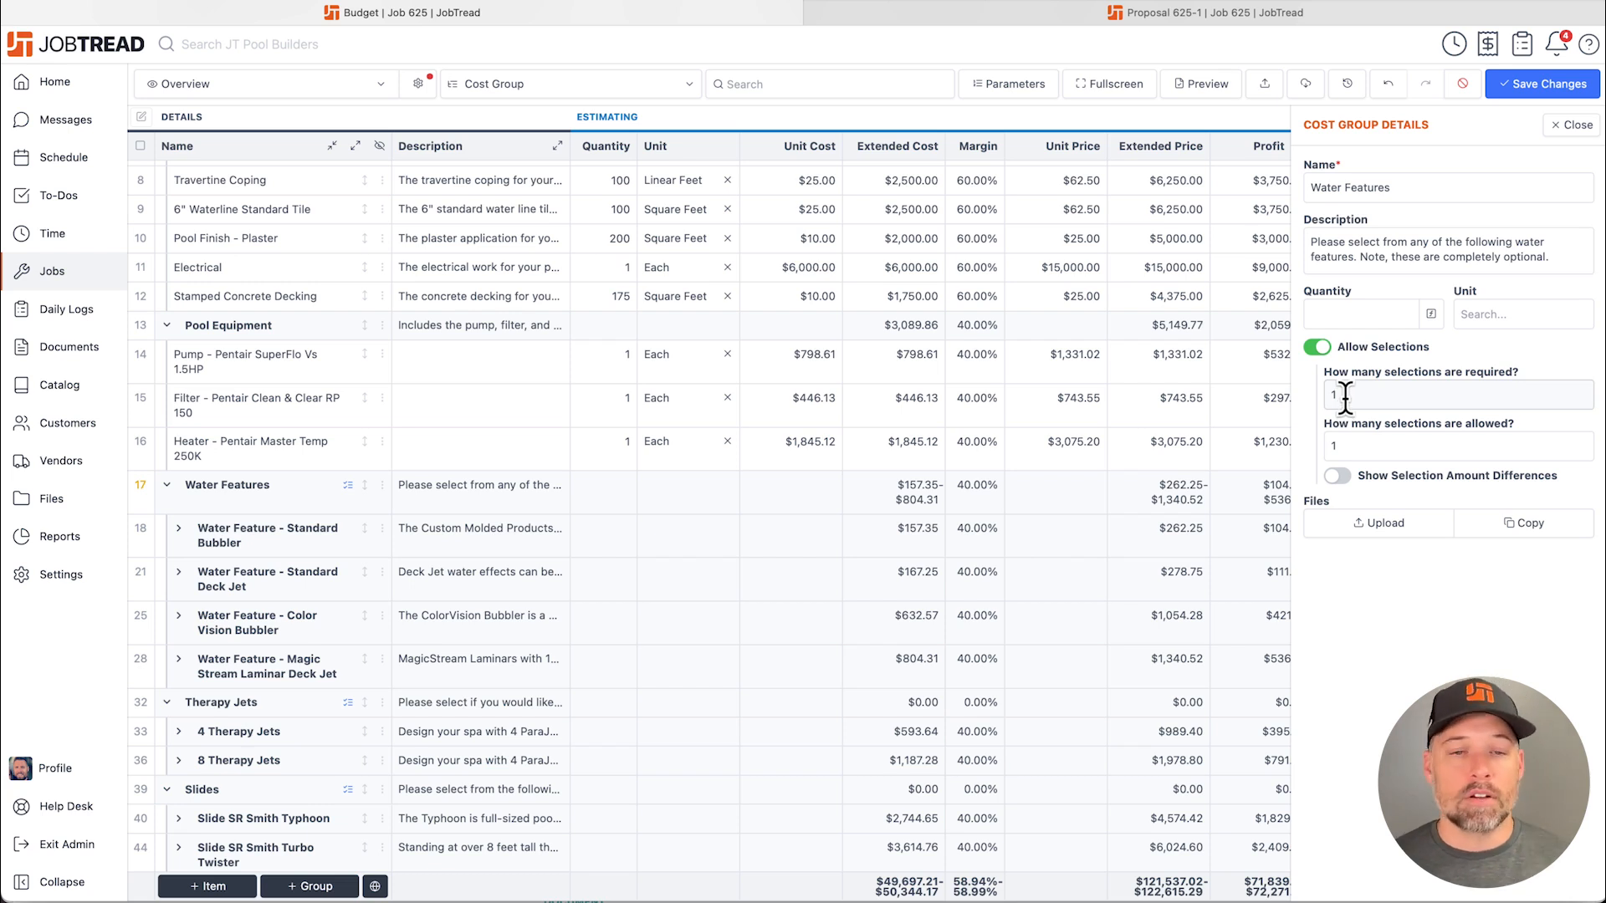
left_click(1251, 441)
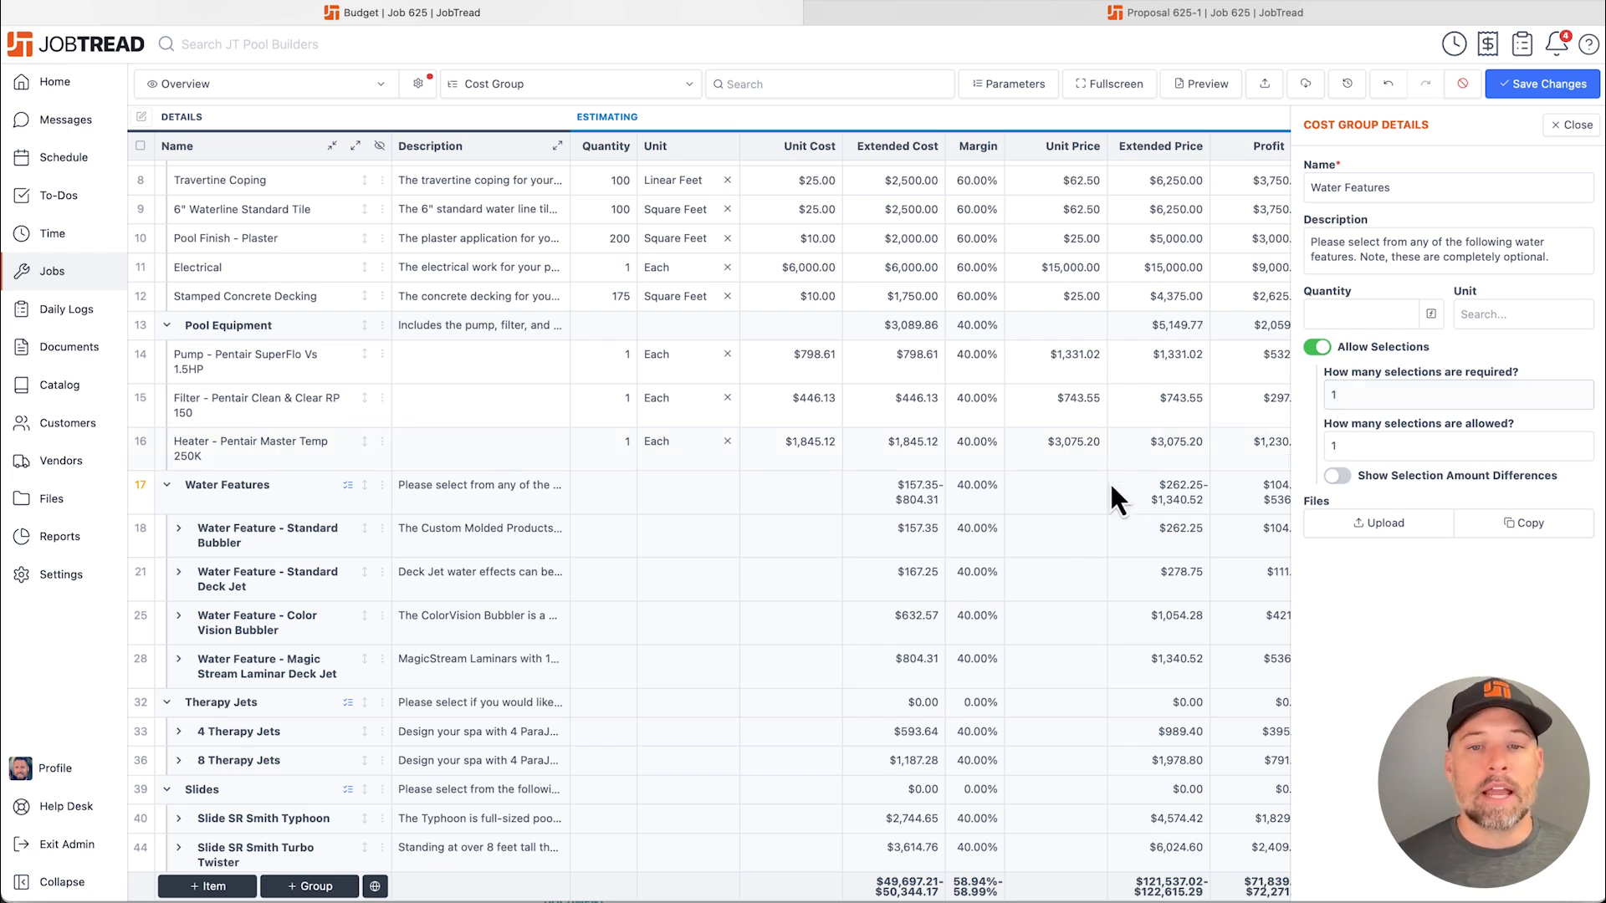
left_click(1079, 504)
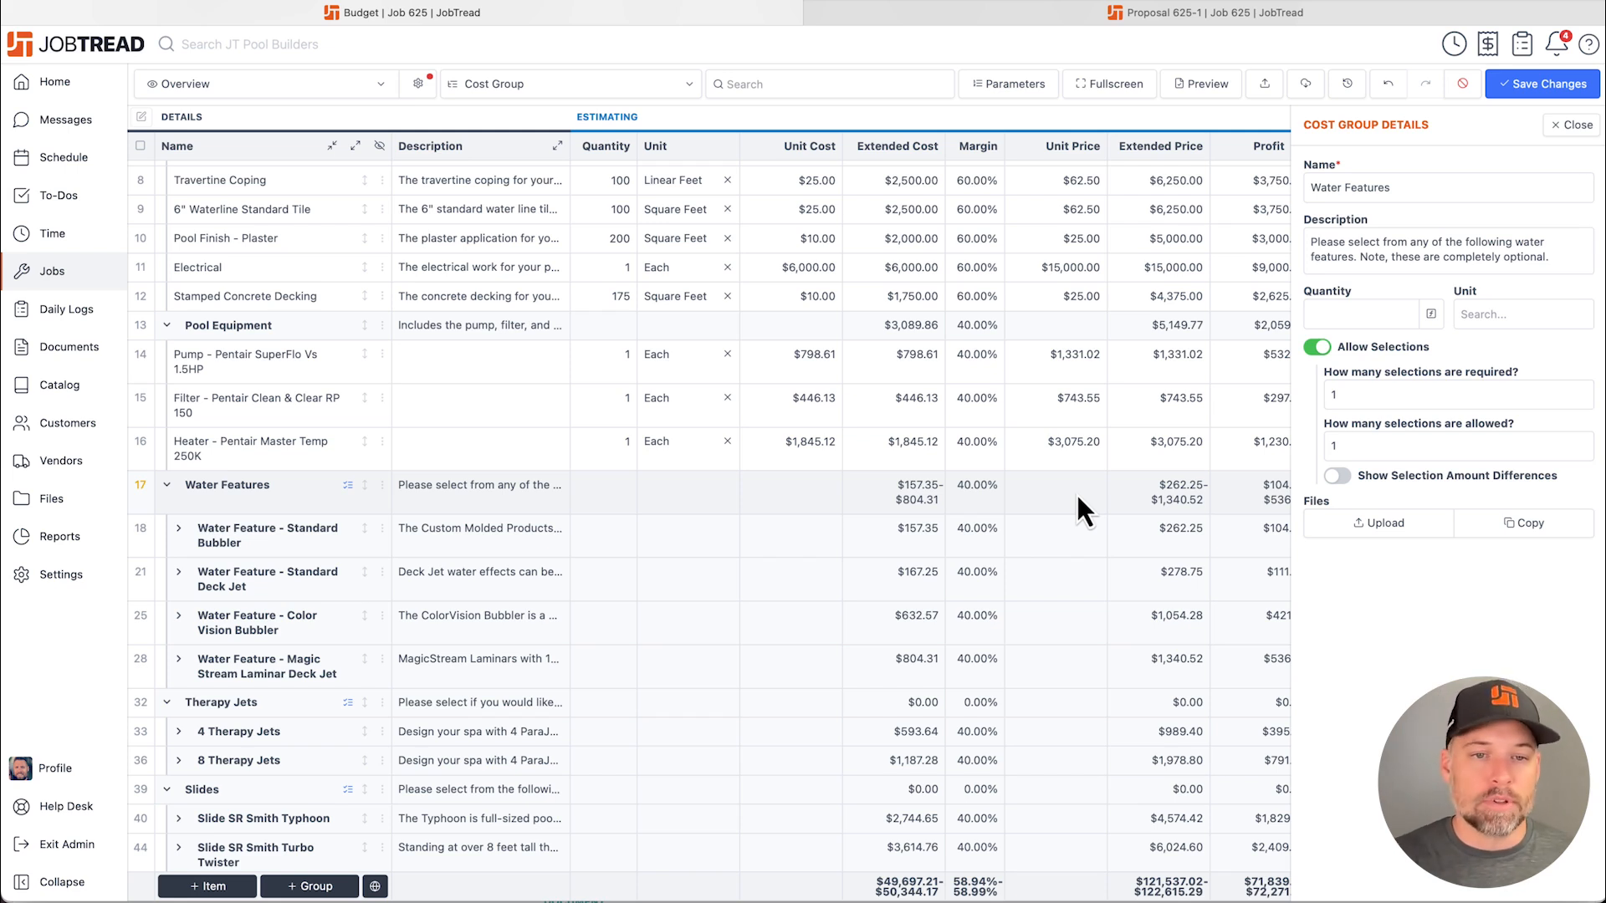
Set the Water Features group's required selections to 0, clear the allowed selections limit, and close the group details
left_click(1331, 396)
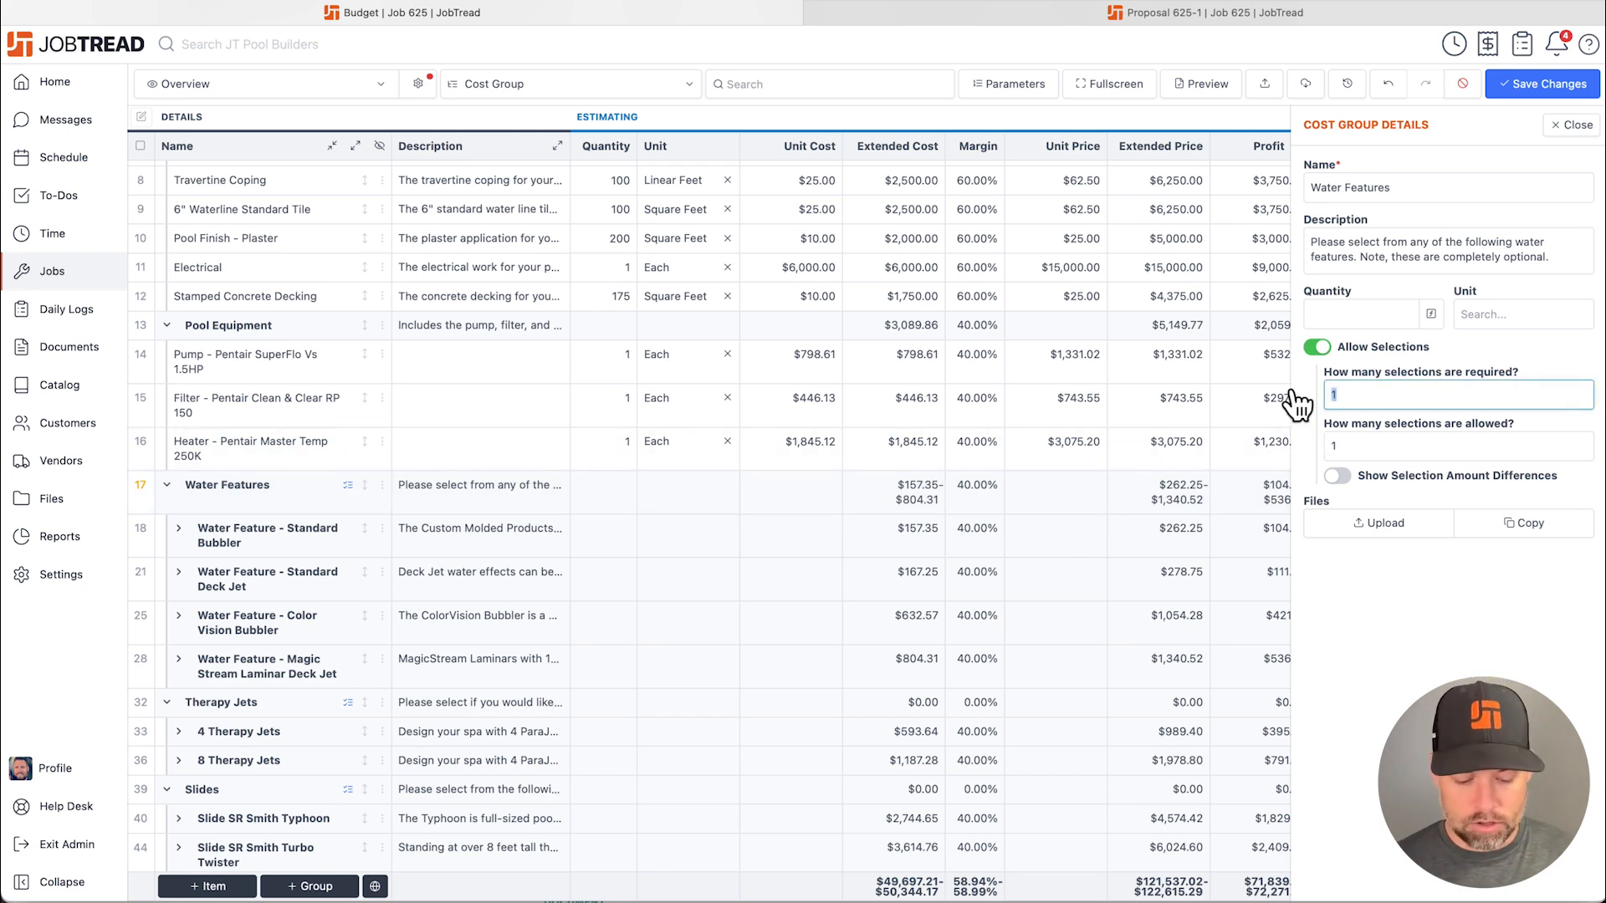
type("0")
key("Tab")
key("BackSpace")
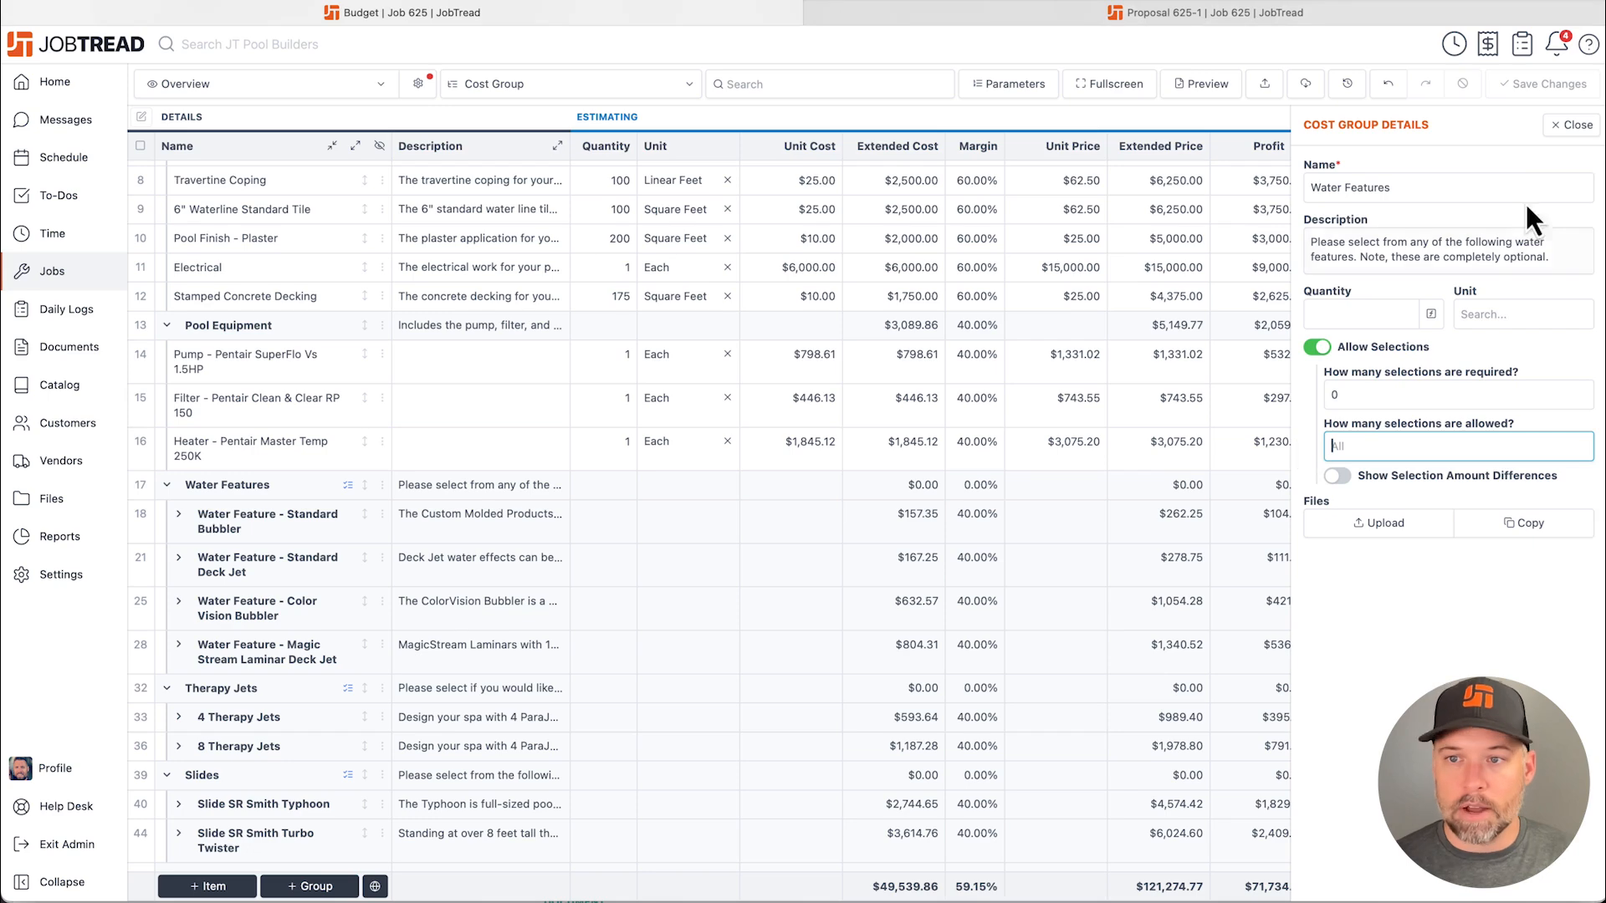
left_click(1570, 125)
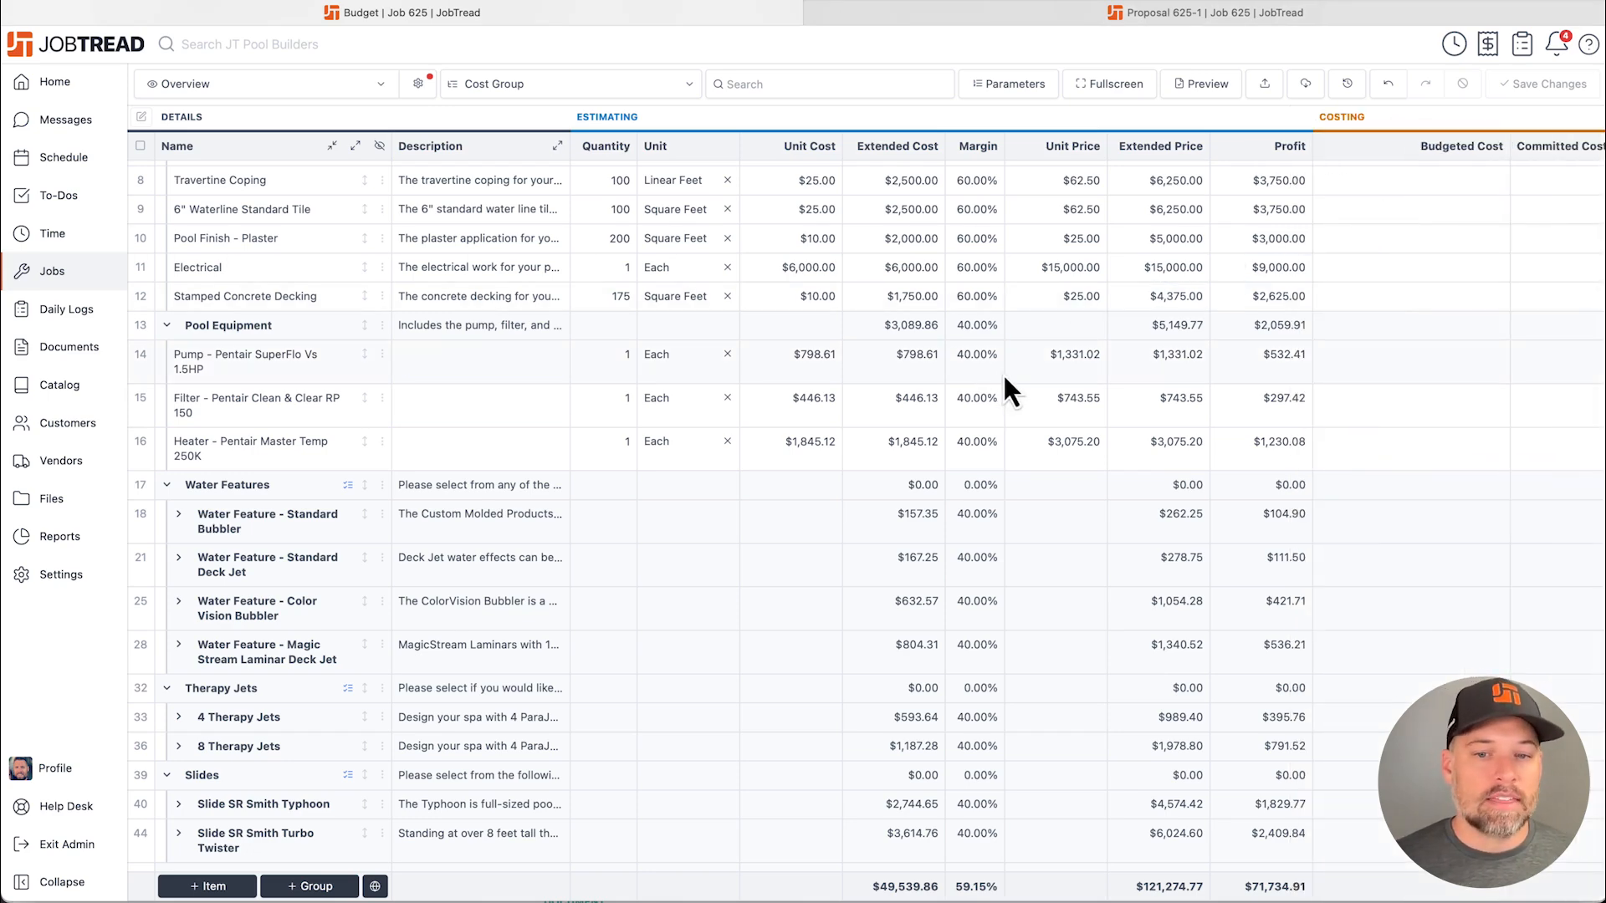
Examine the document types that can be created from the job, without creating one
scroll(1002, 373, "up", 5)
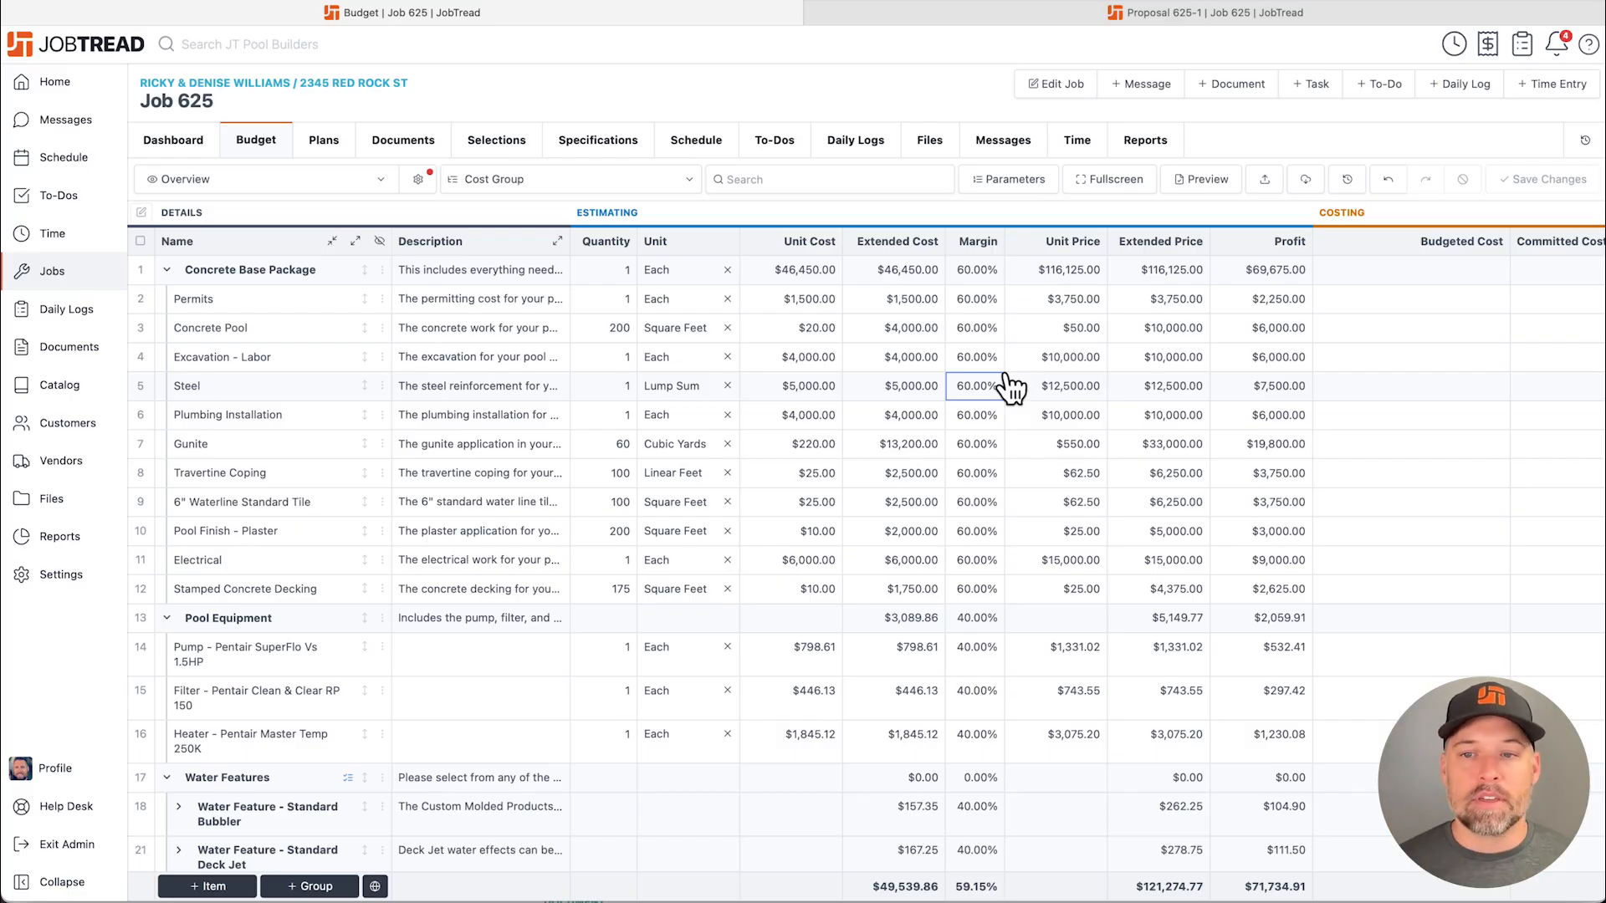
left_click(1231, 83)
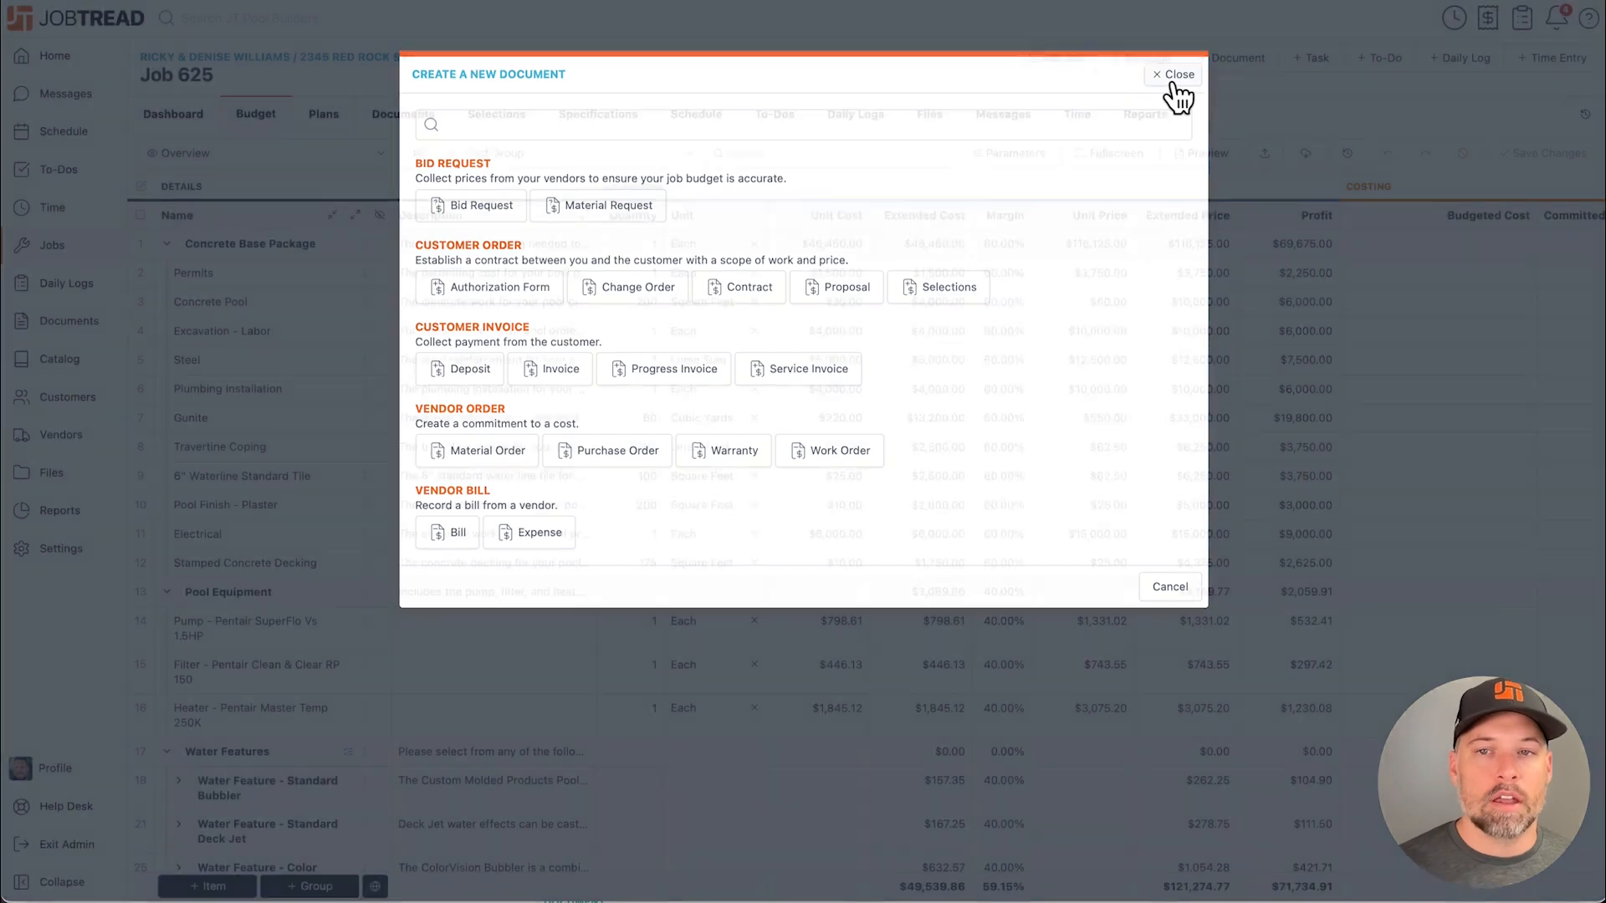
left_click(1175, 75)
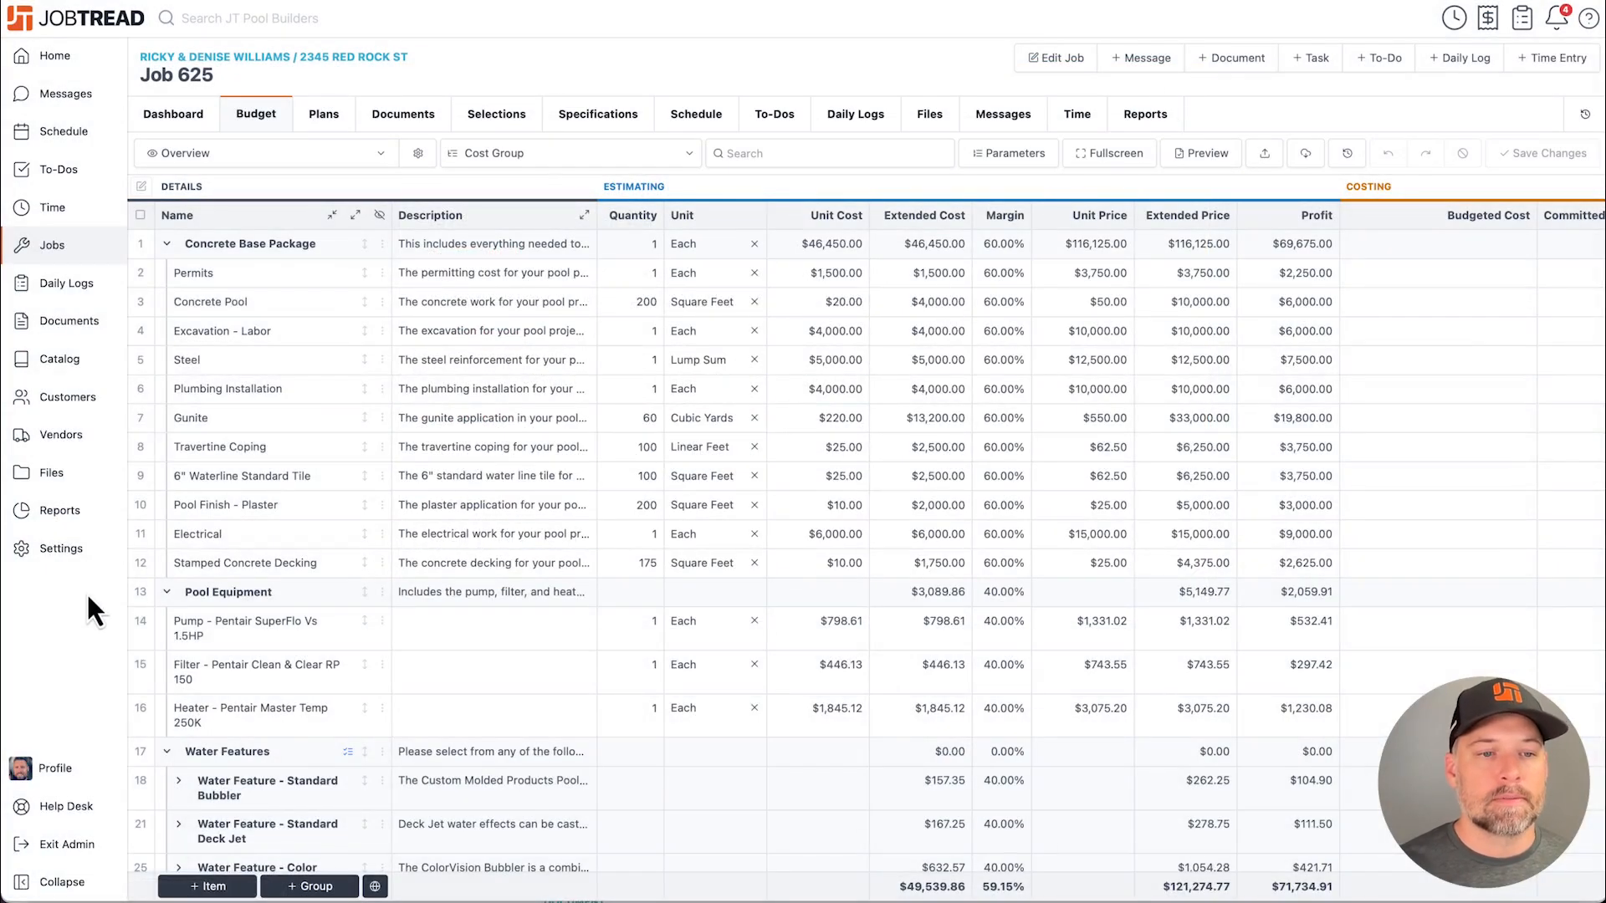
Open the default Proposal document template in the organization settings and examine its cover page design options
left_click(75, 556)
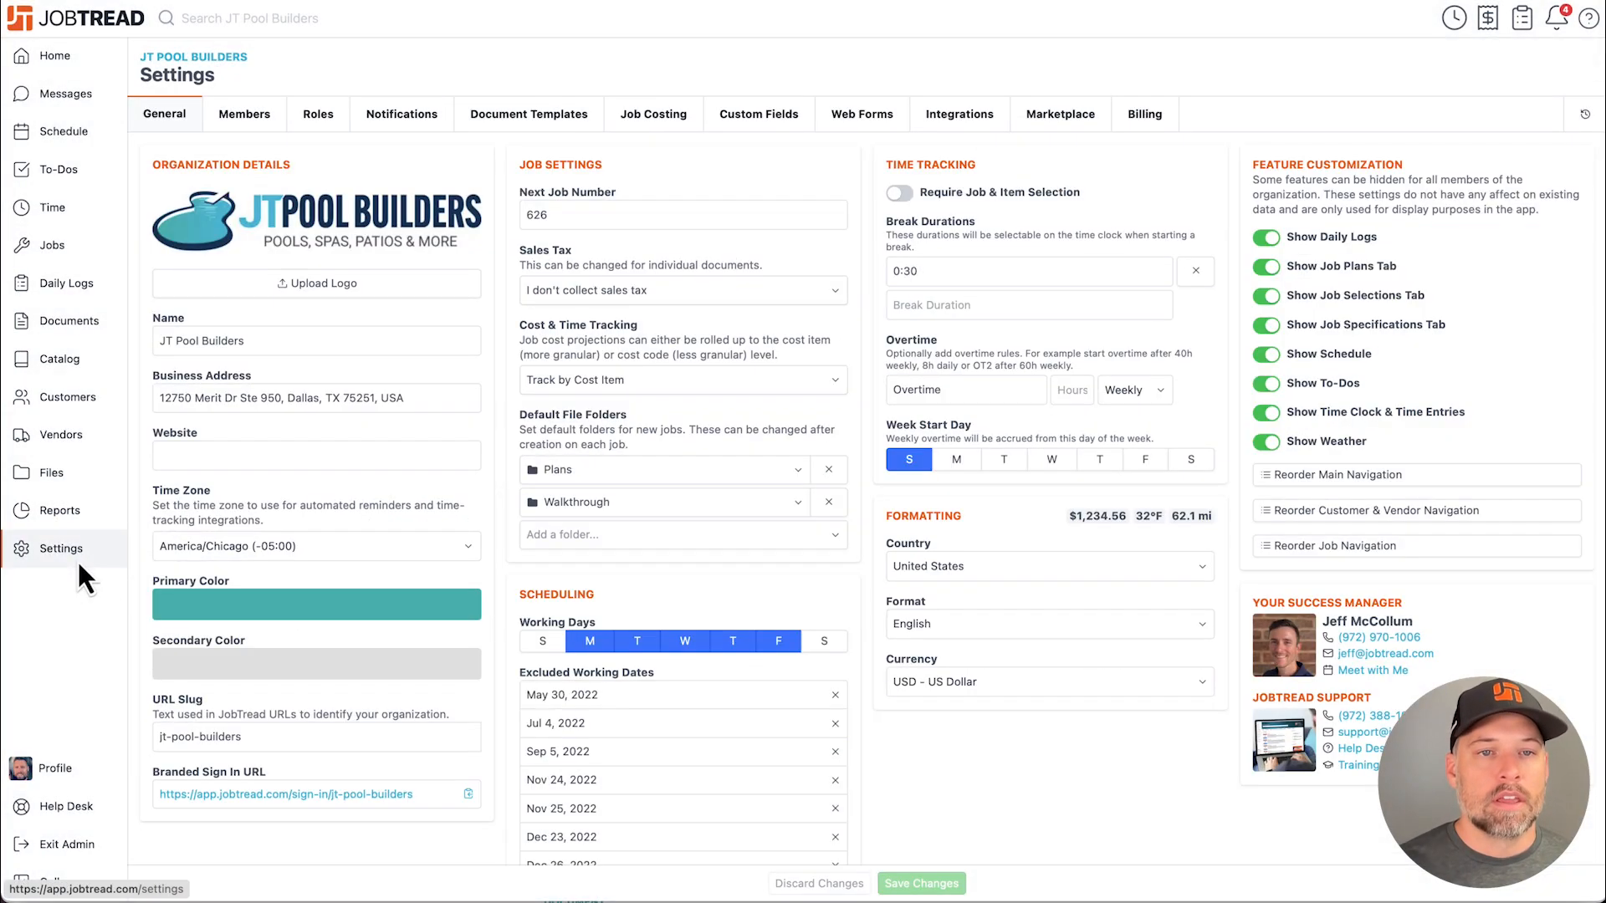
left_click(540, 126)
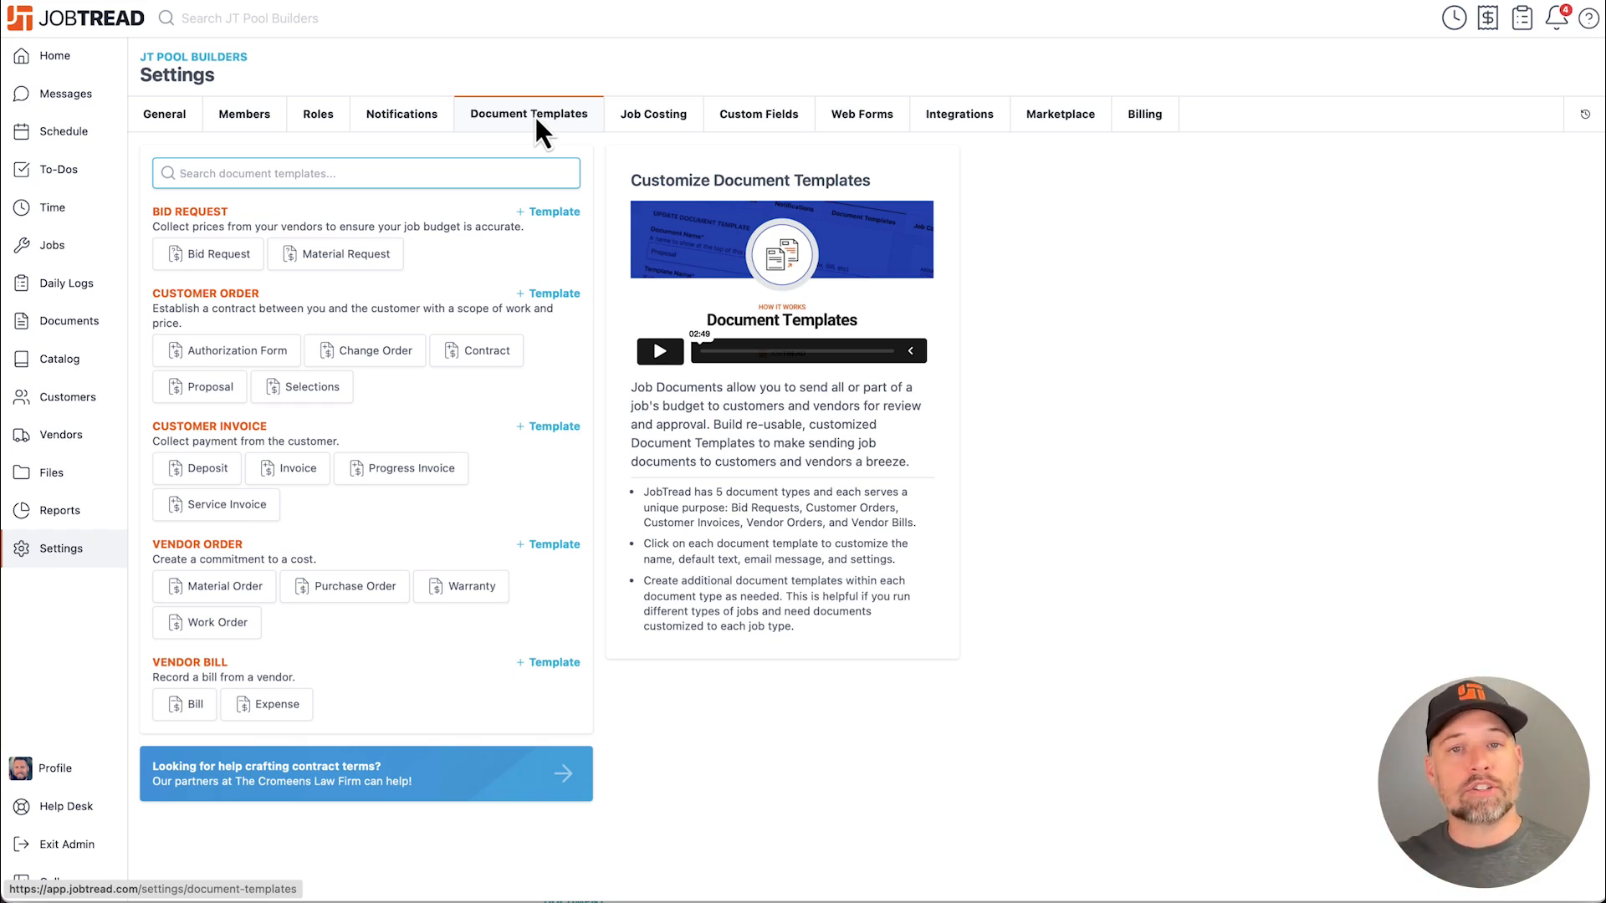
left_click(184, 389)
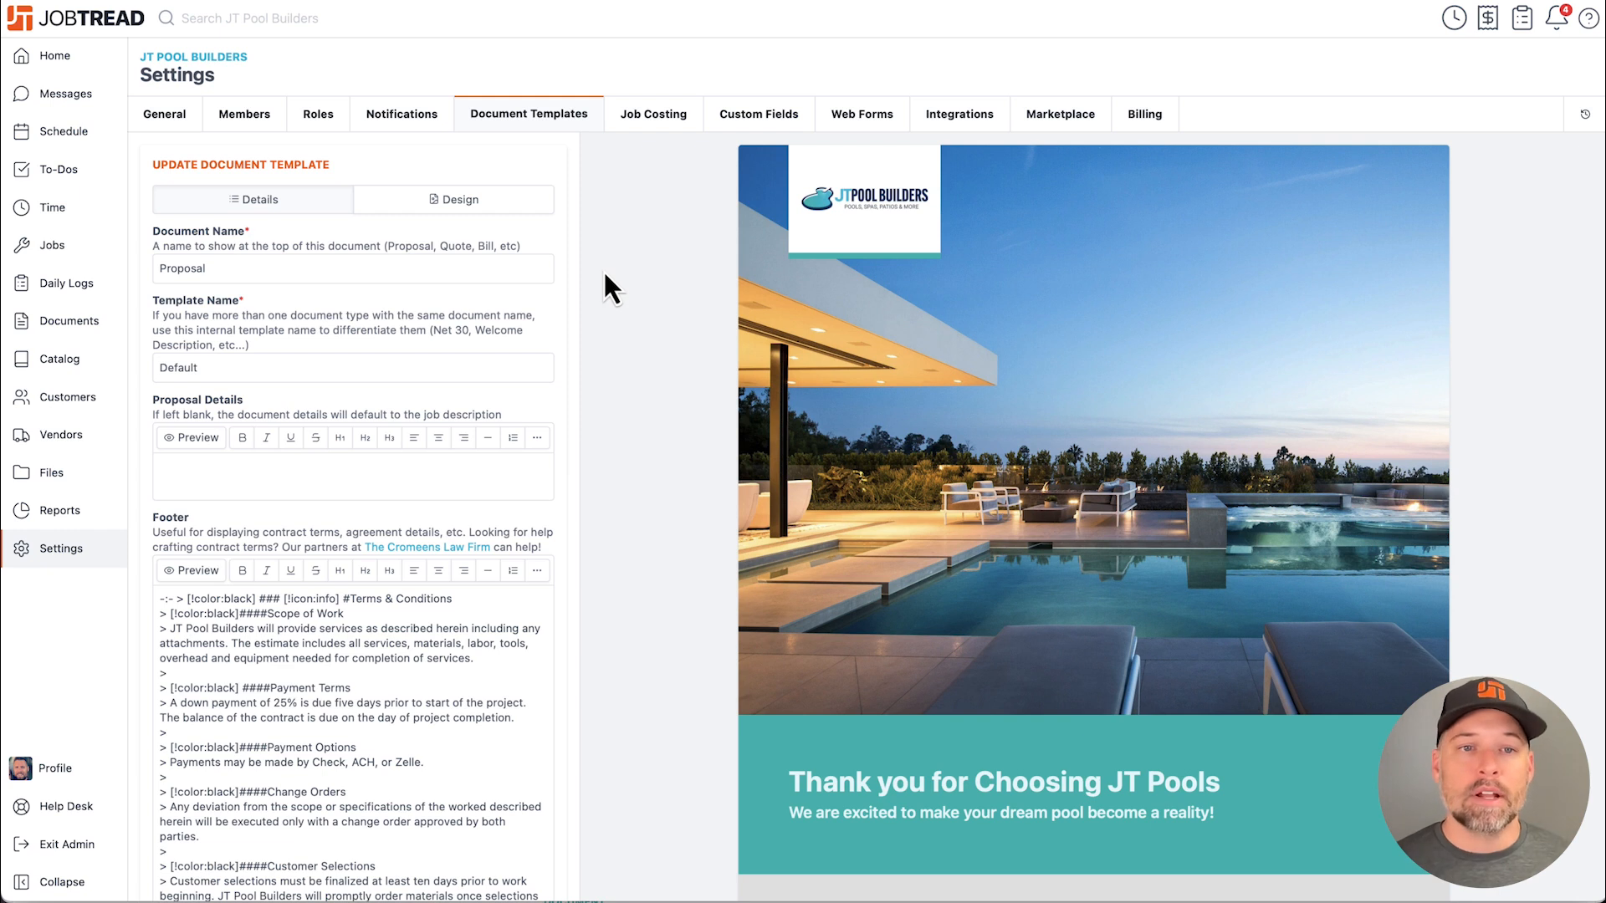
left_click(473, 204)
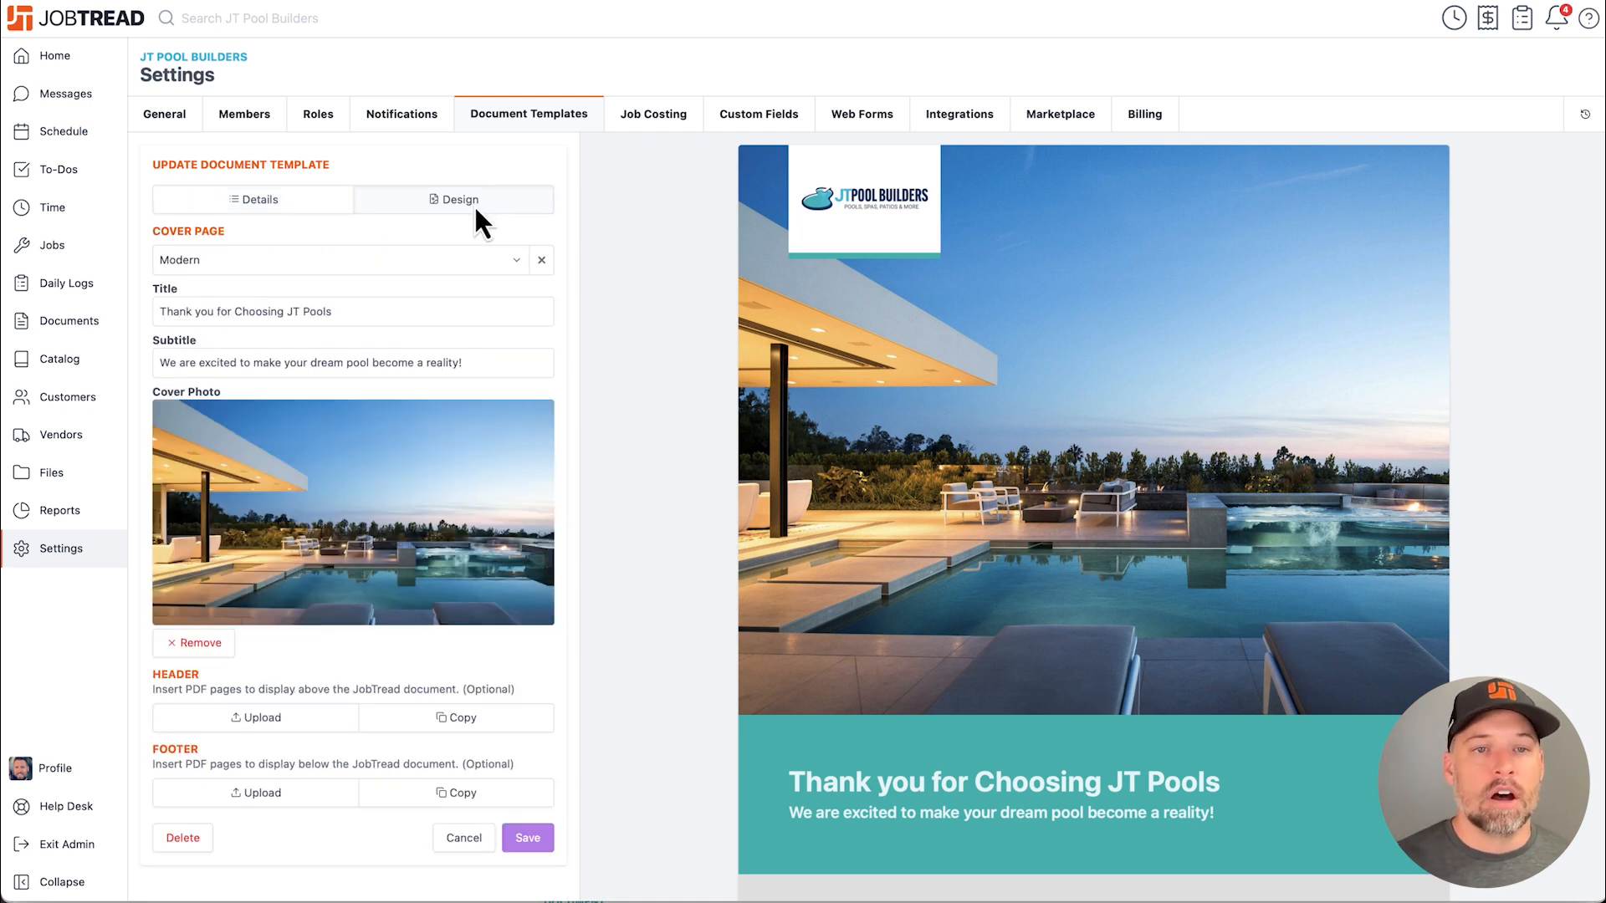
left_click(252, 266)
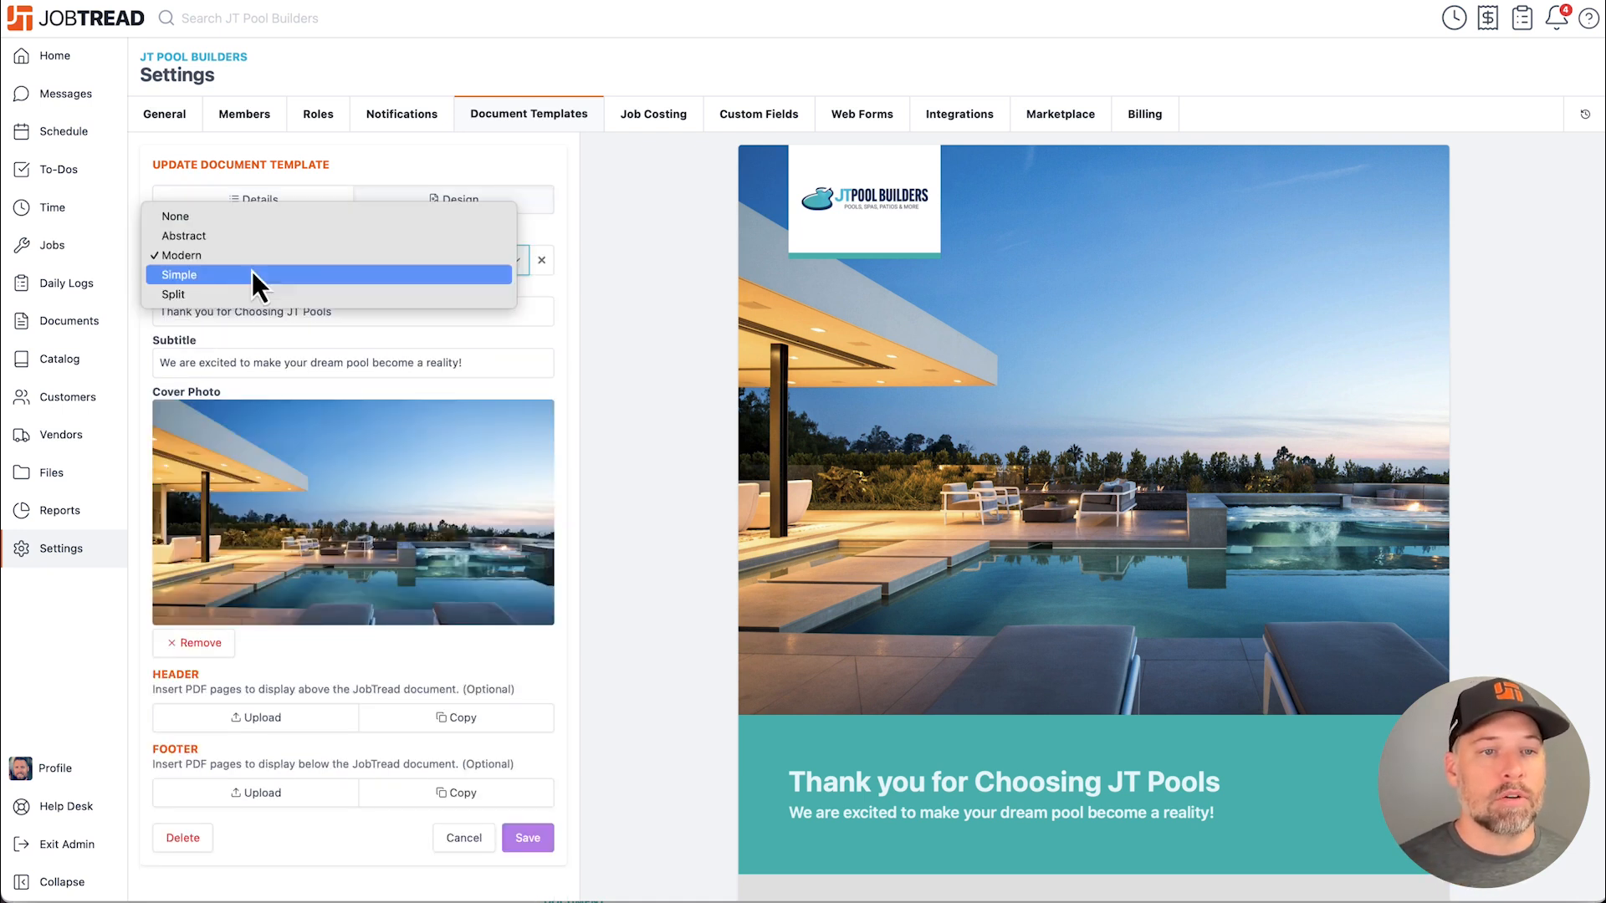
left_click(561, 251)
scroll(279, 362, "down", 1)
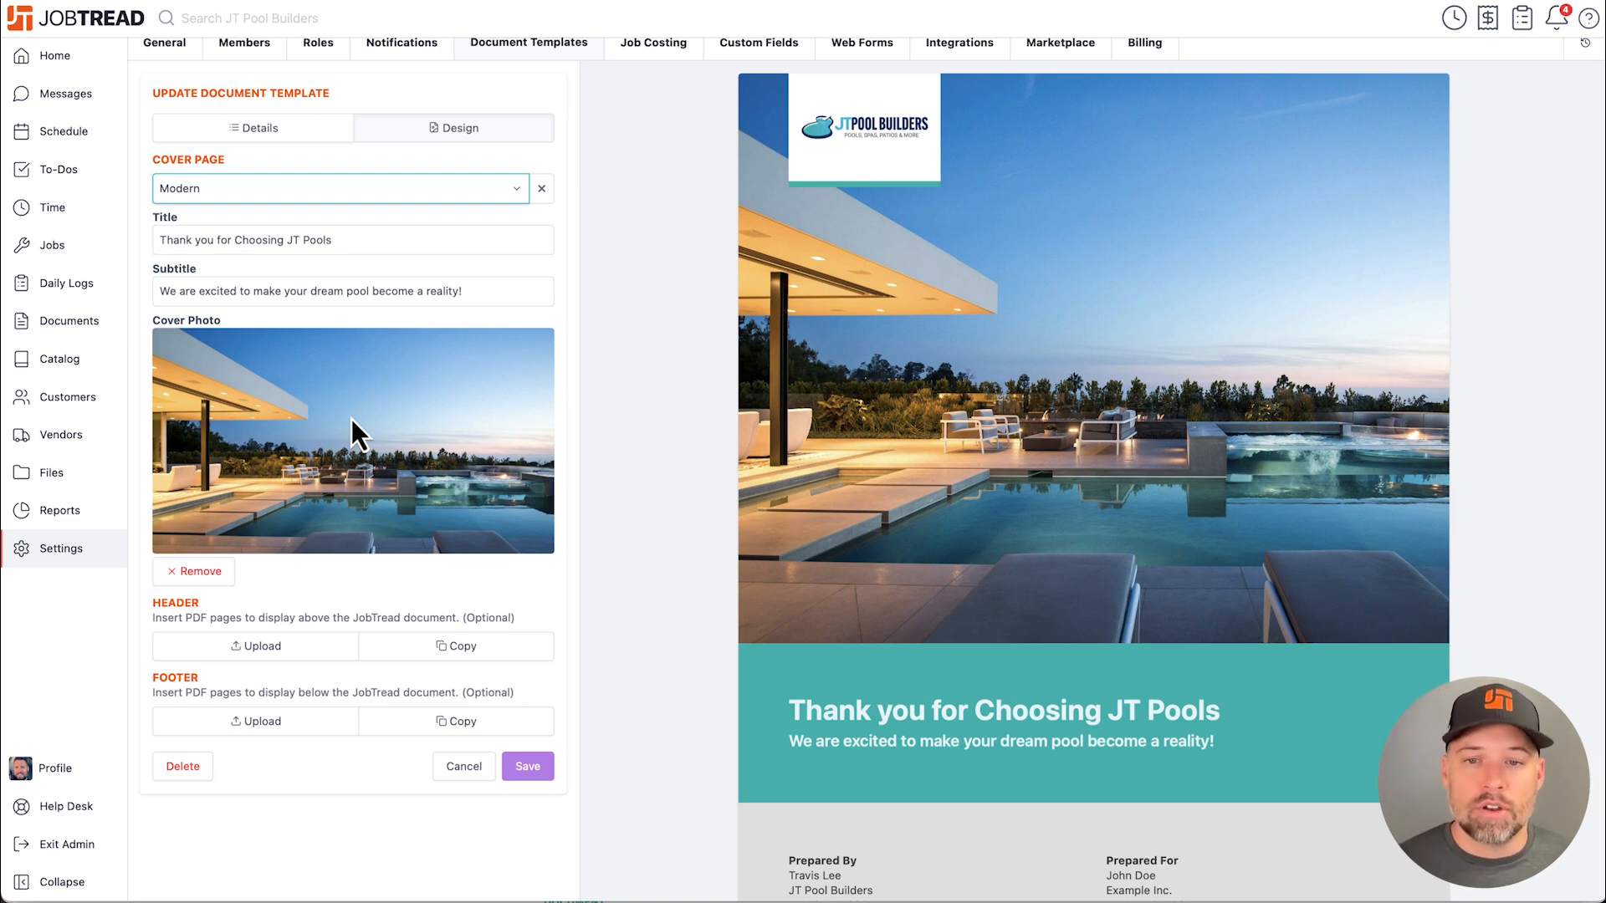
scroll(351, 419, "up", 1)
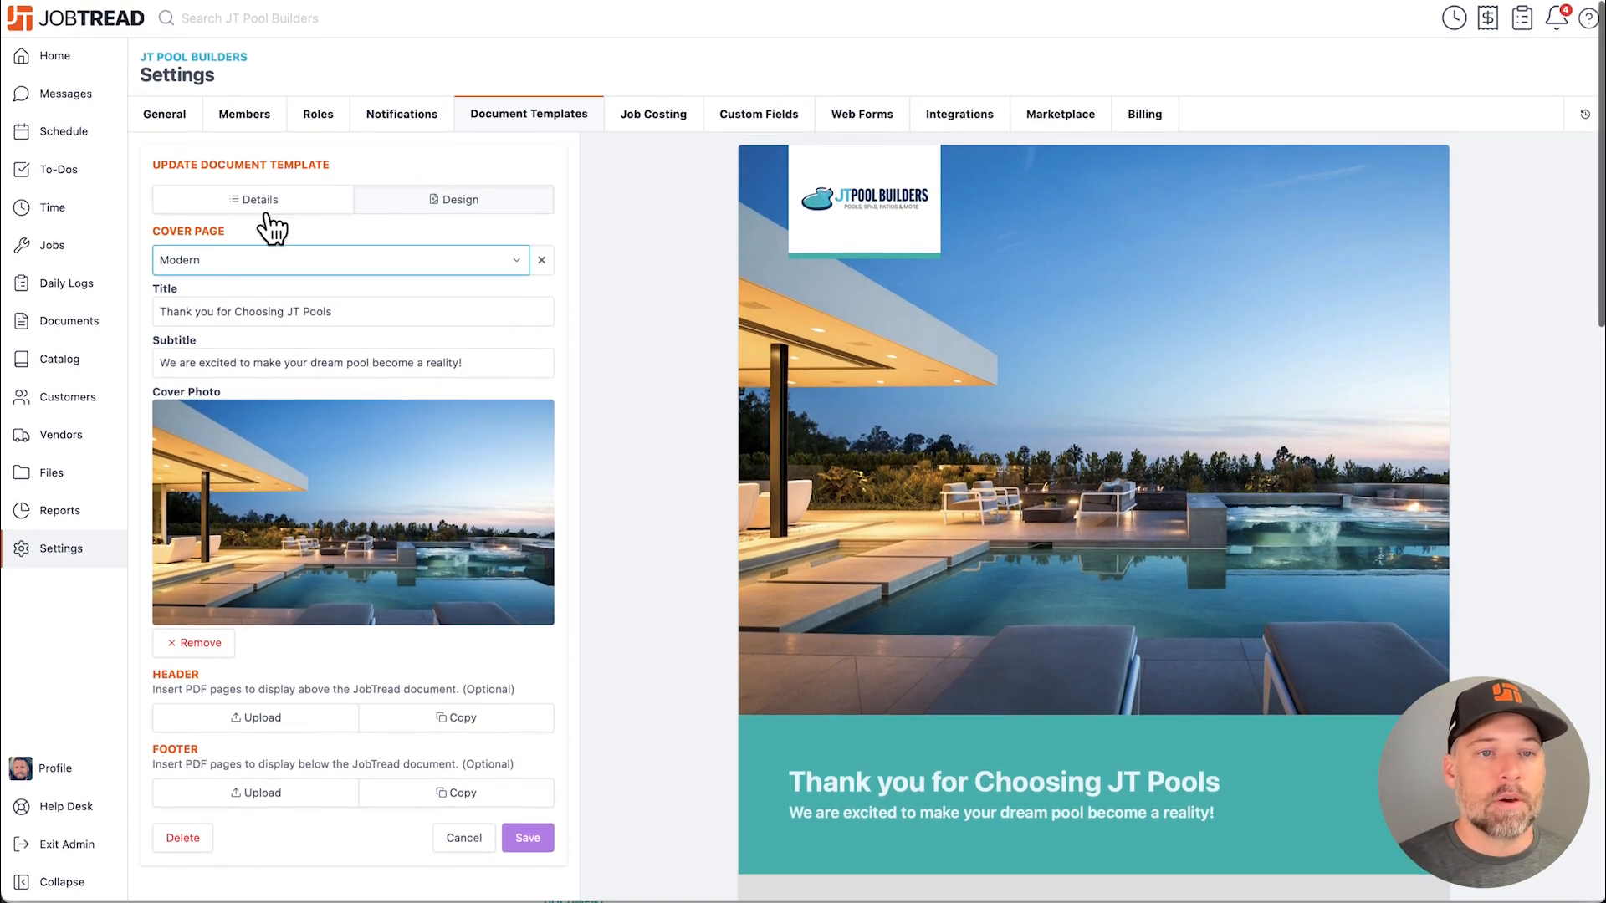
Review the Proposal template's details, including its footer terms, email message, display options and document preview
left_click(265, 208)
scroll(326, 418, "down", 3)
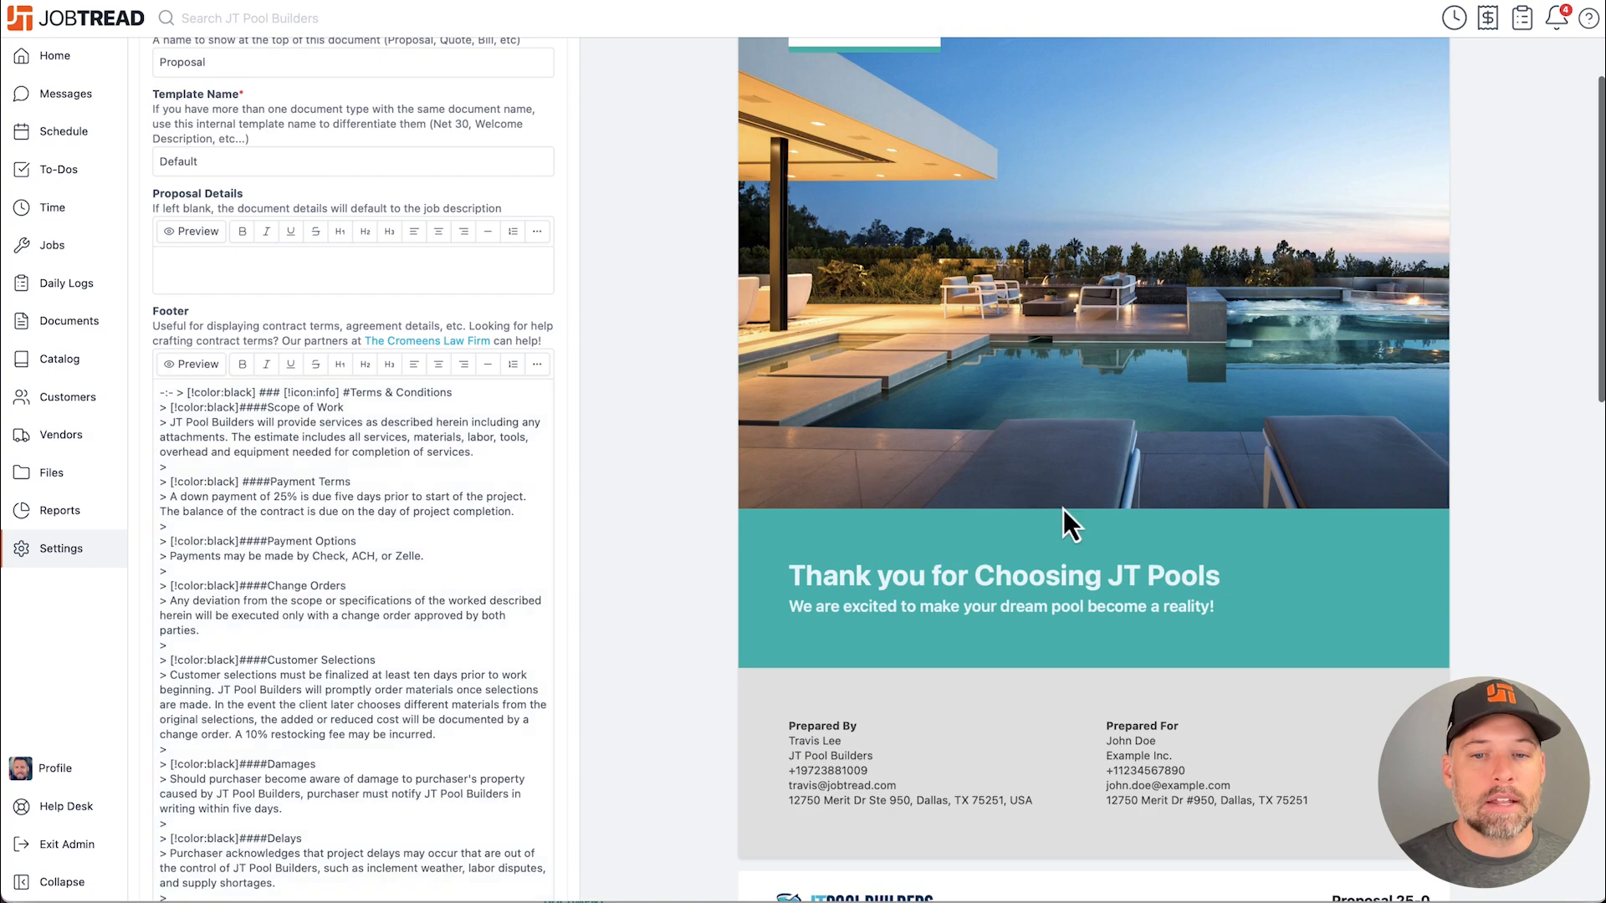
scroll(1062, 509, "down", 7)
scroll(1062, 507, "down", 5)
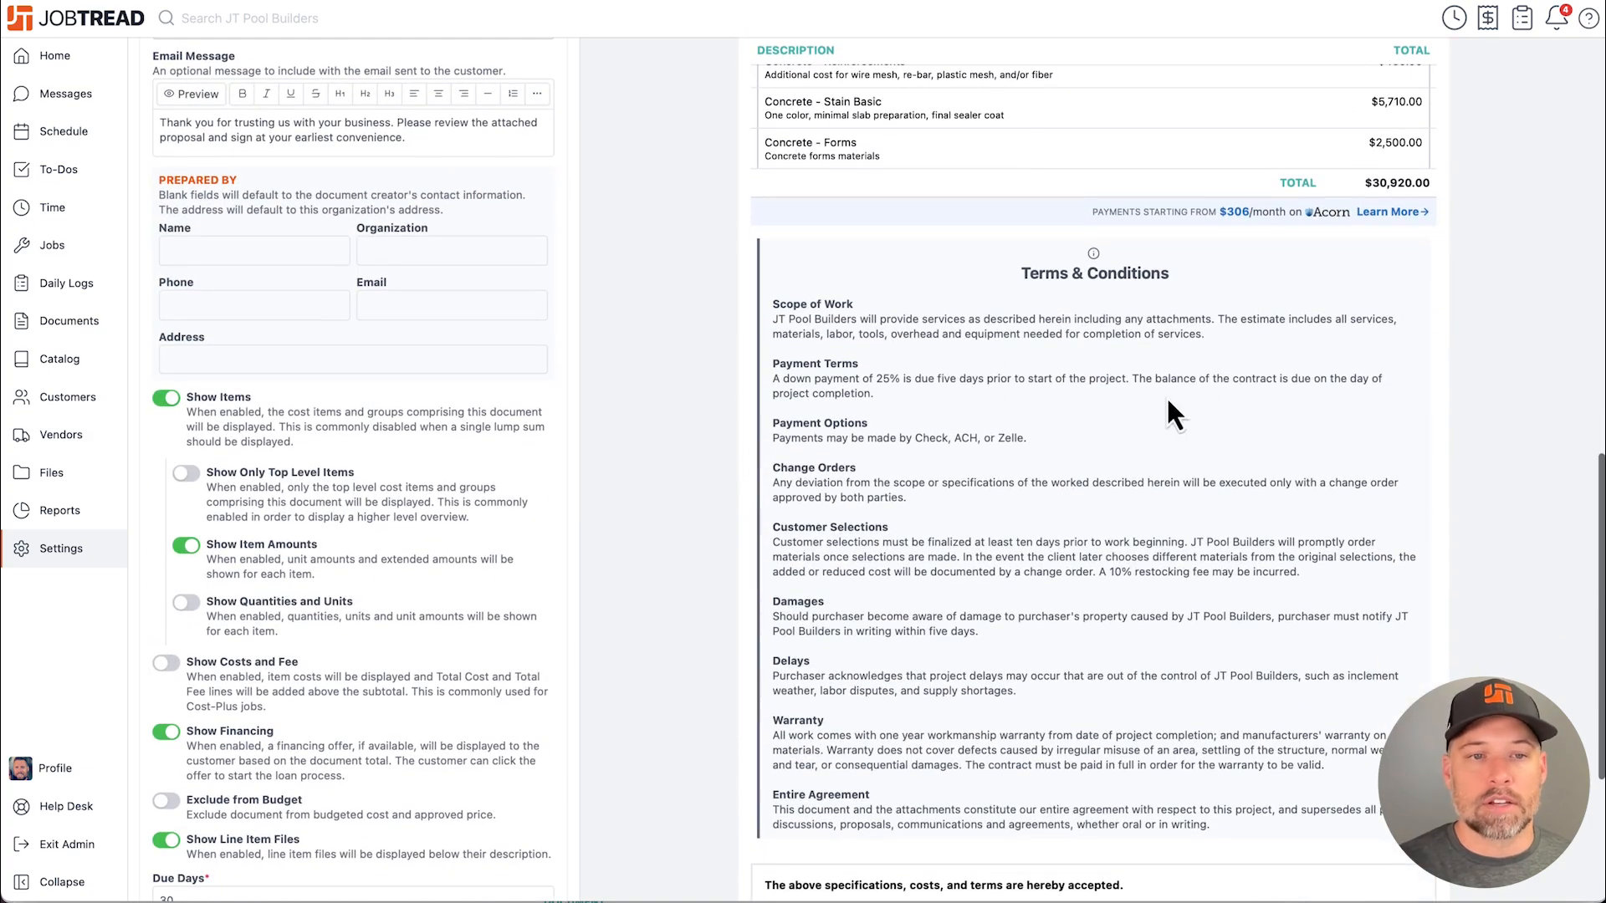
scroll(1166, 394, "up", 8)
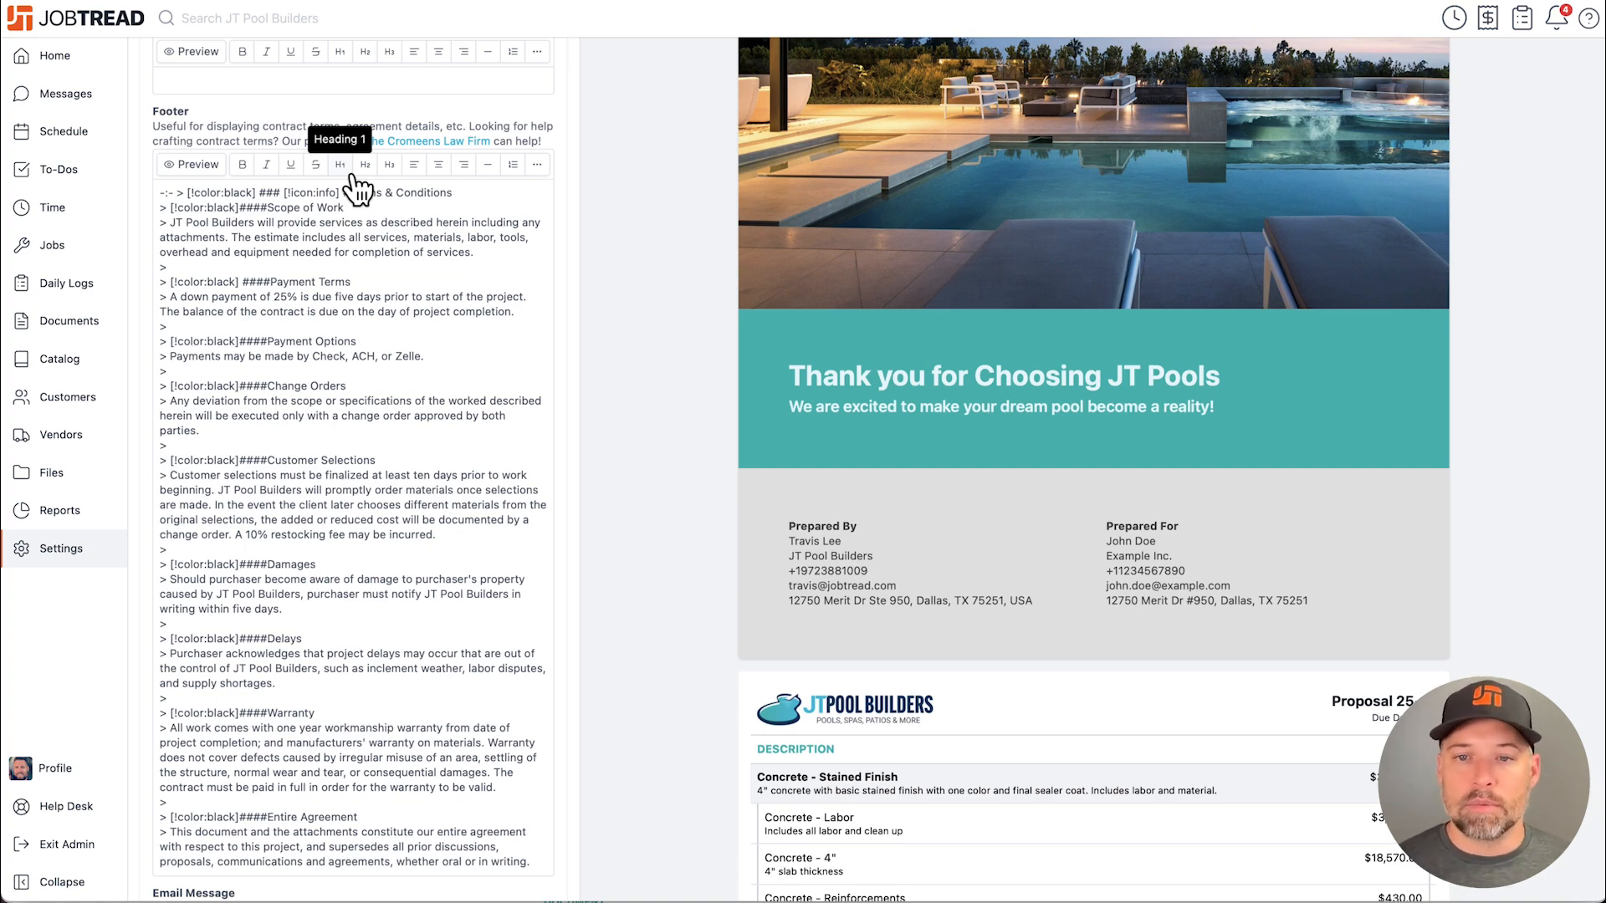
scroll(358, 184, "down", 8)
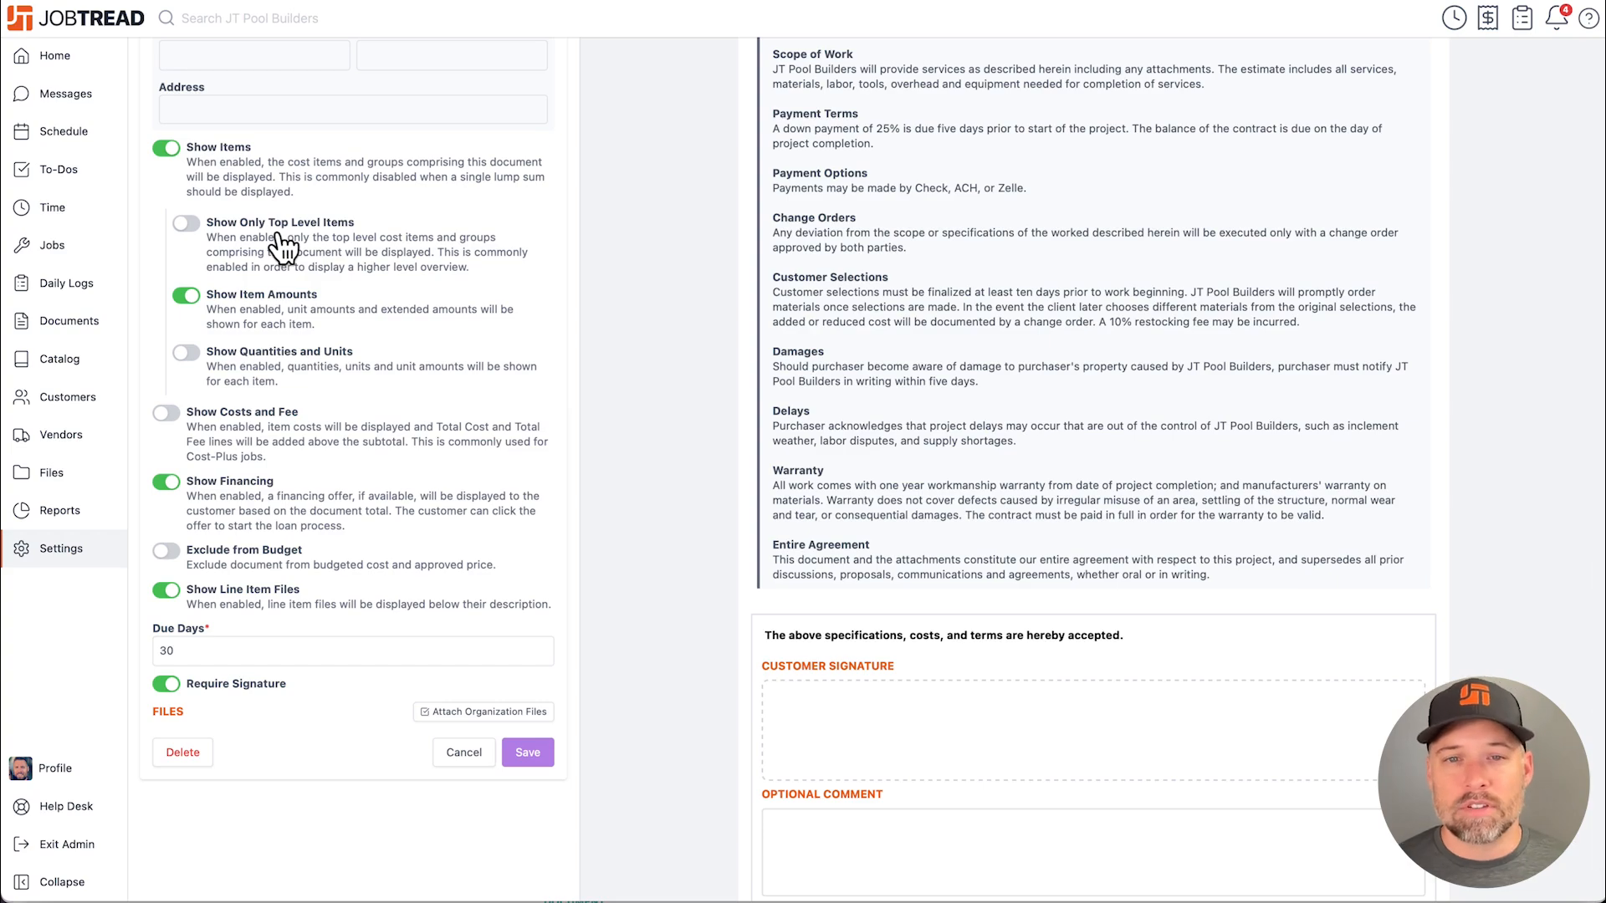
scroll(283, 247, "up", 10)
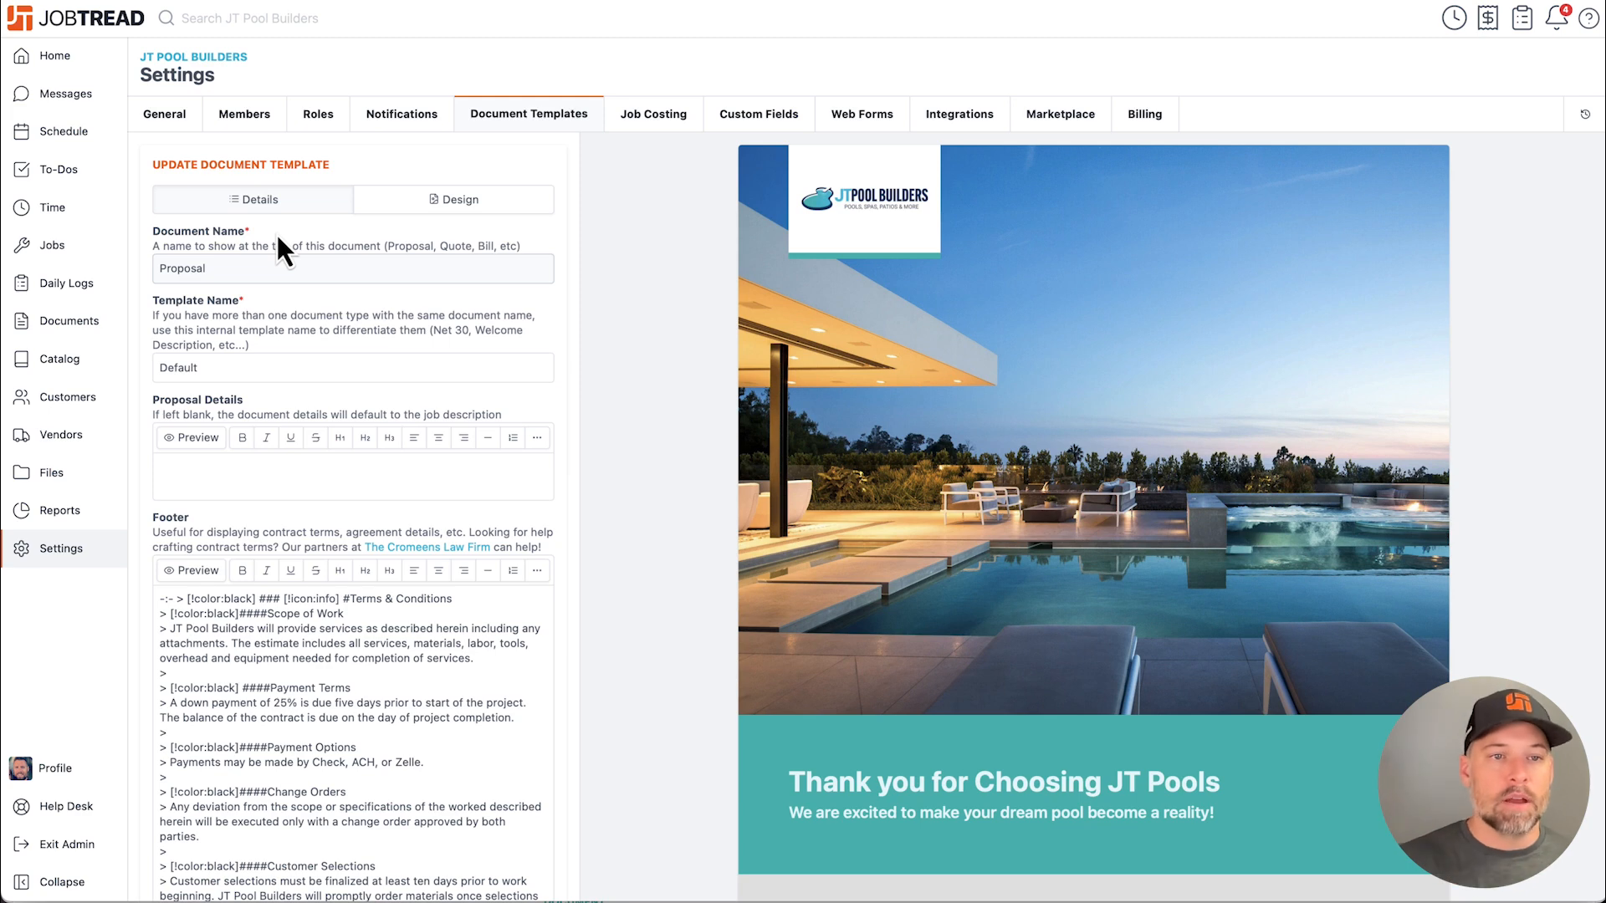
Create a Proposal document for Job 625 that includes all of its budget cost groups
left_click(117, 244)
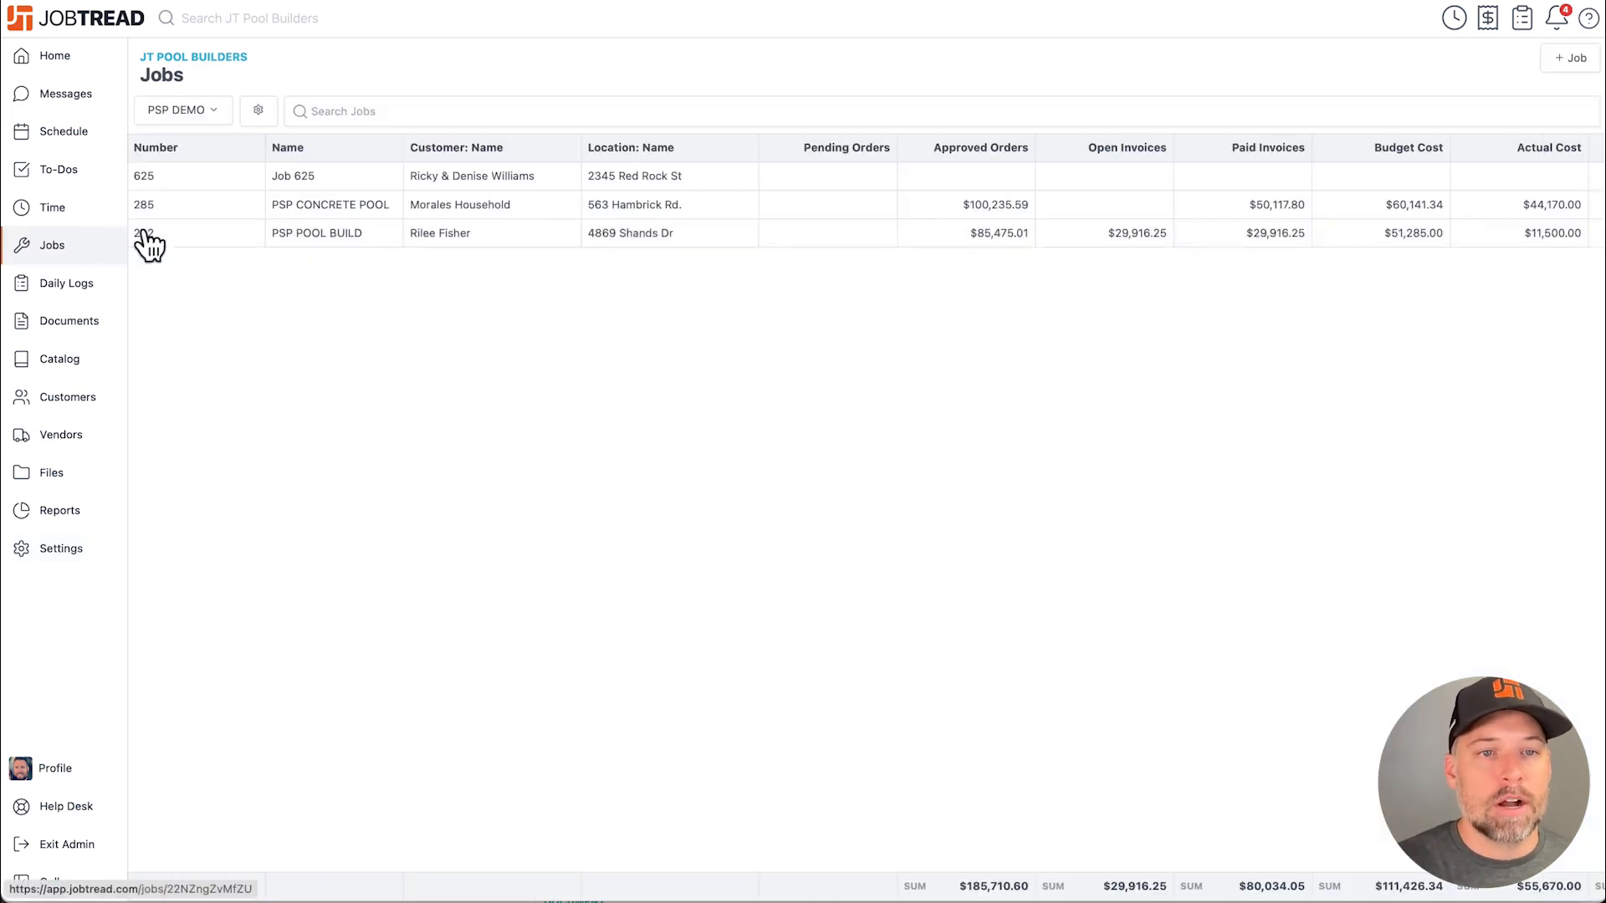
left_click(242, 182)
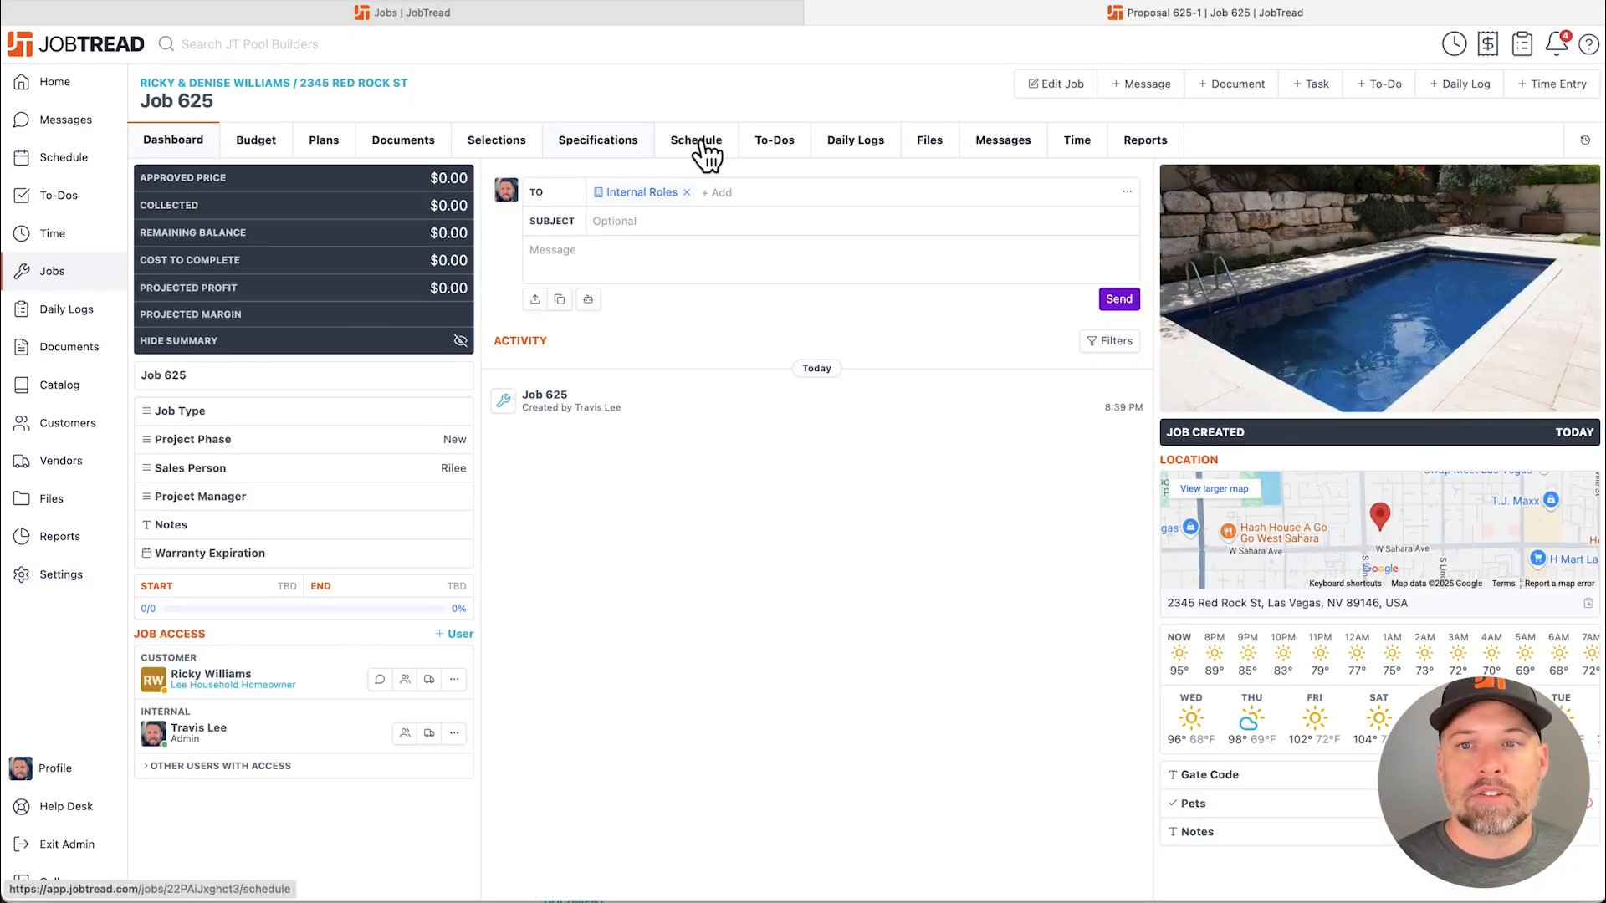
left_click(1229, 87)
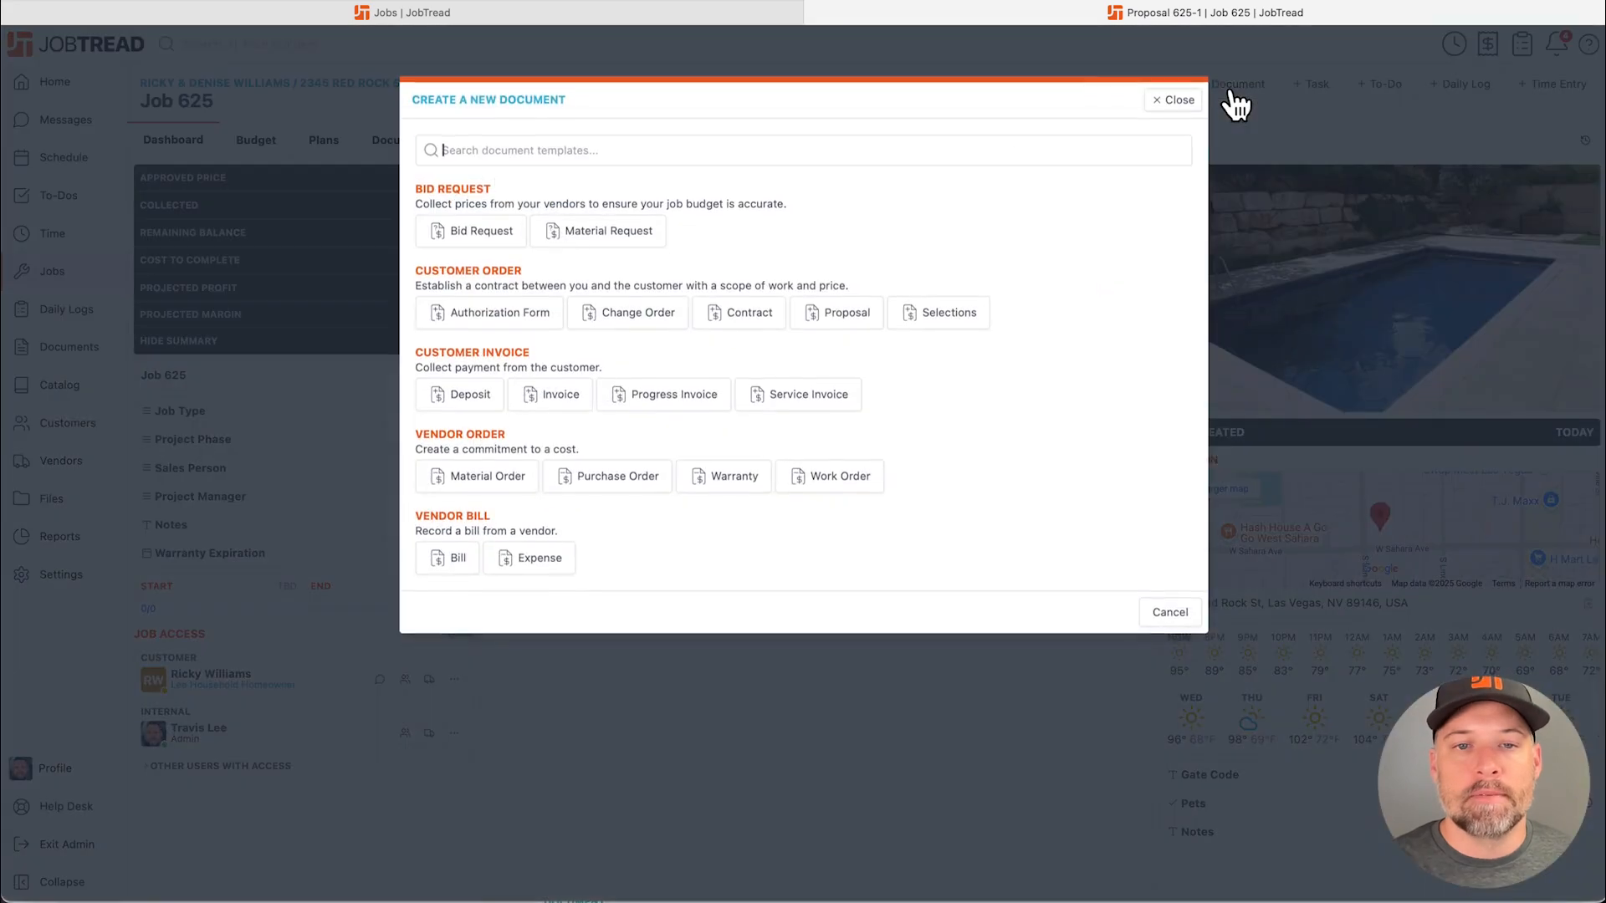
left_click(845, 312)
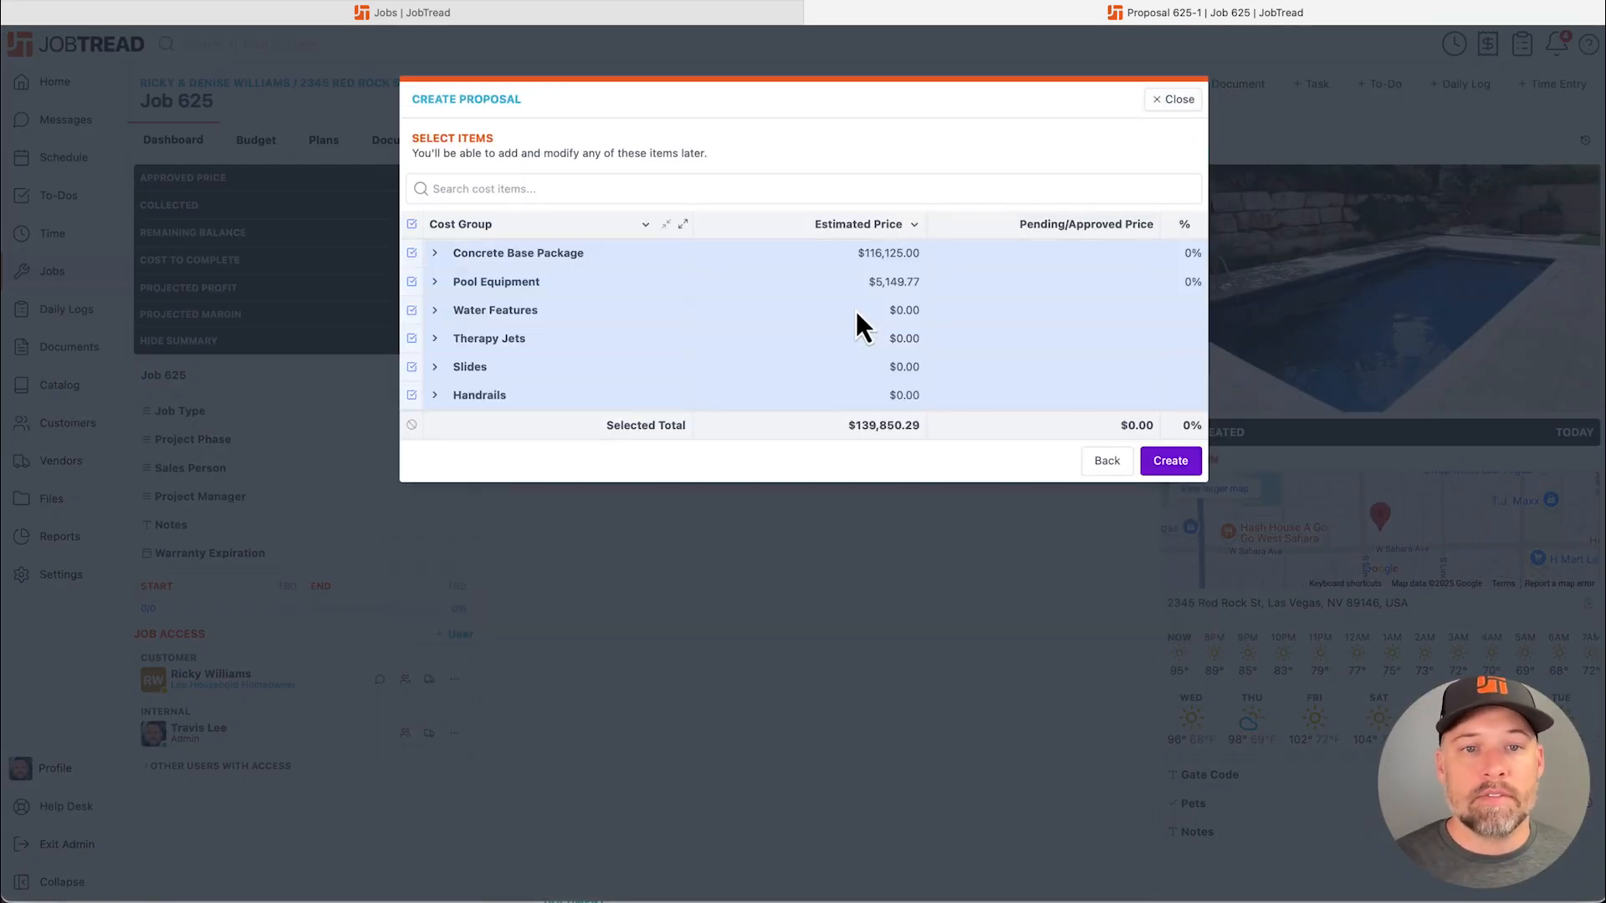
left_click(1167, 460)
Review the draft proposal's cover page, detail settings, design options and Concrete Base Package line items
scroll(848, 515, "down", 2)
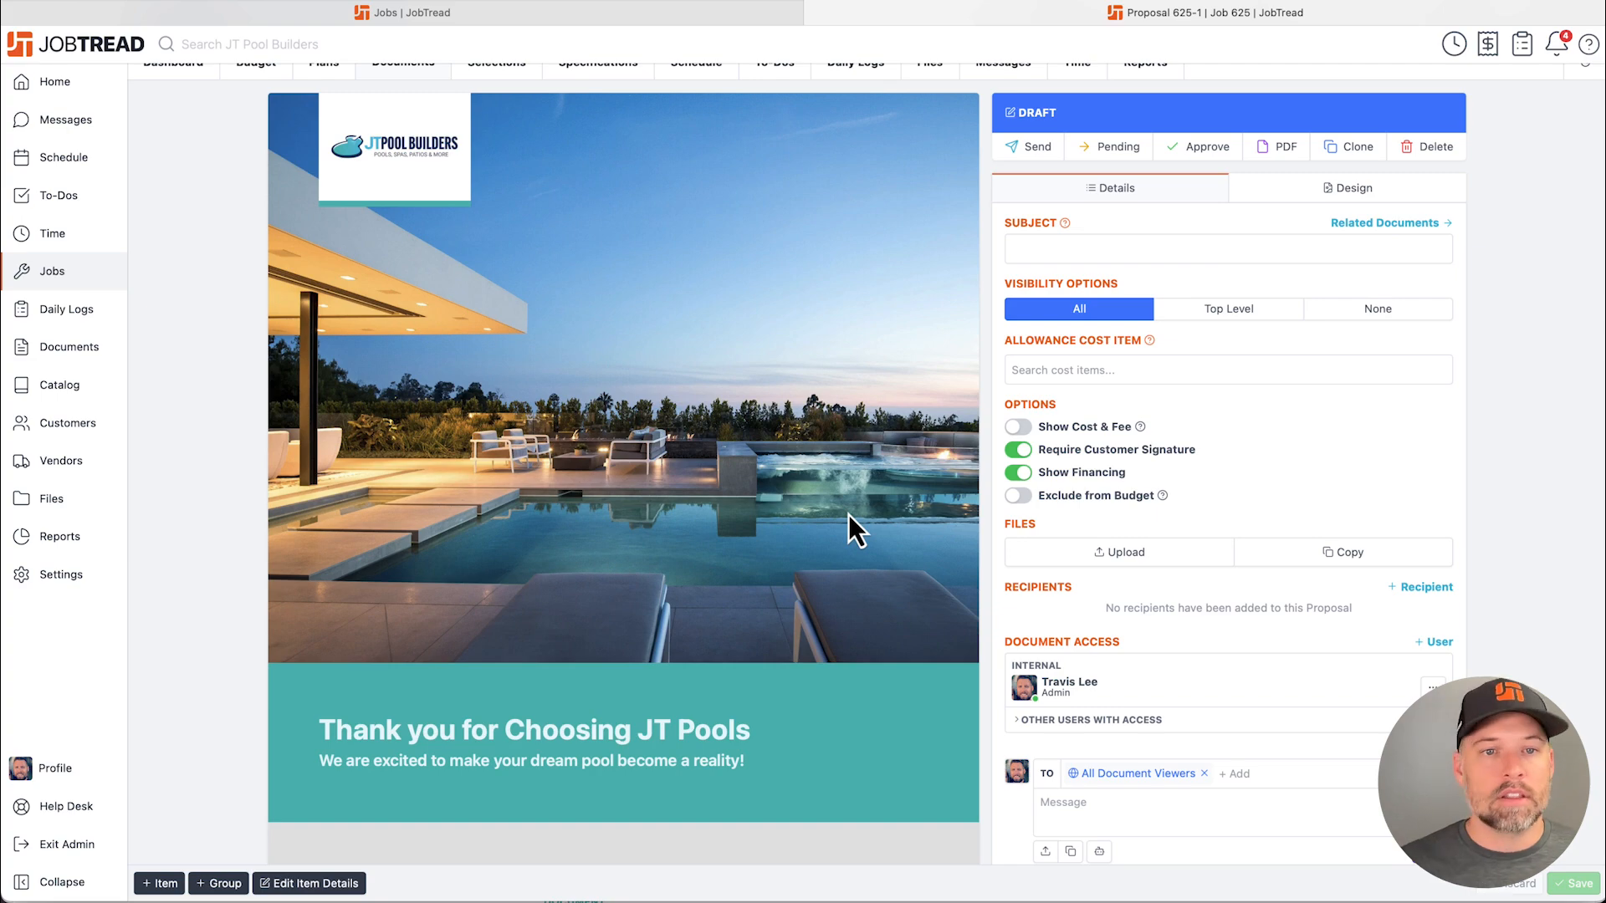
scroll(848, 515, "down", 9)
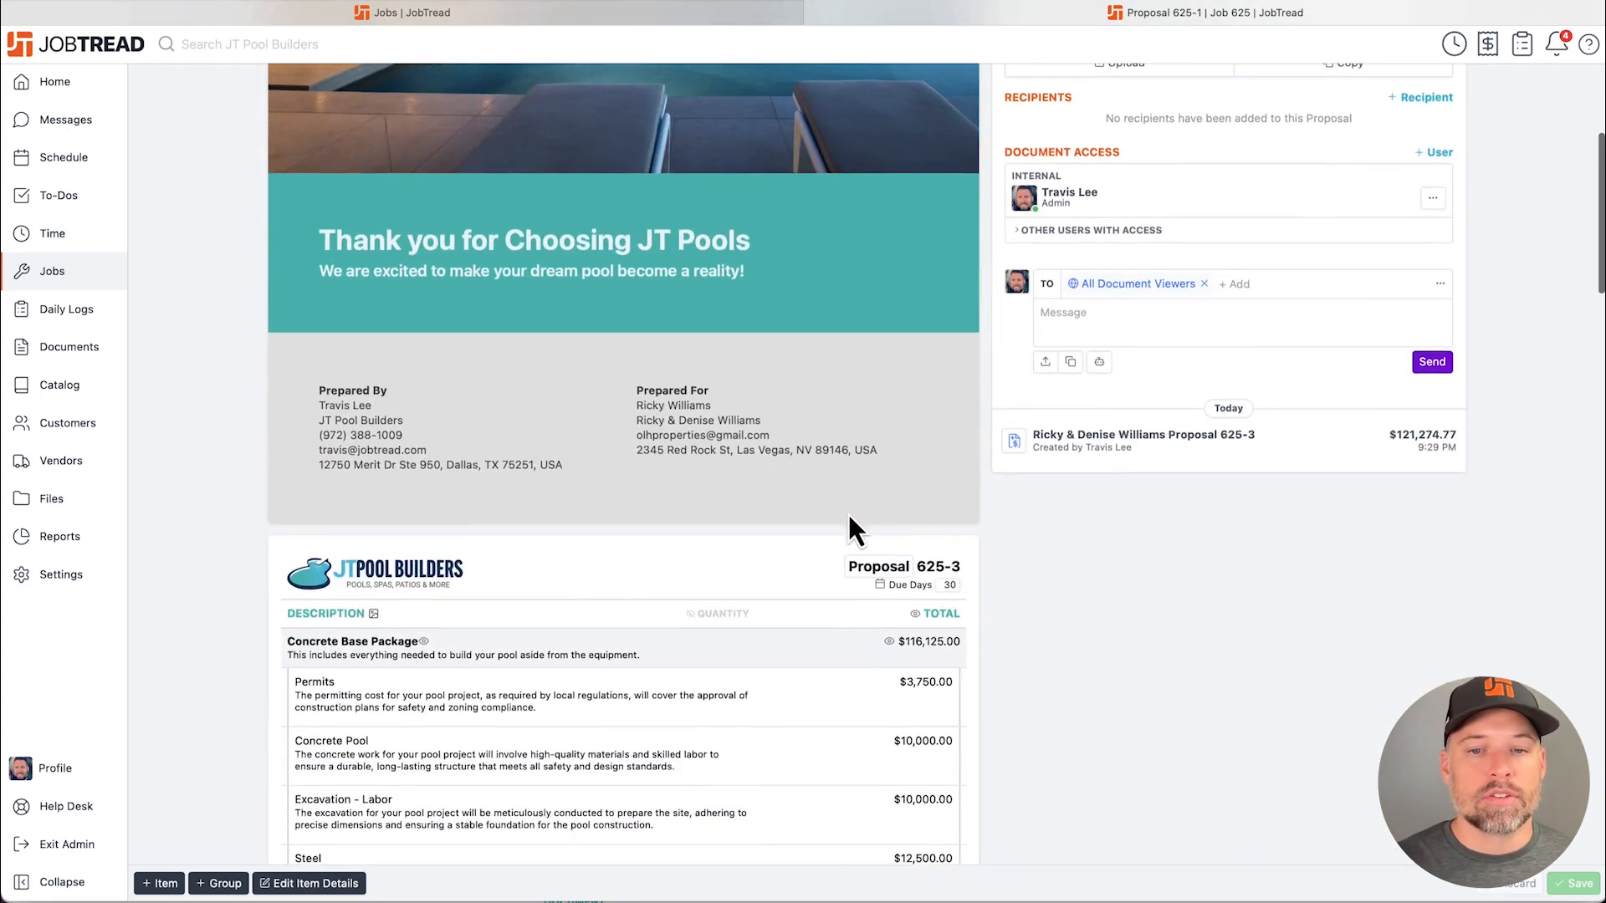
scroll(848, 517, "down", 3)
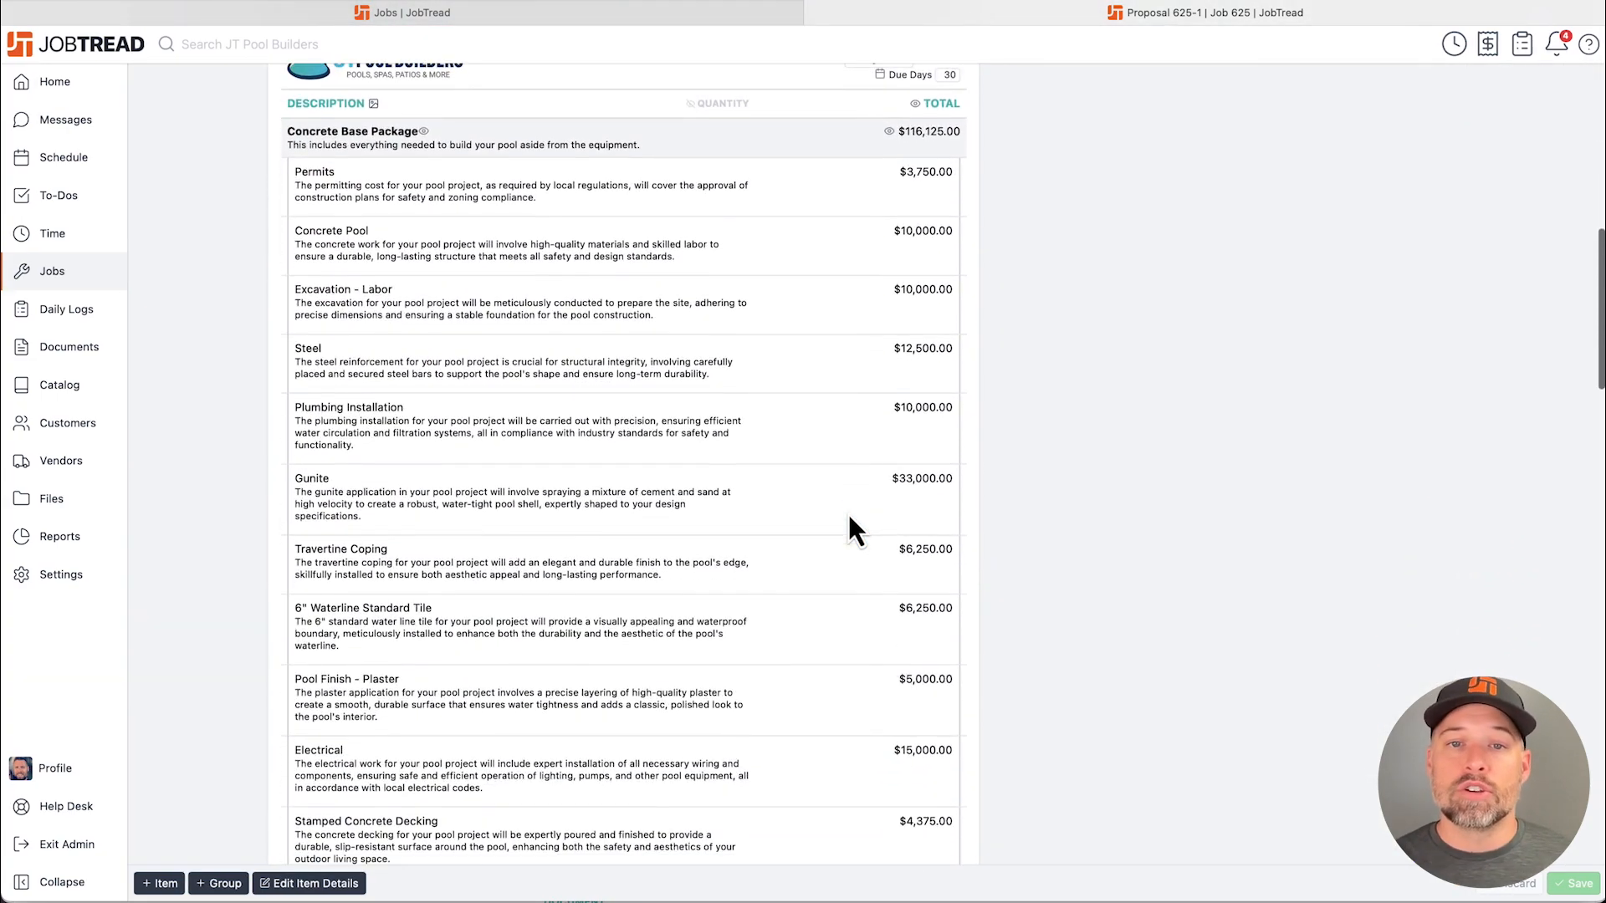
scroll(847, 514, "up", 13)
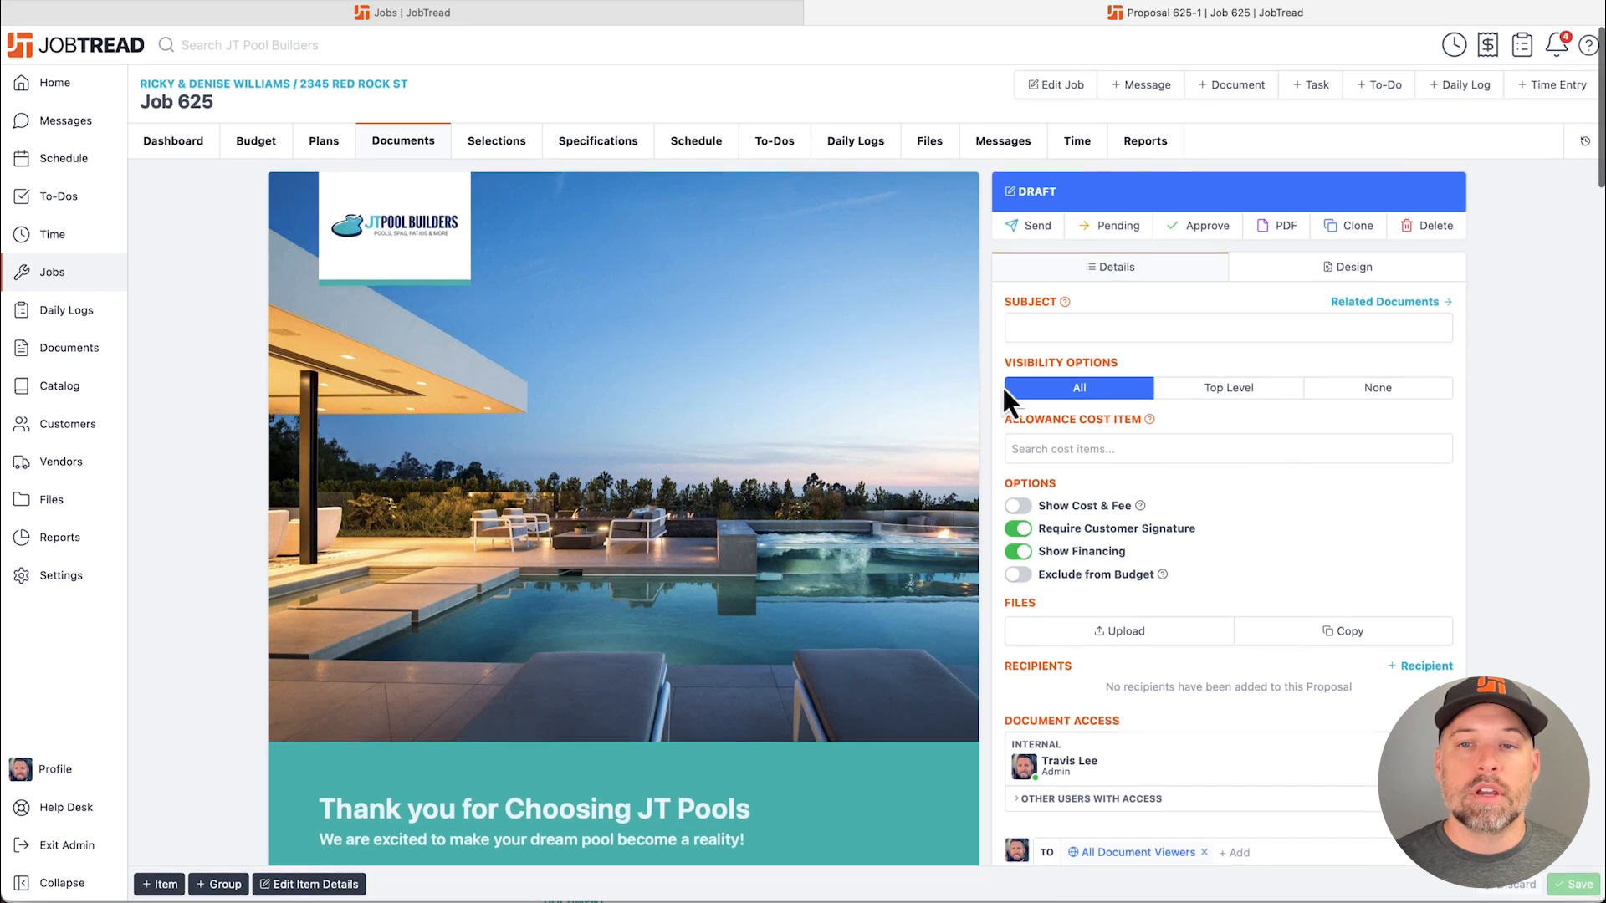
left_click(1282, 268)
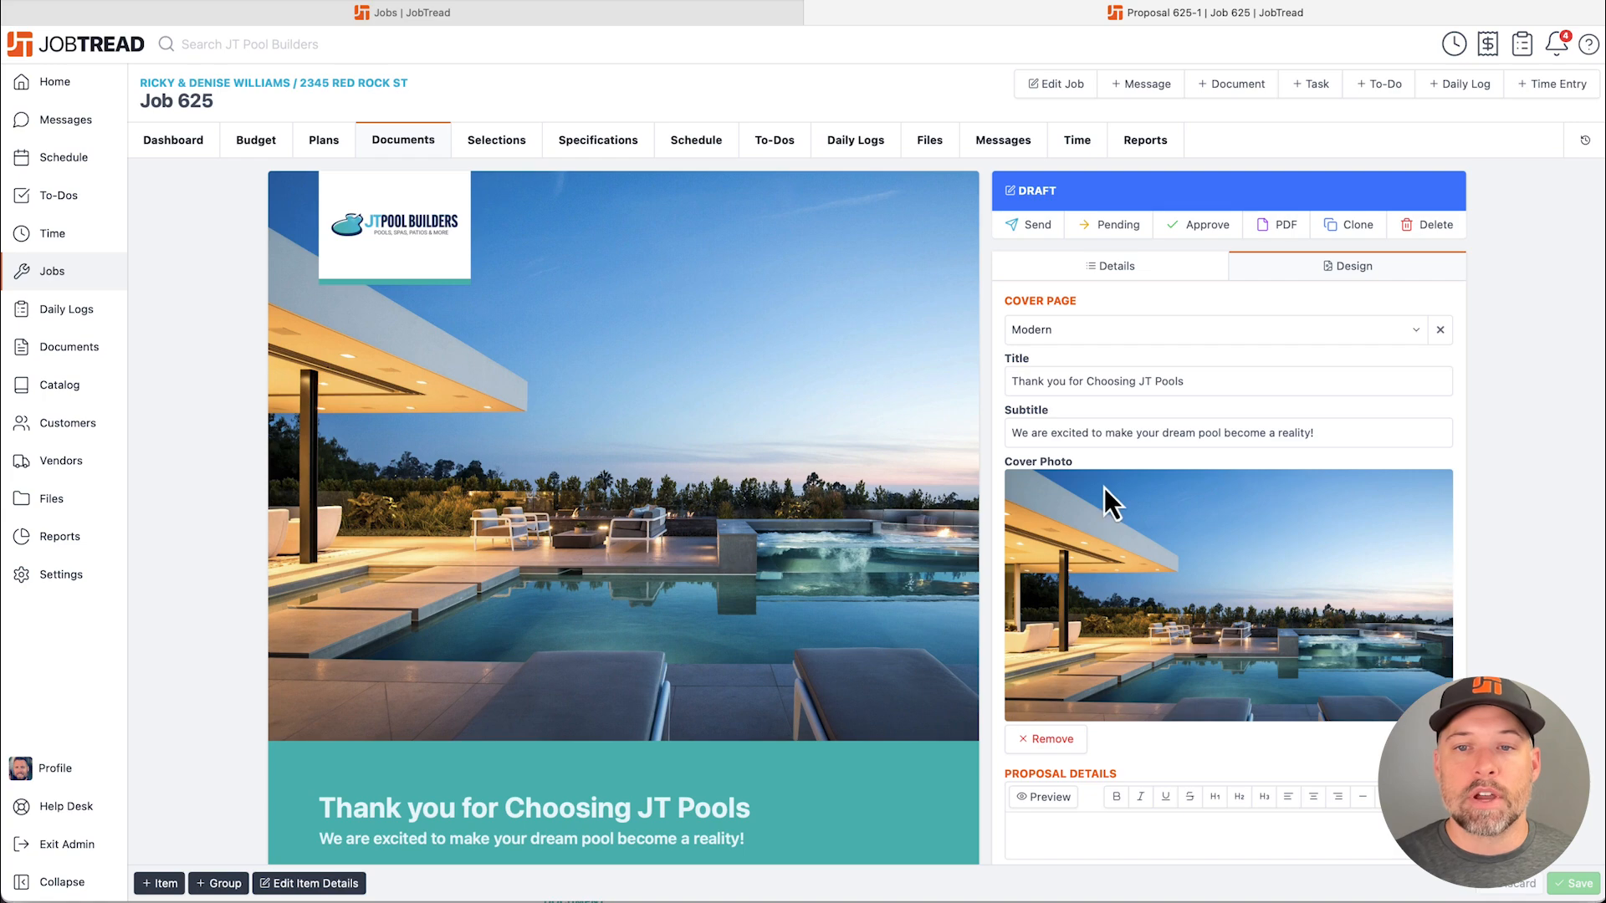
left_click(1117, 270)
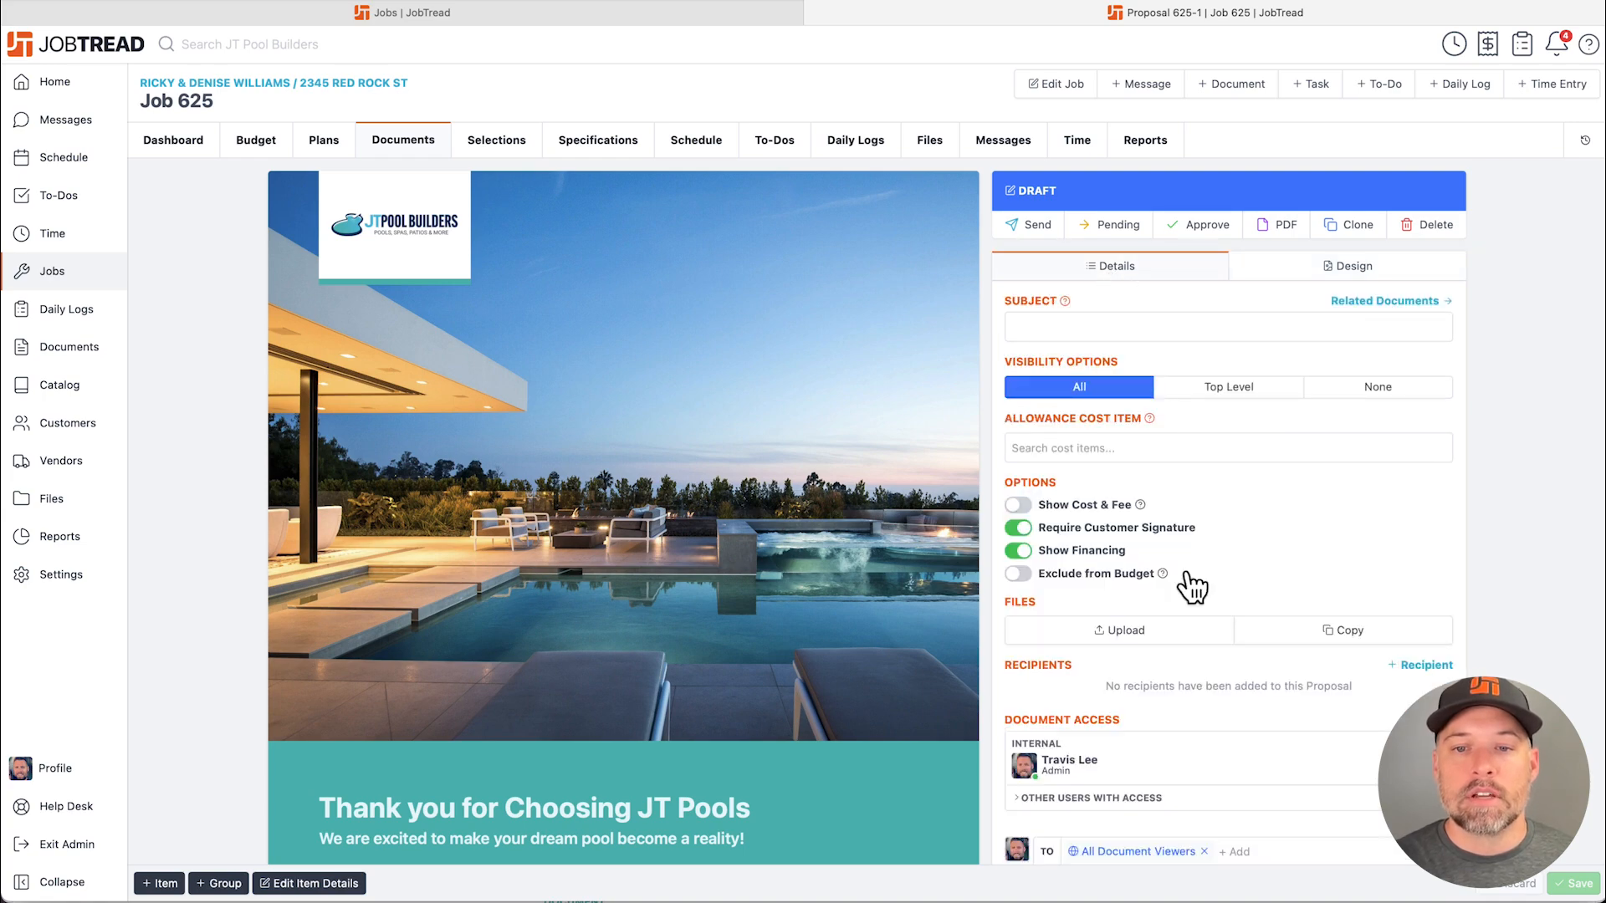
scroll(1188, 585, "down", 3)
scroll(745, 681, "down", 10)
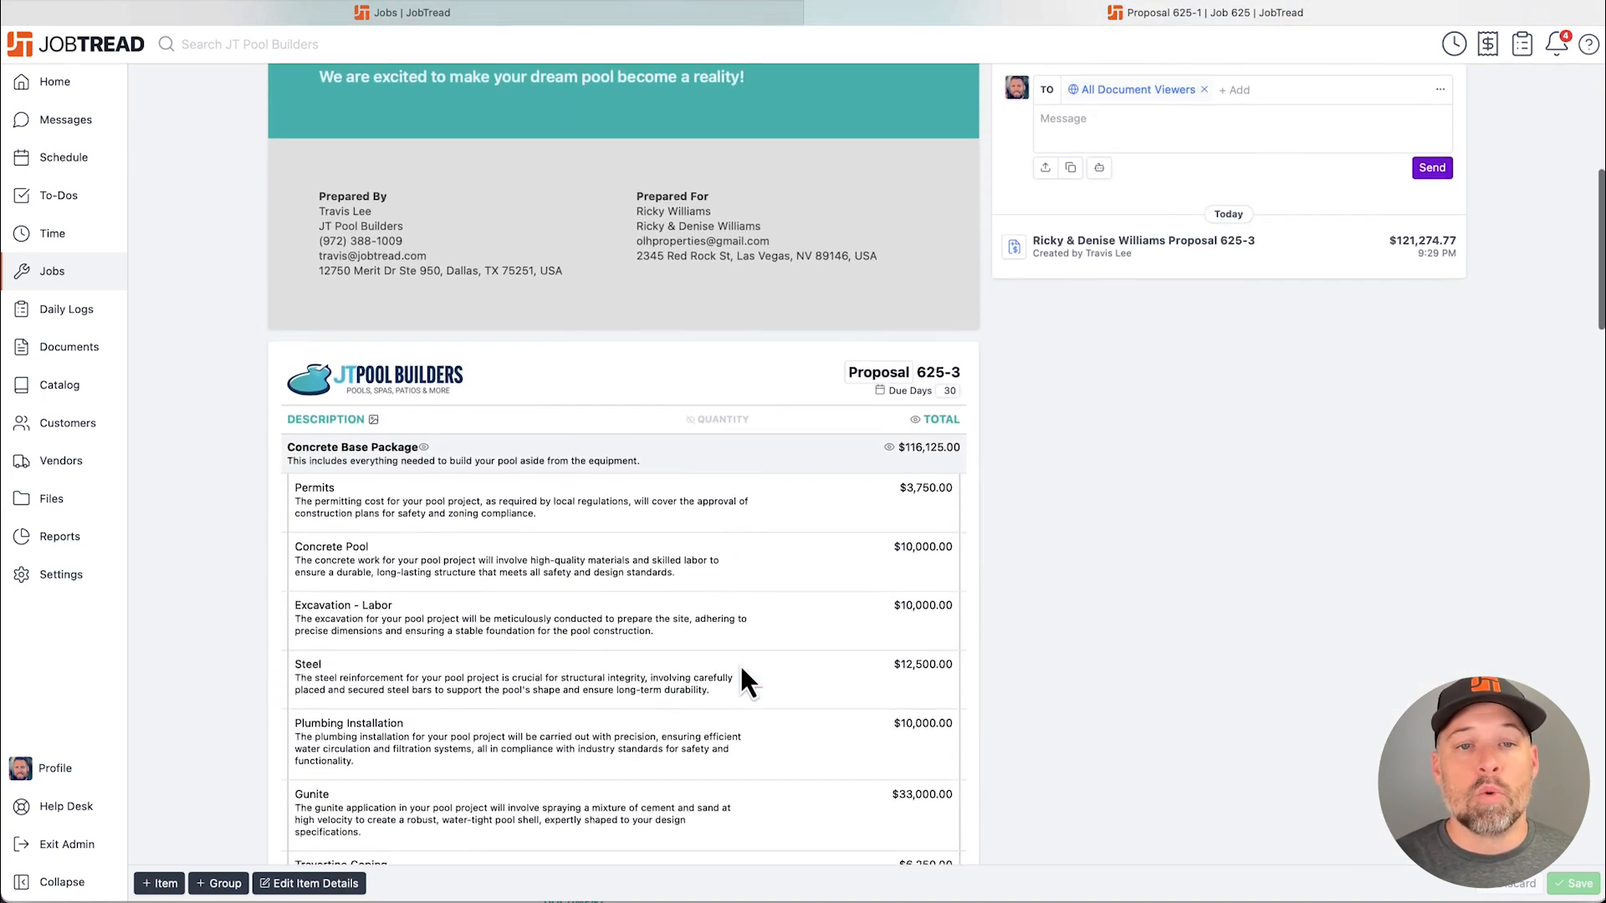
scroll(741, 668, "down", 1)
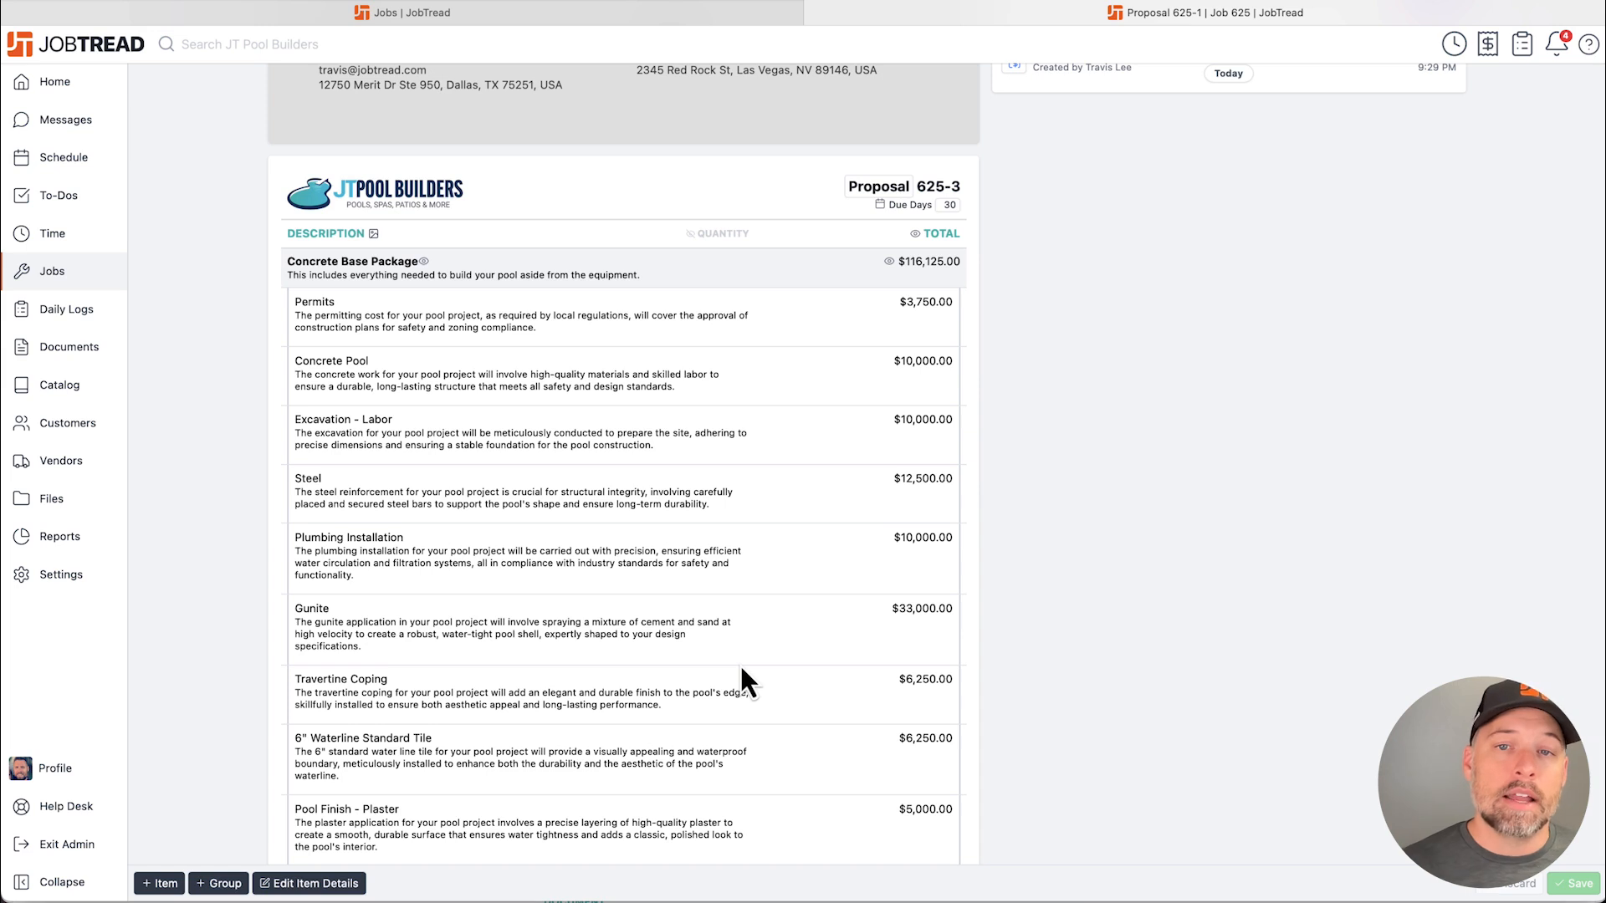
Show and hide the proposal's quantity column, and hide and restore the Concrete Base Package's sub items
left_click(923, 238)
left_click(925, 241)
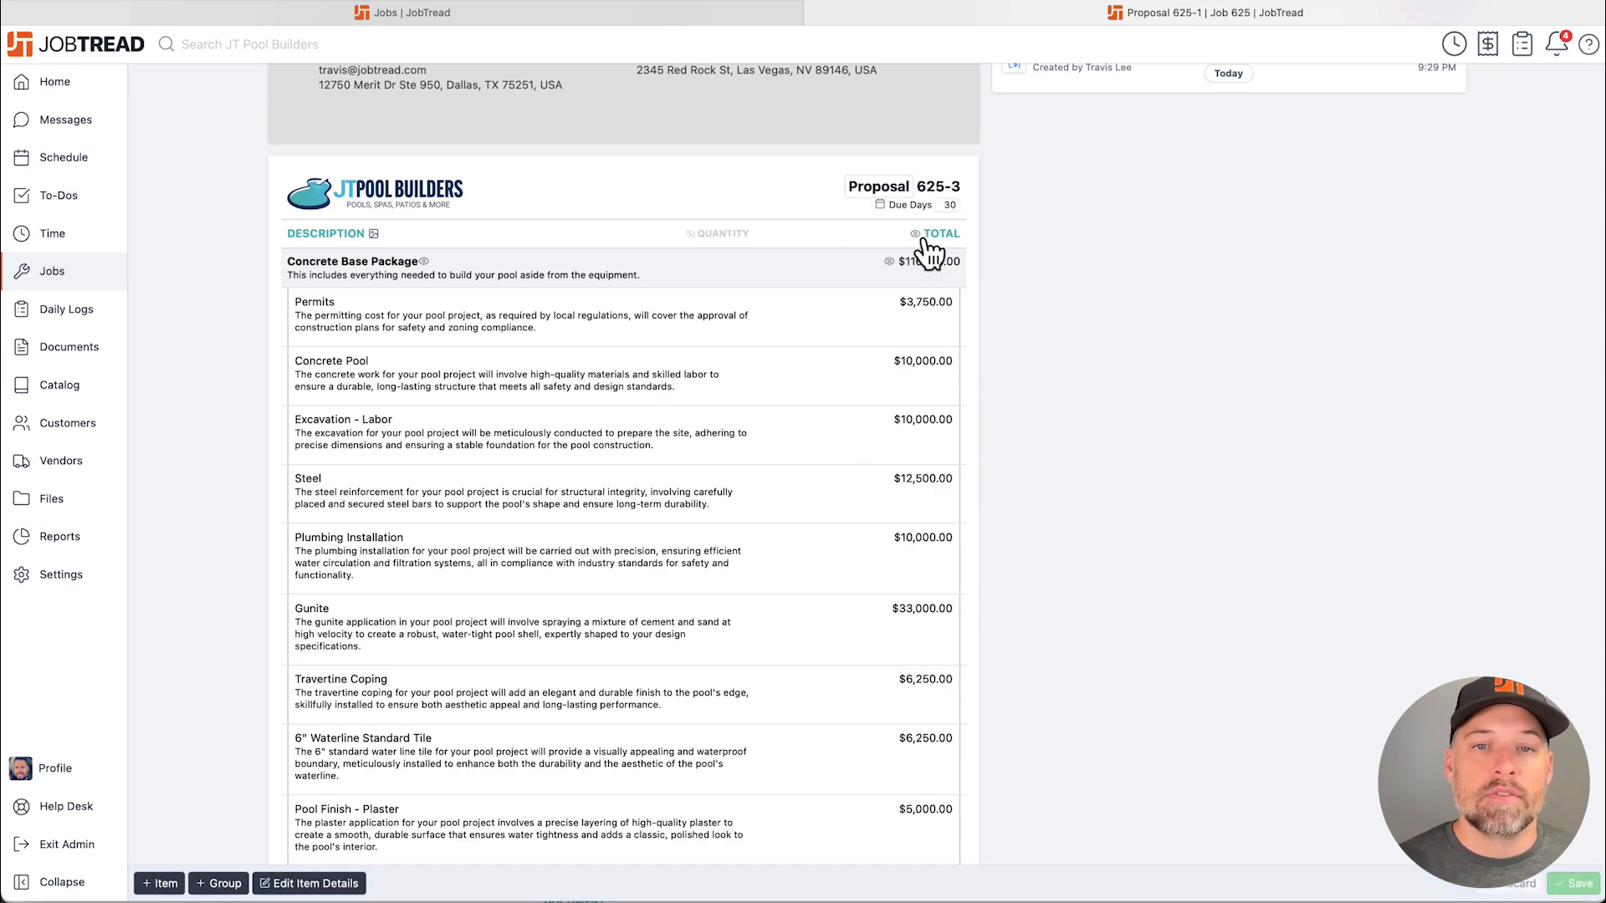
left_click(694, 238)
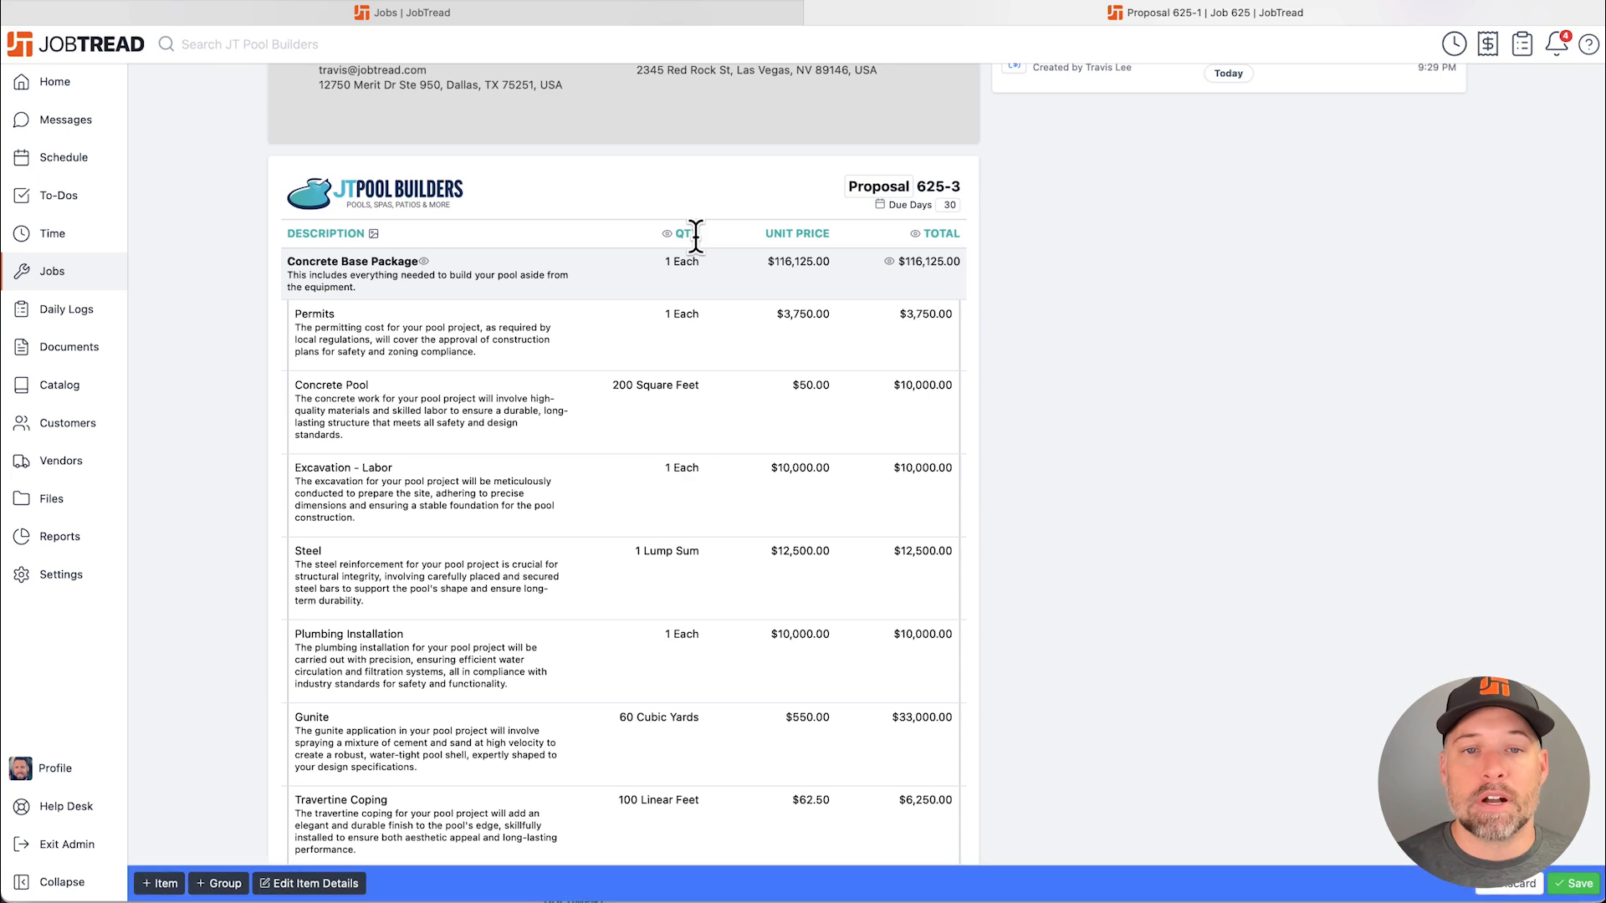
left_click(671, 237)
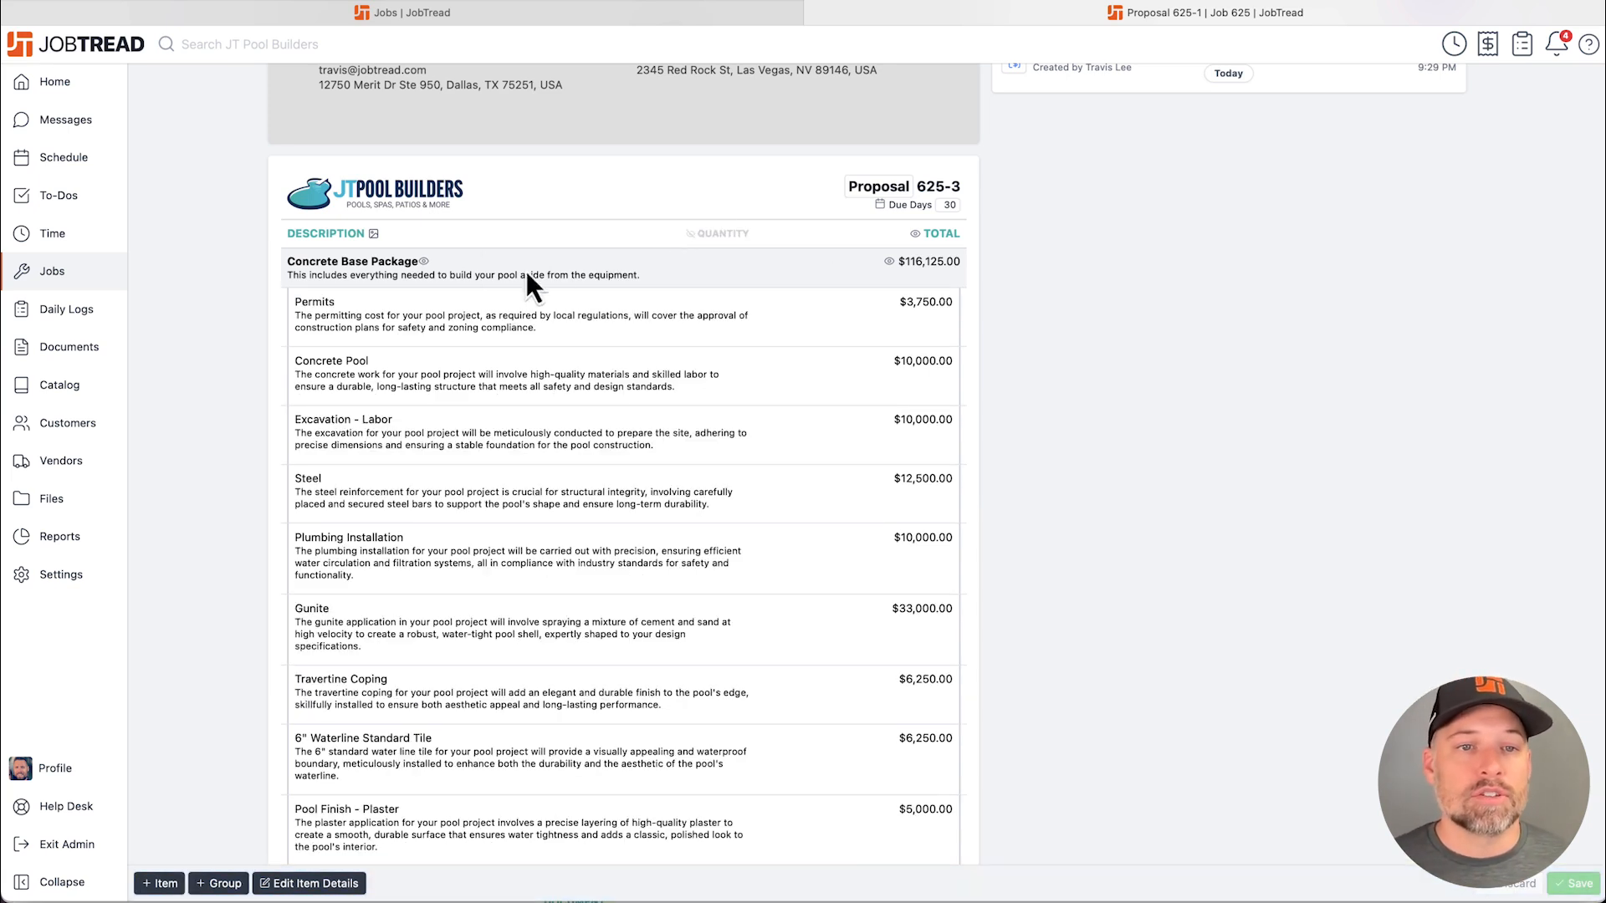
left_click(424, 263)
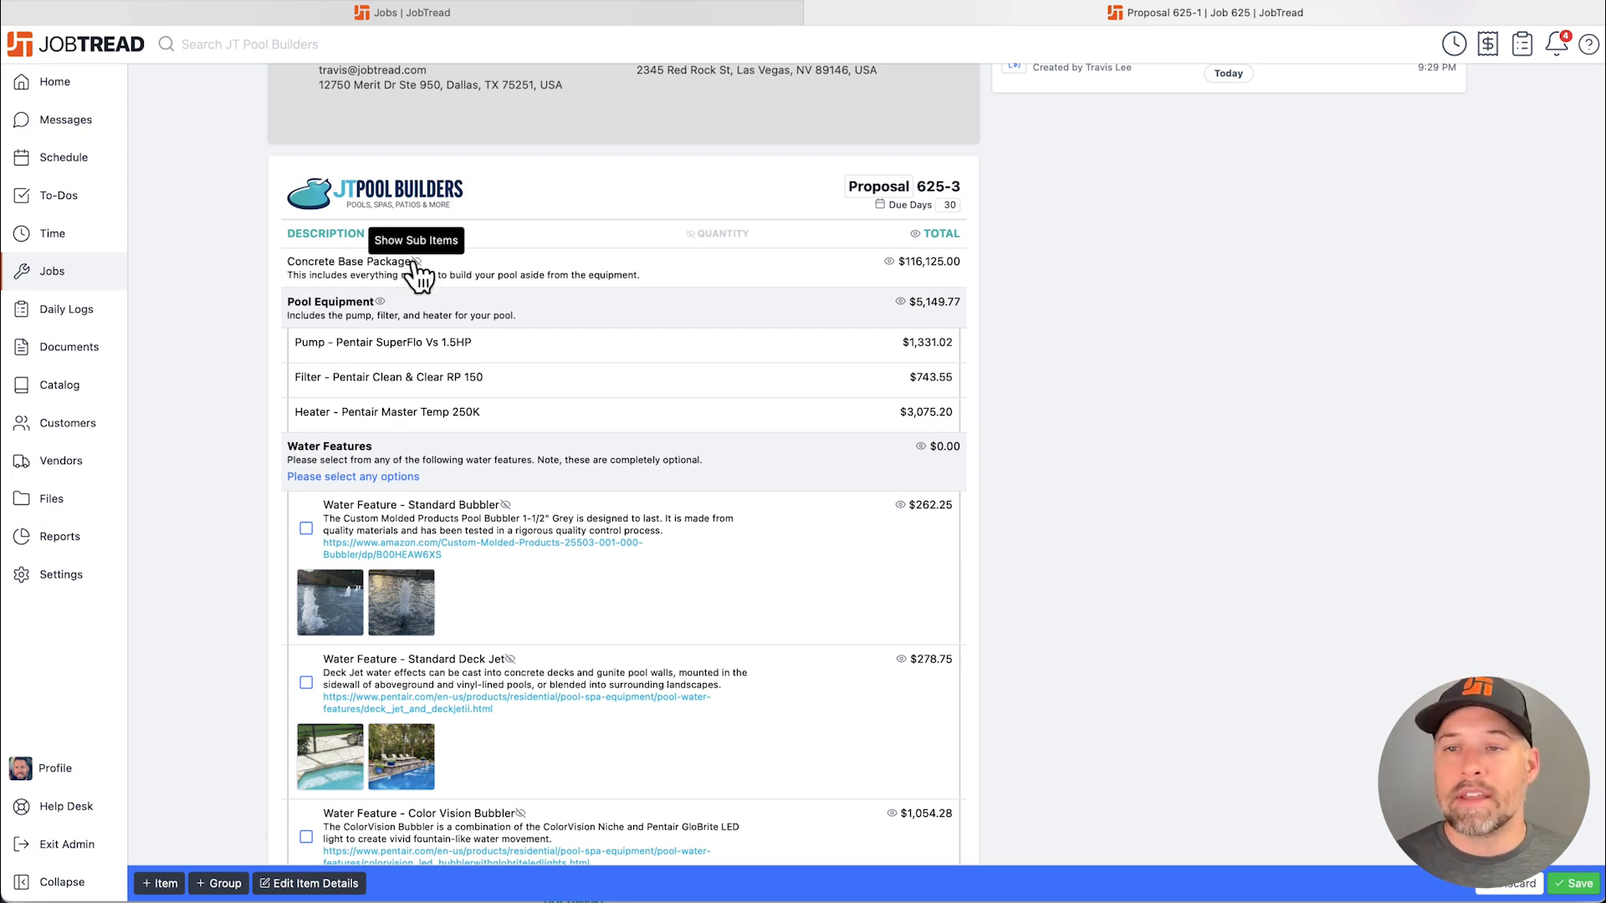
left_click(418, 262)
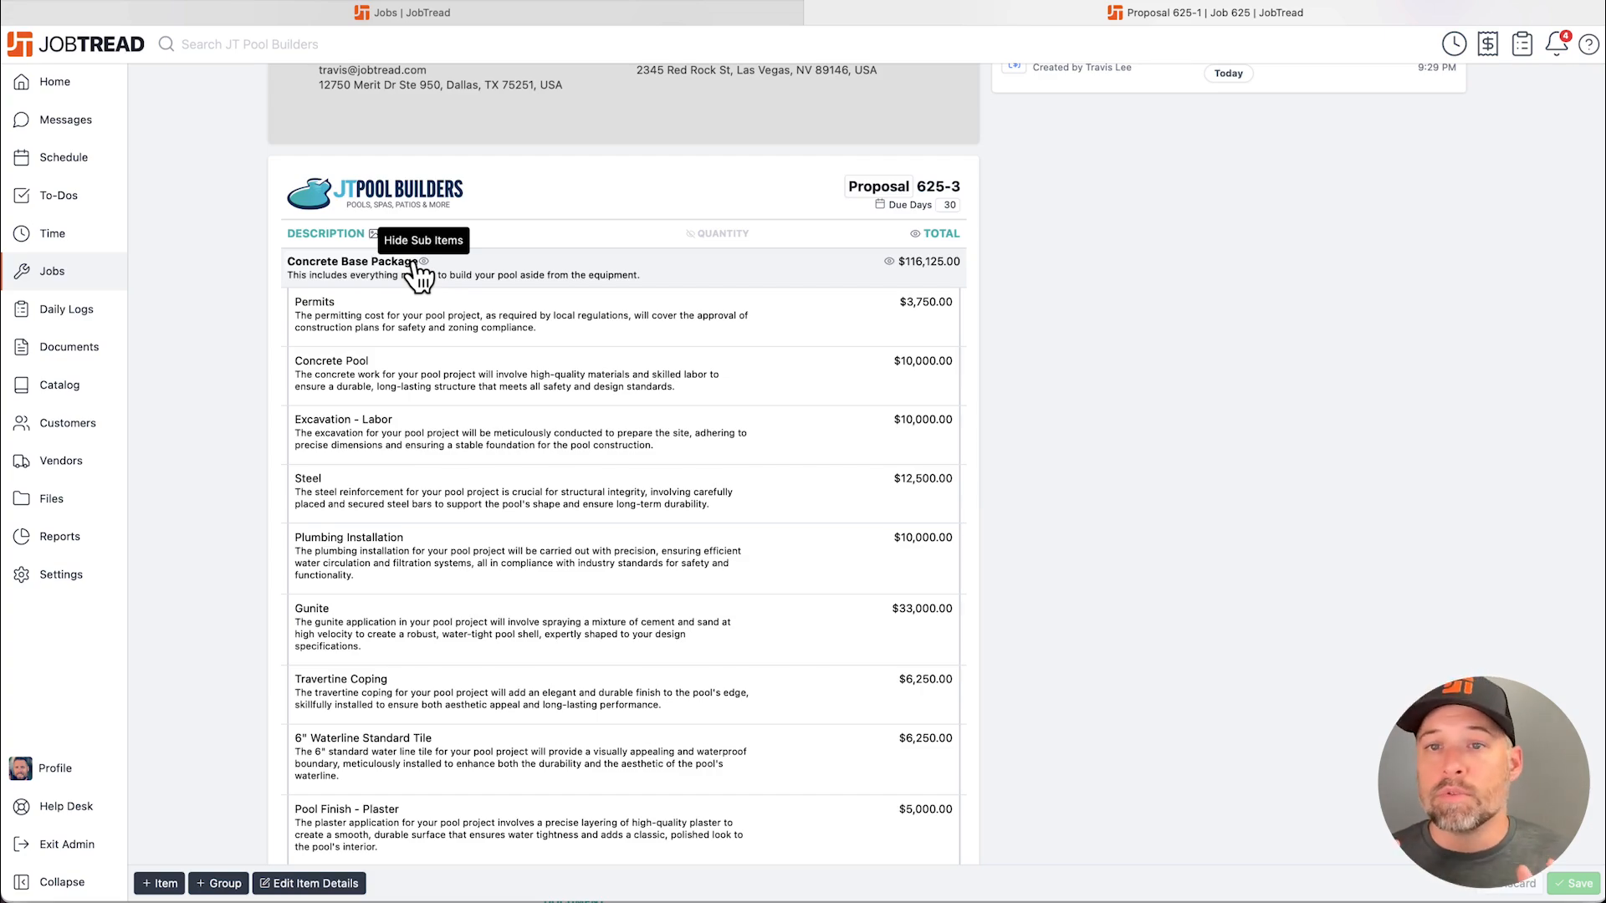
Select the Standard Bubbler, Color Vision Bubbler and Magic Stream Laminar Deck Jet options under Water Features
scroll(581, 502, "down", 15)
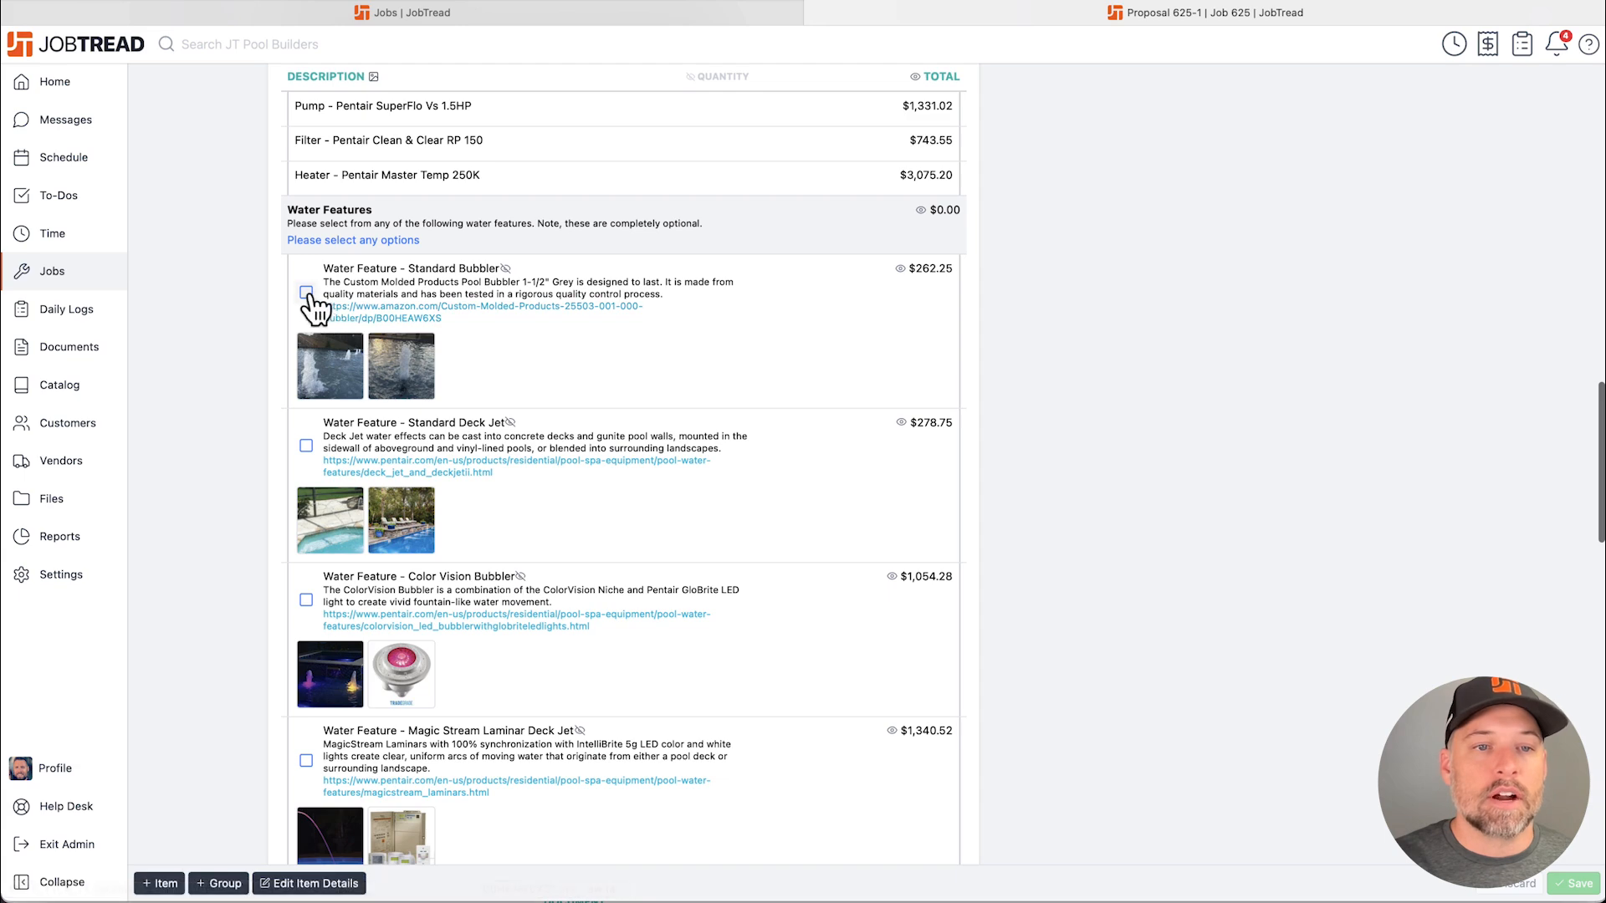
left_click(307, 292)
left_click(306, 600)
scroll(311, 615, "down", 1)
scroll(311, 586, "down", 2)
left_click(306, 542)
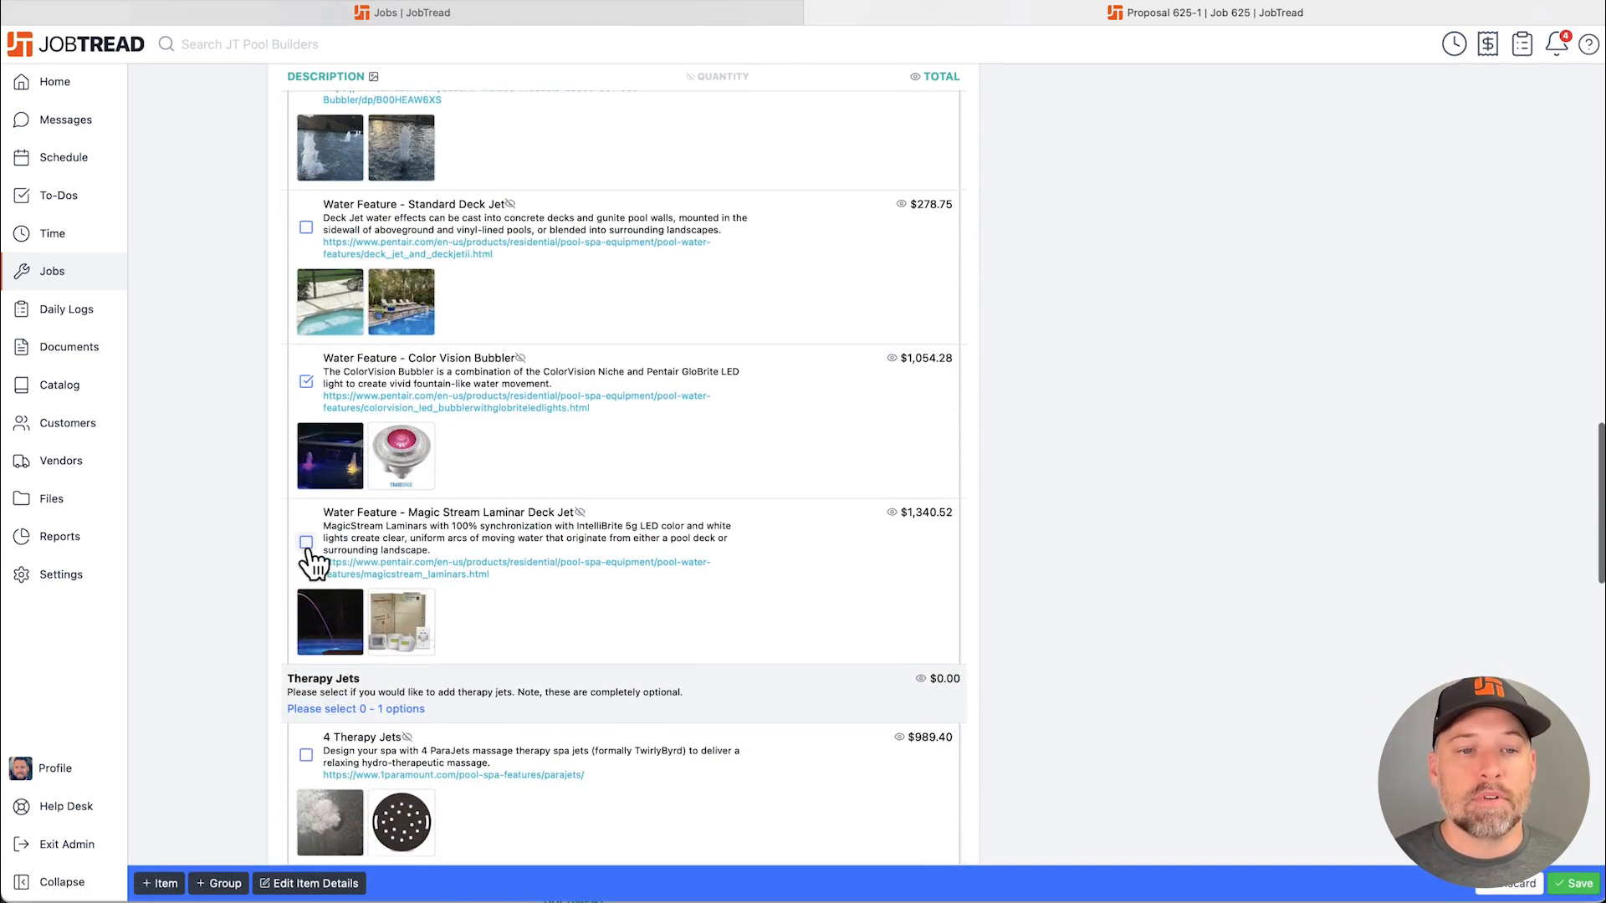
Choose 4 Therapy Jets in the Therapy Jets group, and switch the selection to 8 Therapy Jets
scroll(456, 648, "down", 1)
scroll(467, 657, "down", 3)
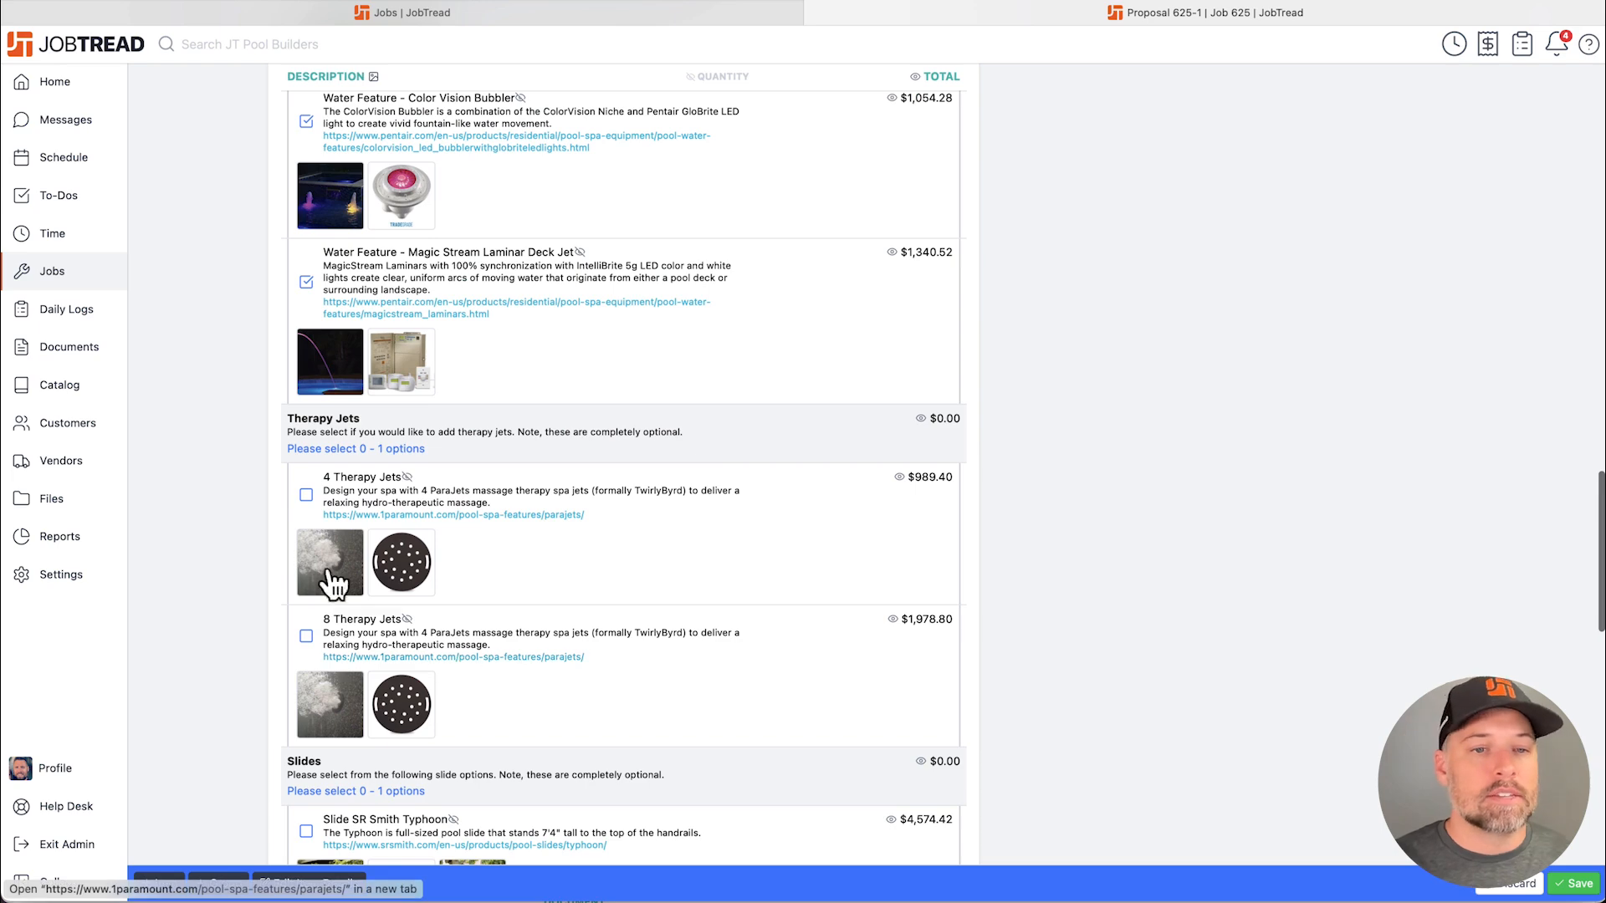
left_click(306, 494)
scroll(416, 629, "down", 2)
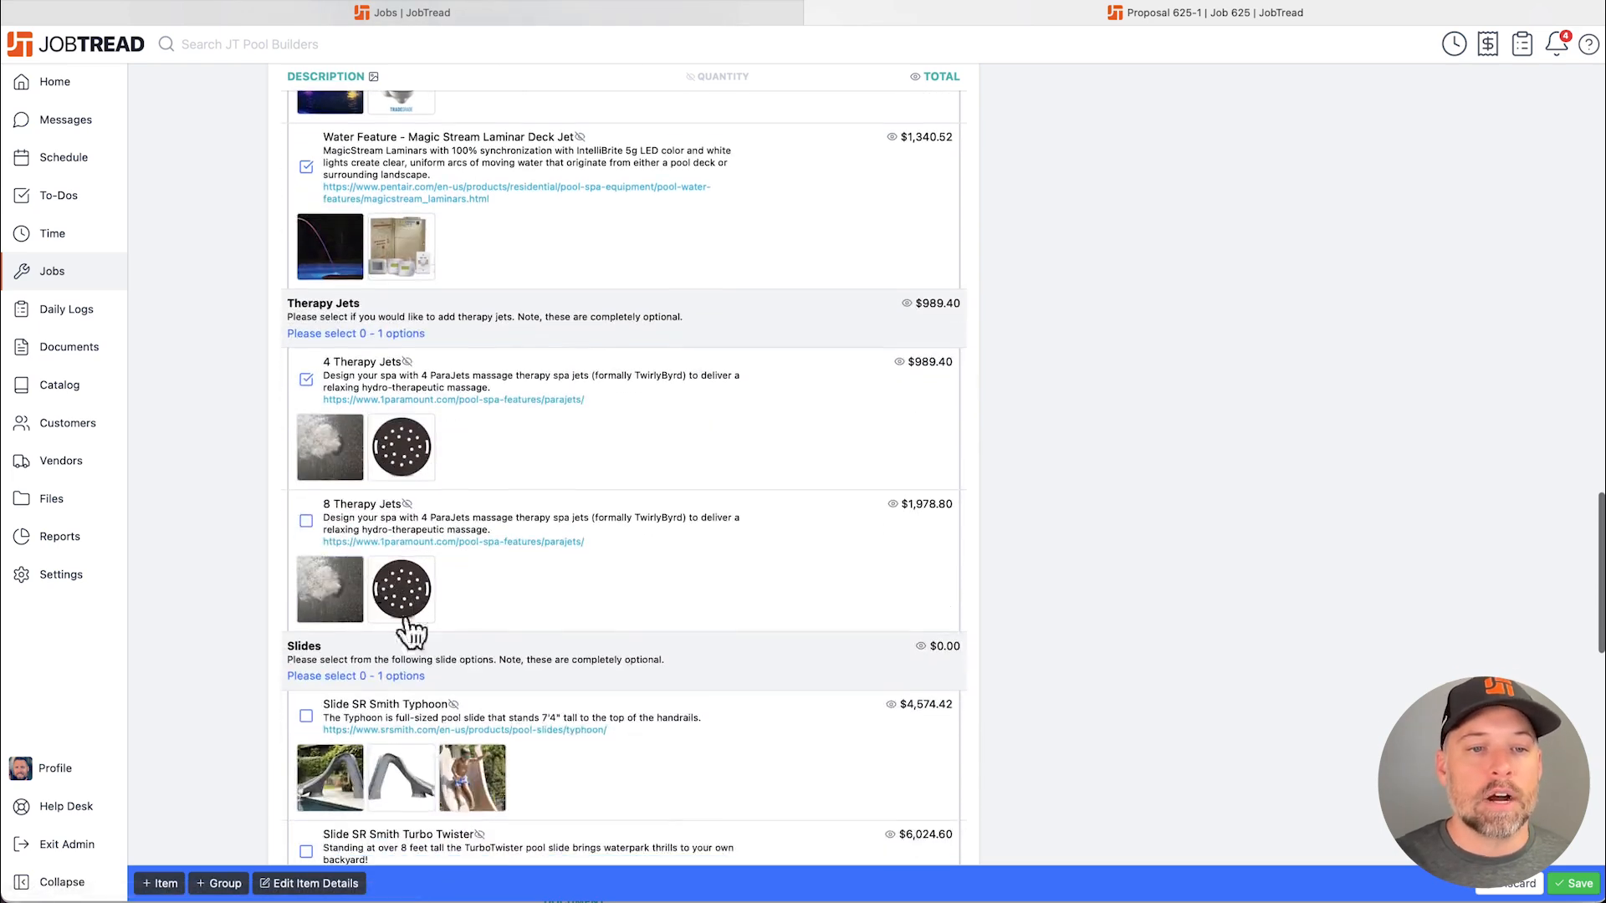
left_click(306, 521)
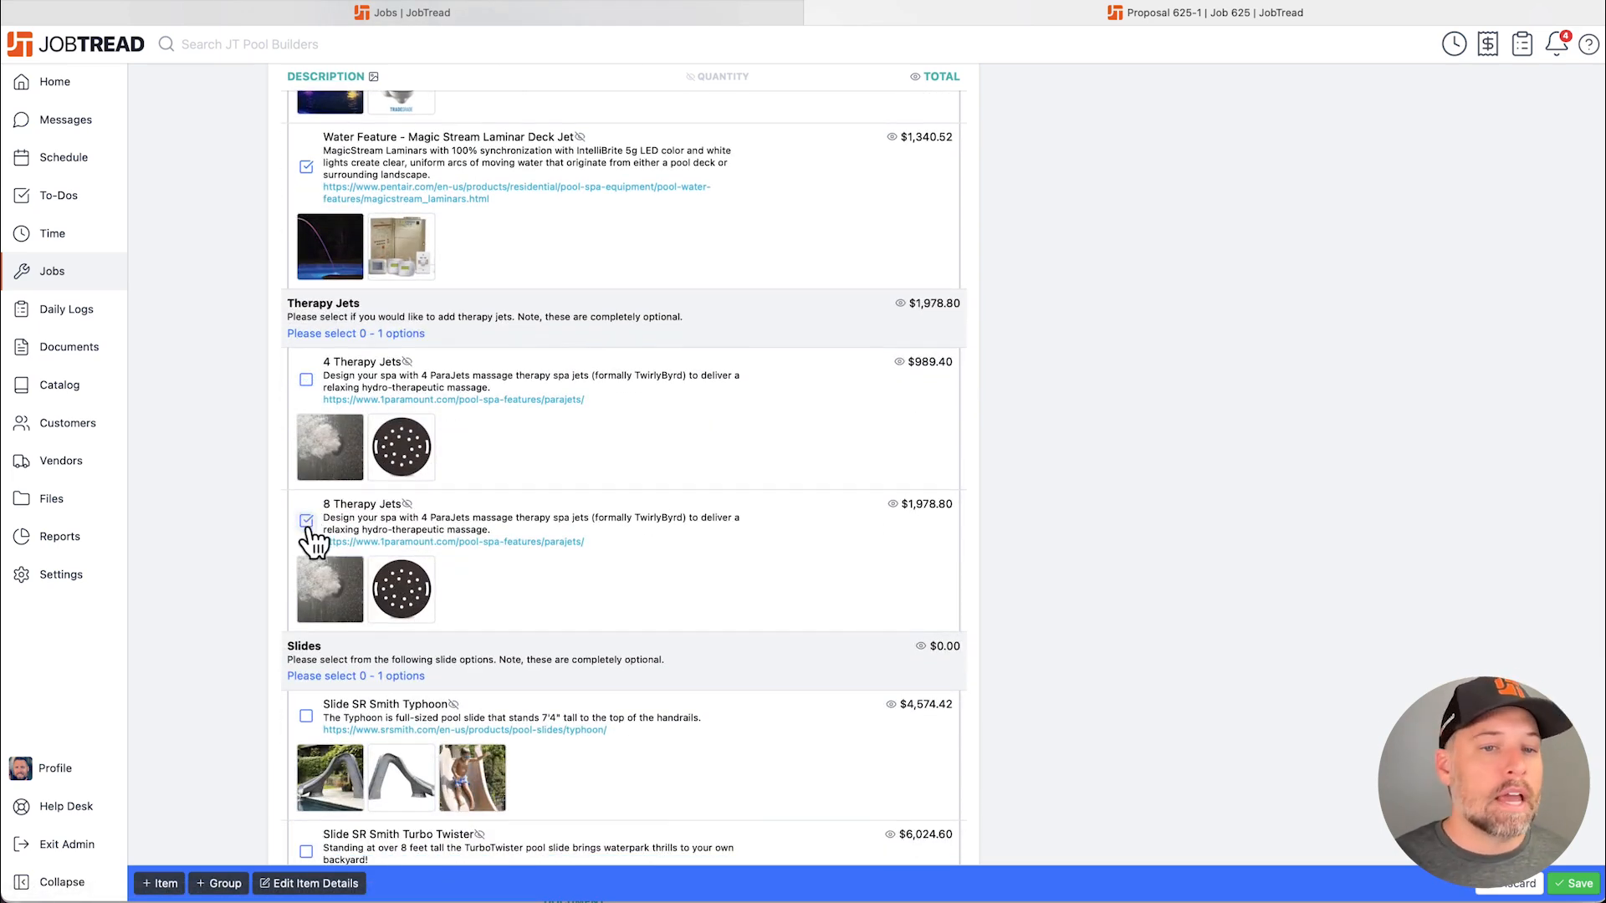
Select the Slide SR Smith Turbo Twister under Slides and the 2 Handrails option under Handrails
scroll(583, 487, "down", 3)
scroll(583, 490, "down", 4)
left_click(306, 262)
left_click(306, 623)
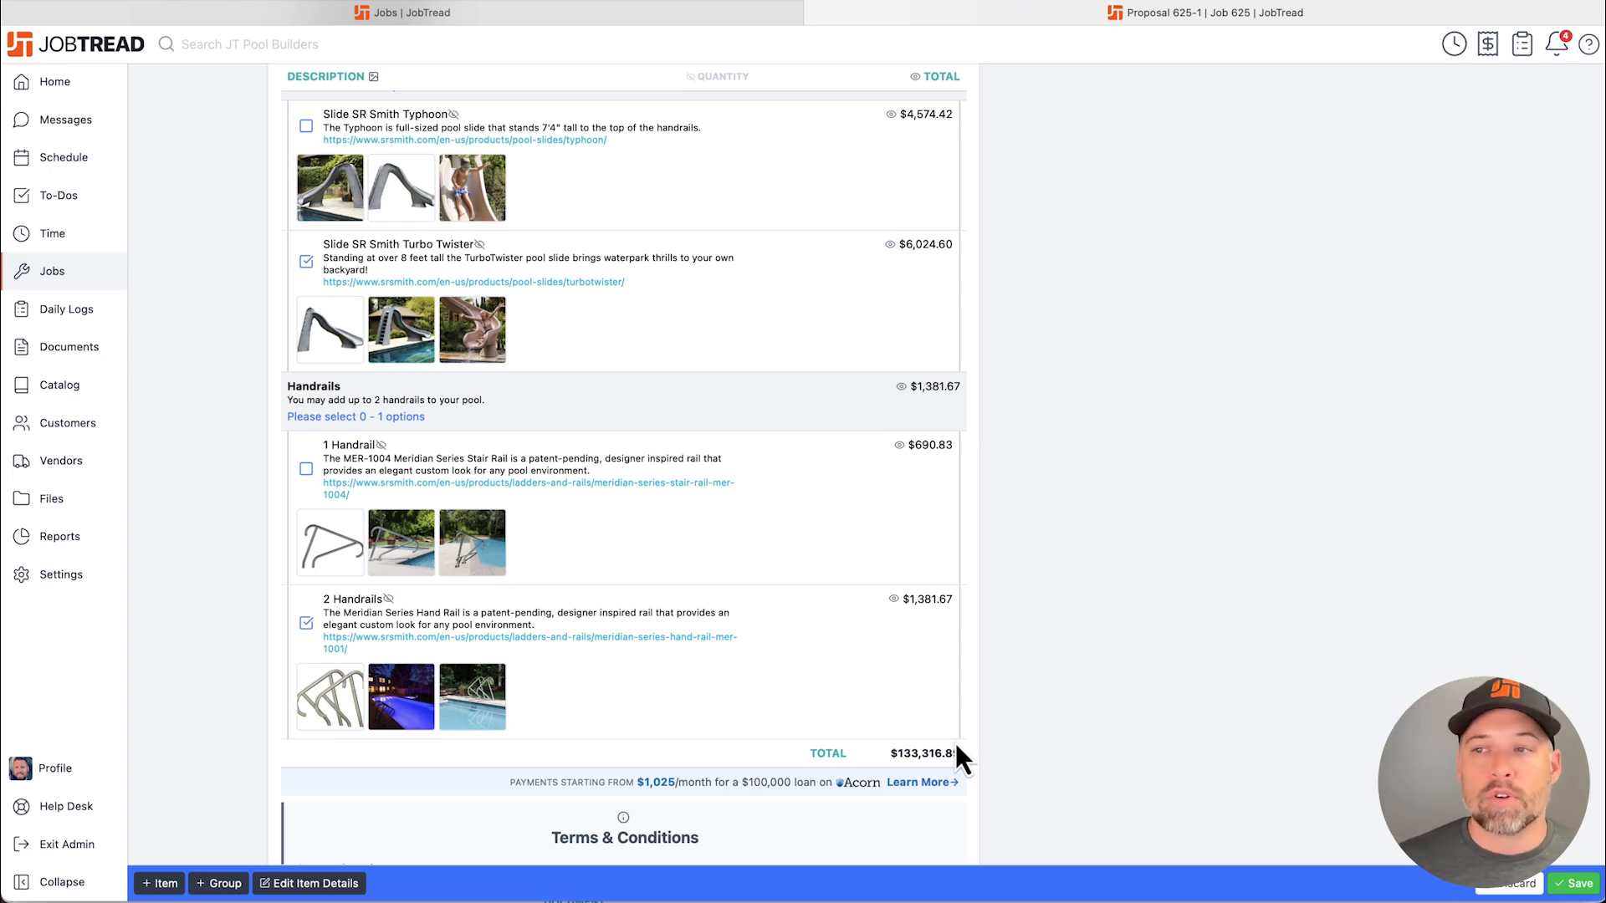
Check the proposal's terms and signature block, save it, and send it to the customer contact with signature required
scroll(956, 740, "down", 4)
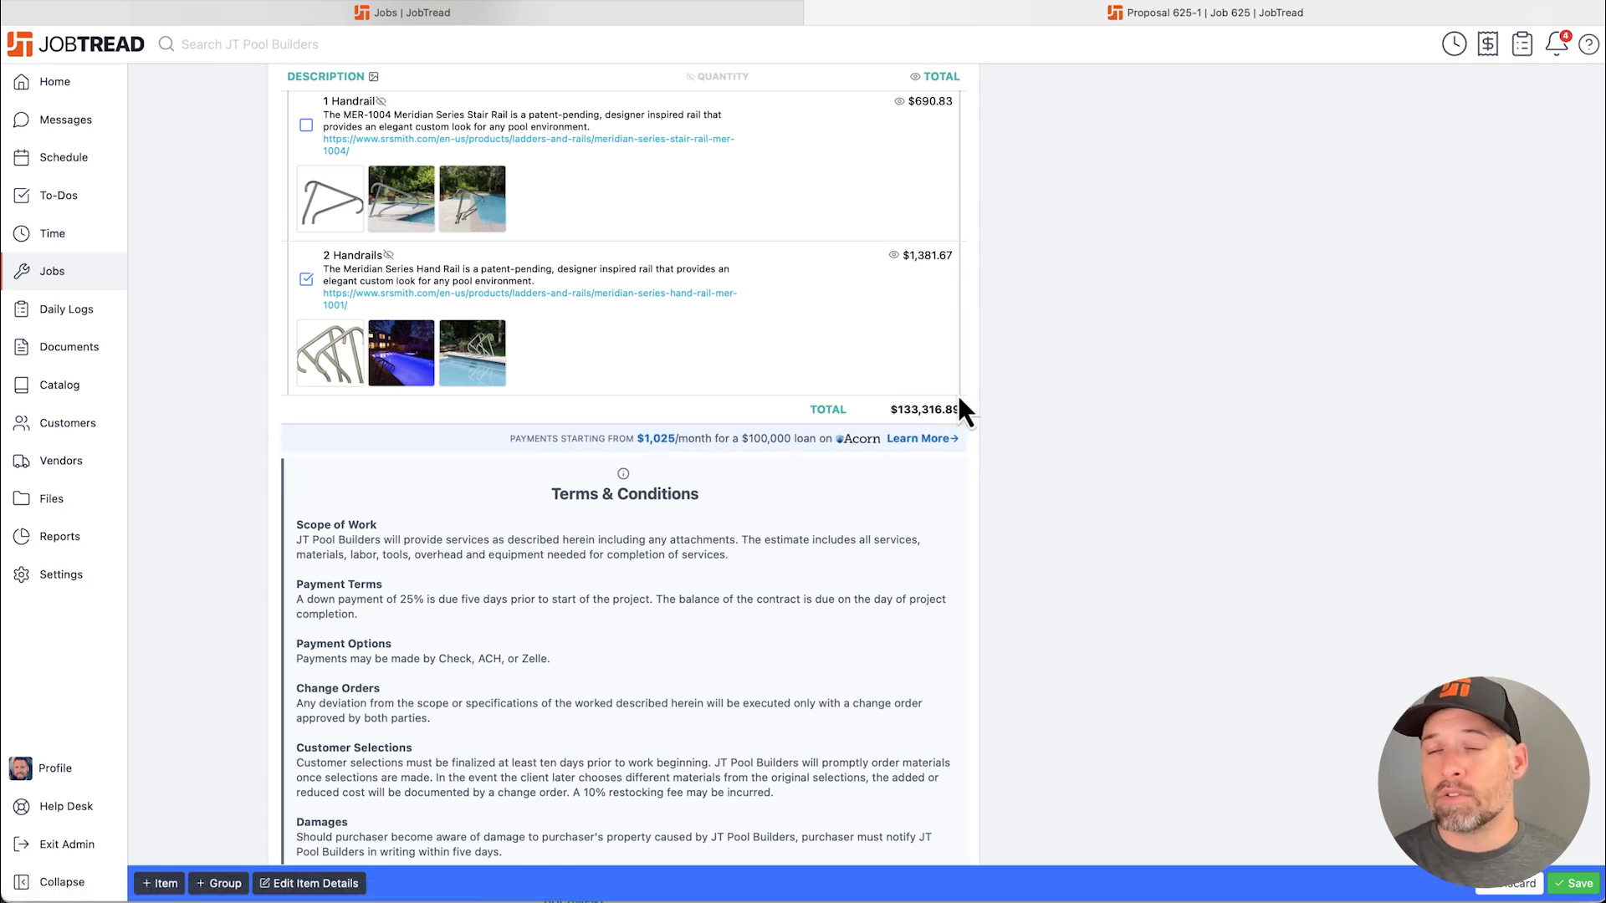
scroll(1062, 577, "down", 5)
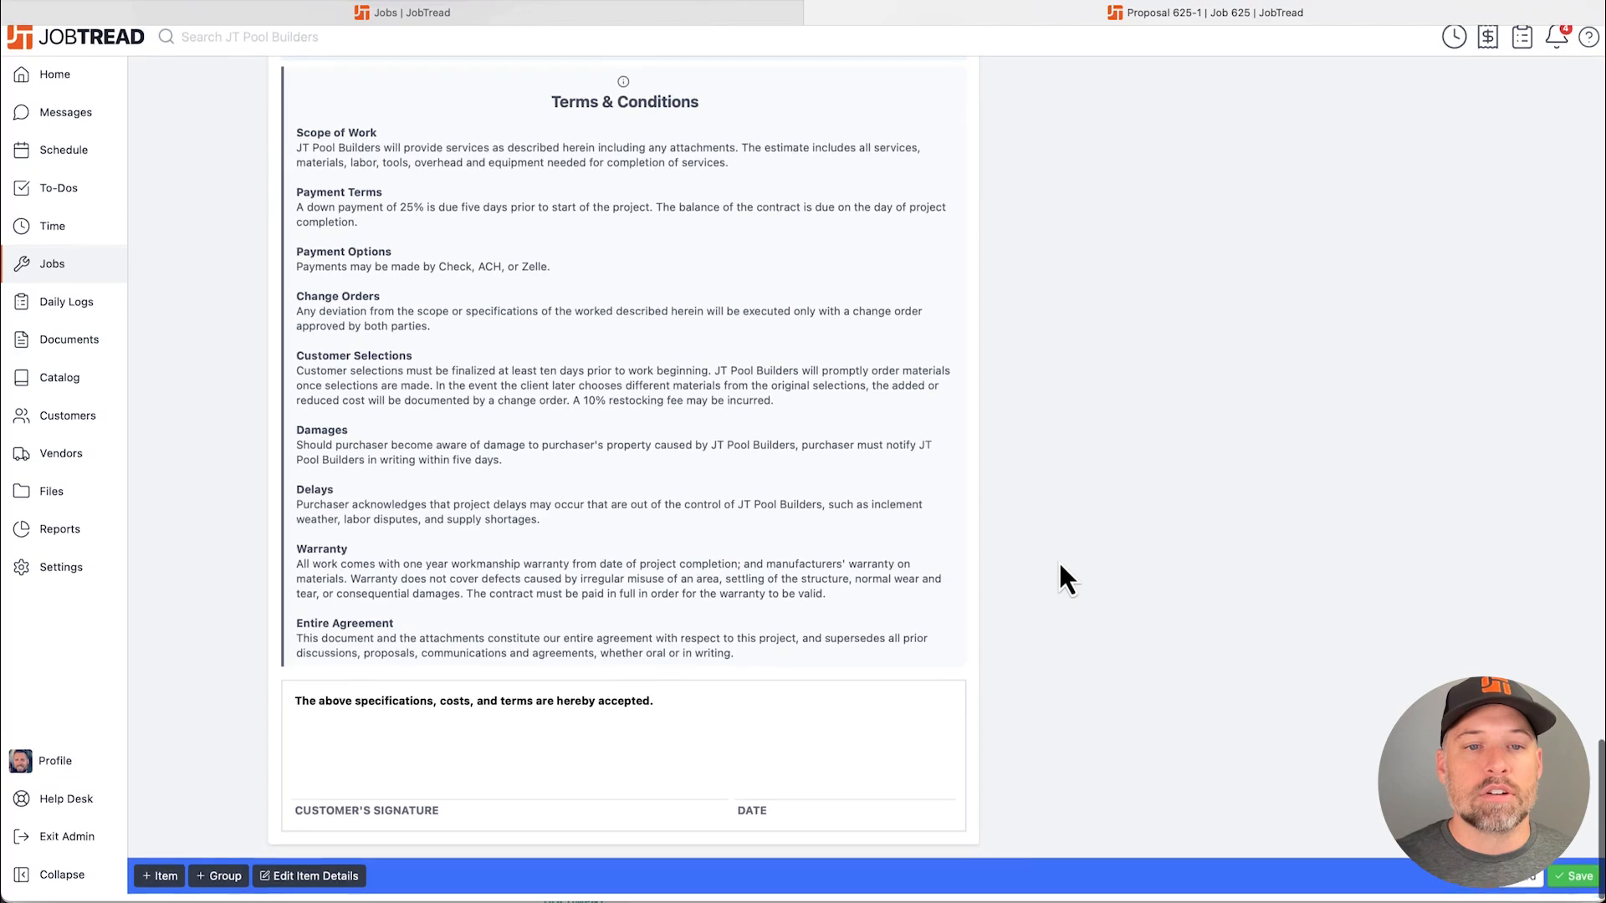
scroll(1060, 577, "up", 20)
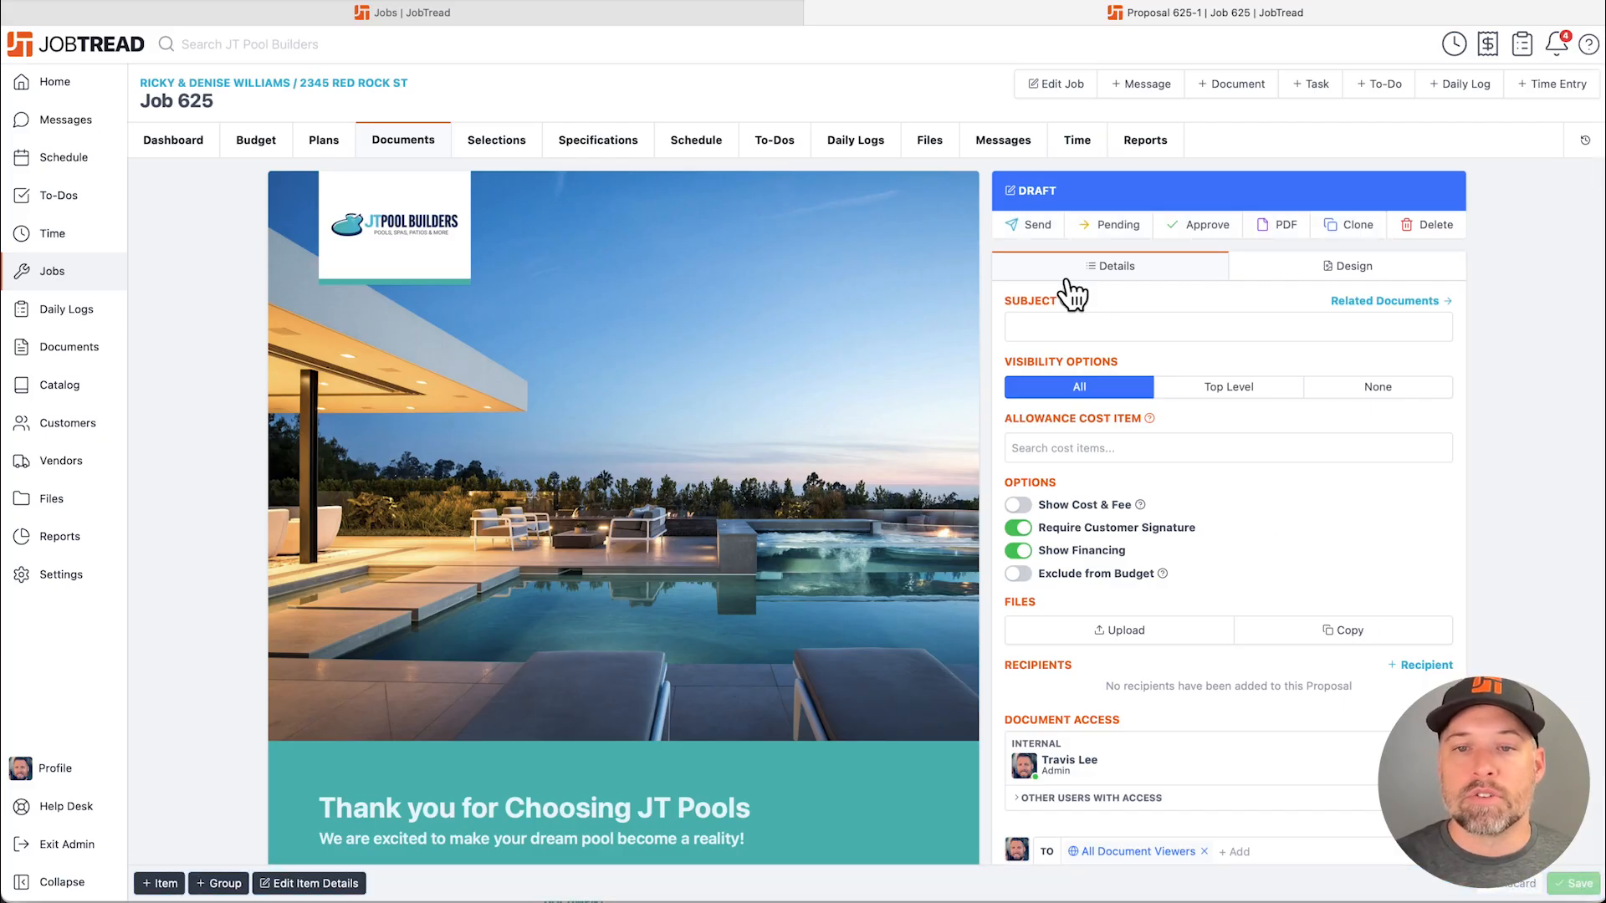
left_click(1034, 234)
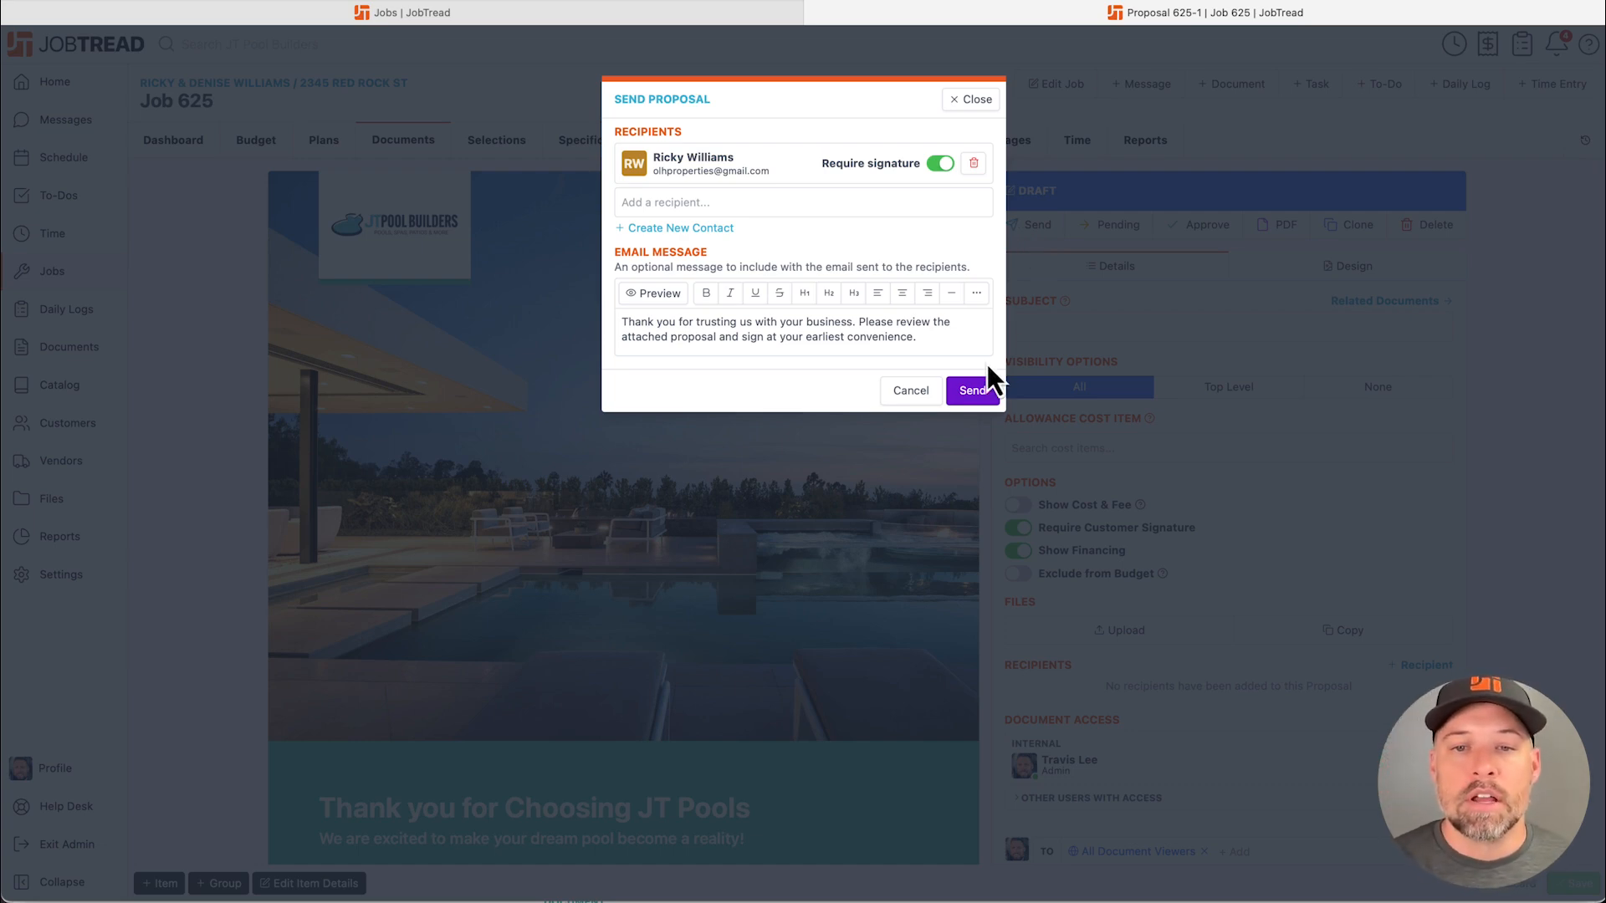
left_click(976, 395)
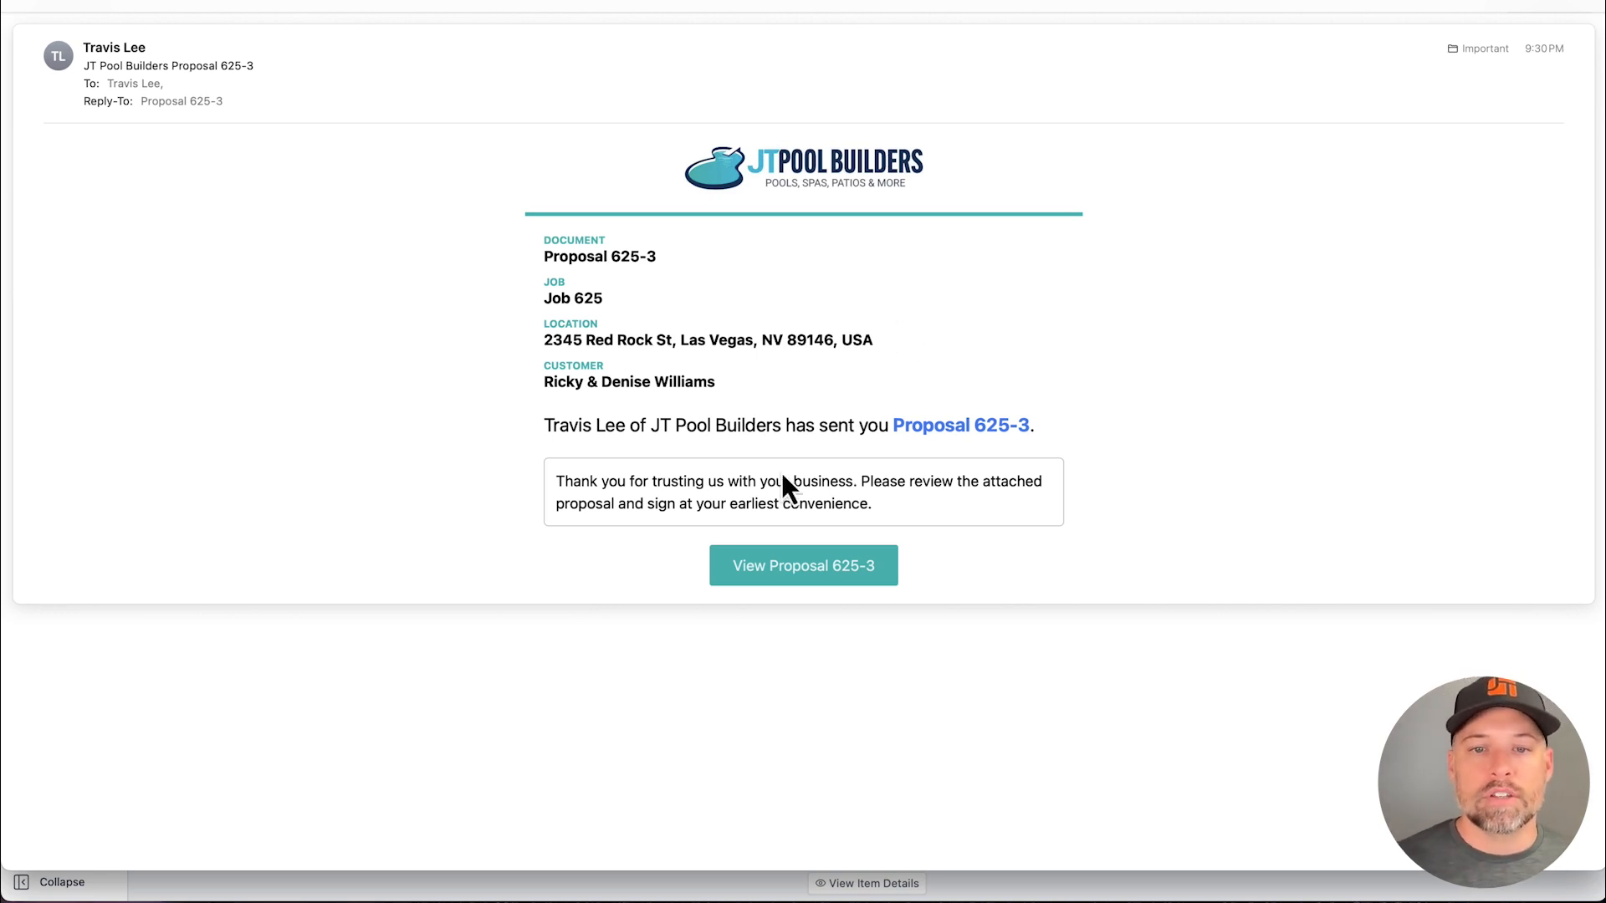
Open the proposal from the customer's email and review its cover page, line items and selected options in the customer portal
left_click(830, 571)
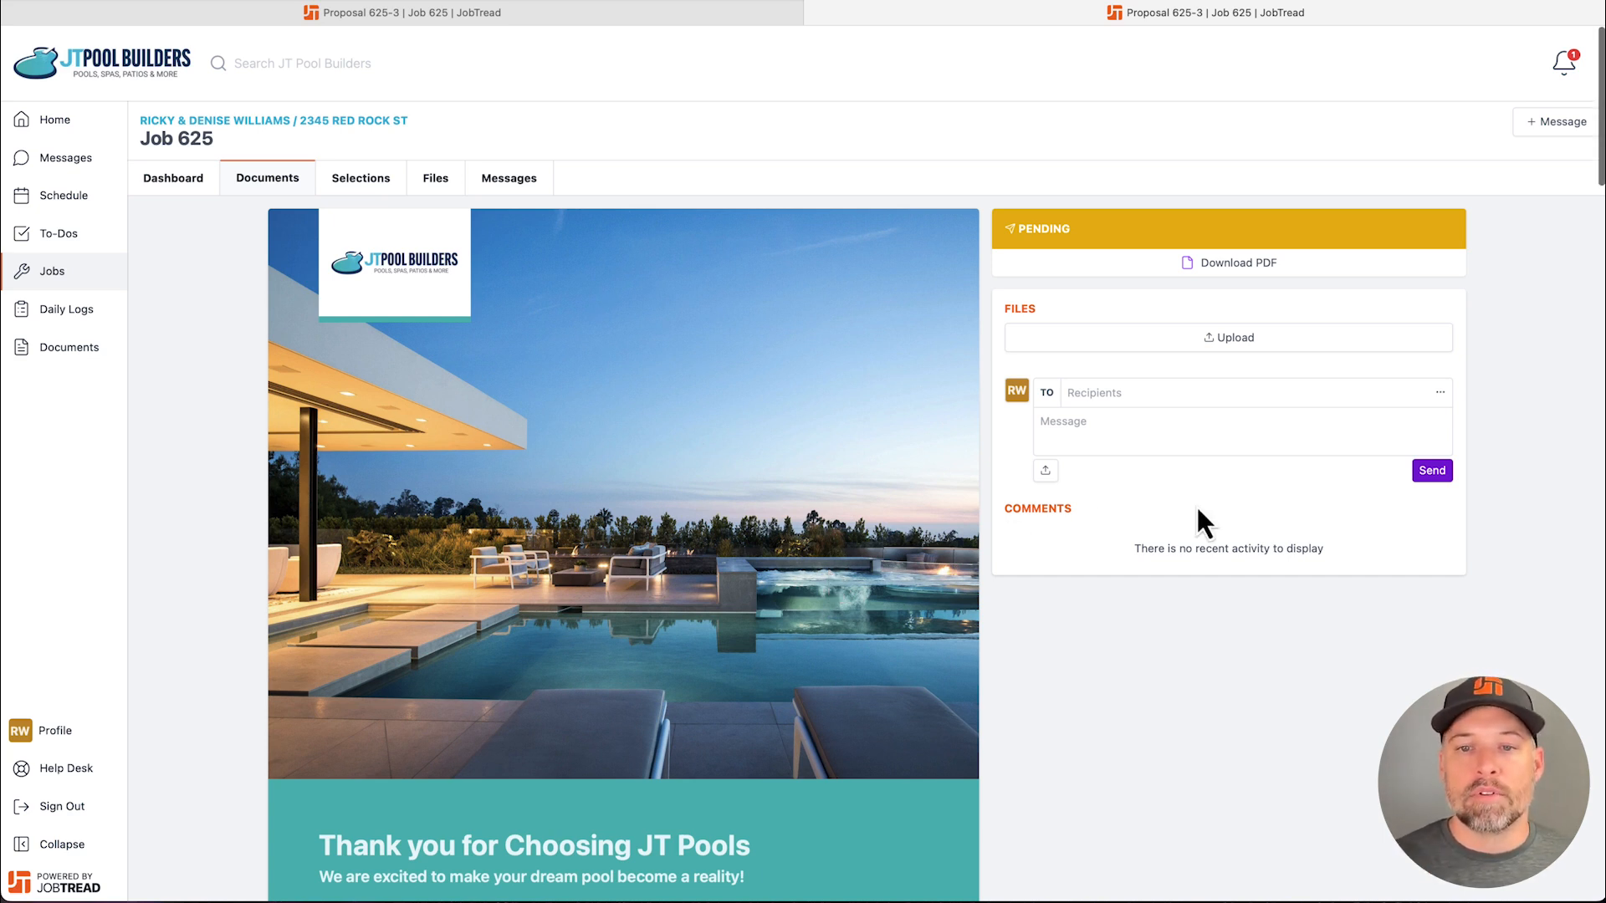
scroll(1196, 504, "down", 1)
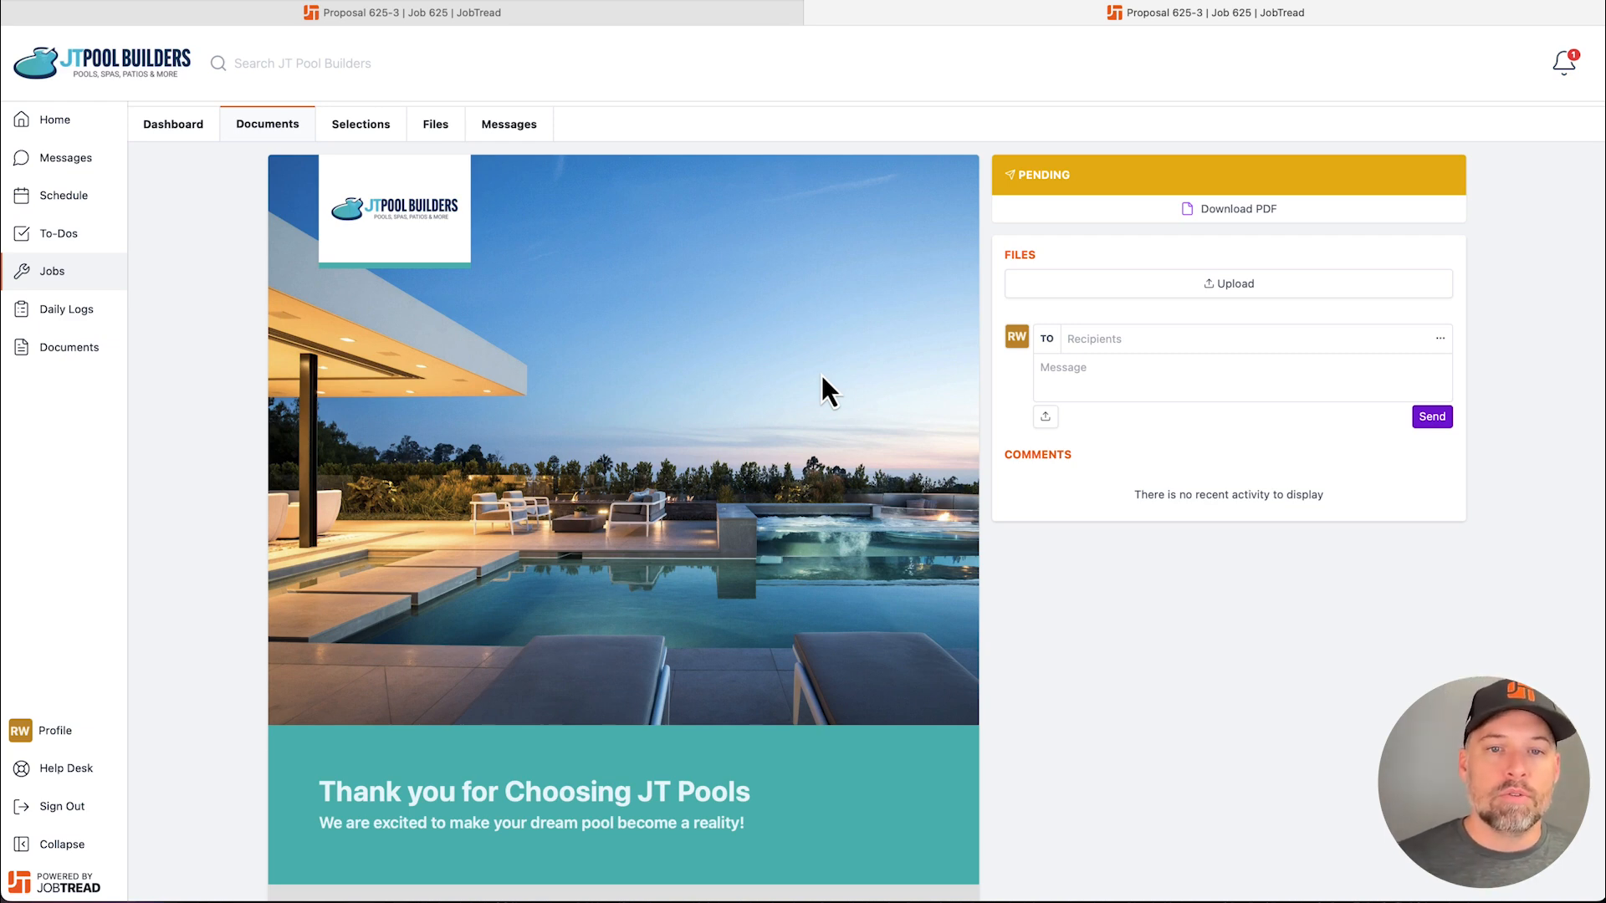
scroll(821, 376, "down", 6)
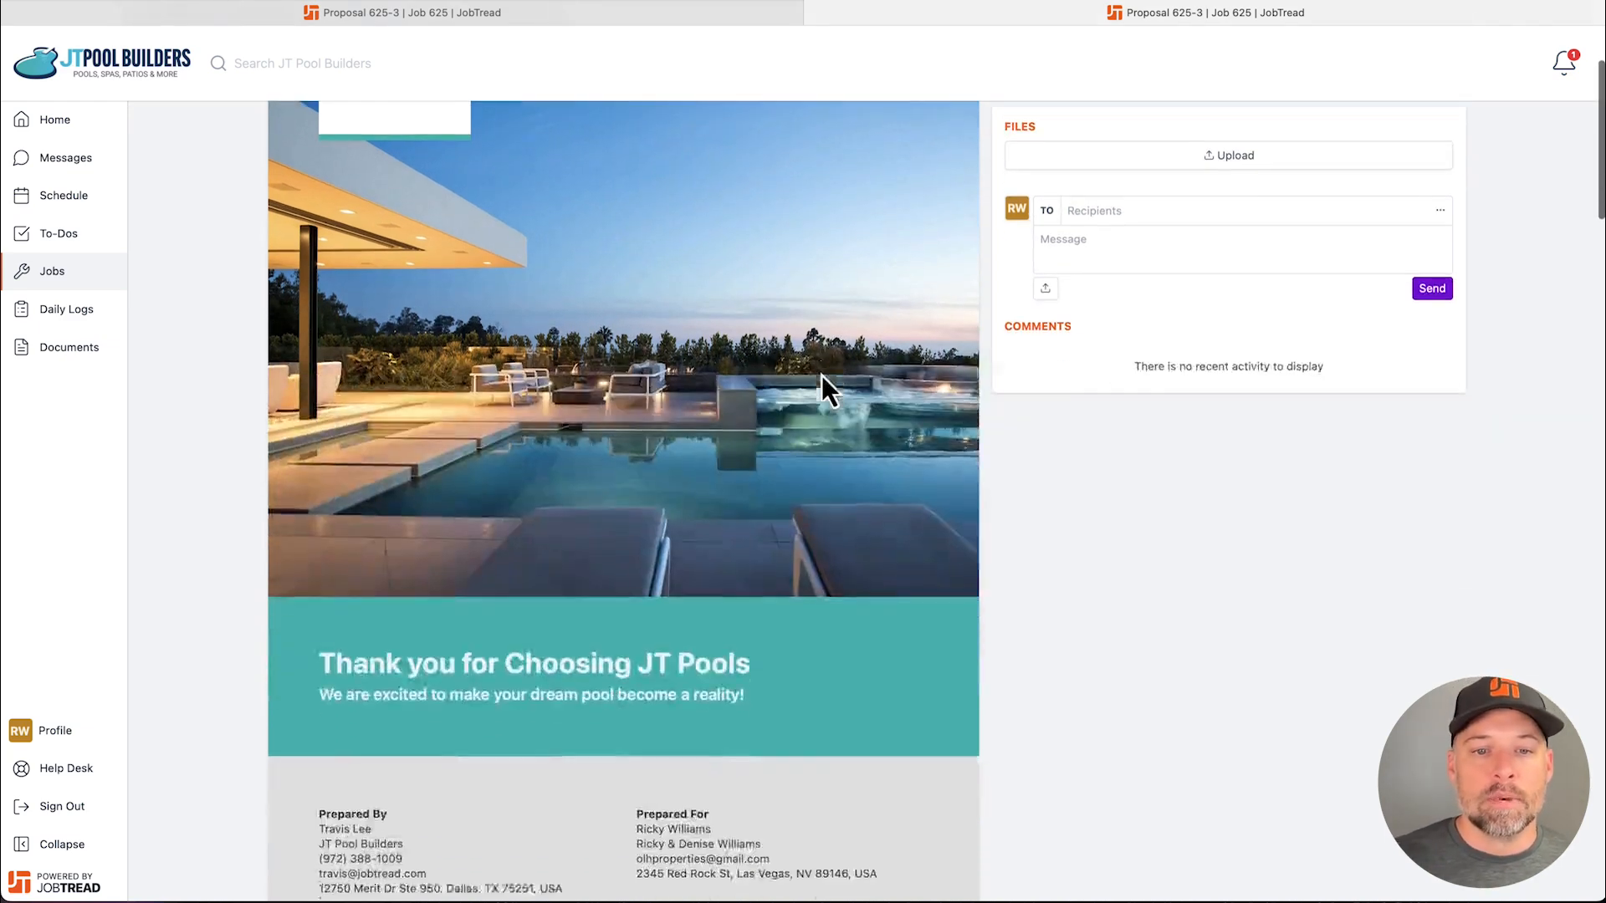
scroll(821, 373, "down", 10)
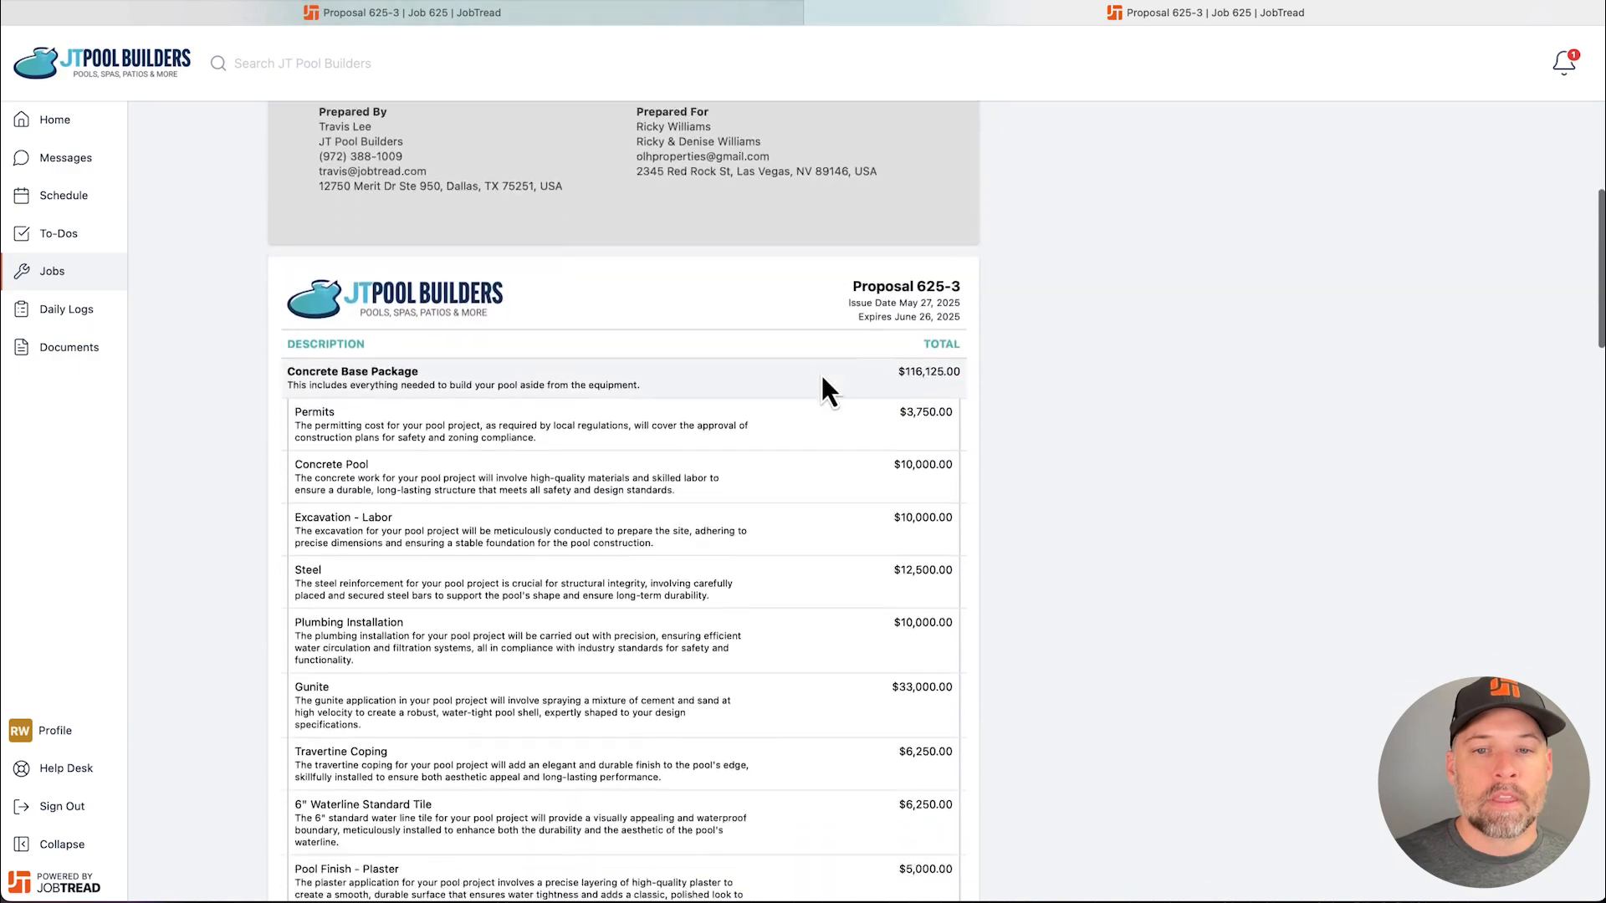
scroll(821, 373, "down", 5)
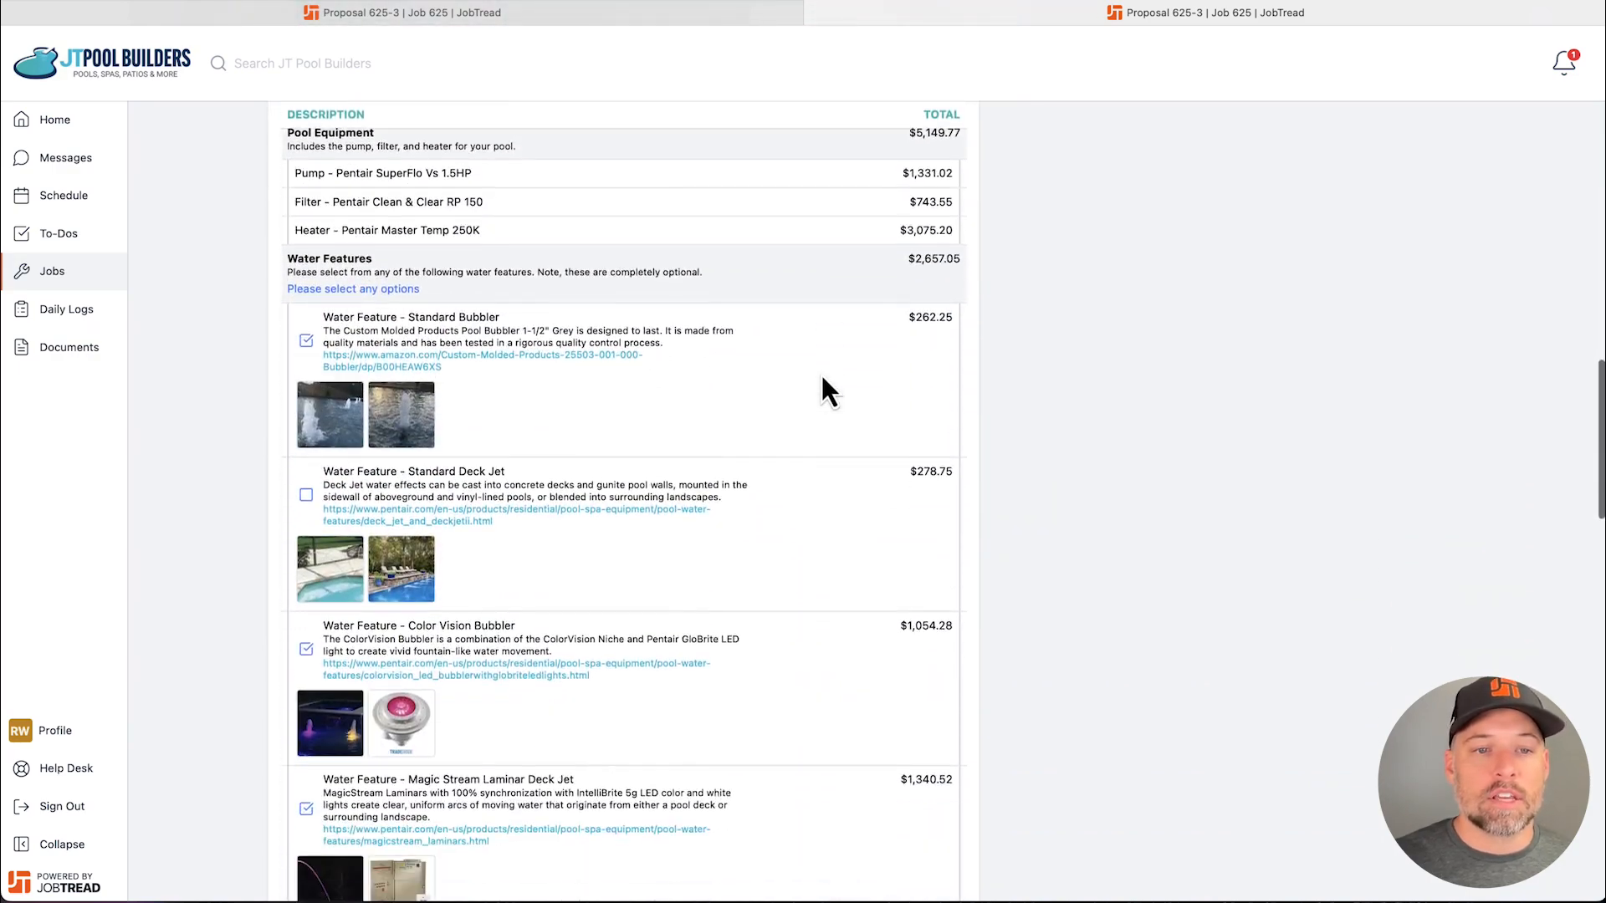
scroll(820, 373, "down", 19)
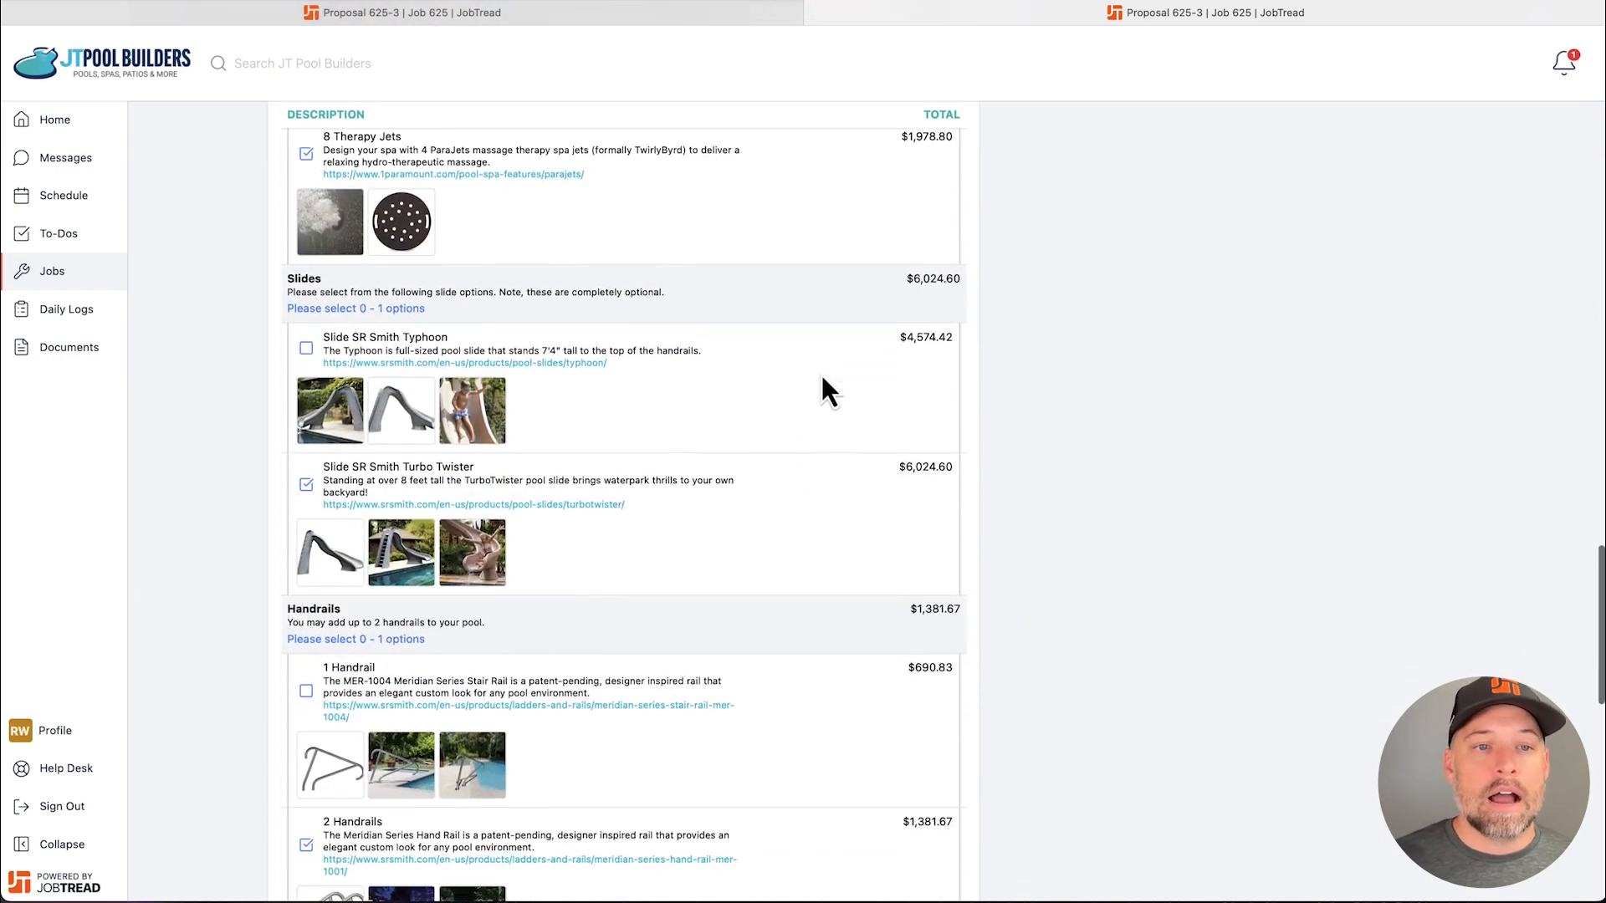
scroll(821, 373, "down", 1)
scroll(821, 373, "up", 2)
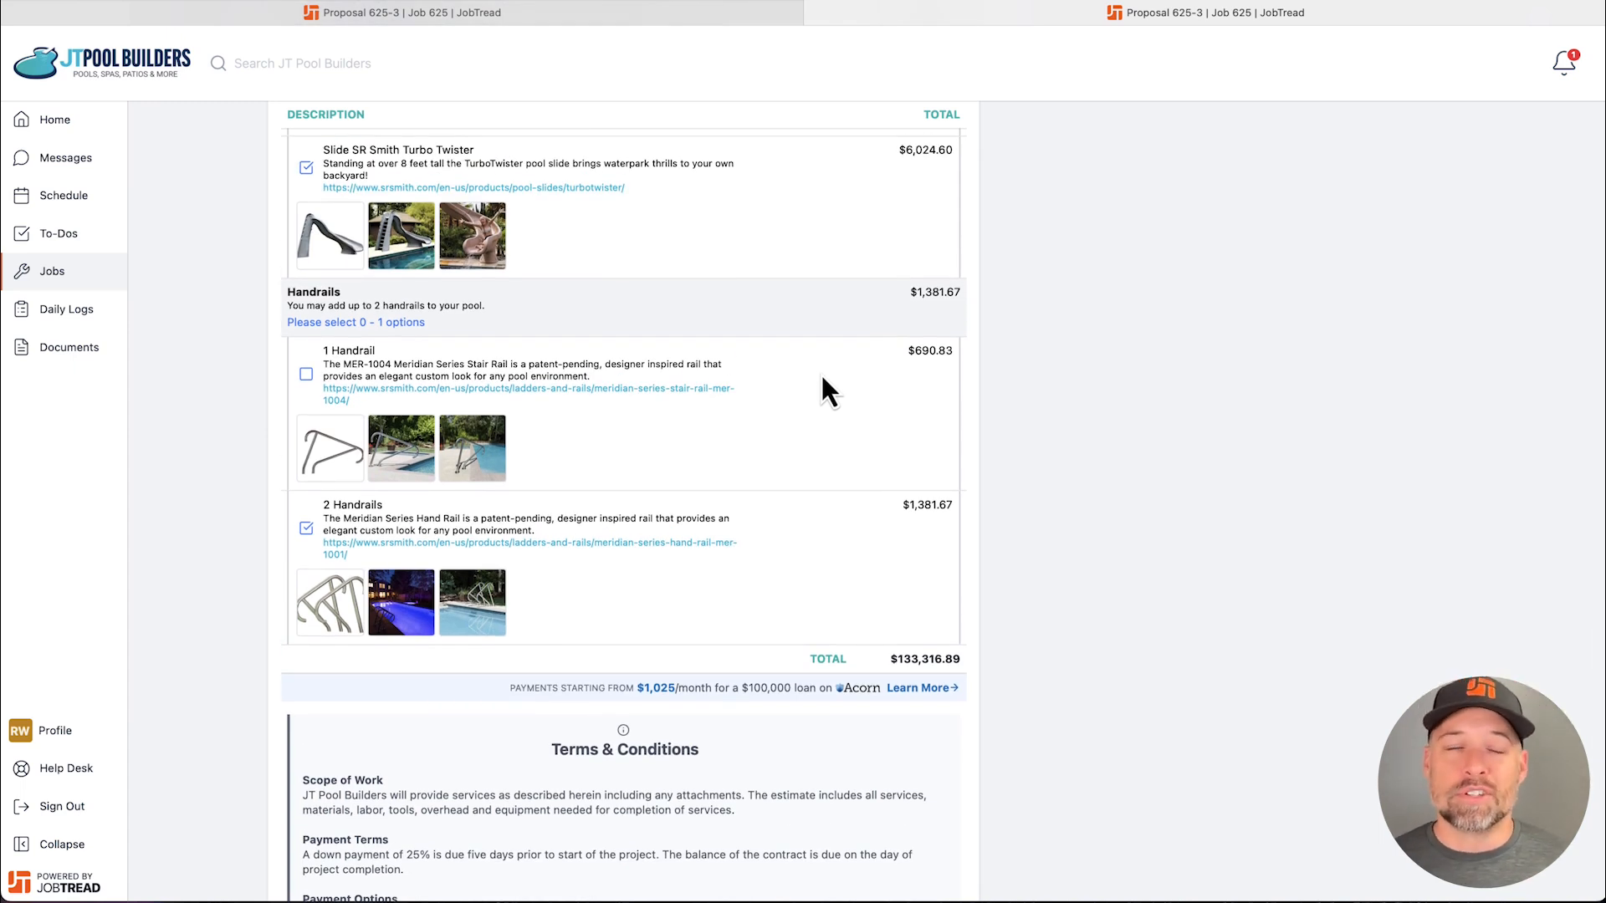
Draw the customer's signature below the Terms & Conditions and approve the proposal
scroll(820, 373, "down", 5)
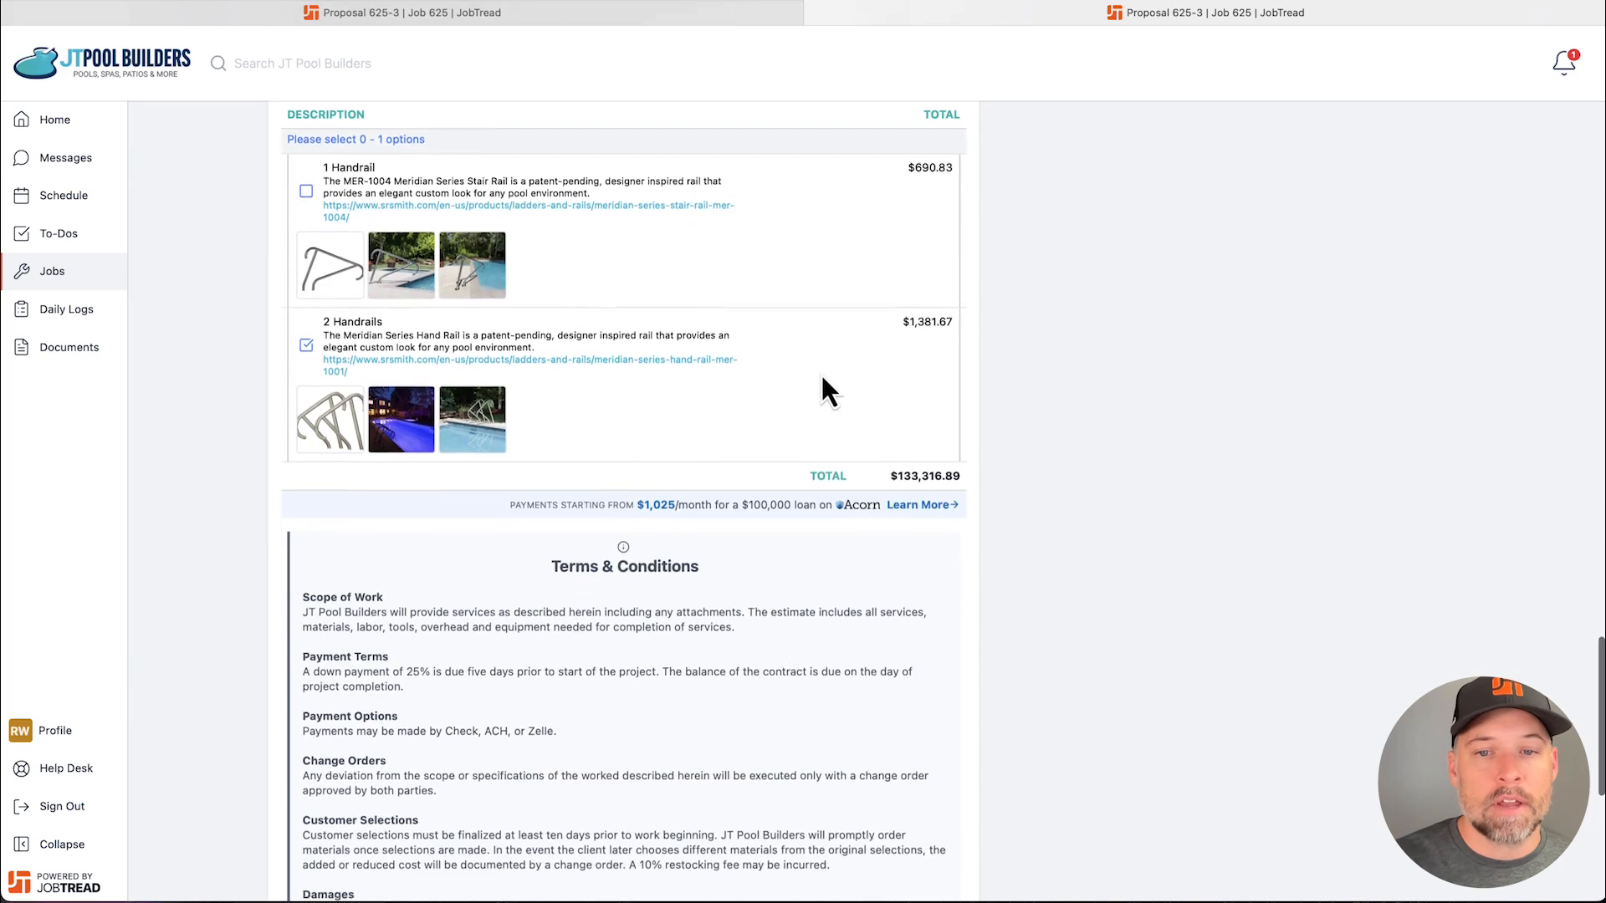
scroll(868, 371, "down", 7)
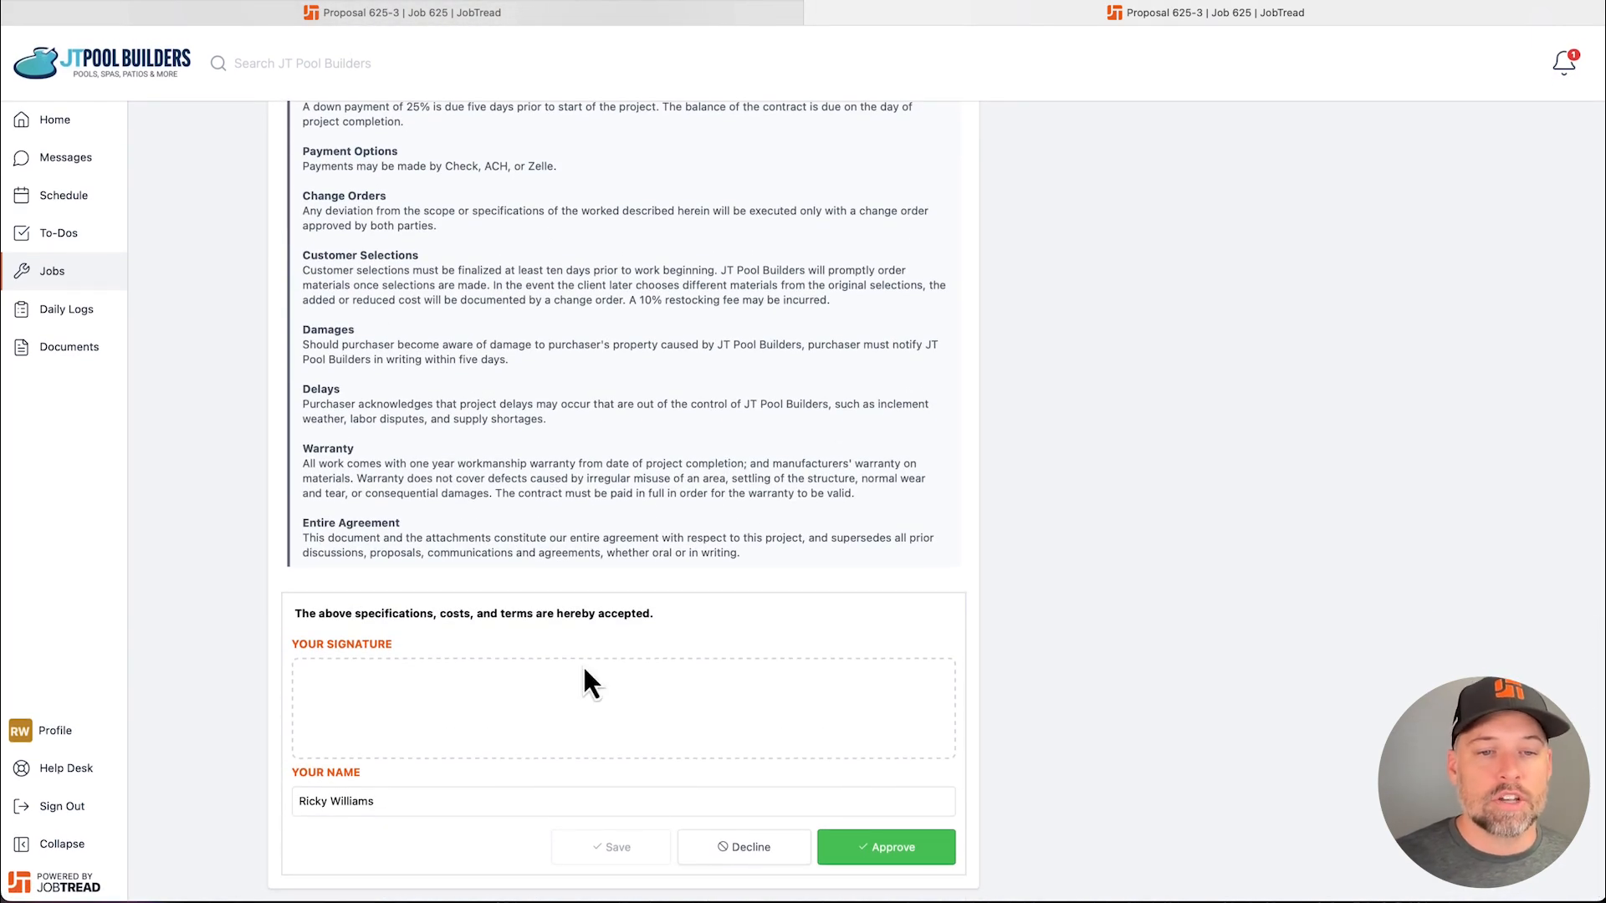
left_click_drag(449, 684, 685, 723)
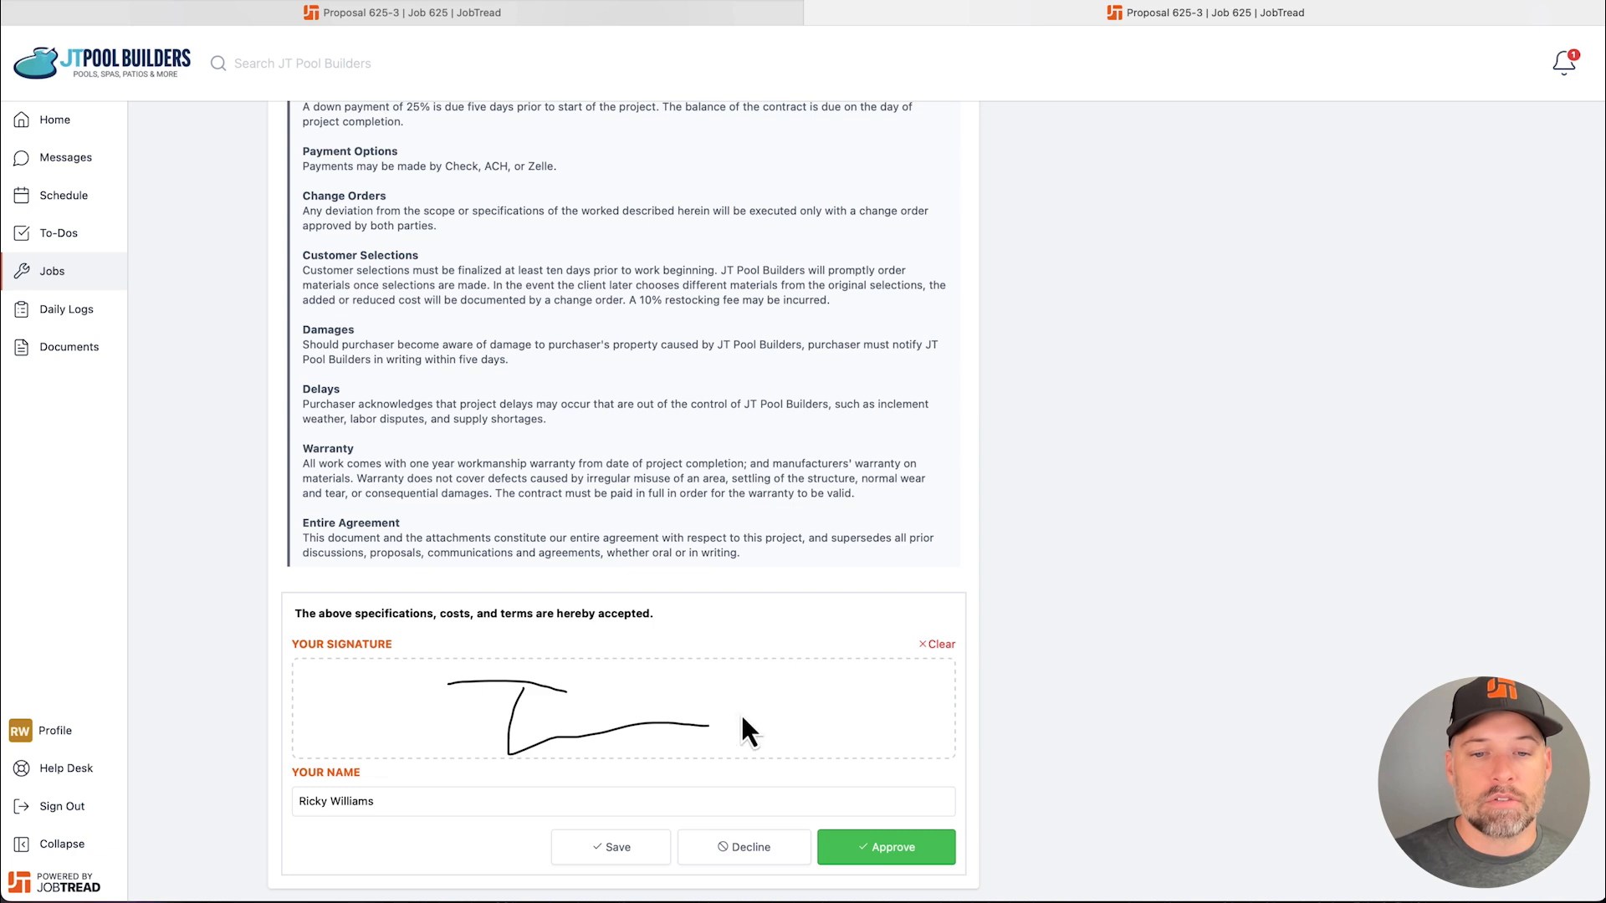
left_click(874, 843)
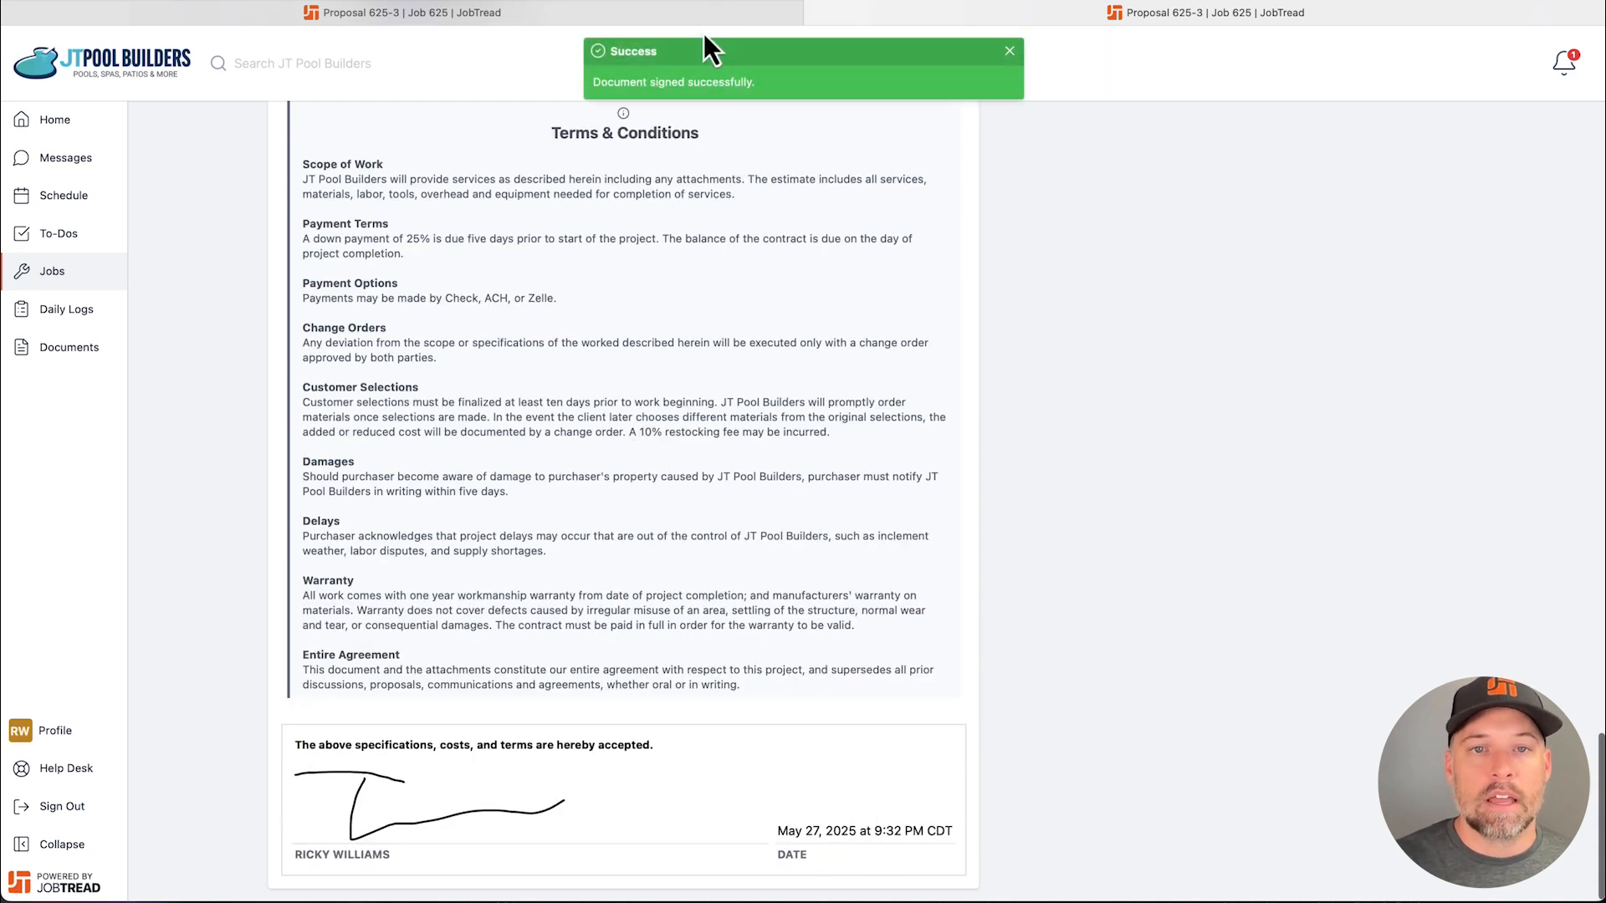
Return to the builder's view of the proposal, refresh it, and check the customer's signature, approval status and activity history
left_click(670, 18)
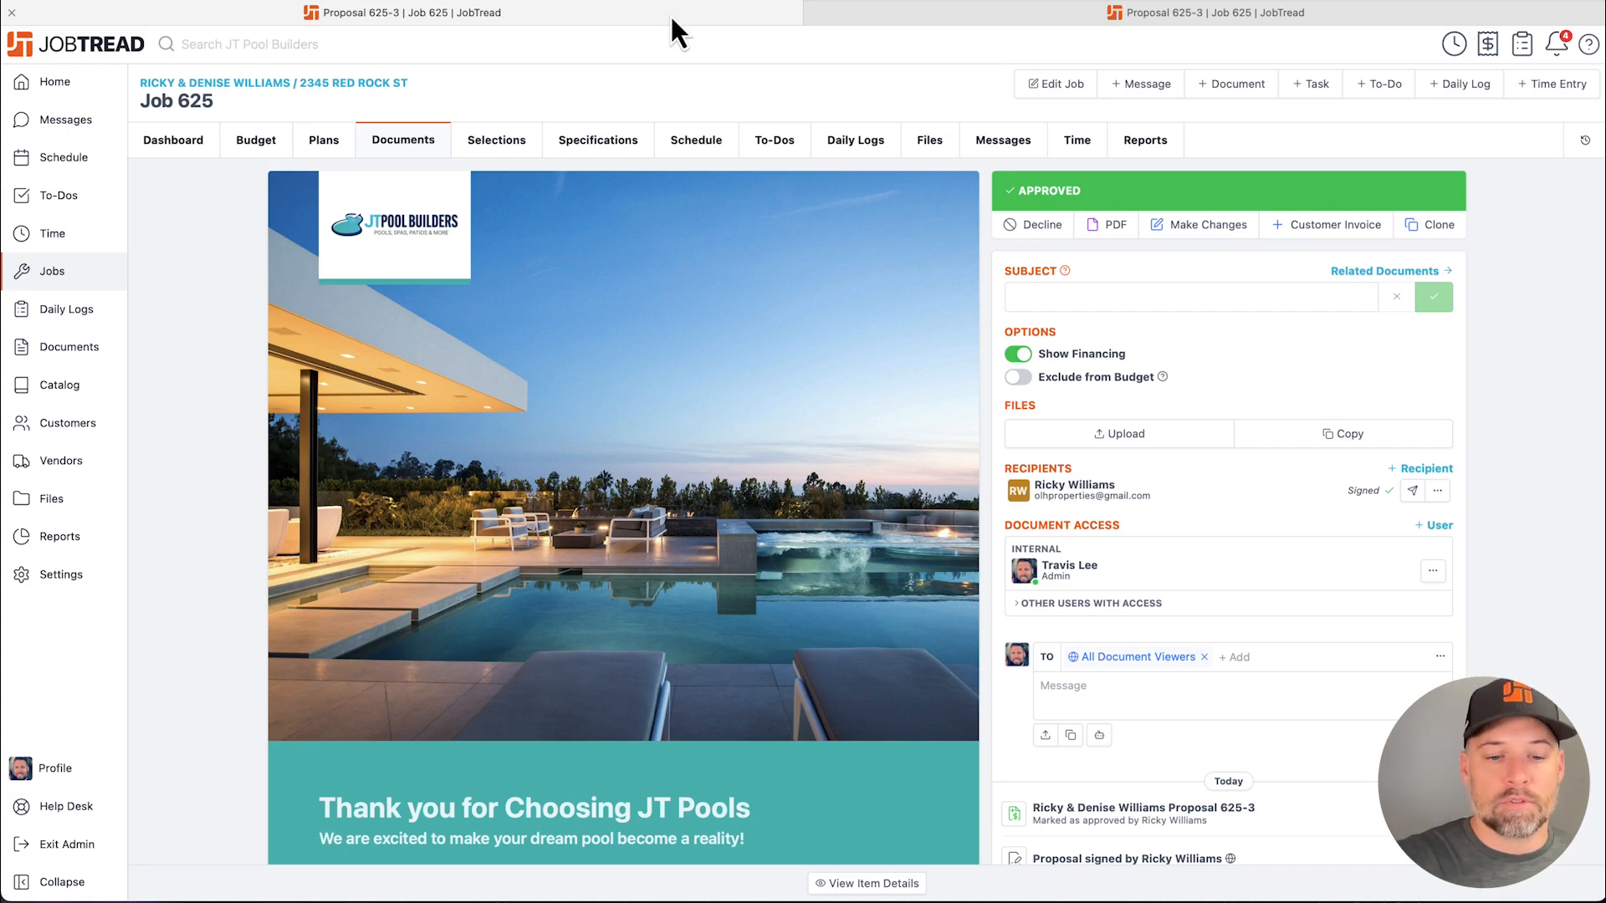
key("super+r")
scroll(908, 308, "down", 20)
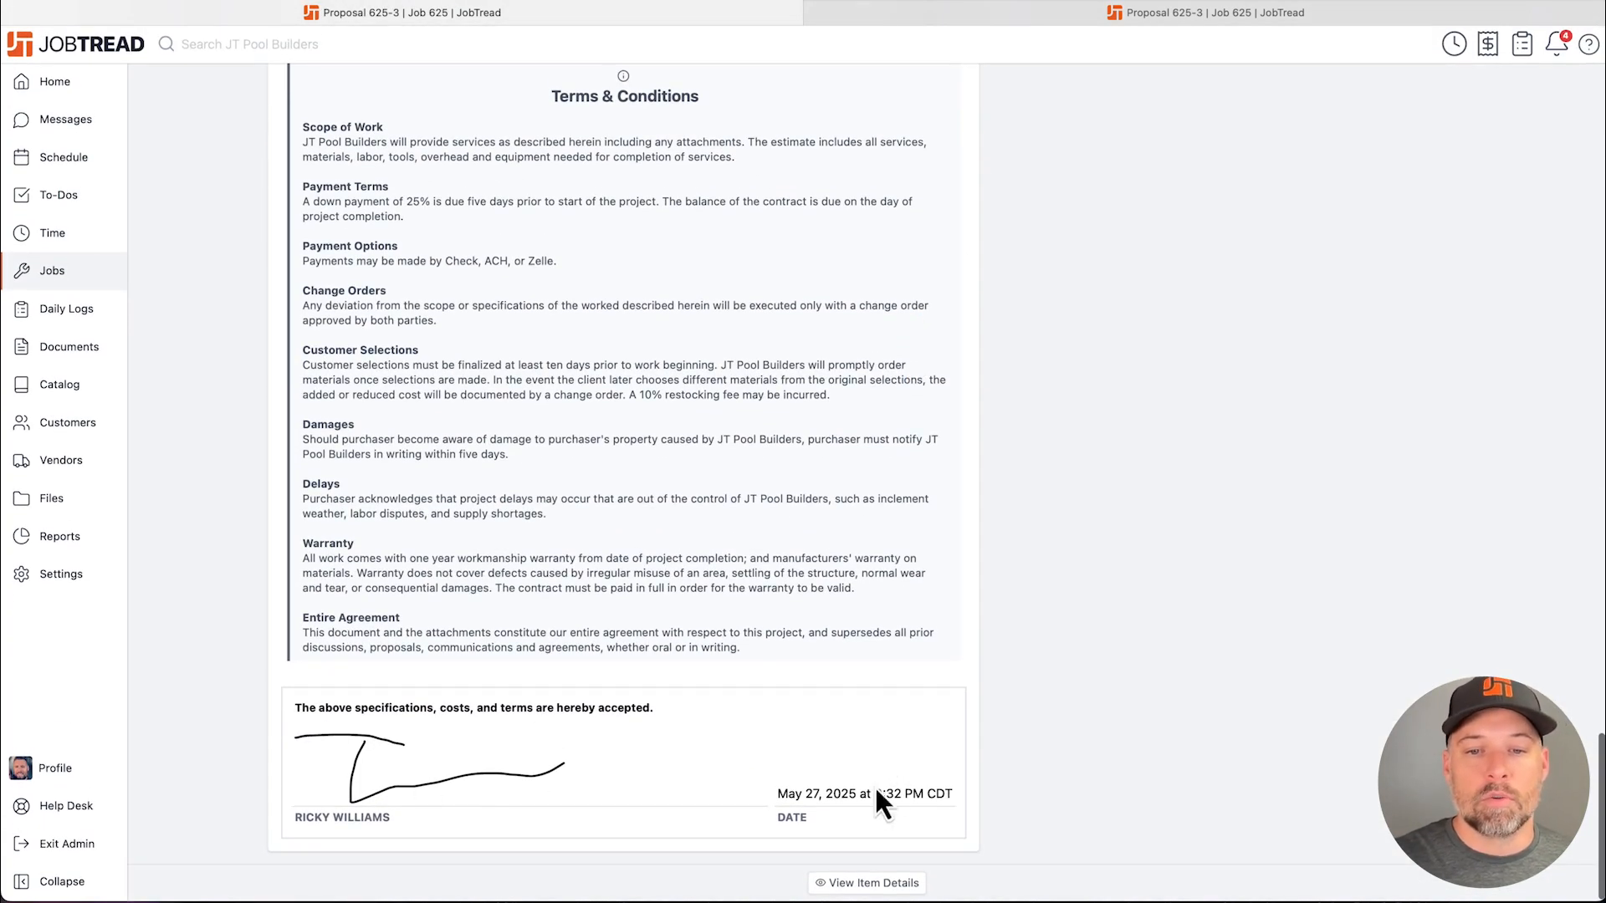
scroll(898, 719, "up", 15)
scroll(898, 708, "up", 15)
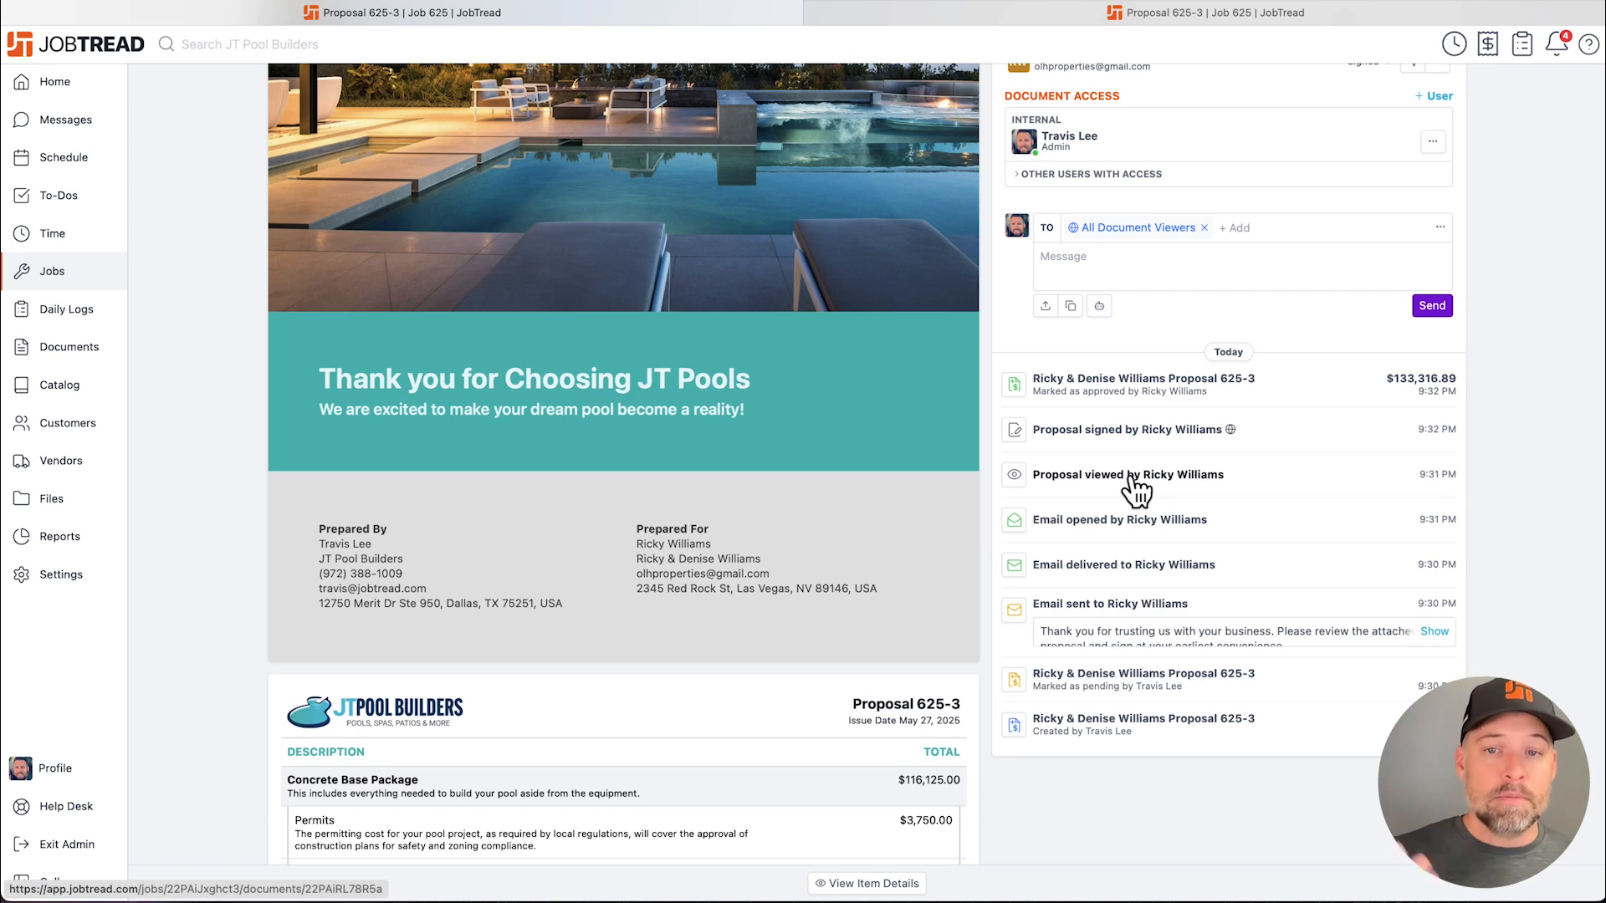
left_click(1111, 446)
scroll(1054, 439, "down", 1)
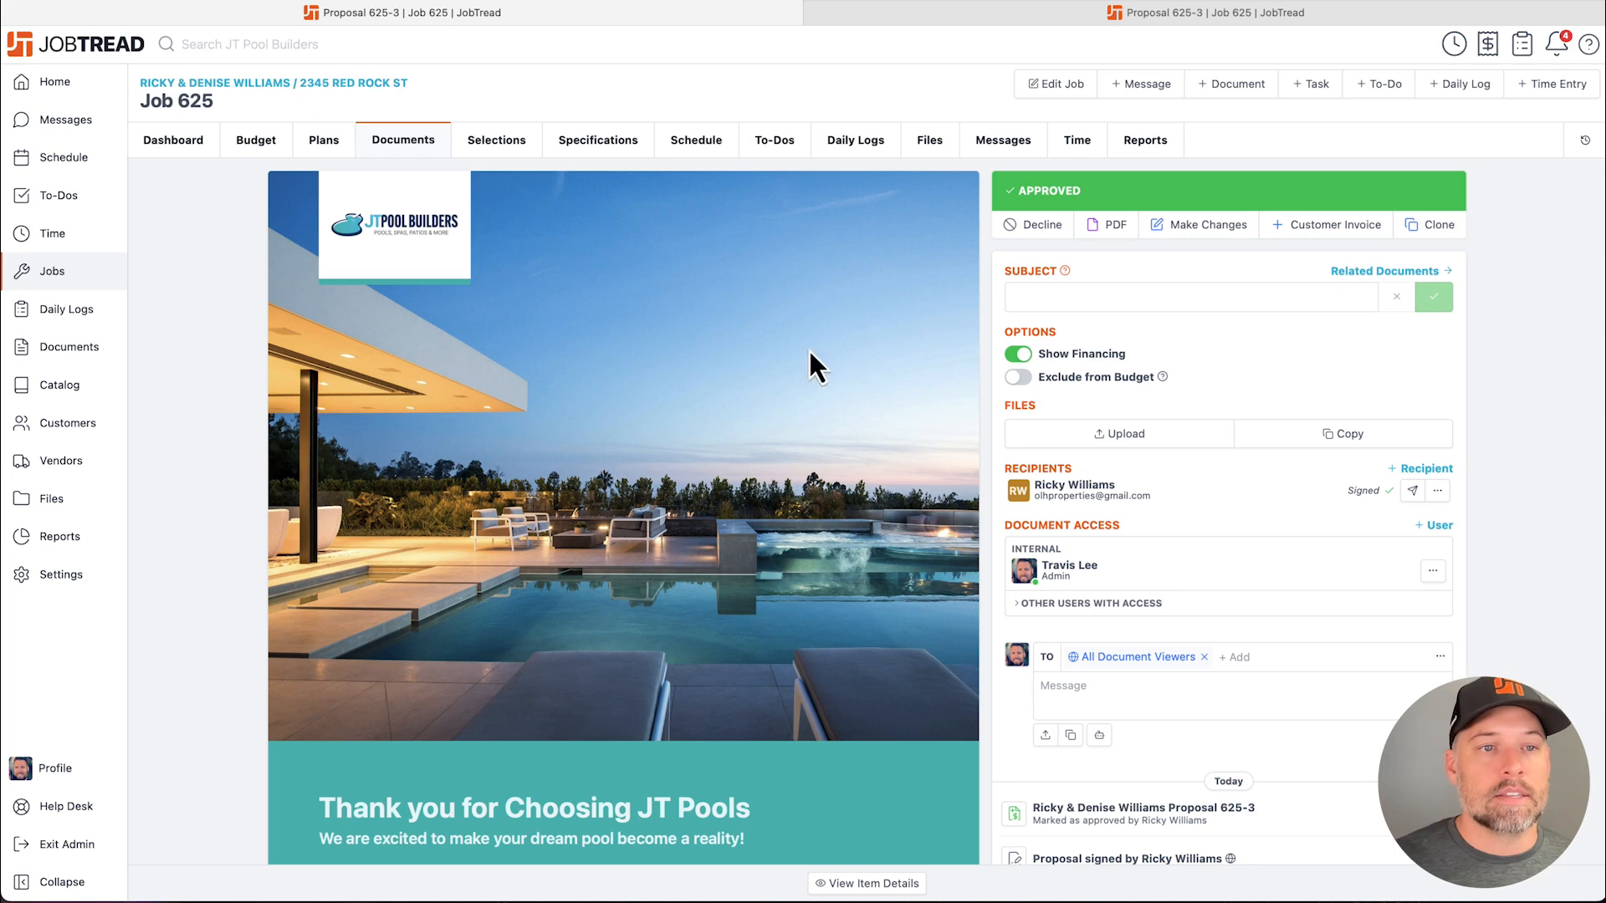
Review the job dashboard's financial summary and the budget's estimating, costing, invoicing and profit columns
left_click(193, 143)
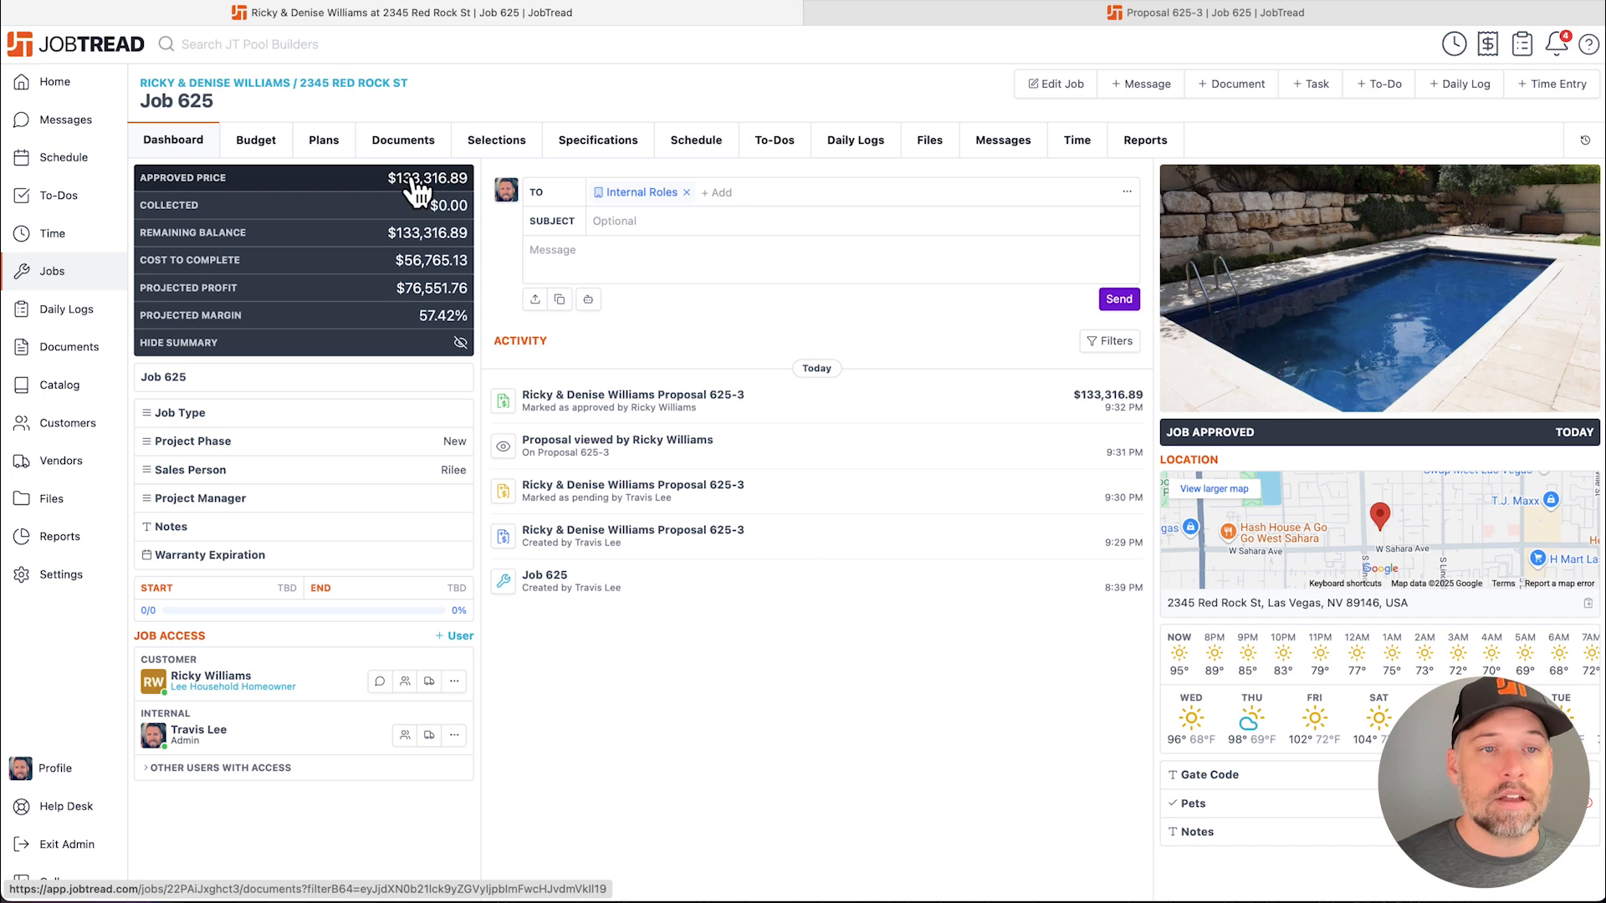
left_click(276, 142)
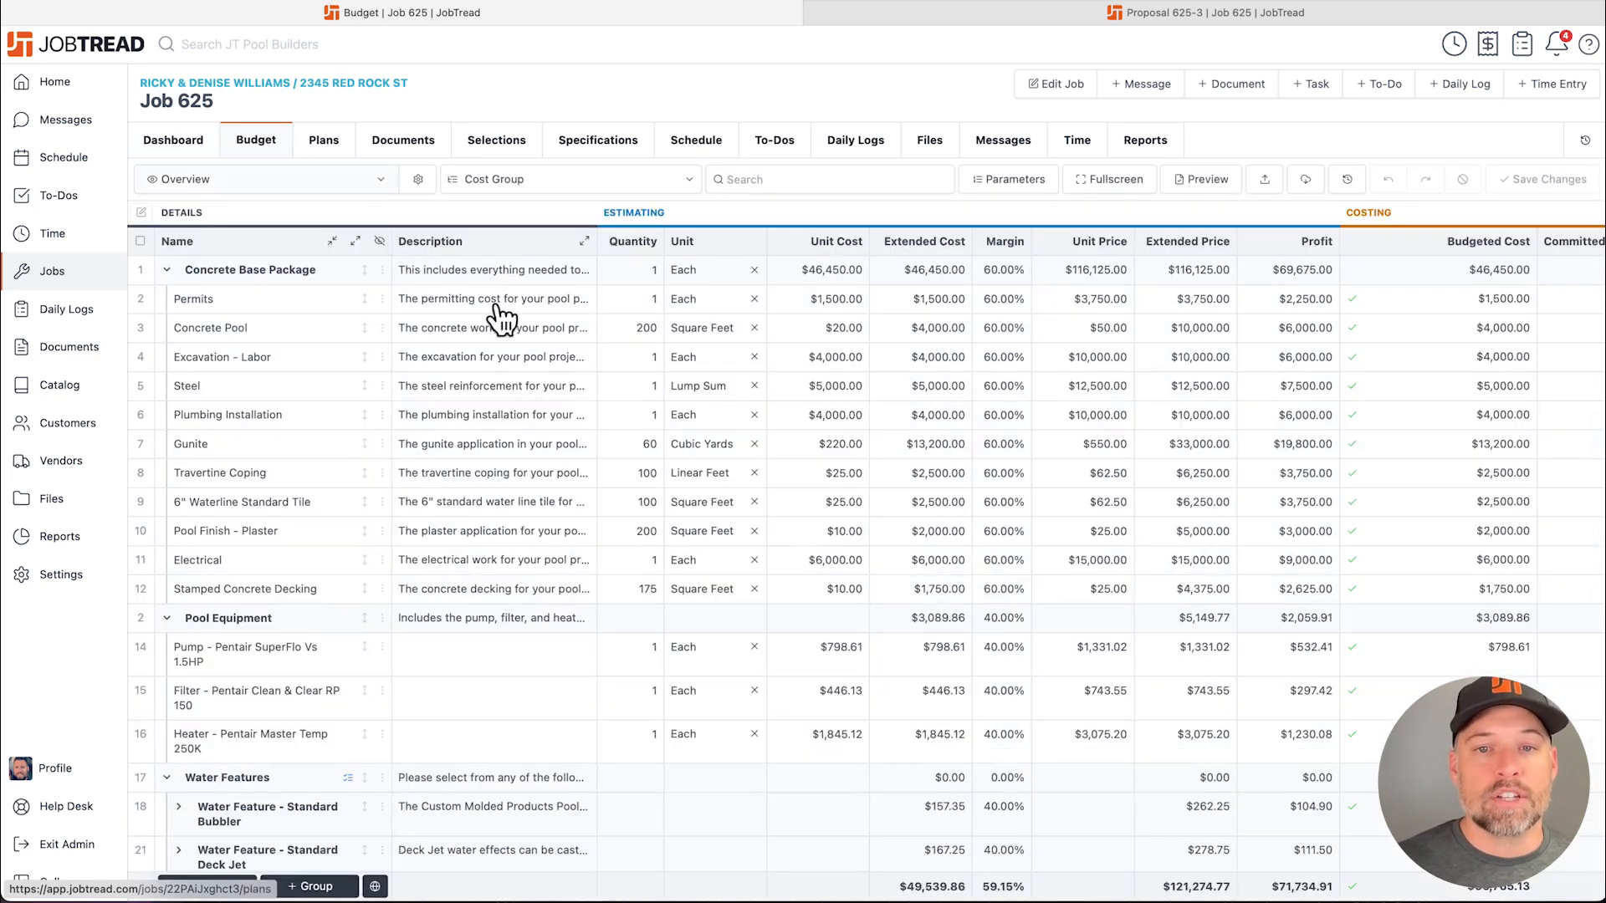
scroll(786, 458, "right", 5)
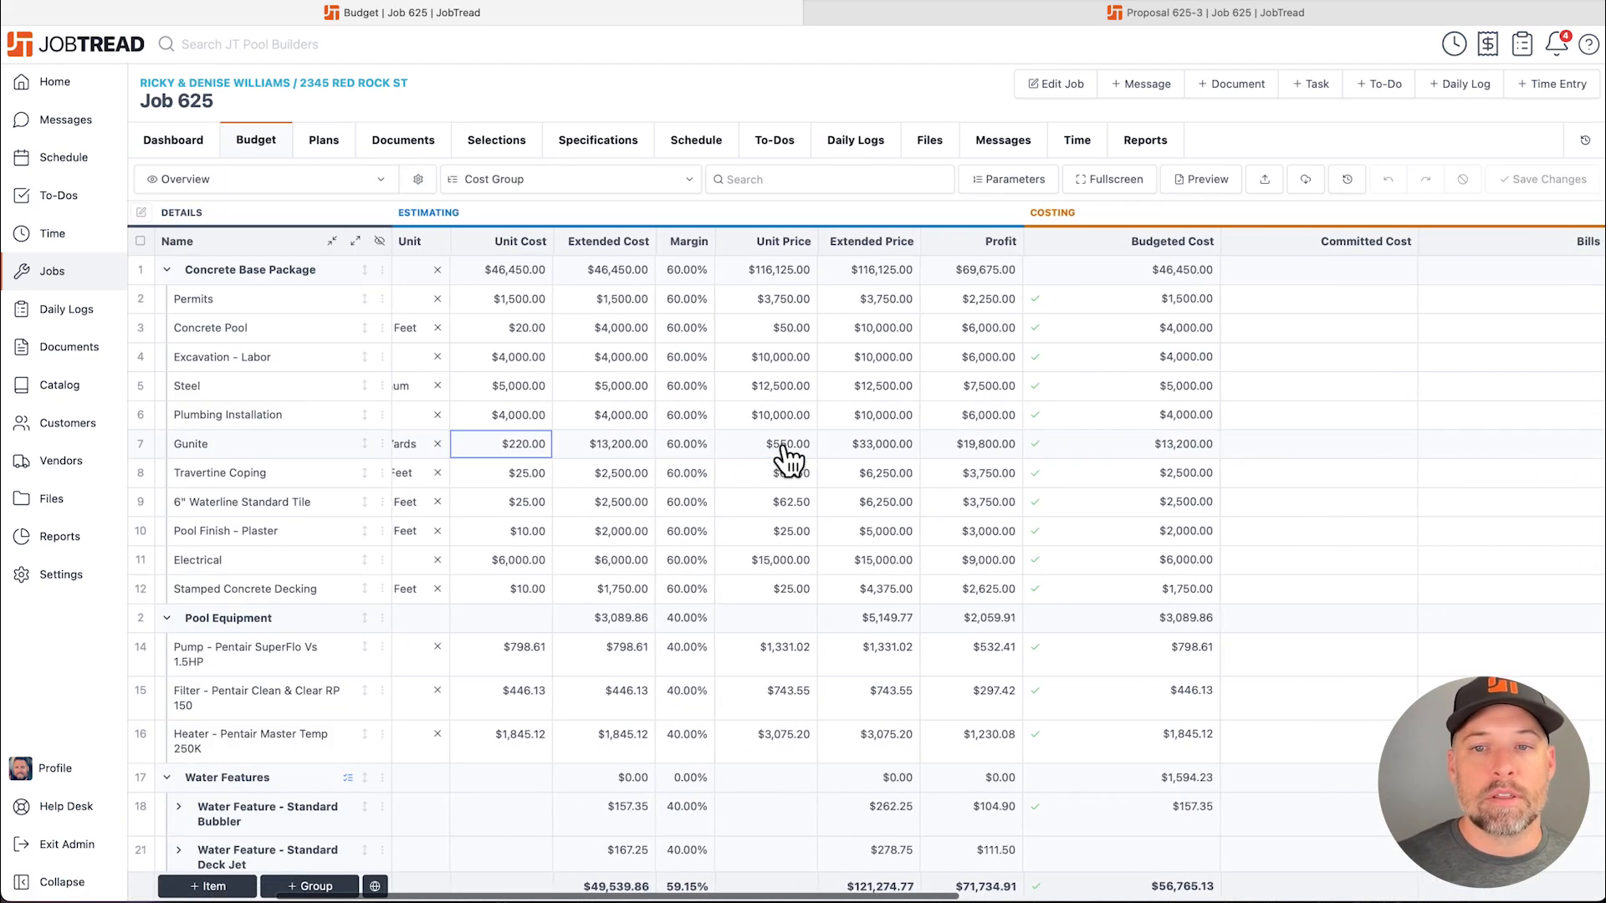
scroll(786, 459, "right", 3)
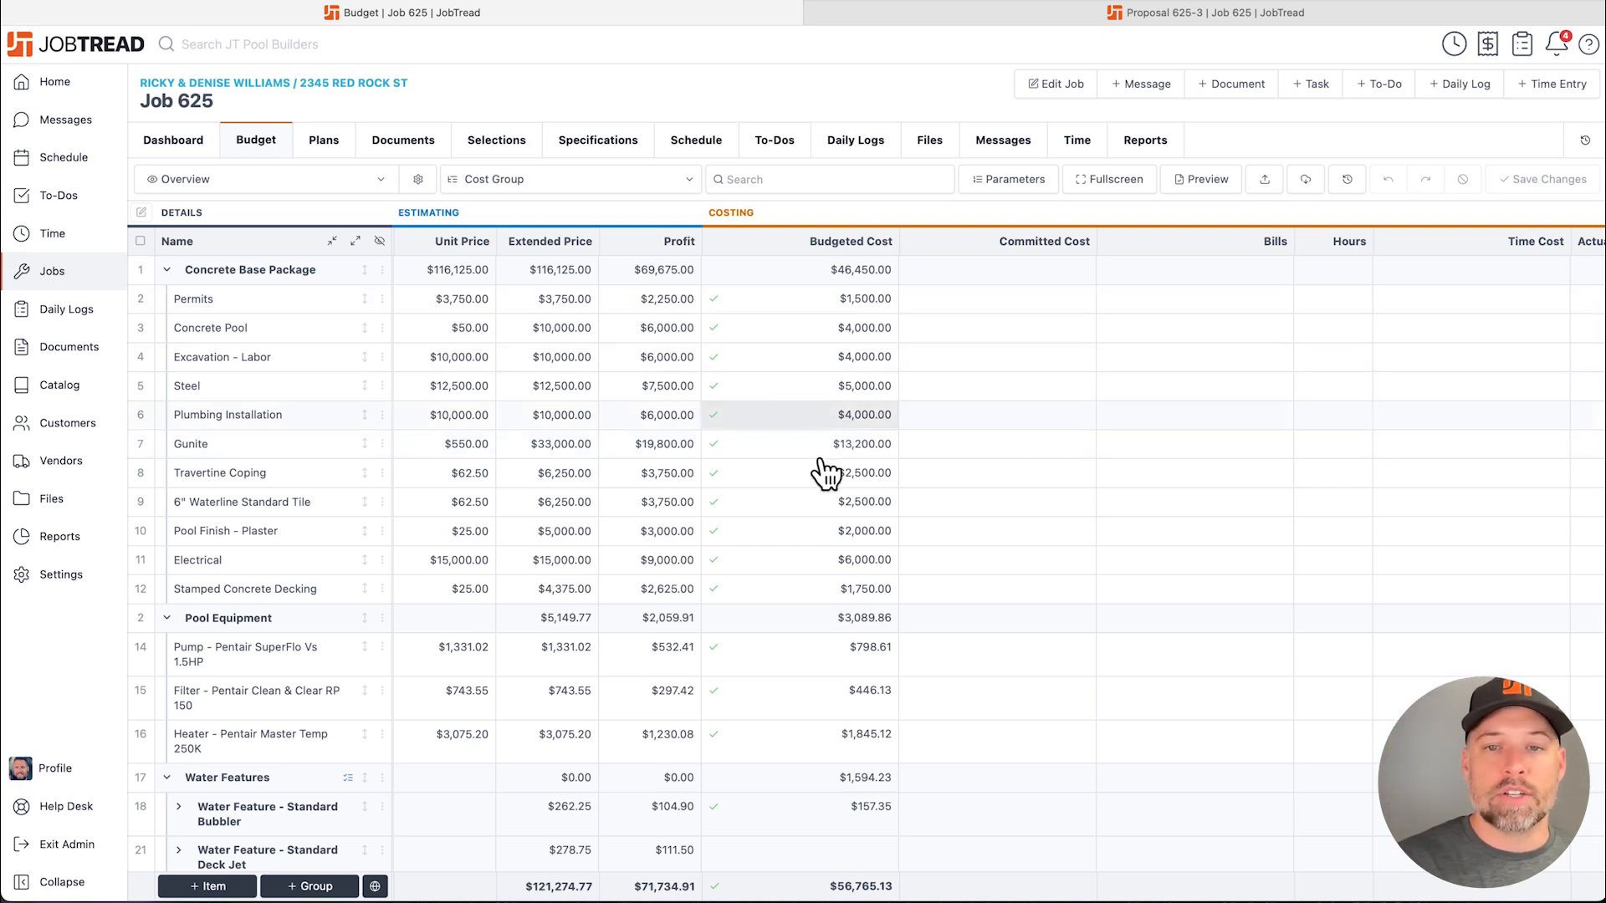
scroll(828, 506, "right", 12)
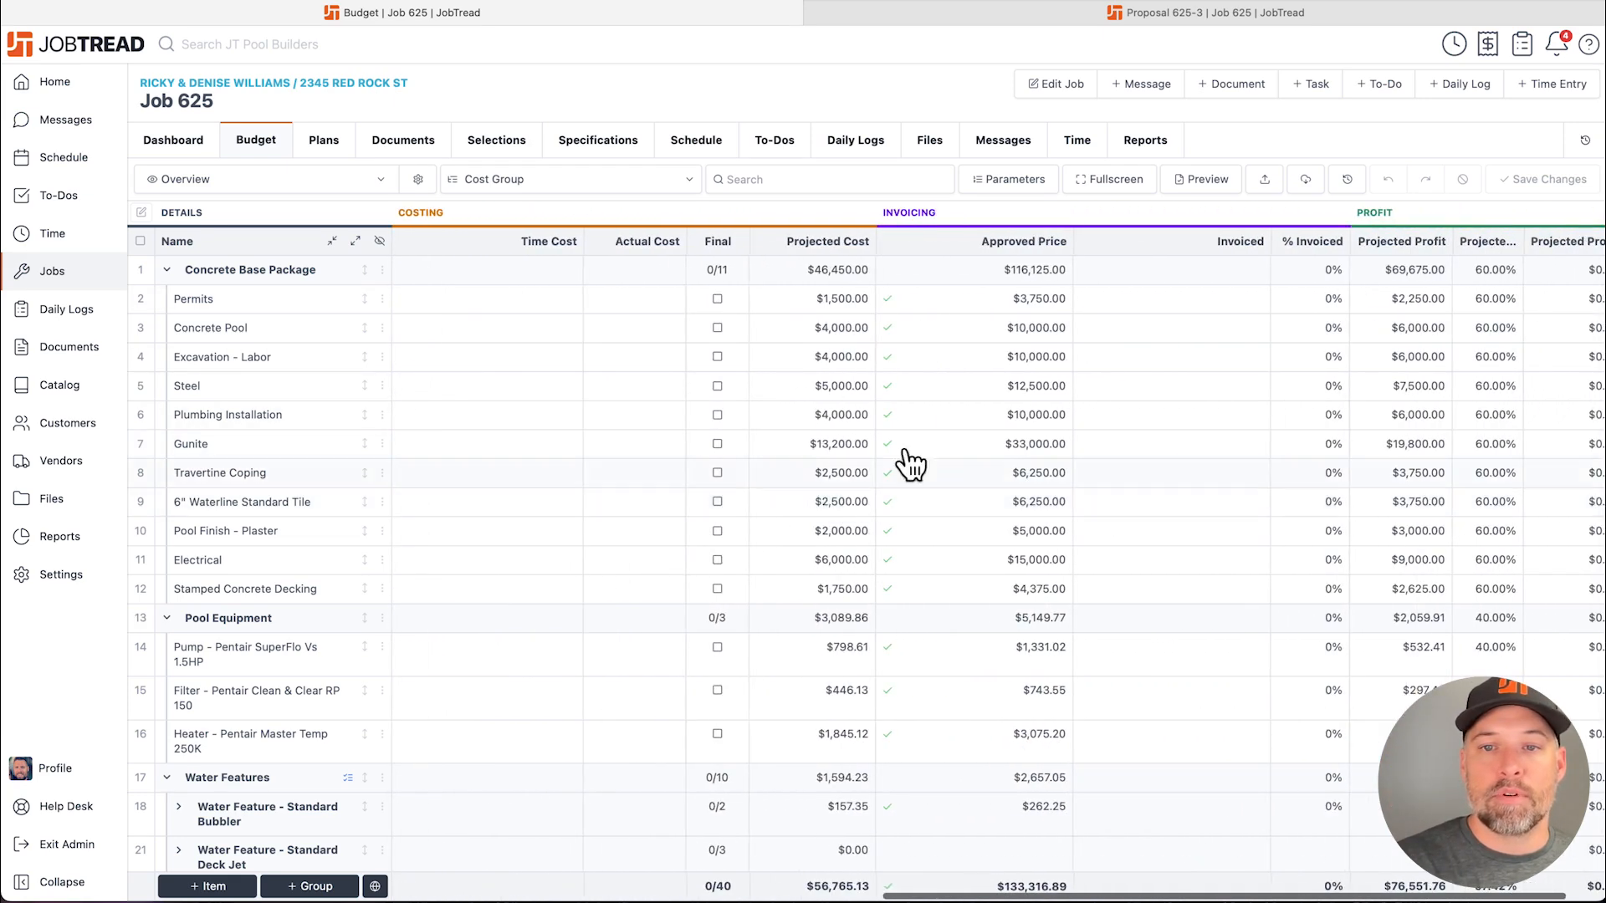
scroll(1015, 559, "right", 1)
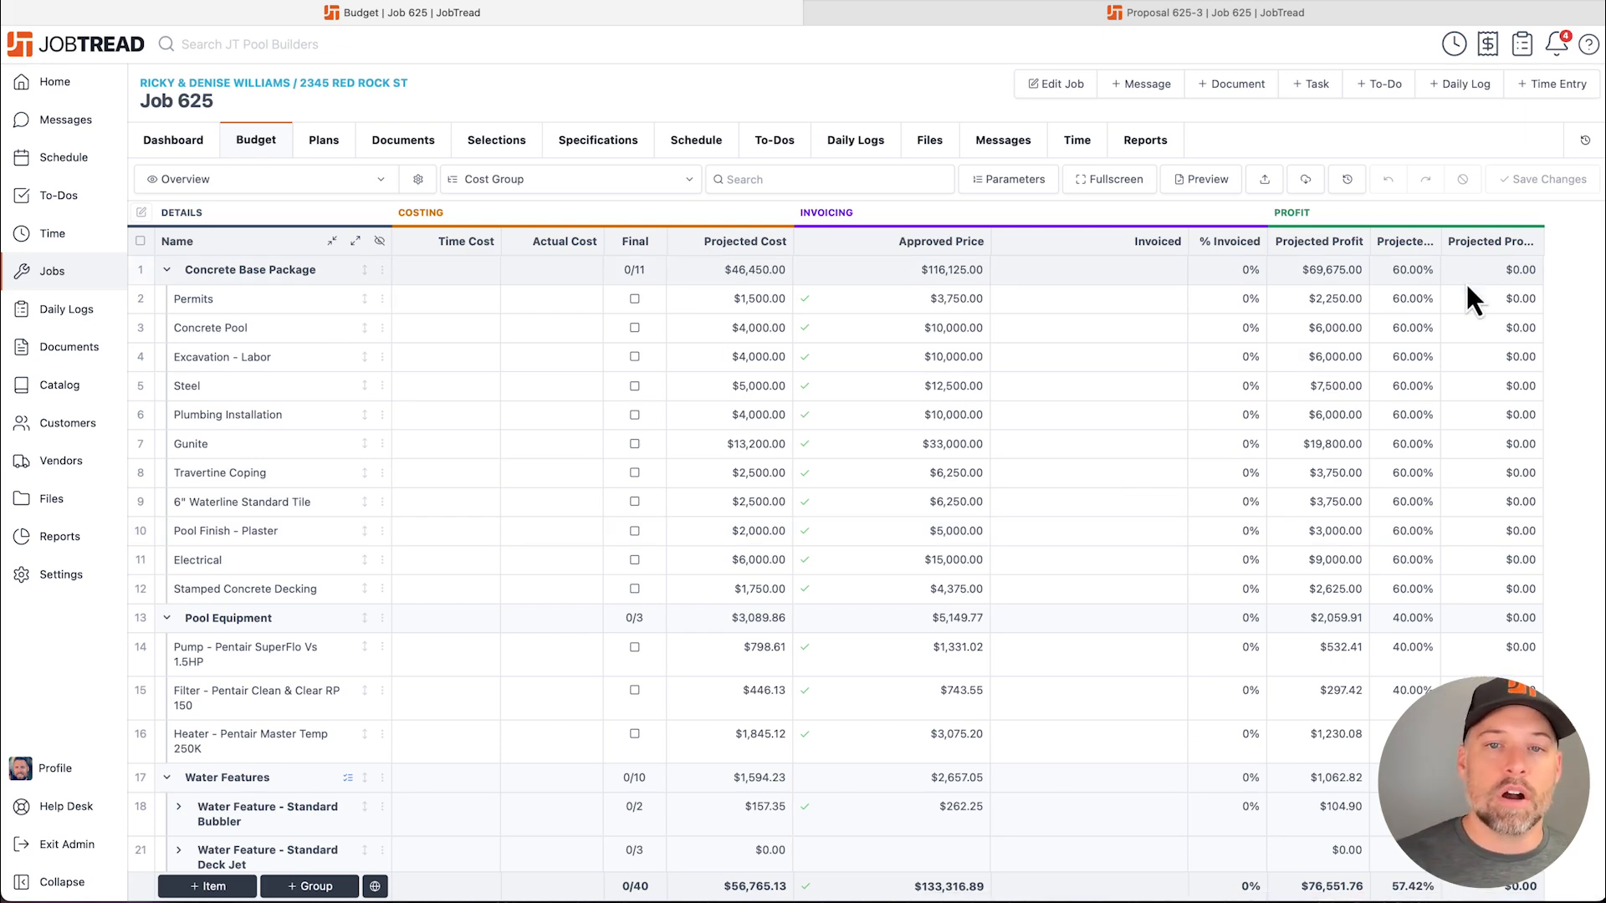
Compare the budget's estimating and costing figures, and inspect which document makes up the Permits budgeted cost
scroll(791, 361, "left", 11)
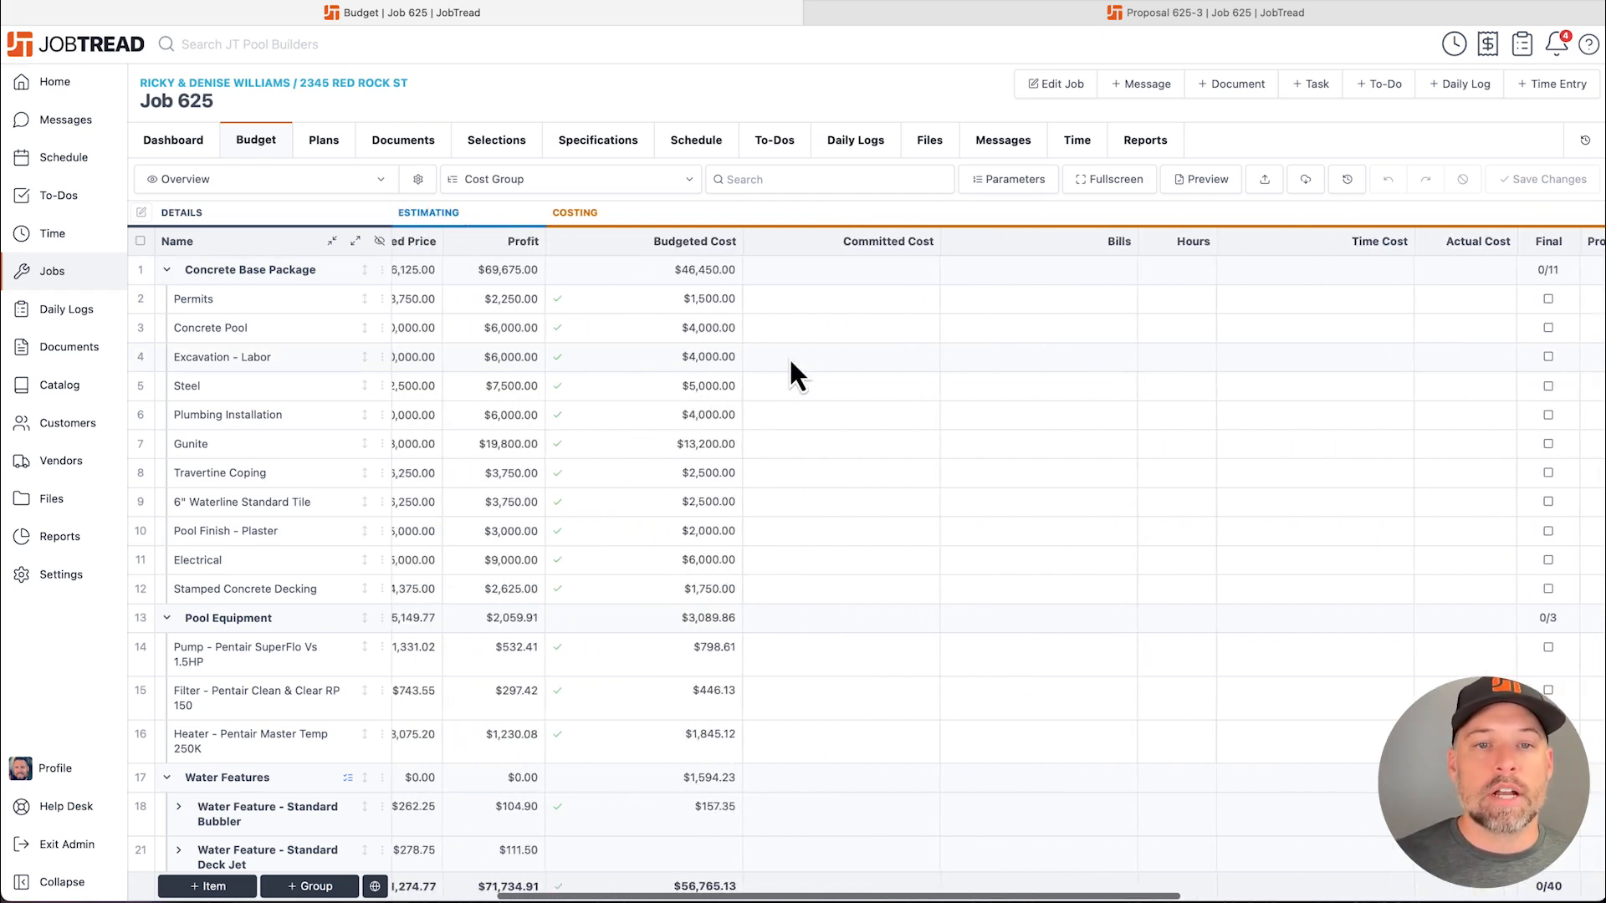
scroll(792, 368, "left", 2)
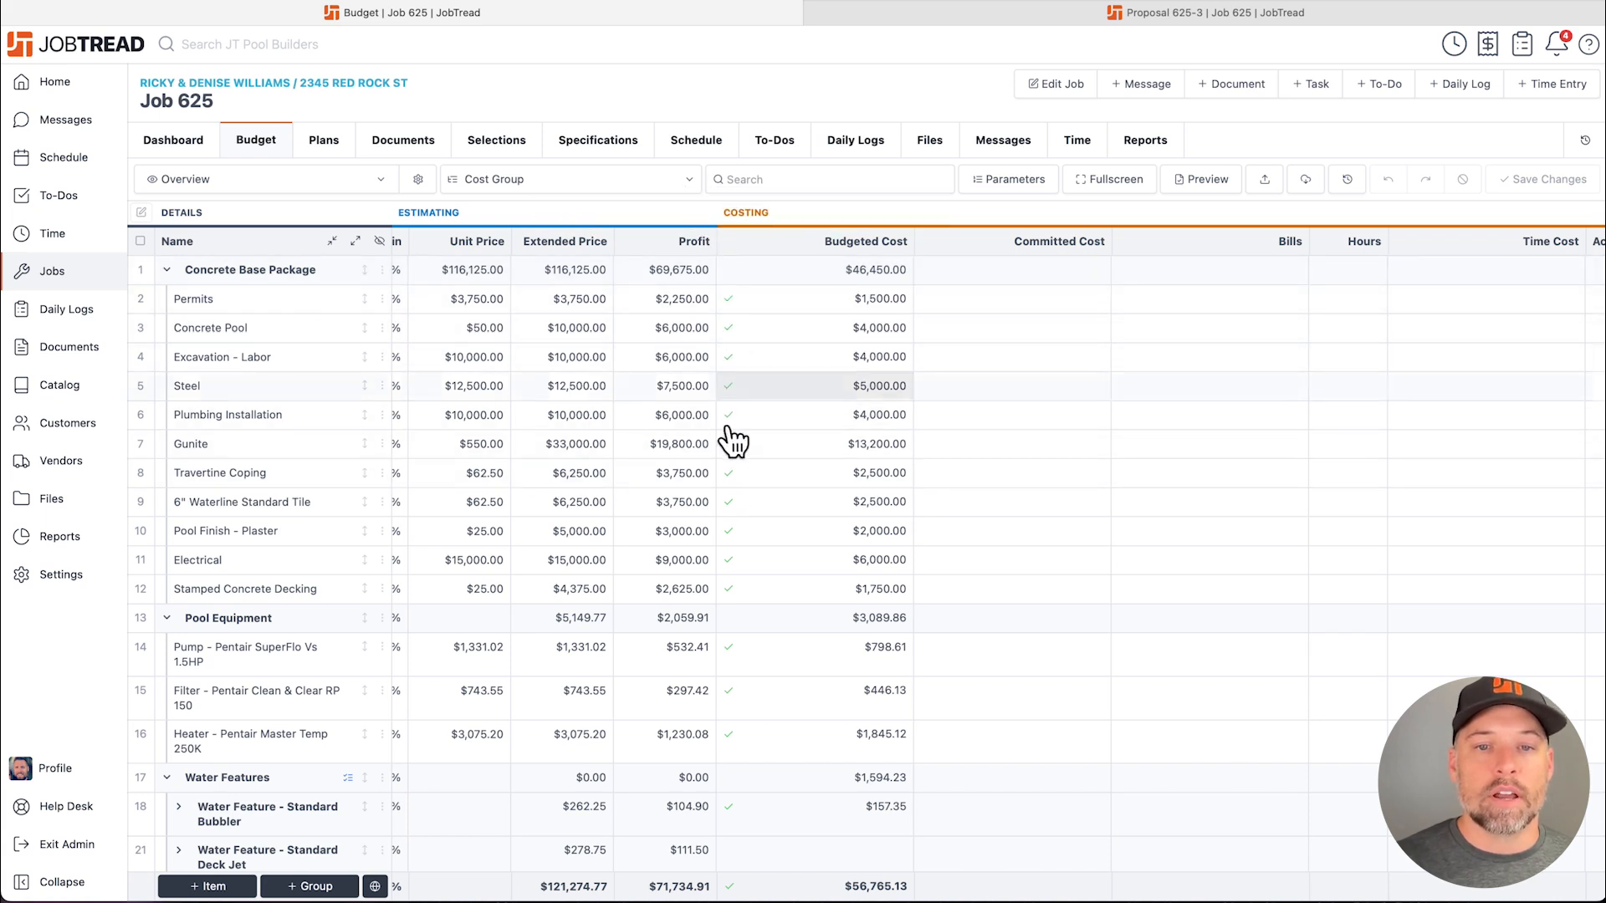
scroll(724, 502, "left", 1)
left_click(725, 501)
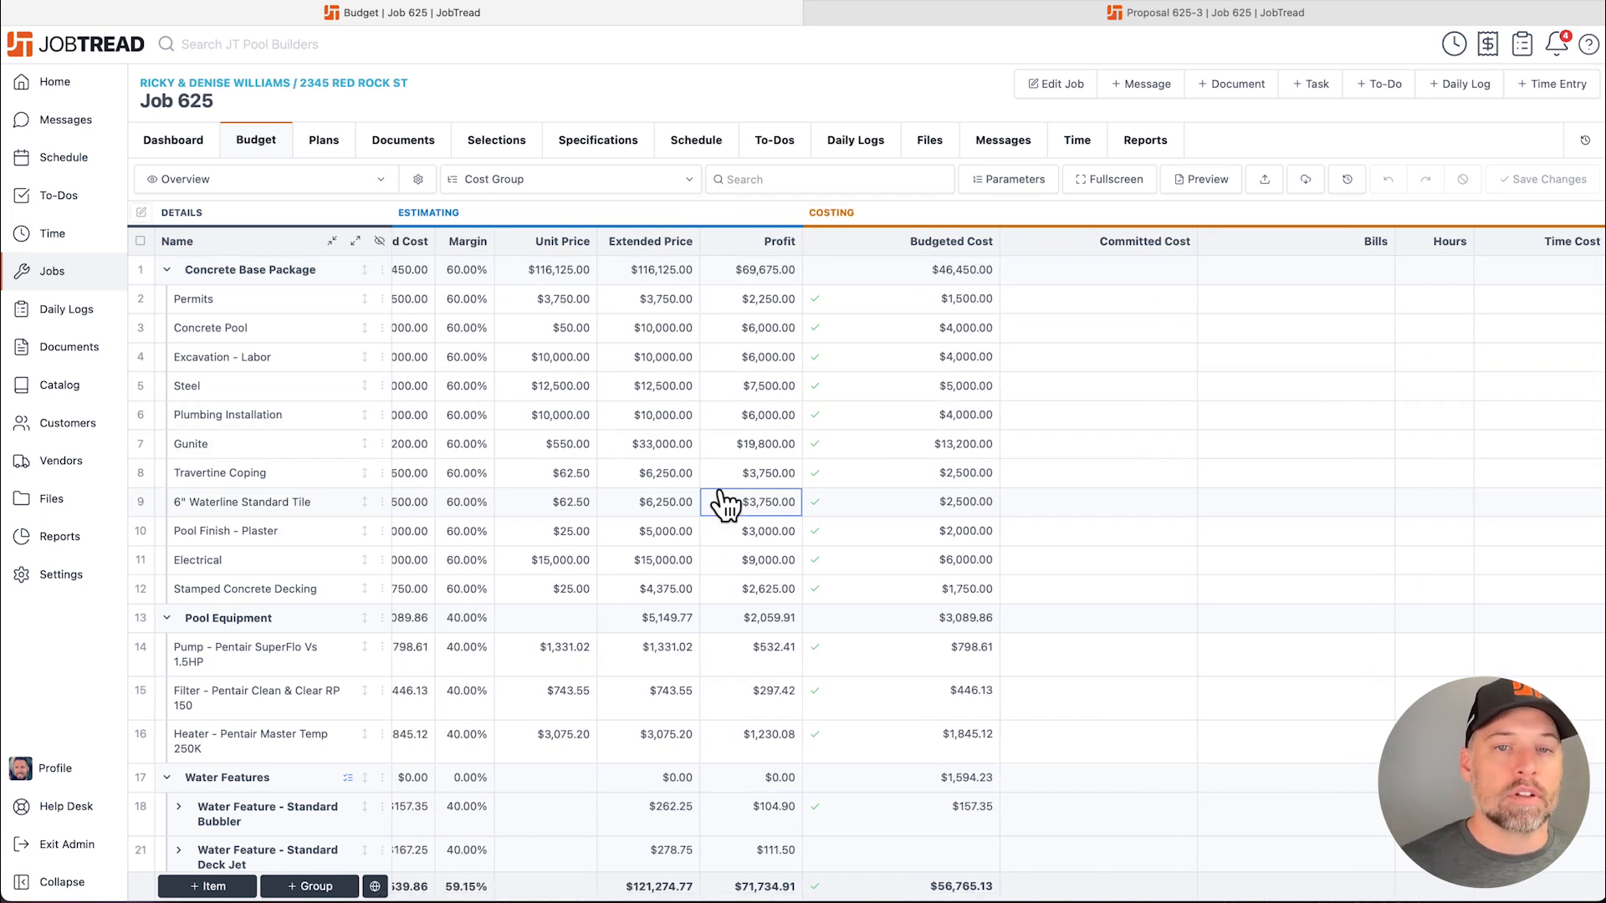
left_click(616, 330)
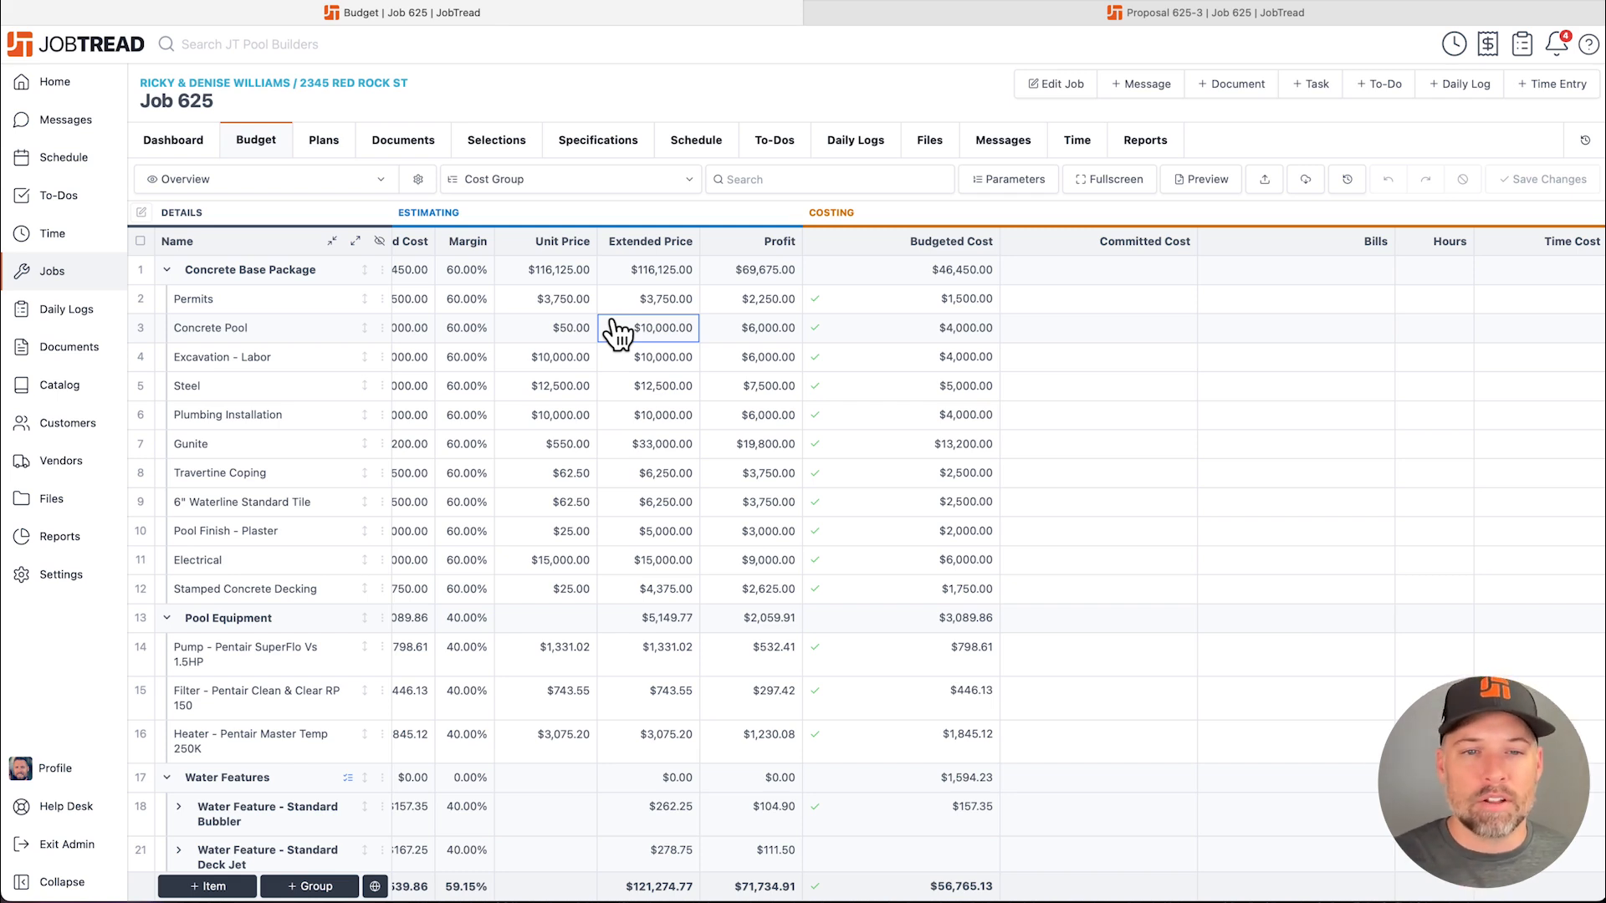
left_click(919, 368)
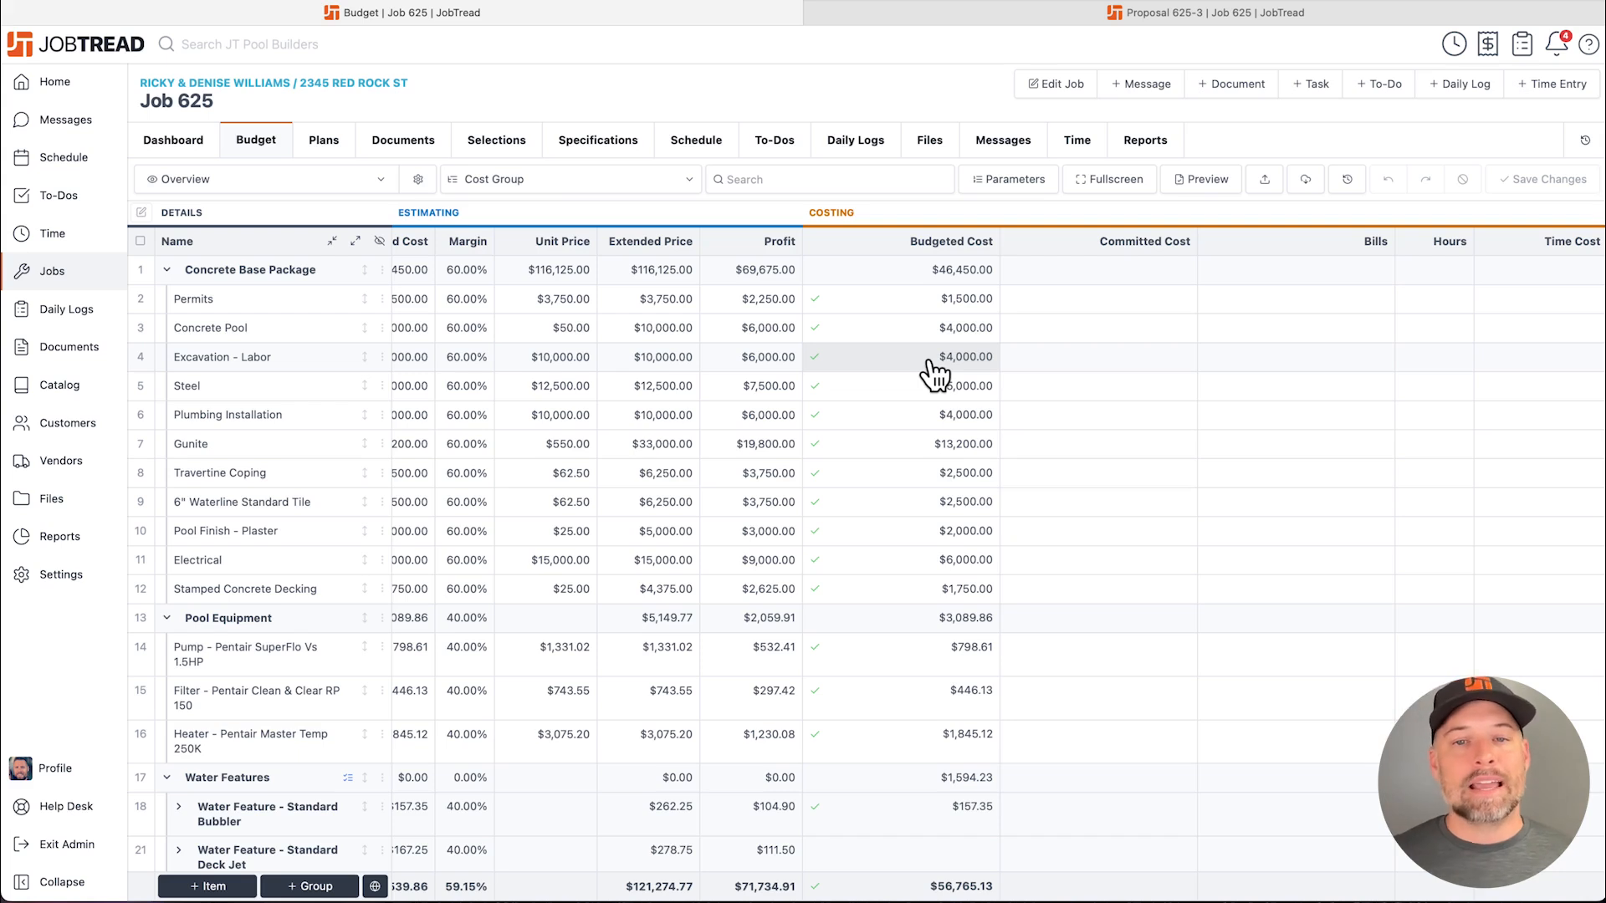
left_click(971, 303)
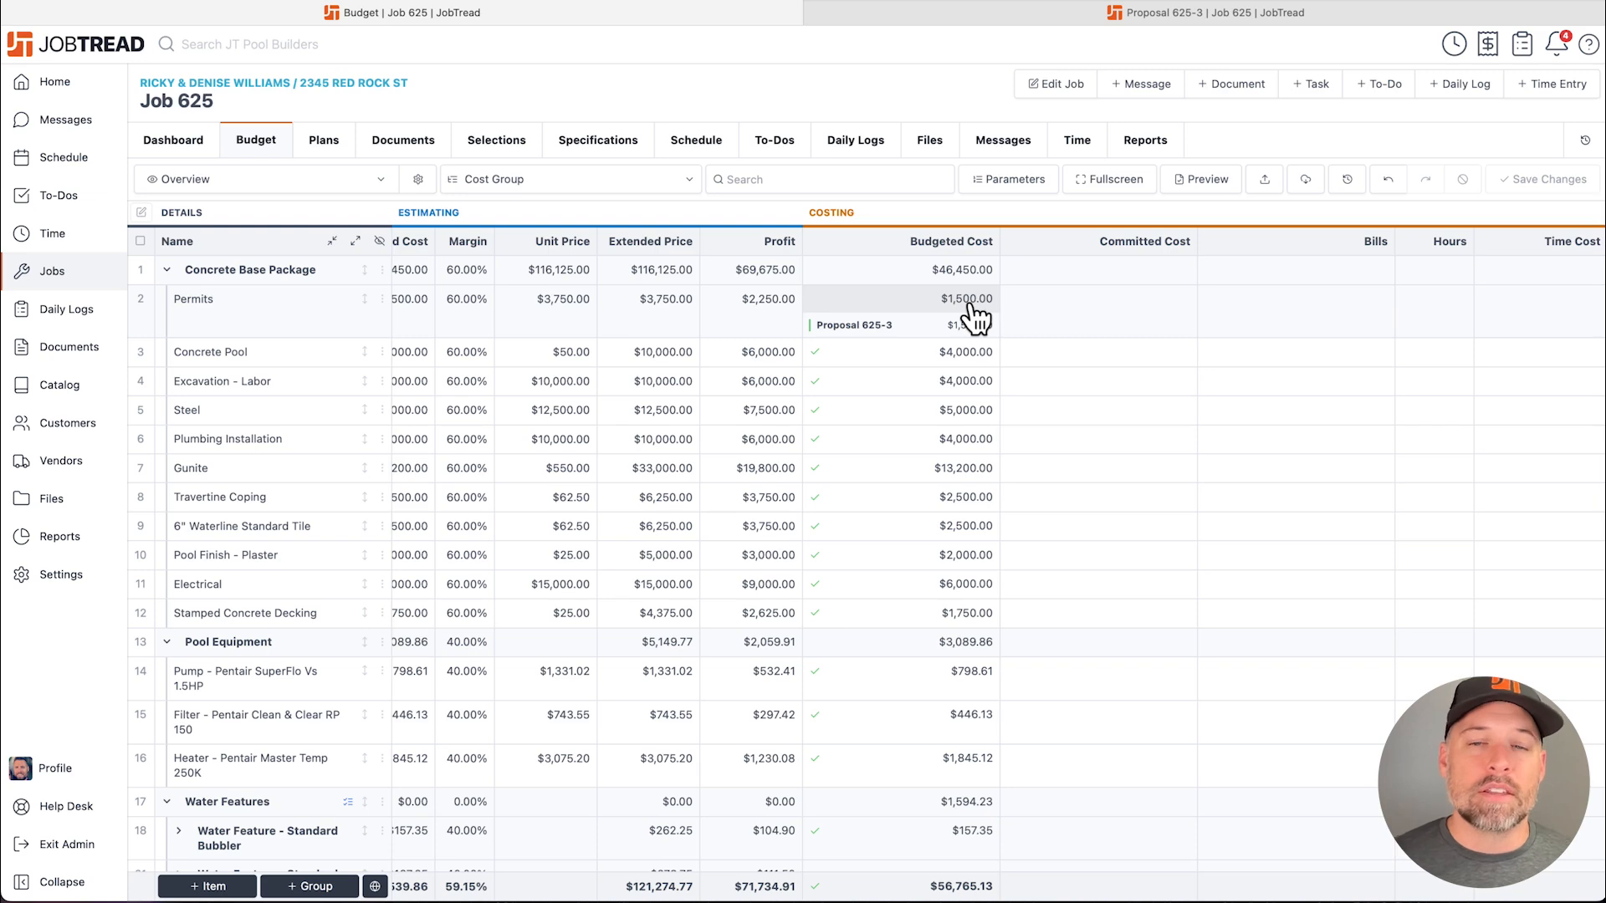
left_click(970, 311)
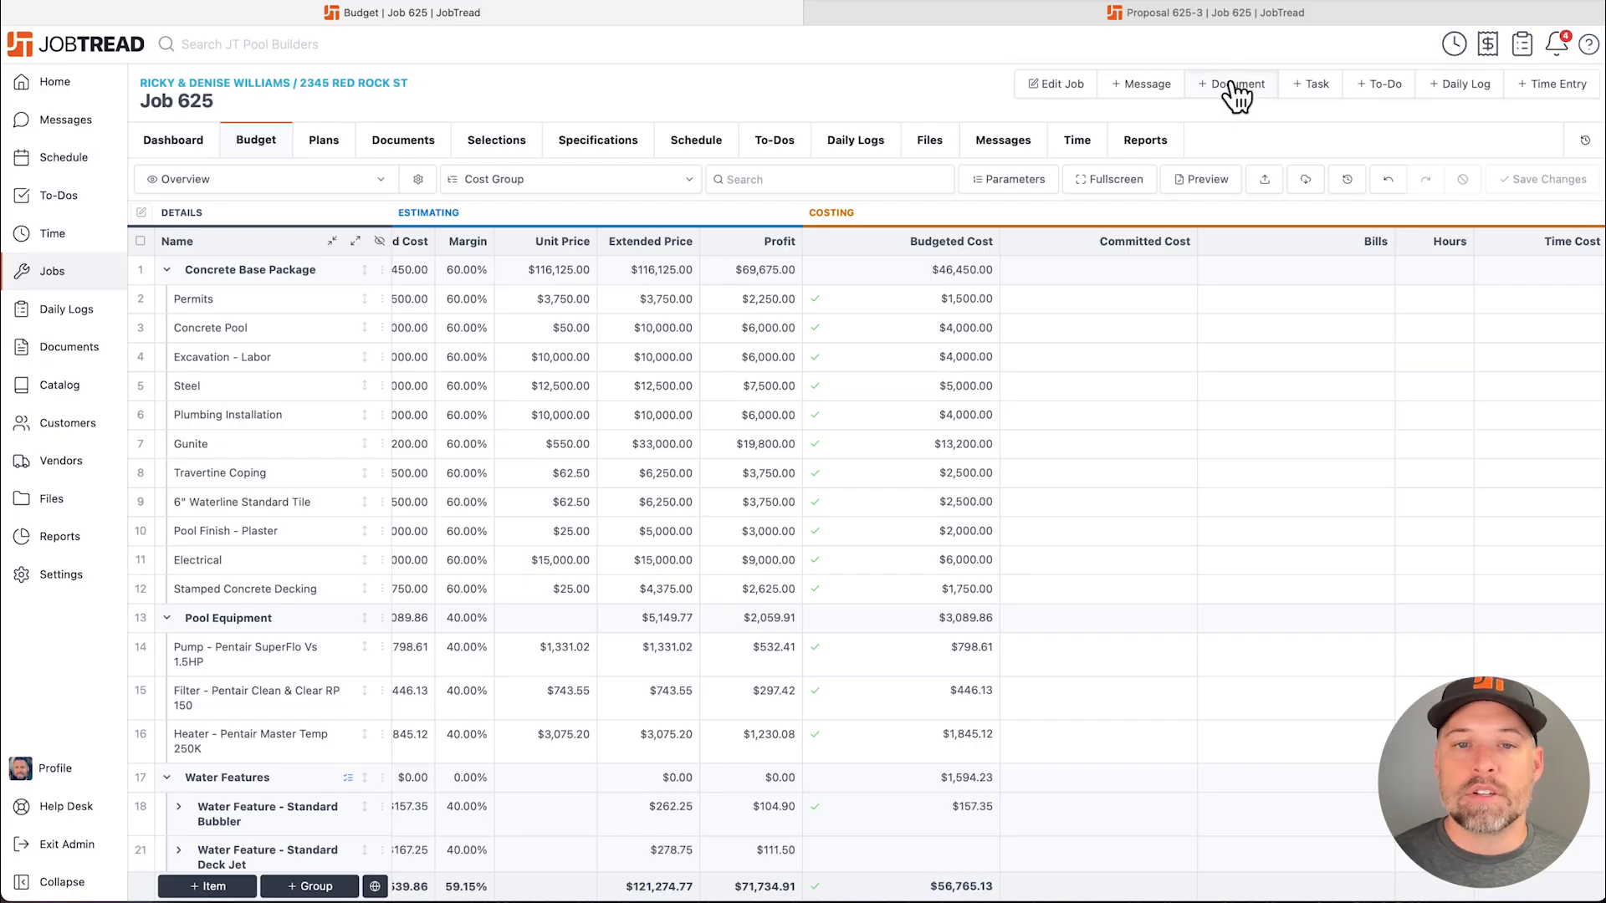
Create a change order for the job containing only the Permits item from the Concrete Base Package
left_click(1236, 87)
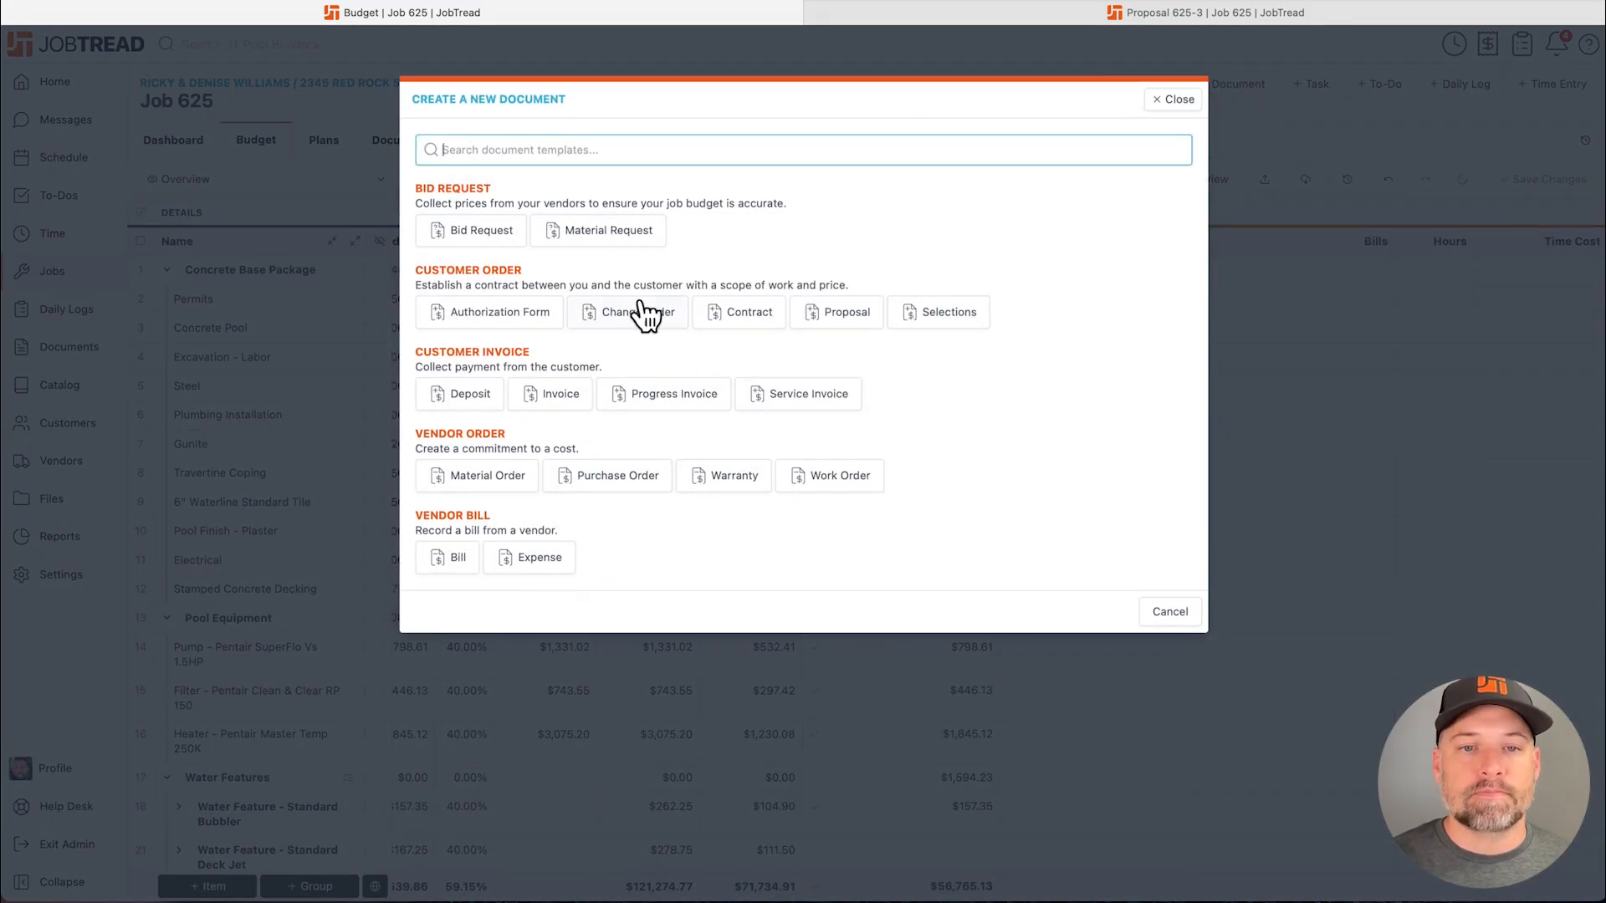
left_click(627, 320)
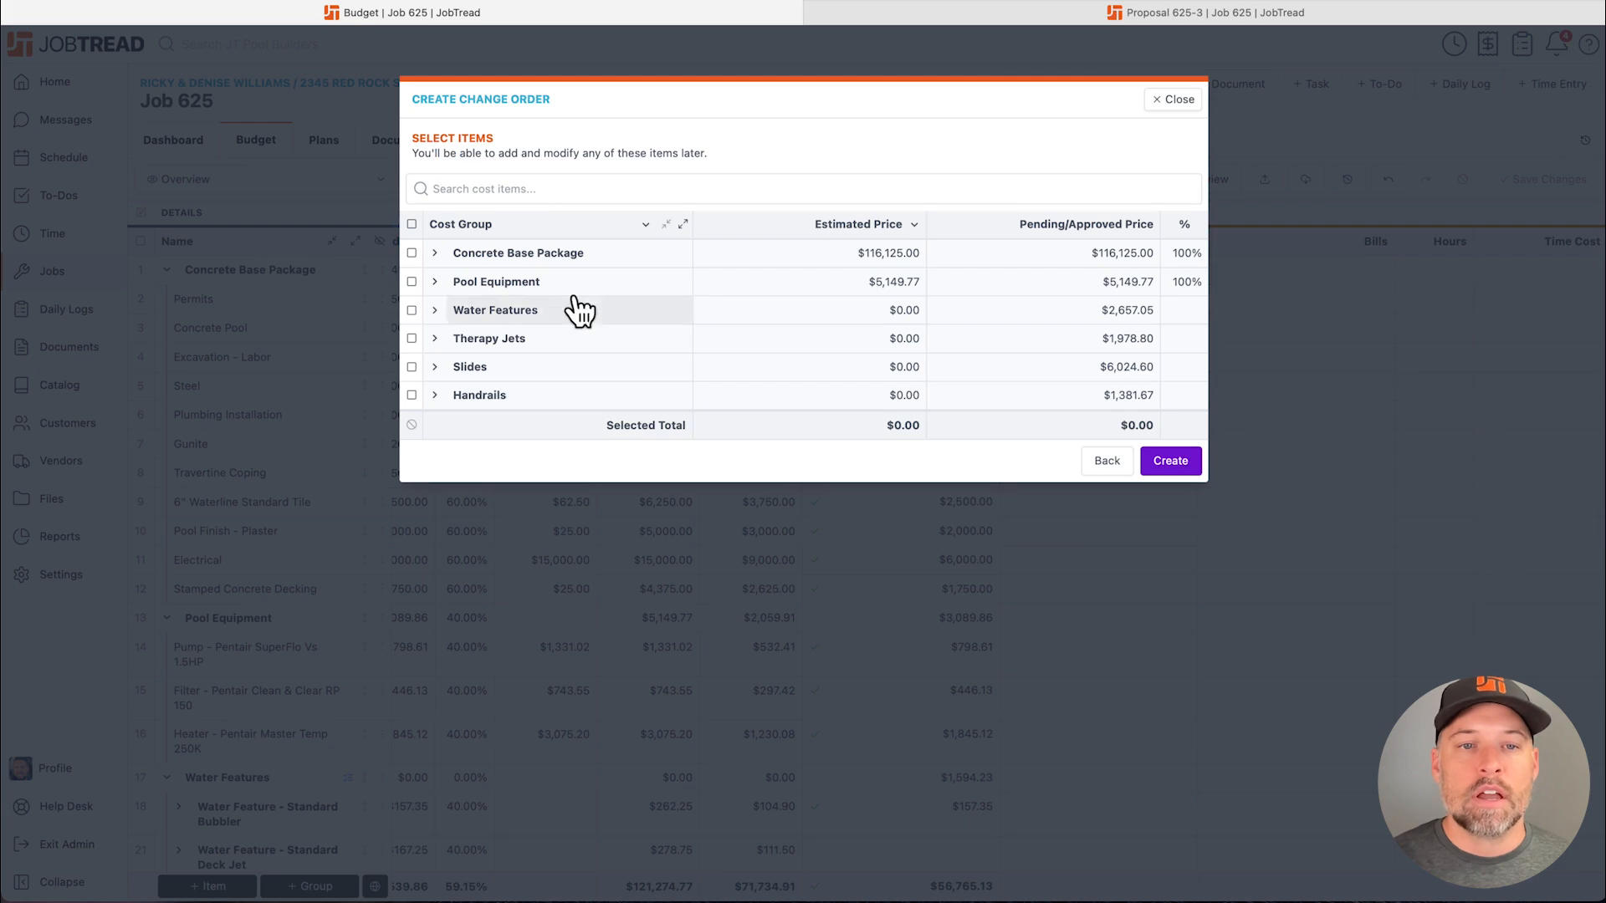
left_click(435, 254)
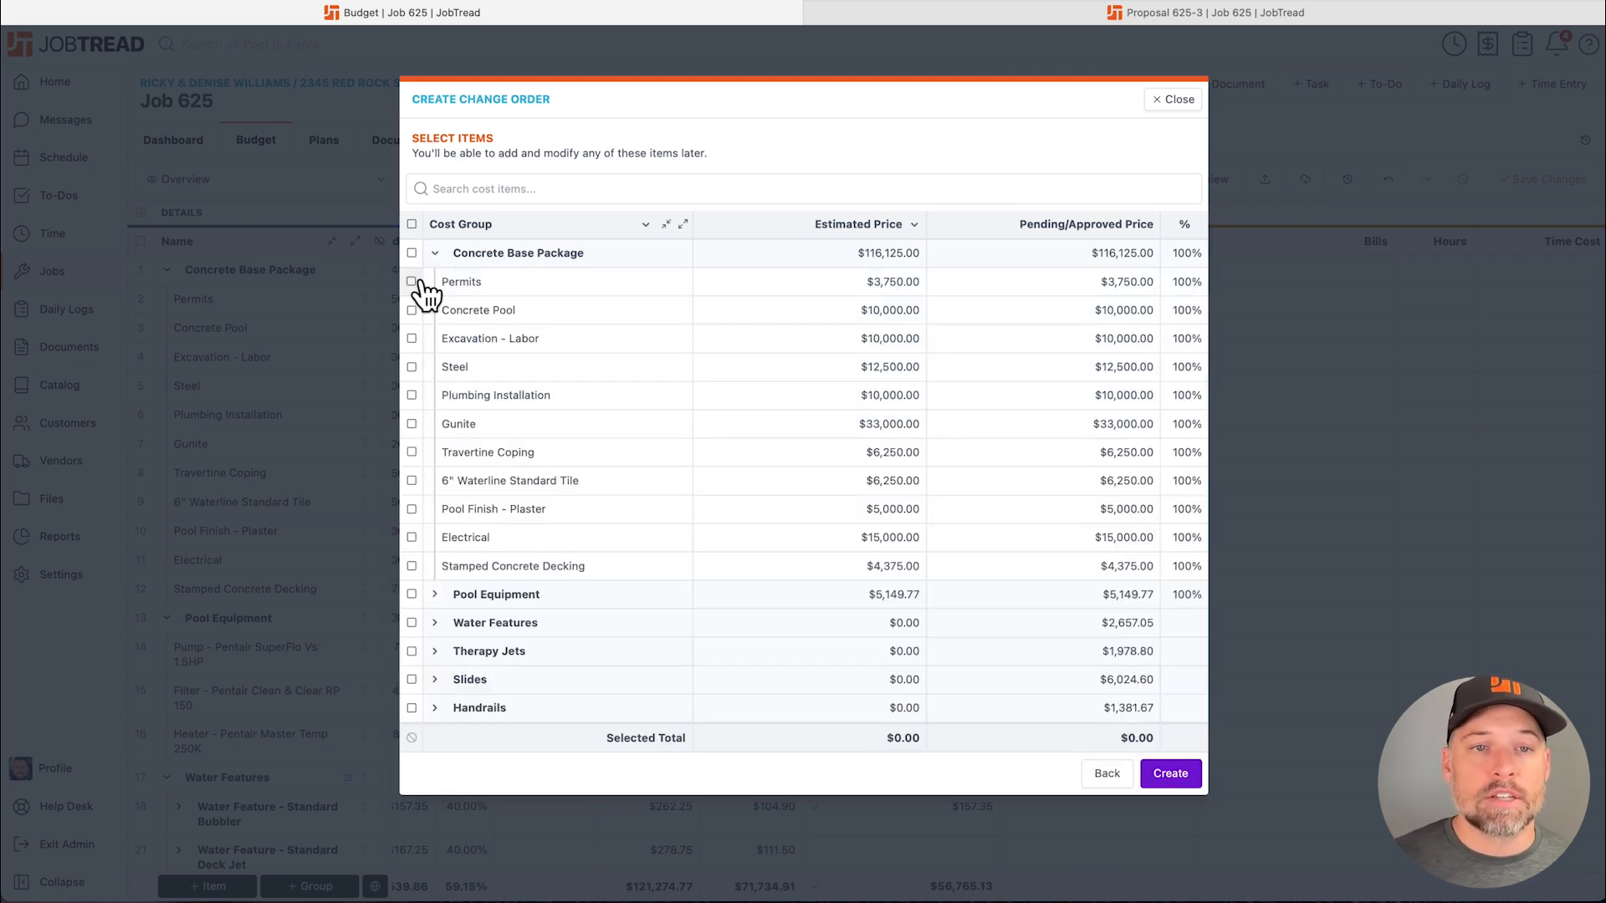
left_click(411, 282)
left_click(1167, 776)
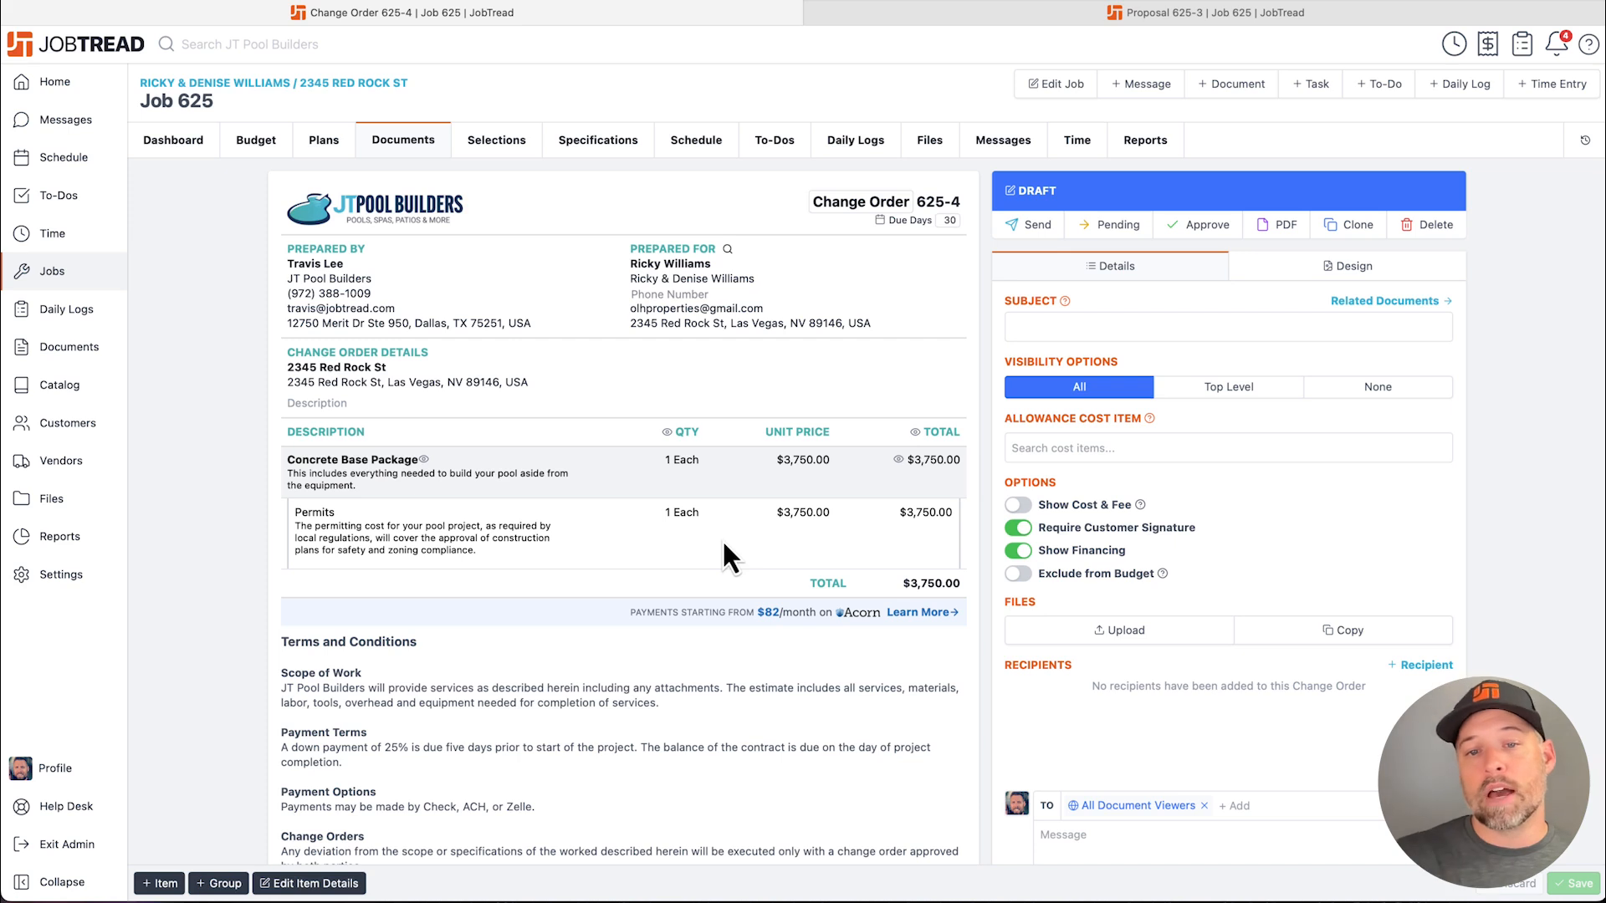
Set the change order's Permits unit cost to $1,000 and margin to 70%, save it, and mark the change order approved
left_click(314, 523)
left_click(1379, 506)
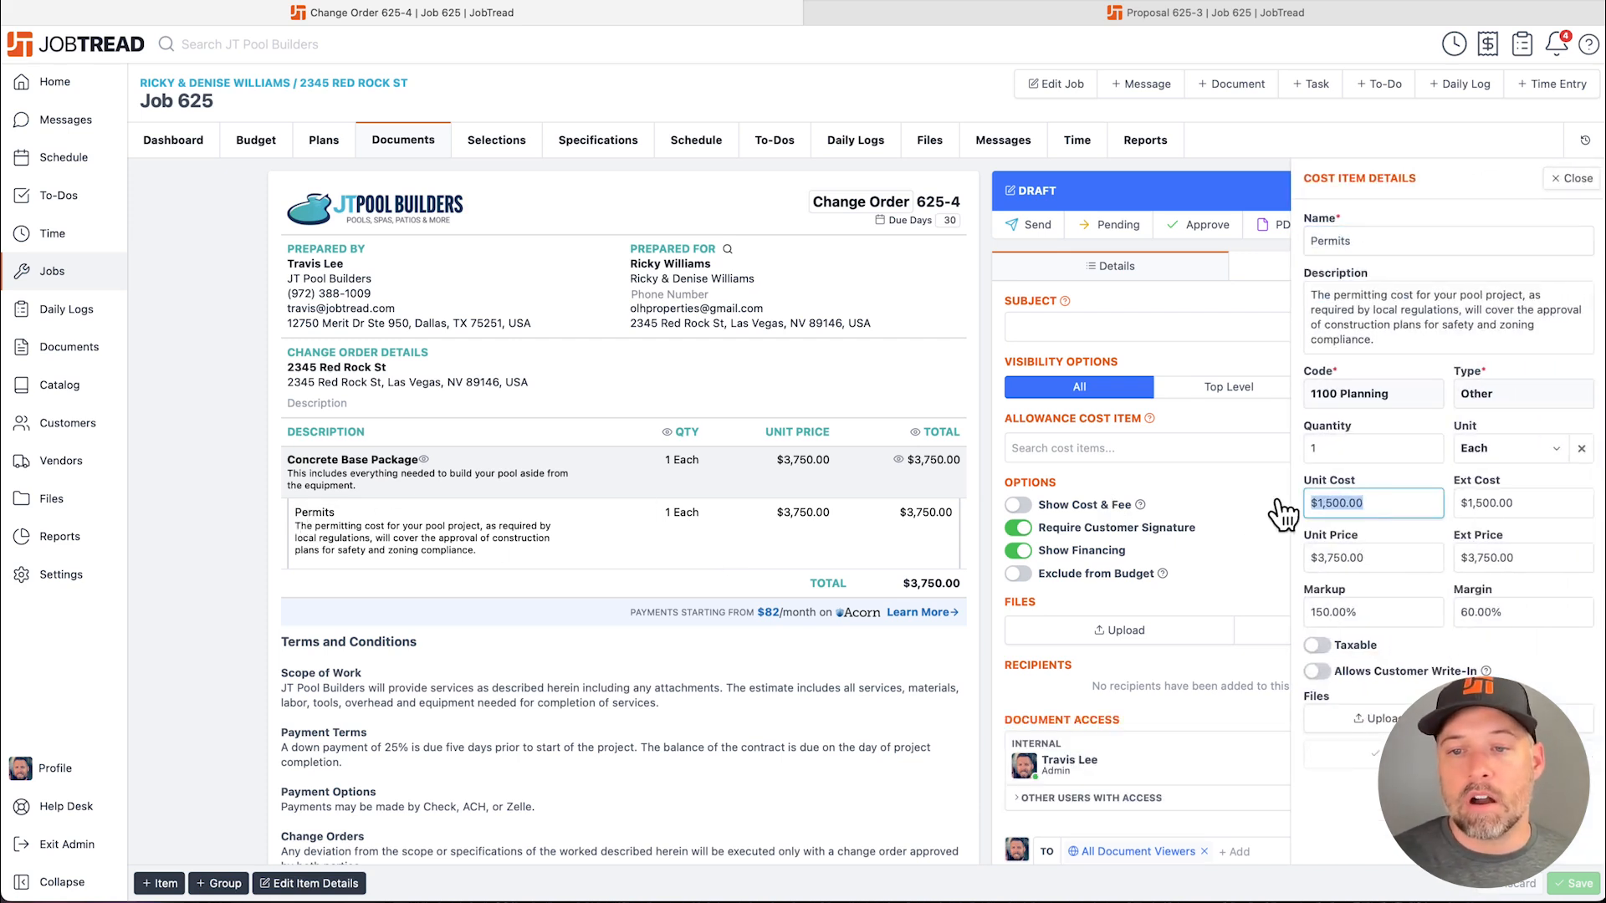
type("1000")
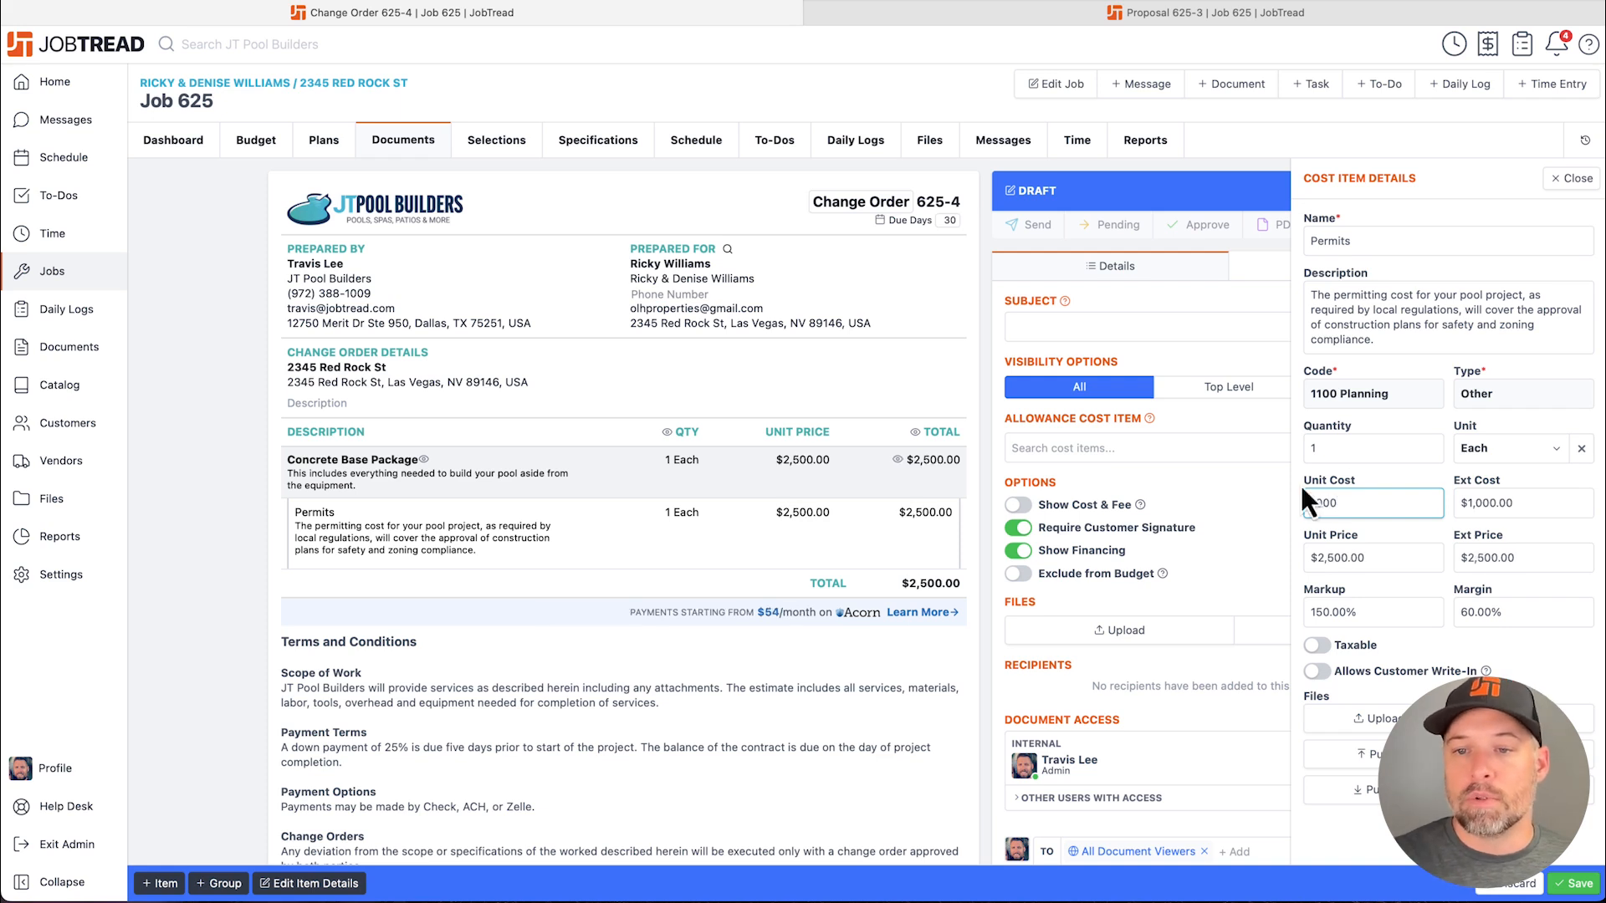
left_click(1475, 613)
type("70")
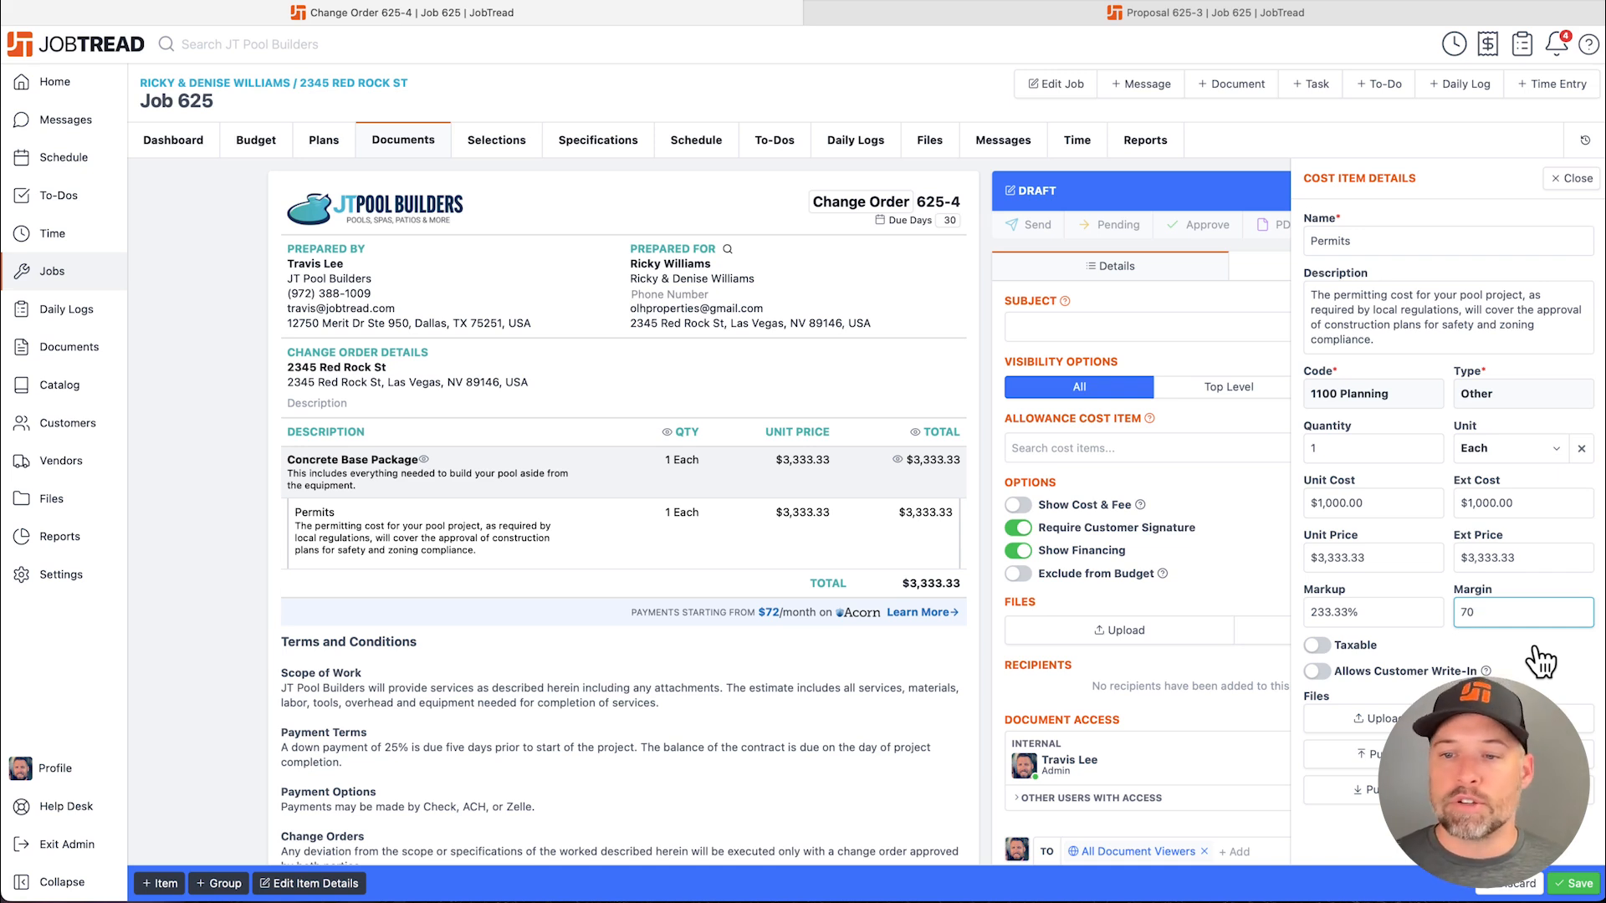
left_click(1574, 887)
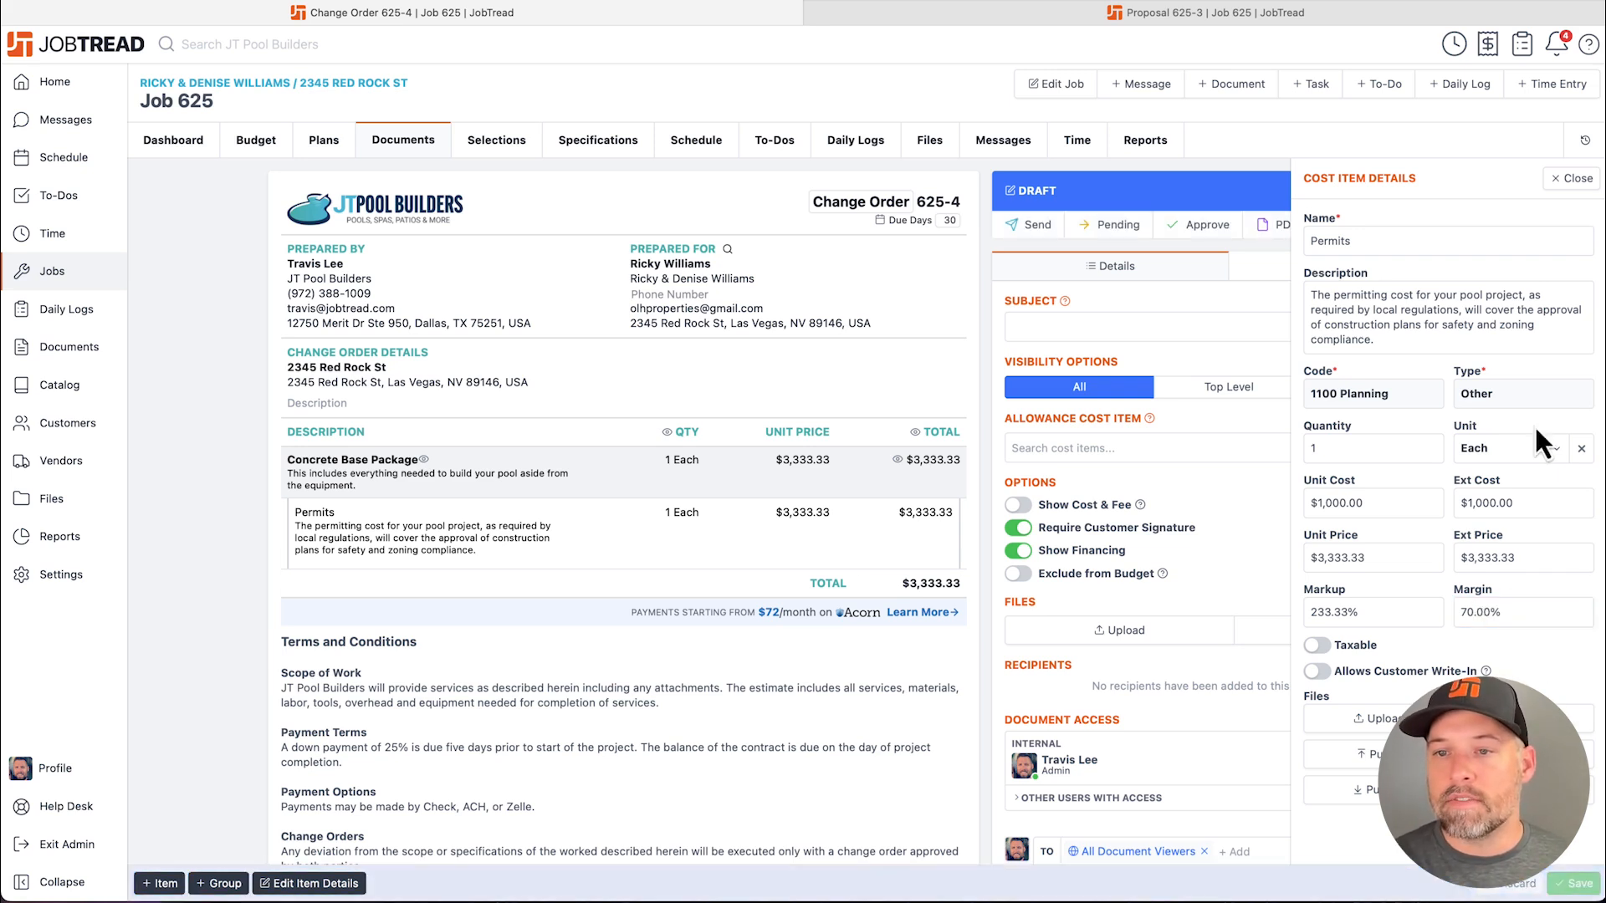
left_click(1570, 179)
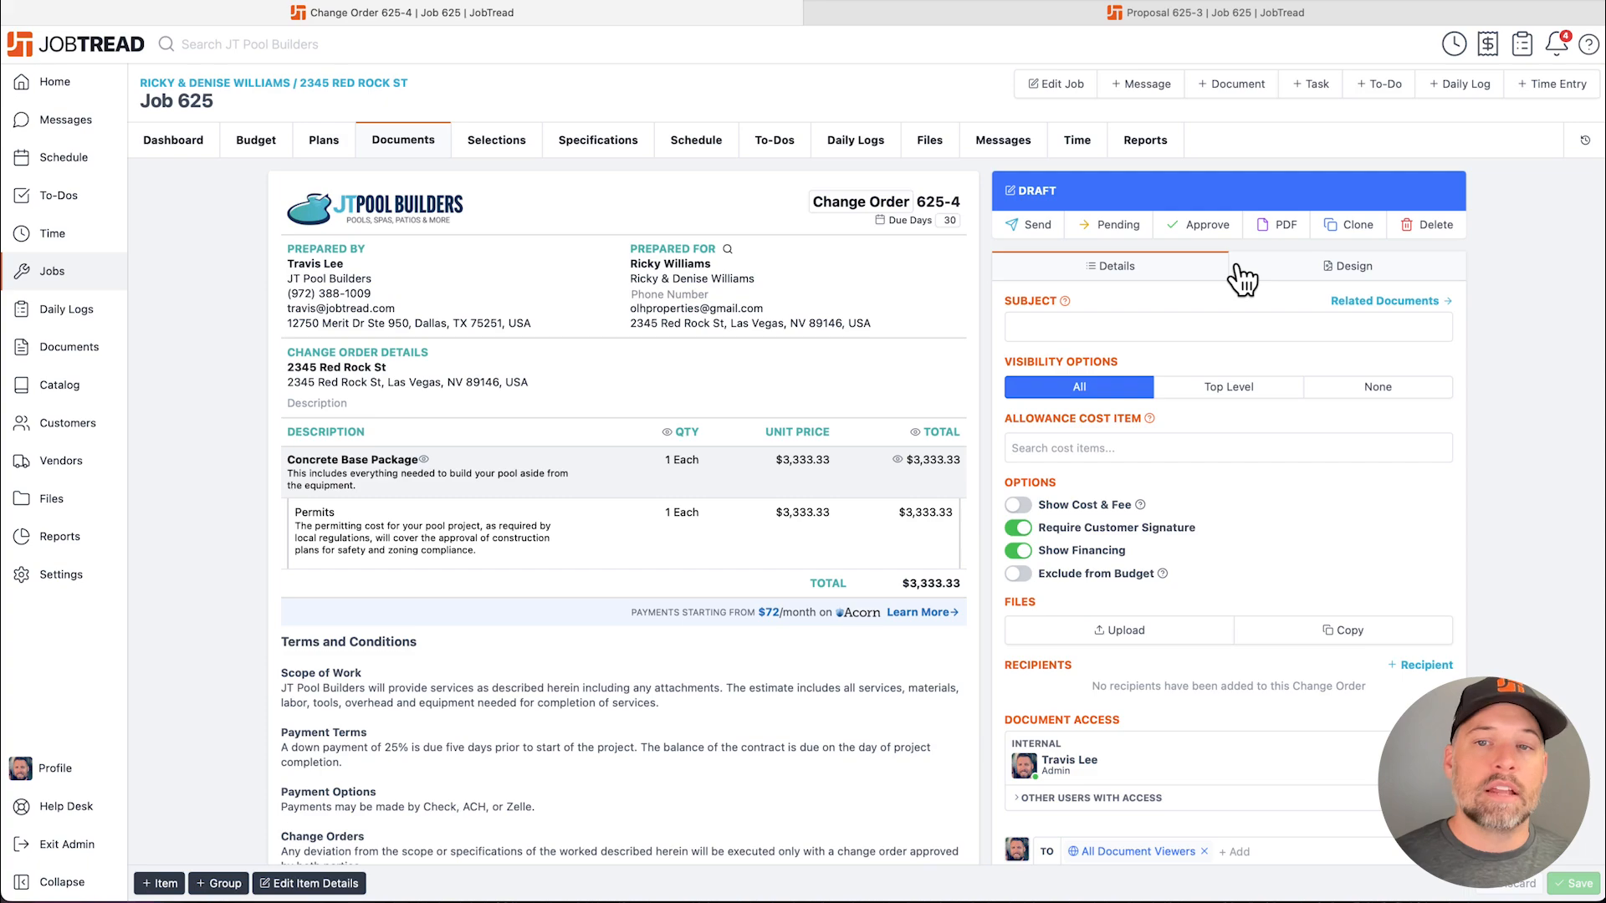
left_click(1204, 243)
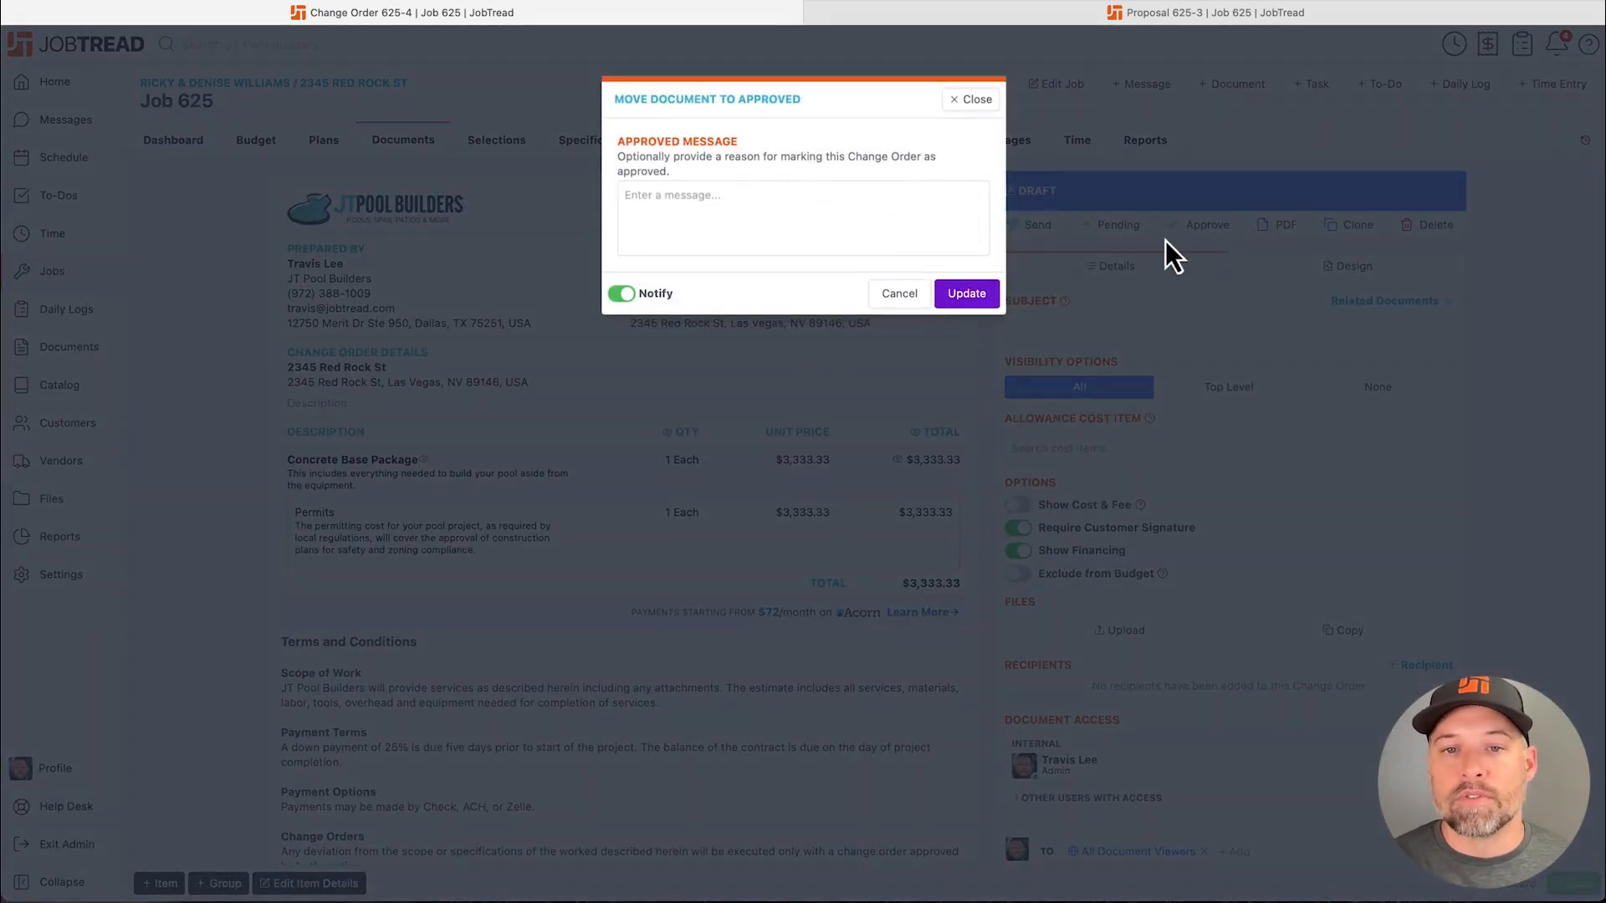
left_click(983, 291)
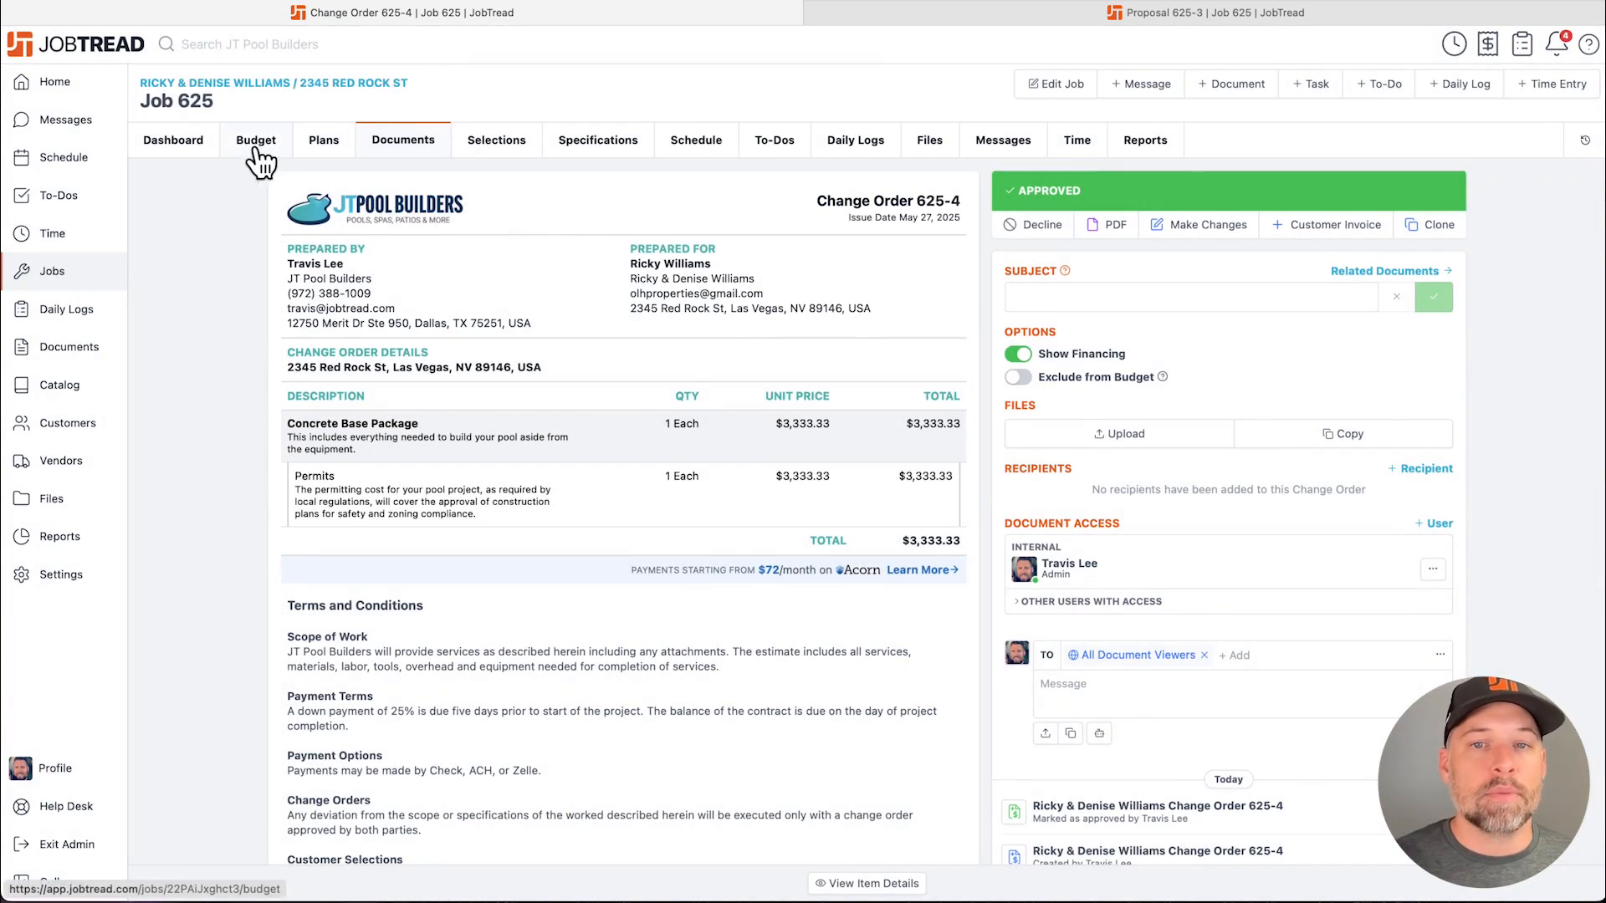
Inspect how the proposal and change order make up the Permits budgeted cost in the job's budget
left_click(258, 141)
scroll(735, 382, "right", 5)
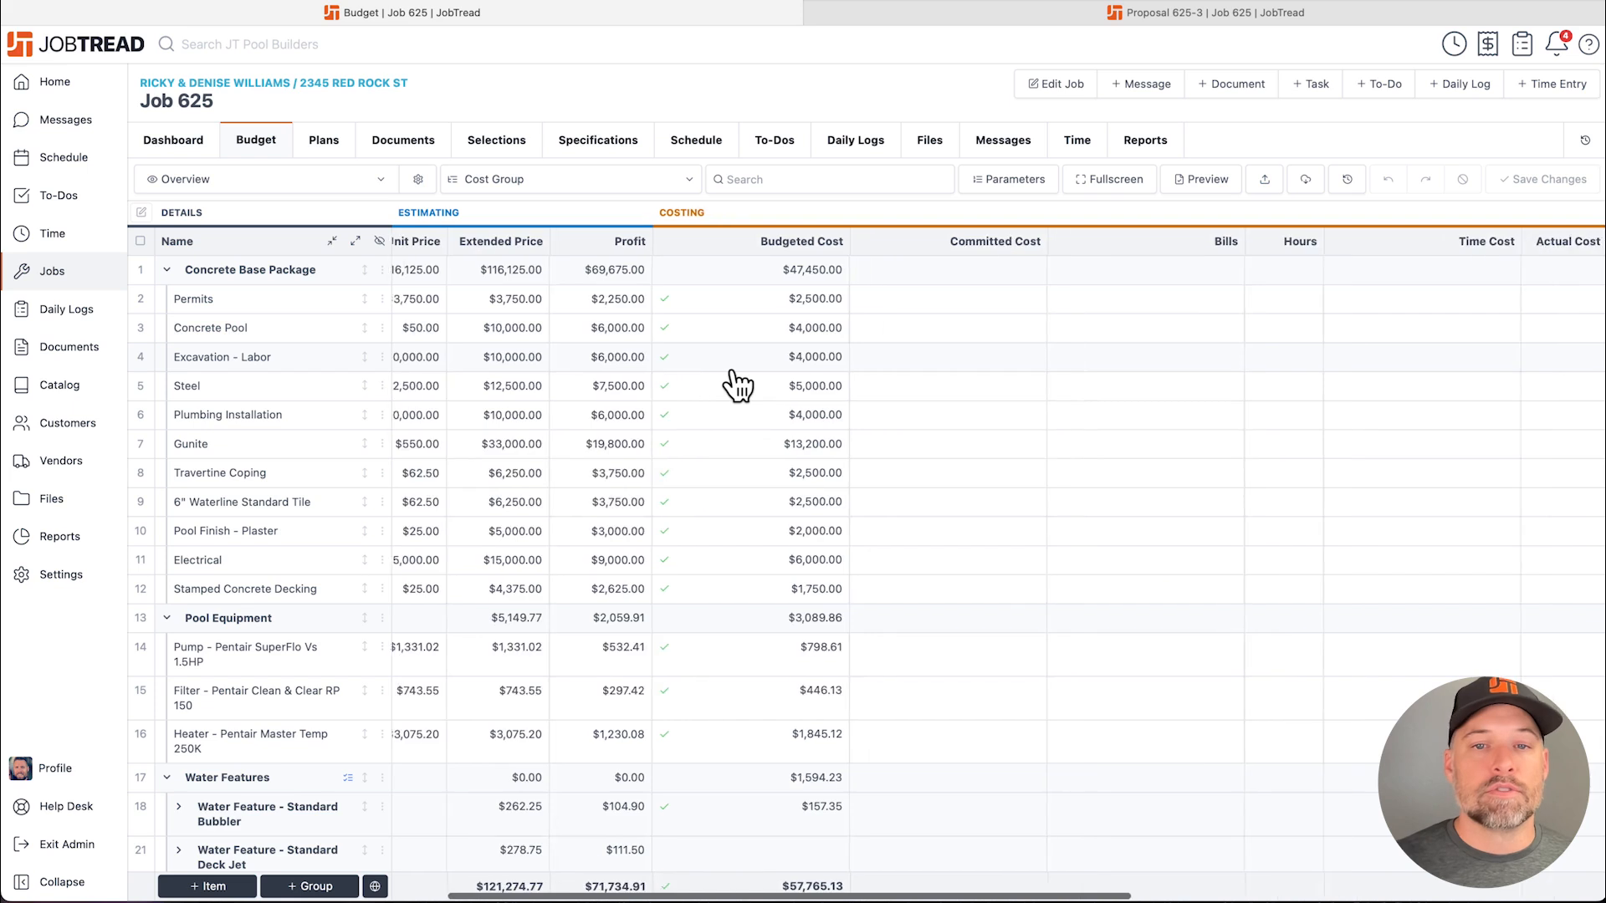
scroll(733, 371, "right", 2)
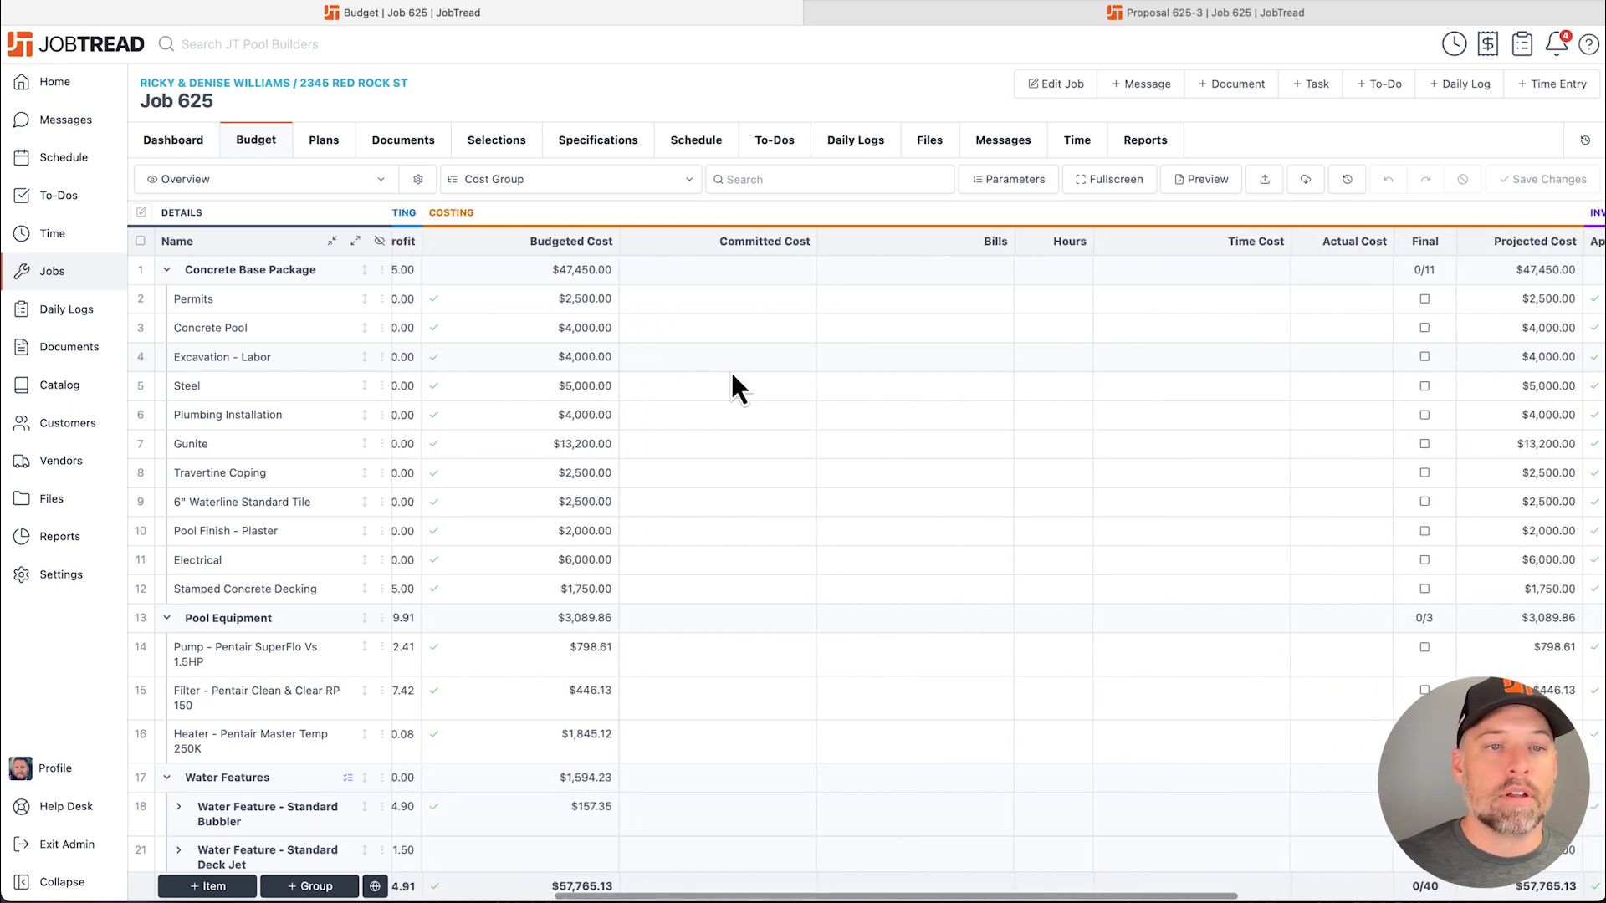
left_click(591, 301)
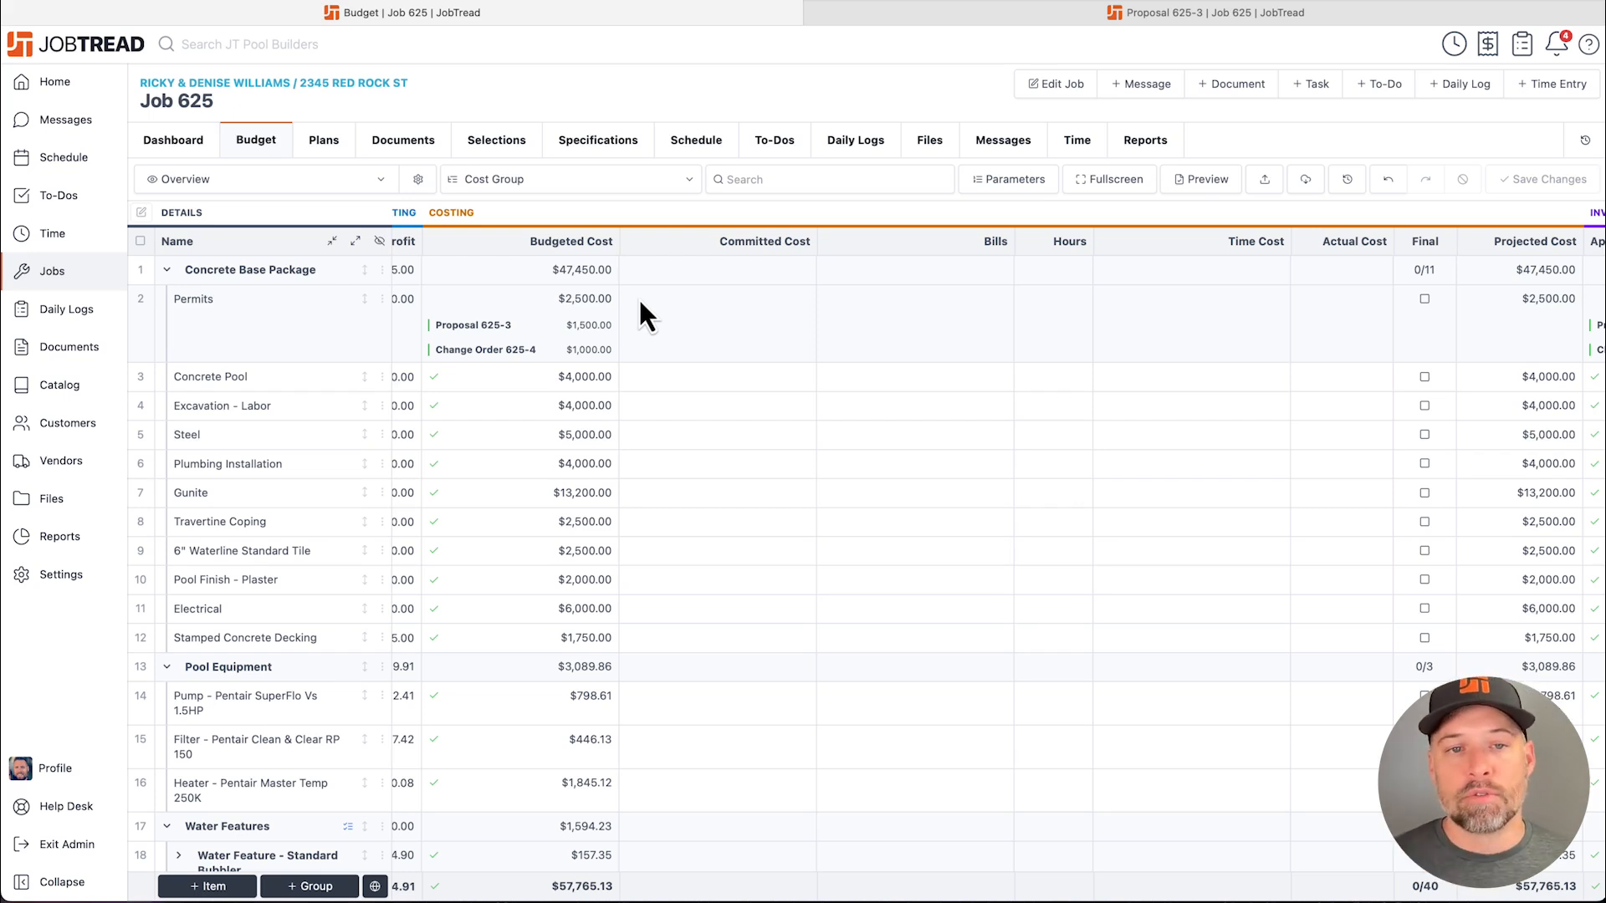
left_click(583, 350)
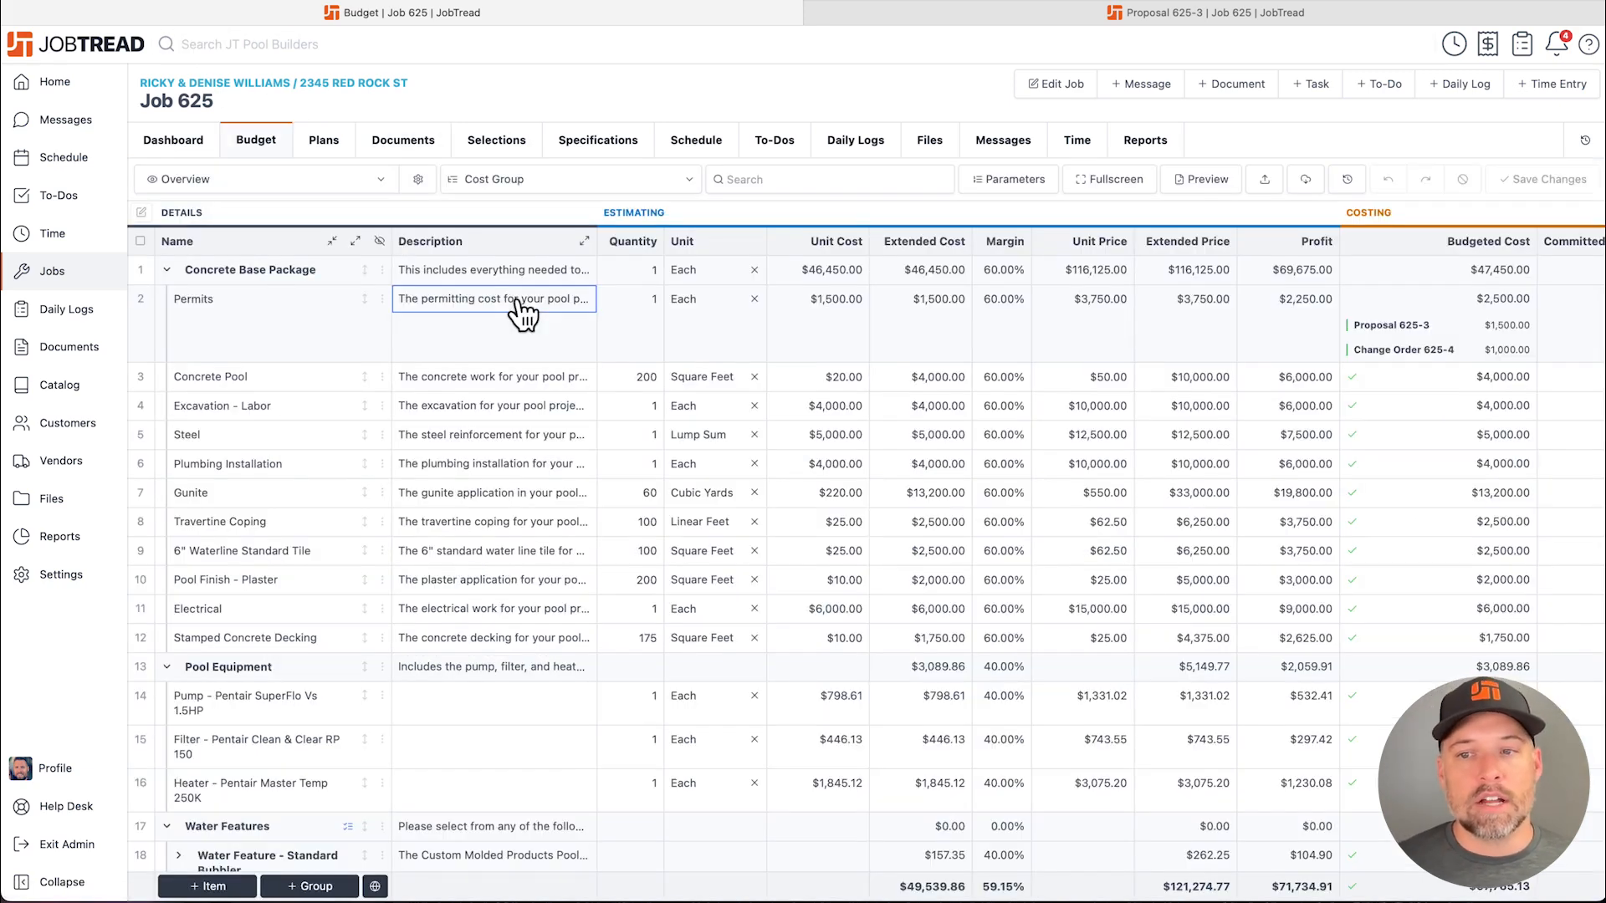
Check the Permits approved price in the budget's invoicing section, and open the job's documents list
scroll(523, 314, "right", 10)
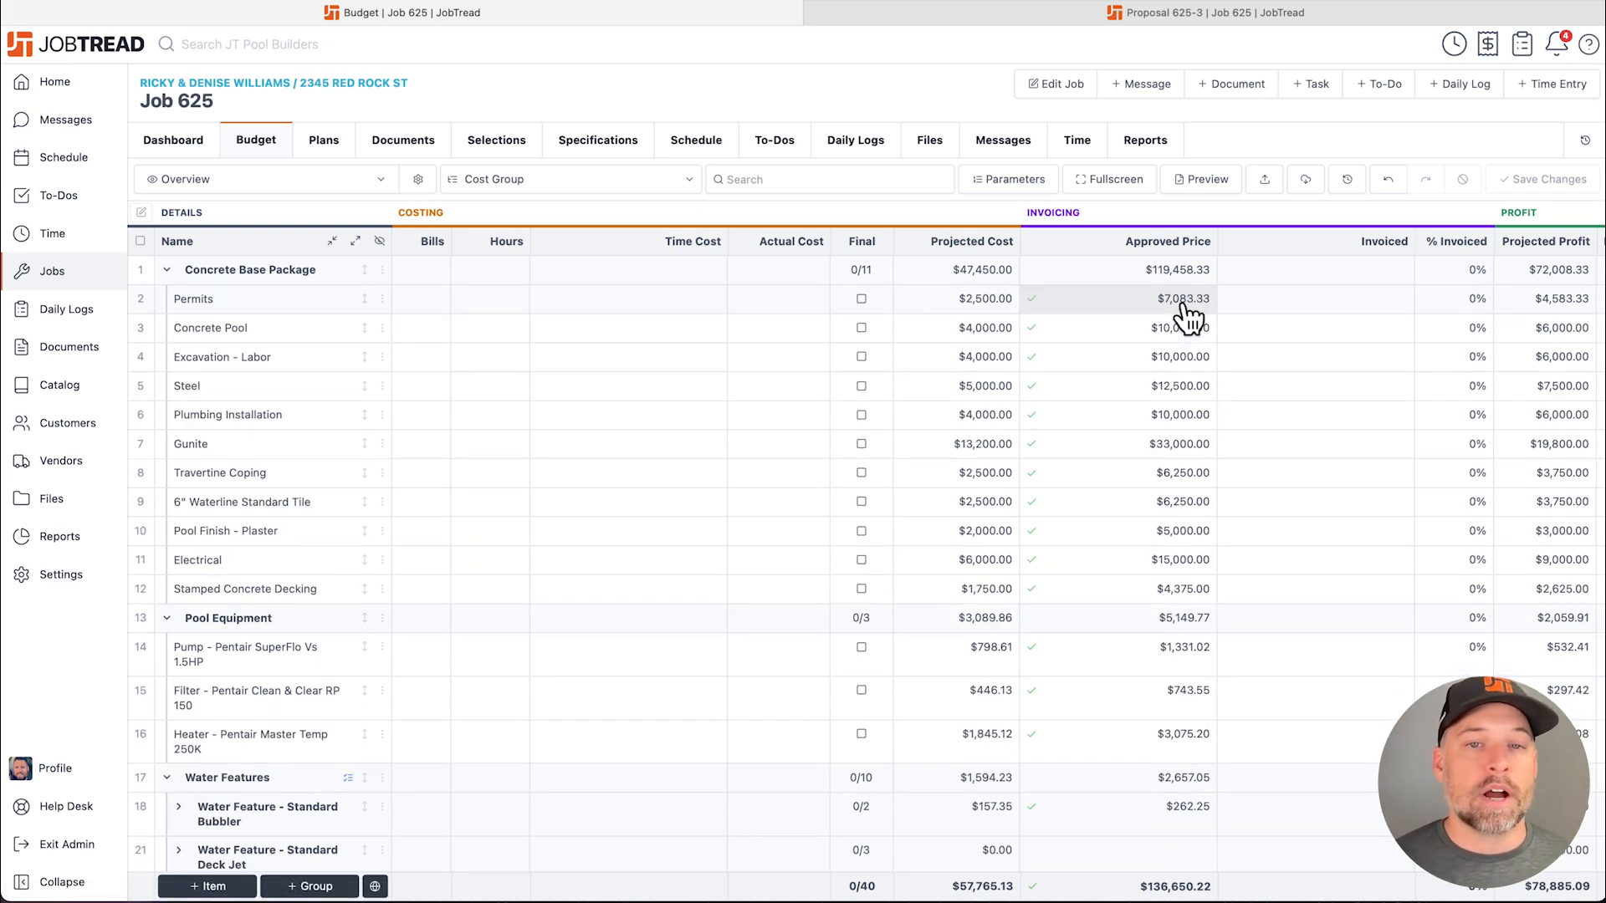
scroll(684, 484, "left", 7)
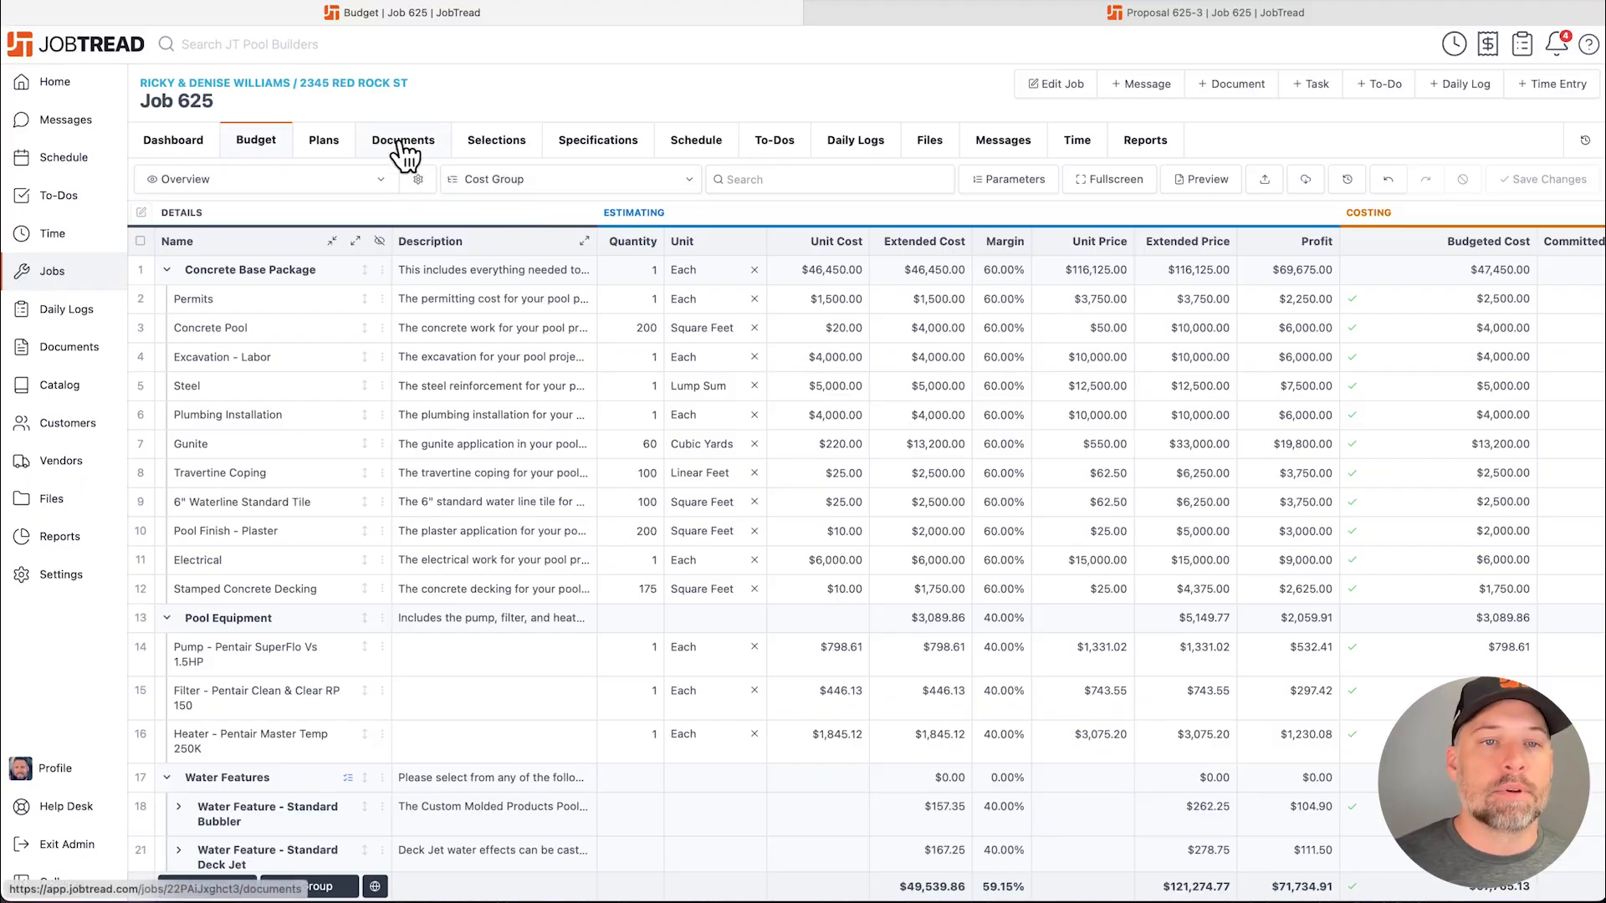
left_click(400, 140)
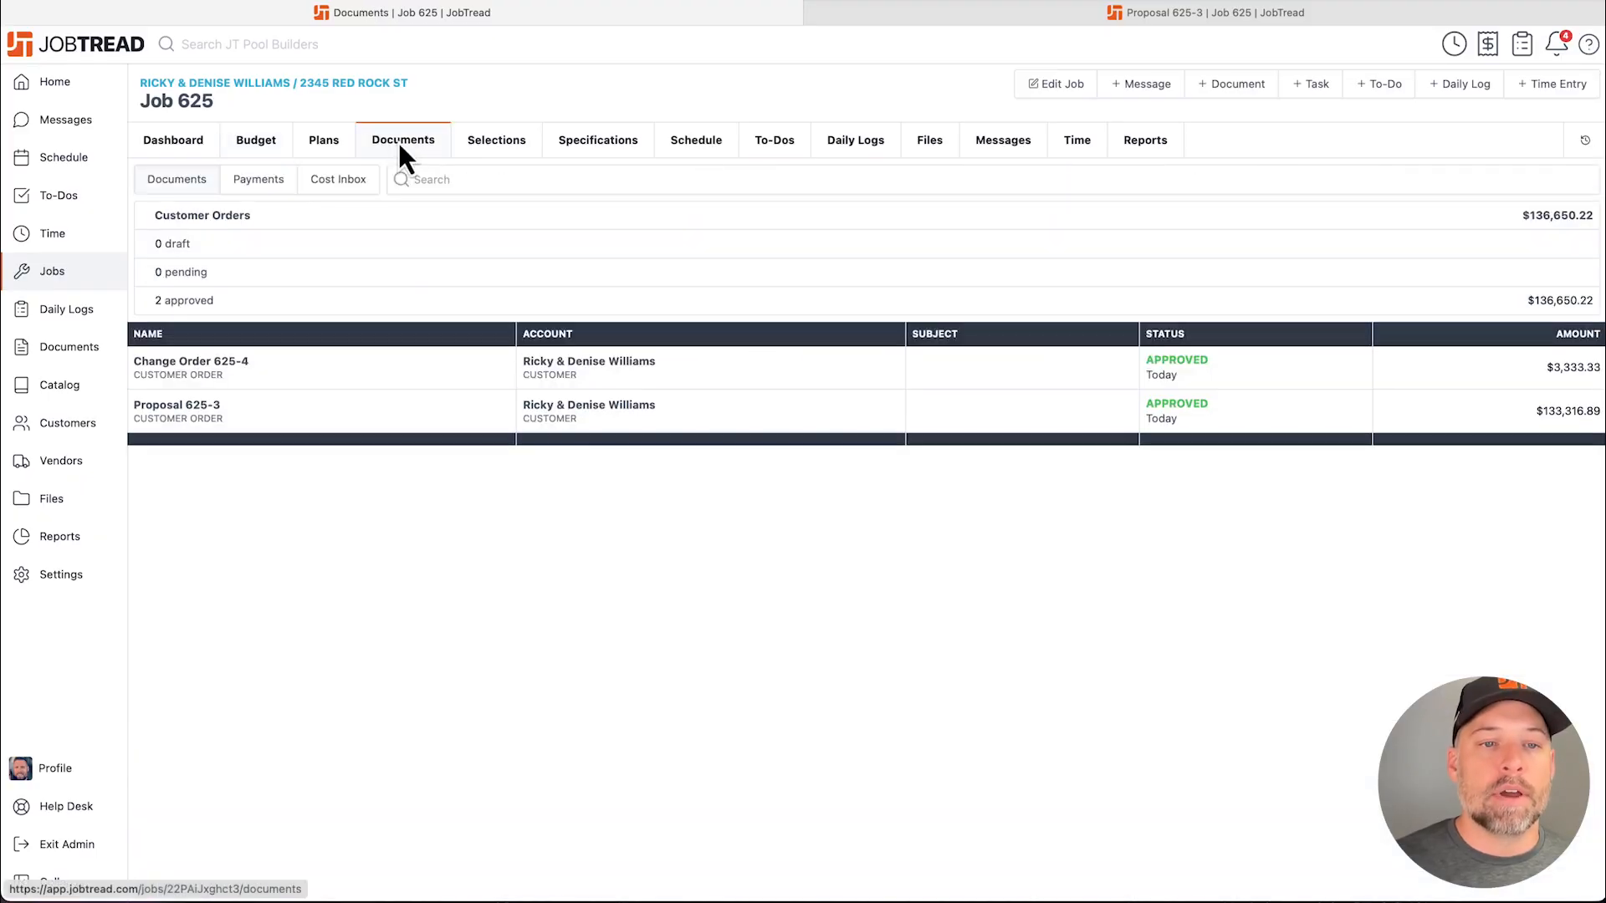
Open the approved proposal and review its decline options, leaving the proposal approved
left_click(581, 418)
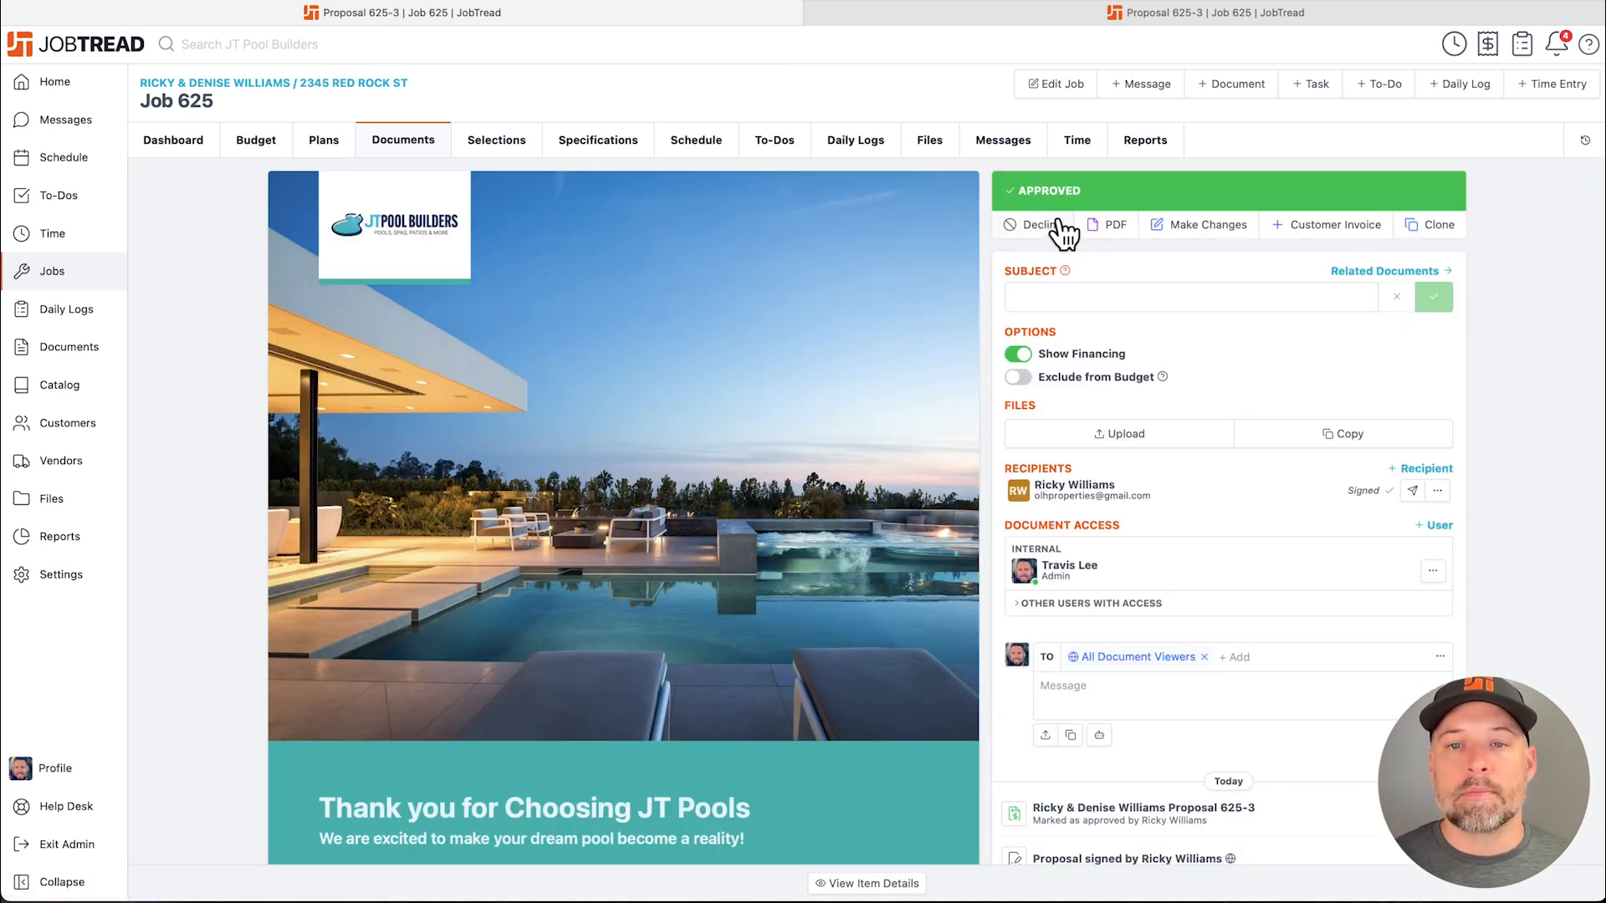
left_click(1038, 224)
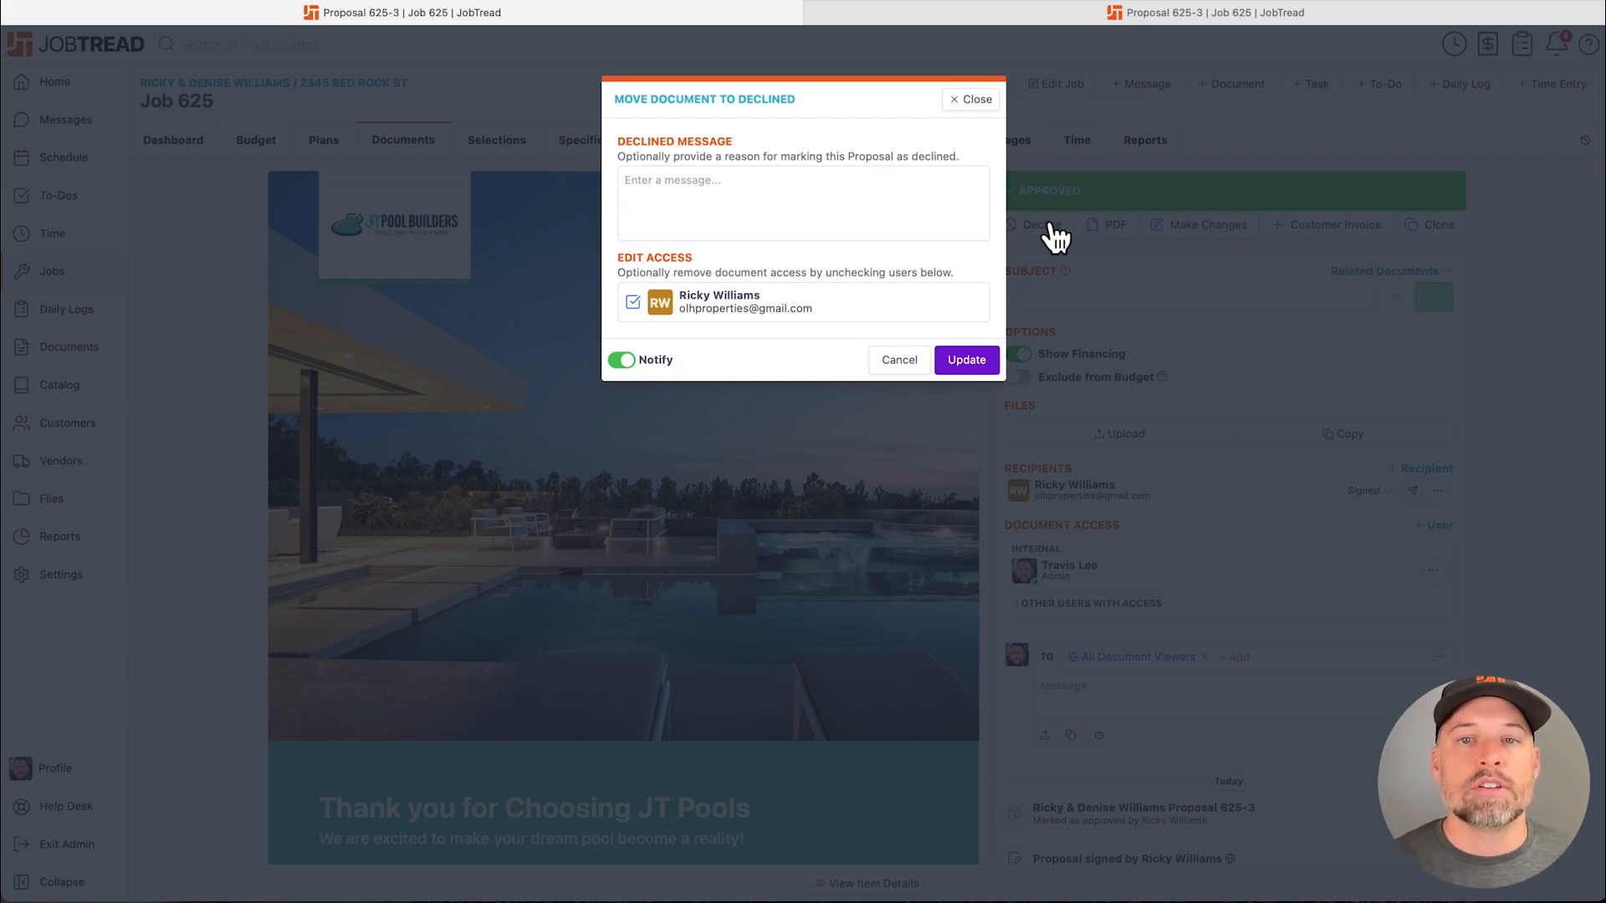
left_click(970, 99)
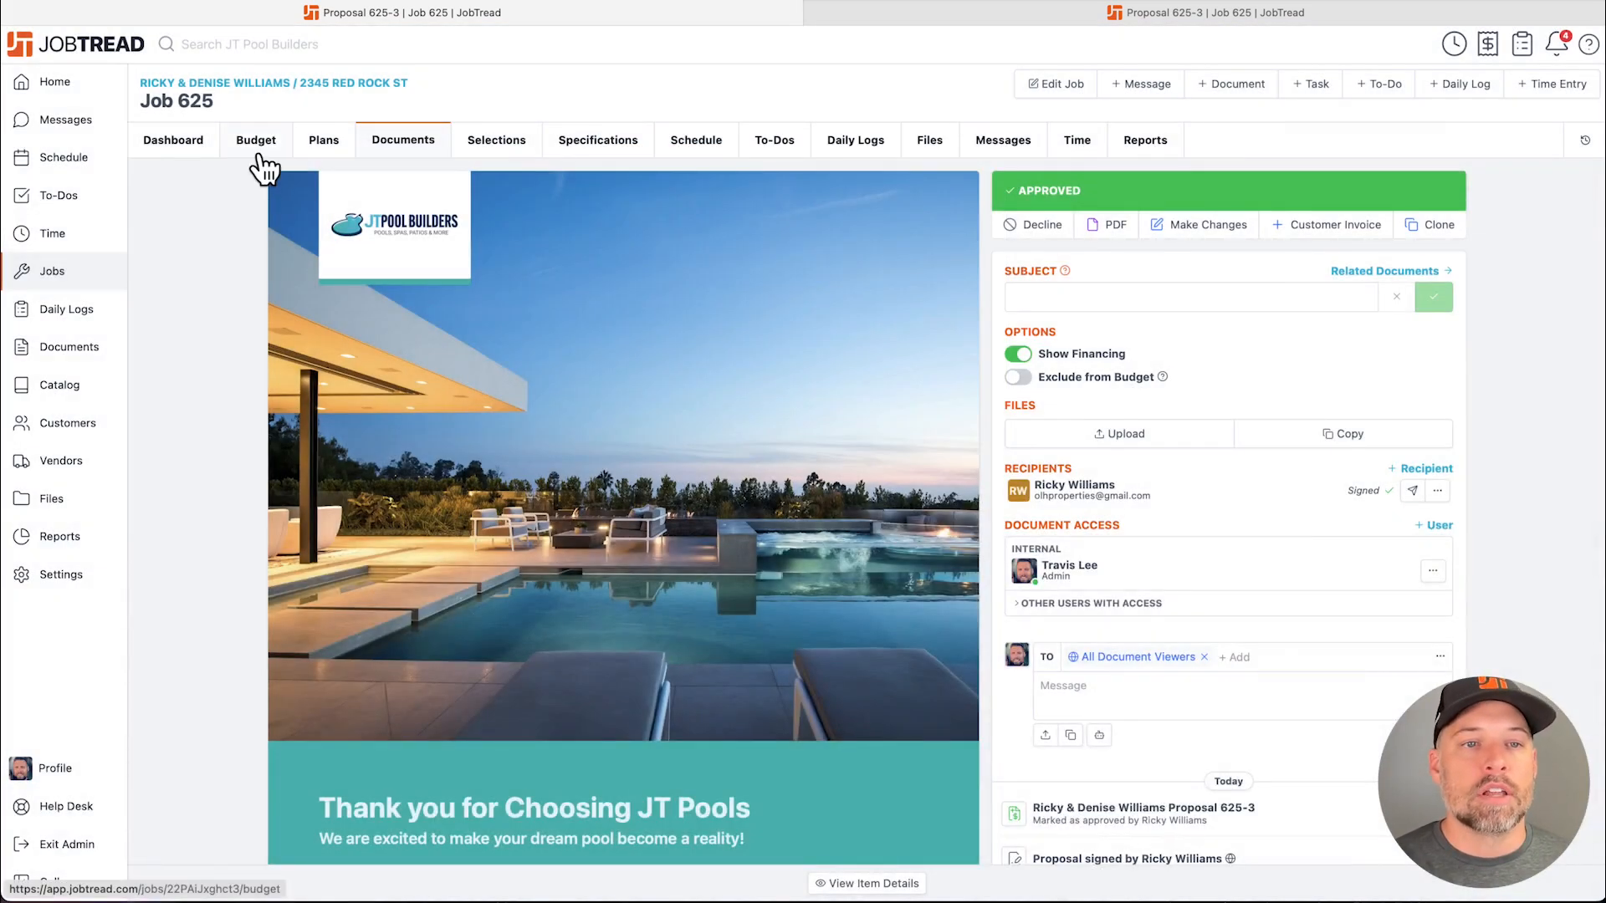
Delete all groups and items from the job's budget and save the changes
left_click(256, 141)
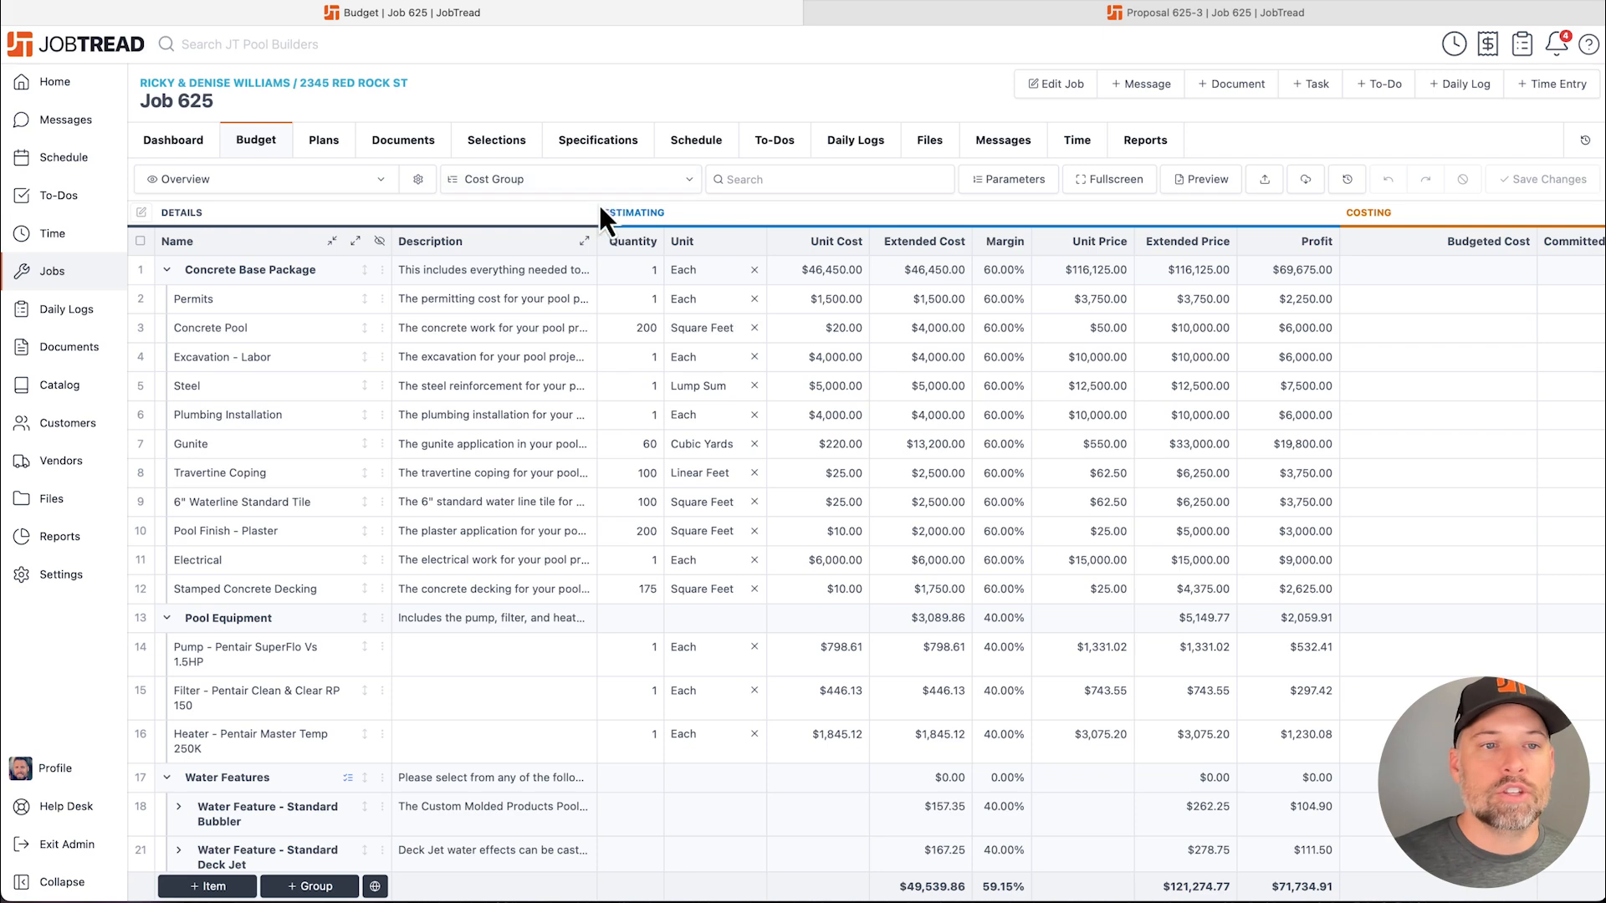
left_click(141, 241)
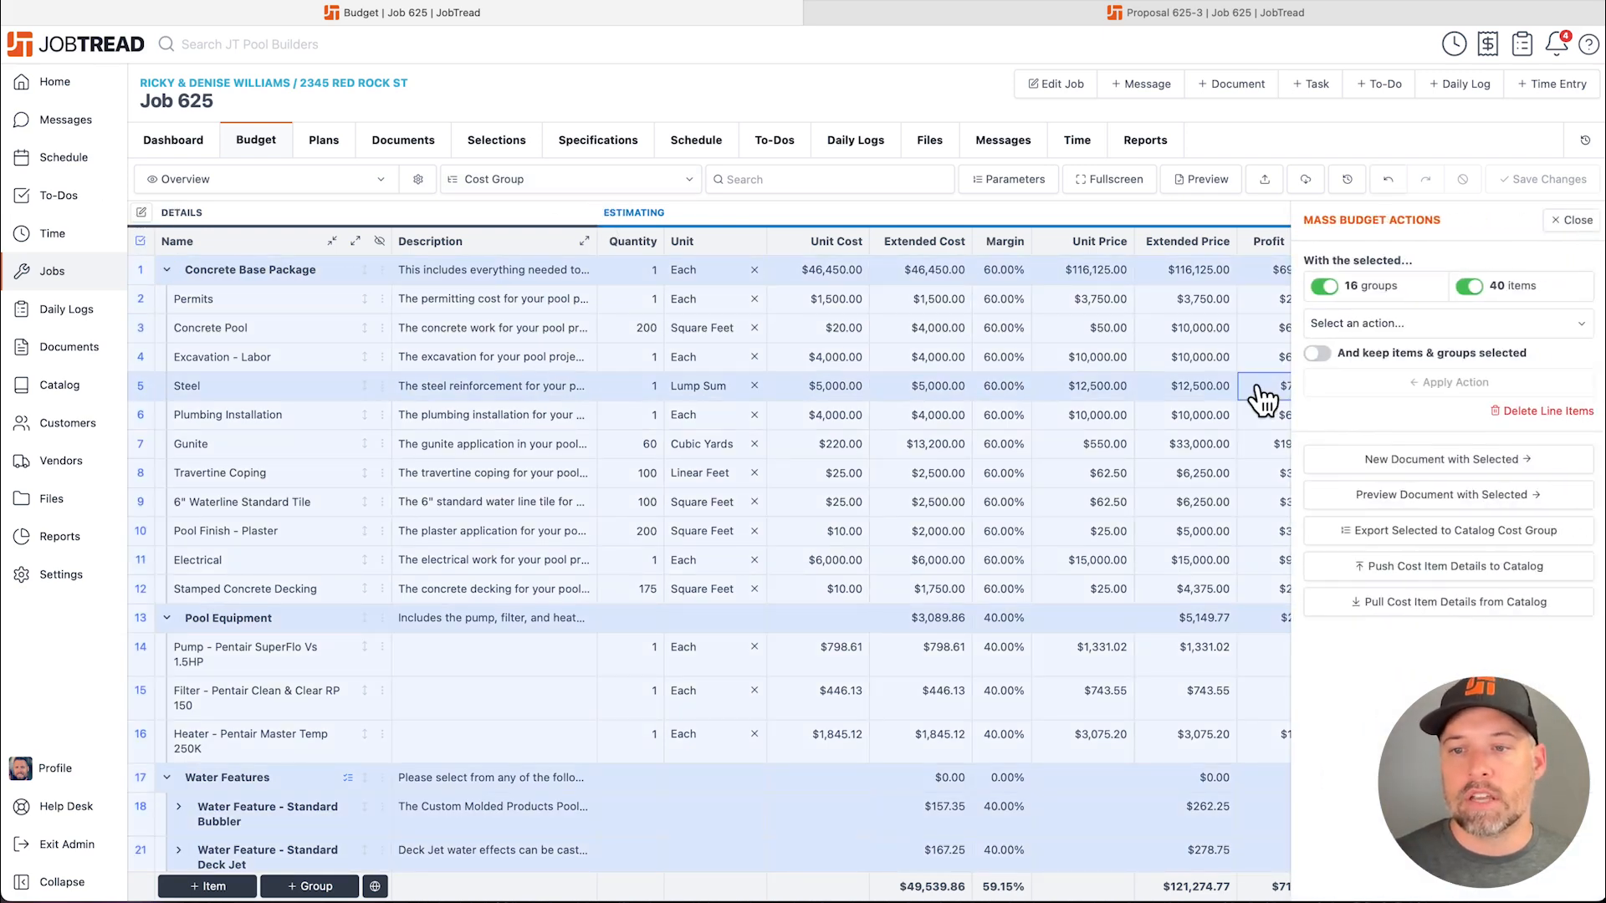
left_click(1543, 411)
left_click(1505, 195)
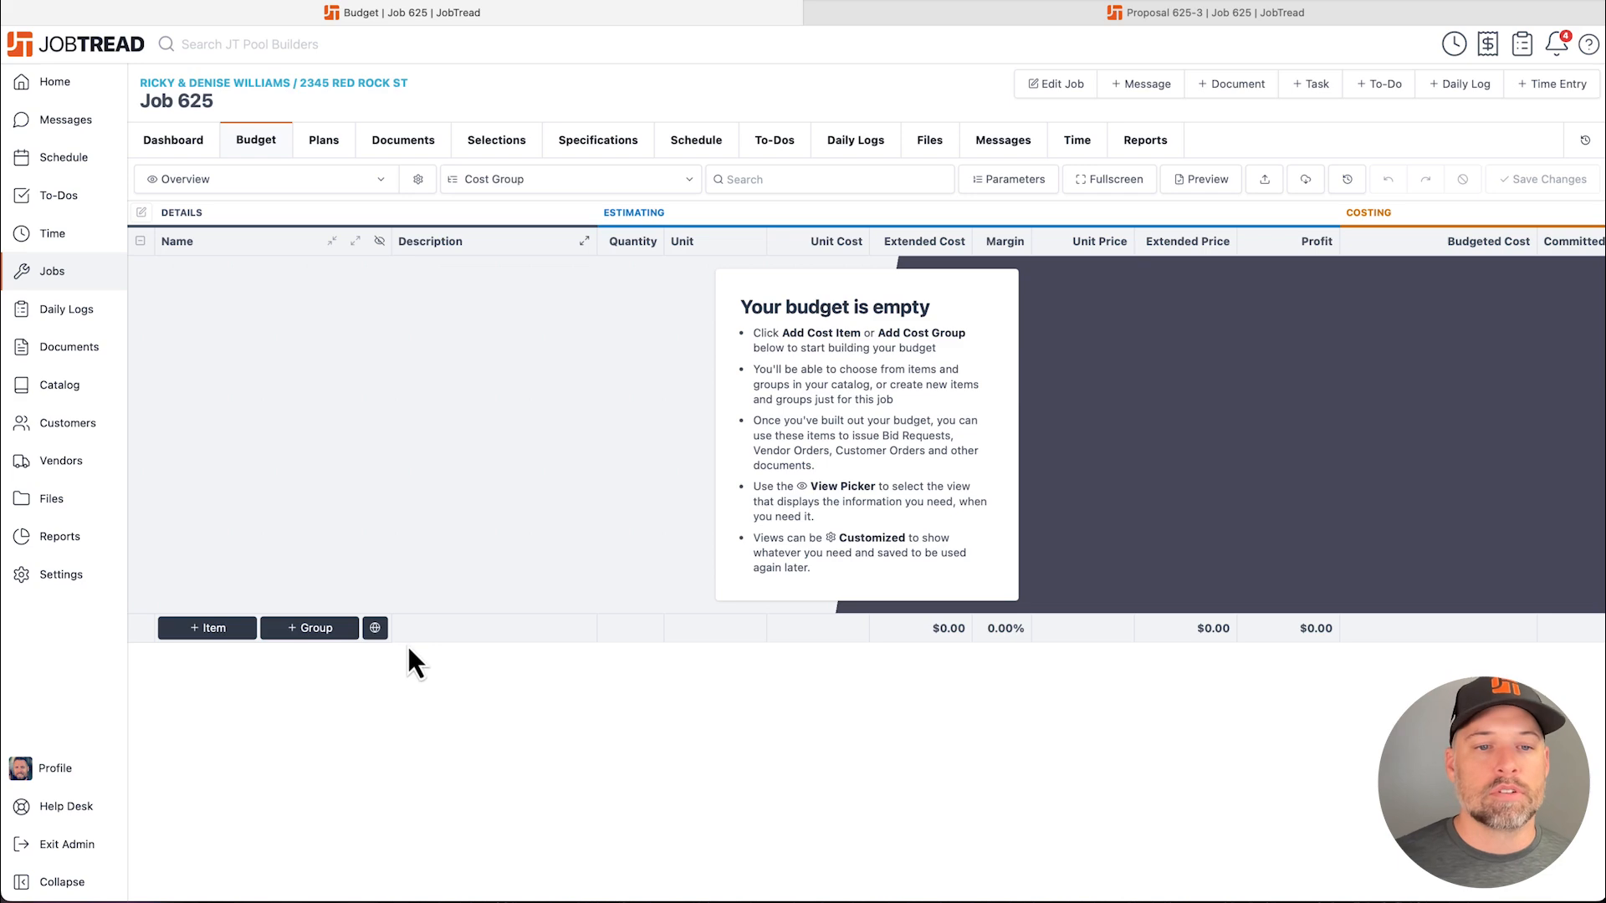
Add the Gunite Pool Build & Spa Option with Formulas template from the Global Catalog with the suggested code mappings, and expand its cost groups
left_click(376, 629)
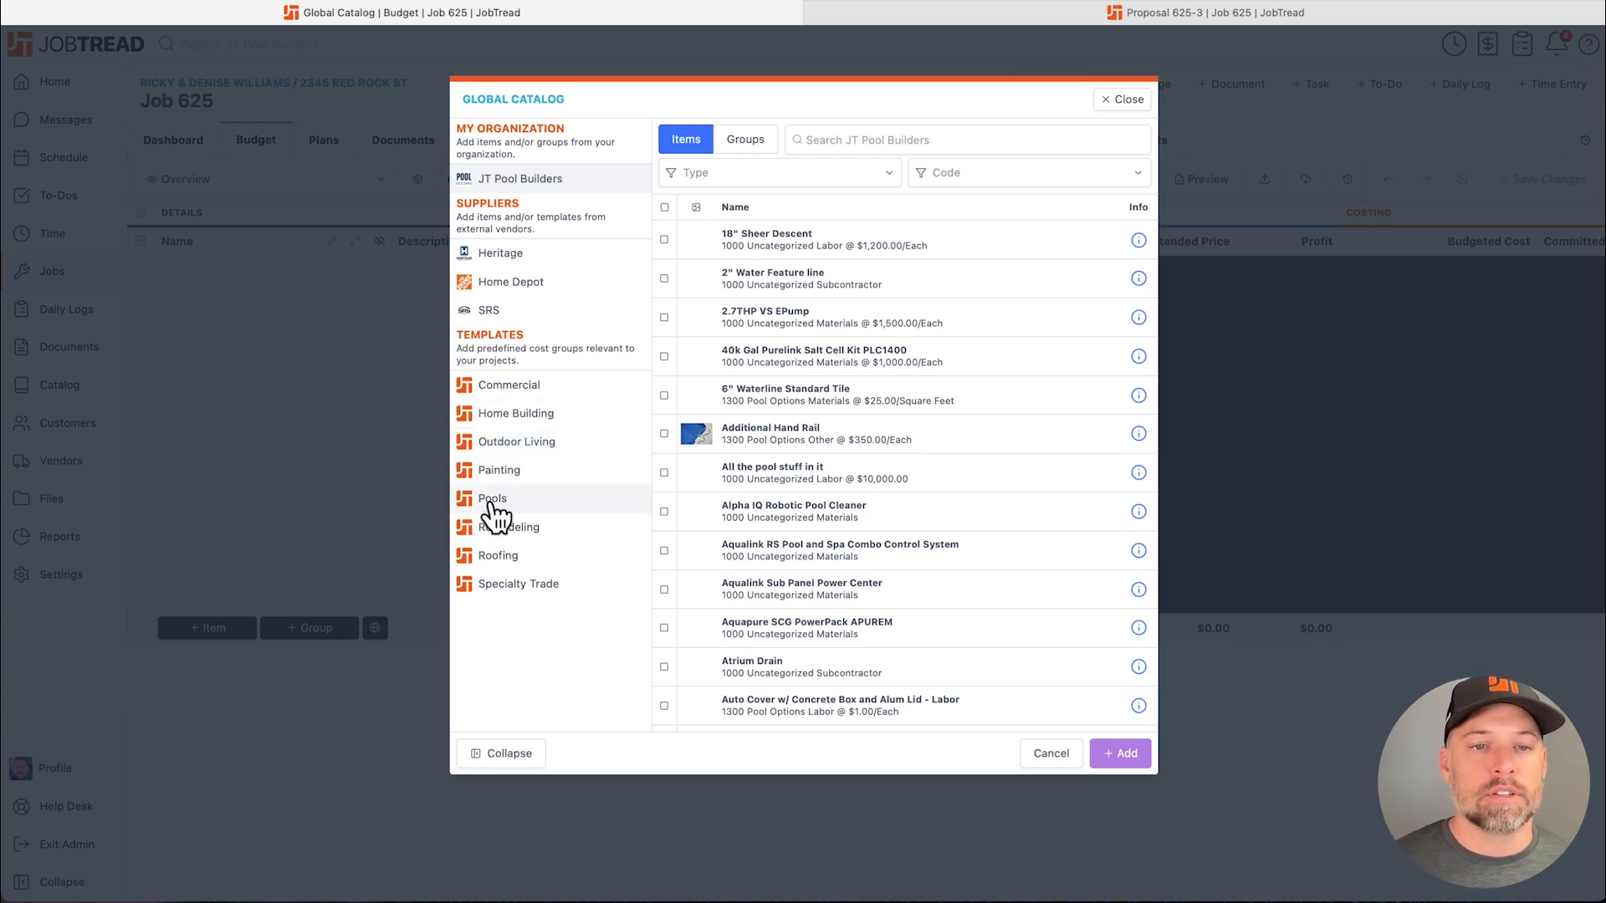
left_click(492, 499)
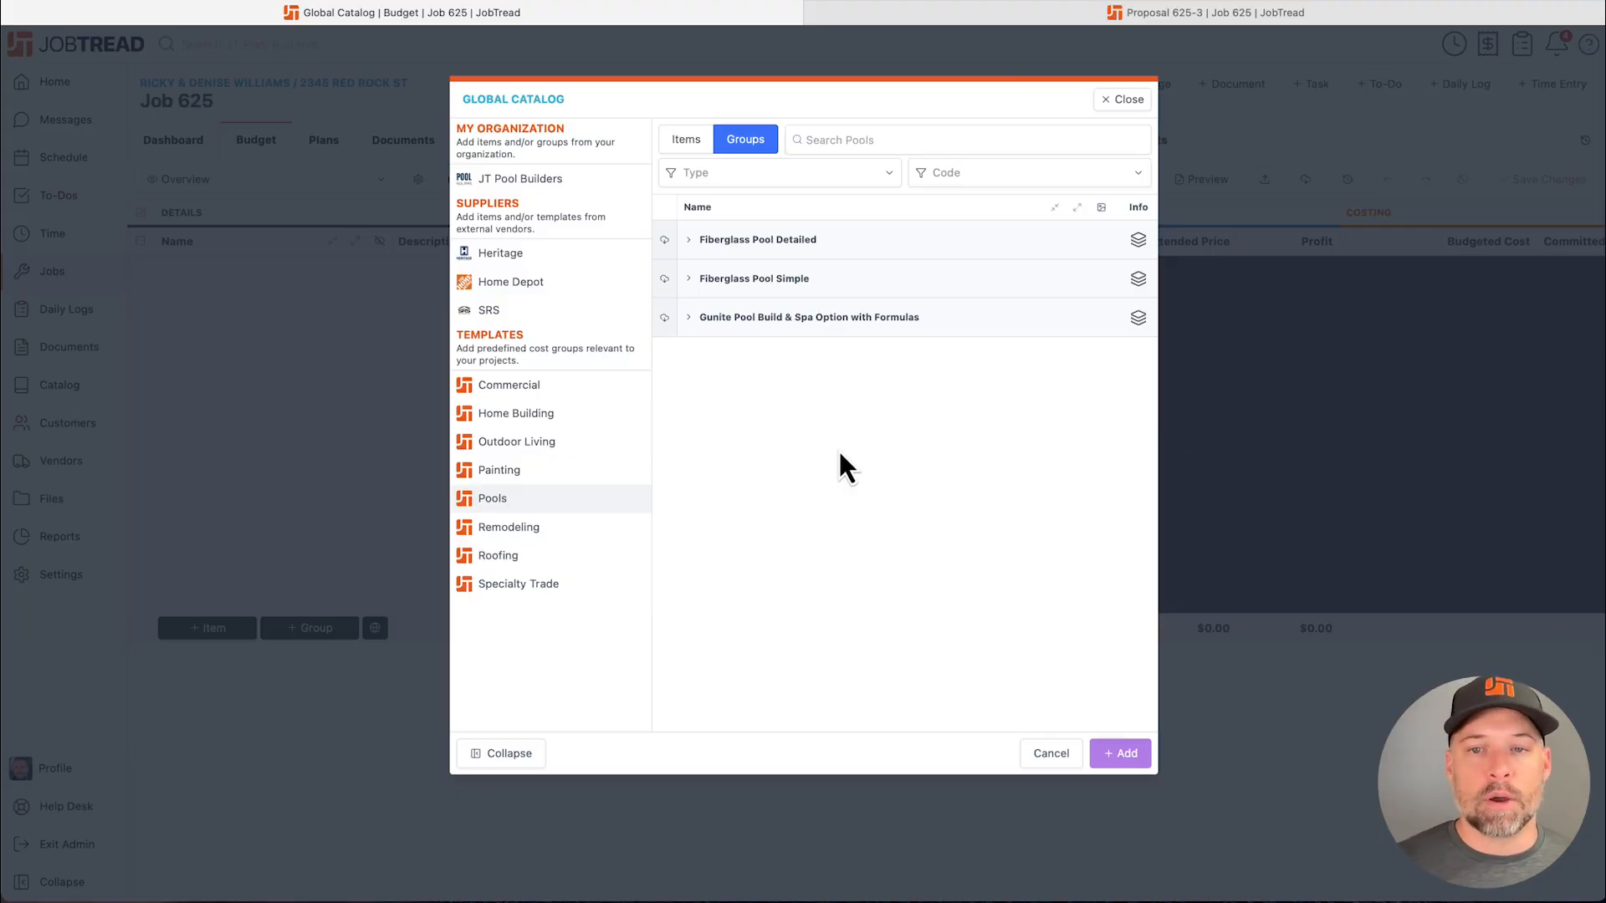
left_click(665, 321)
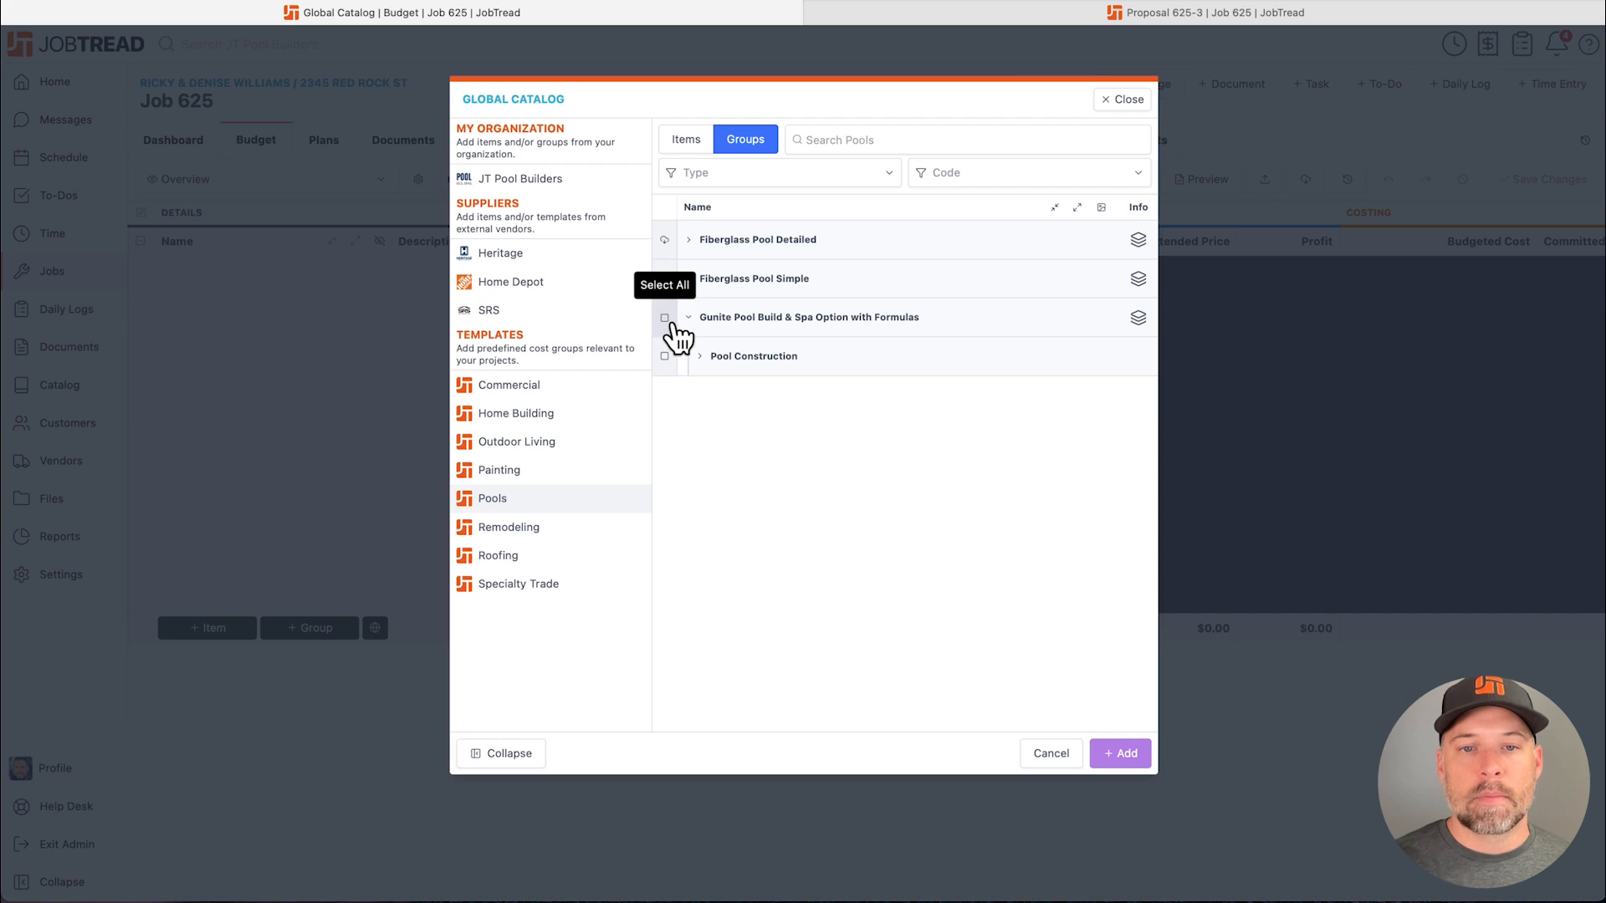
left_click(667, 318)
left_click(1134, 757)
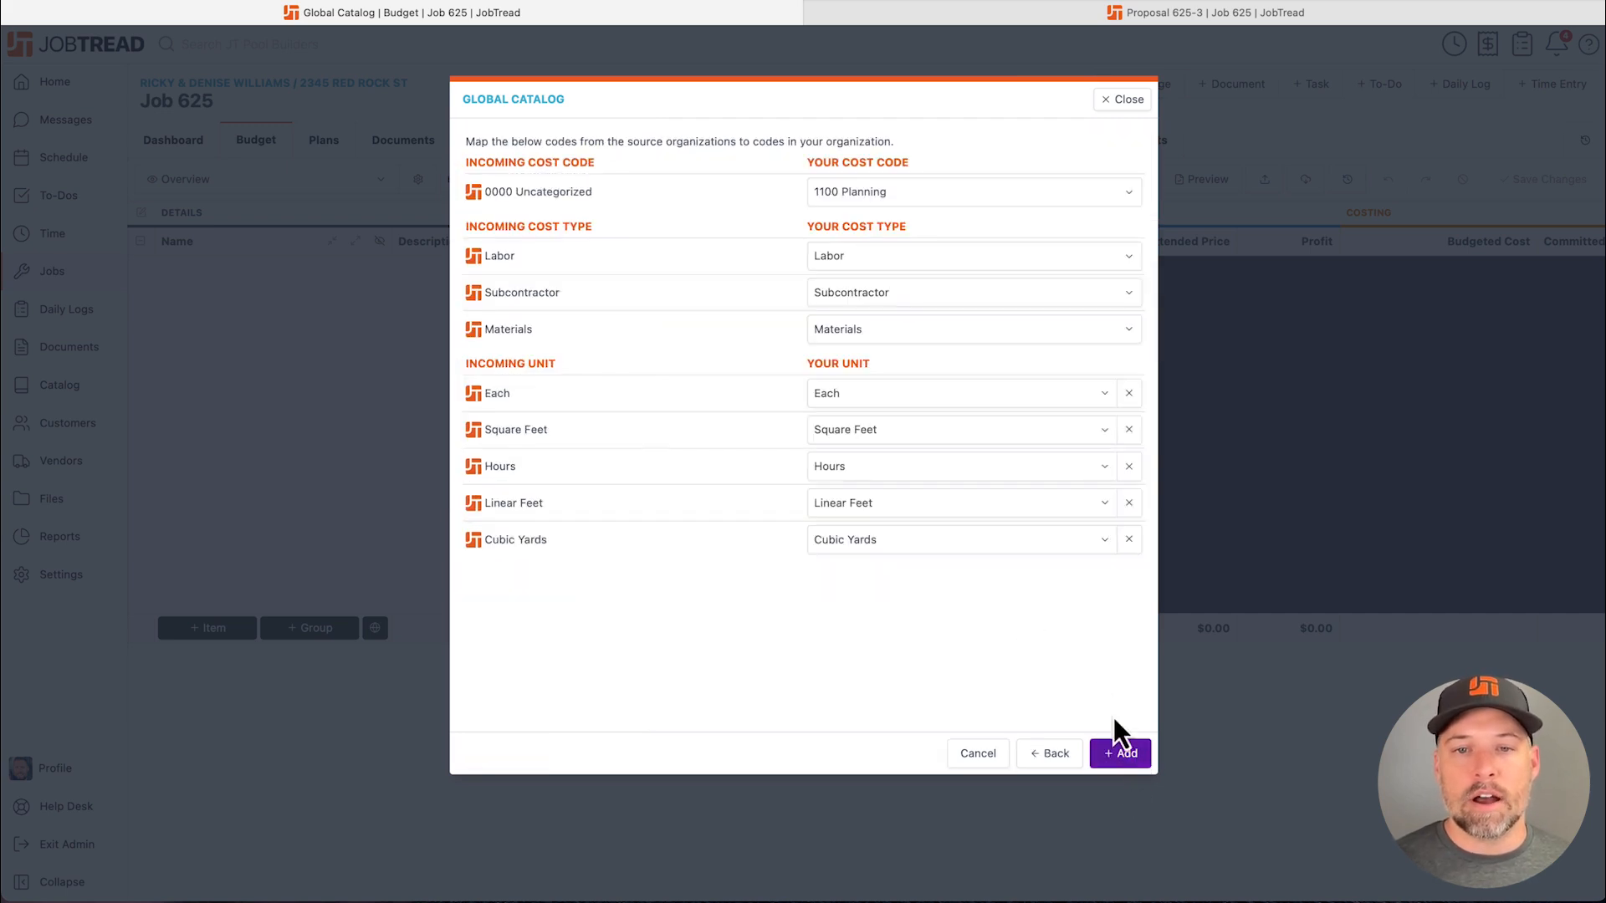
left_click(1121, 755)
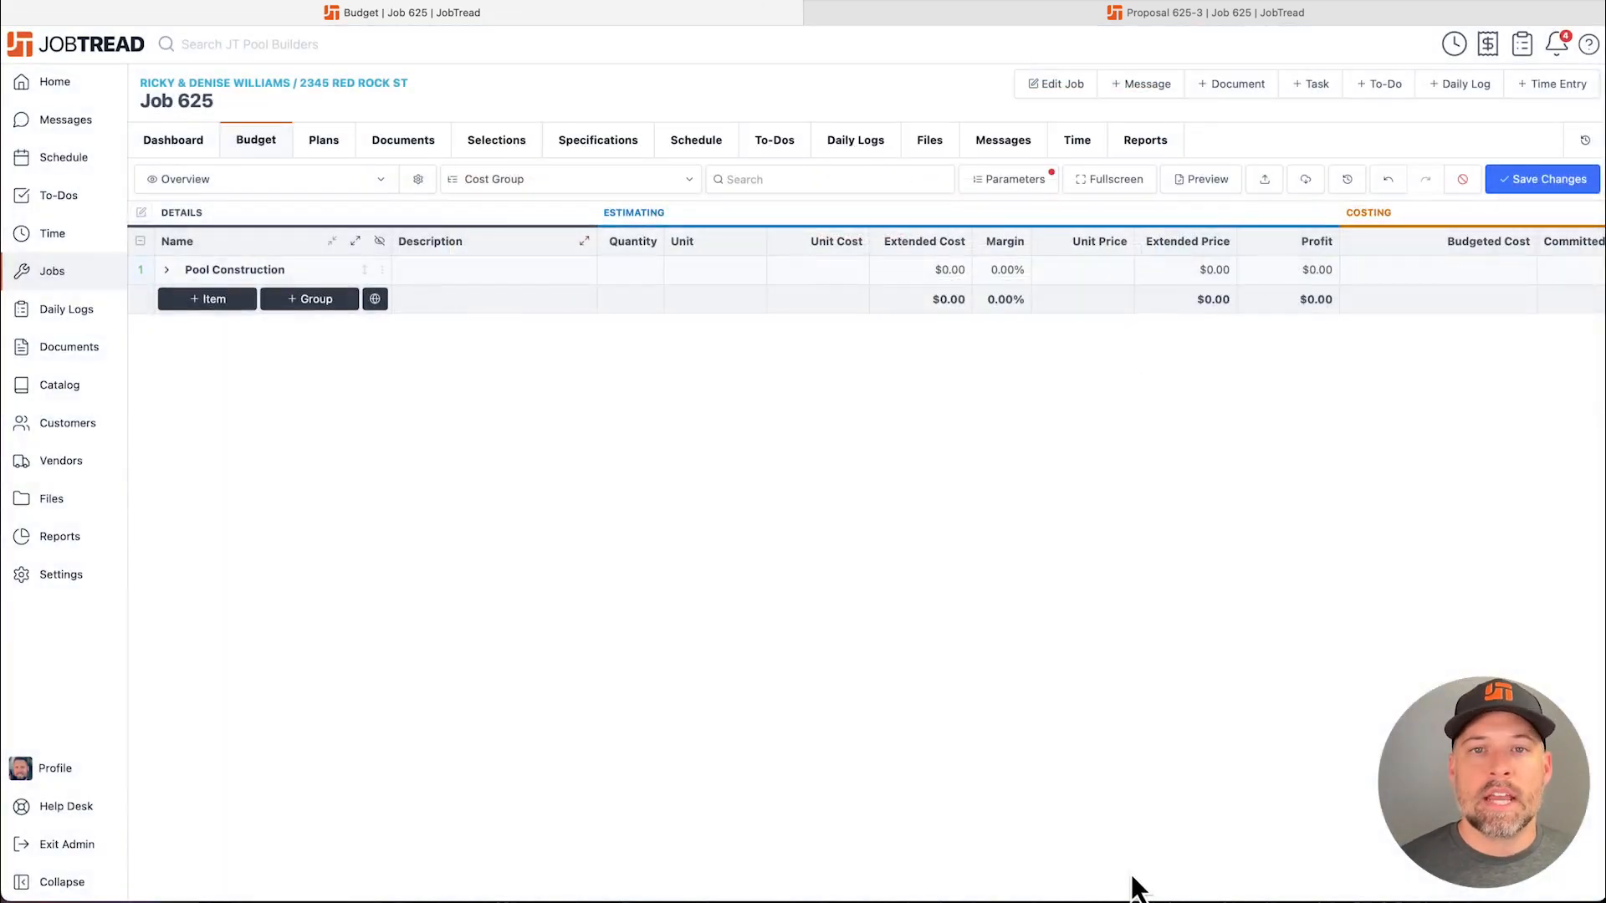
left_click(356, 242)
Fill and save job parameters from max depth to decking area with 10, 250, 40, 50, 60, 40, 5, 10, 20, 500, 4, 4, 3, 10, 600
mouse_move(642, 449)
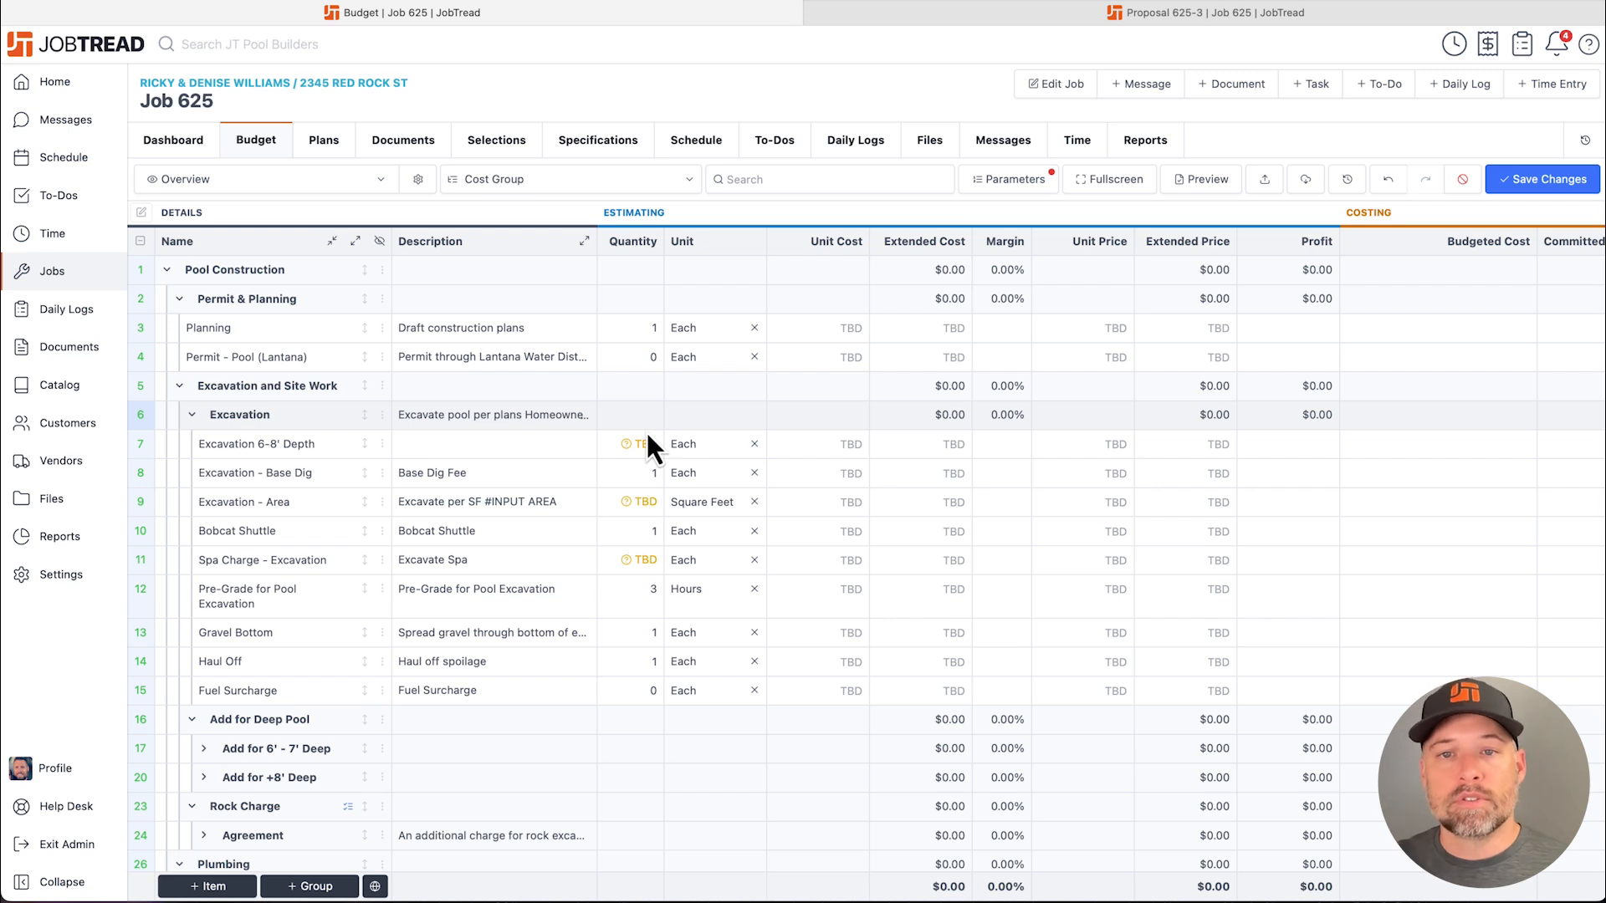
mouse_move(618, 580)
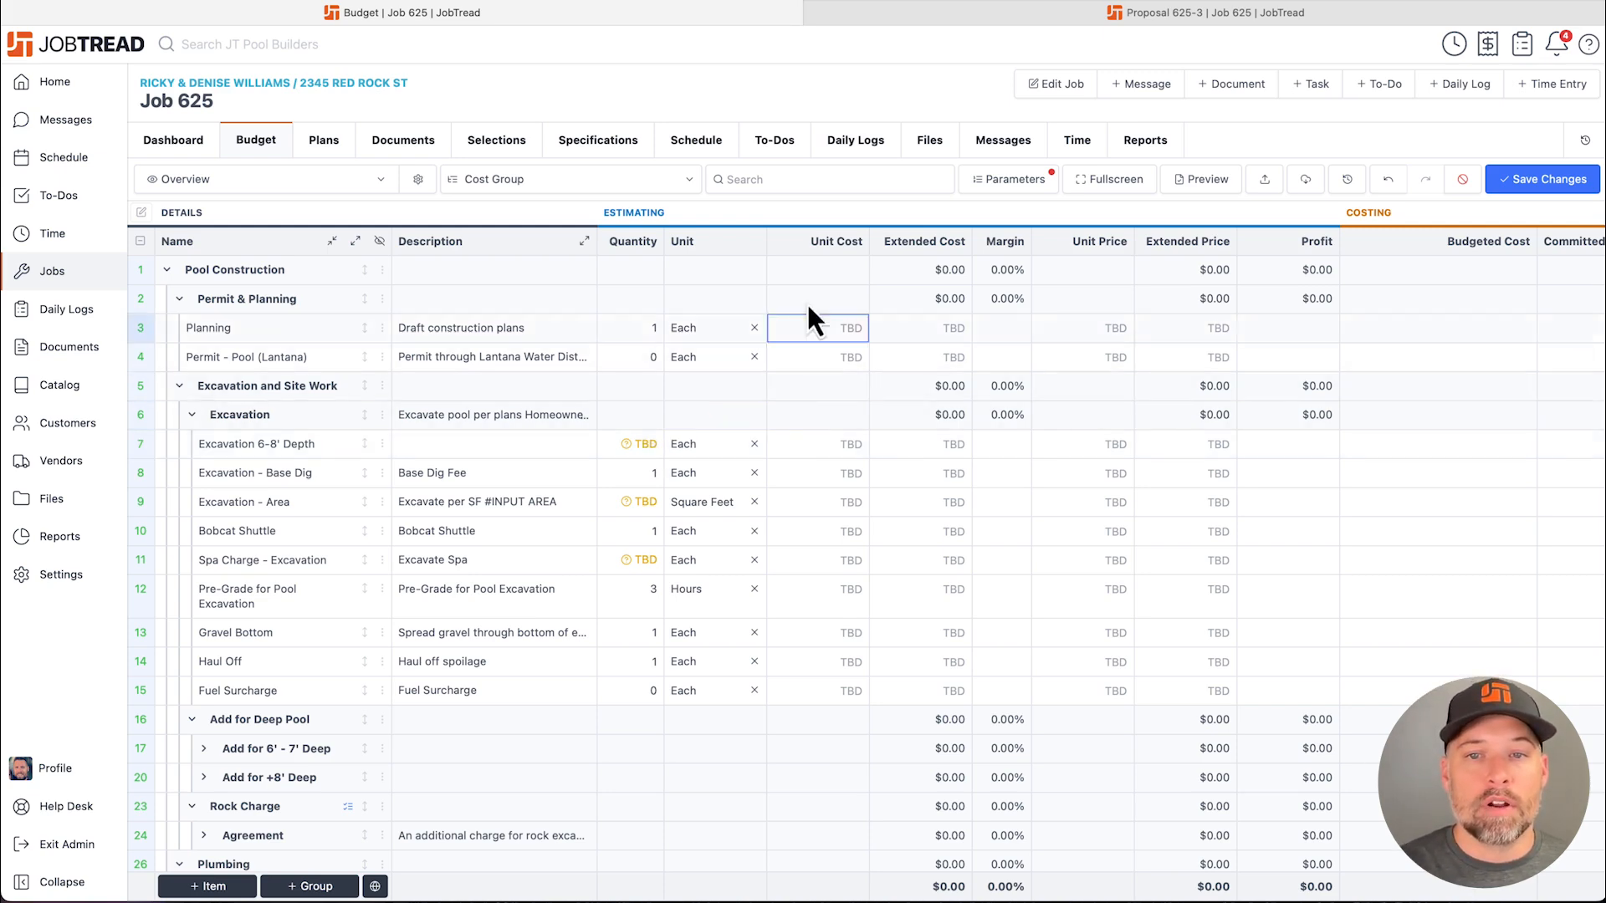
left_click(1004, 201)
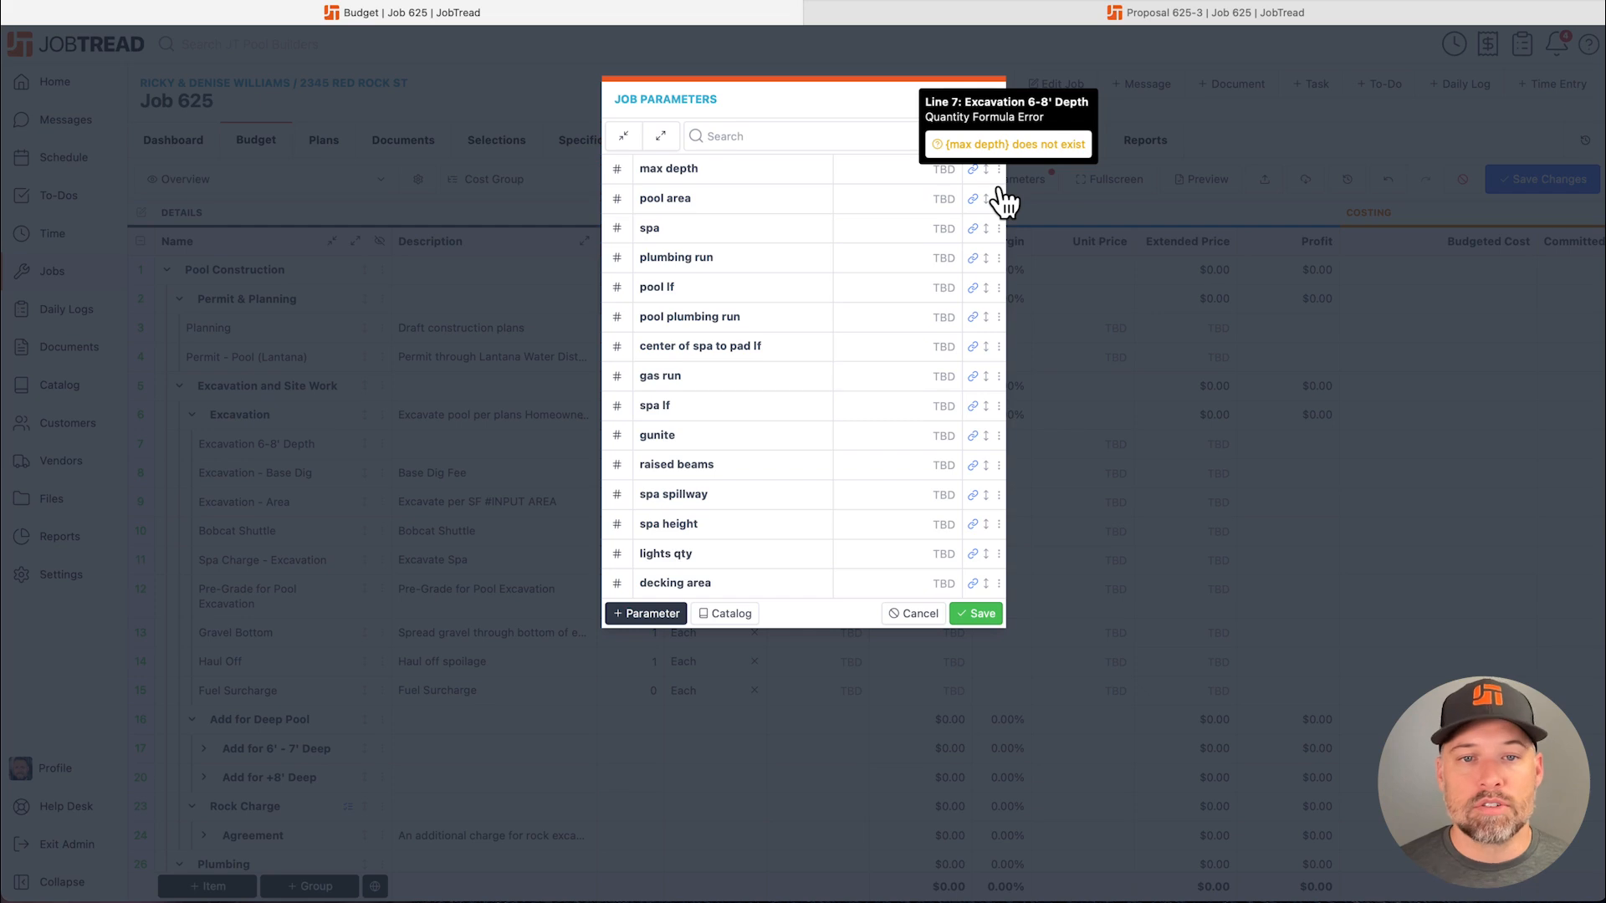
left_click(910, 170)
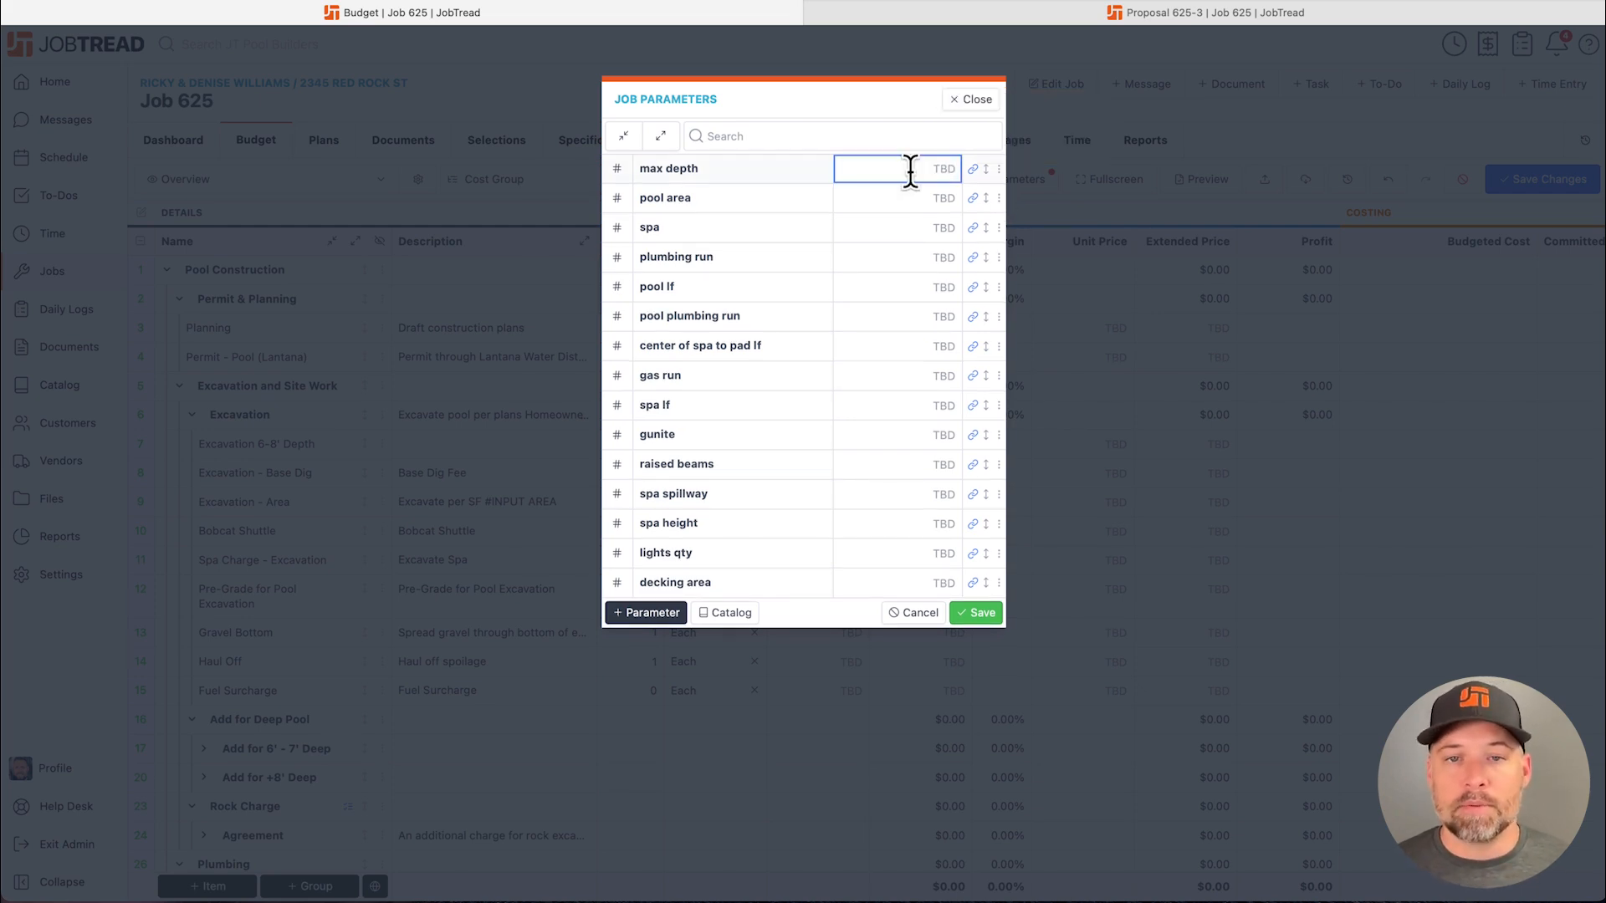
type("10\t250\t40\t50\t60\t40\t5\t10\t20\t500\t4\t4\t3\t10\t")
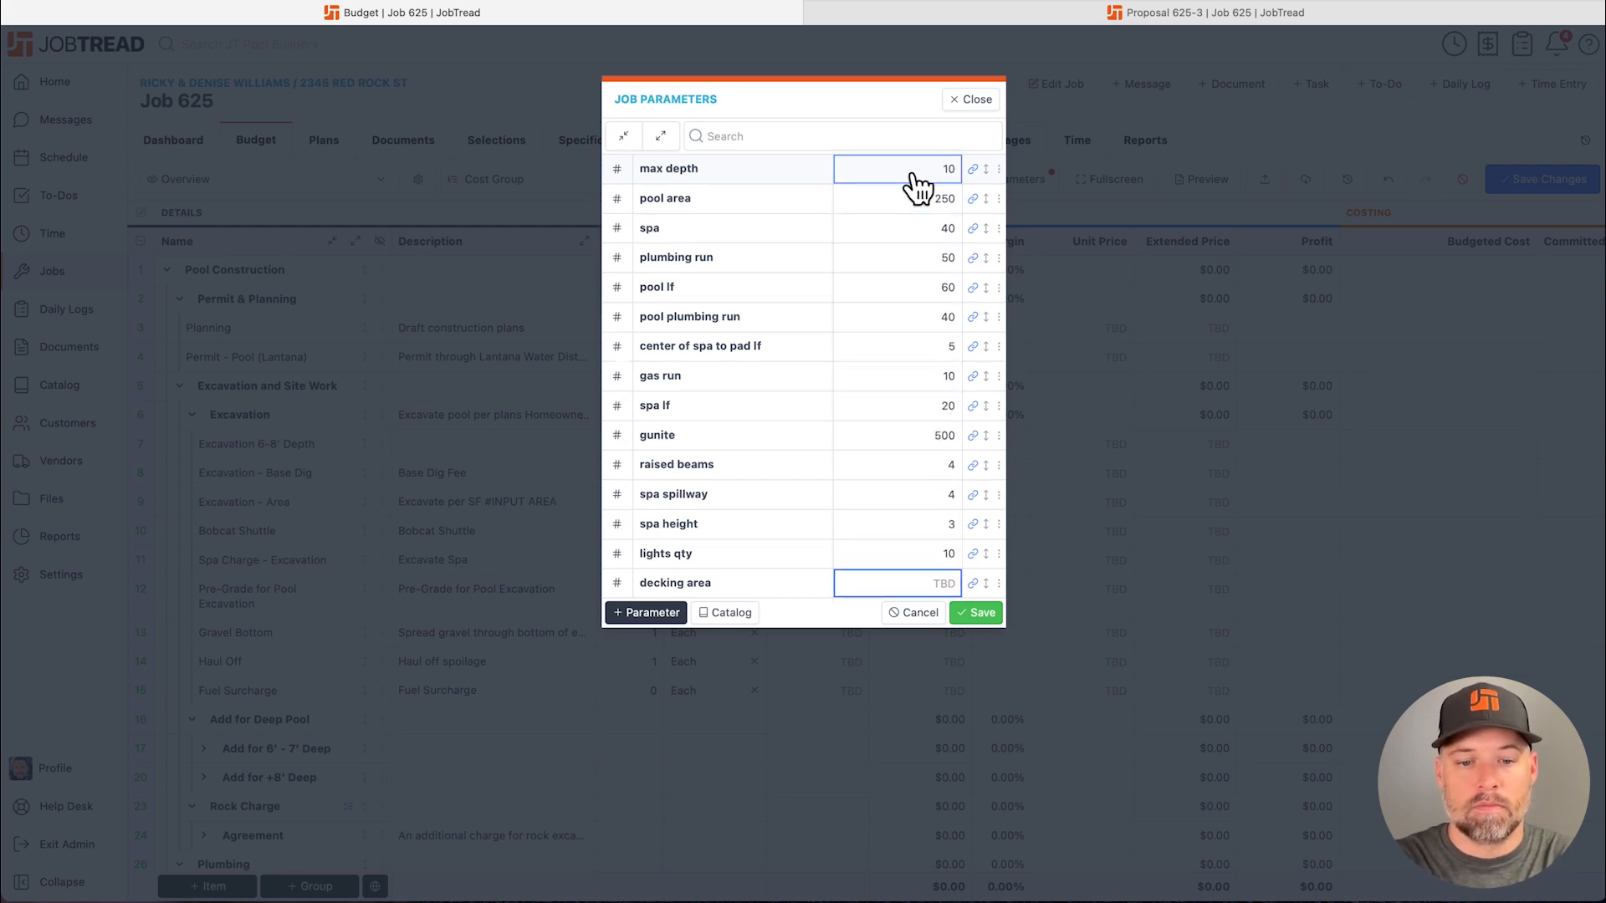
type("600")
key("Tab")
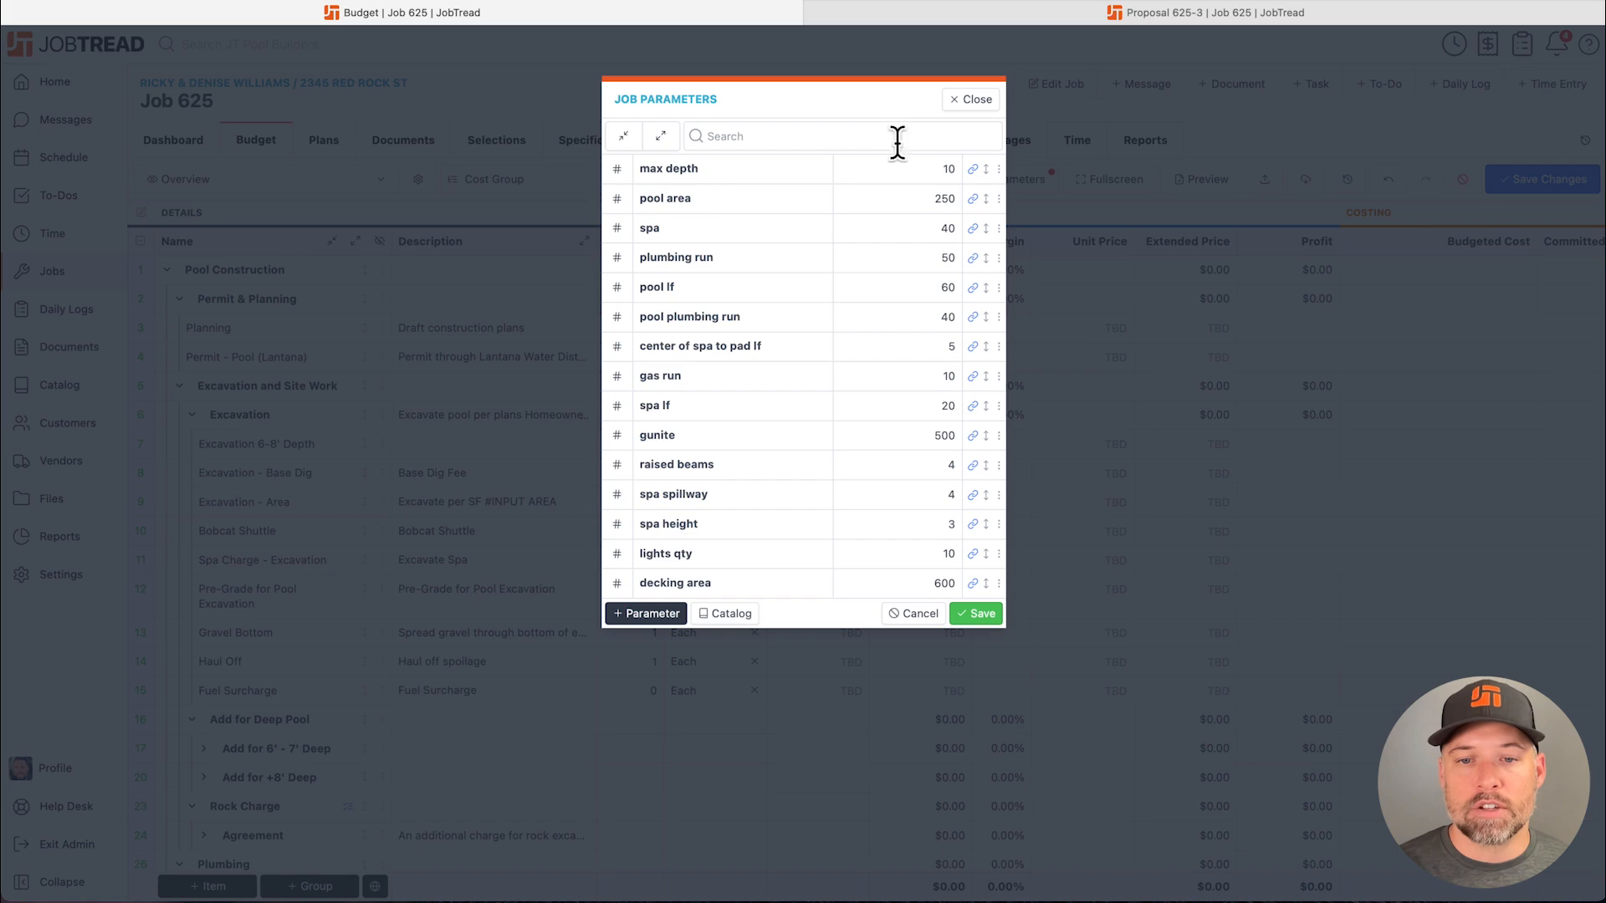
left_click(979, 613)
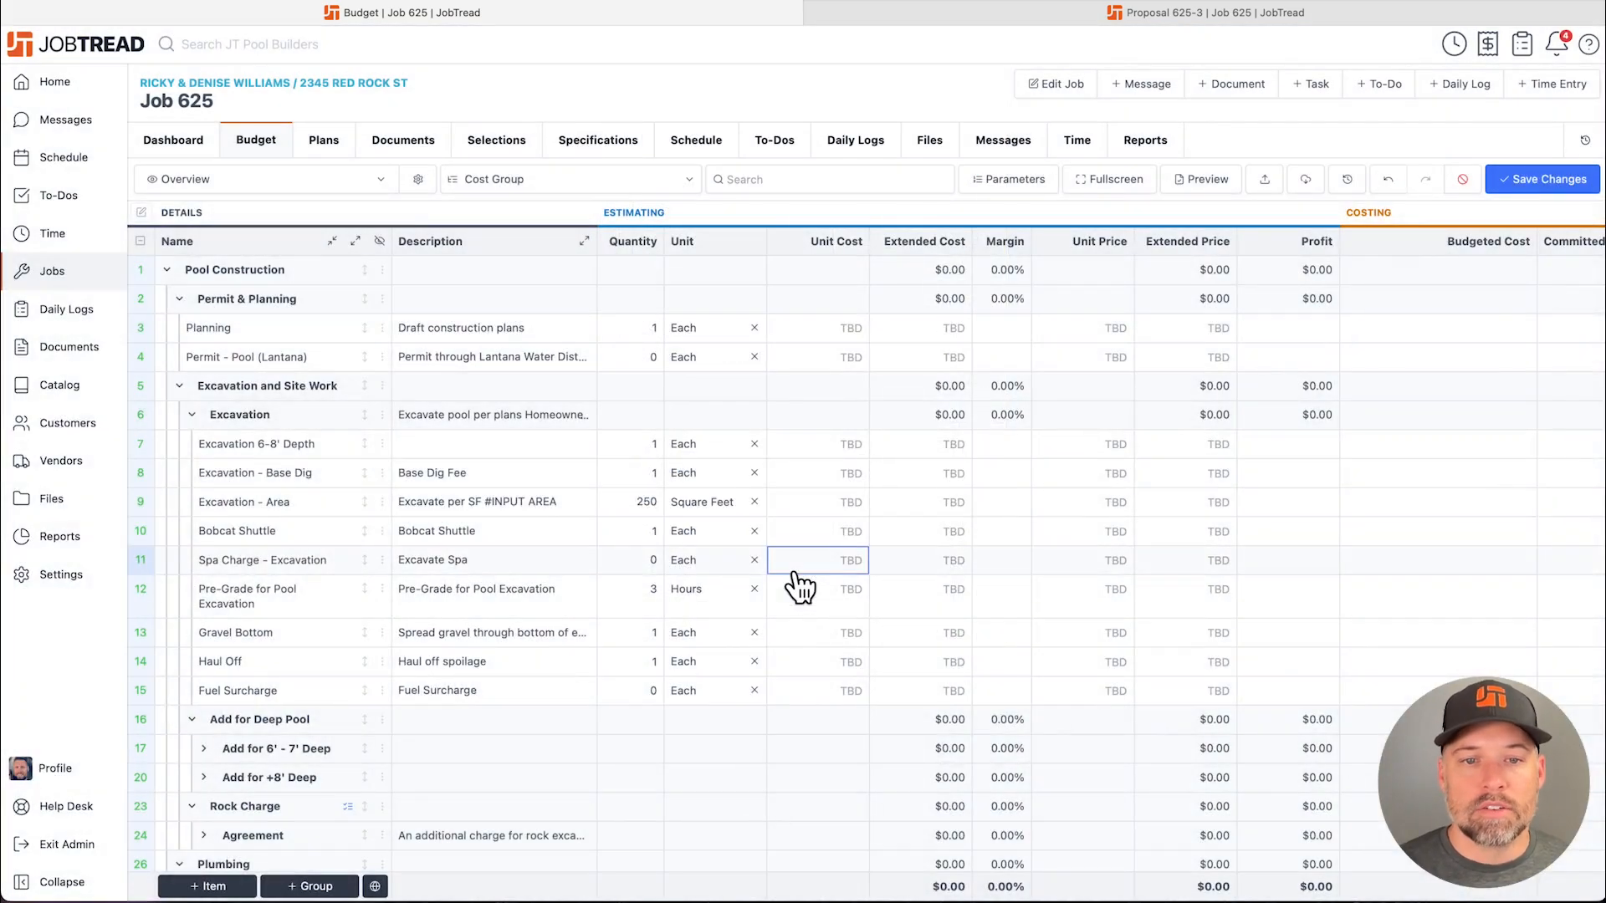
Expand the remaining cost groups and review the Planning item's details, including its quantity formula field
left_click(351, 253)
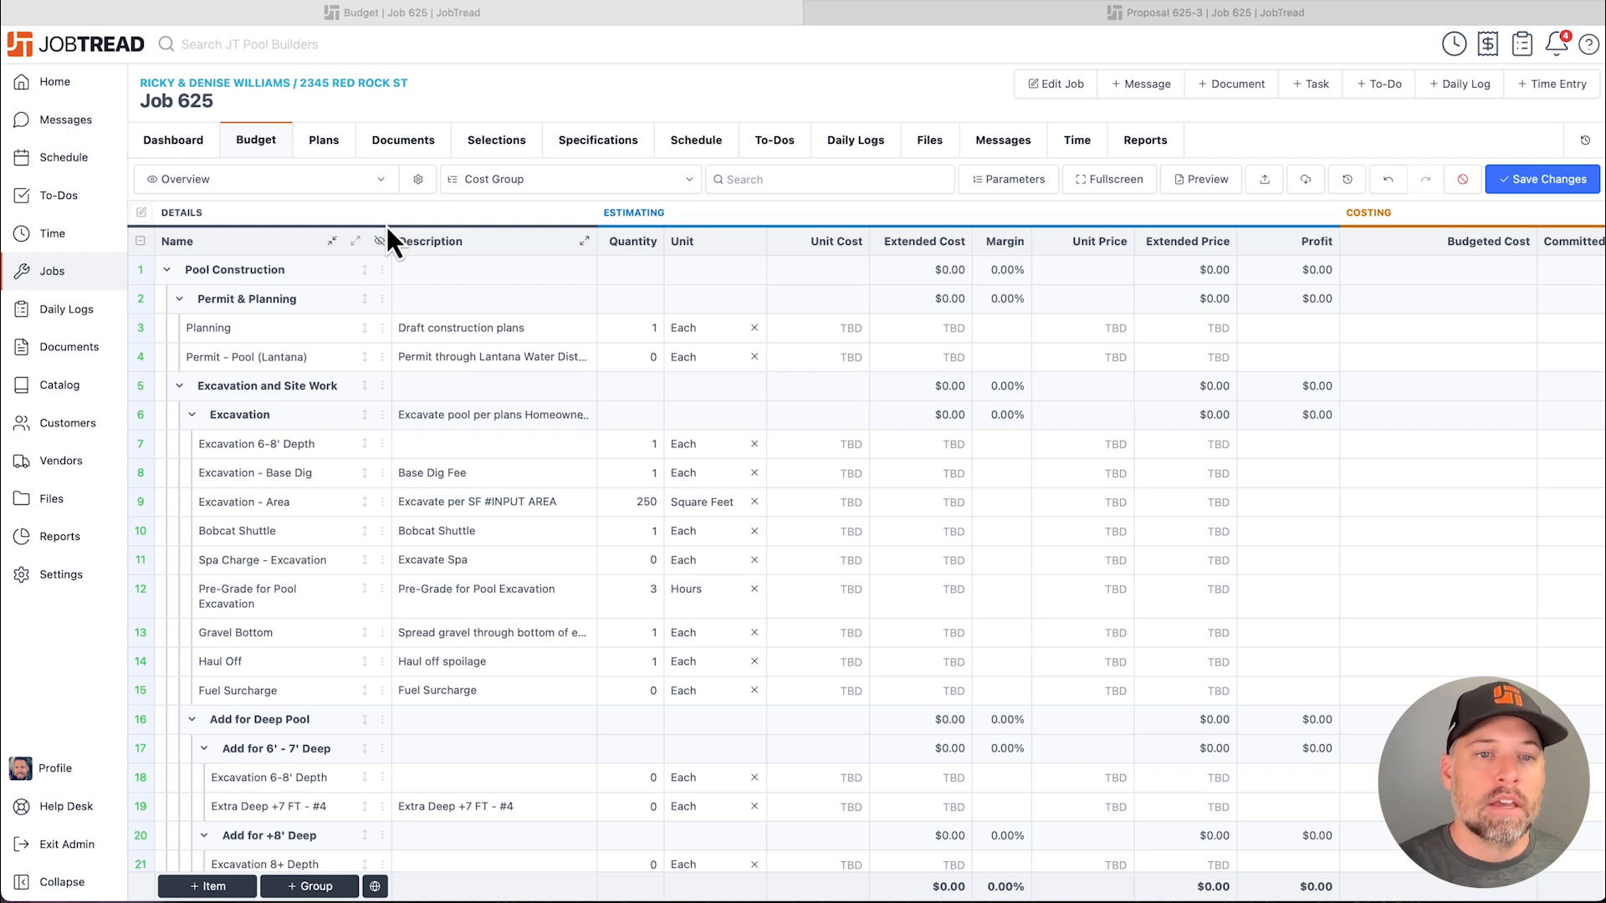
left_click(382, 328)
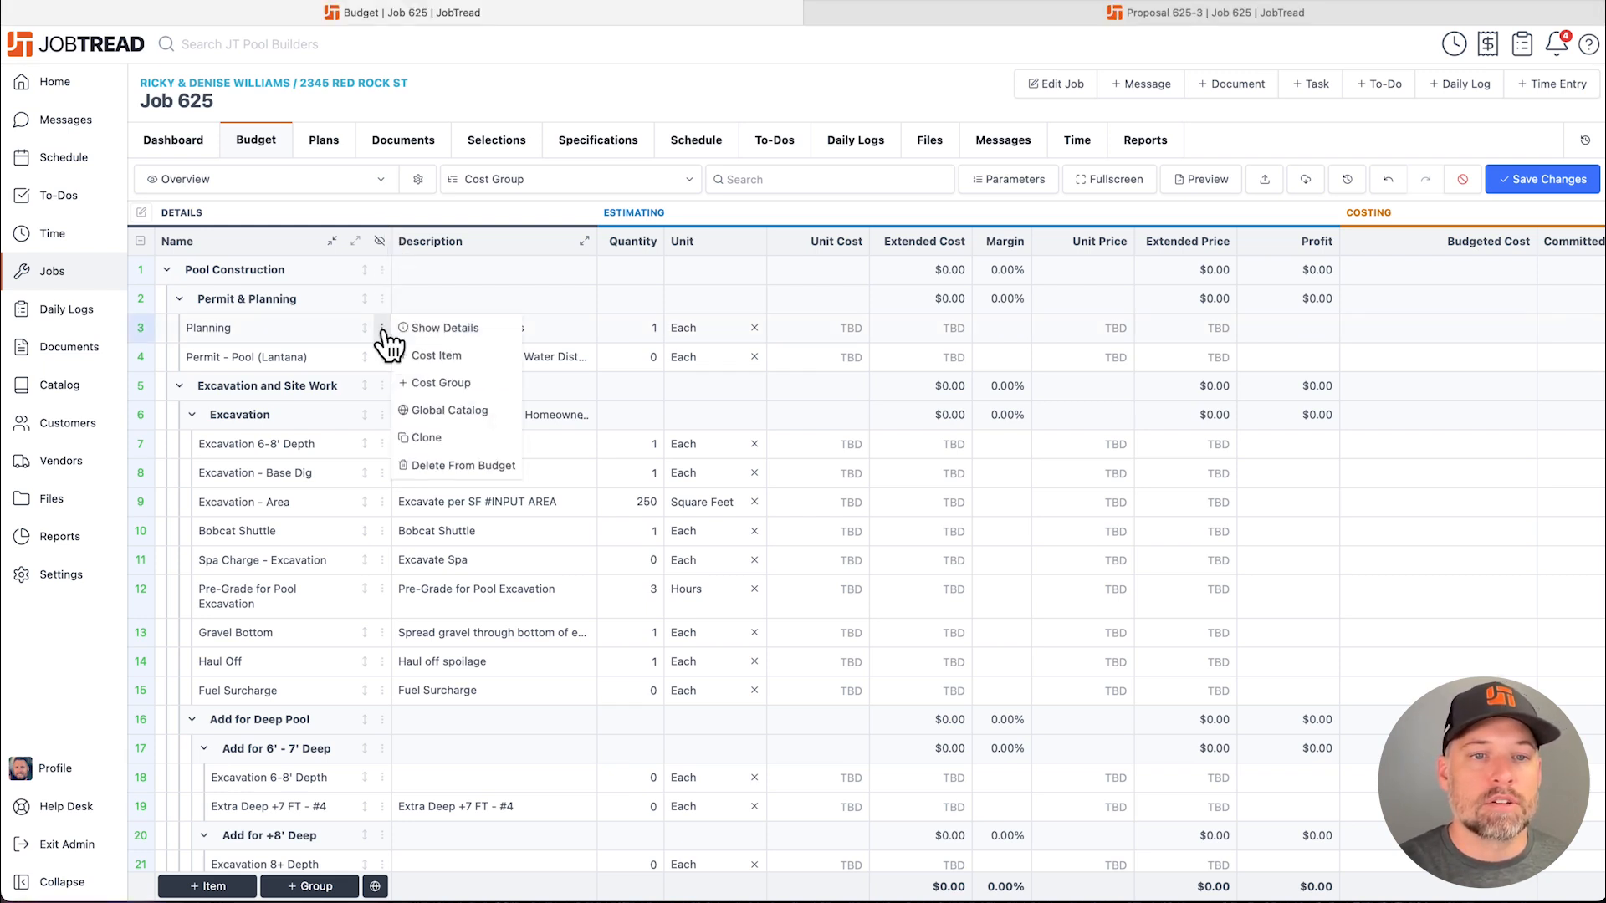
left_click(420, 334)
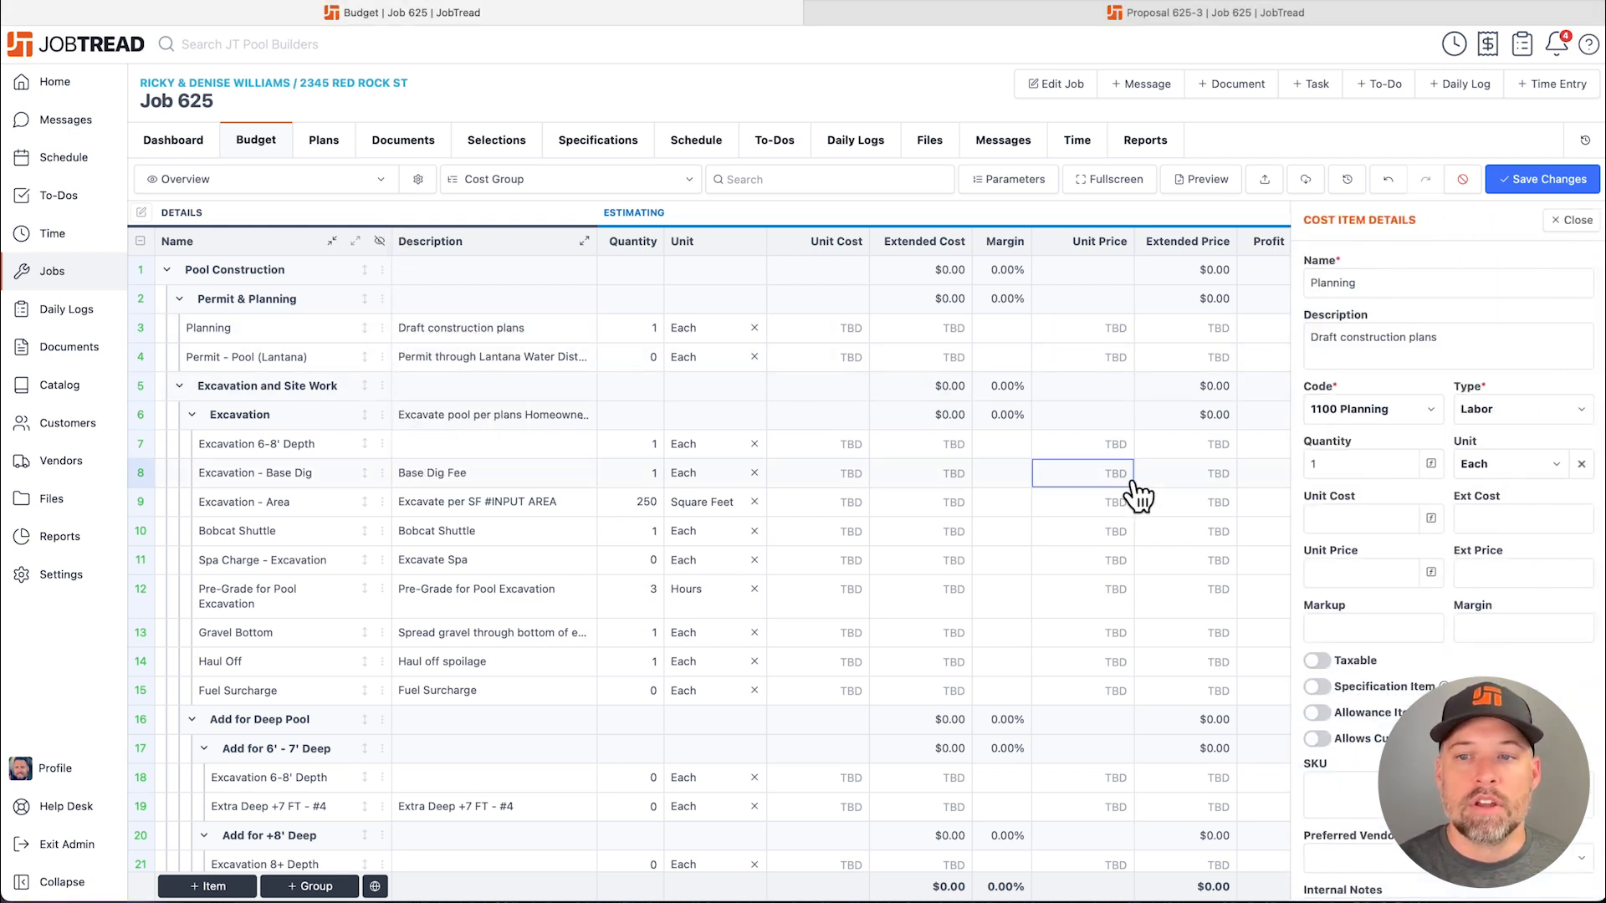
left_click(1432, 465)
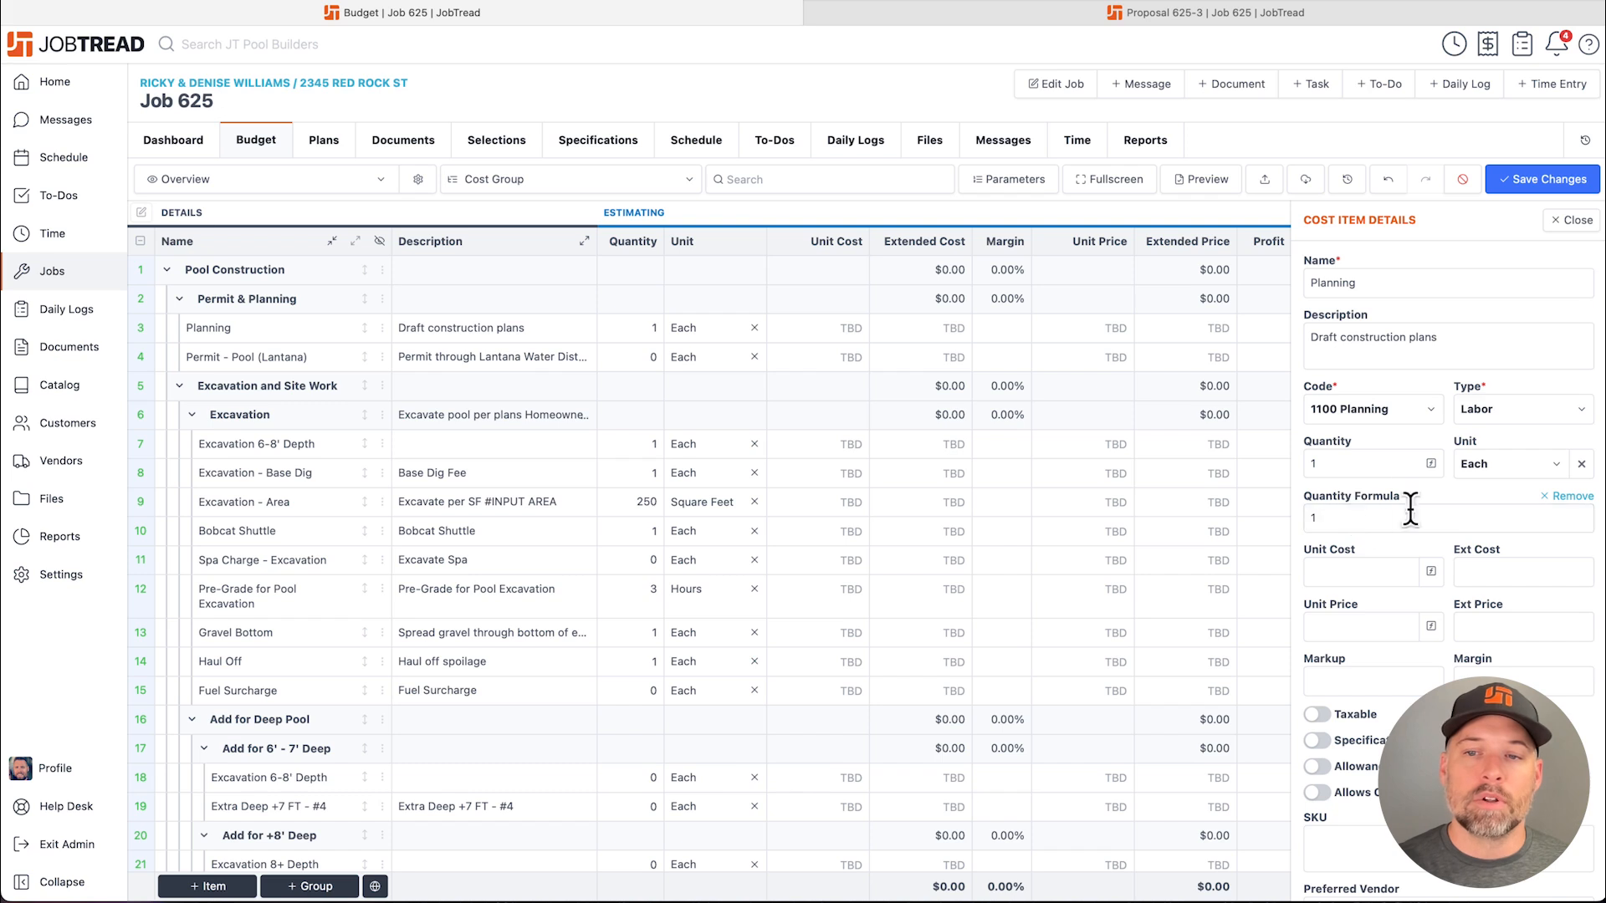
left_click(1566, 496)
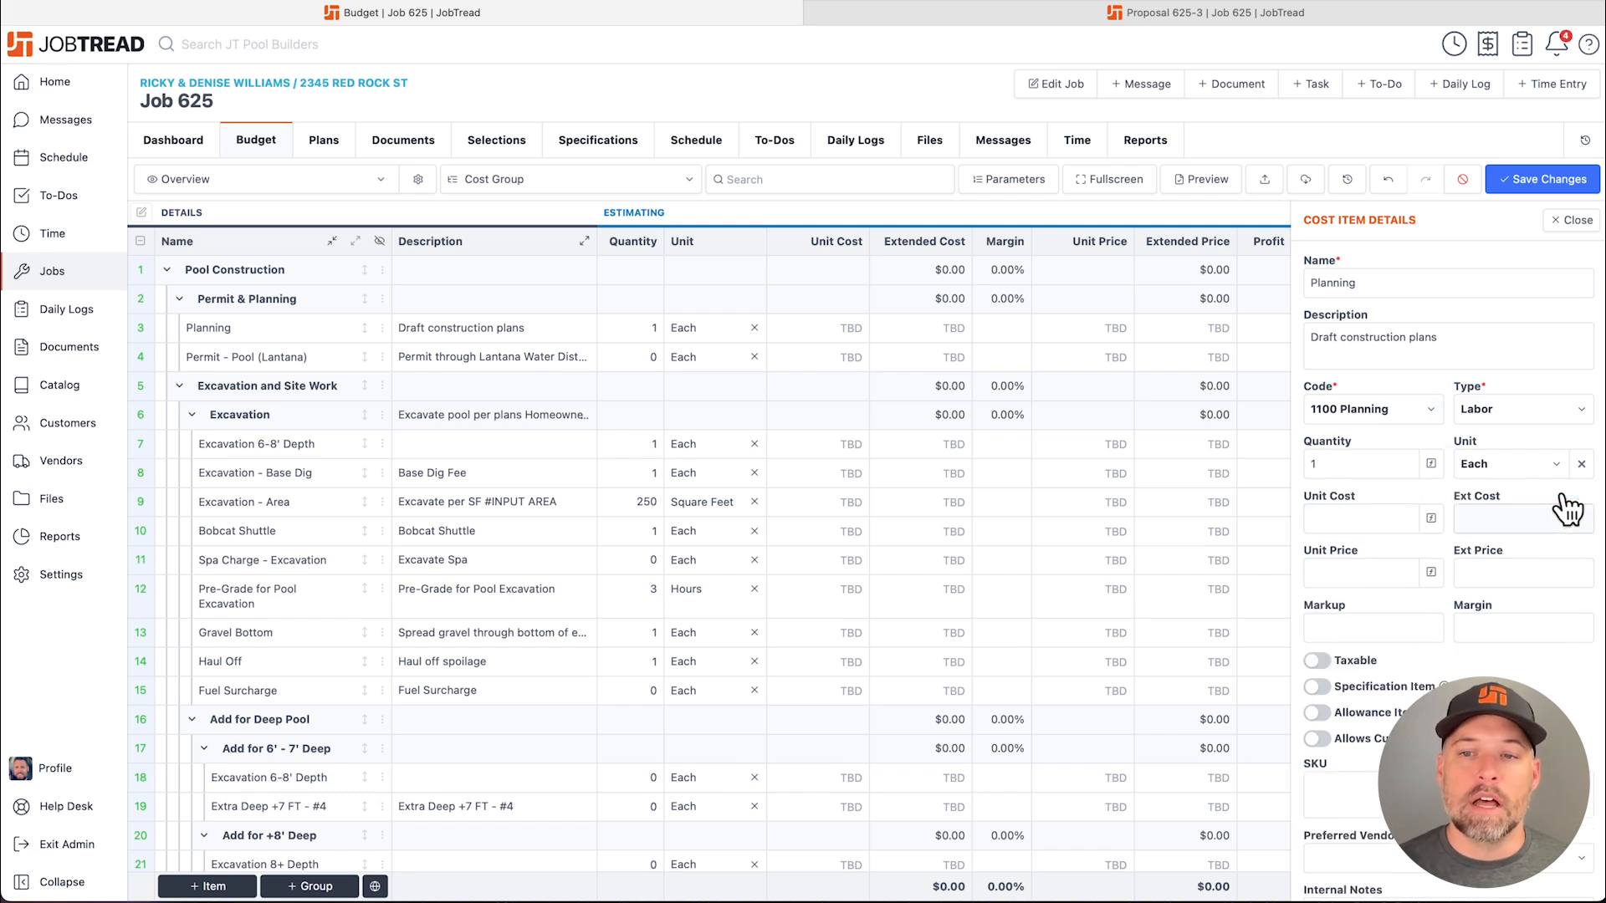
left_click(1571, 221)
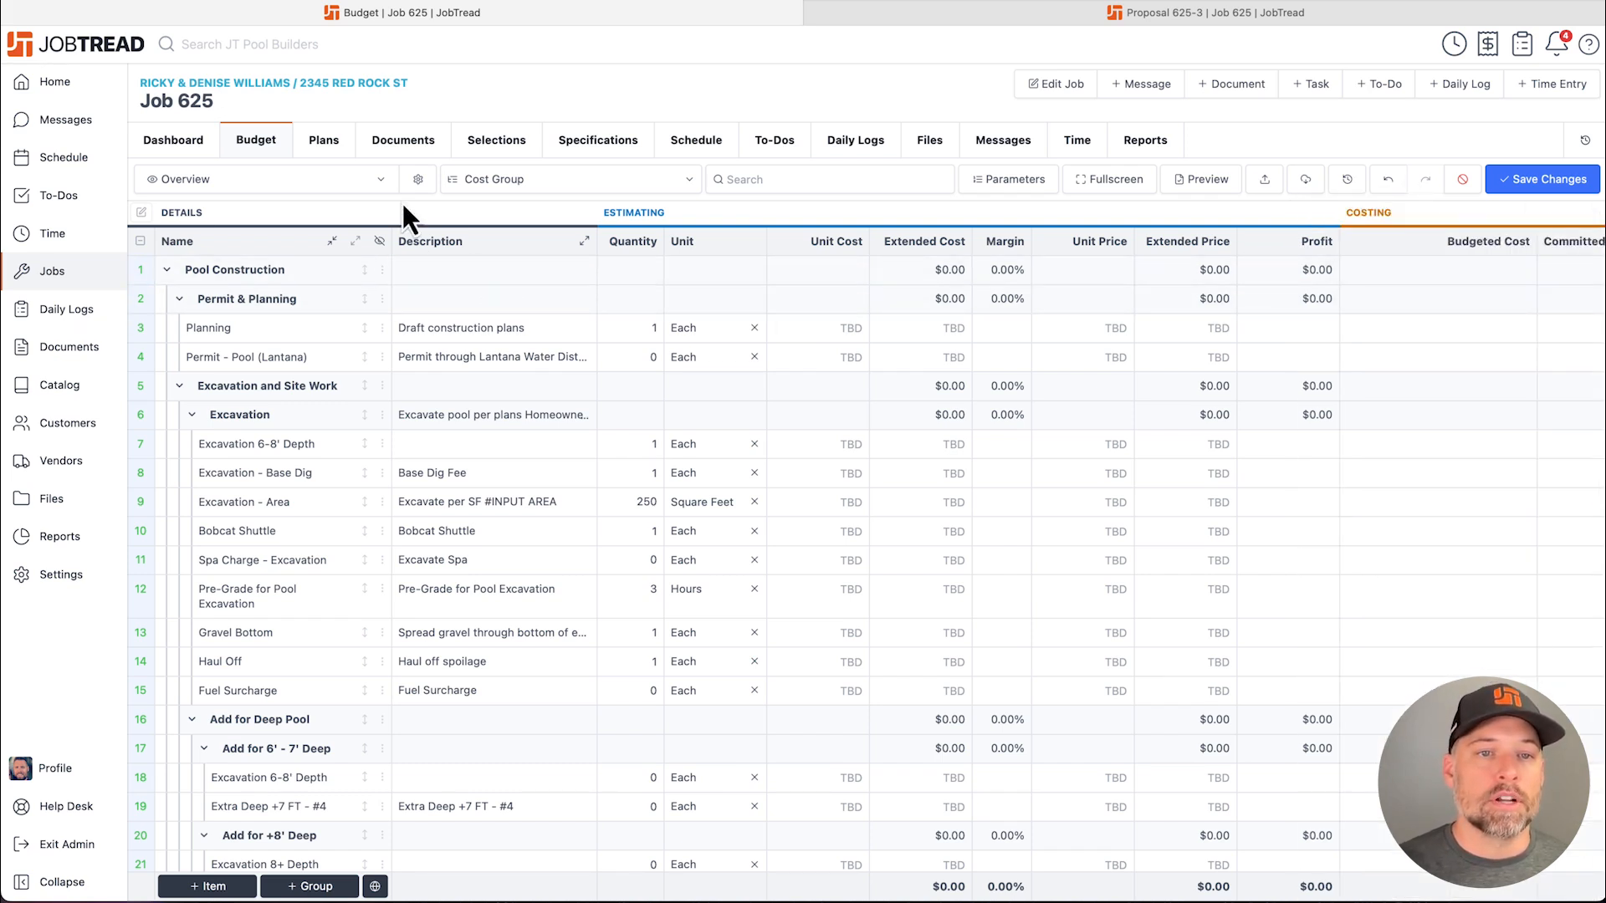
Show the Quantity Formula column in the budget view and widen it so the formulas are readable
left_click(423, 177)
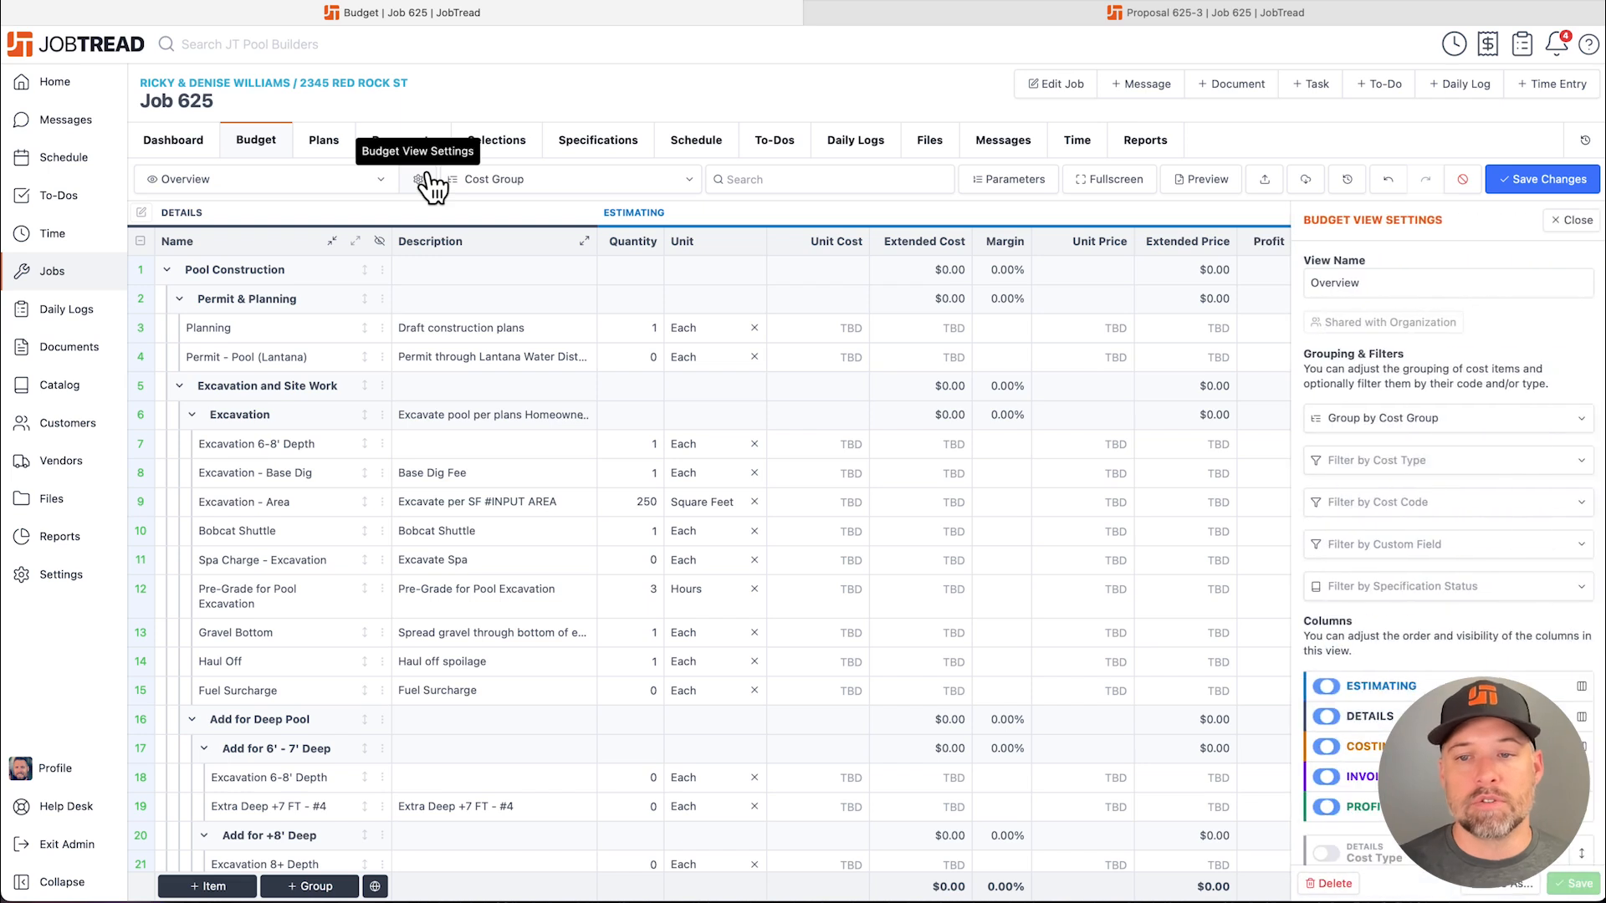
scroll(1395, 631, "down", 5)
scroll(1405, 644, "down", 2)
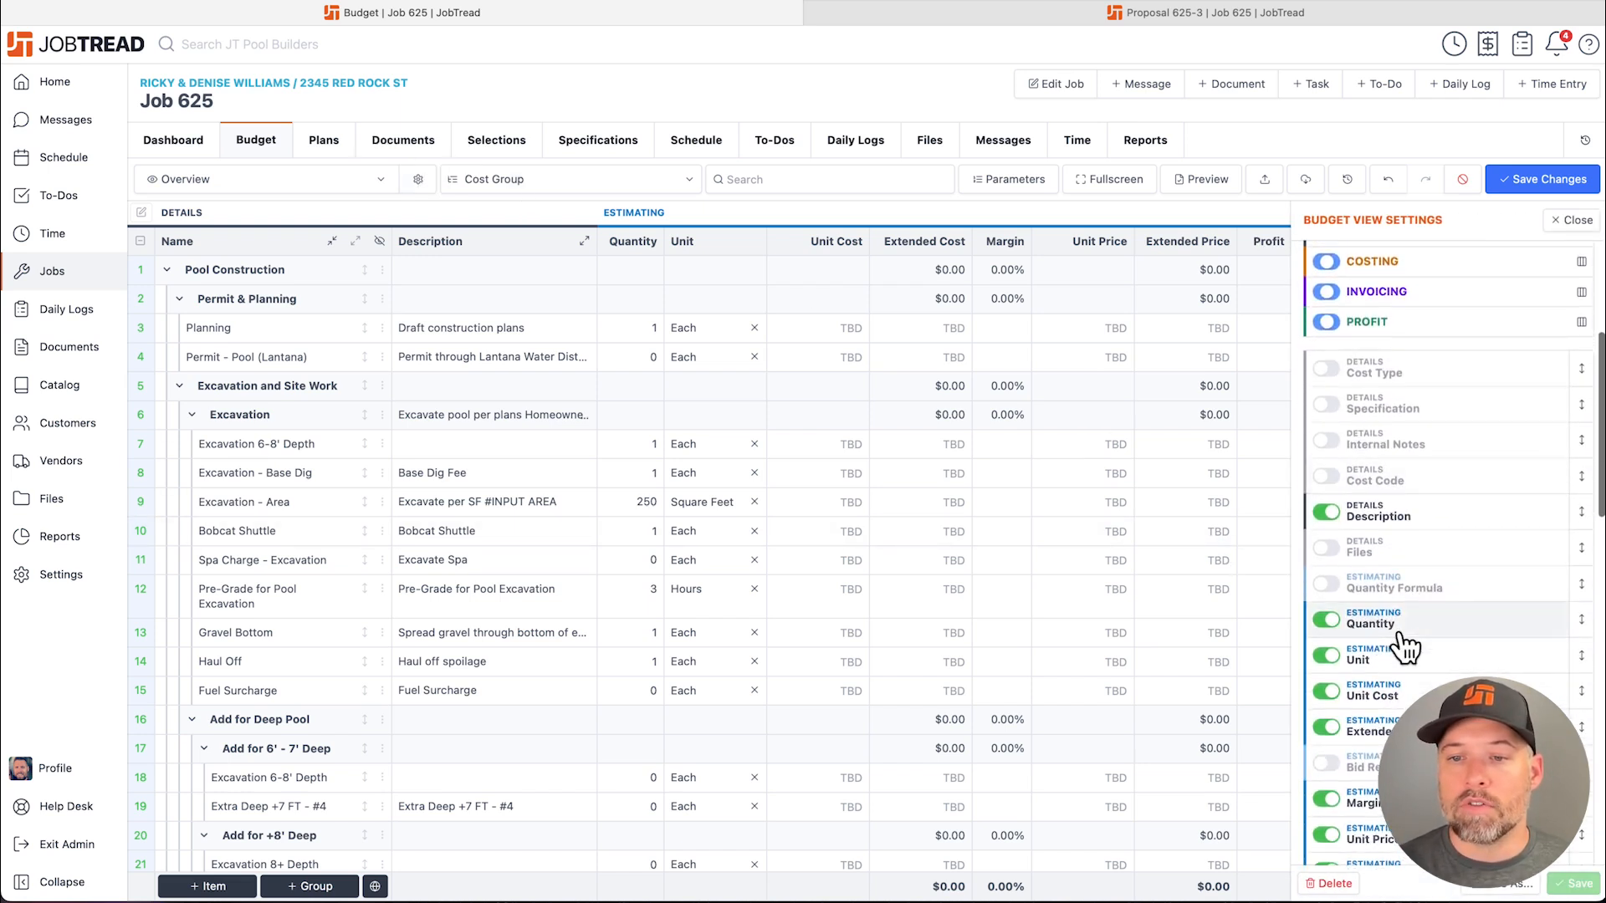
left_click(1328, 586)
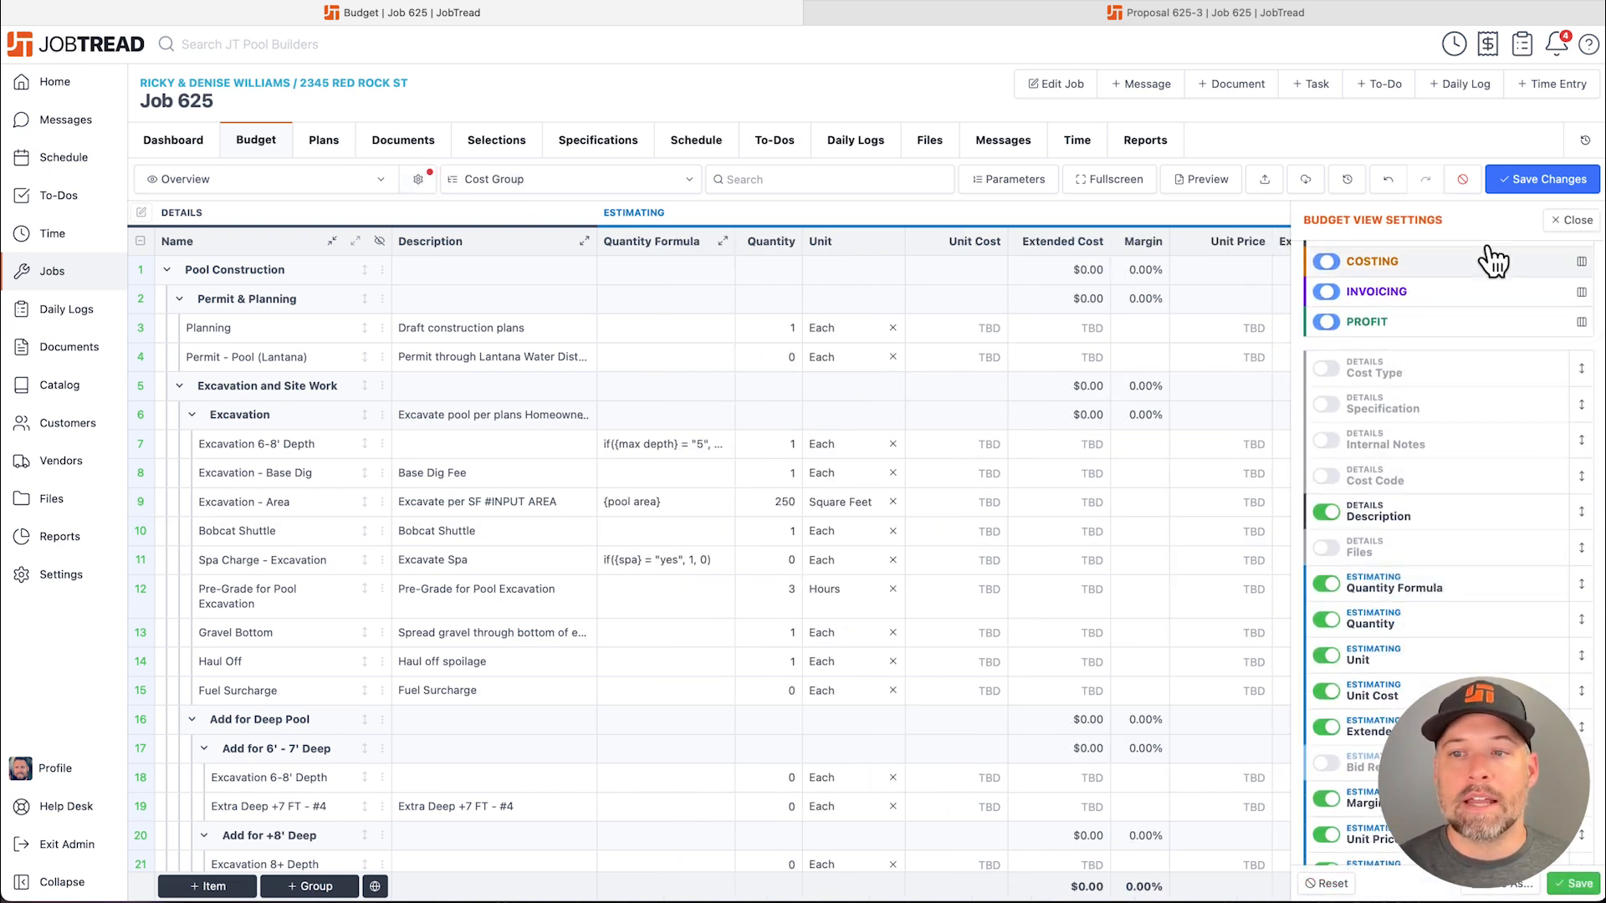
left_click(1573, 222)
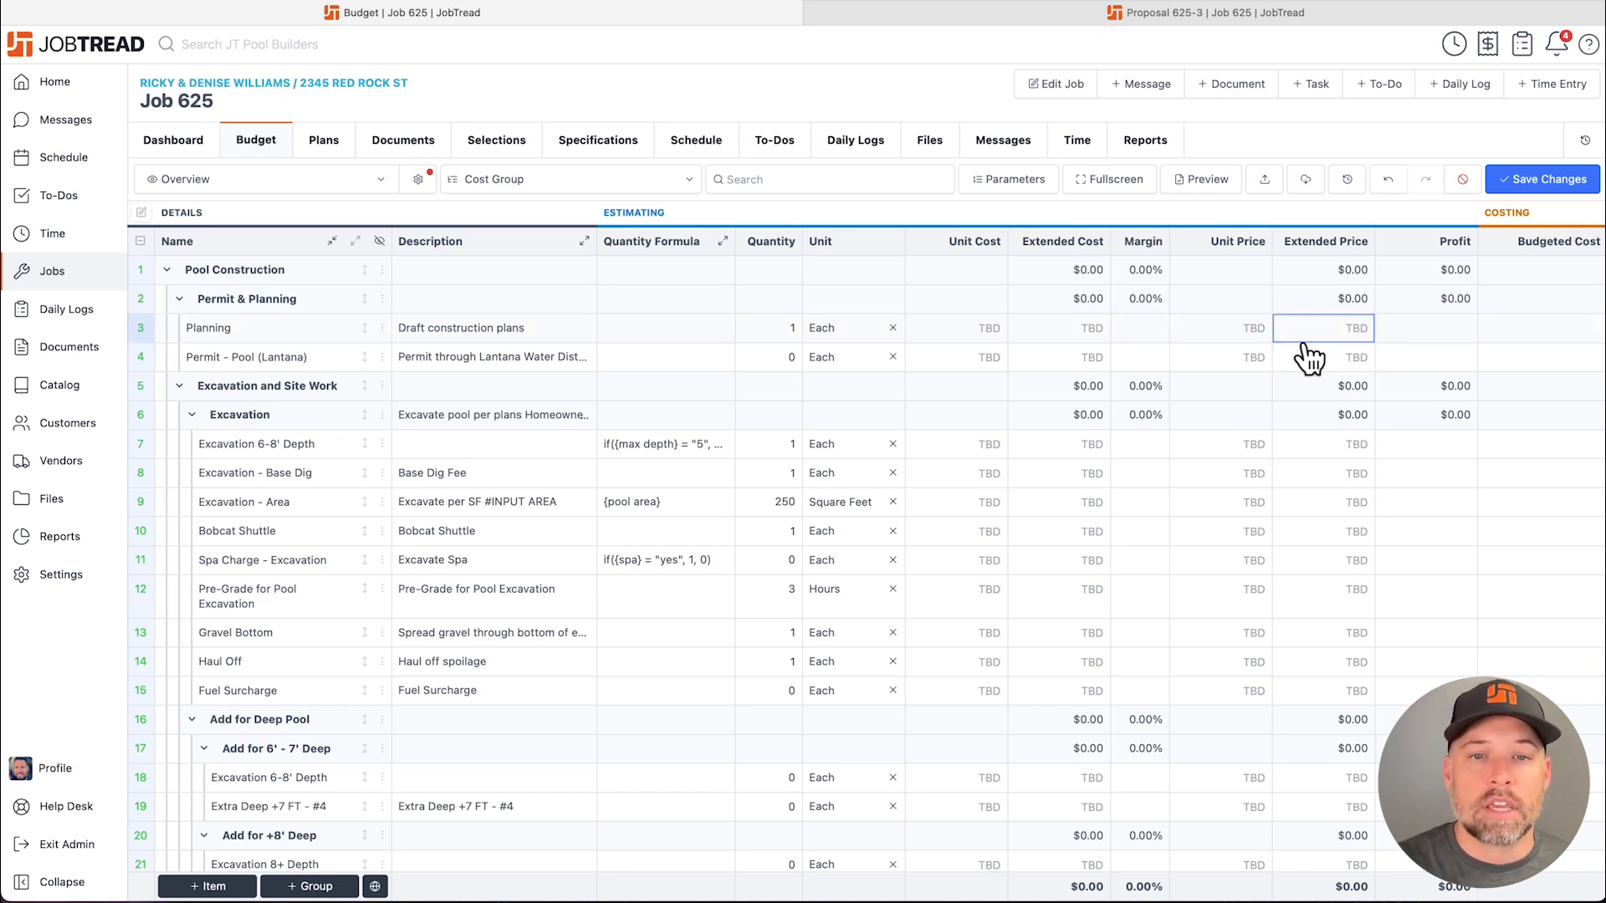
left_click_drag(736, 241, 817, 241)
Examine how the Pool Plumbing quantity formulas use the job parameters, such as plumbing run and pool lf
left_click(812, 419)
scroll(802, 439, "down", 3)
scroll(801, 439, "down", 10)
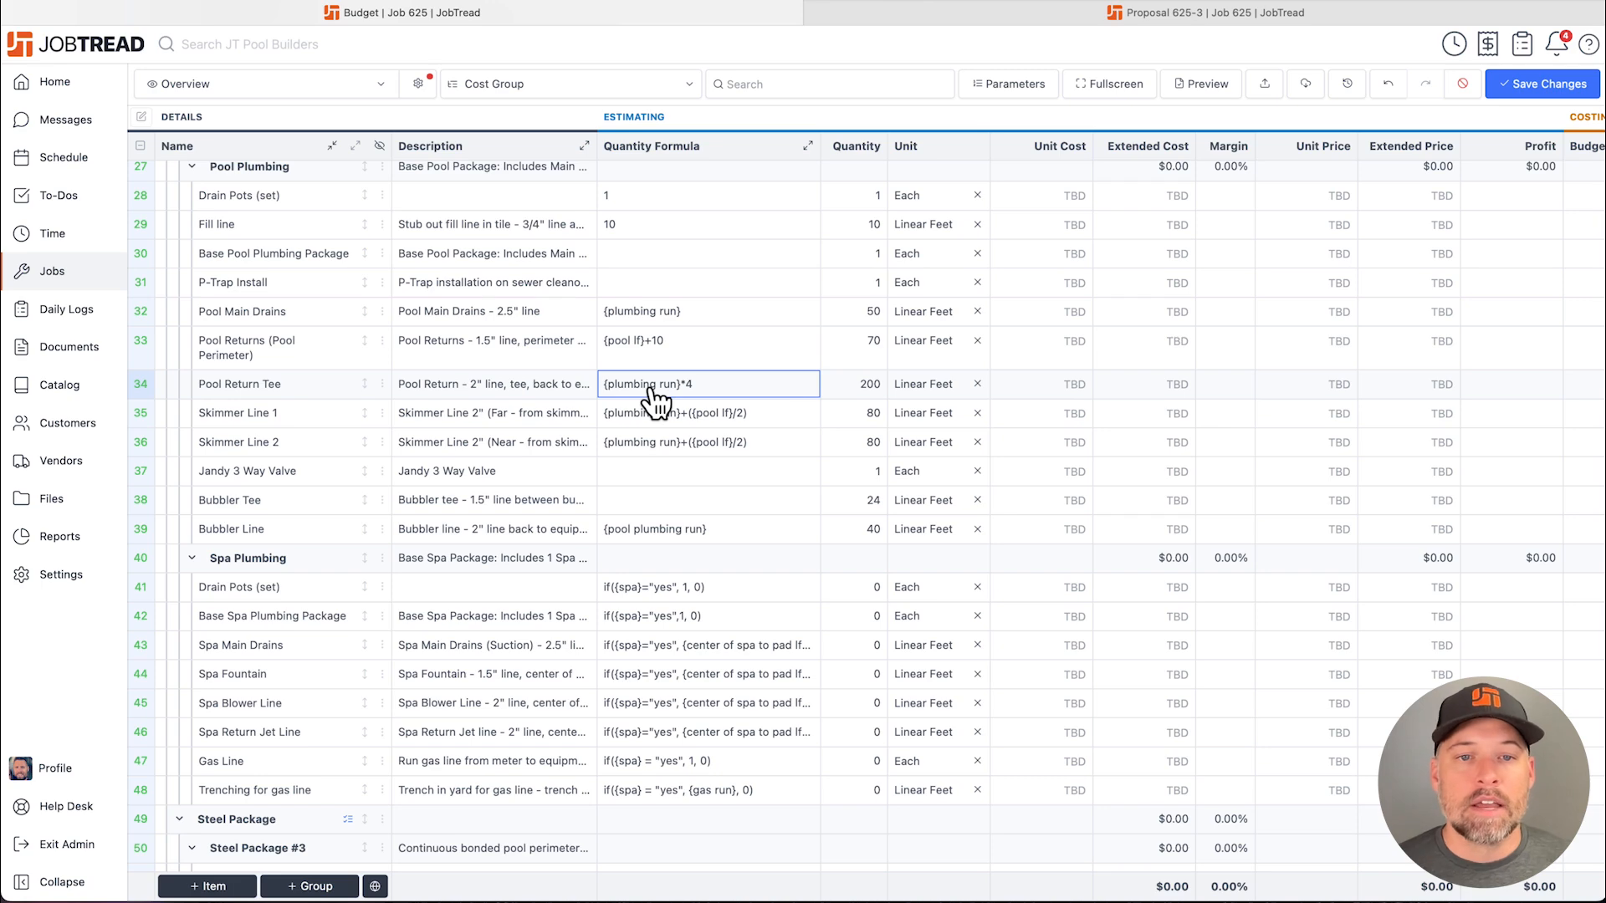
left_click(1008, 86)
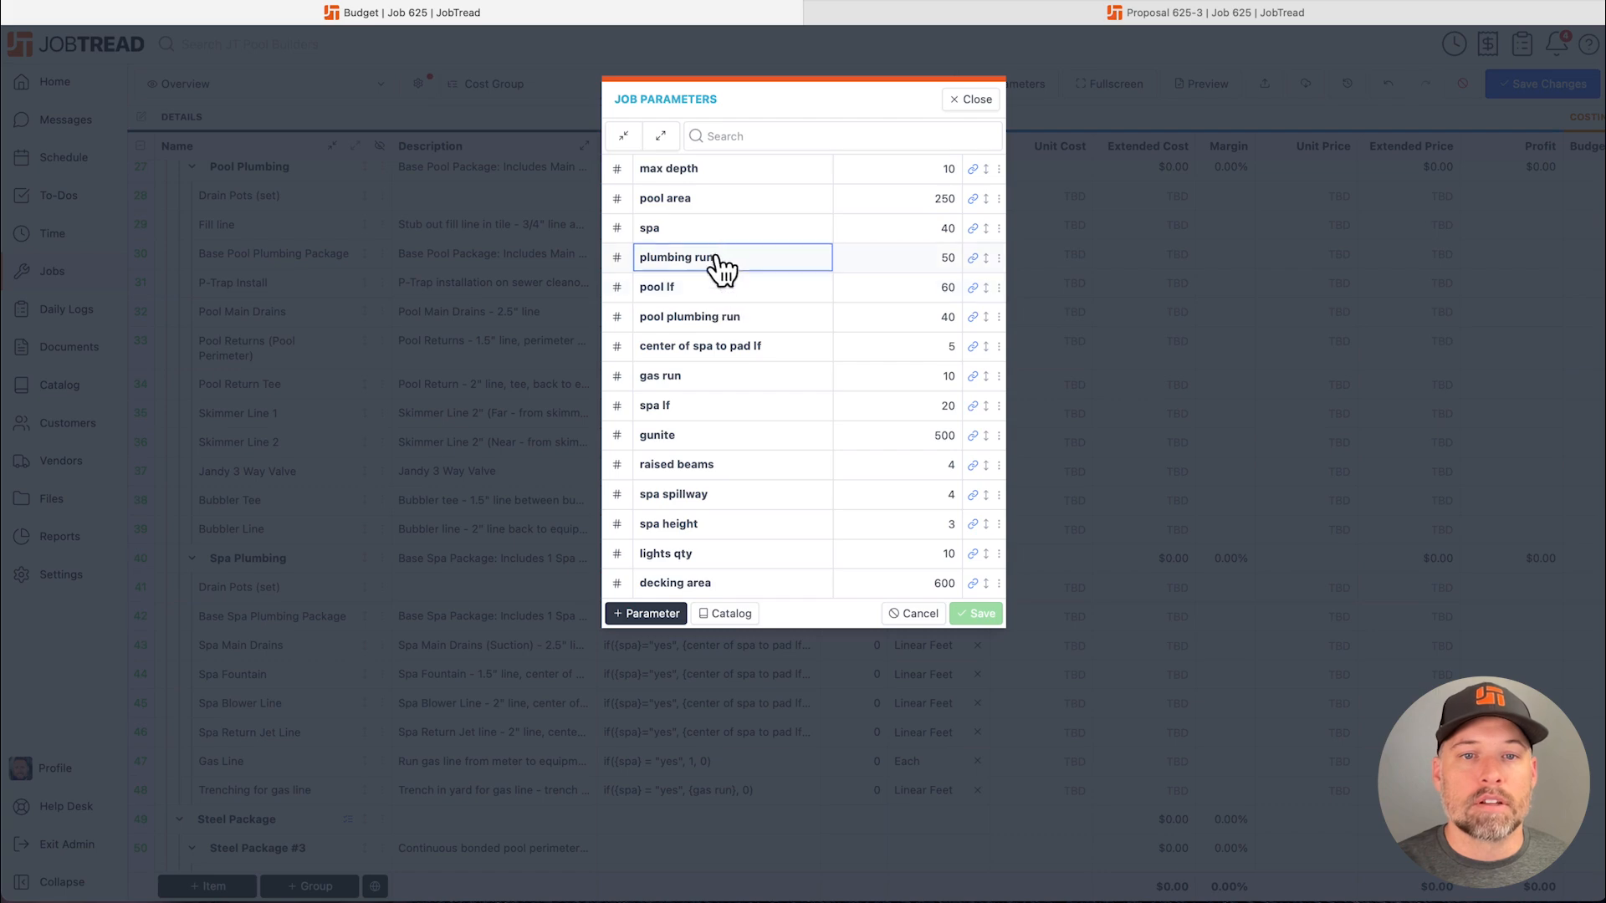
left_click(976, 101)
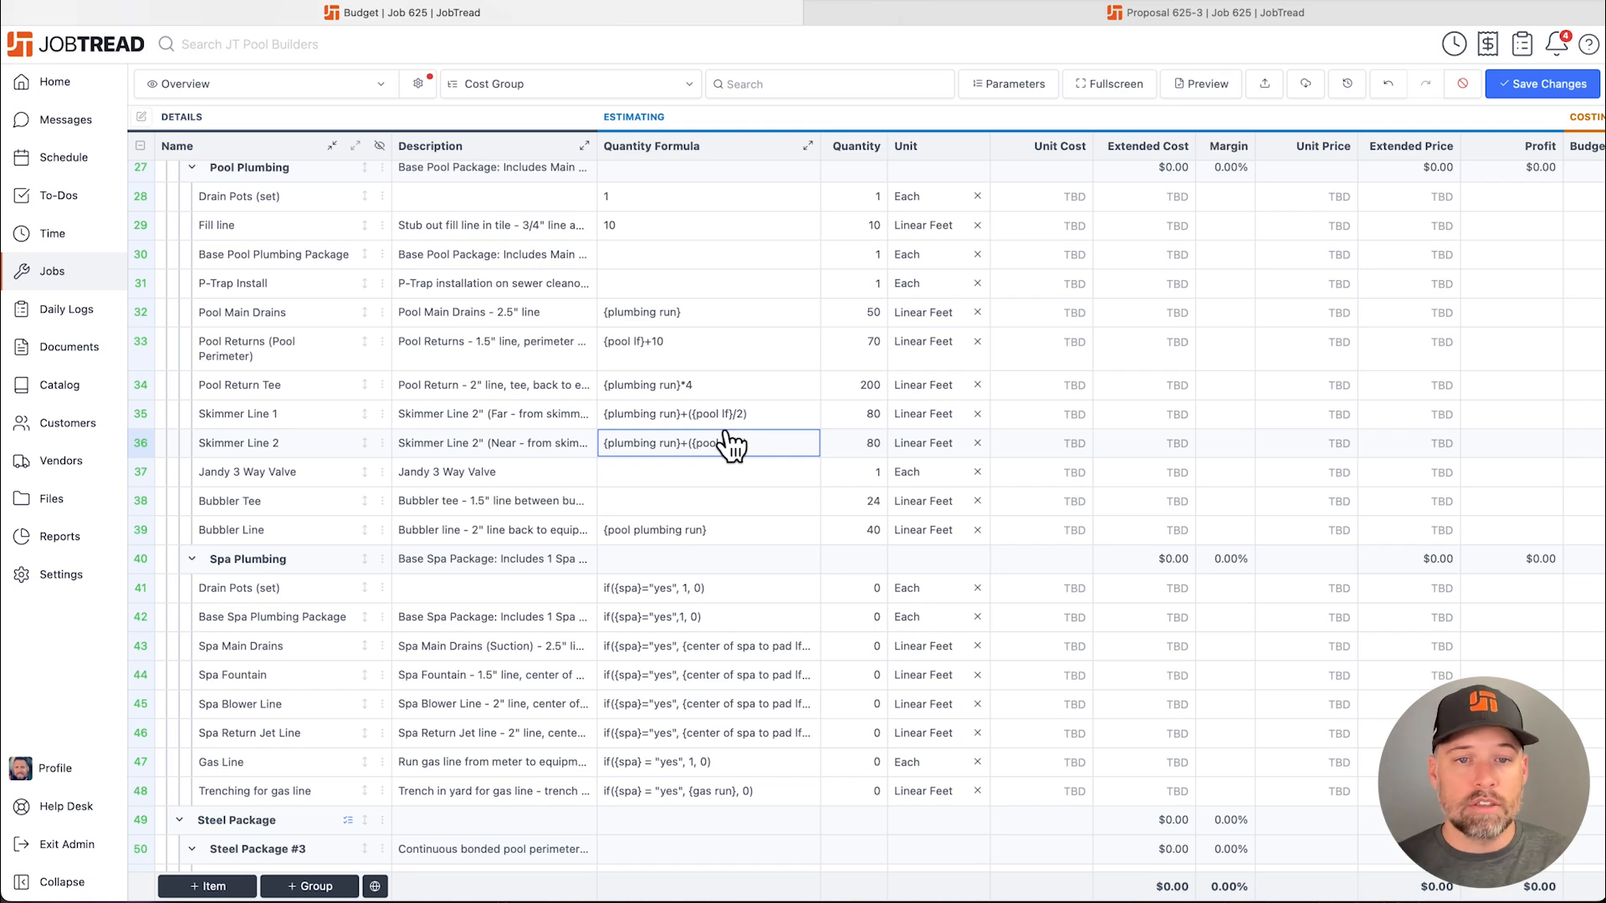
left_click(1014, 85)
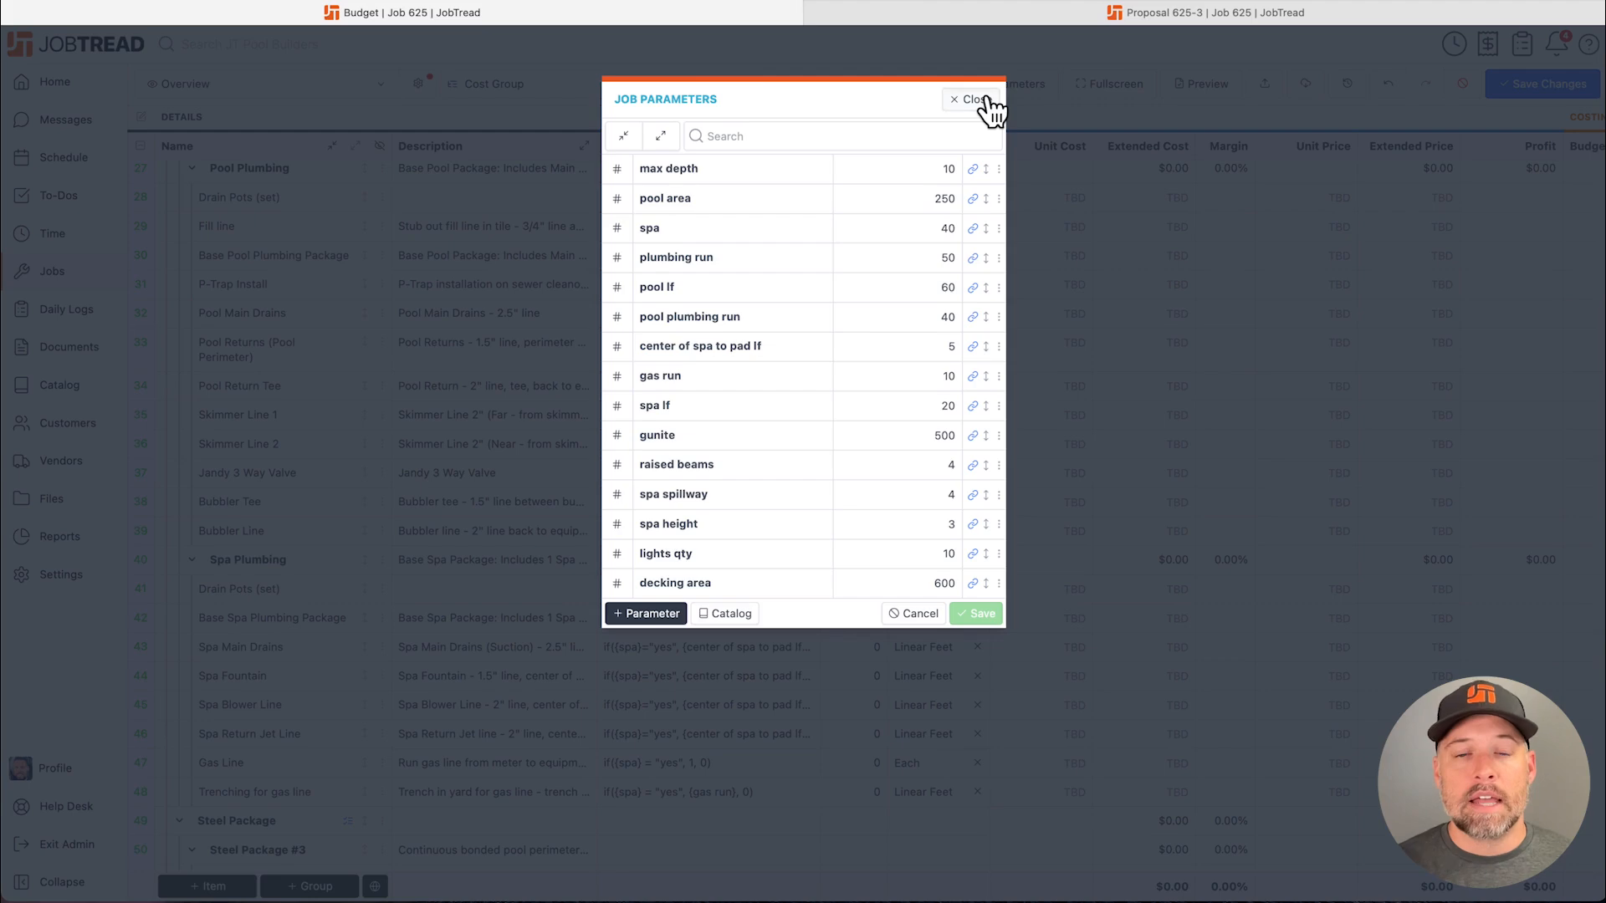
left_click(987, 102)
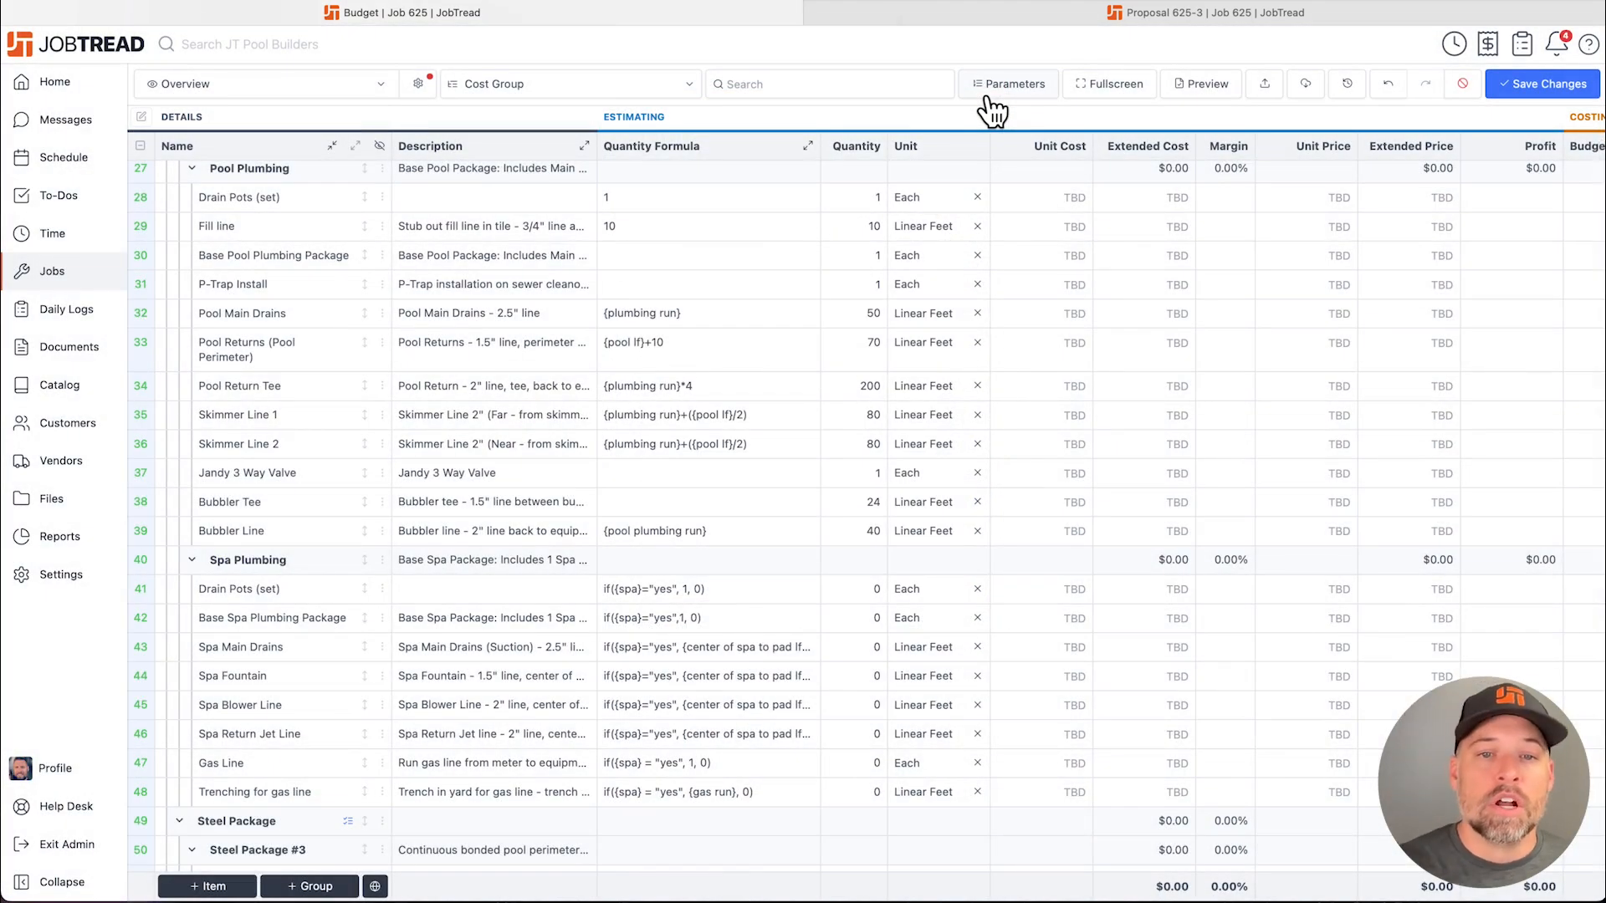
Review the parameters, functions and operators offered for the Pool Return Tee quantity formula
left_click(747, 385)
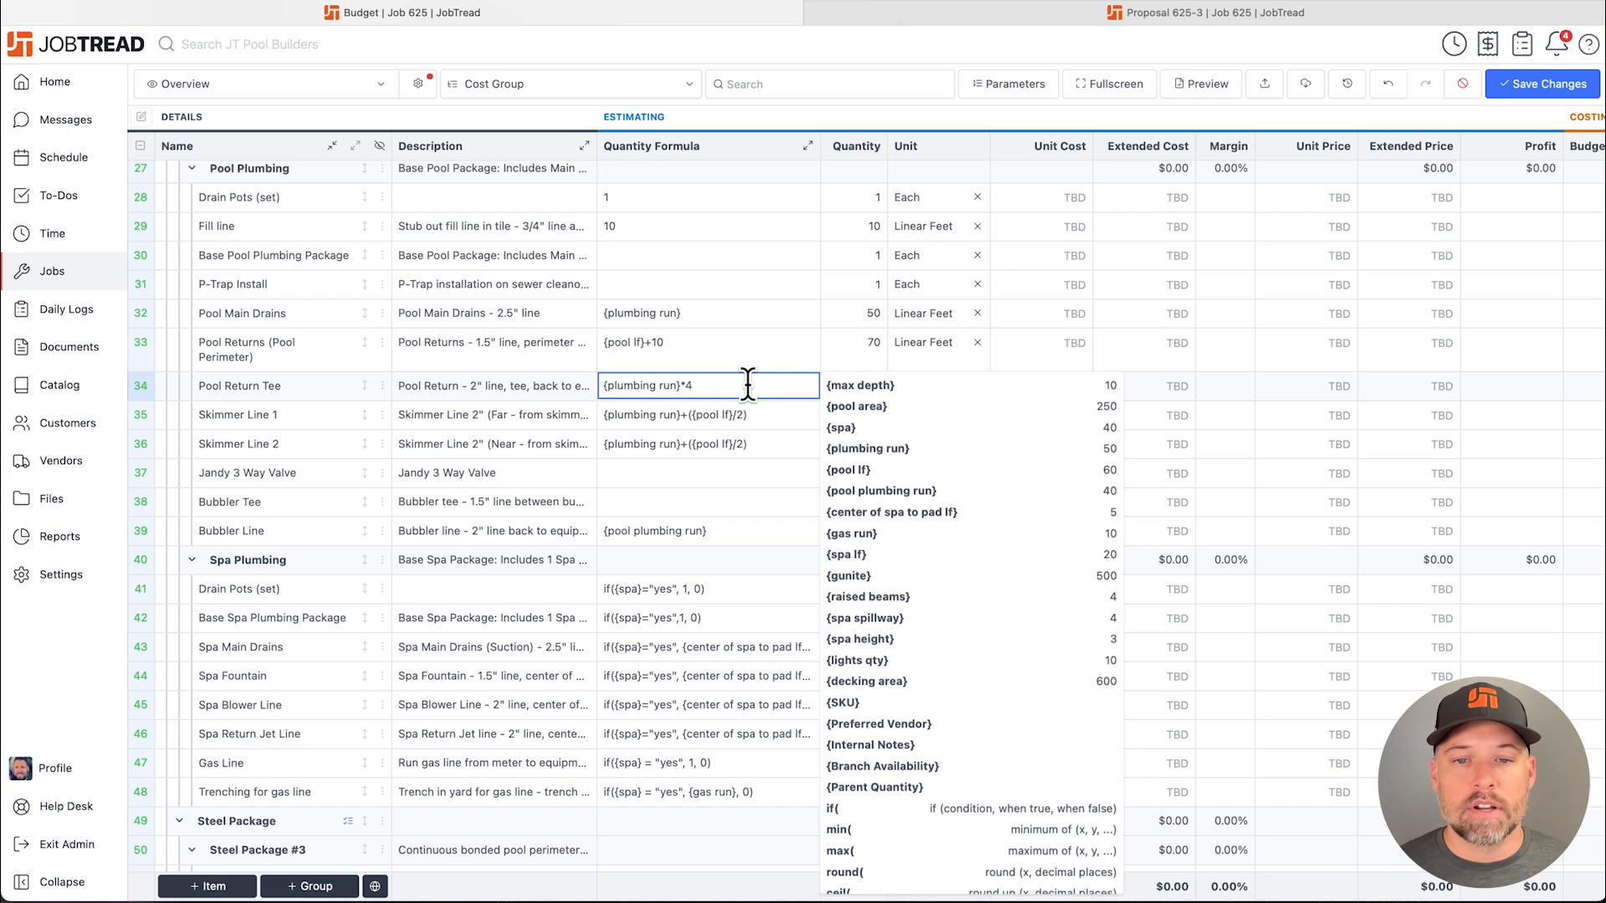
scroll(960, 527, "down", 5)
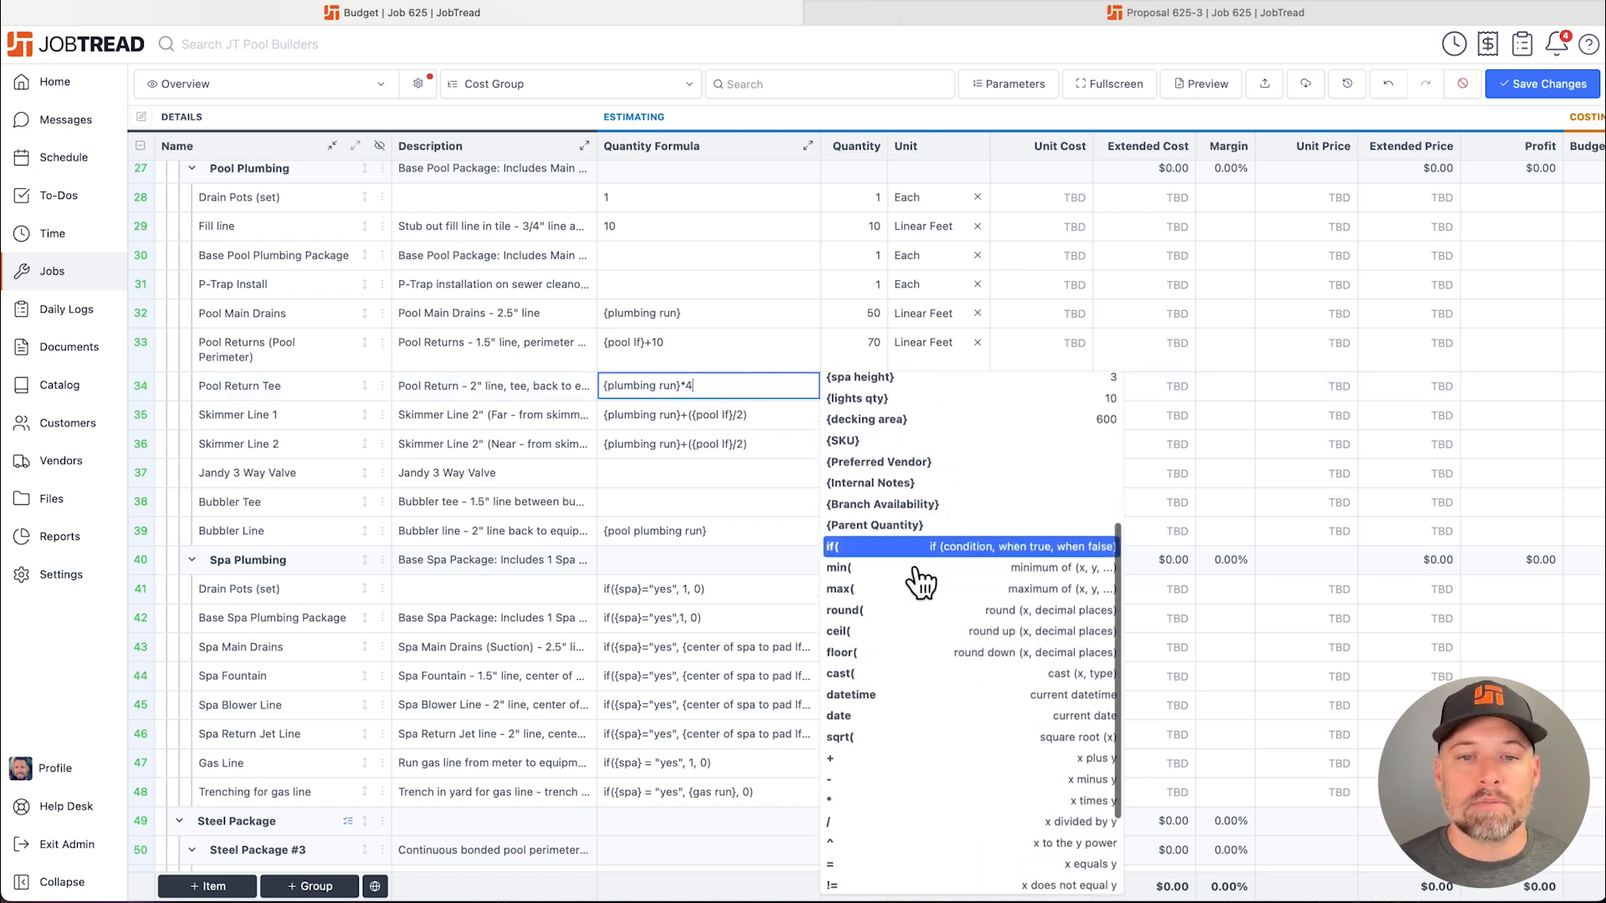
scroll(901, 687, "down", 3)
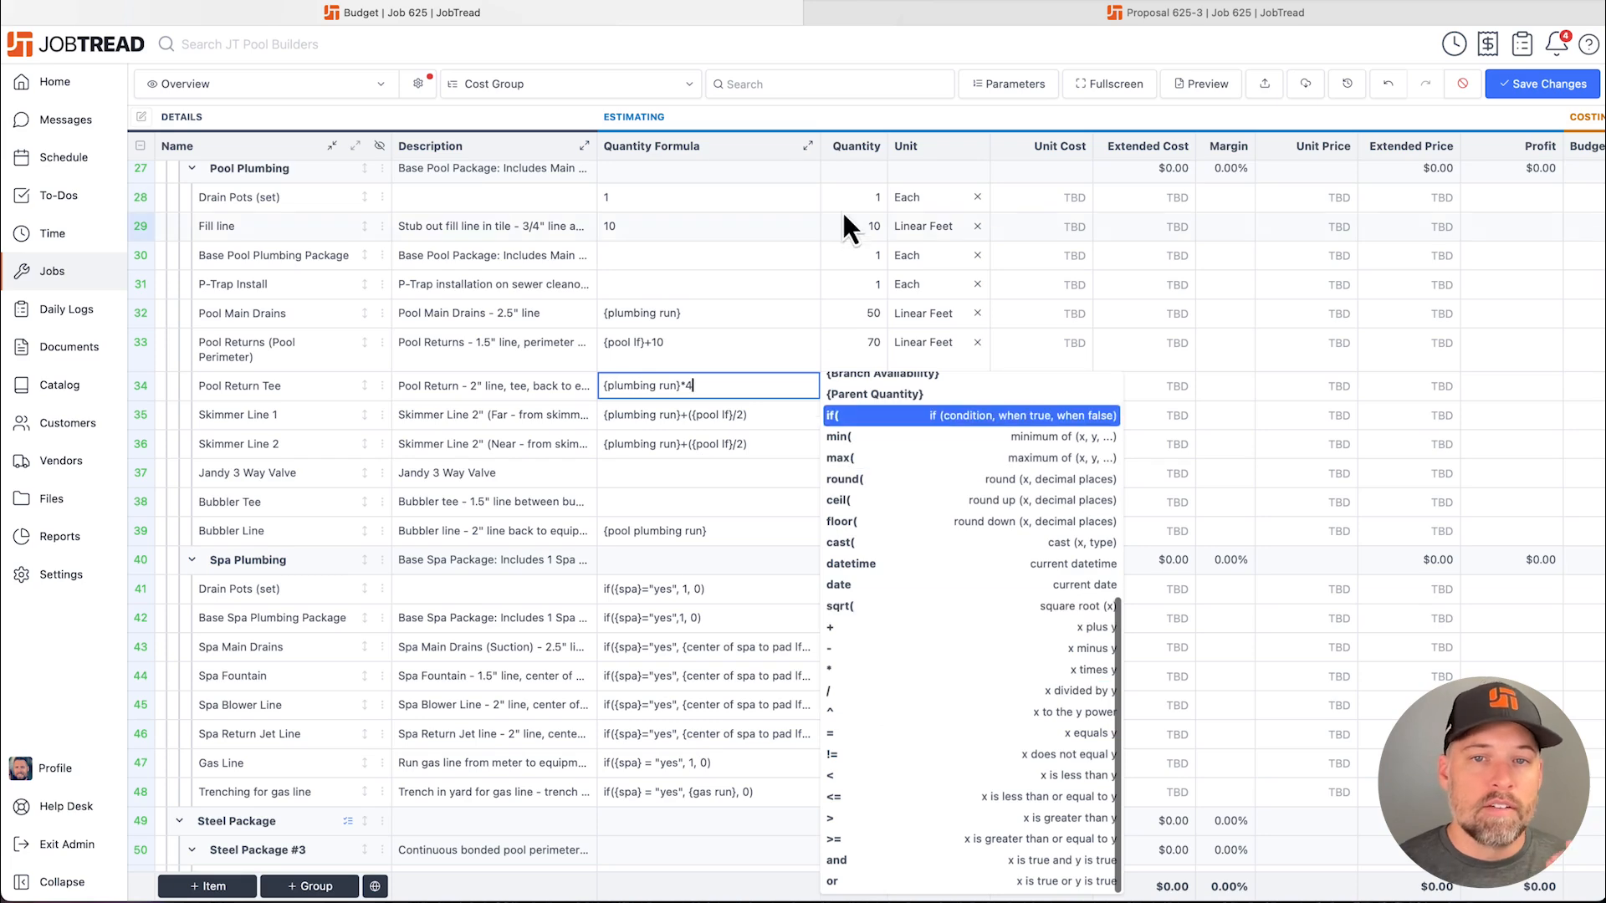
left_click(923, 159)
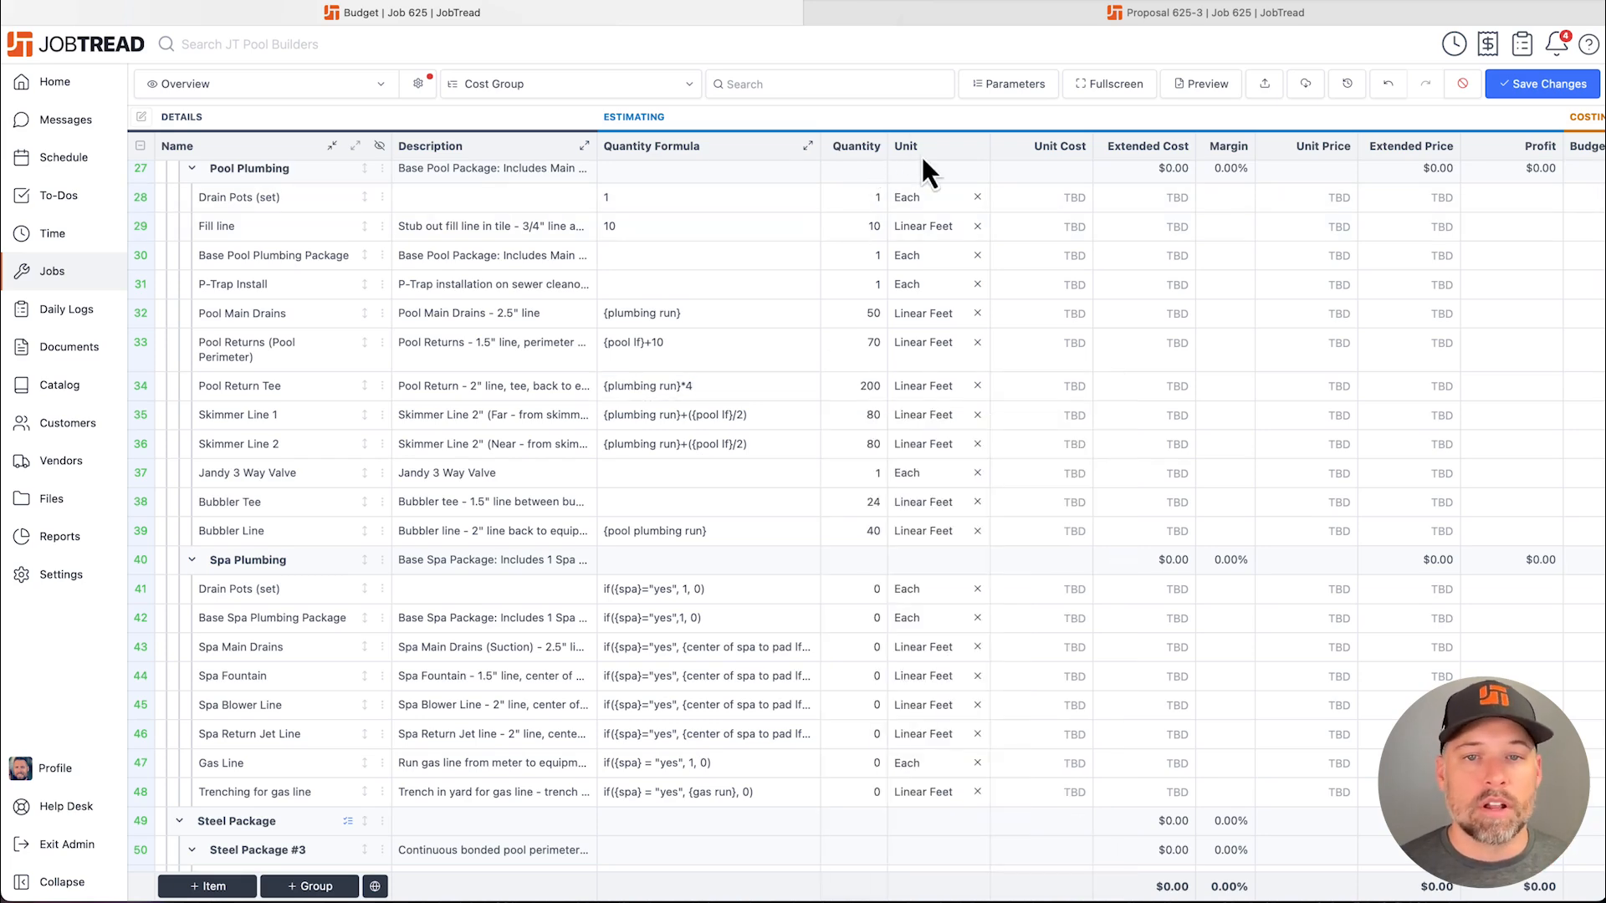
Discard the unsaved budget changes and review the document templates available for a new job document
scroll(921, 154, "up", 10)
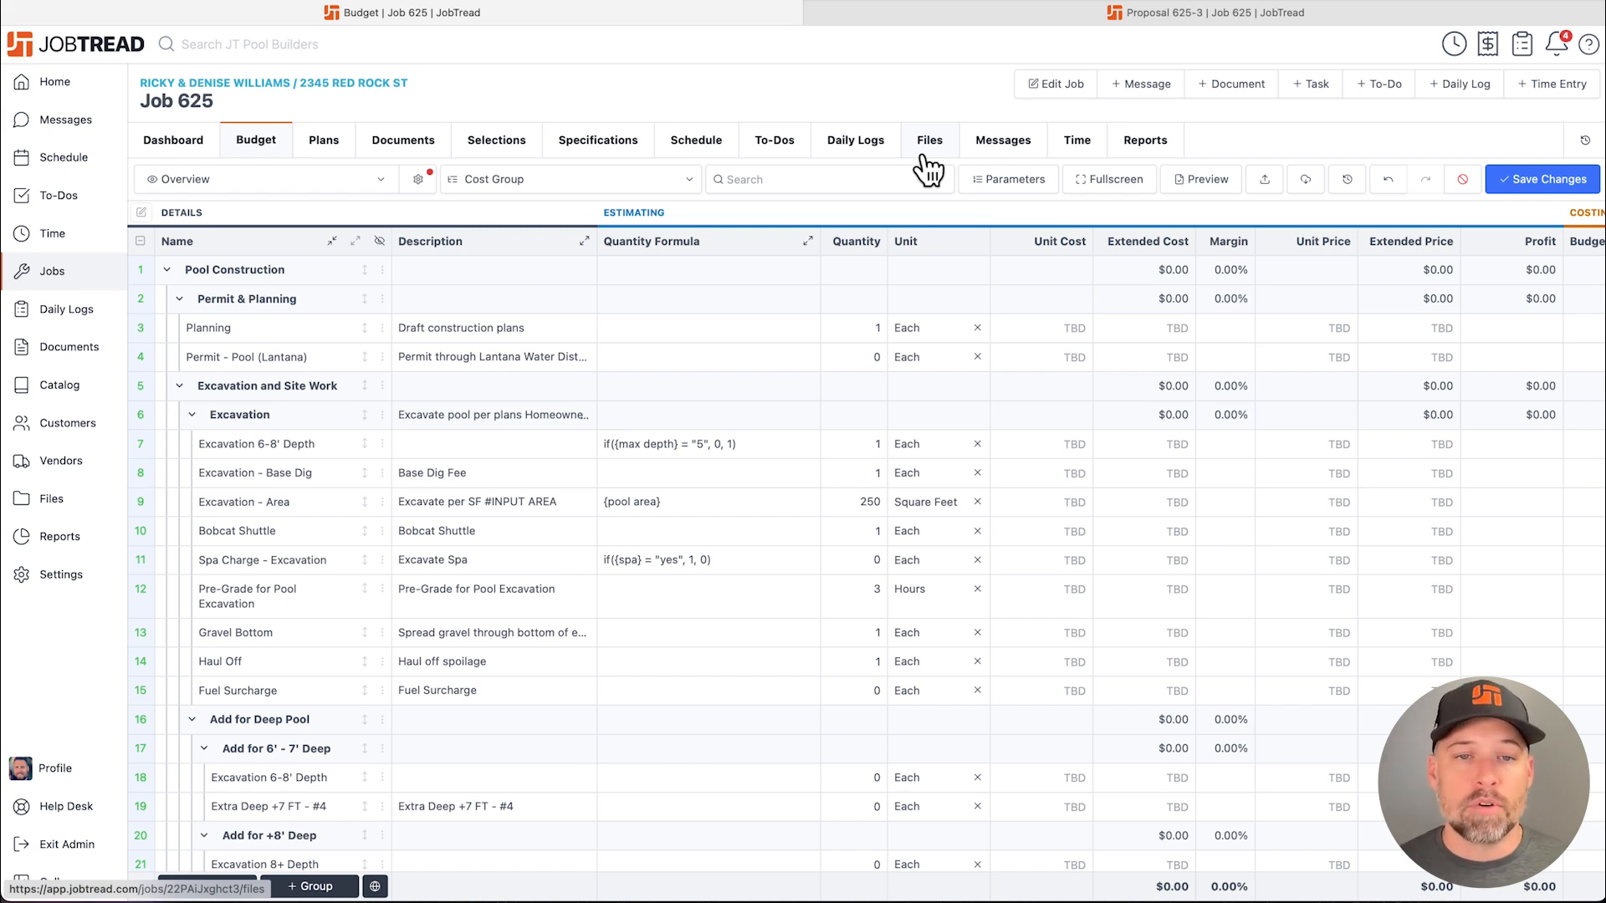
left_click(1462, 179)
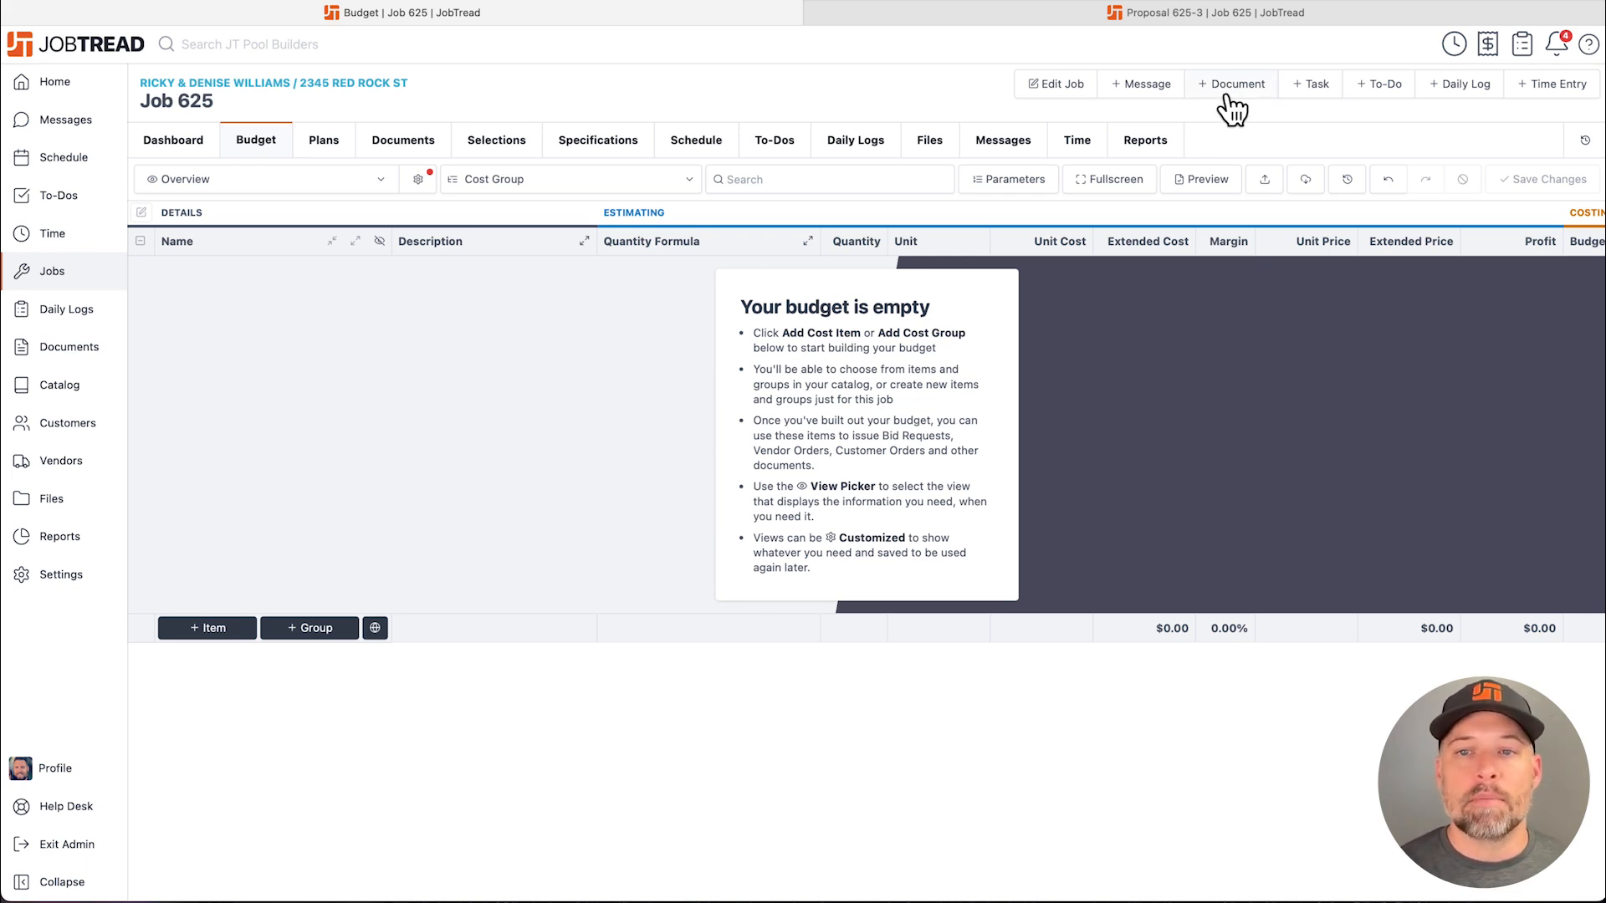
left_click(1226, 89)
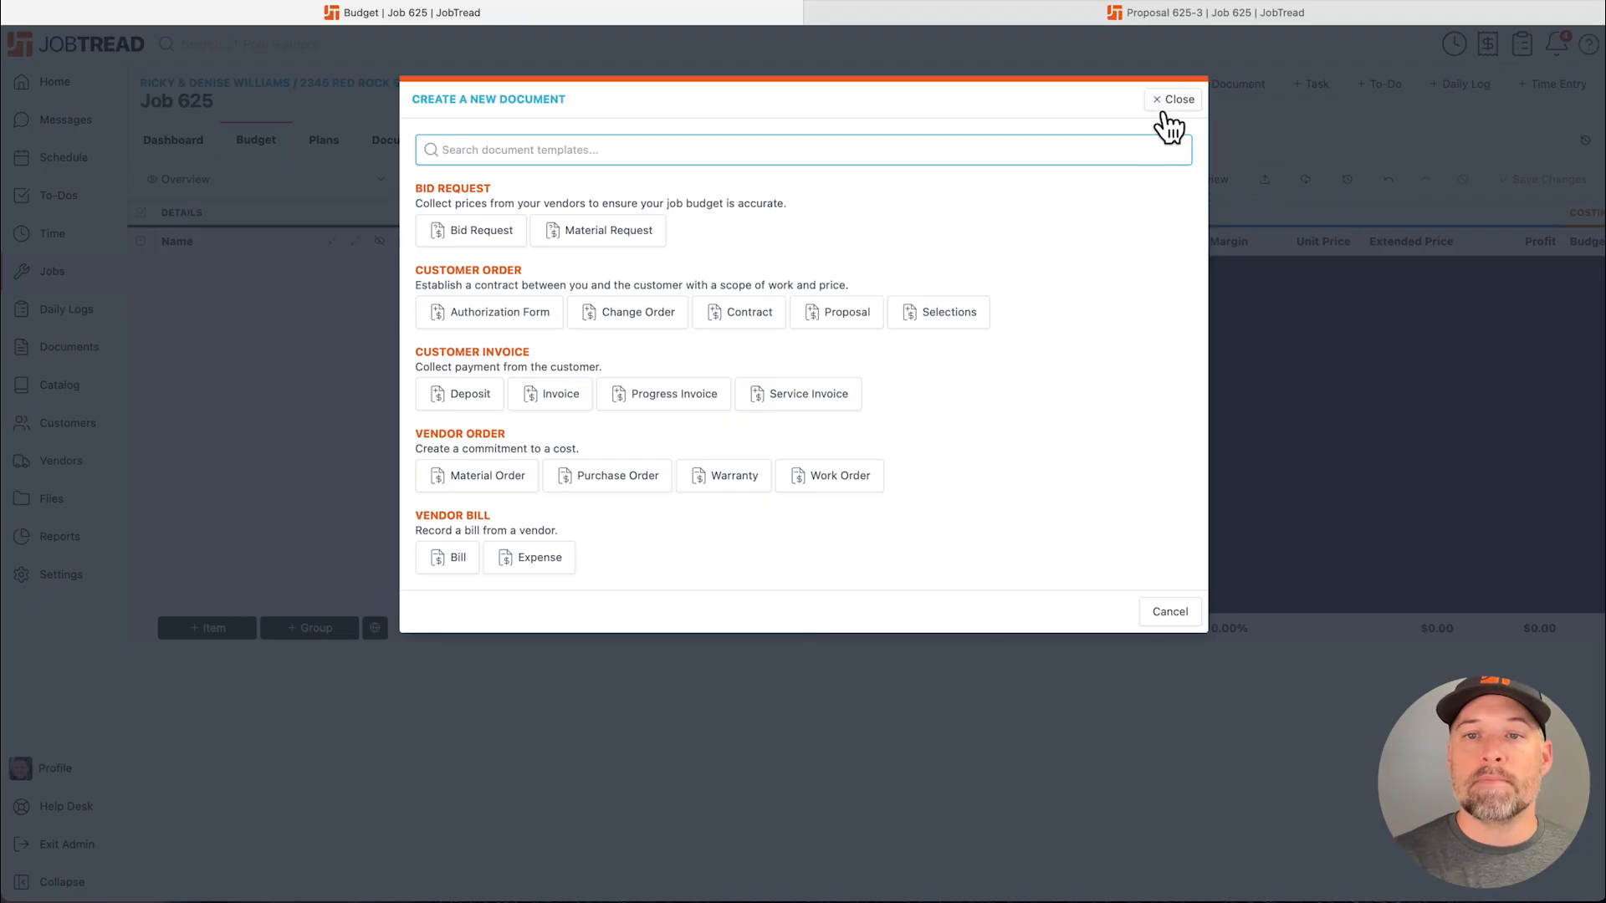
left_click(1167, 107)
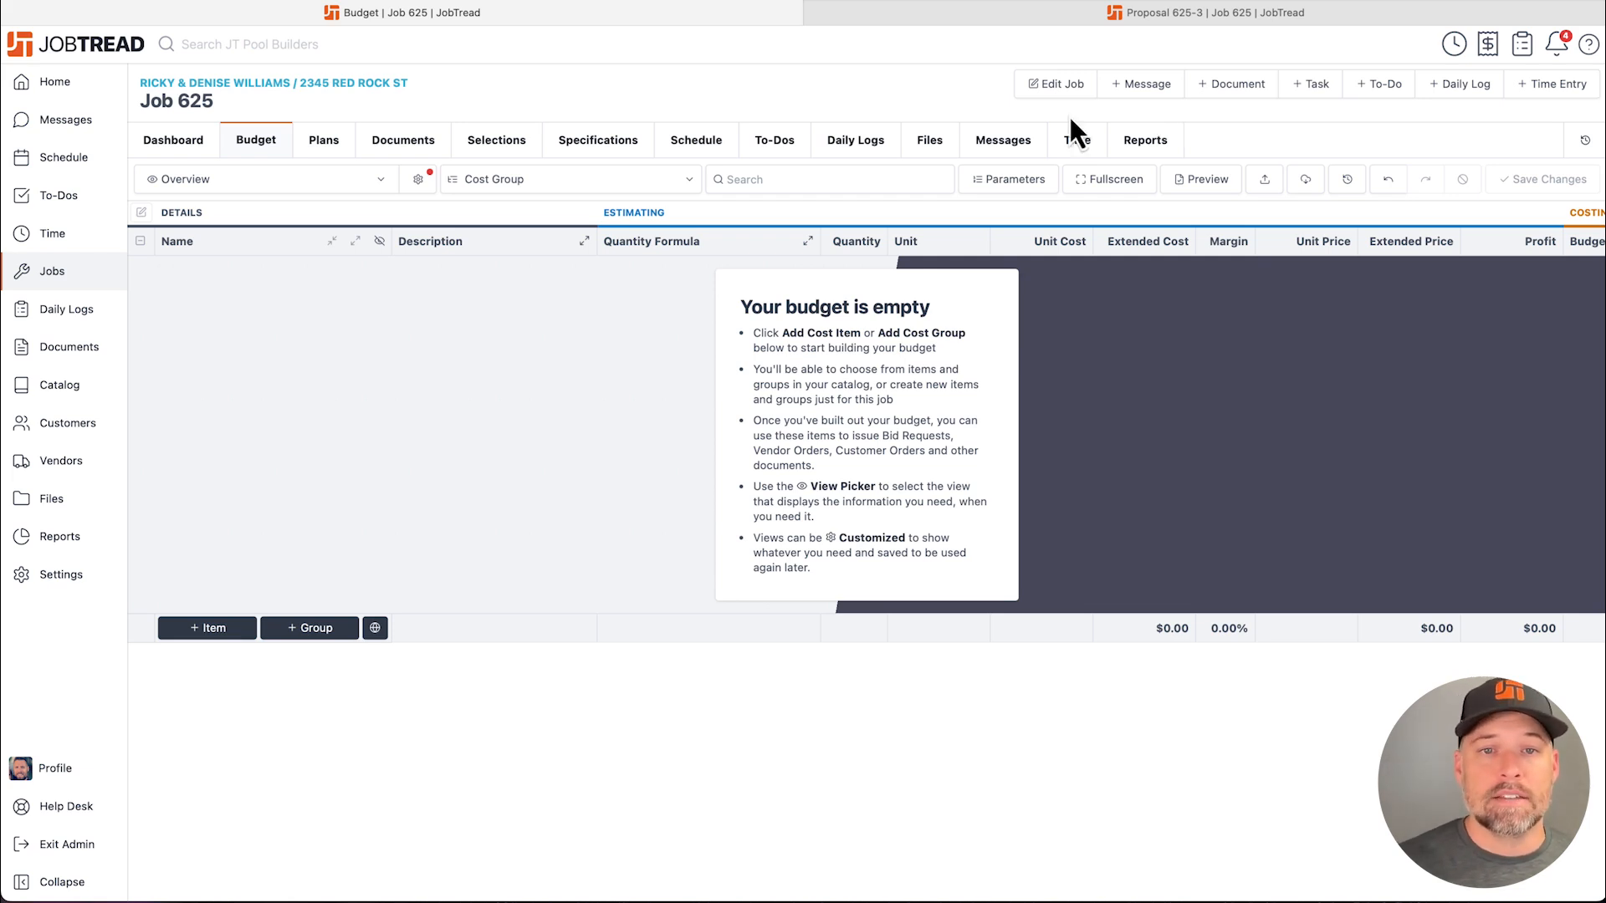
Import the *Concrete Pool Build Schedule template from the organization's library into the job schedule, starting tomorrow
left_click(705, 144)
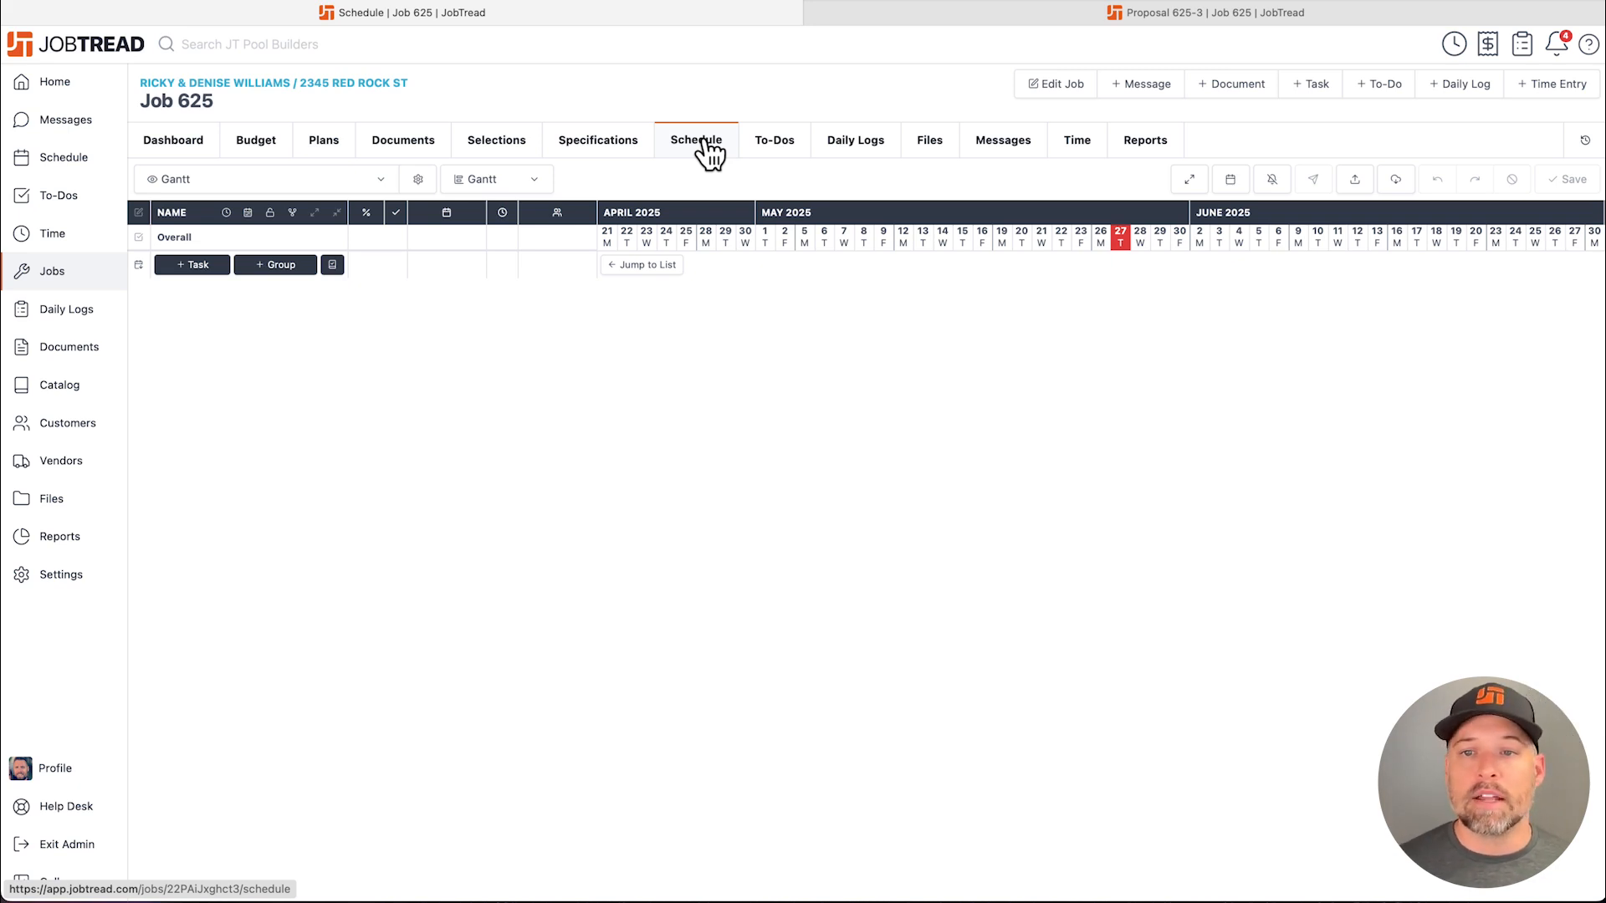
left_click(1356, 181)
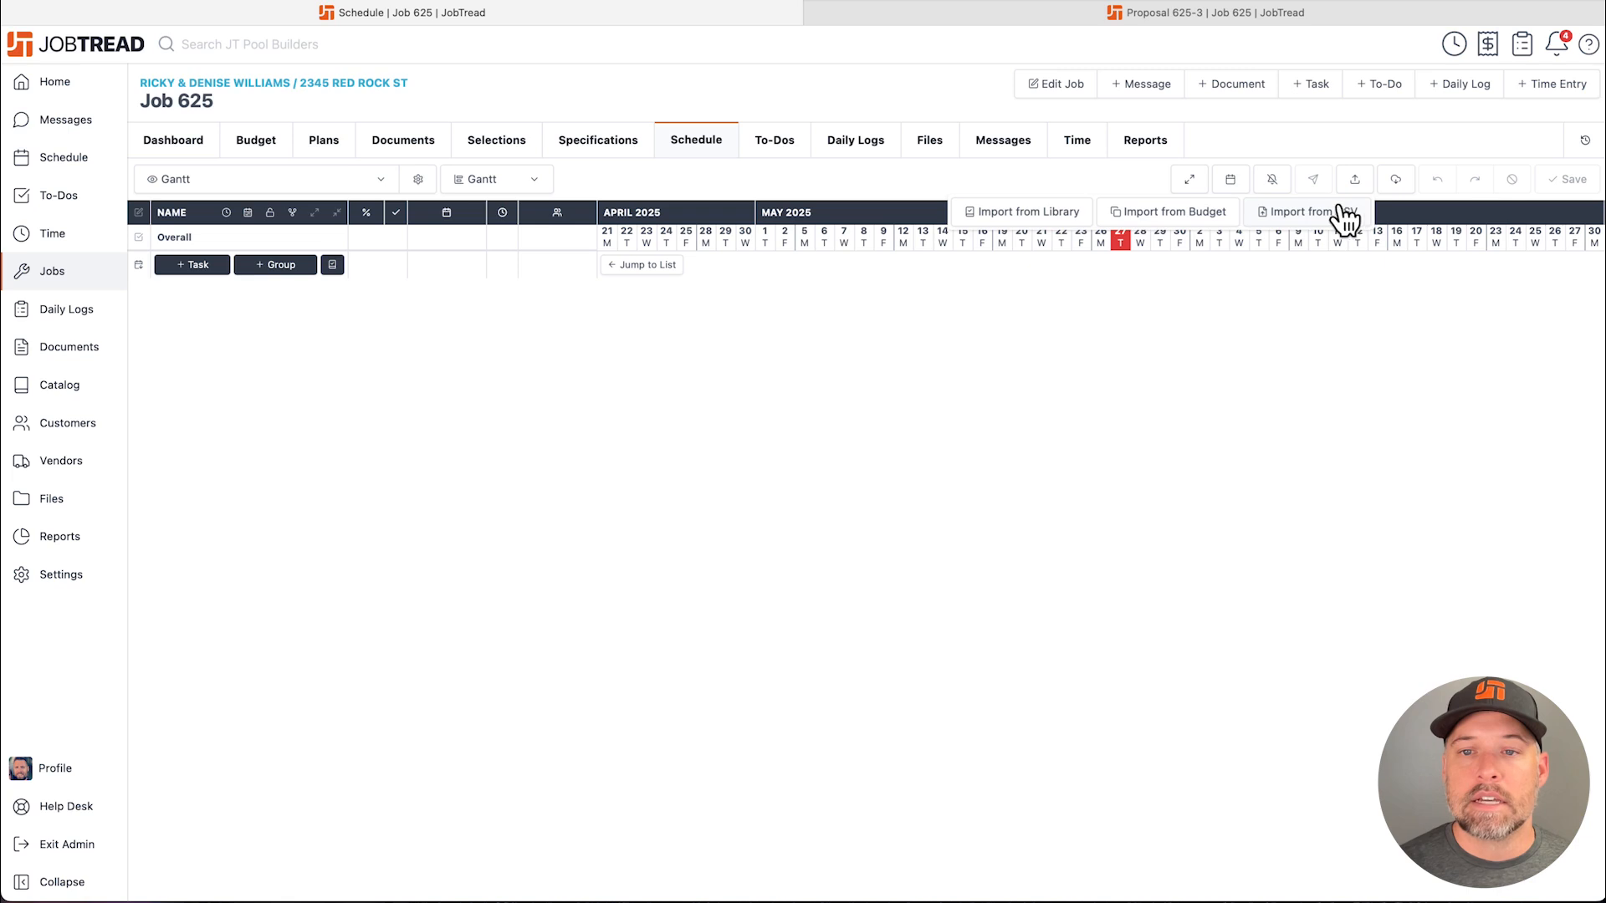
left_click(1077, 224)
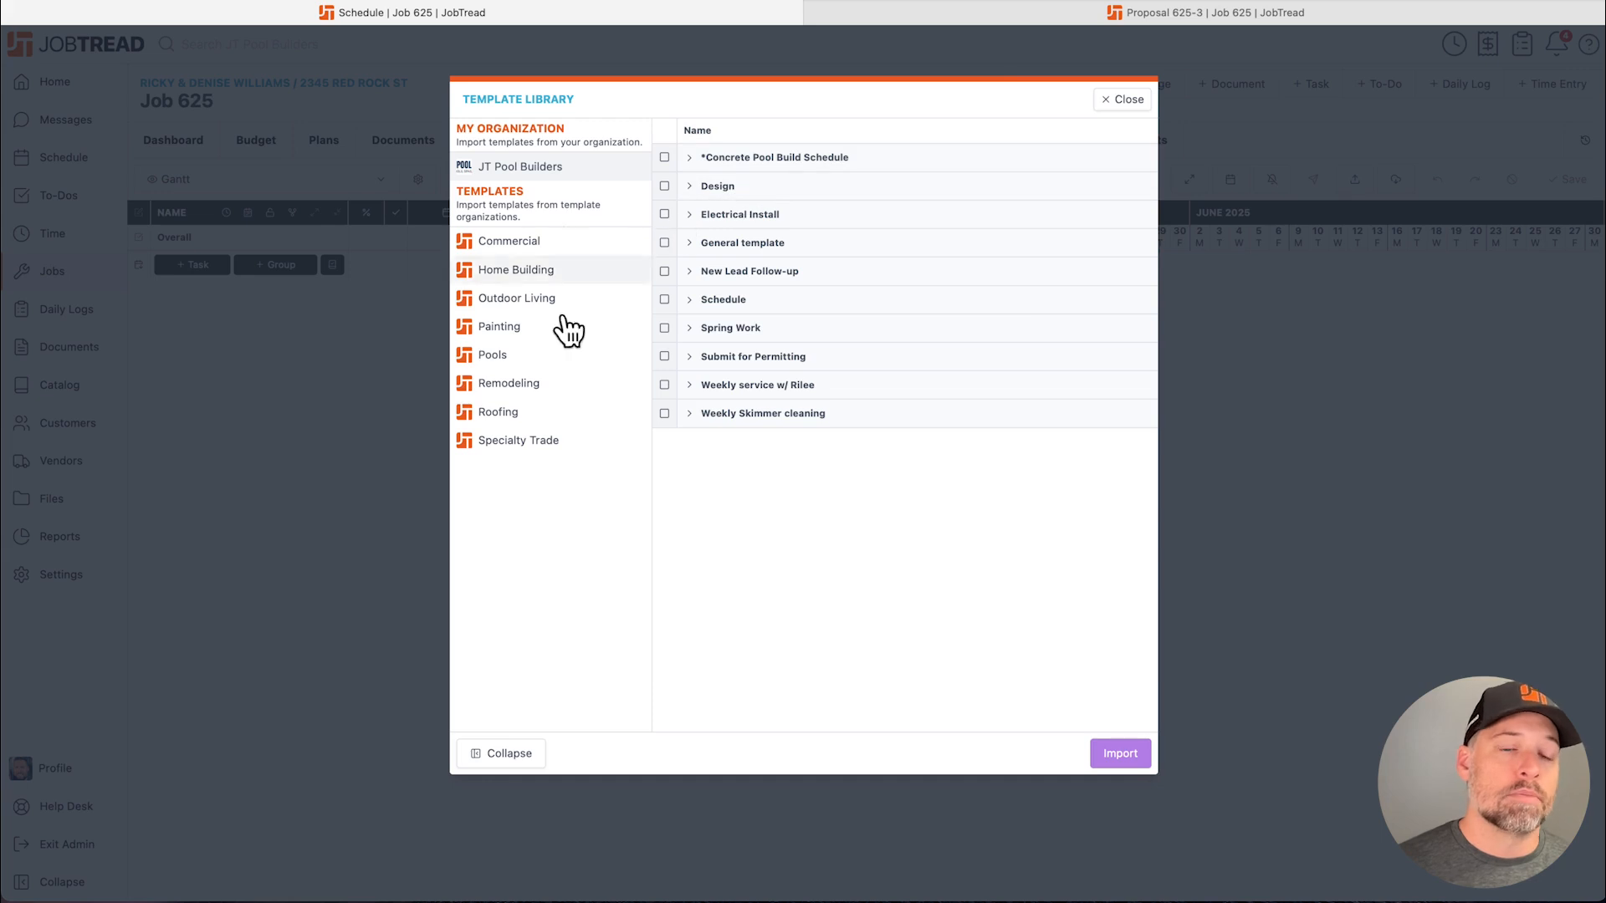
left_click(665, 158)
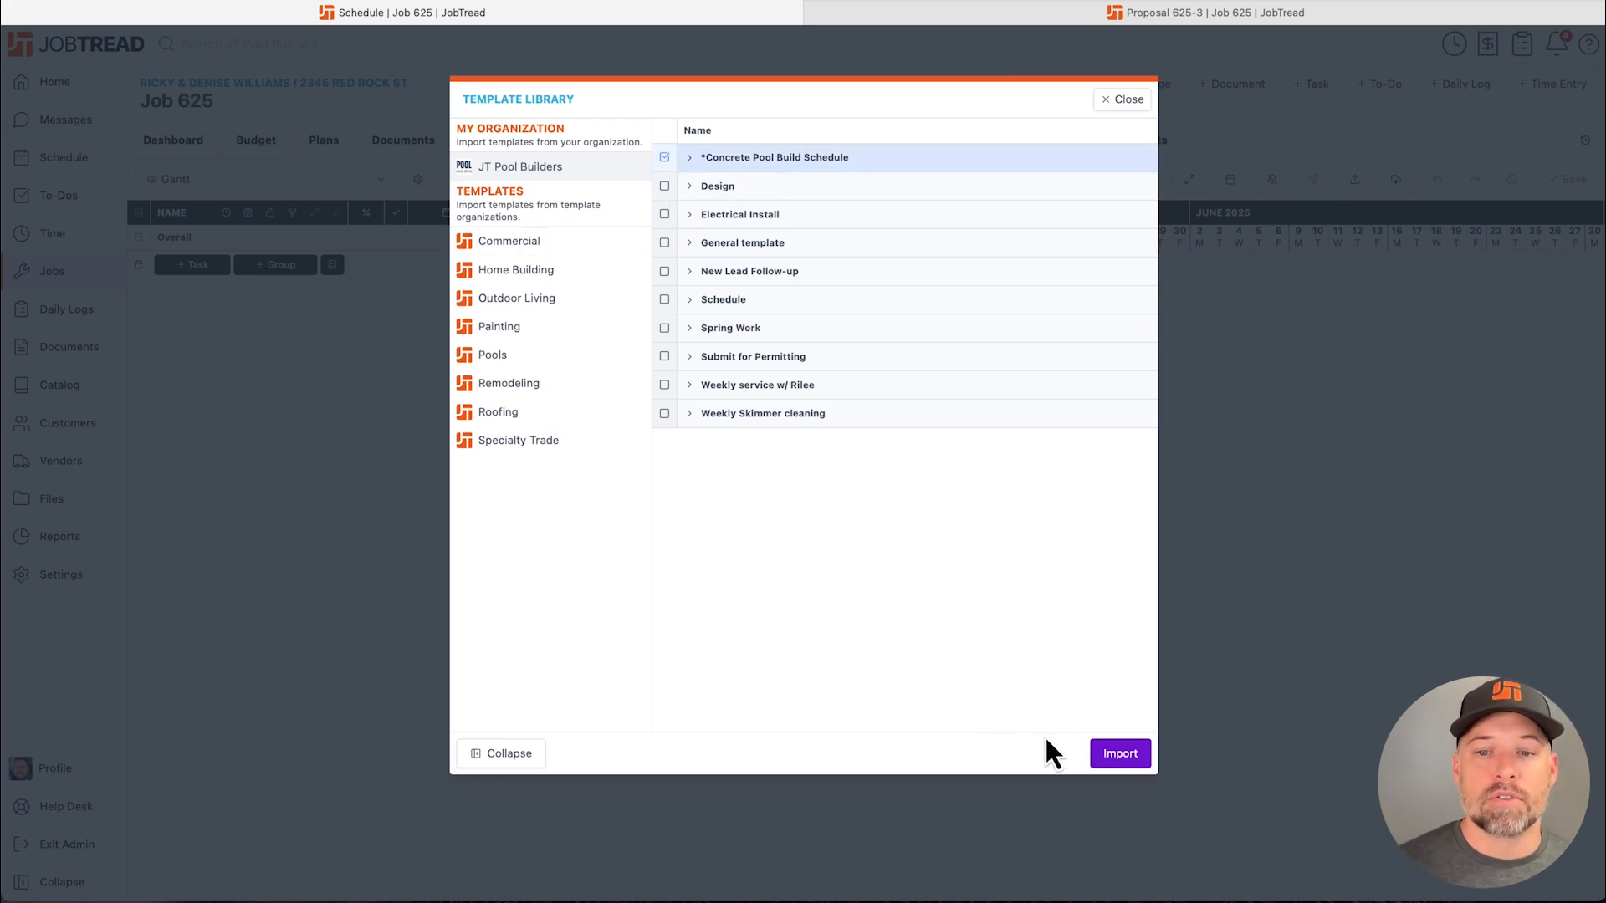
left_click(1112, 757)
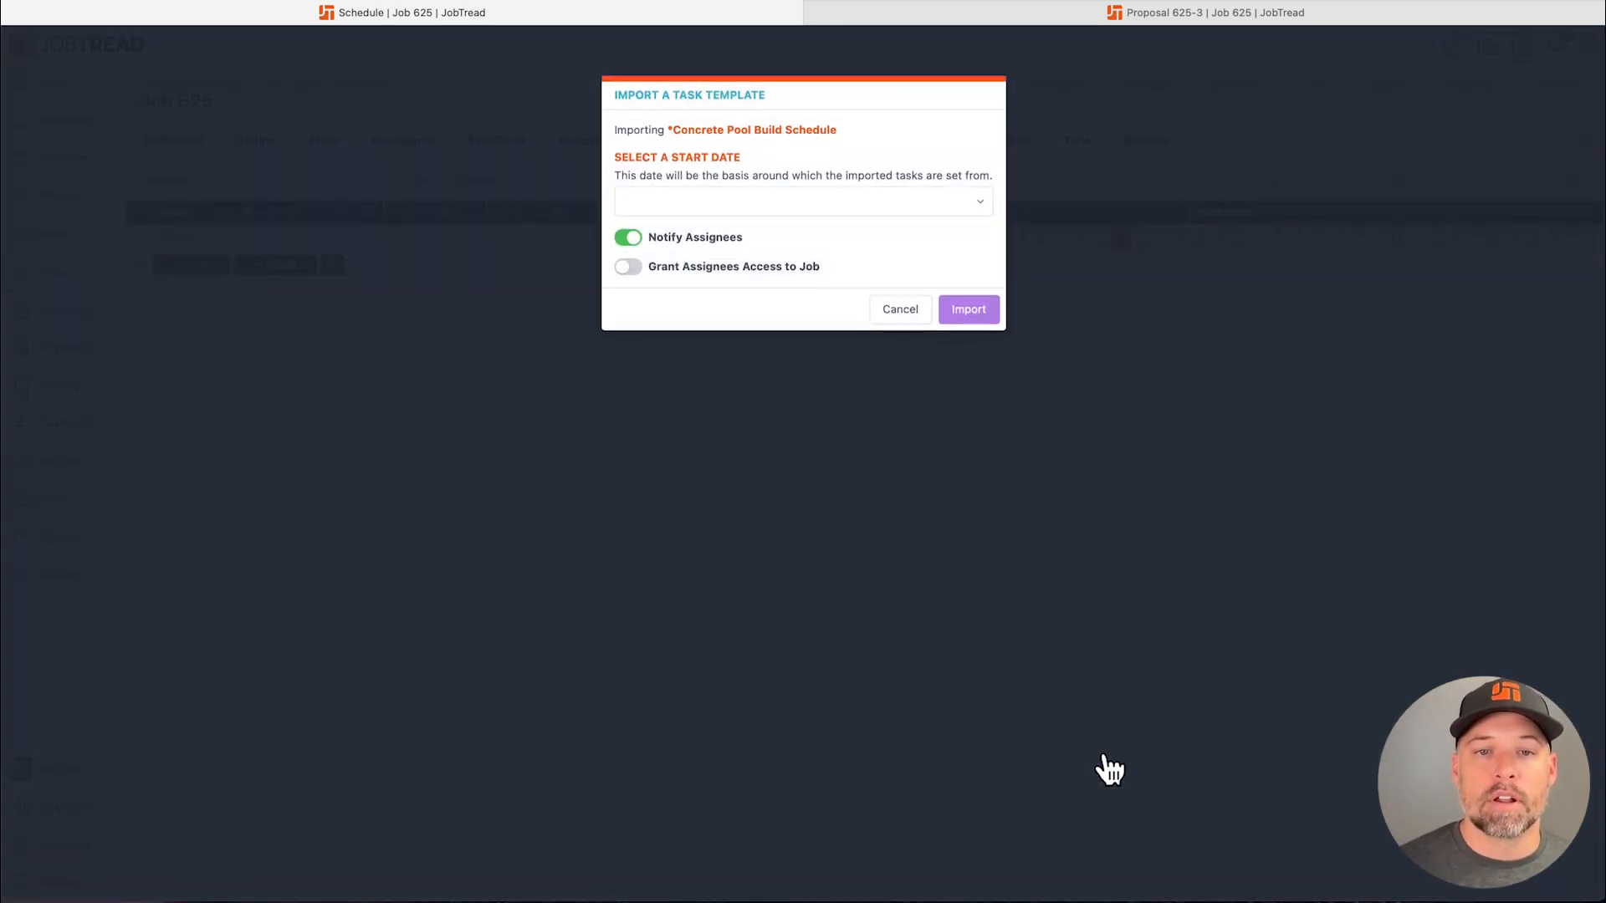
left_click(753, 203)
left_click(715, 367)
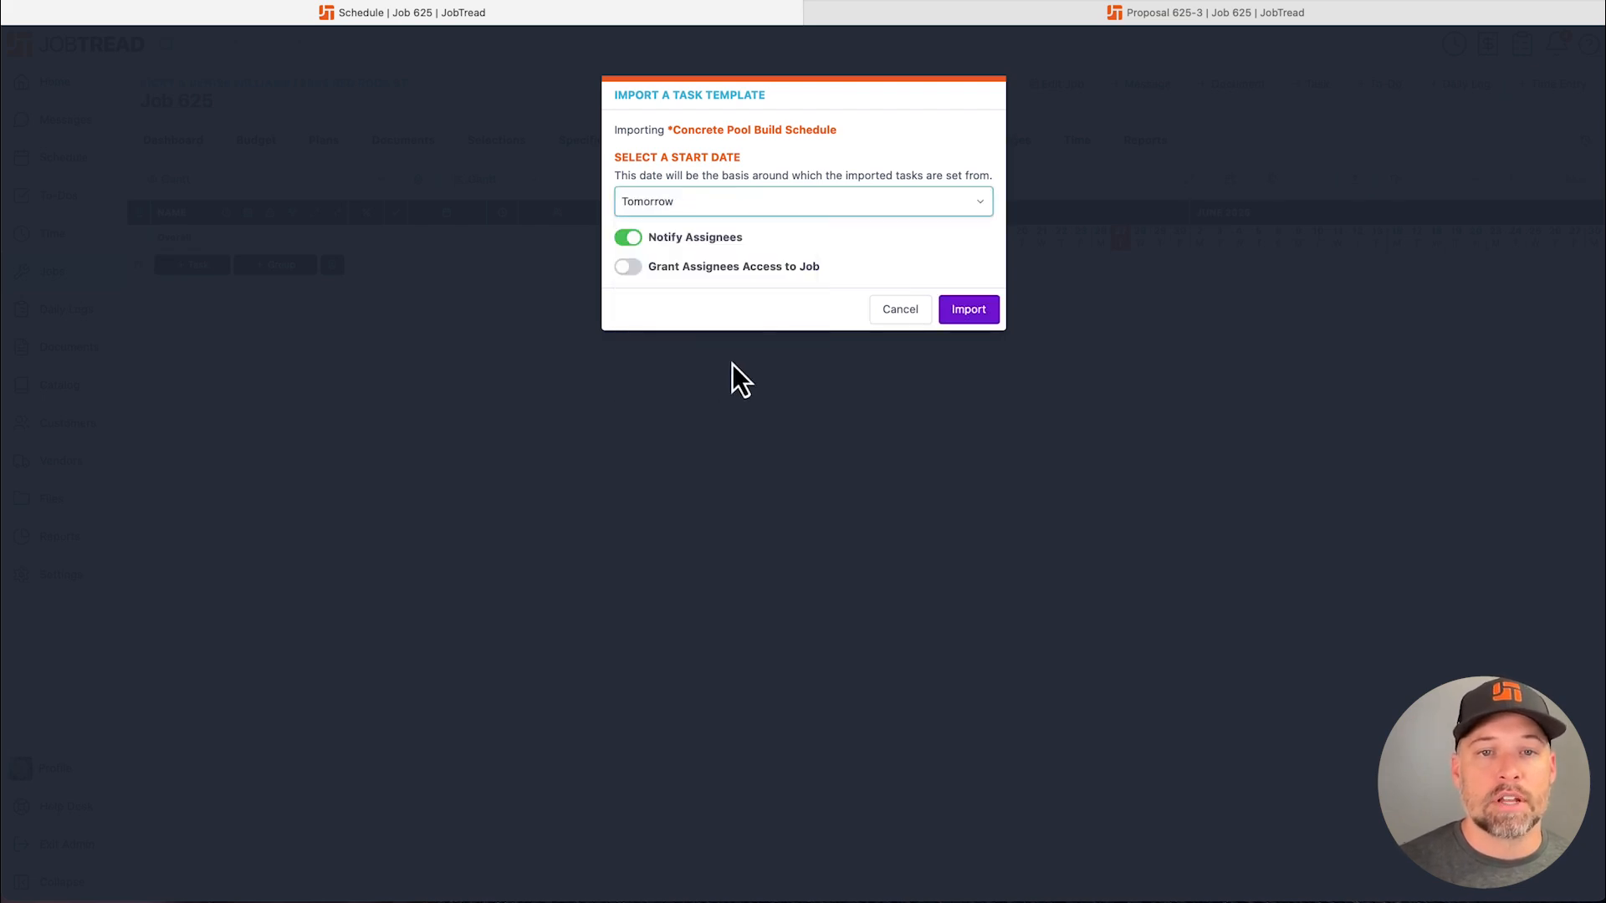
left_click(986, 314)
Make PM Excavation Inspection dependent on Layout & Site Survey, and move the survey's start to Tuesday, June 17
scroll(1106, 449, "right", 10)
scroll(1106, 449, "down", 3)
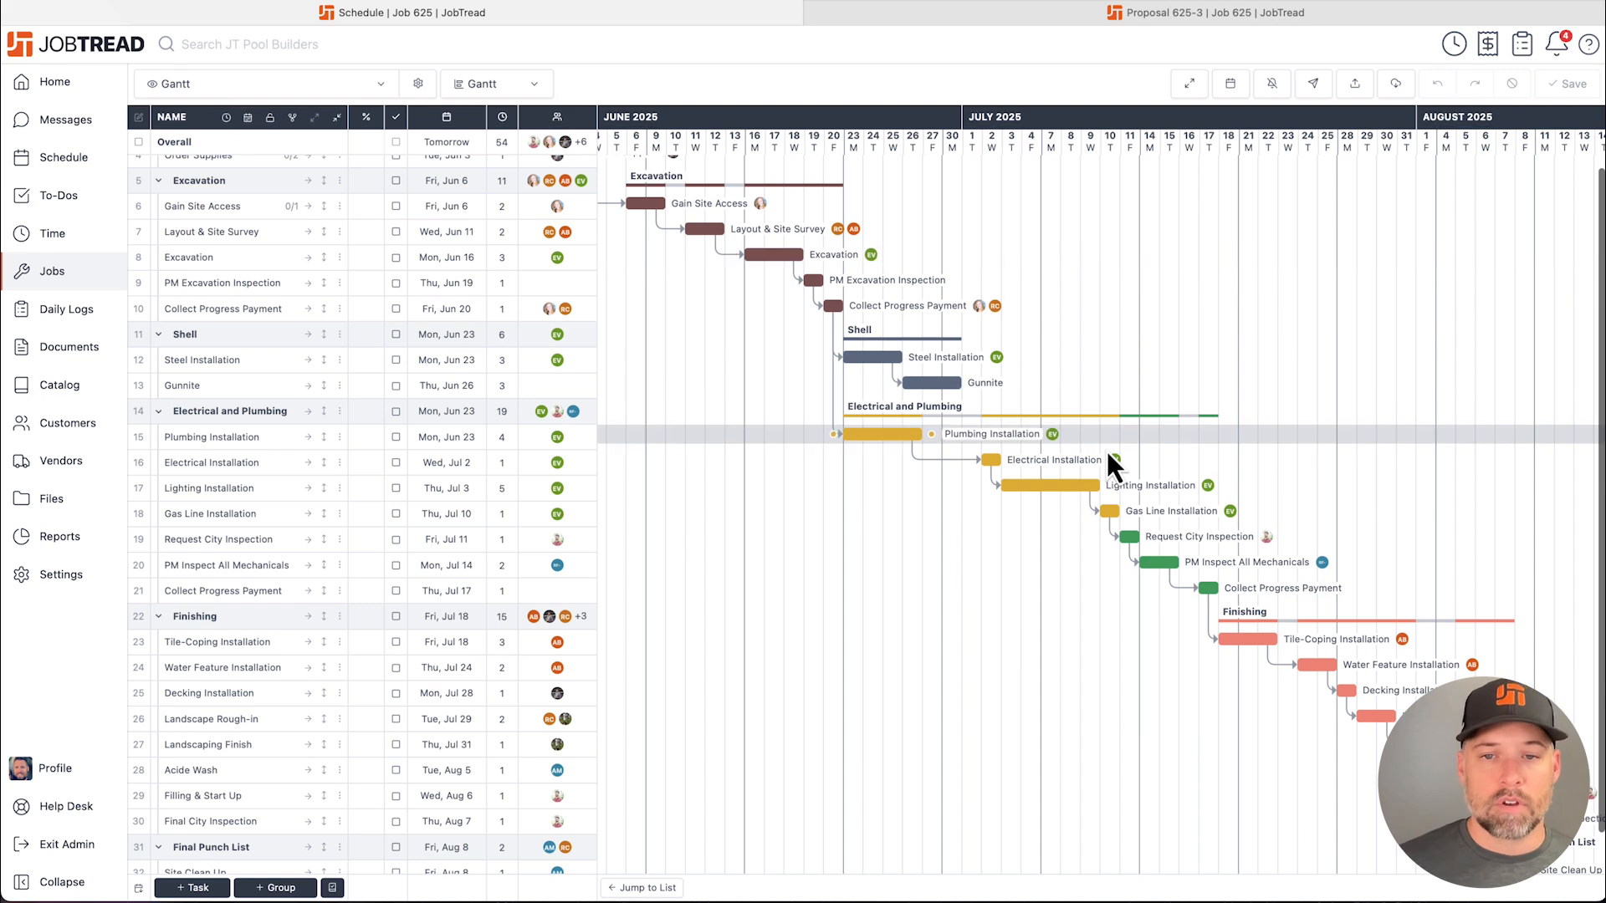
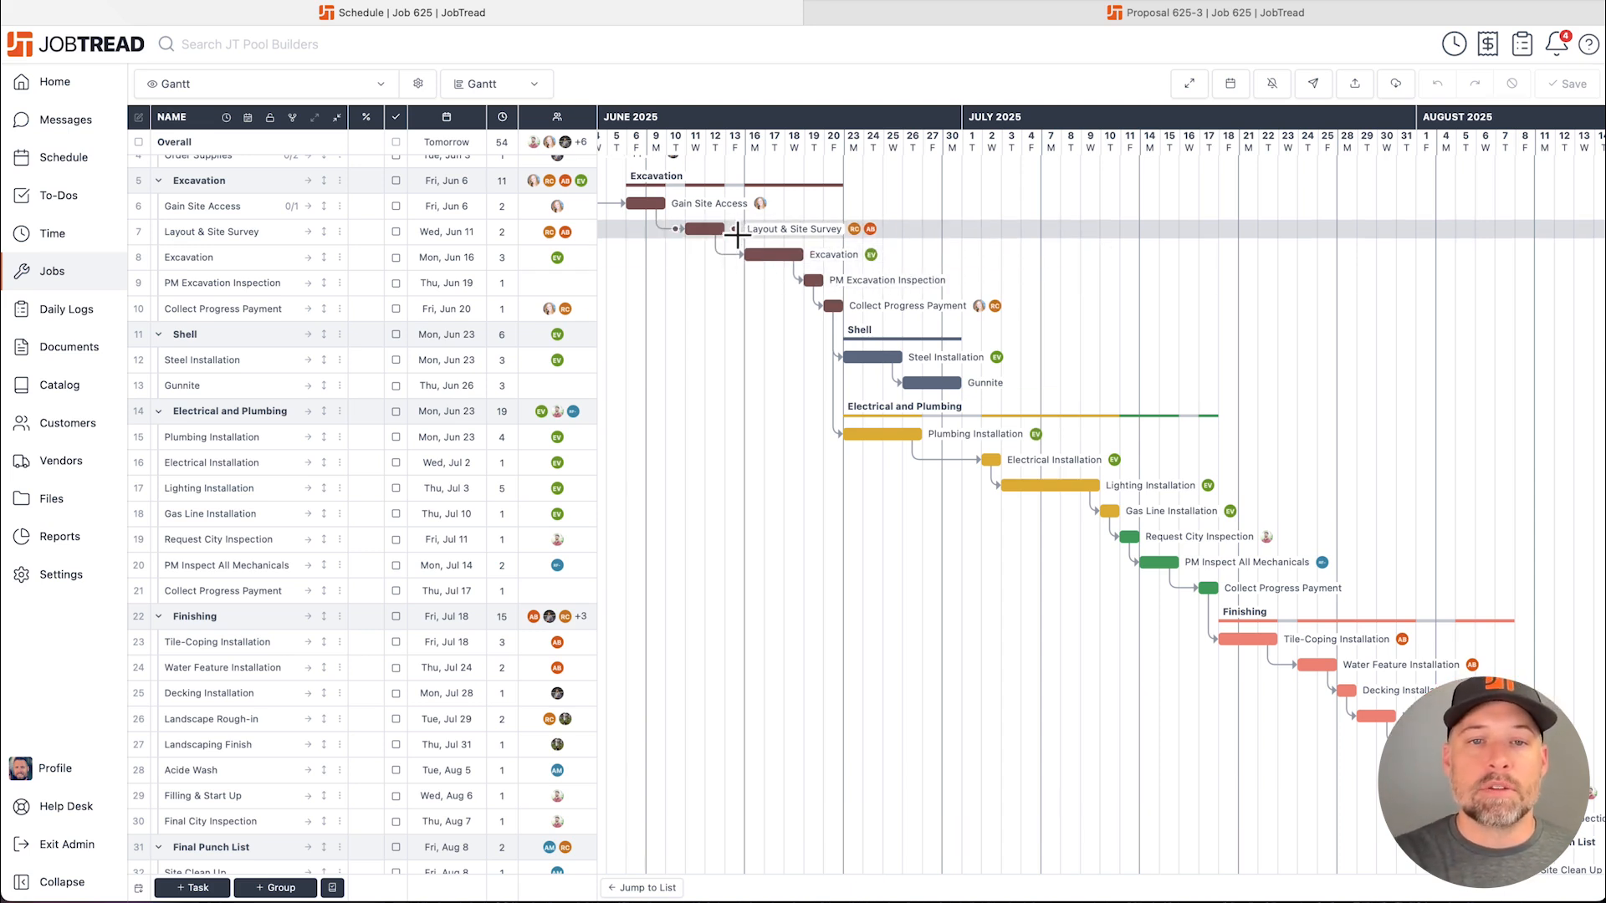
left_click(808, 281)
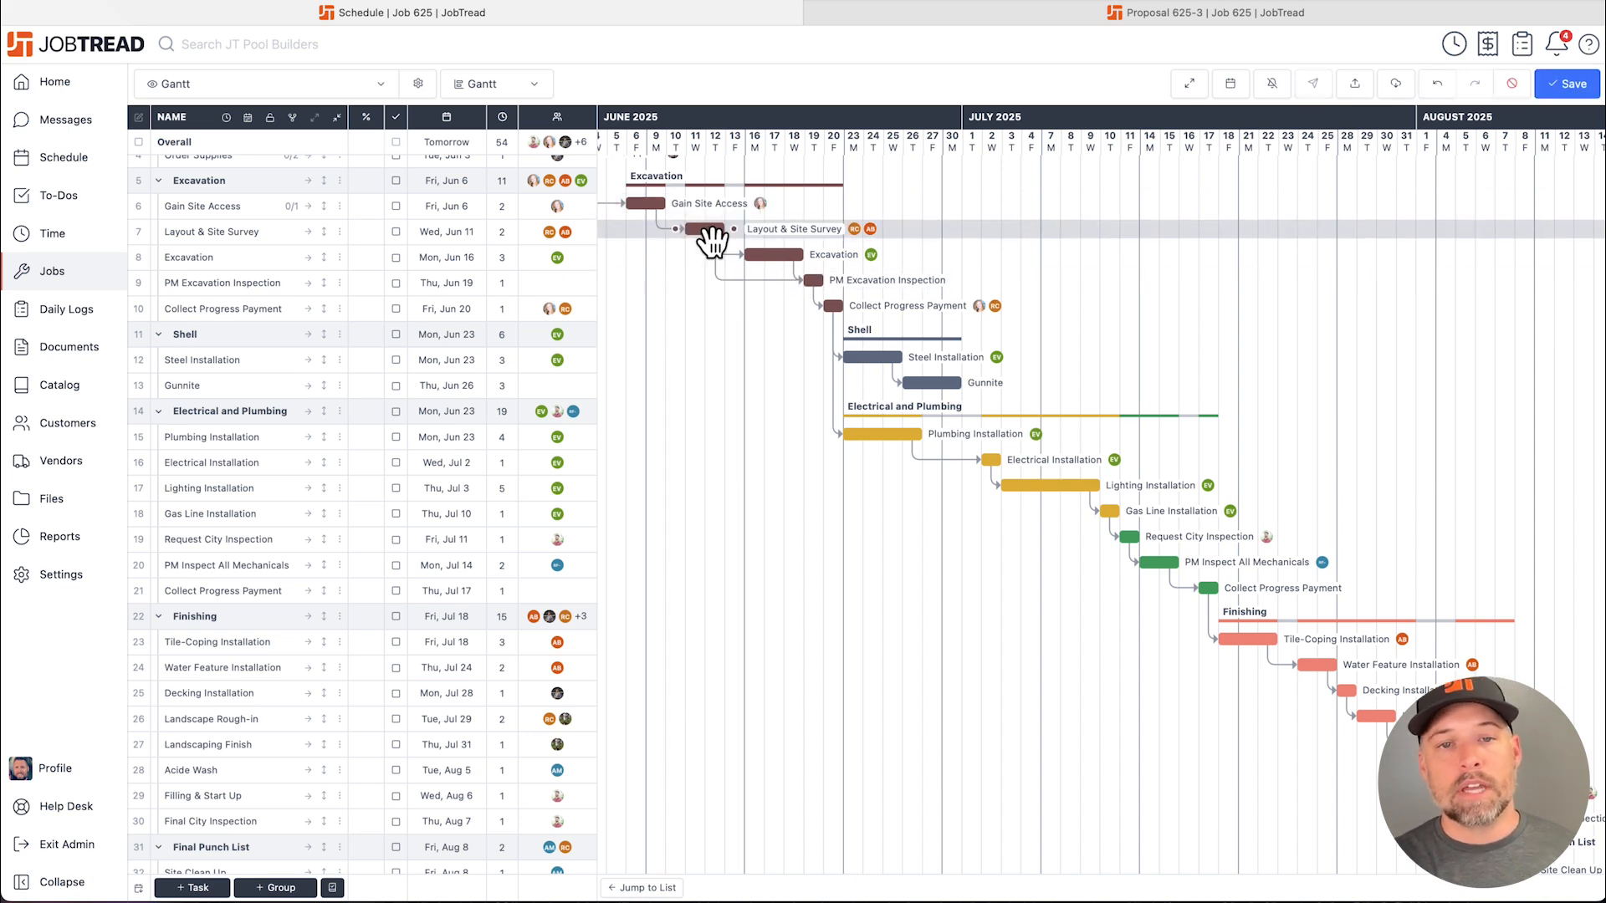
left_click_drag(711, 241, 775, 255)
scroll(775, 255, "up", 3)
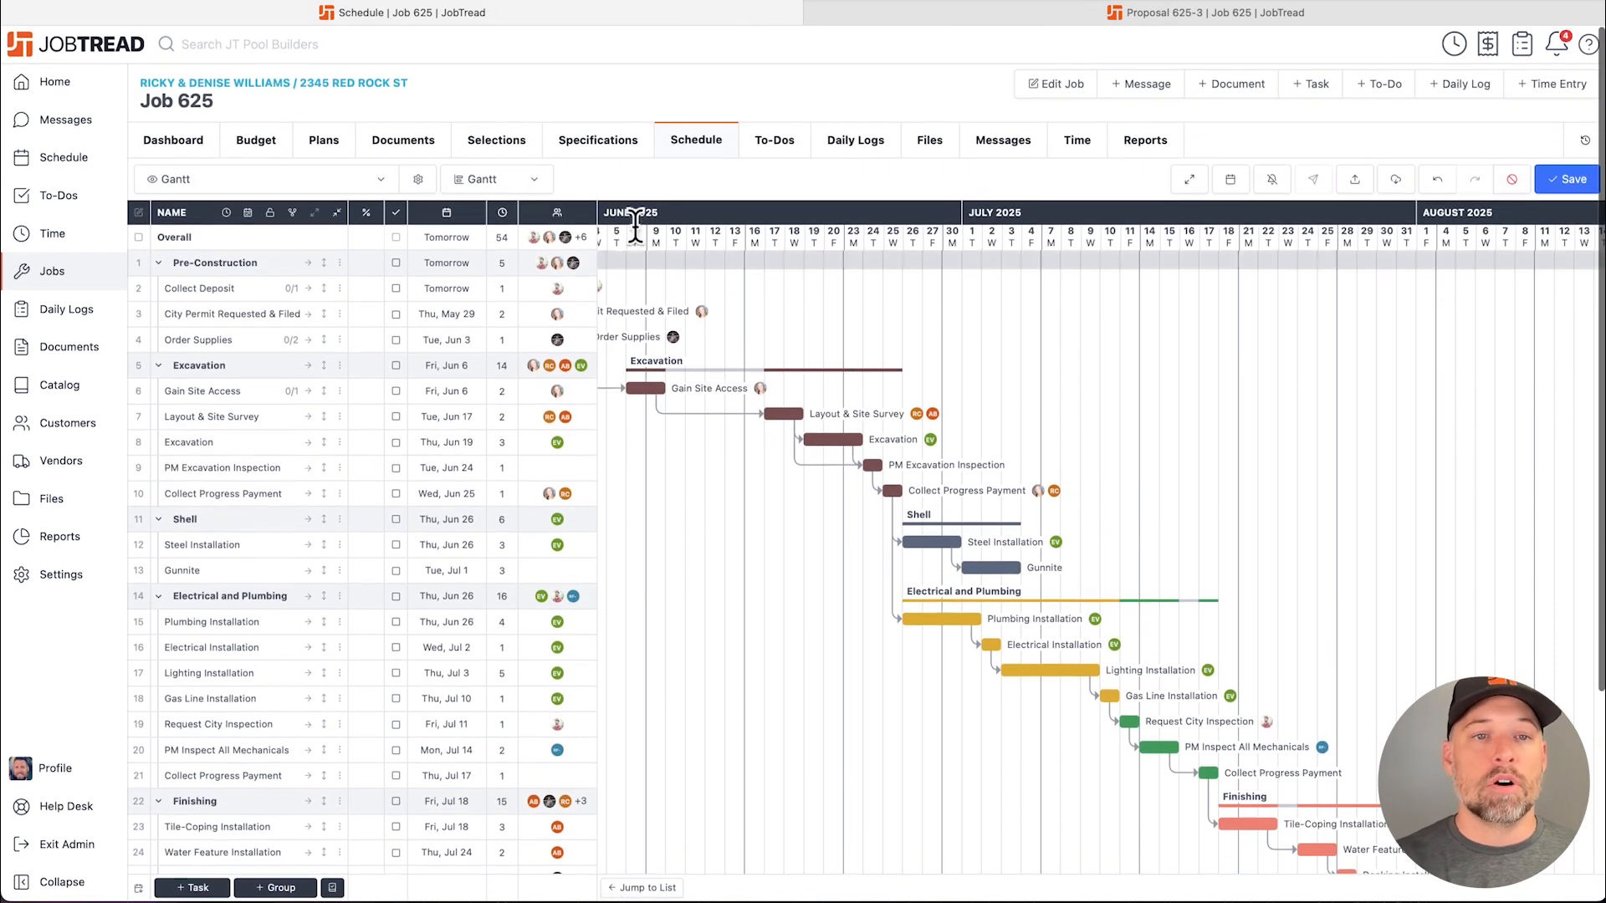
Review the schedule's display types and the Collect Deposit task's type, dates, assignees, checklist and dependencies
left_click(513, 181)
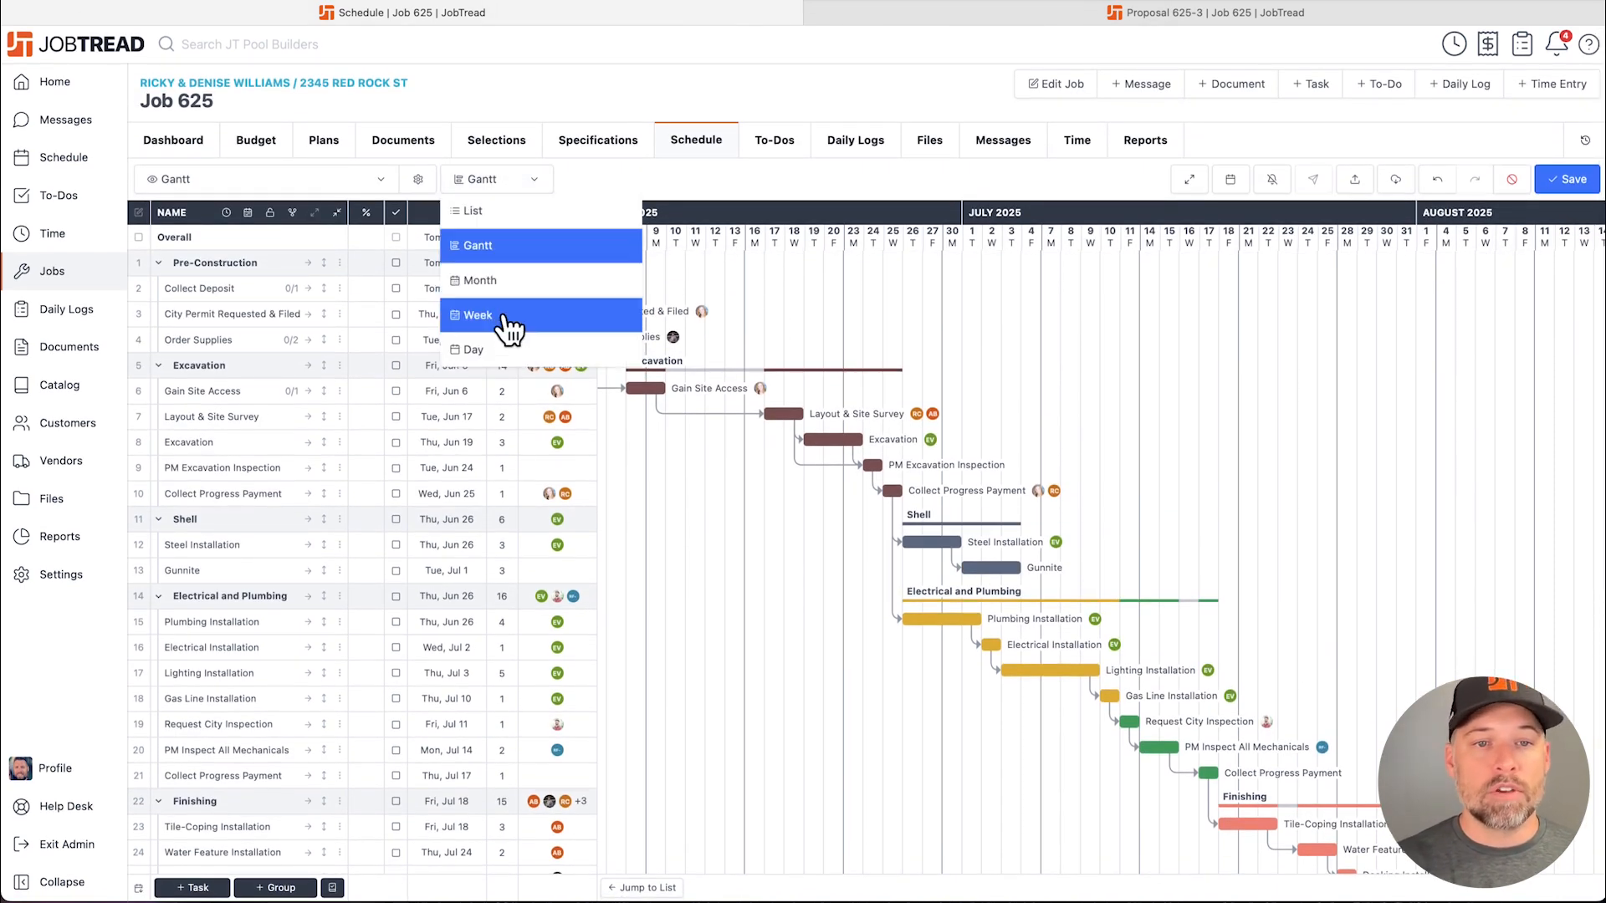
left_click(733, 181)
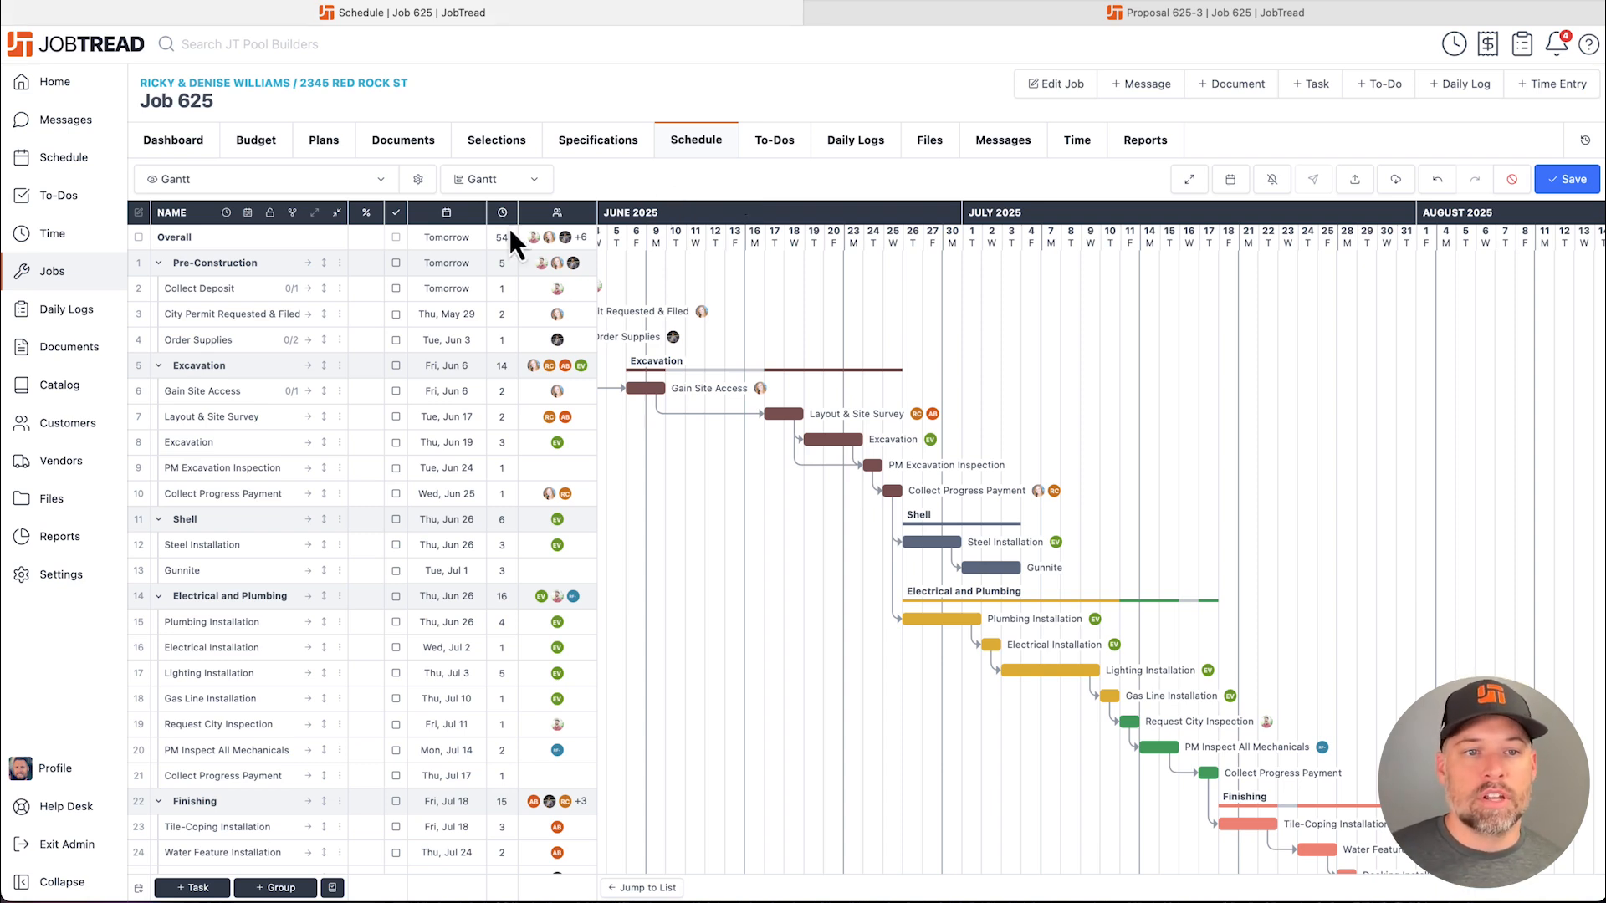
left_click(244, 289)
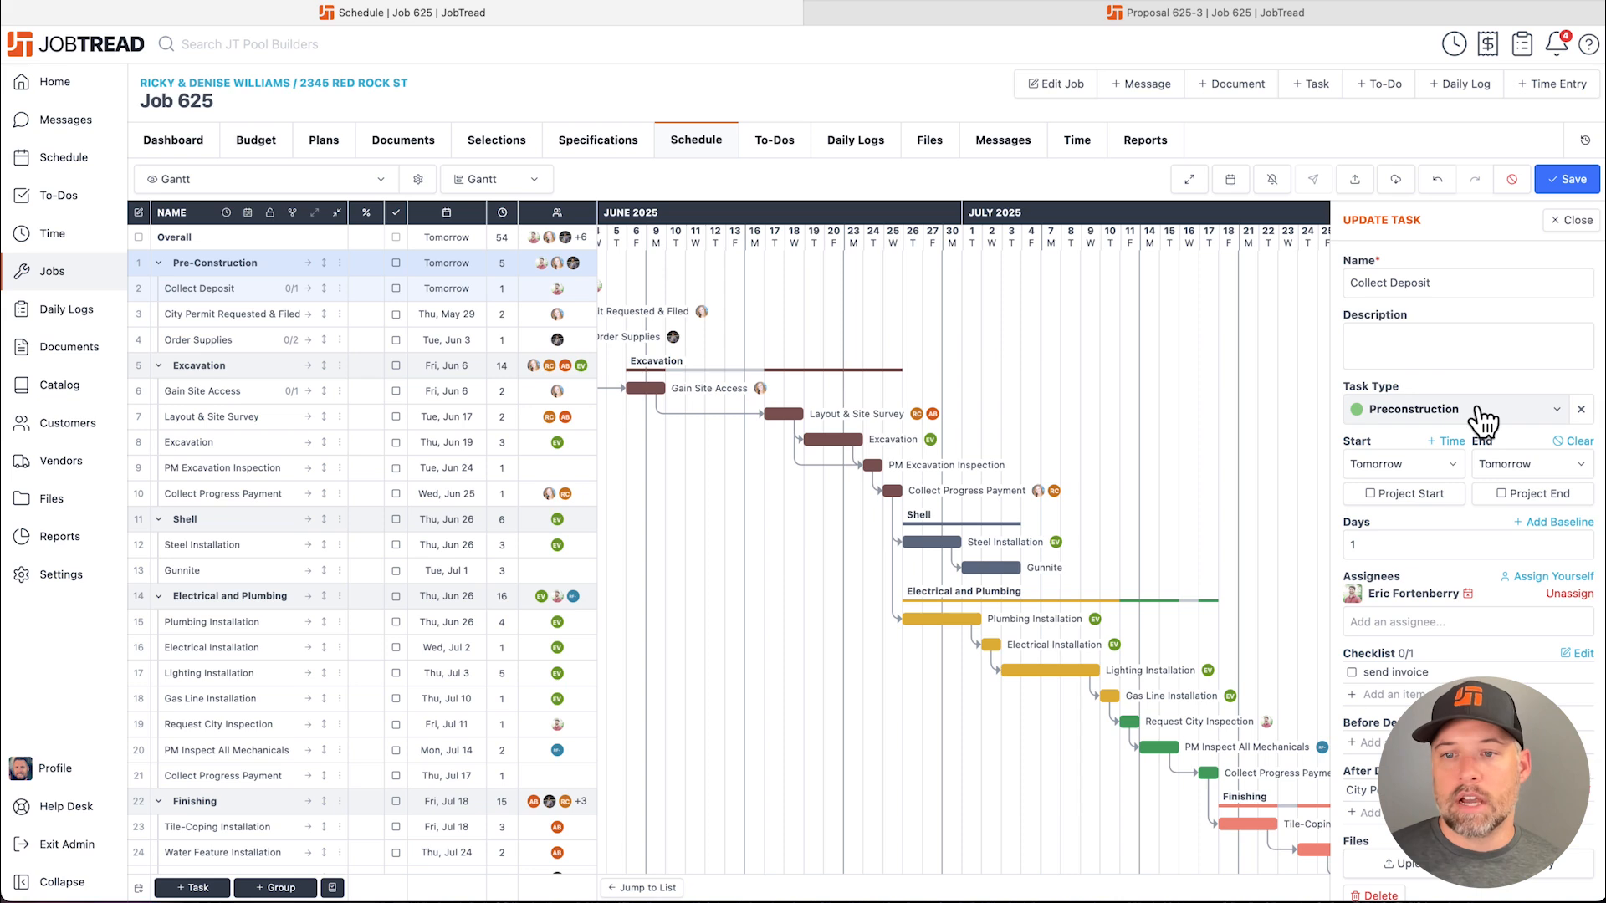
scroll(1428, 352, "down", 3)
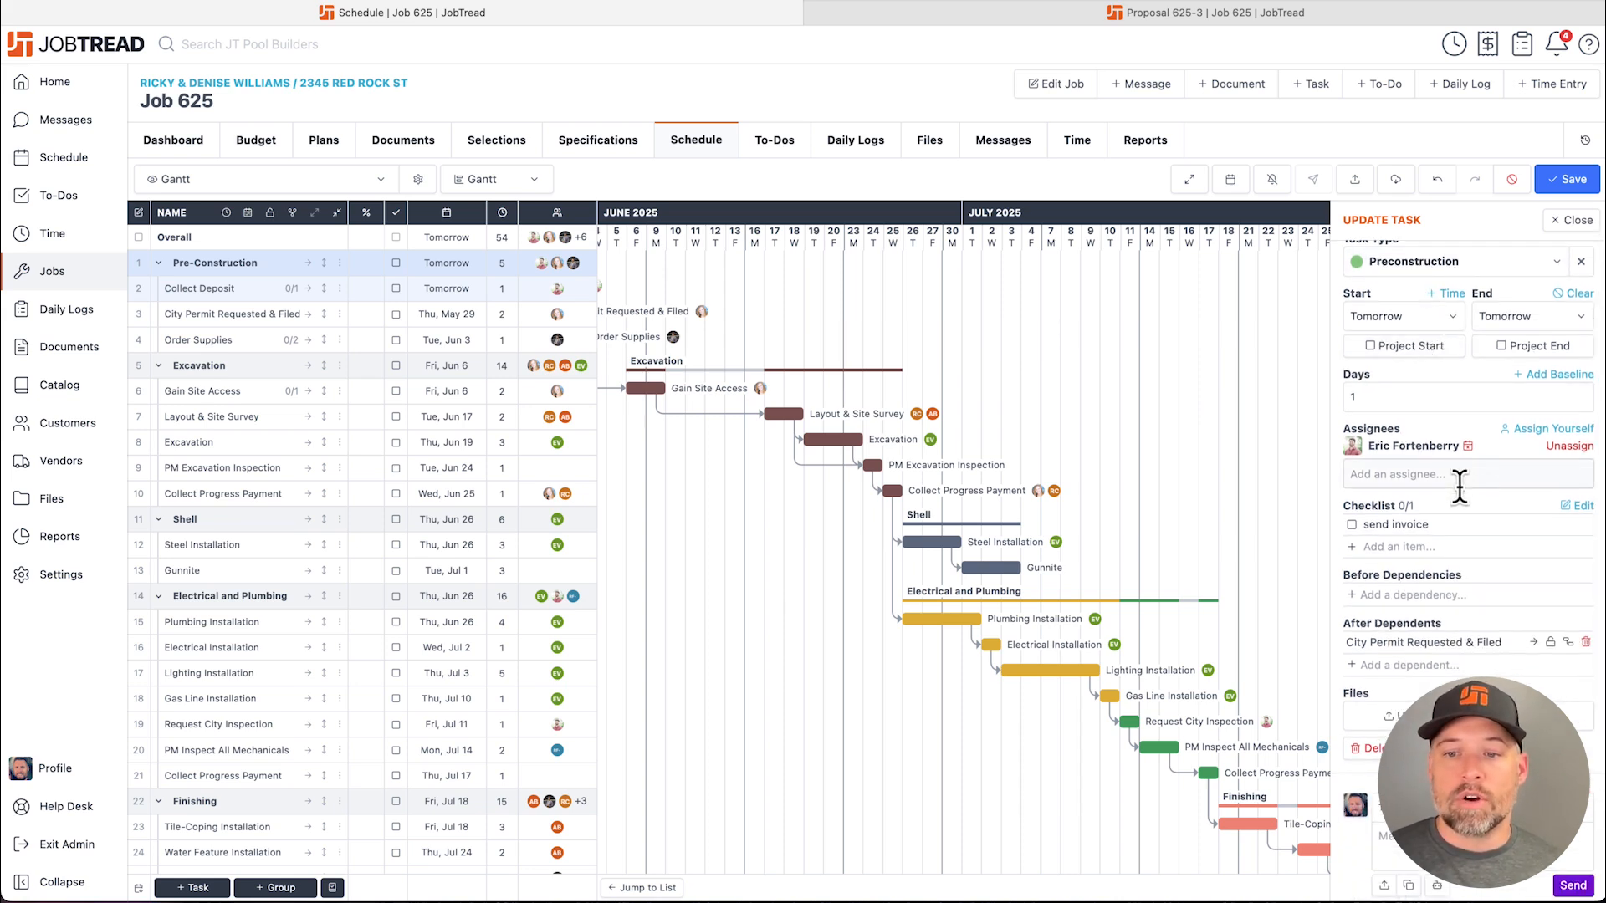
scroll(1459, 486, "up", 3)
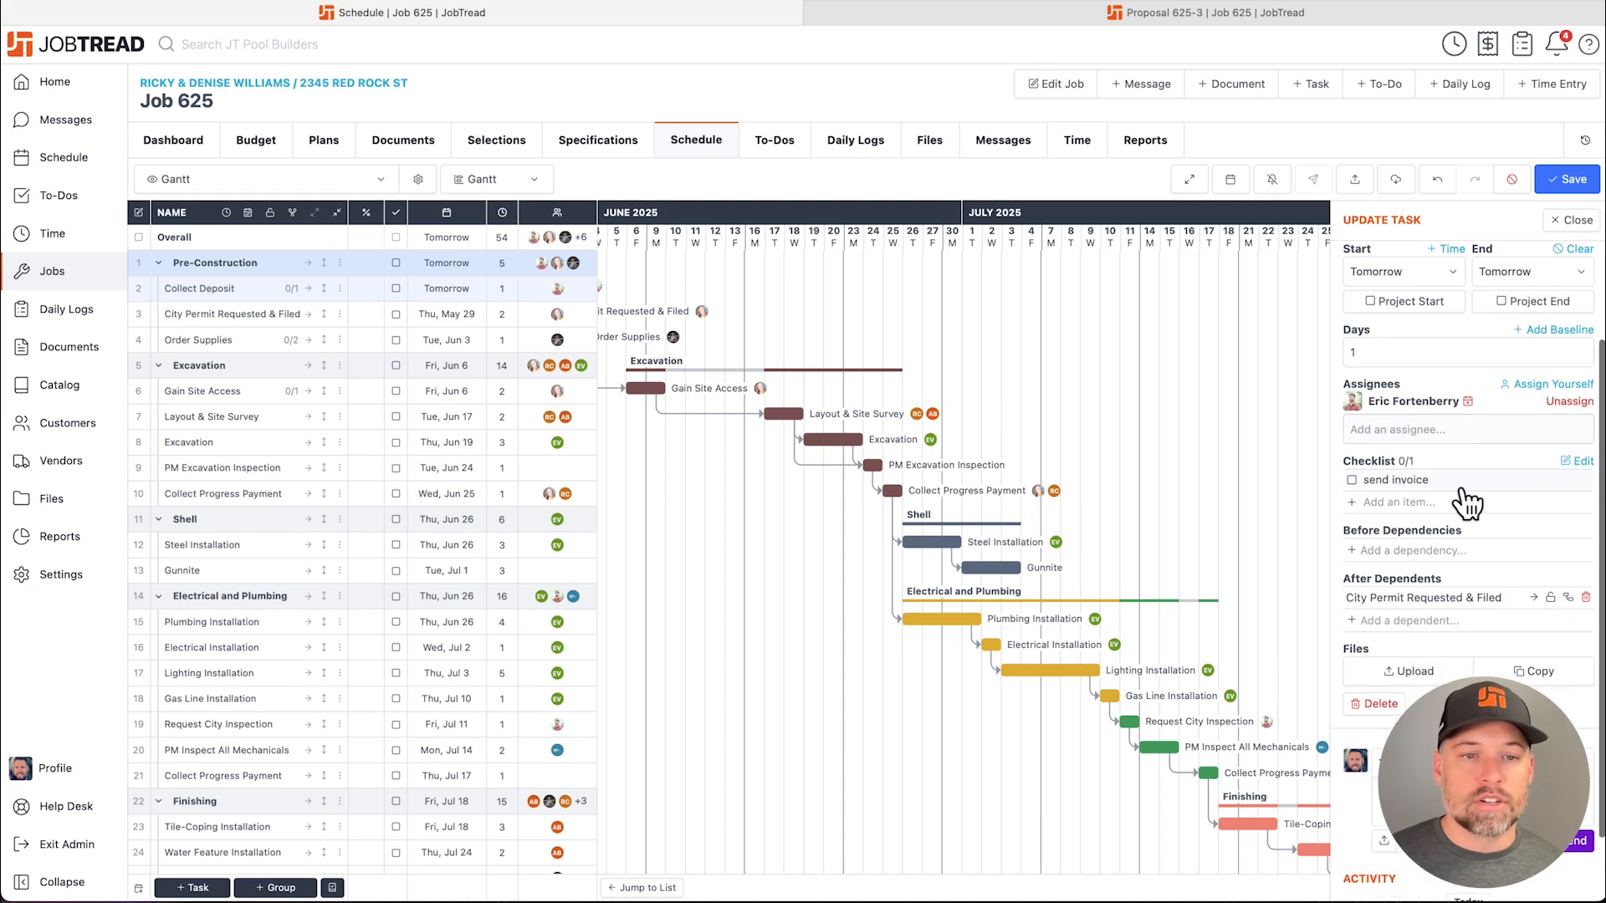
left_click(1555, 224)
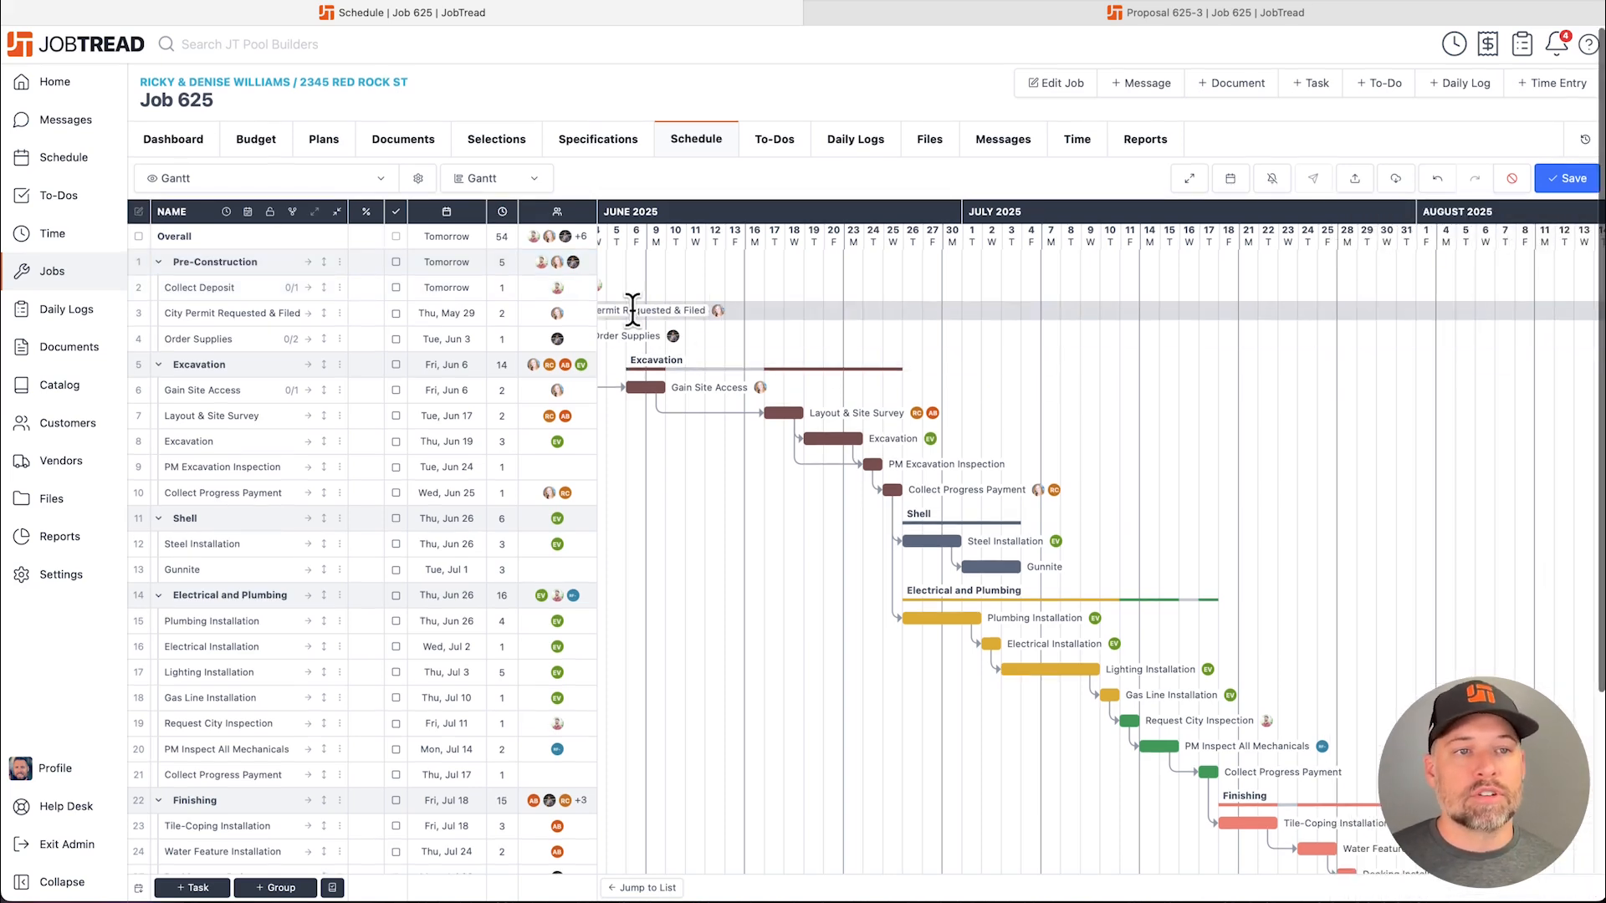
Show the organization-wide schedule in the All Tasks Calendar view
left_click(84, 177)
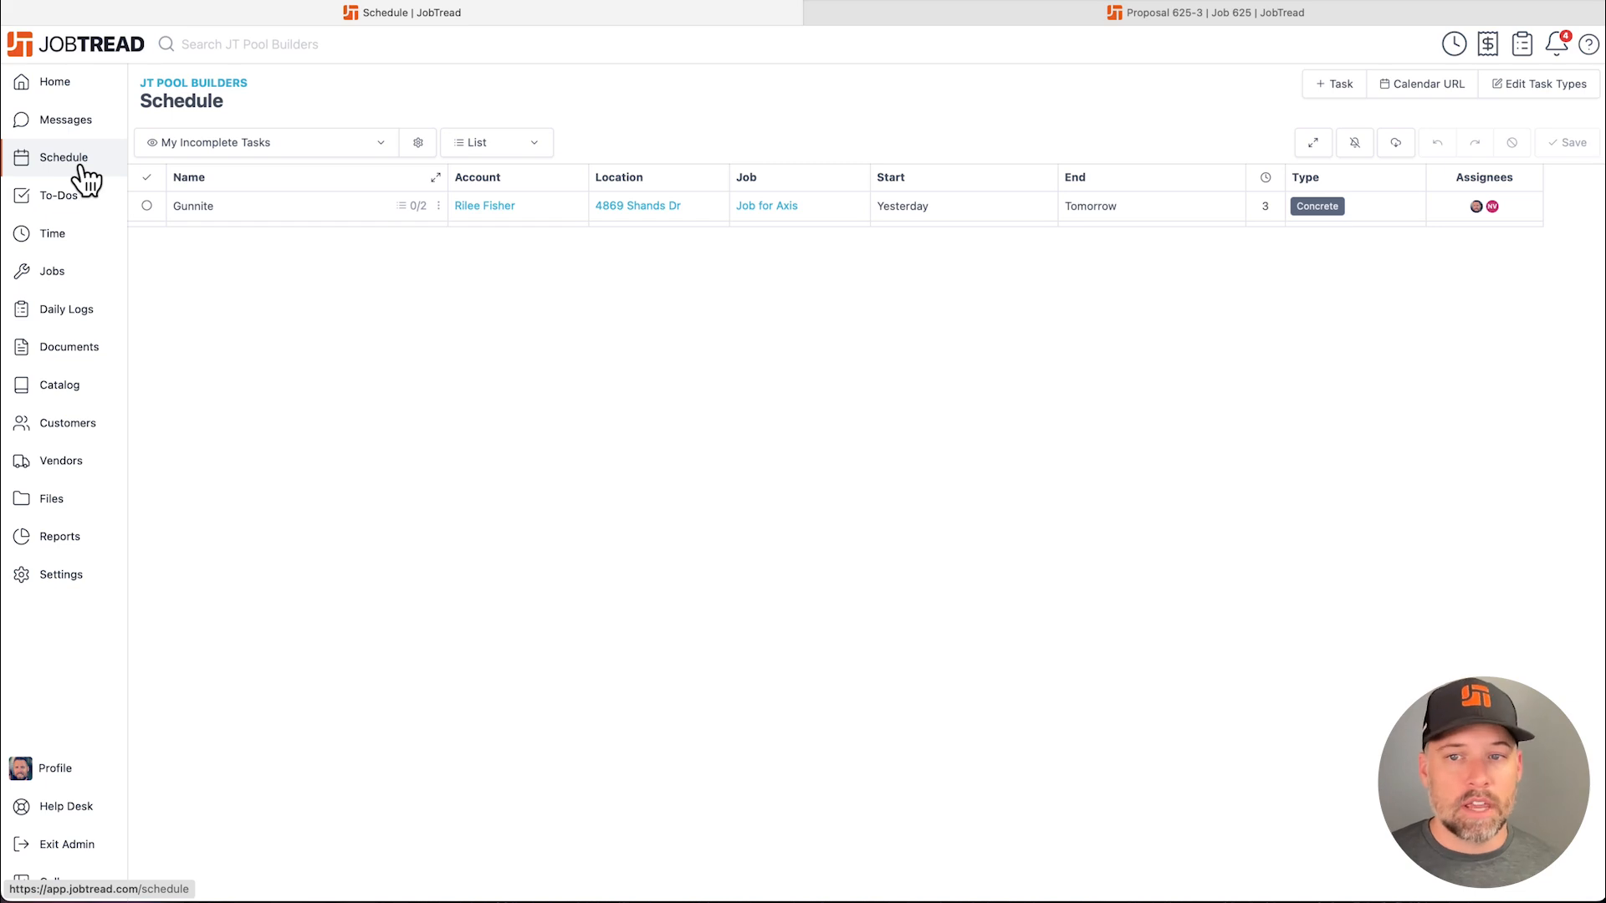
left_click(292, 144)
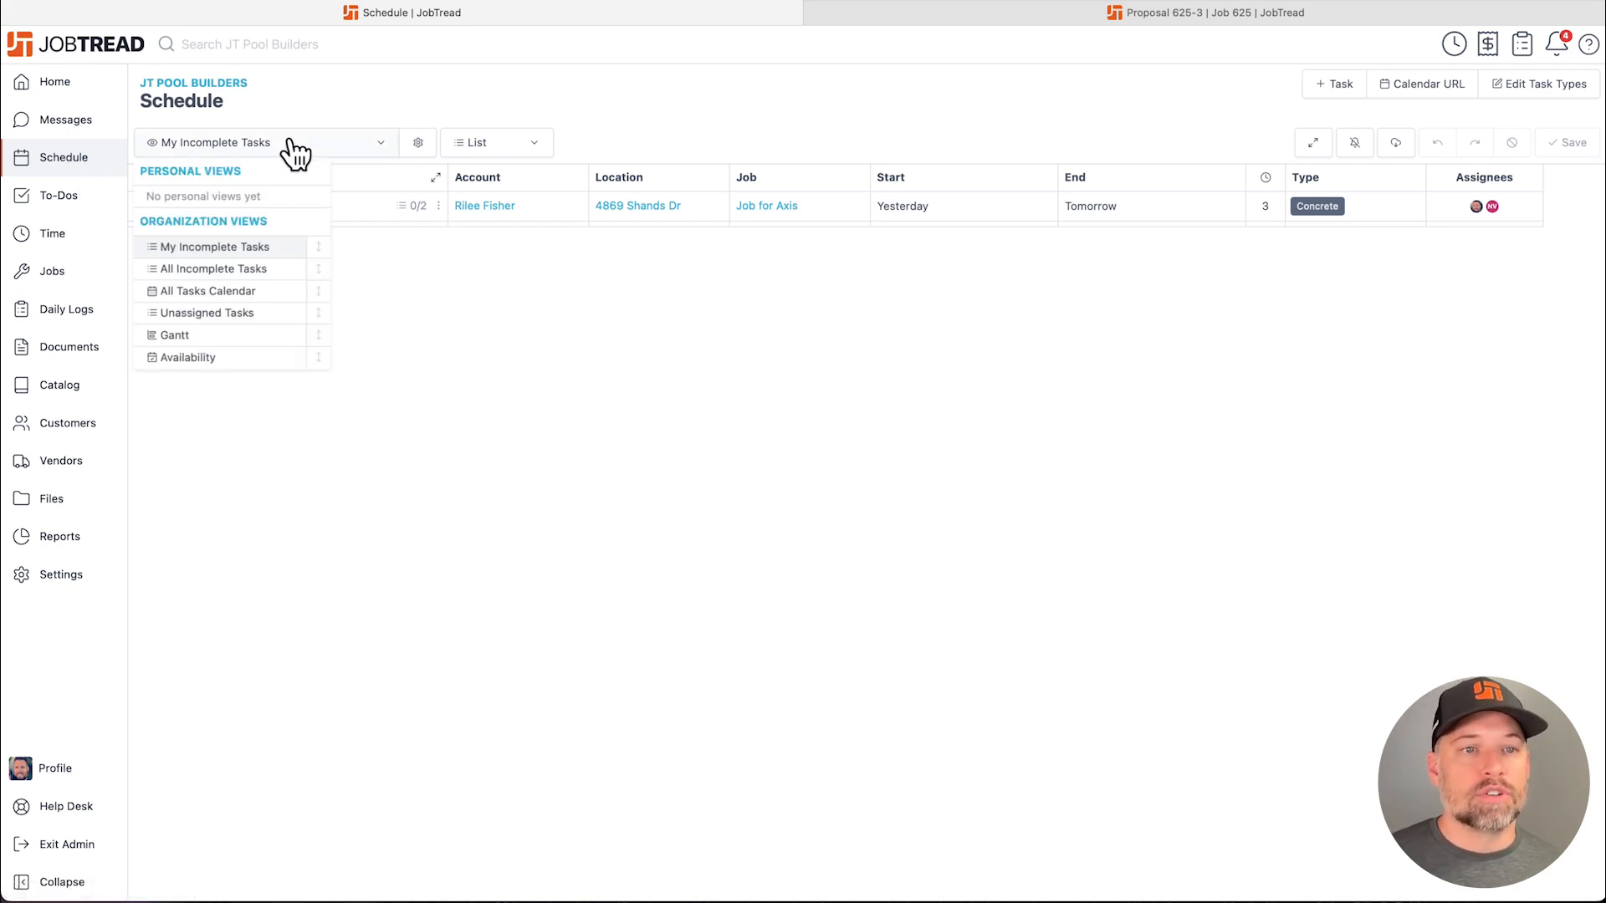
left_click(237, 290)
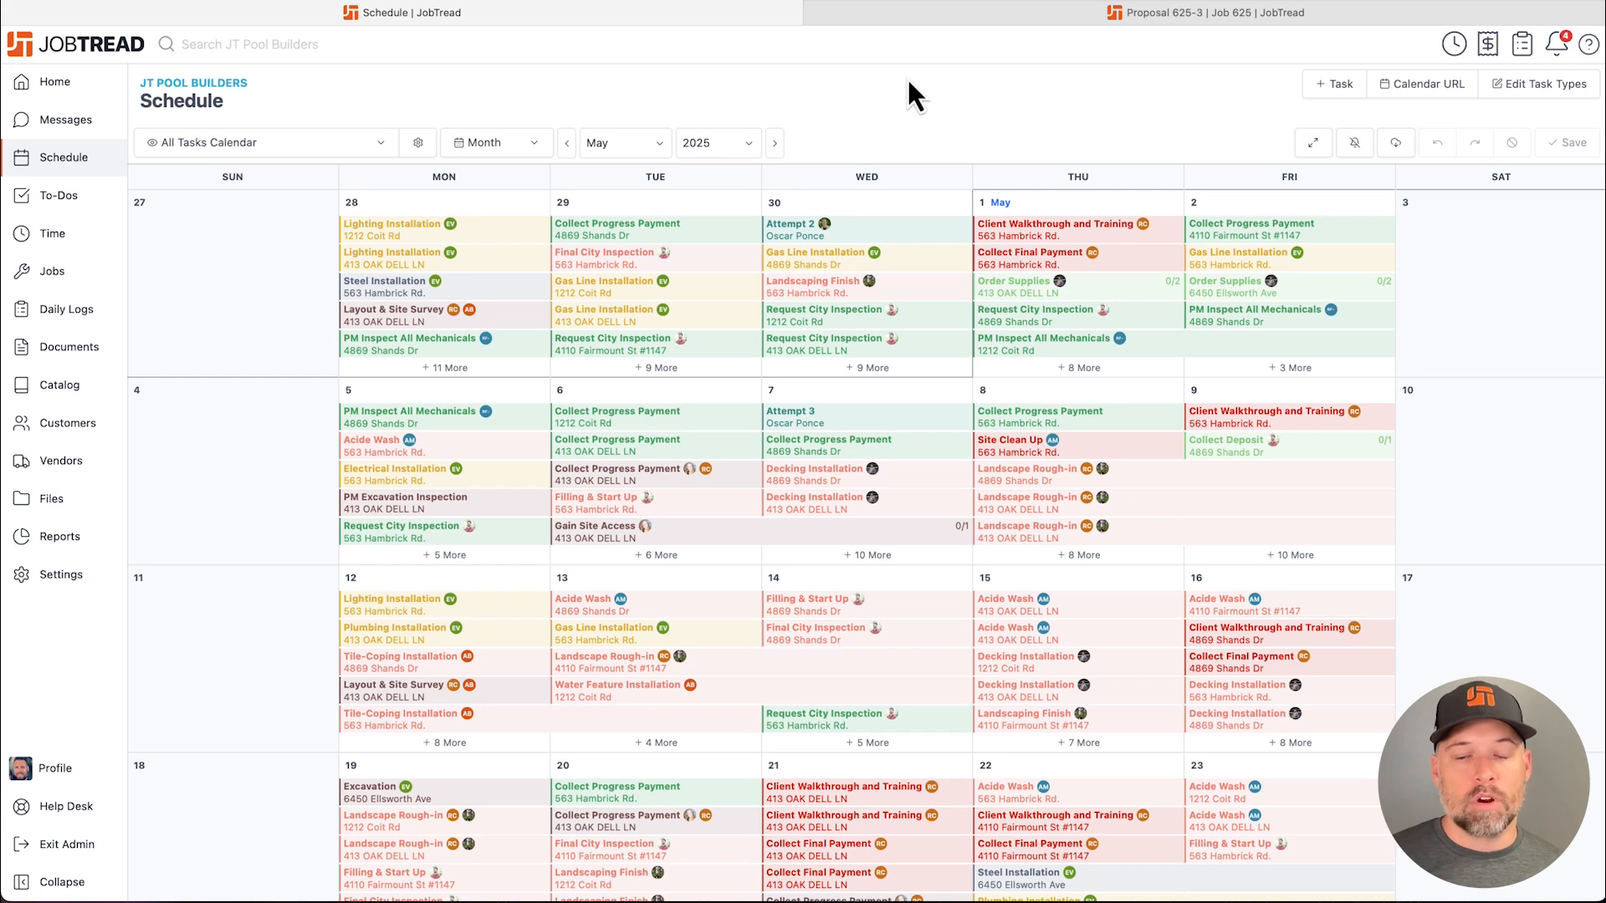
Filter the All Tasks Calendar to the Excavation task type and try saving it as a new view
left_click(418, 143)
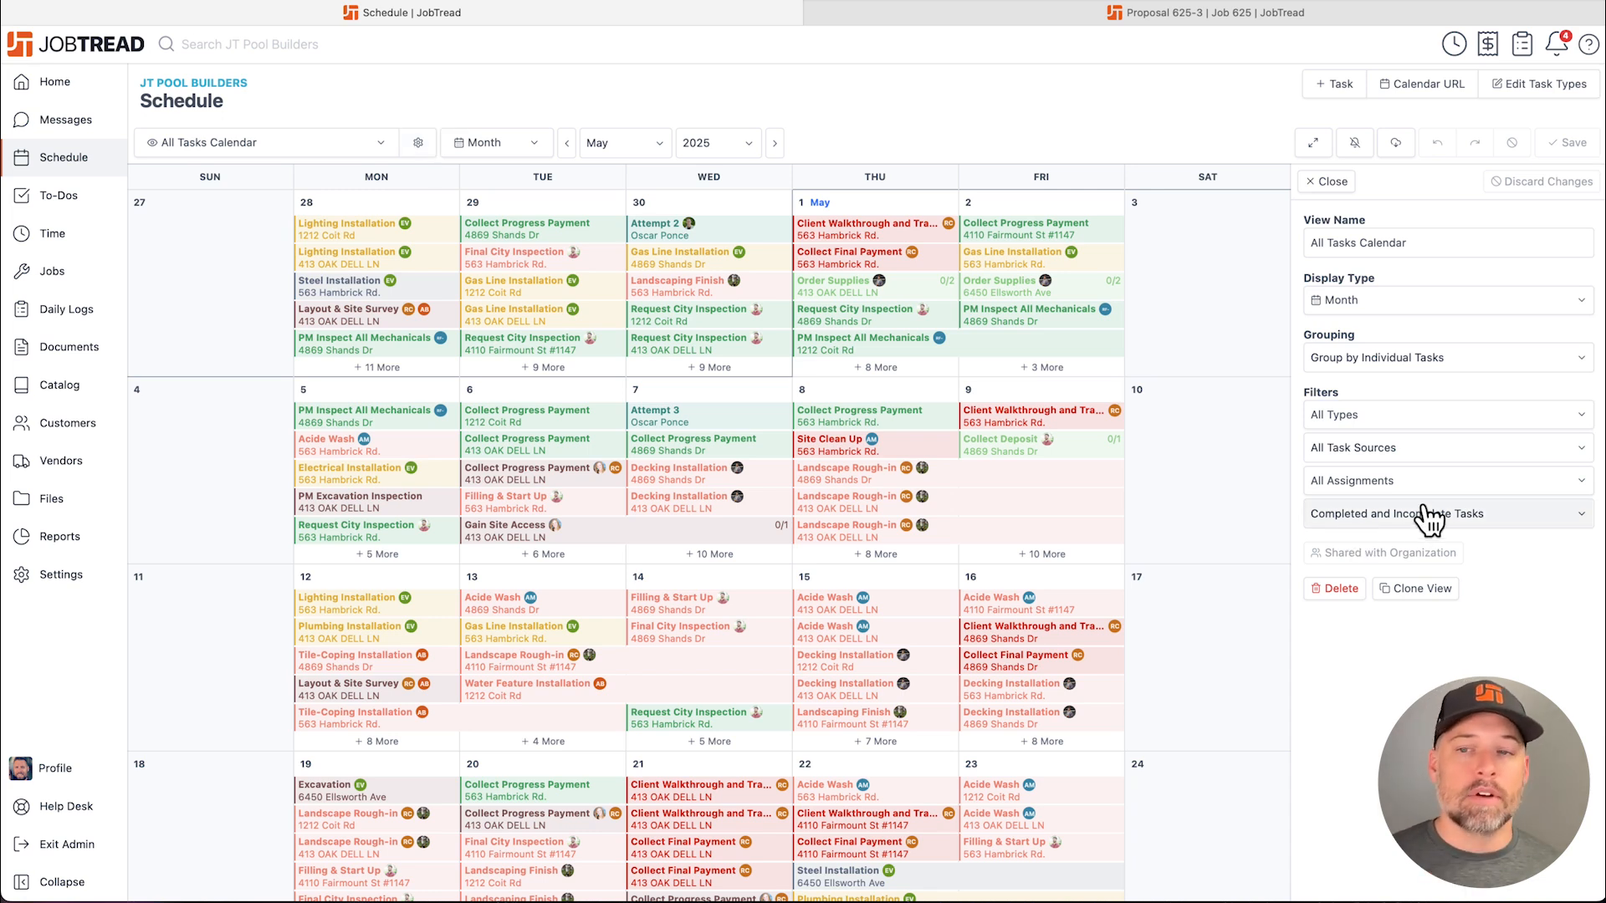
left_click(1386, 417)
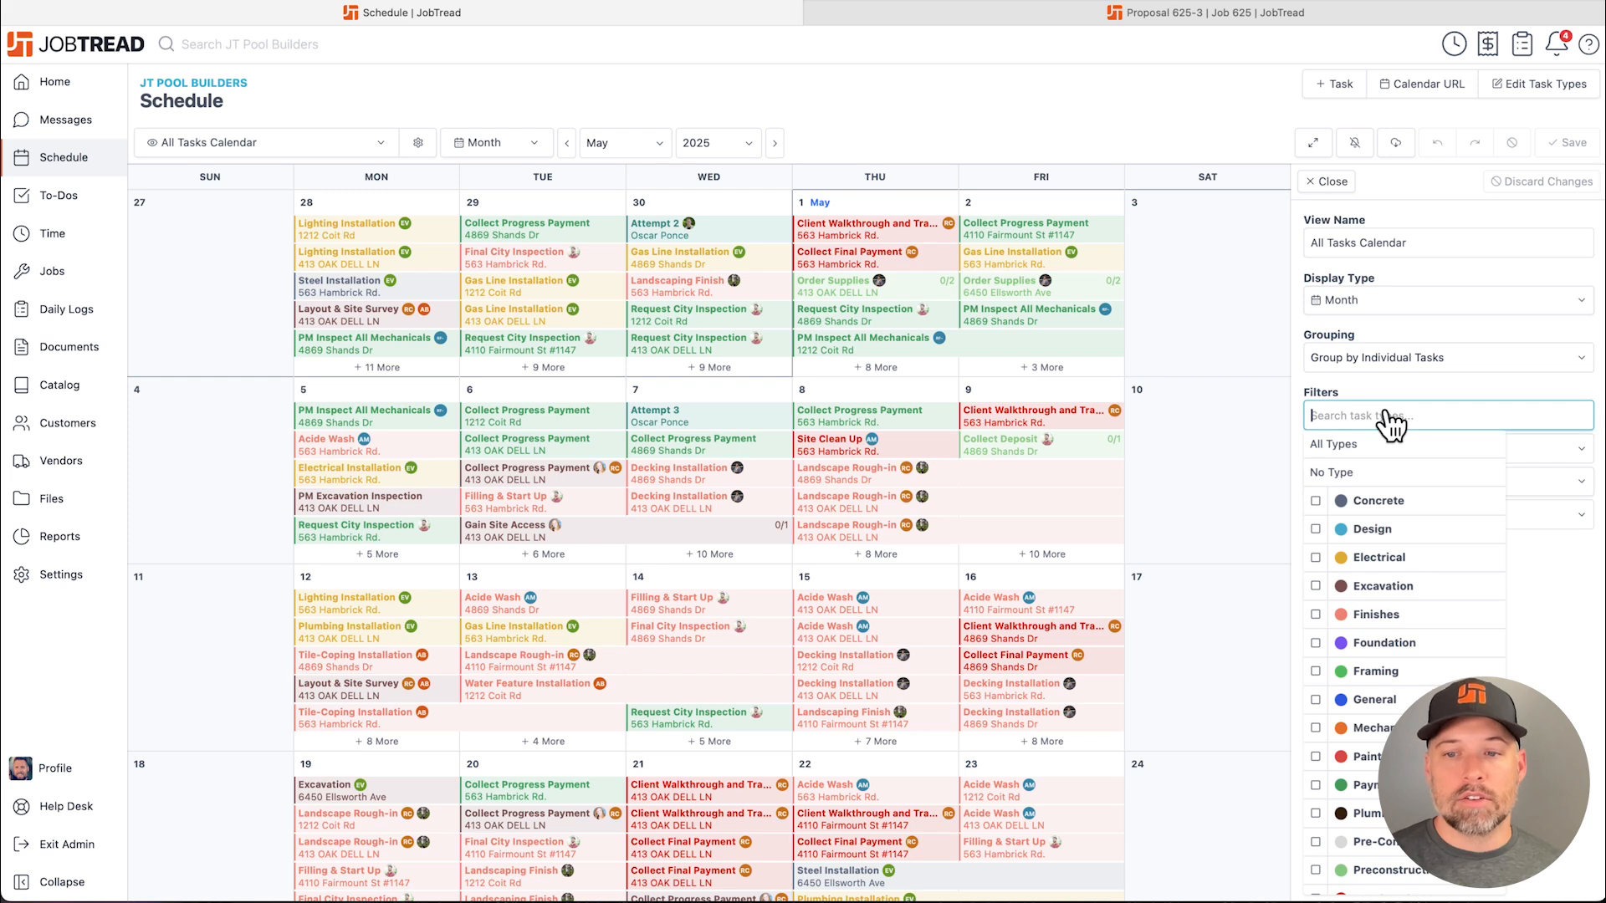
scroll(1381, 608, "down", 2)
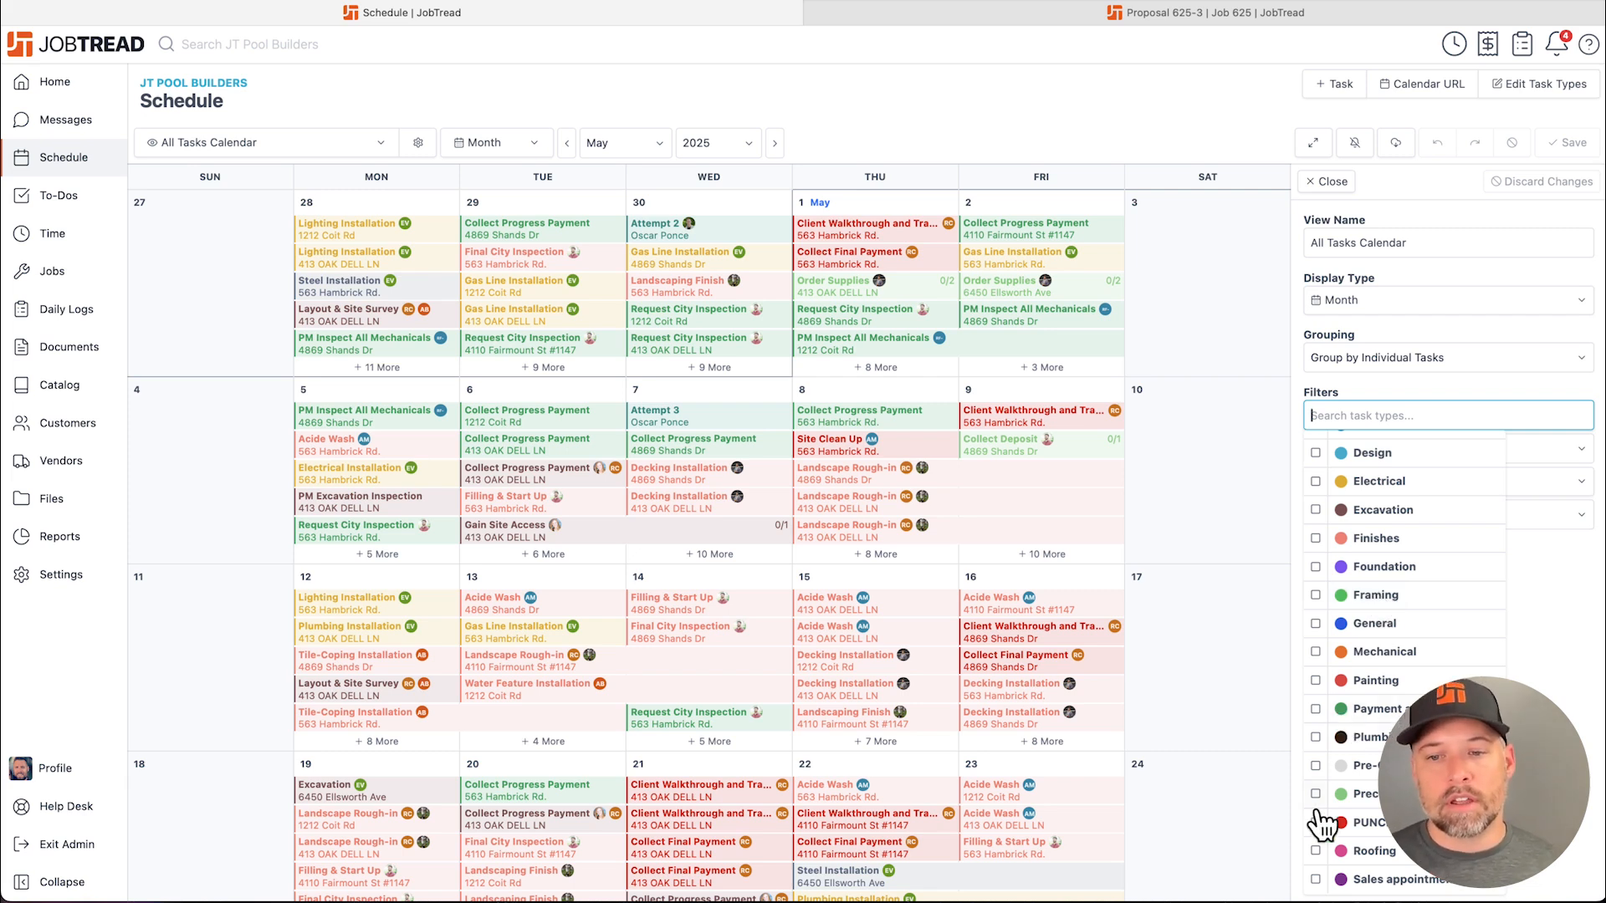
scroll(1322, 664, "up", 2)
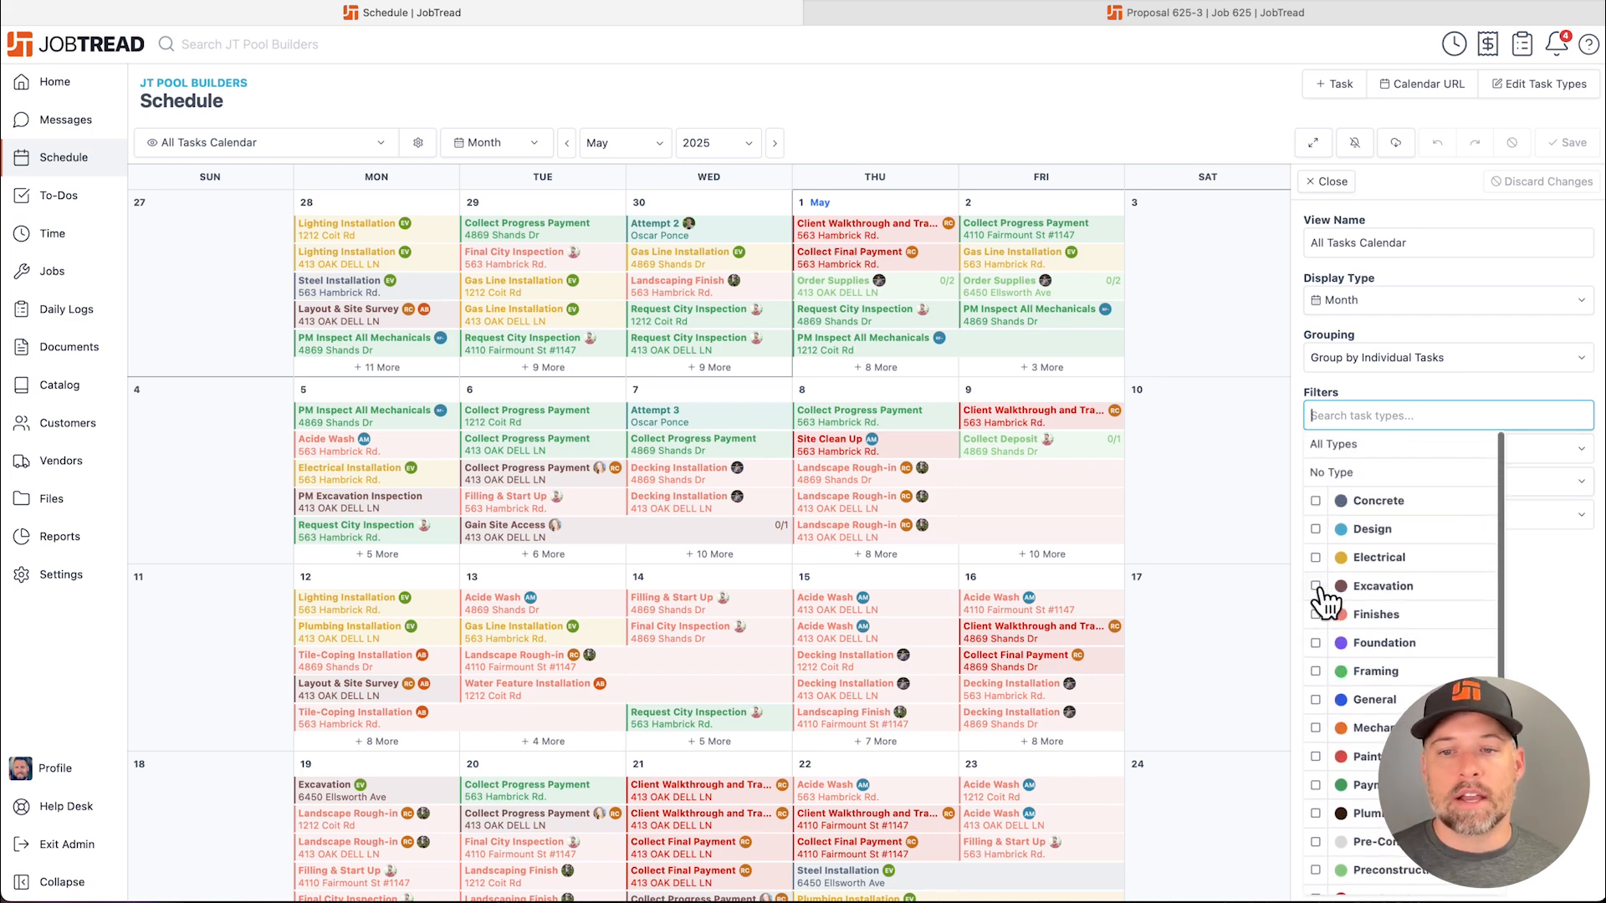
left_click(1316, 586)
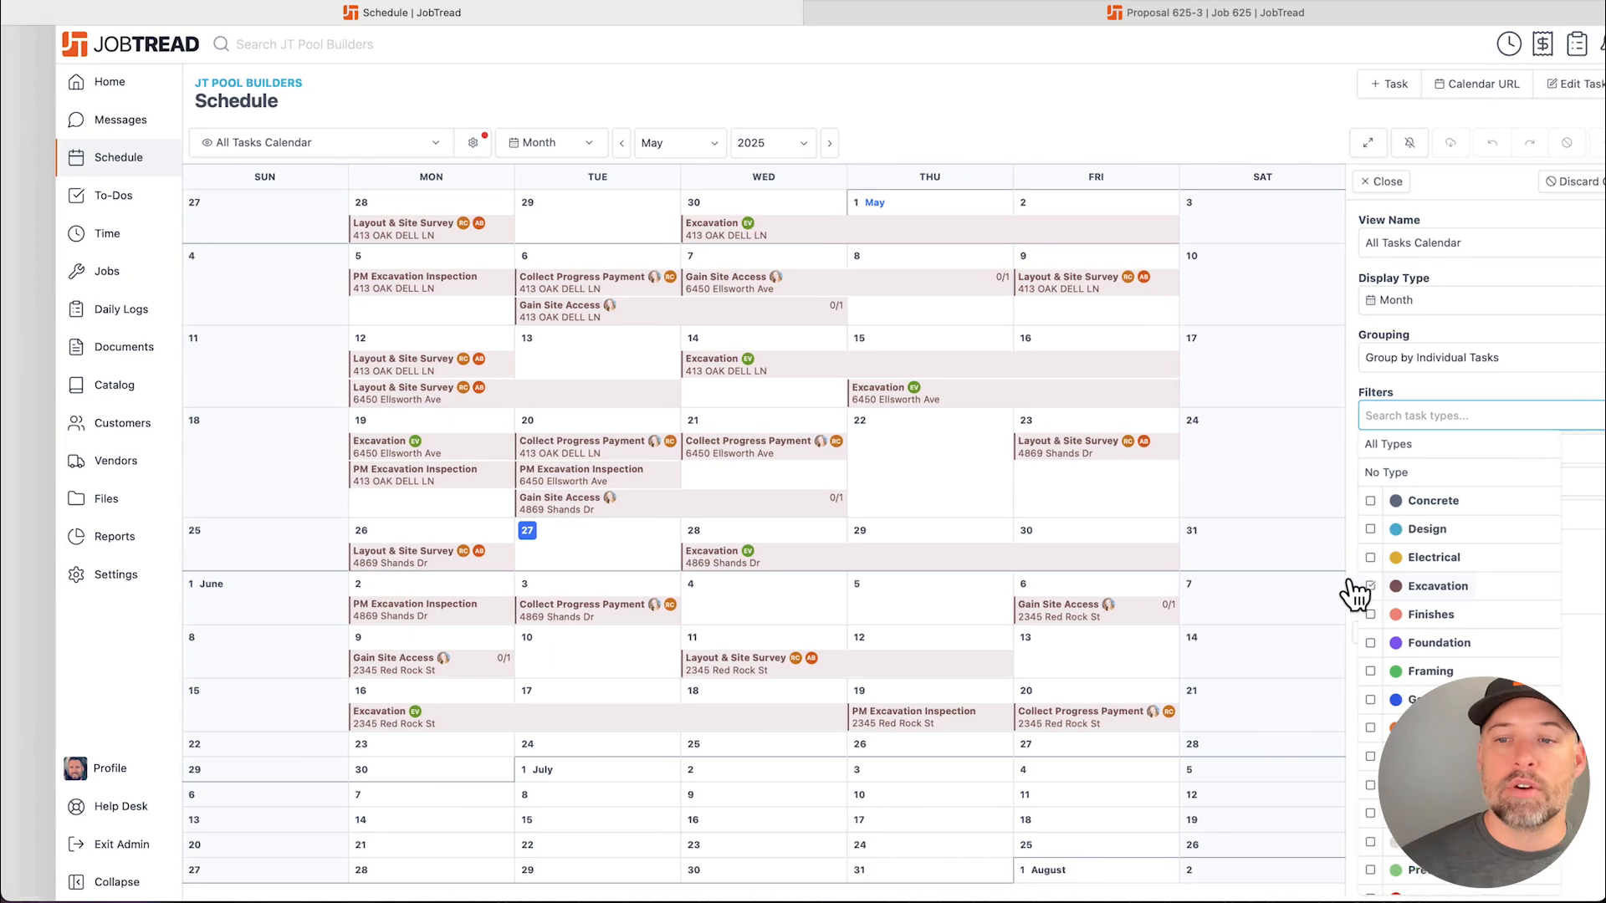
left_click(1536, 584)
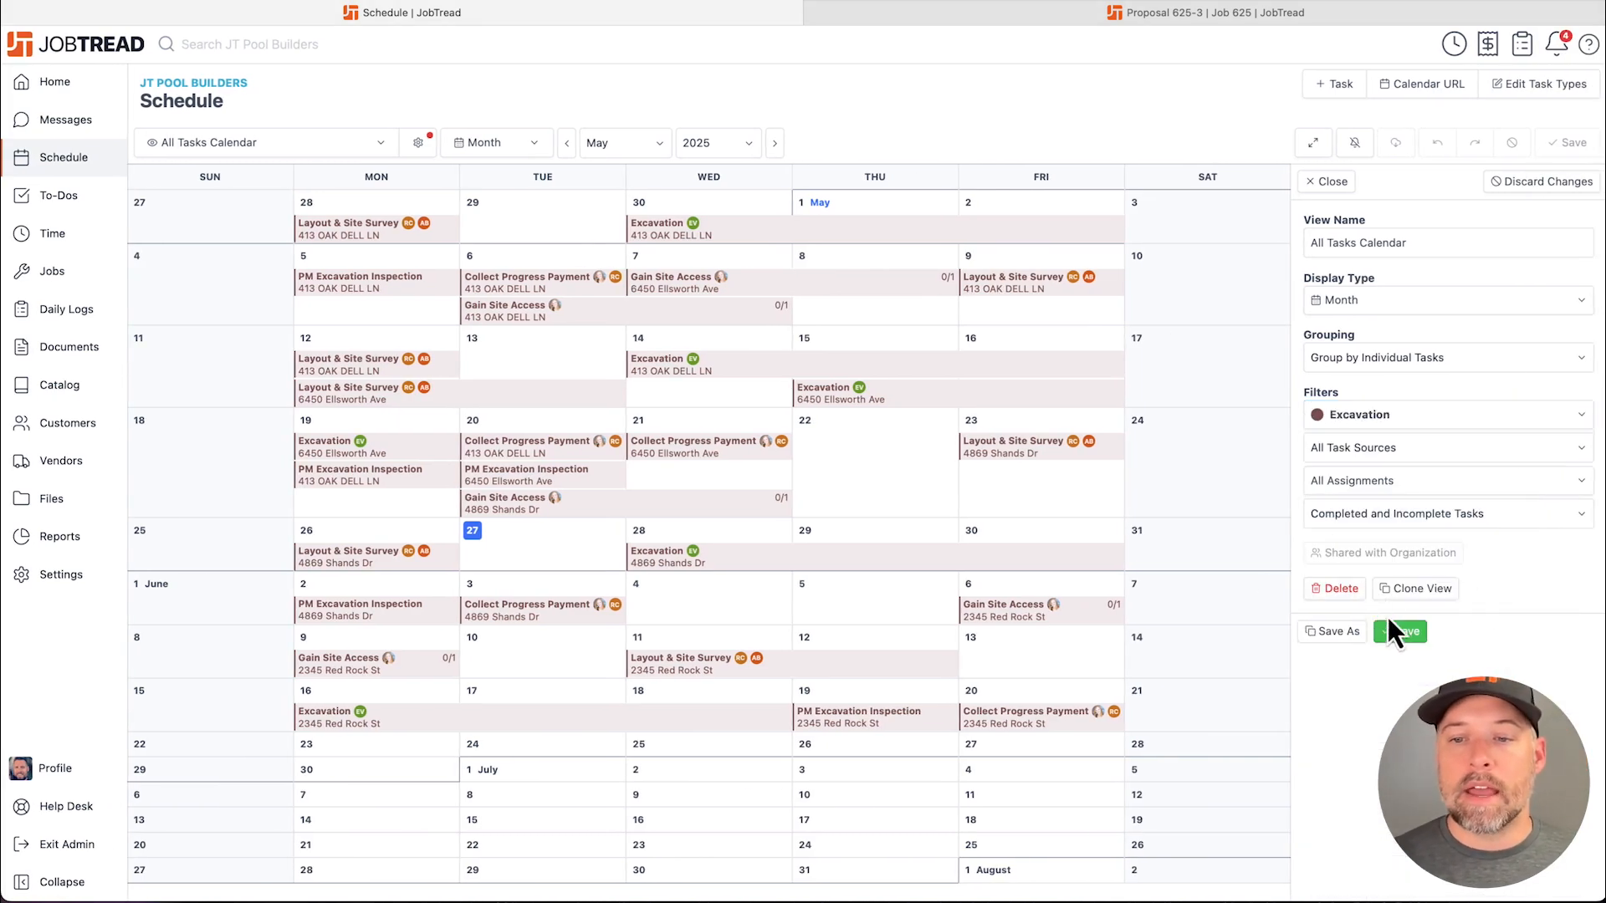
left_click(1342, 632)
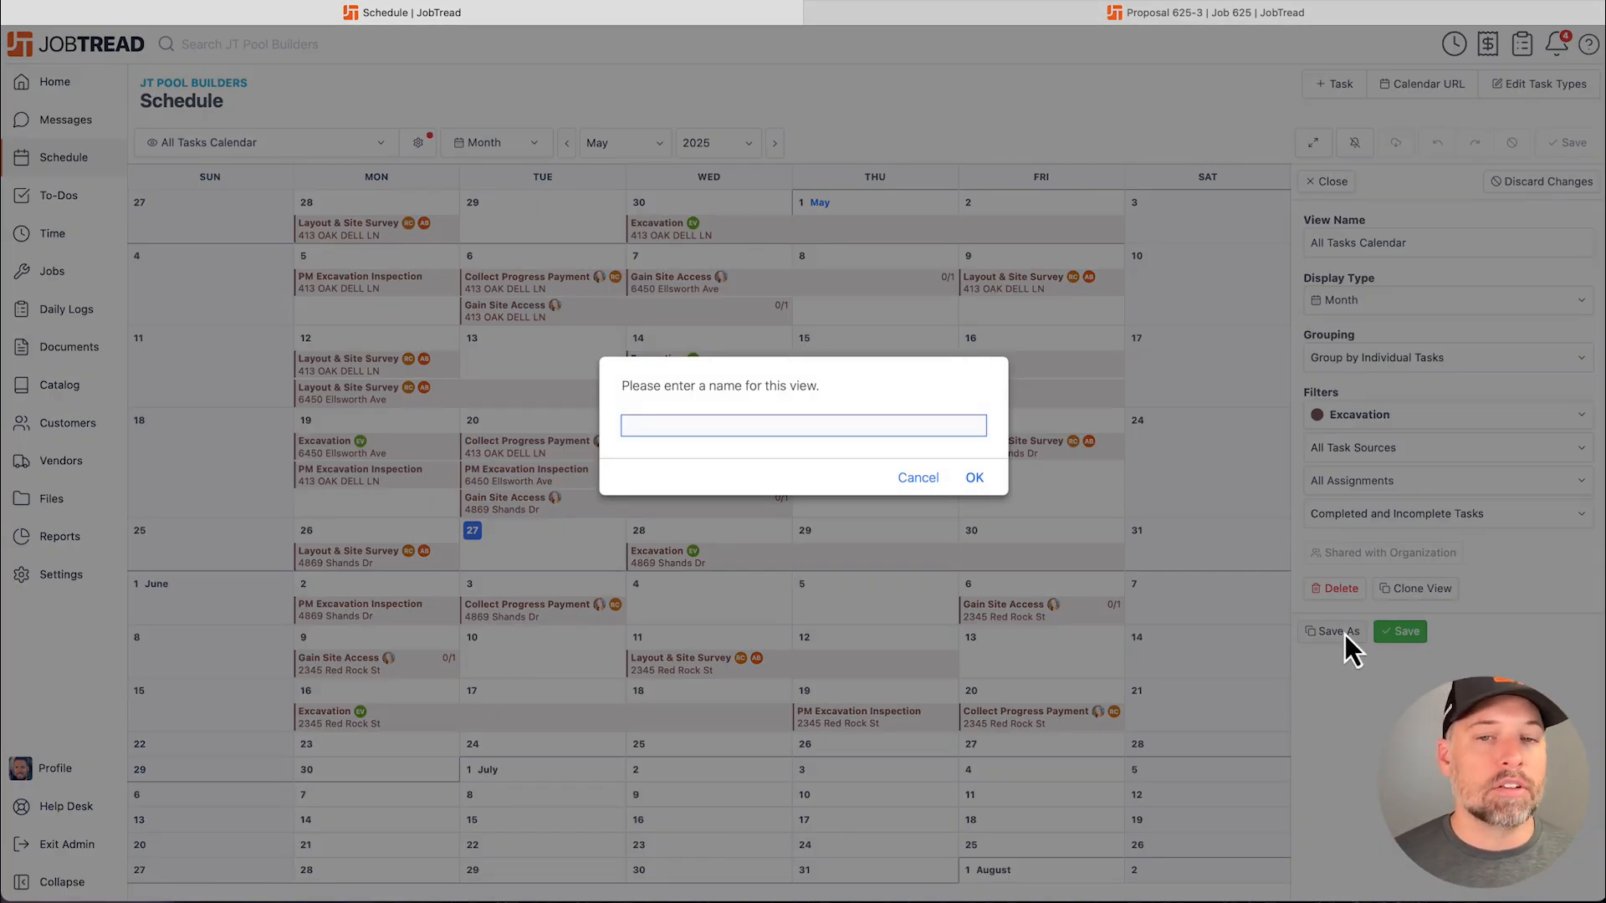
left_click(924, 481)
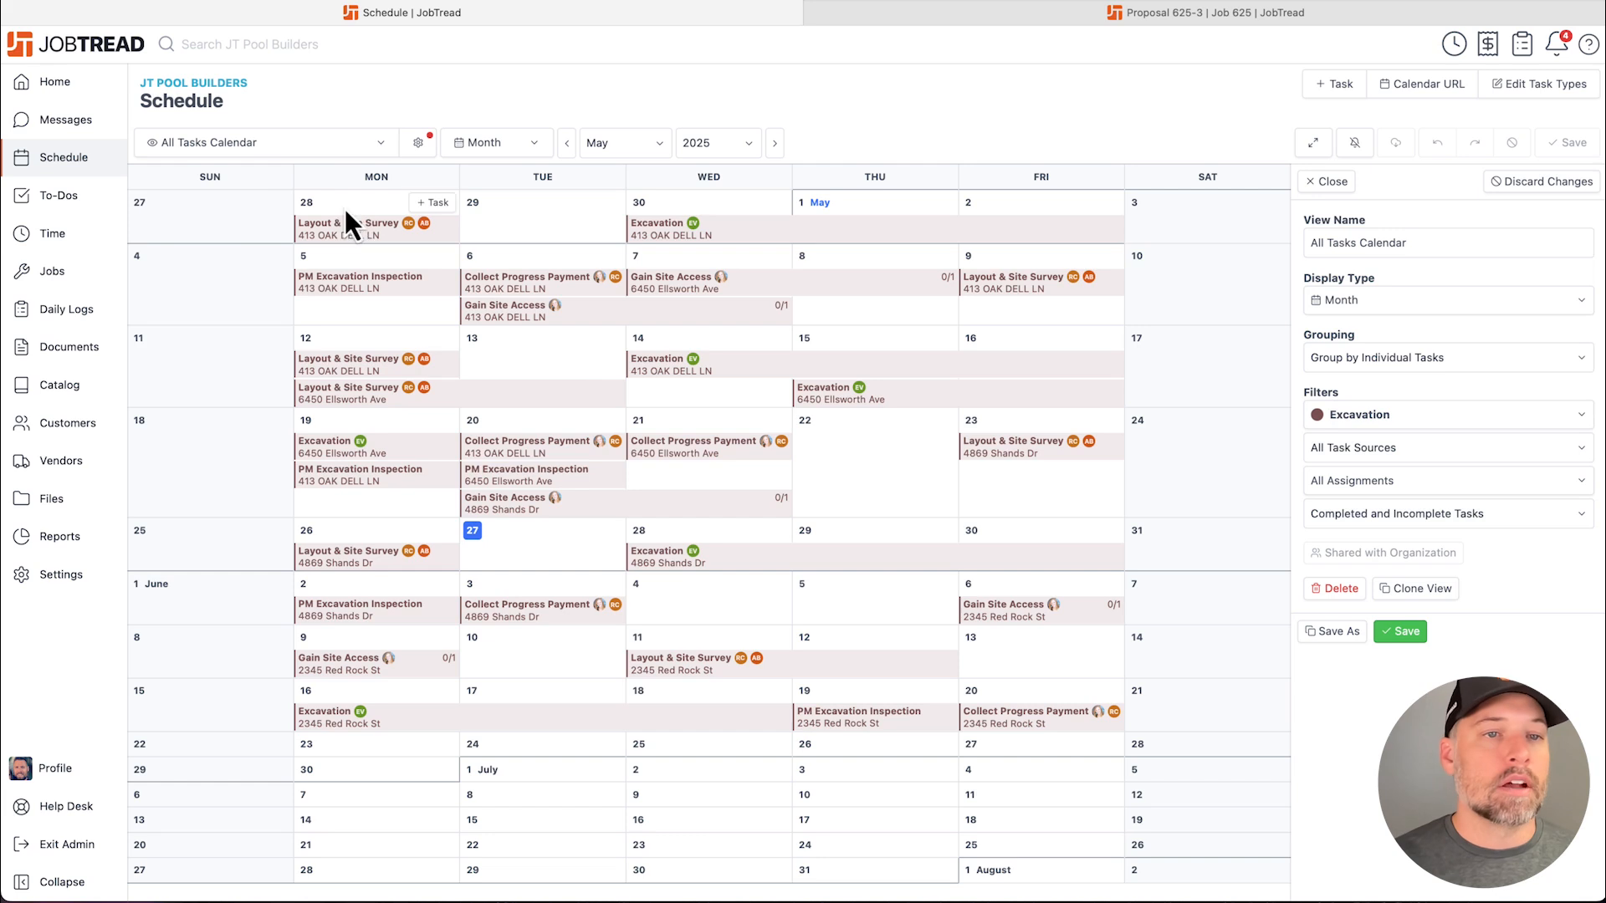
Leave the company schedule and open Job 625 from the jobs list
left_click(256, 146)
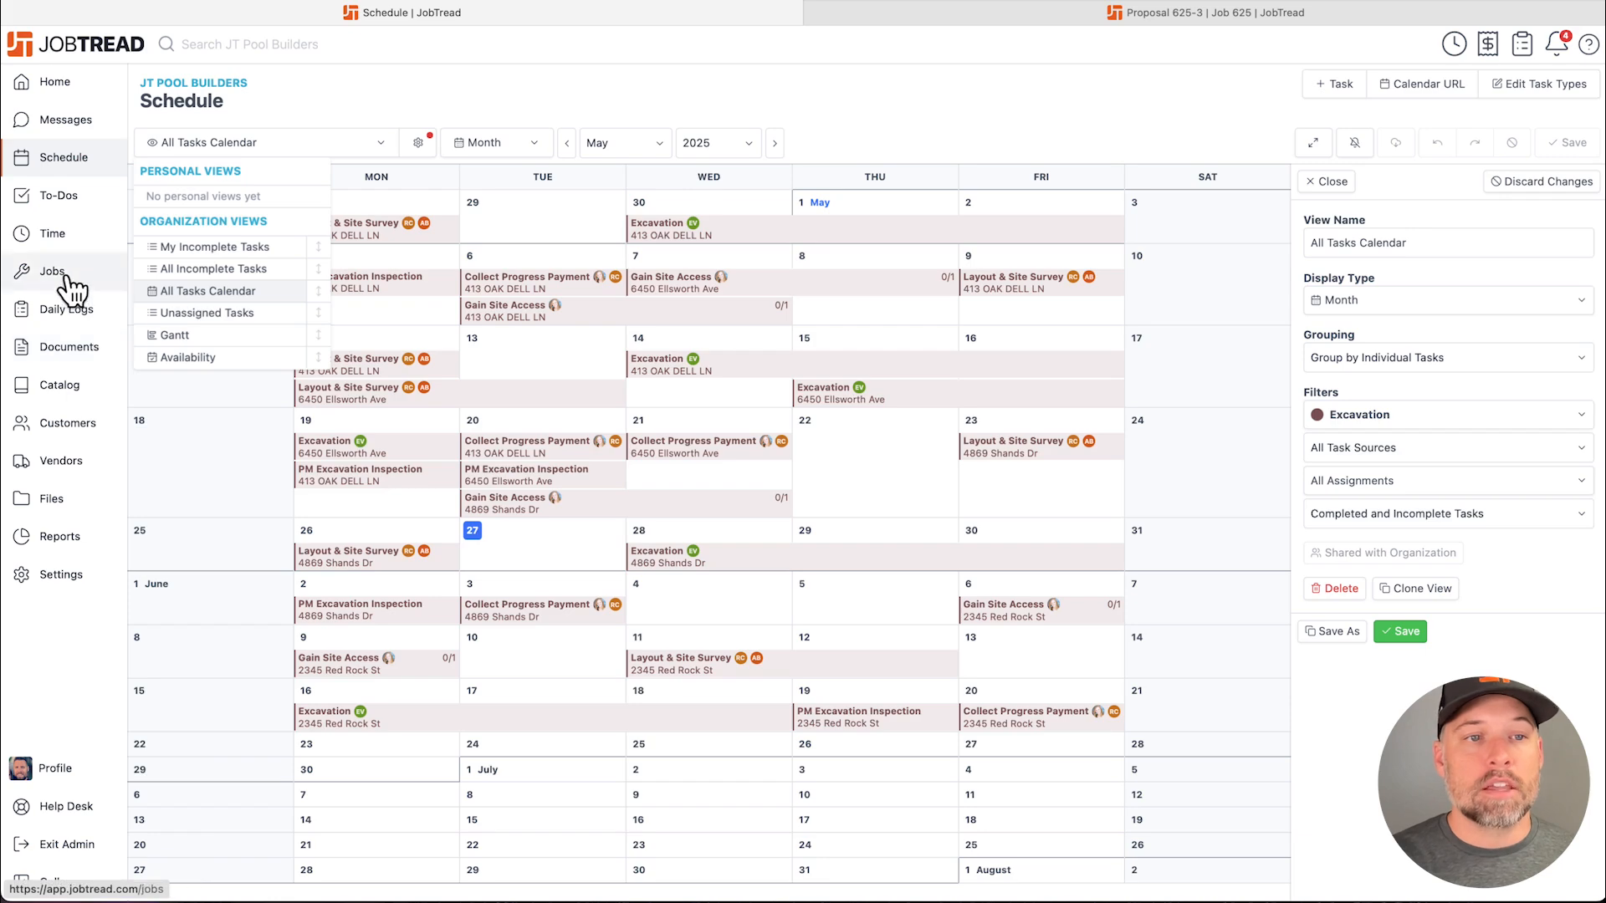
left_click(65, 275)
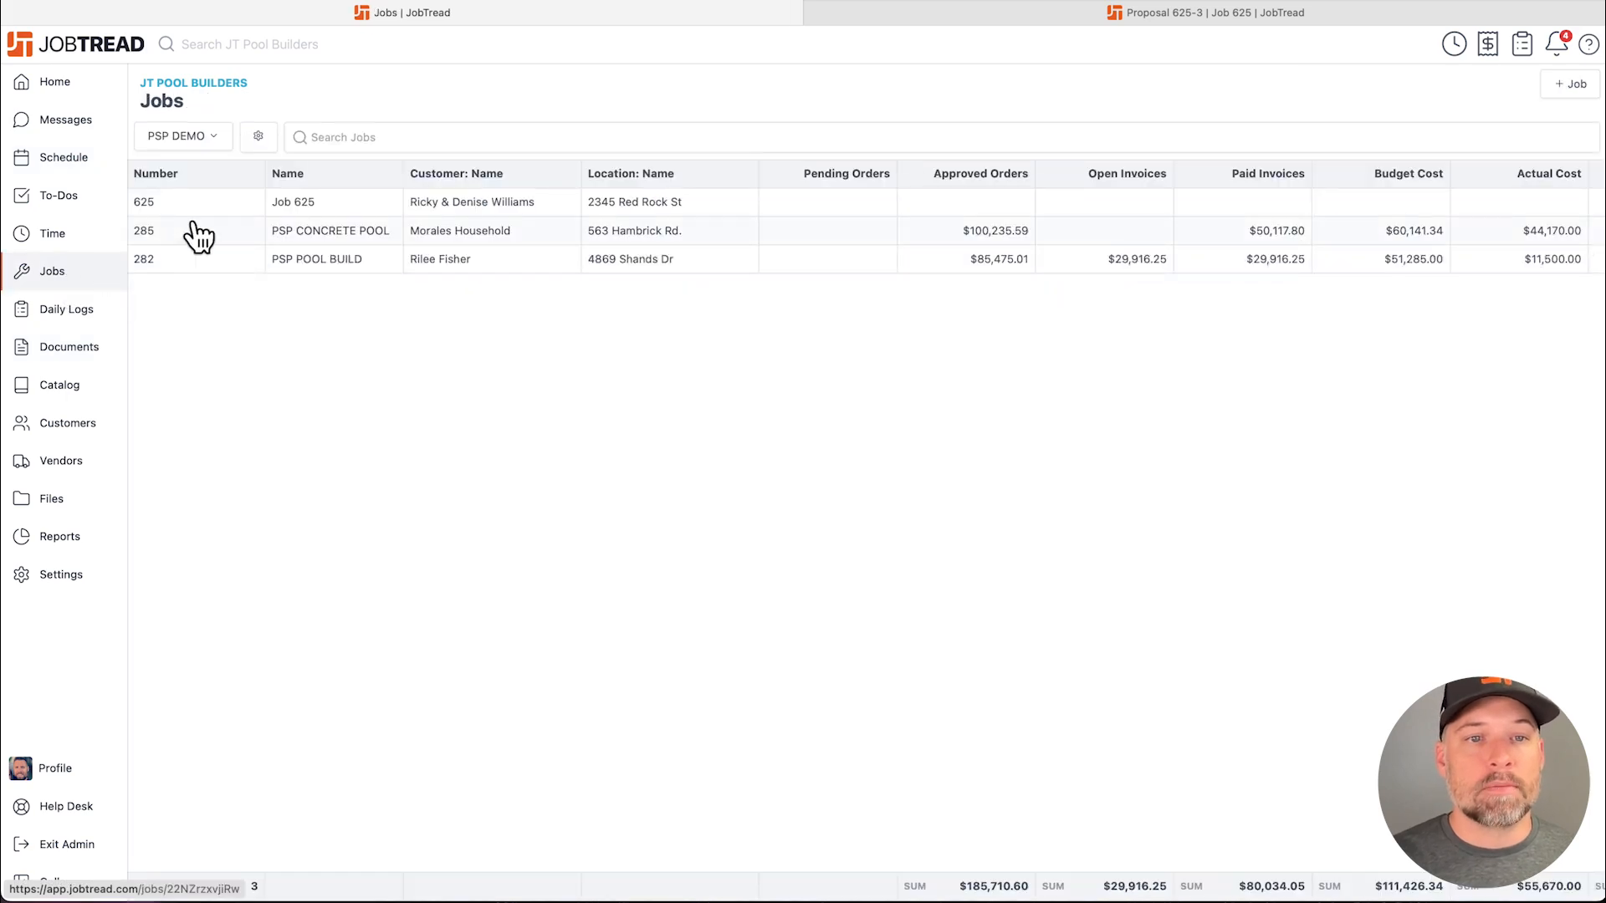
left_click(242, 209)
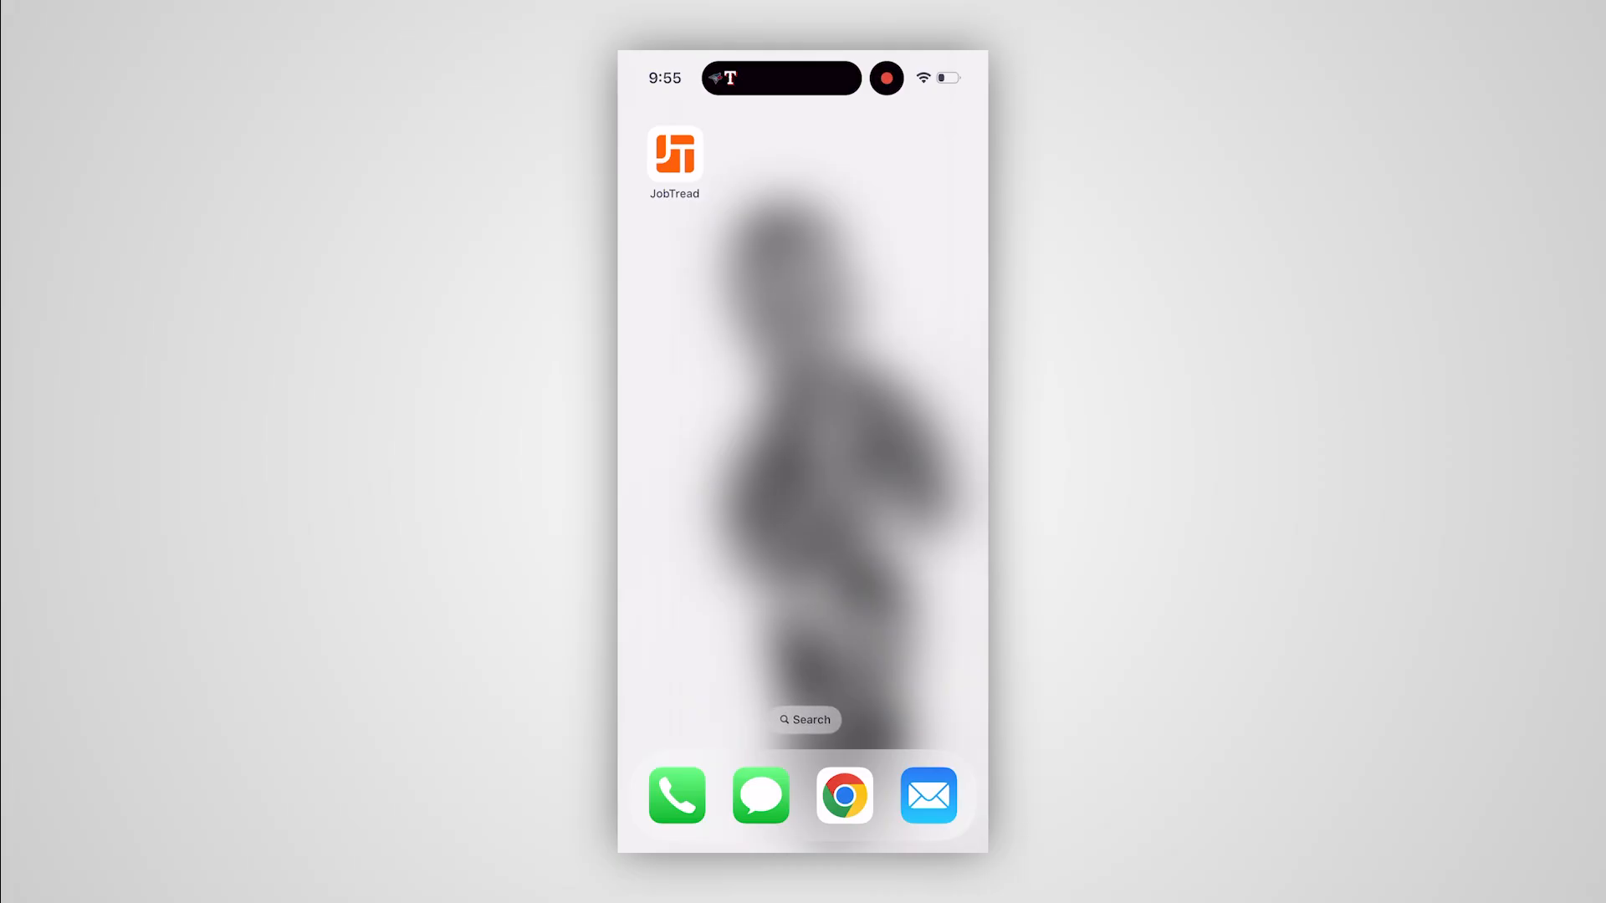
Switch to the JobTread mobile app, open Job 625 and start a new daily log
left_click(675, 155)
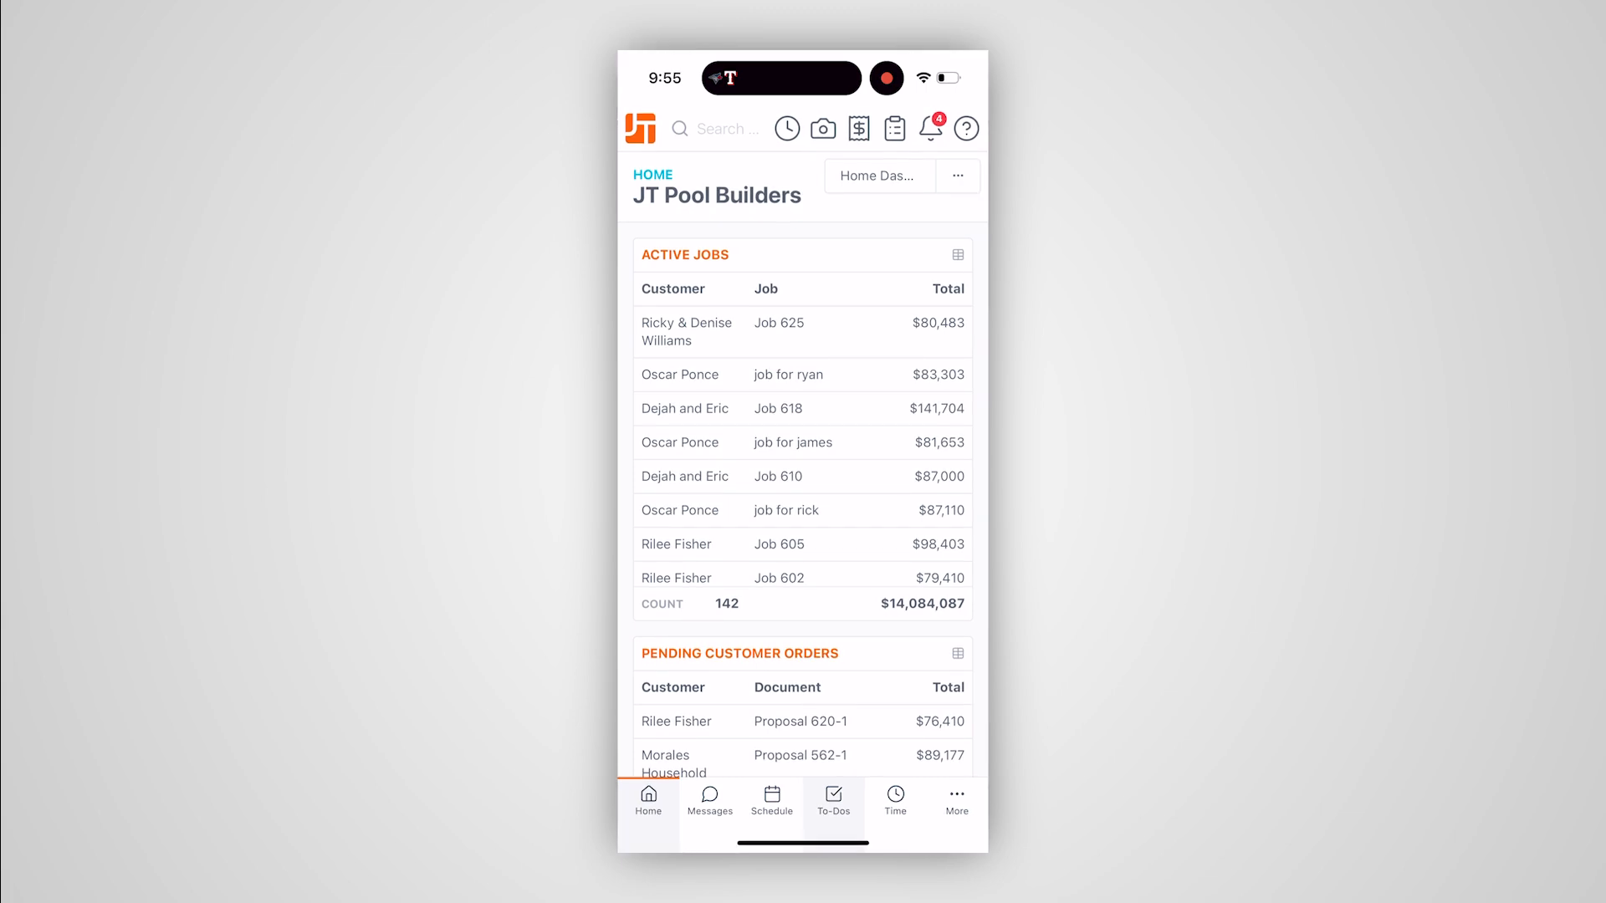
left_click(779, 323)
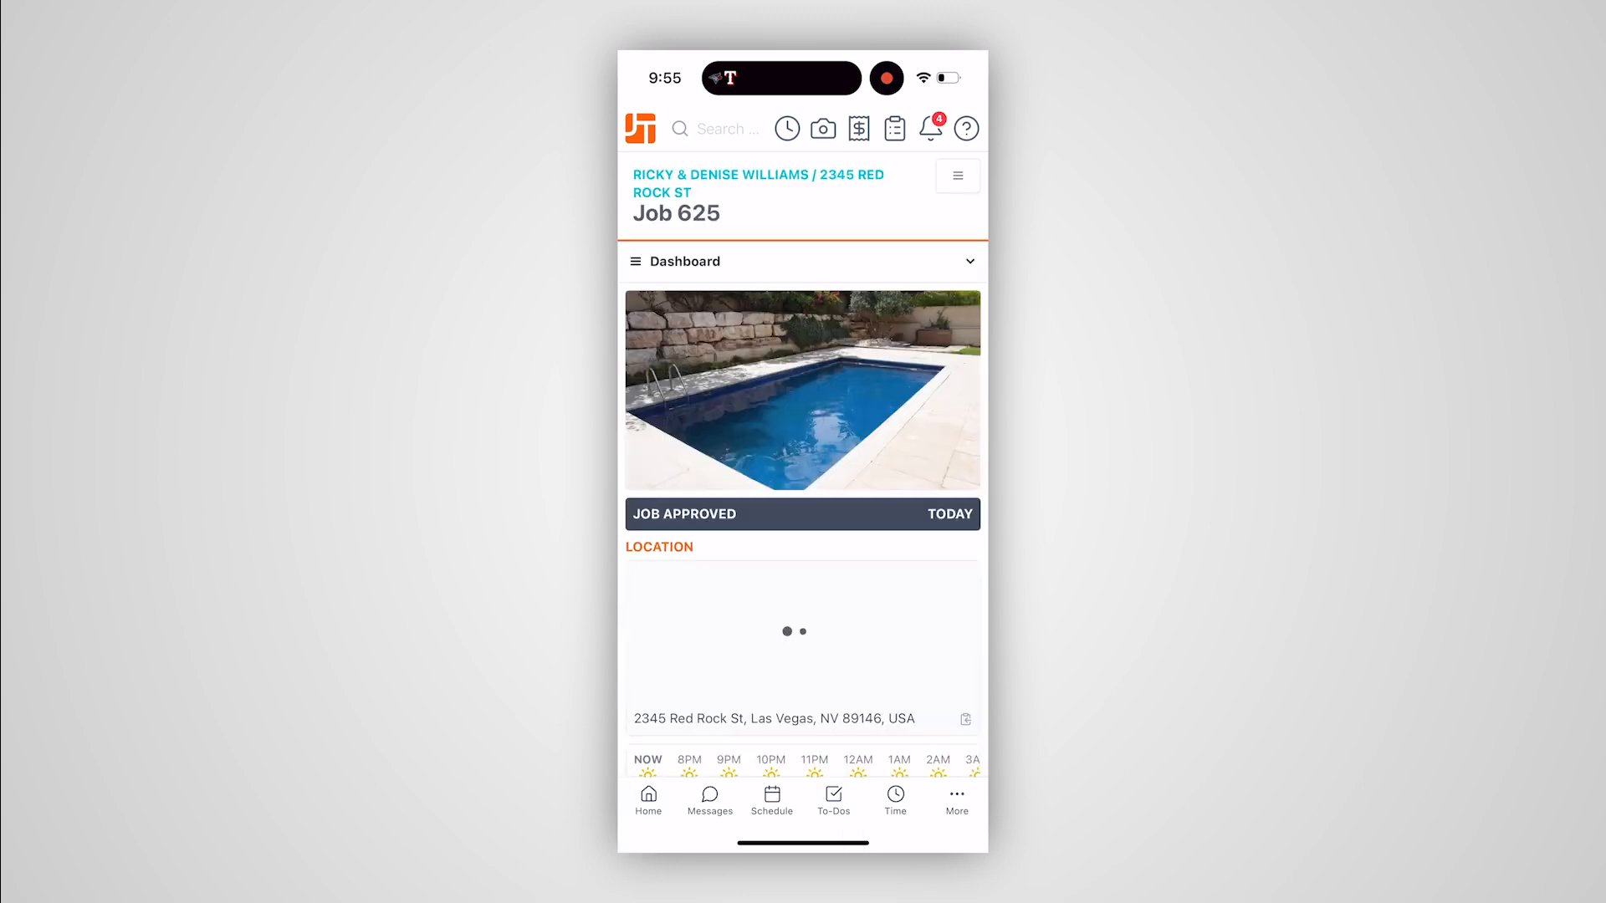
left_click(895, 128)
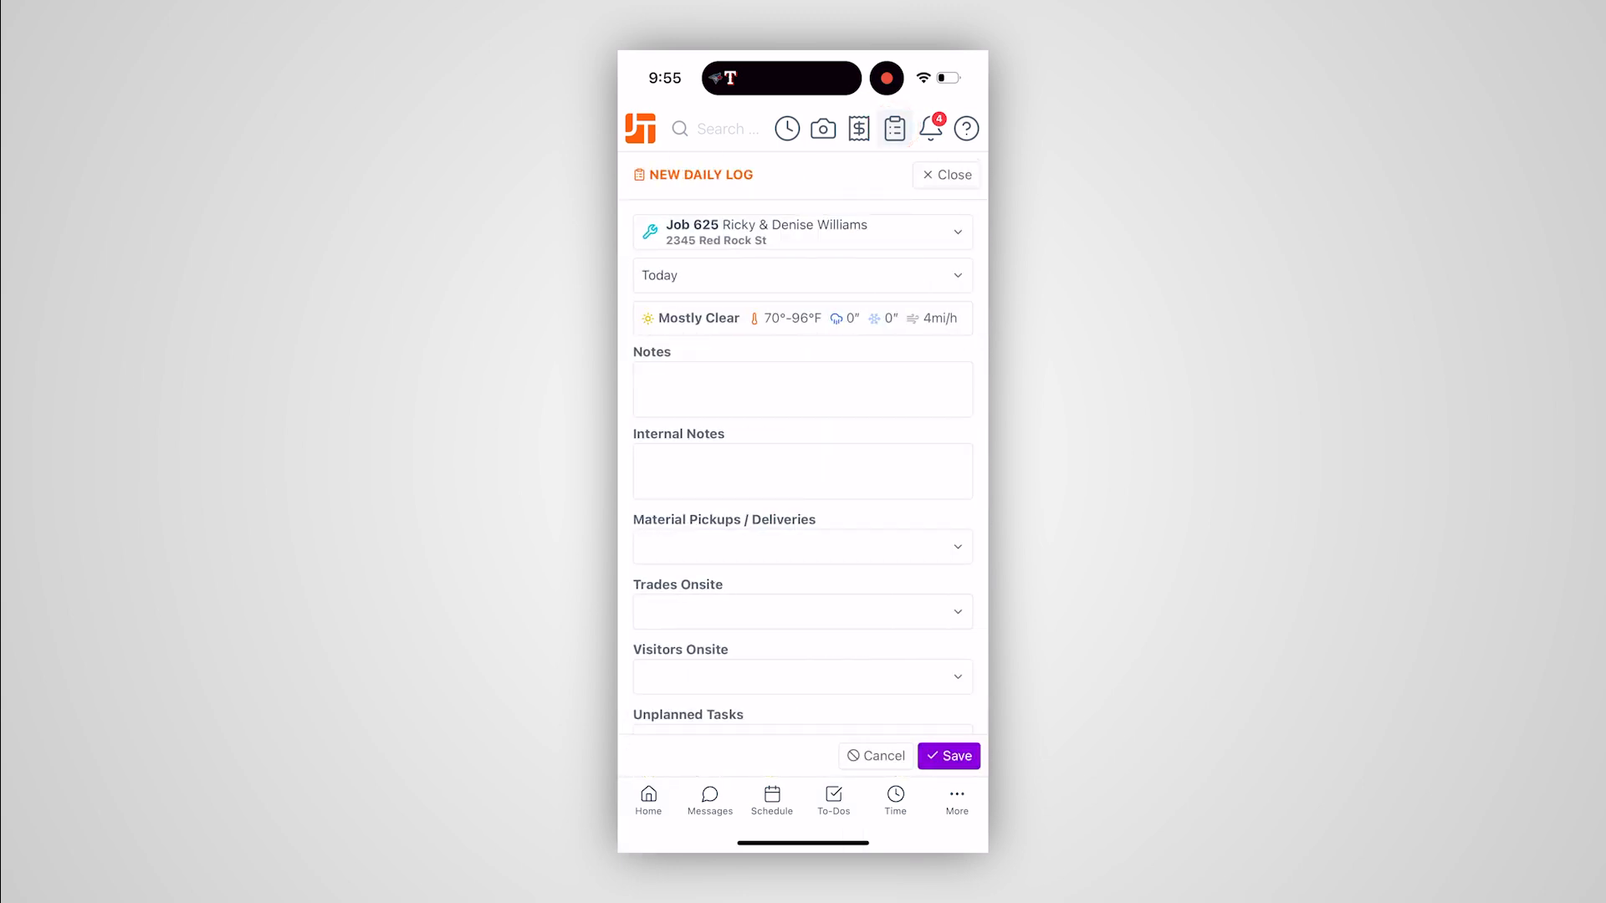
Write Notes that nothing happened after turning down the pool and the plumber may not have hooked up the lines, with Internal Notes "We're in a sticky pickle"
left_click(802, 390)
left_click(947, 814)
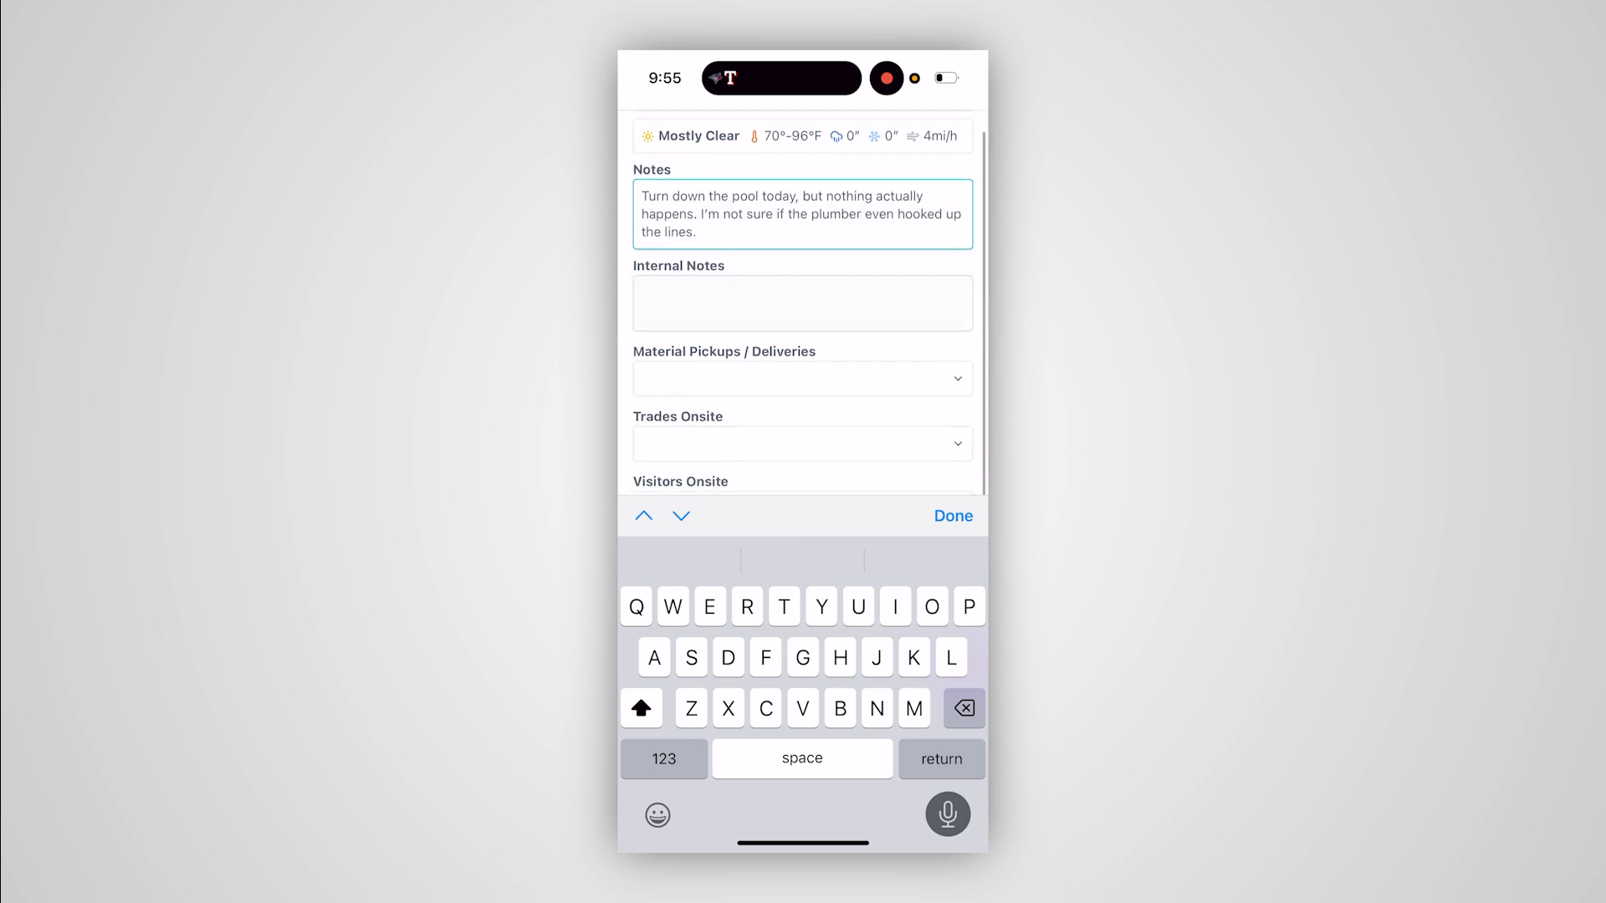
left_click(643, 297)
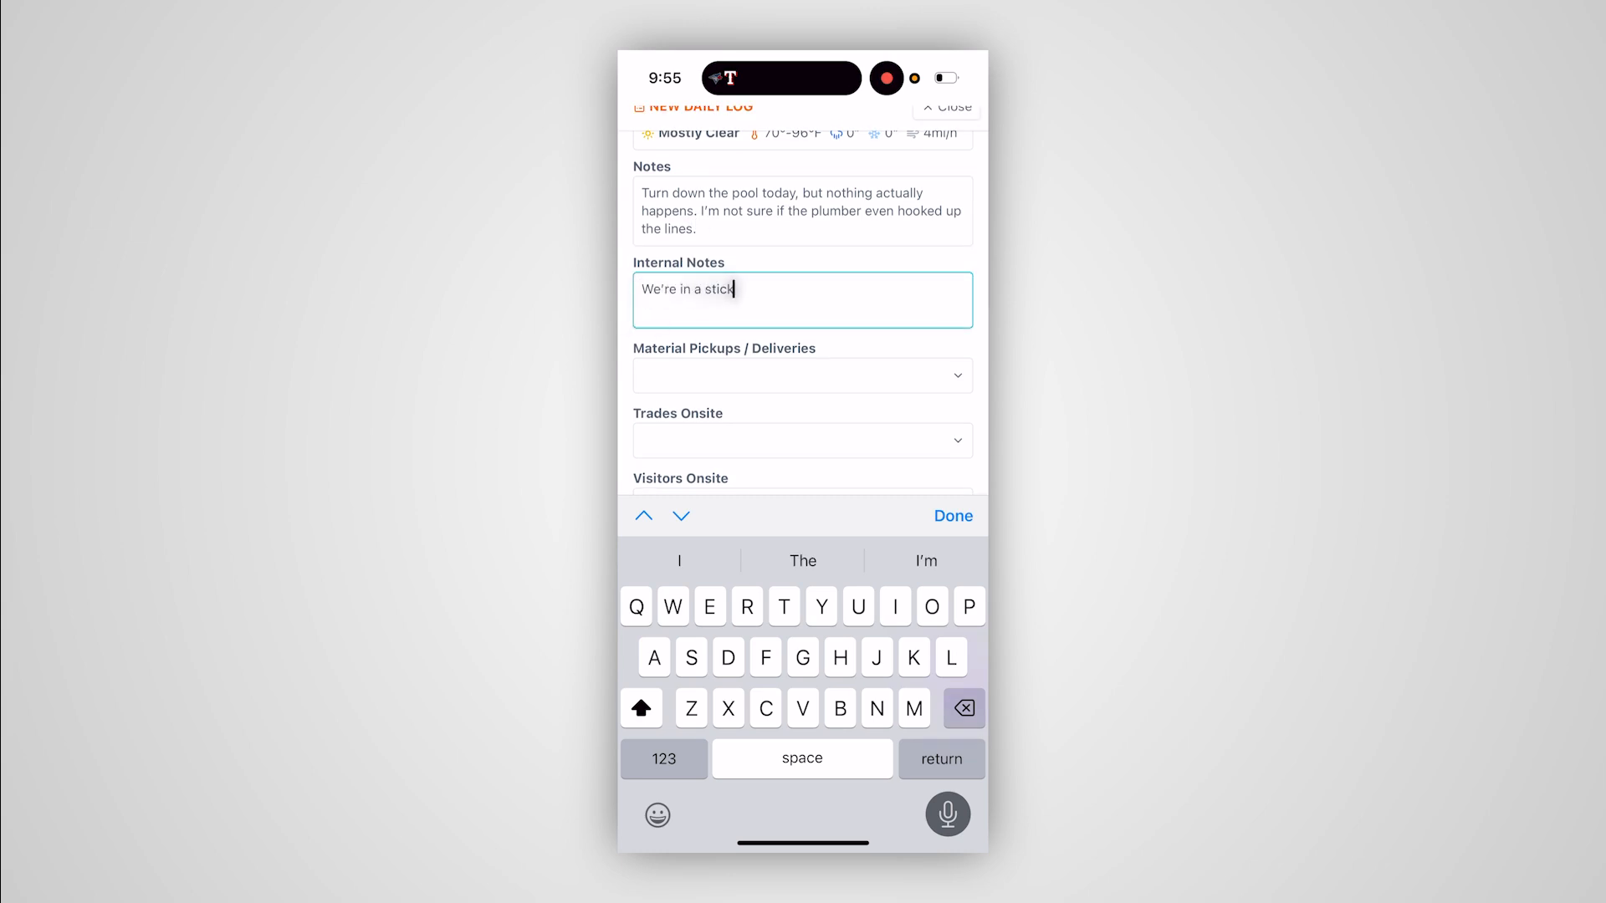
left_click(954, 515)
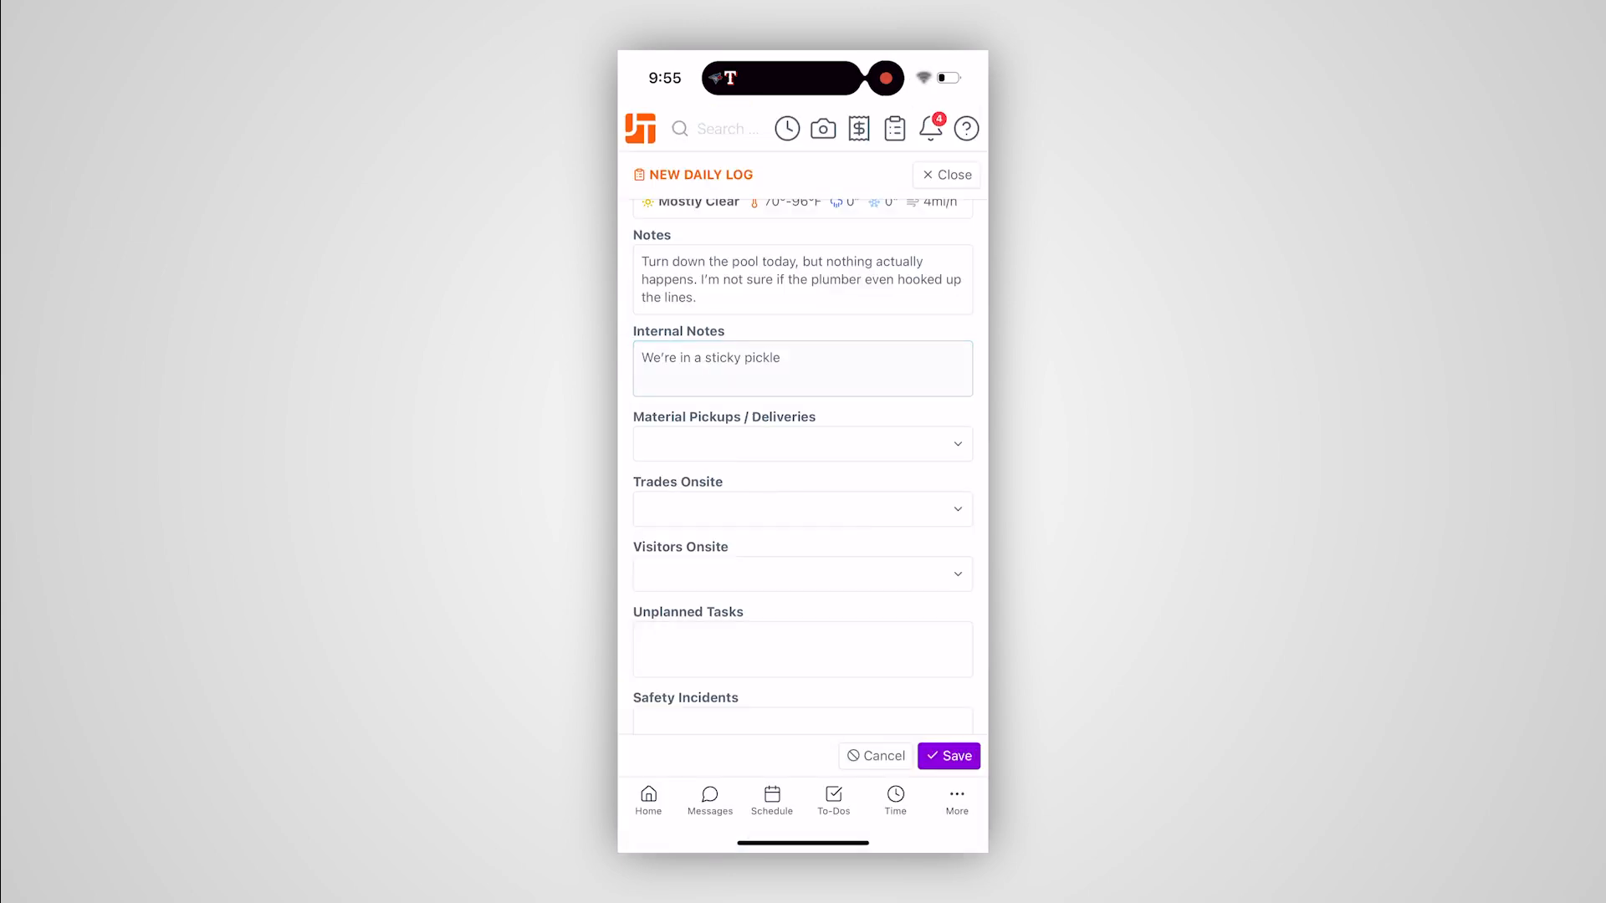
Photograph the caps on the shelf and the pile of blue shirts as files for the daily log
scroll(803, 483, "down", 5)
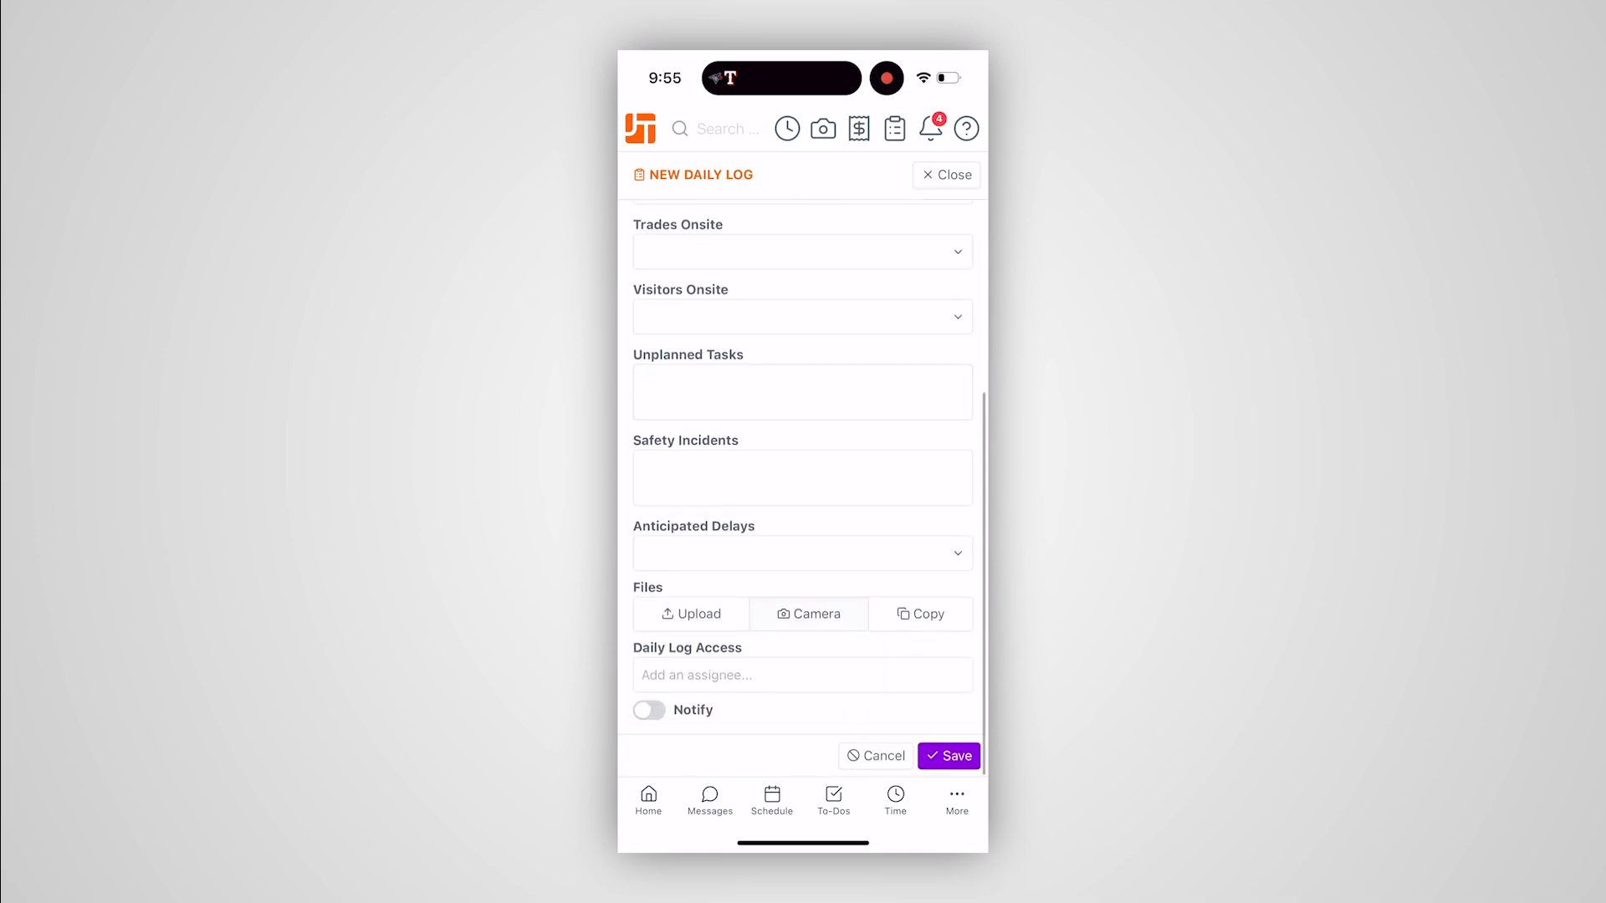
left_click(808, 613)
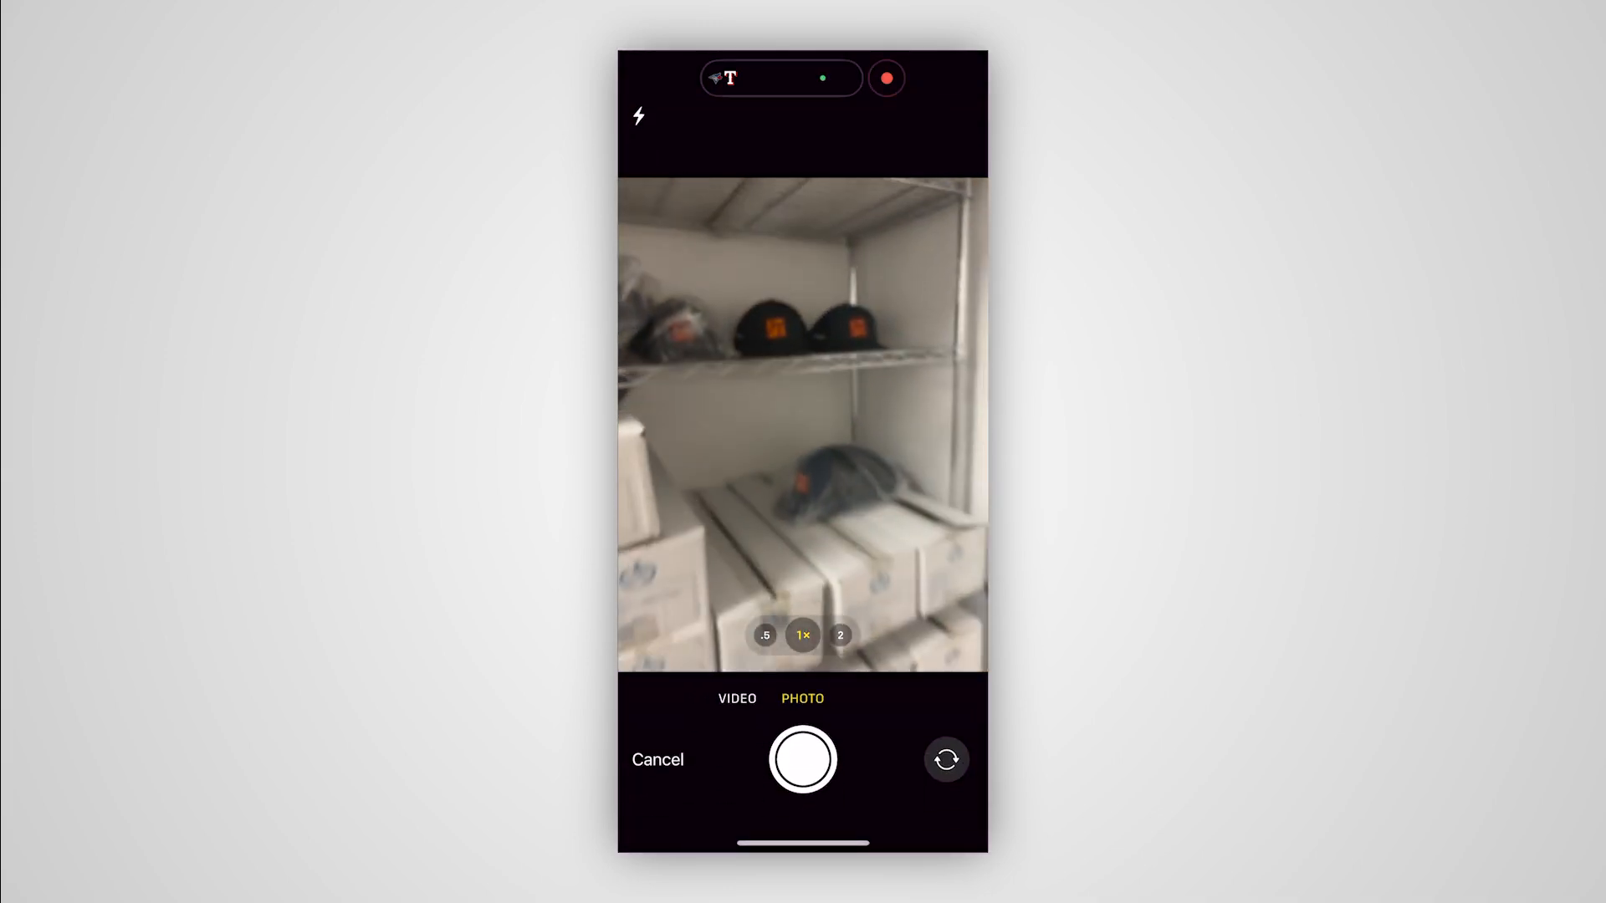
left_click(802, 759)
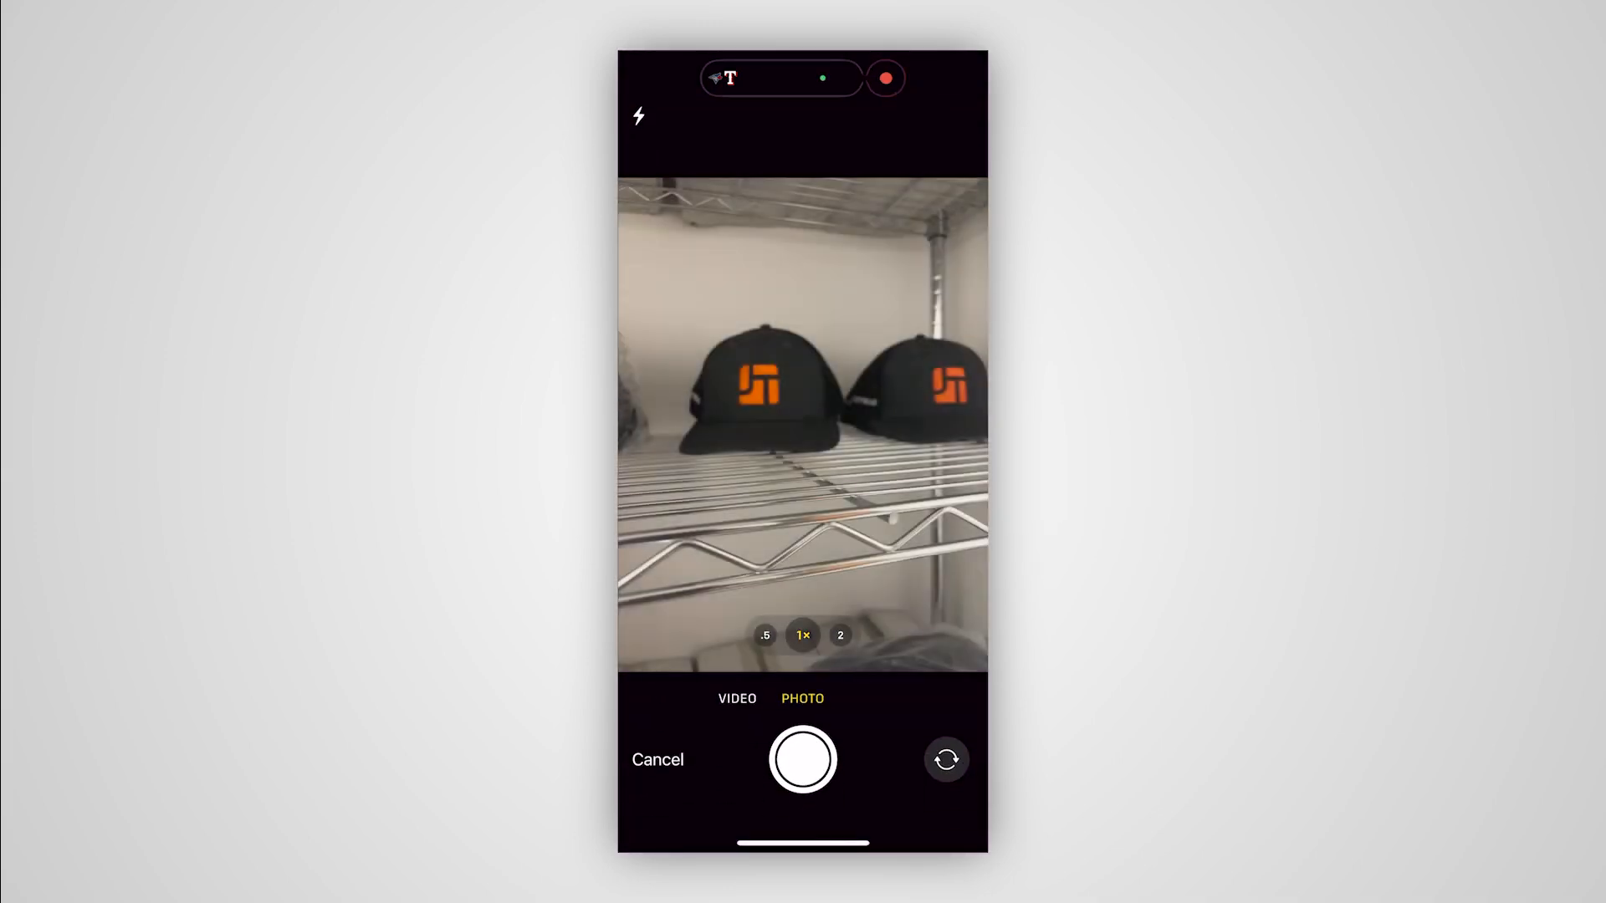
left_click(936, 787)
left_click(804, 792)
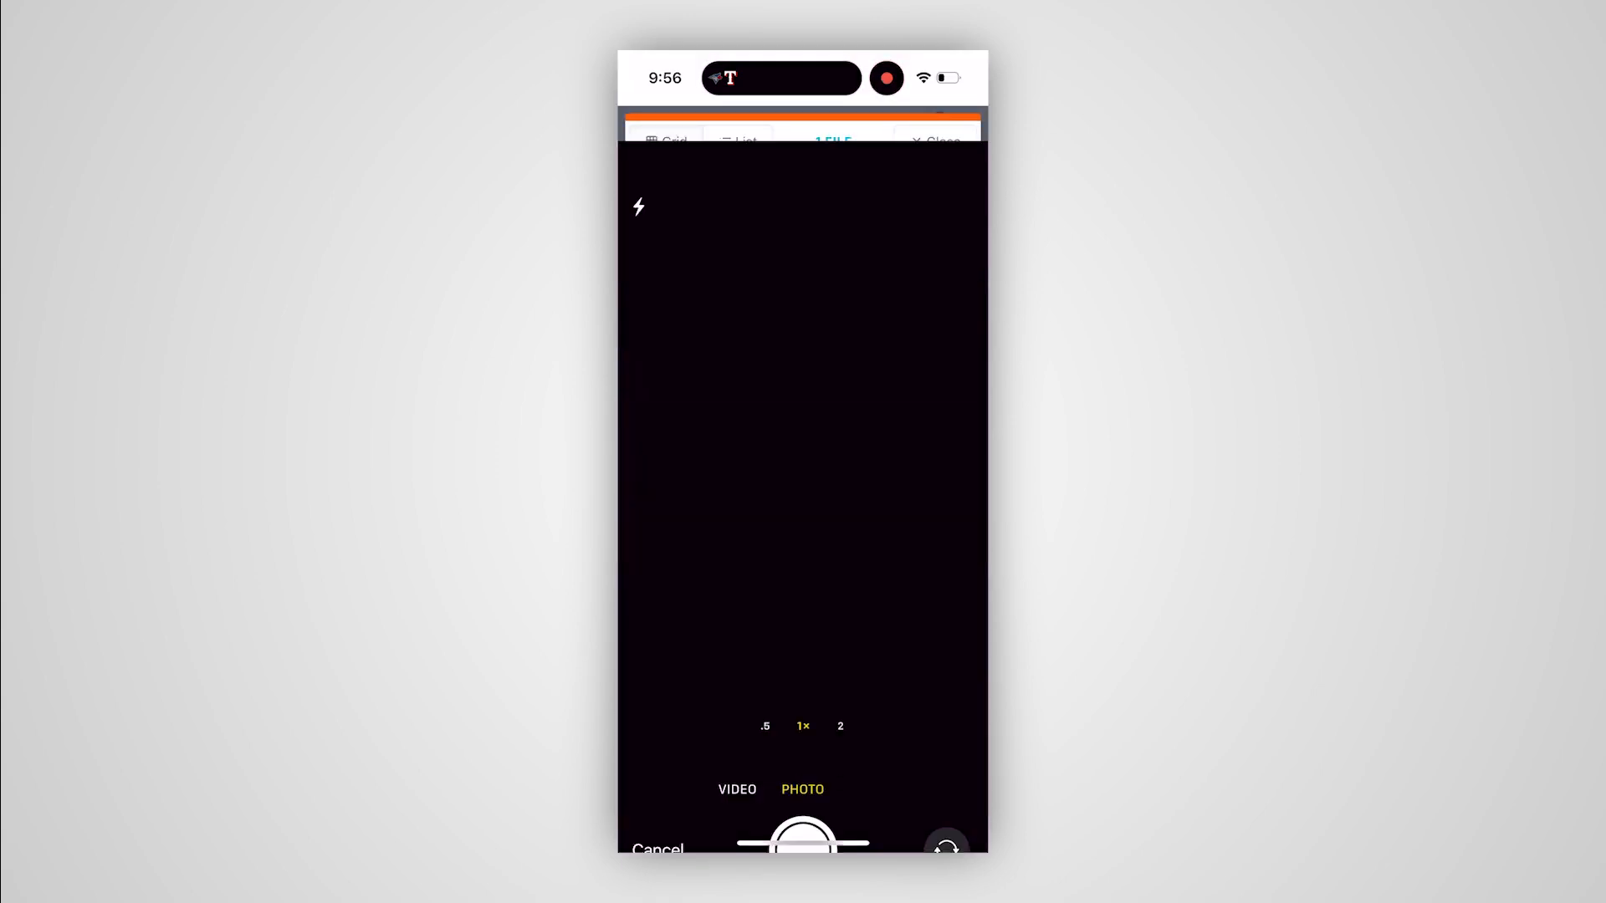
left_click(802, 759)
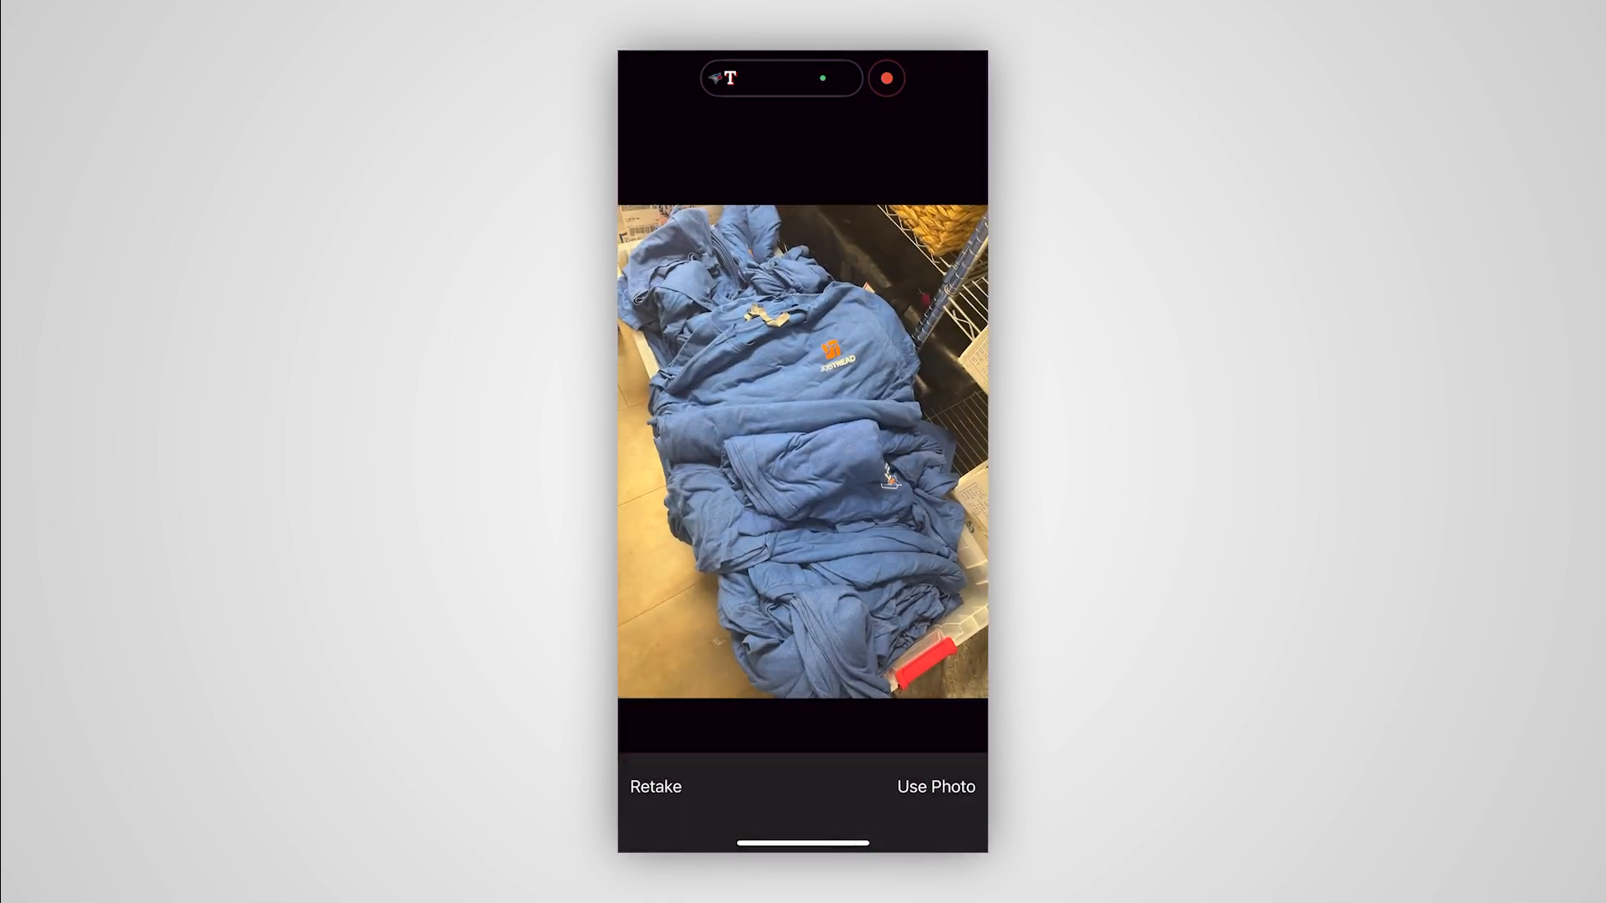
left_click(936, 786)
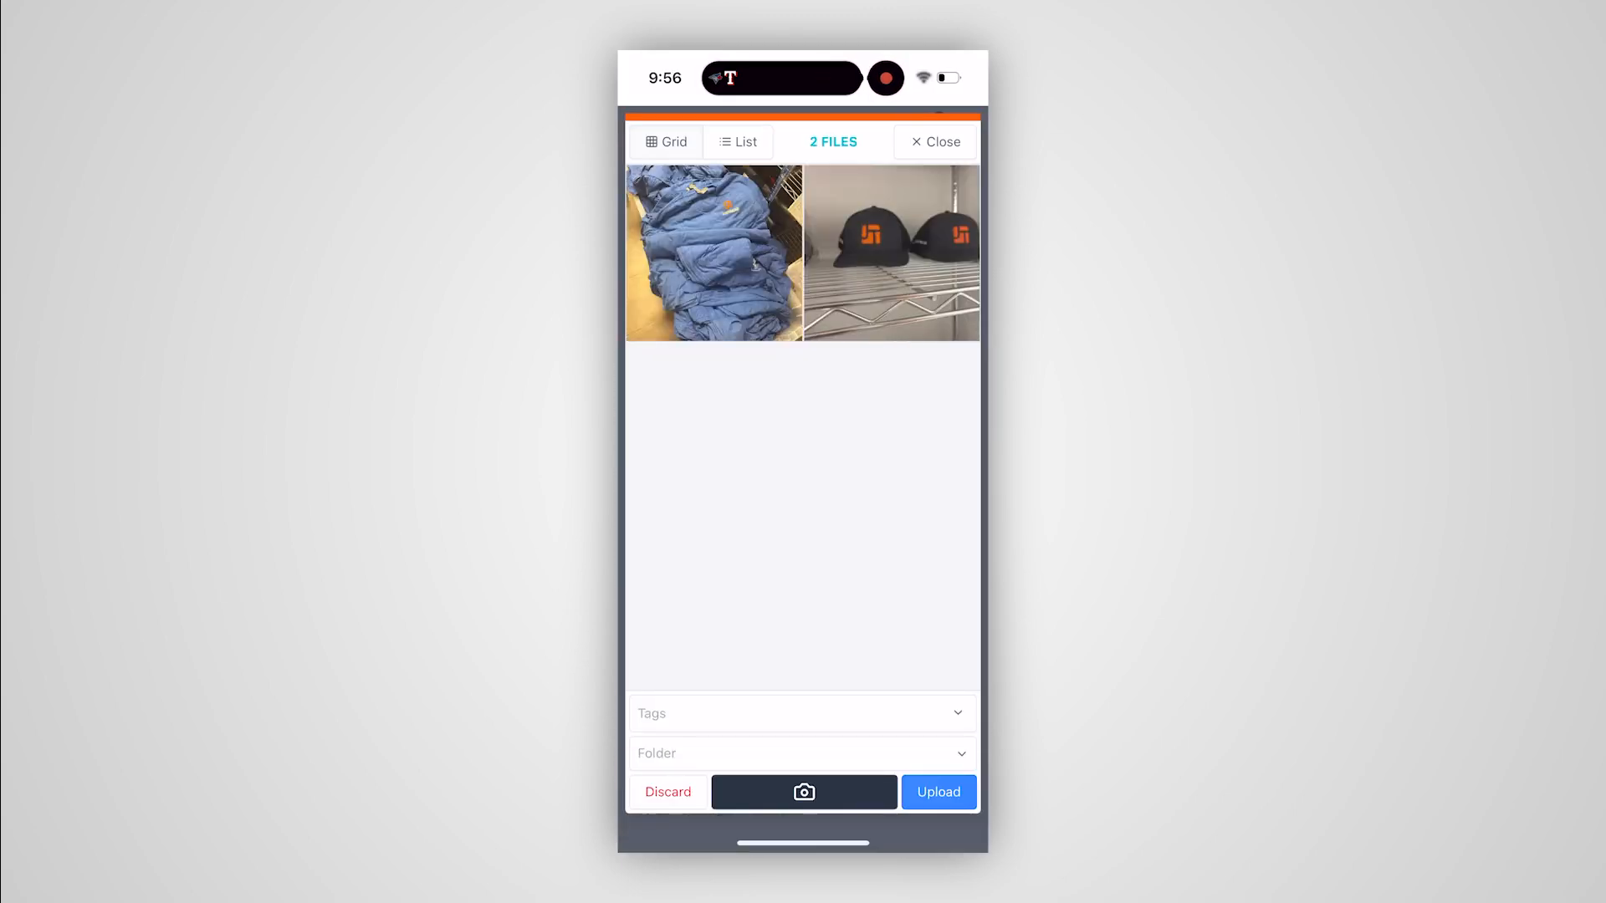
Record a short video, upload it with the two photos, and save the daily log
left_click(804, 792)
left_click(735, 698)
left_click(802, 760)
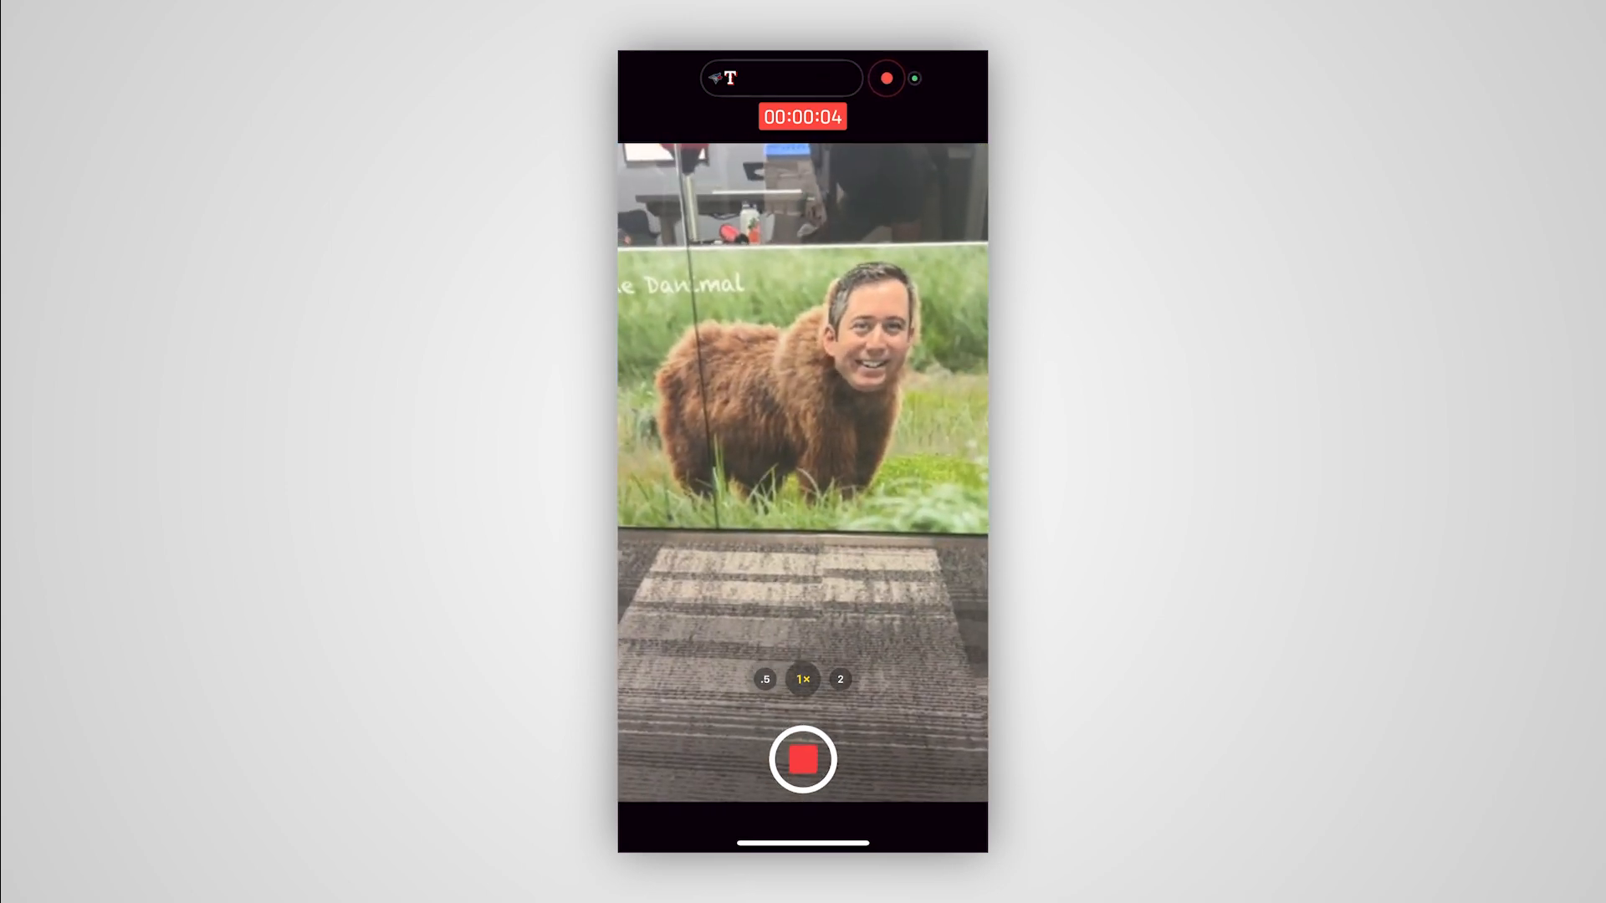
left_click(802, 759)
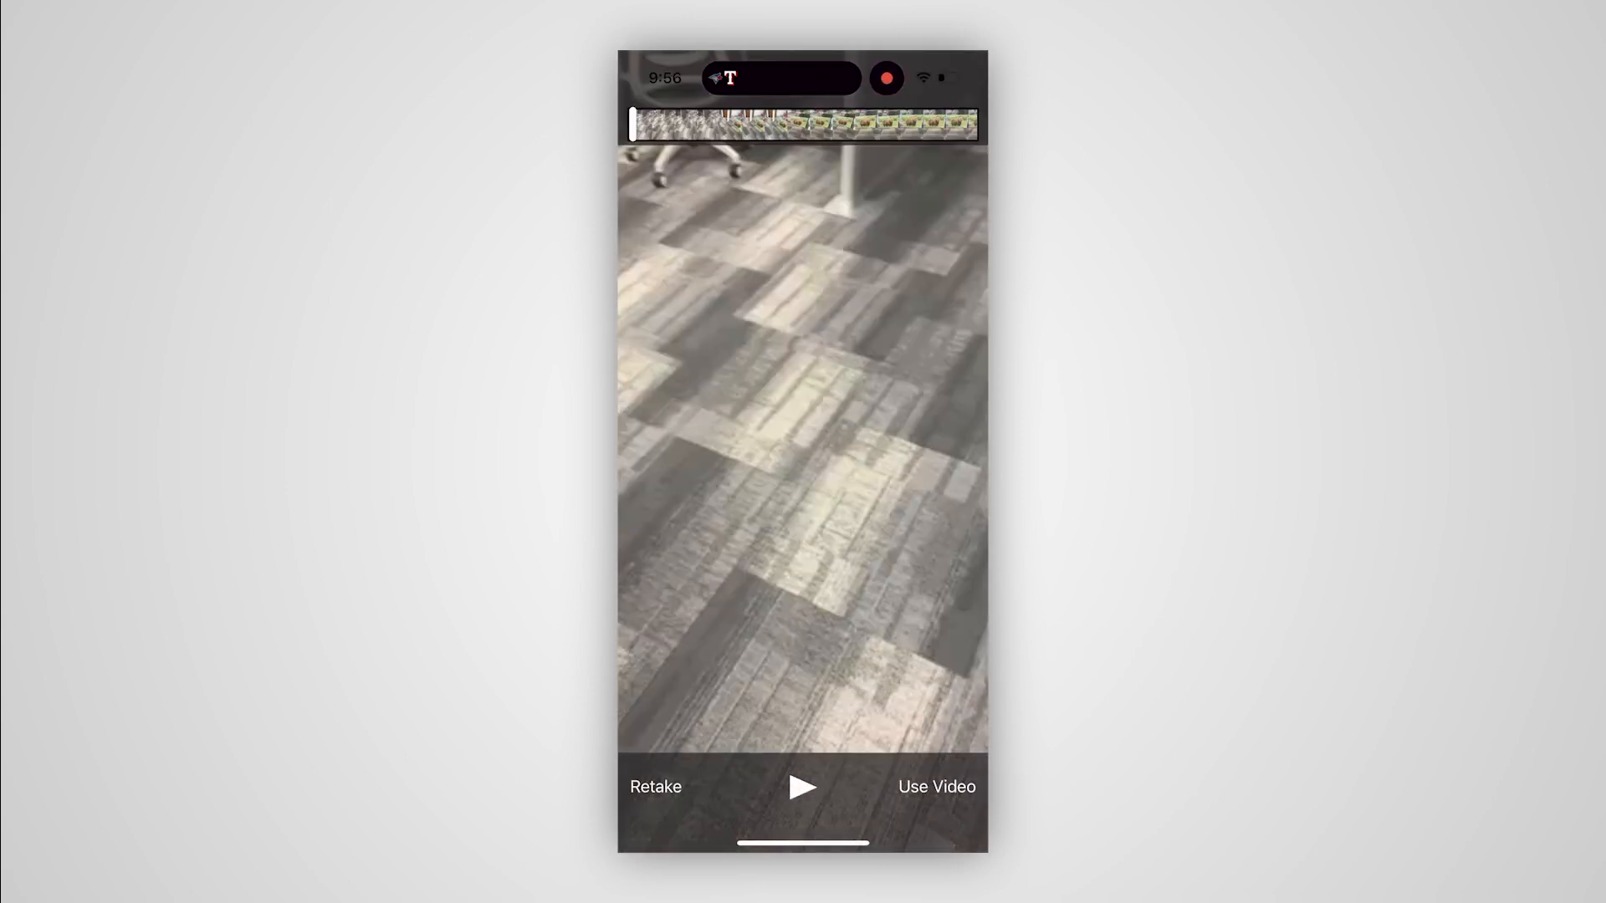
left_click(936, 786)
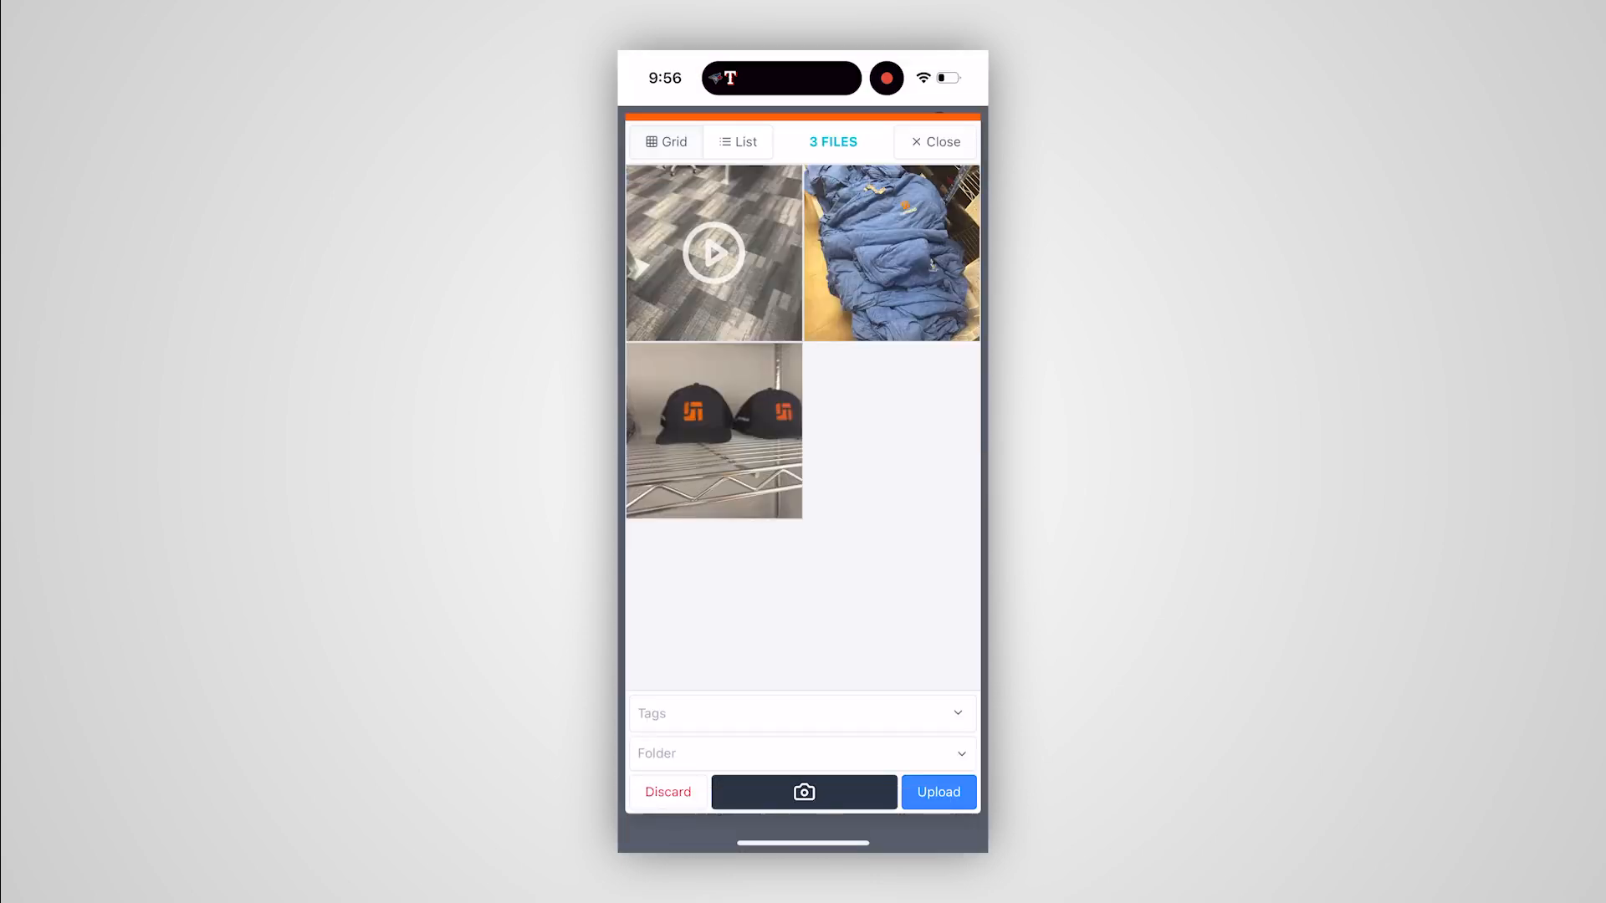
left_click(939, 792)
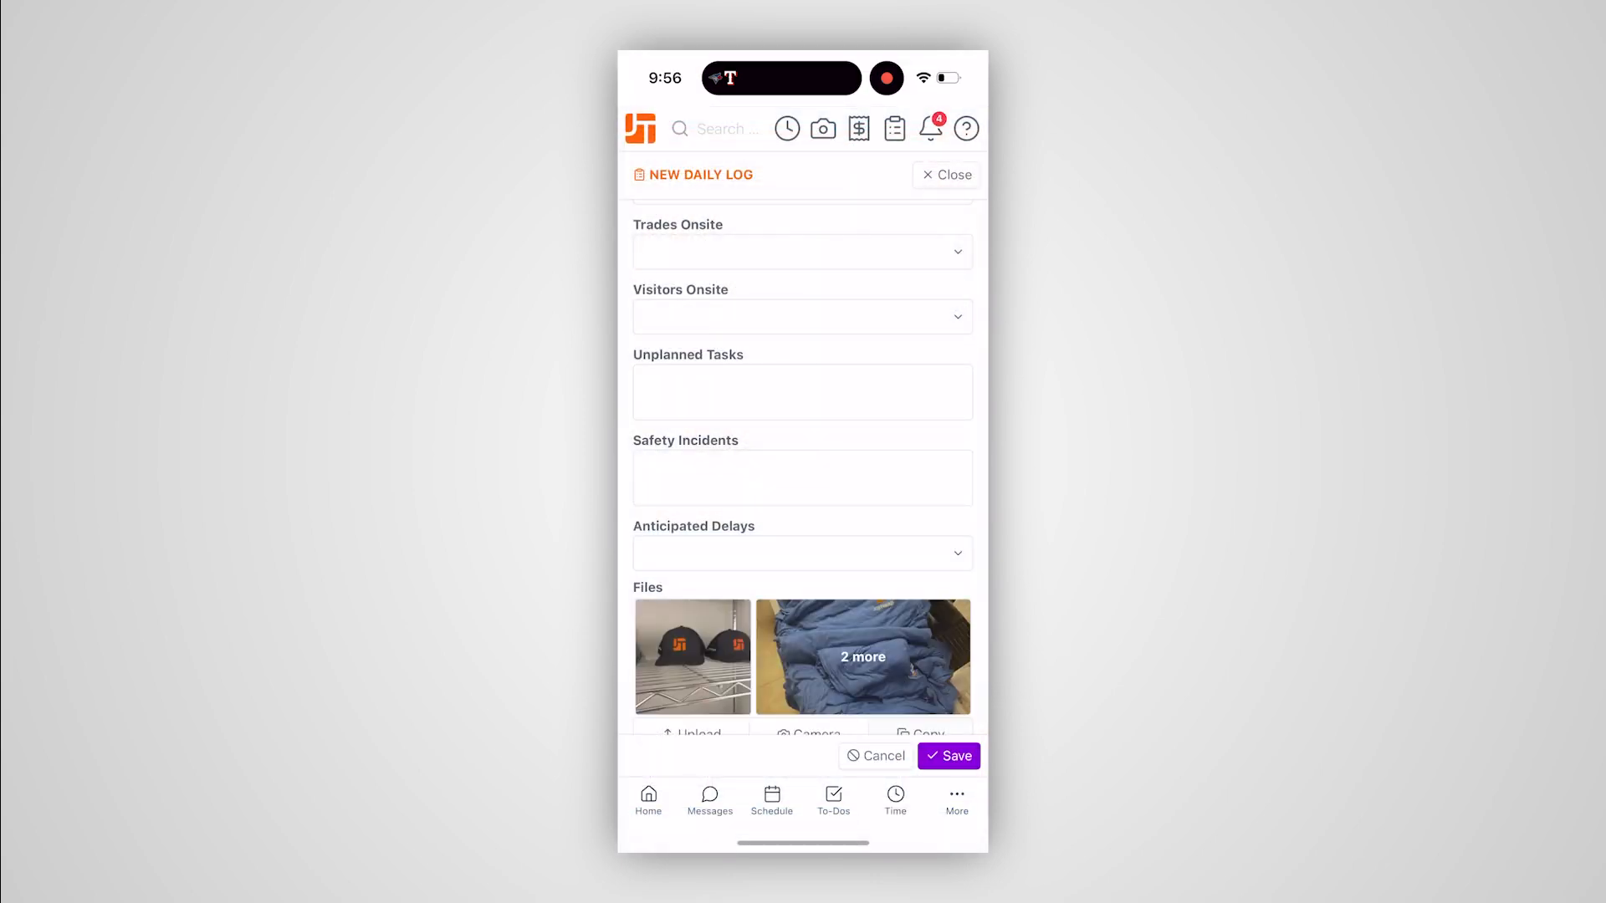
left_click(949, 756)
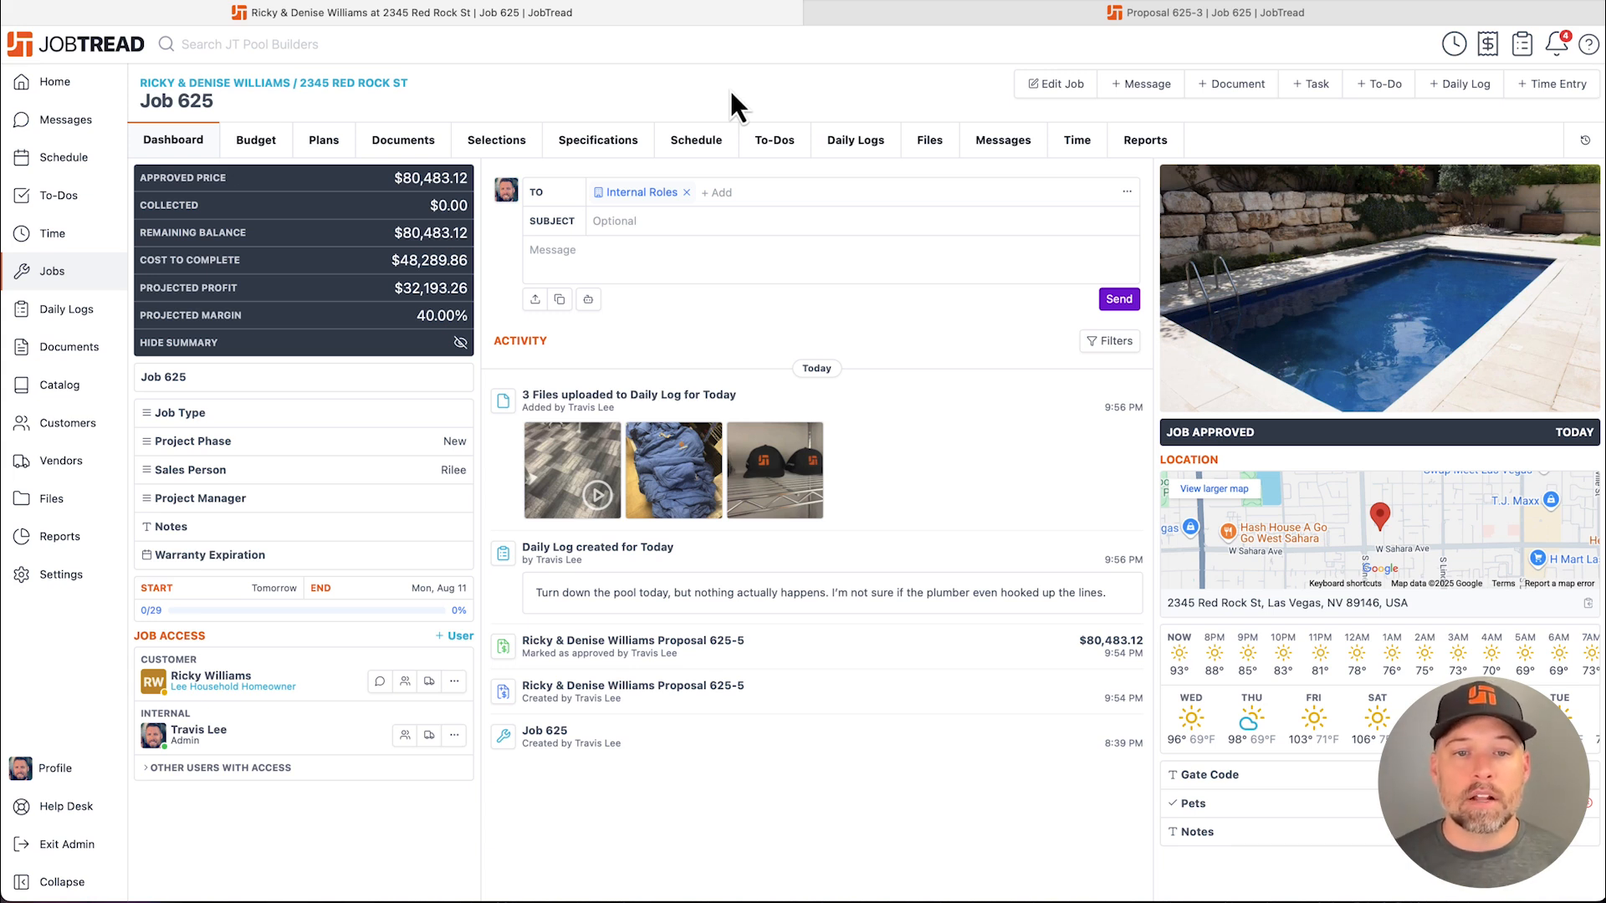
View Job 625's files as a grid and examine the folder and tag options for Photo 2
left_click(846, 144)
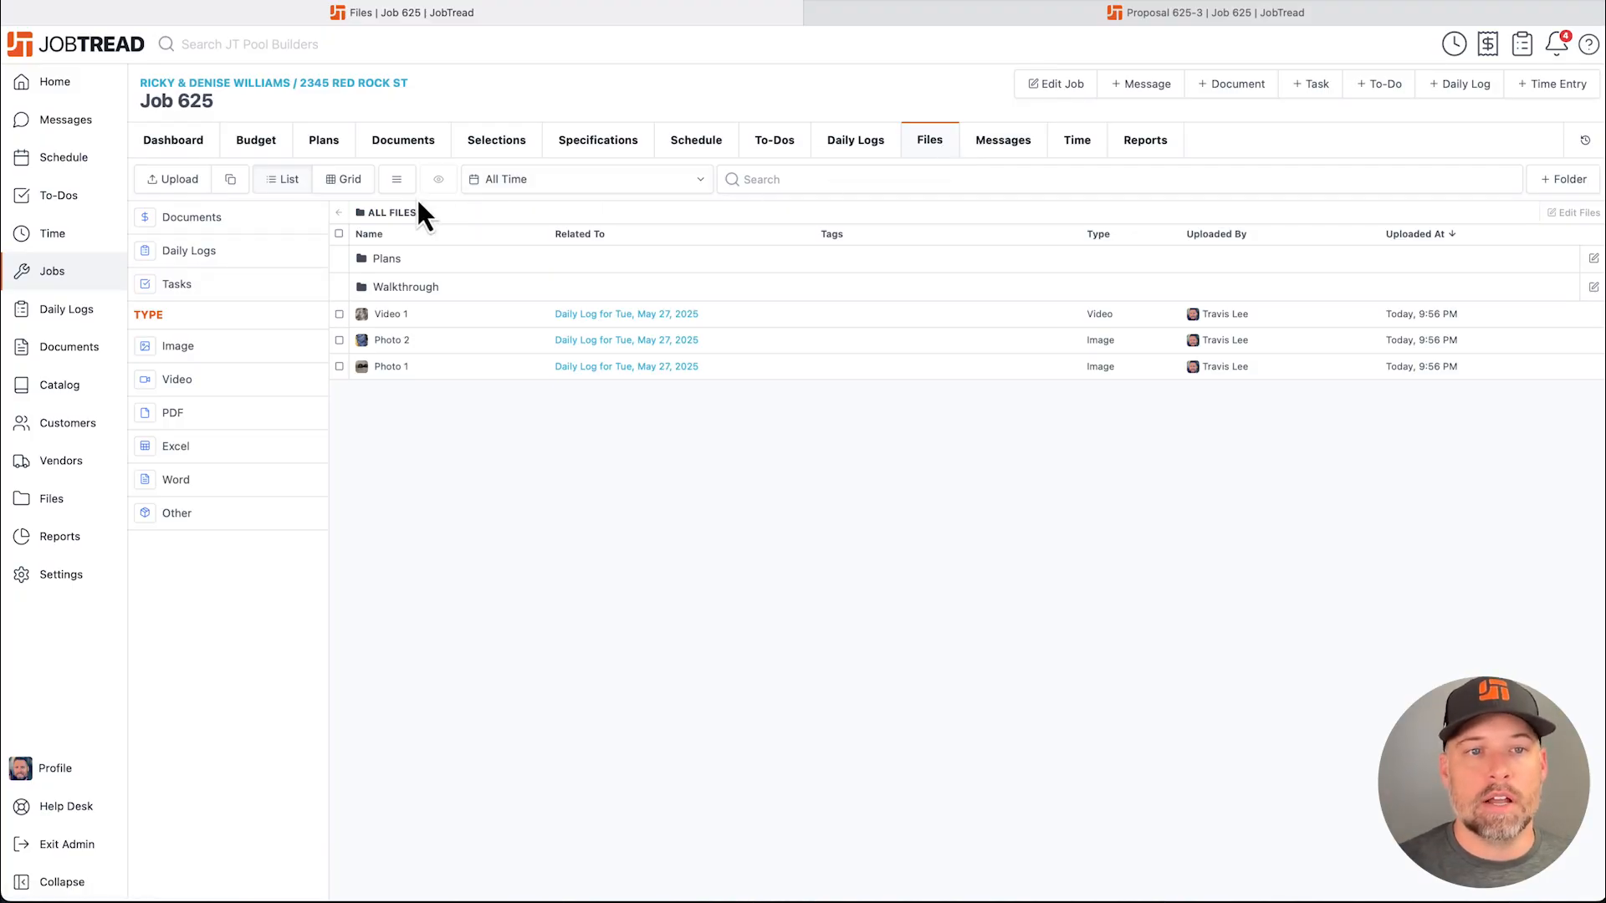
left_click(368, 186)
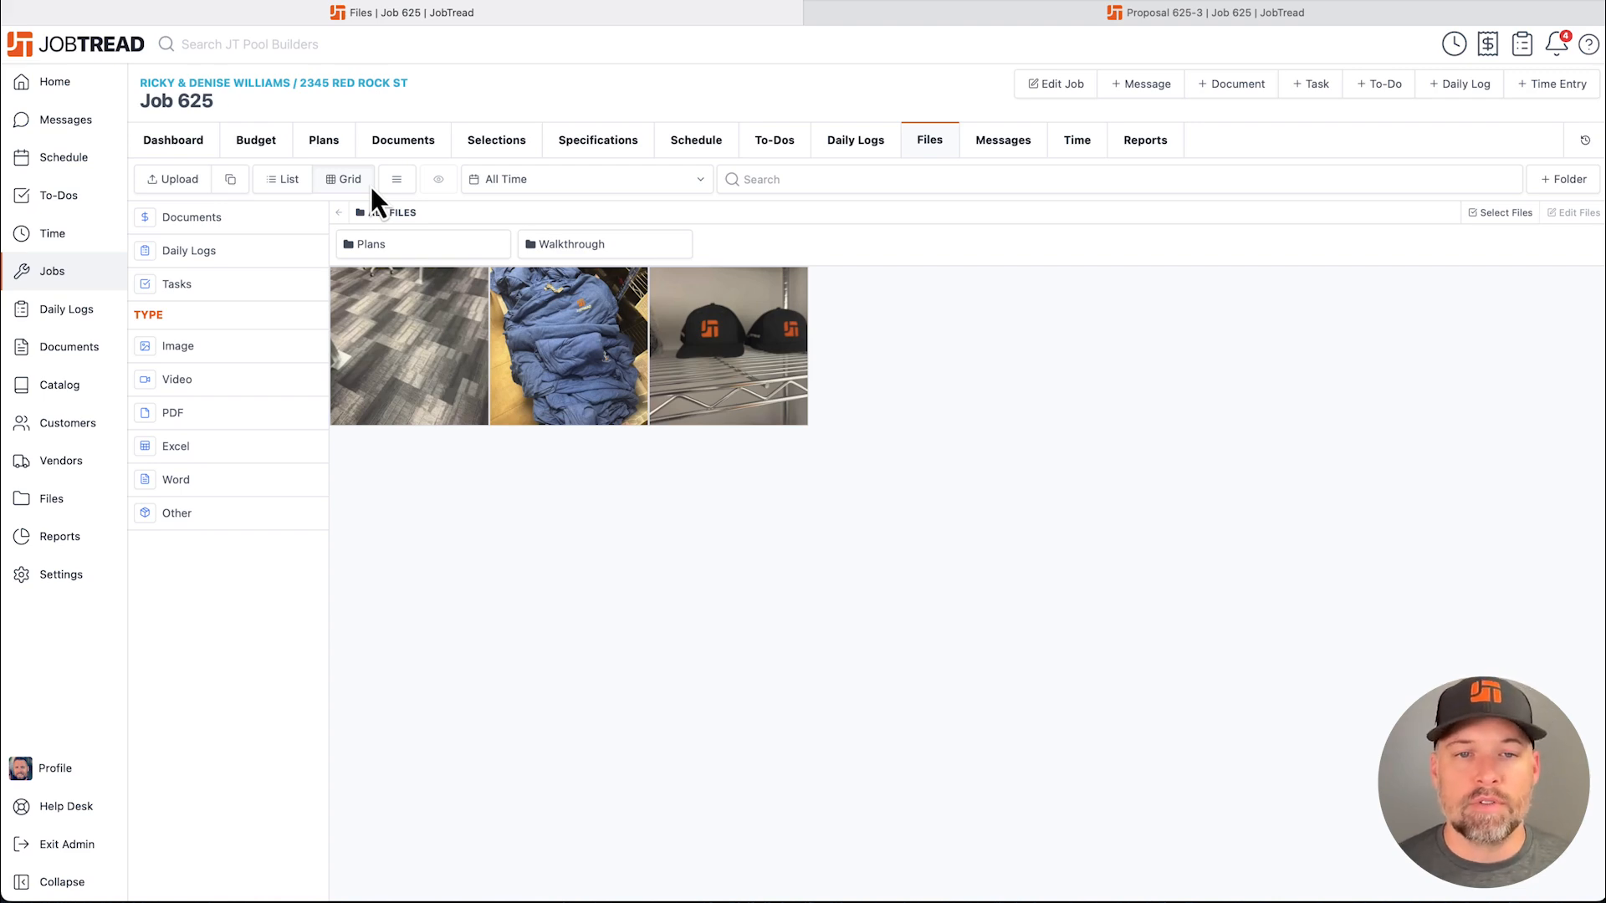
left_click(589, 350)
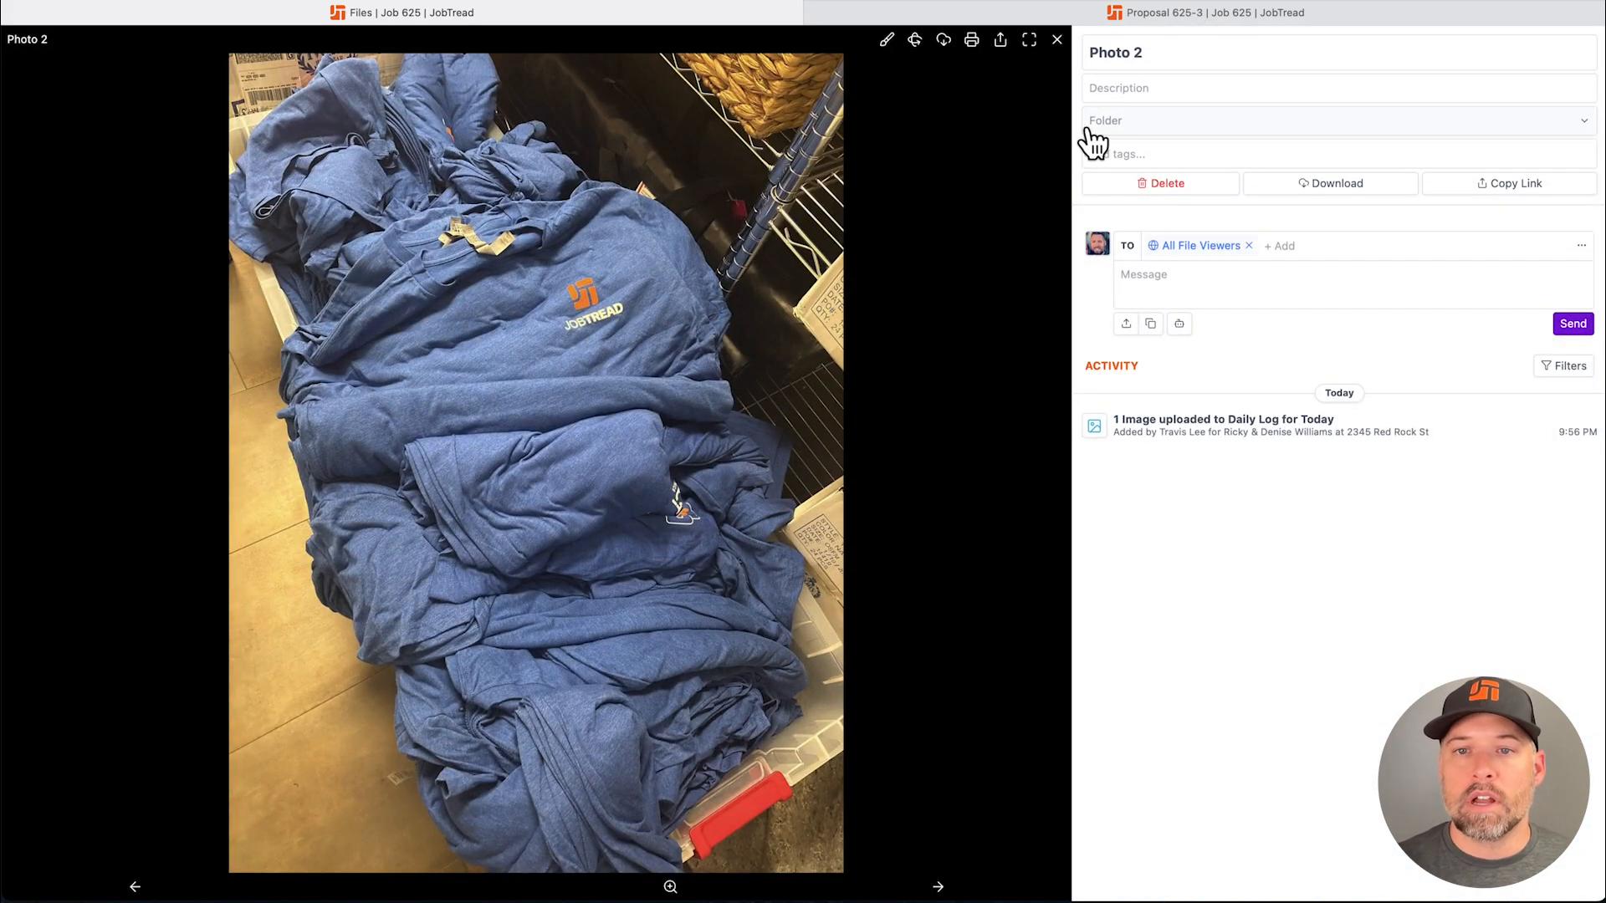
left_click(1127, 129)
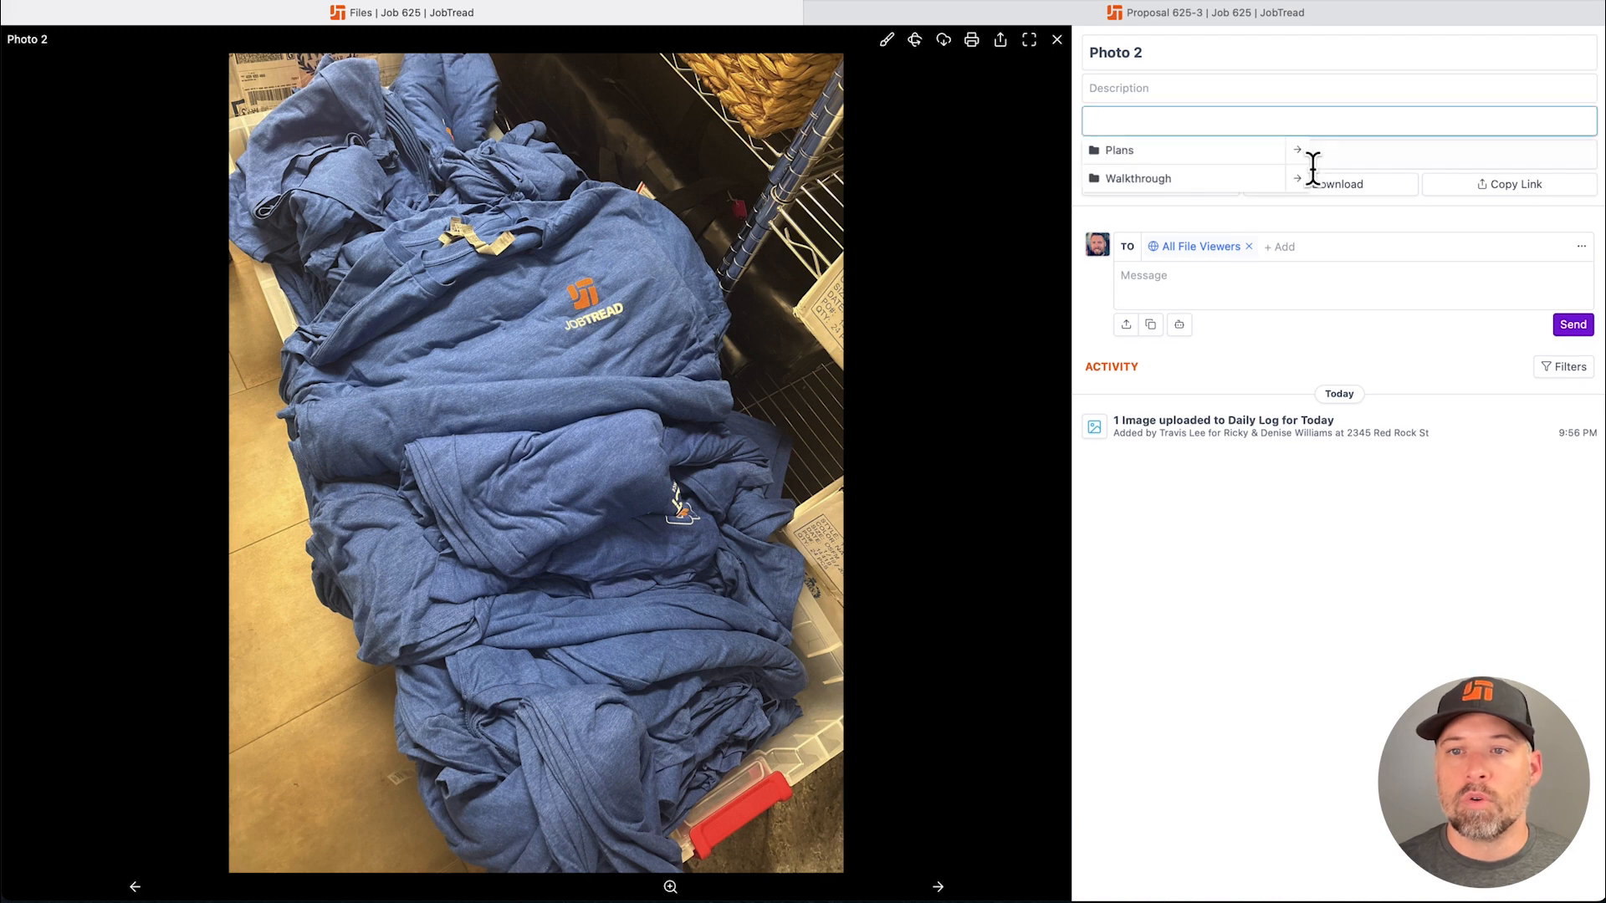
left_click(1339, 153)
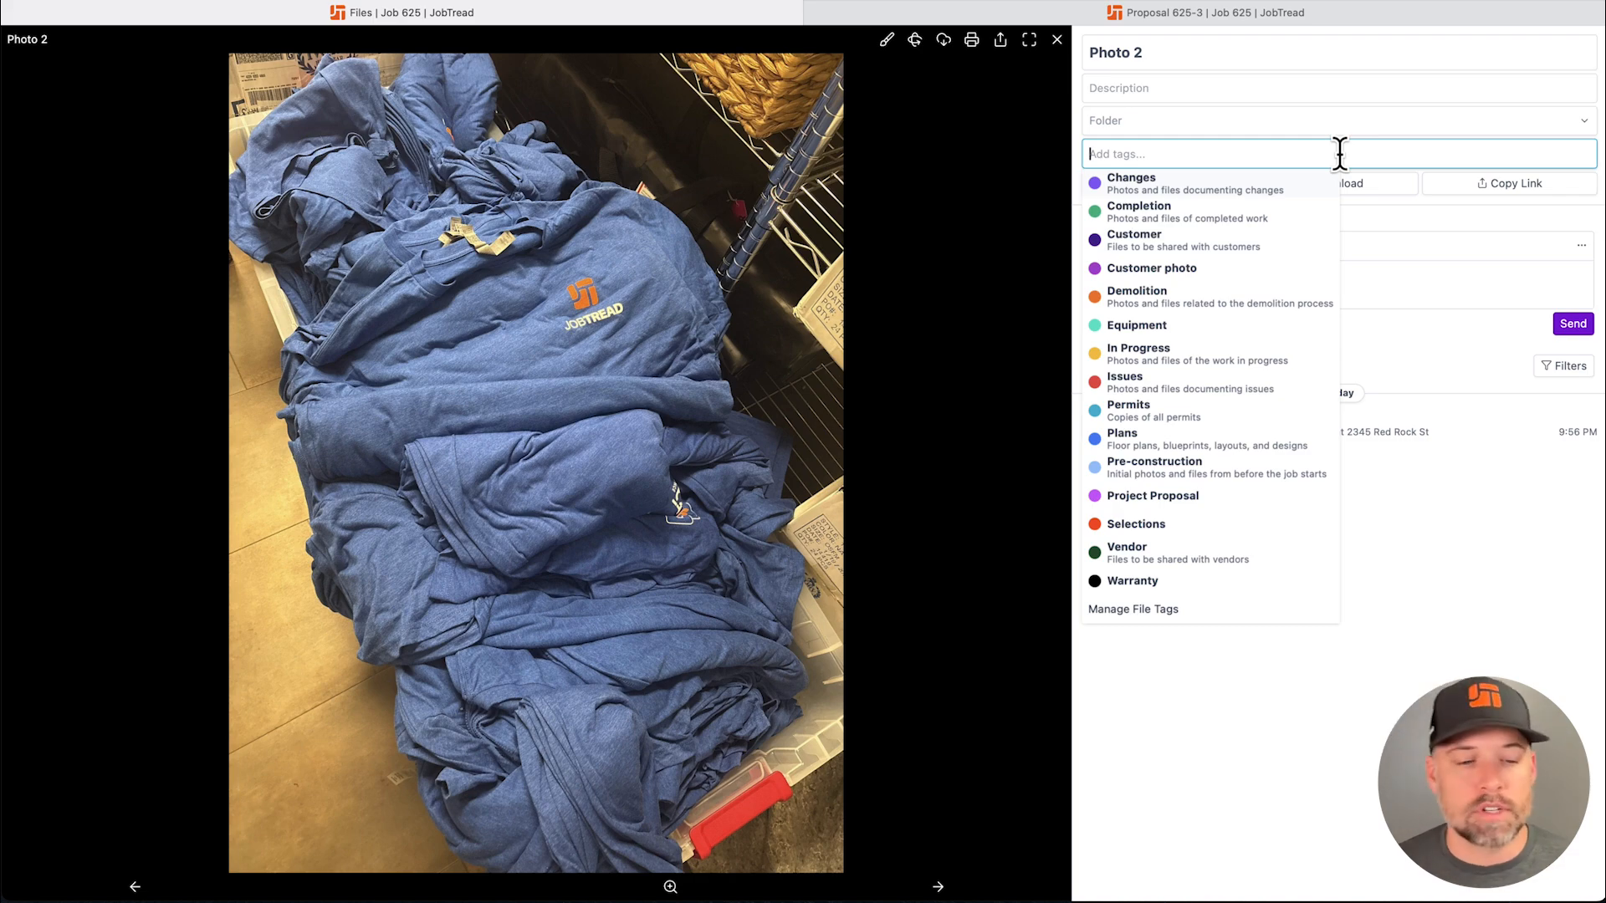
left_click(1340, 154)
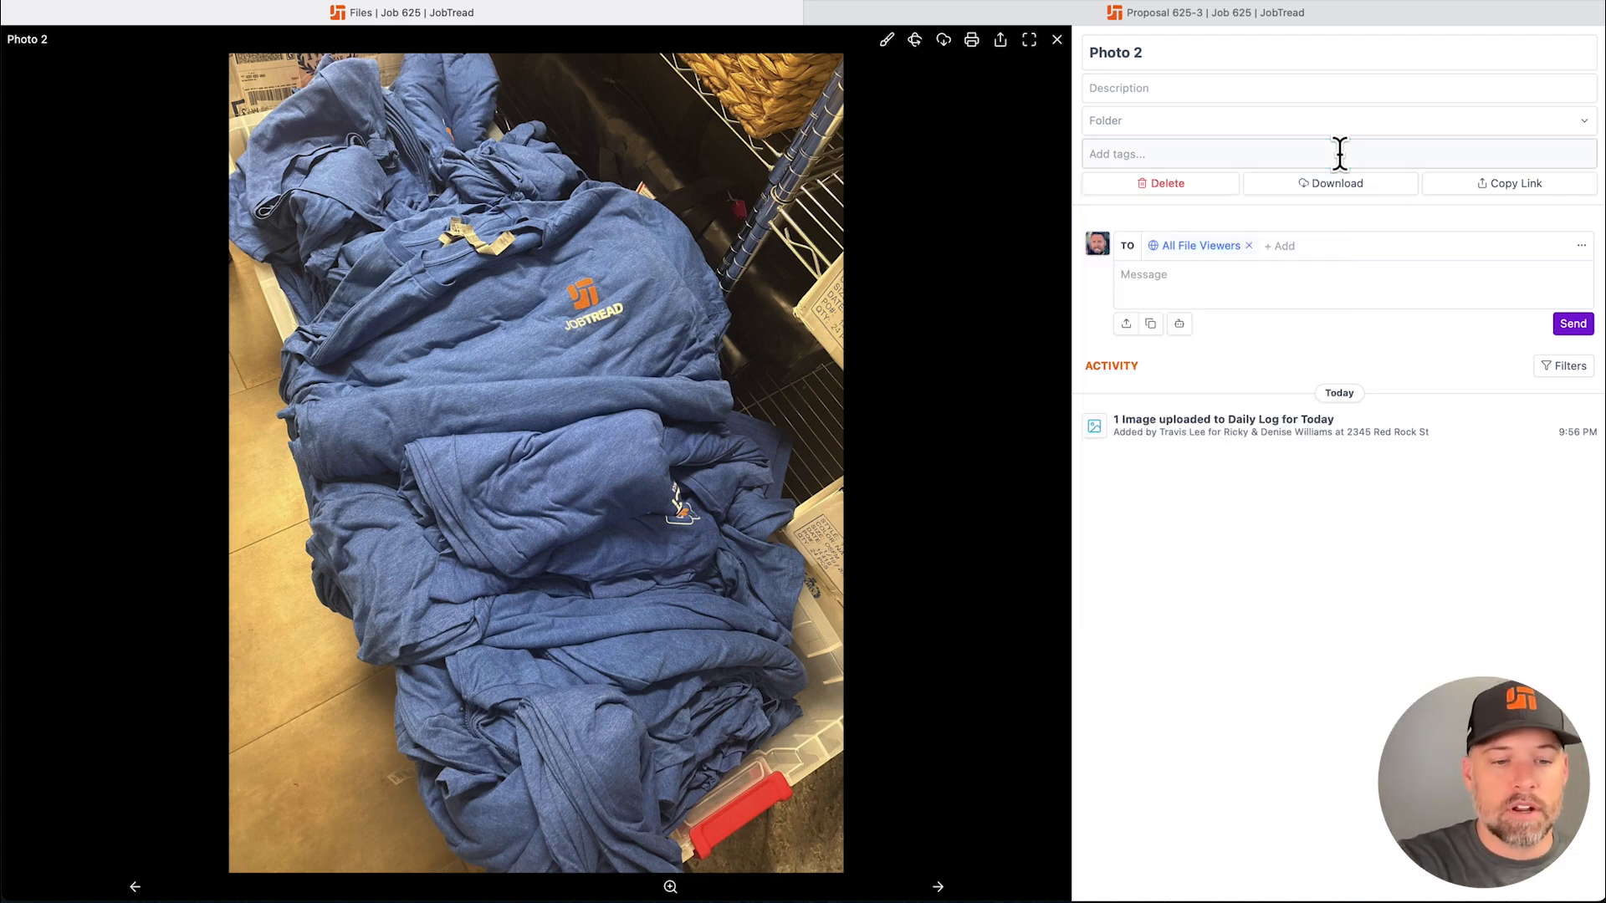
key("Escape")
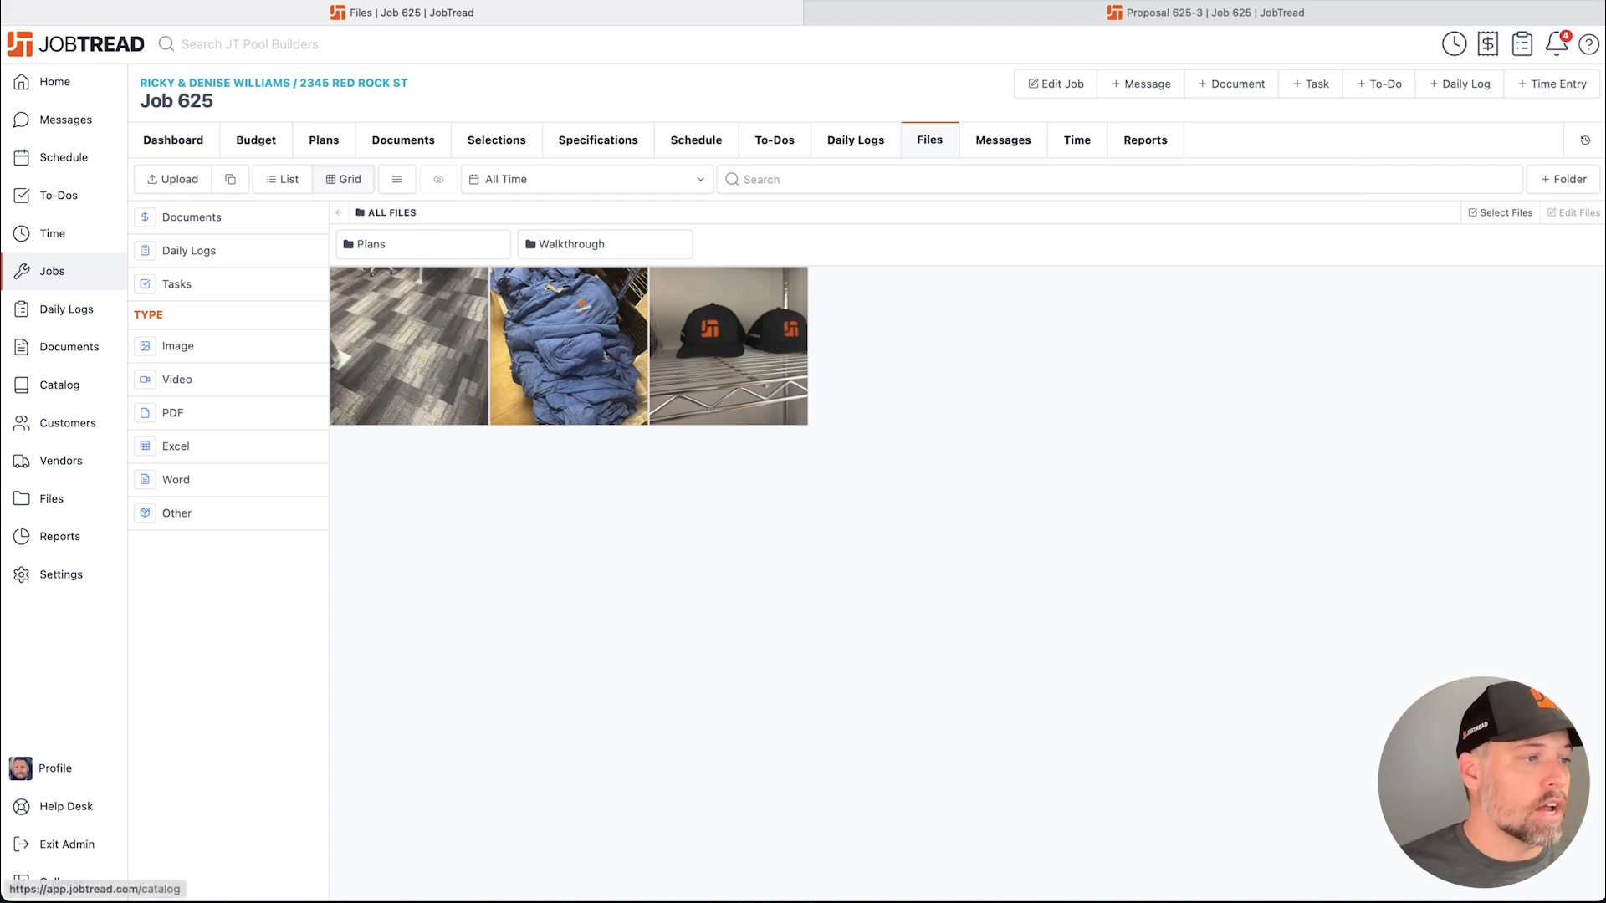
Upload the images deck color 1.jpg through deck color 4.jpg from Finder into Job 625's files
key("super+Tab")
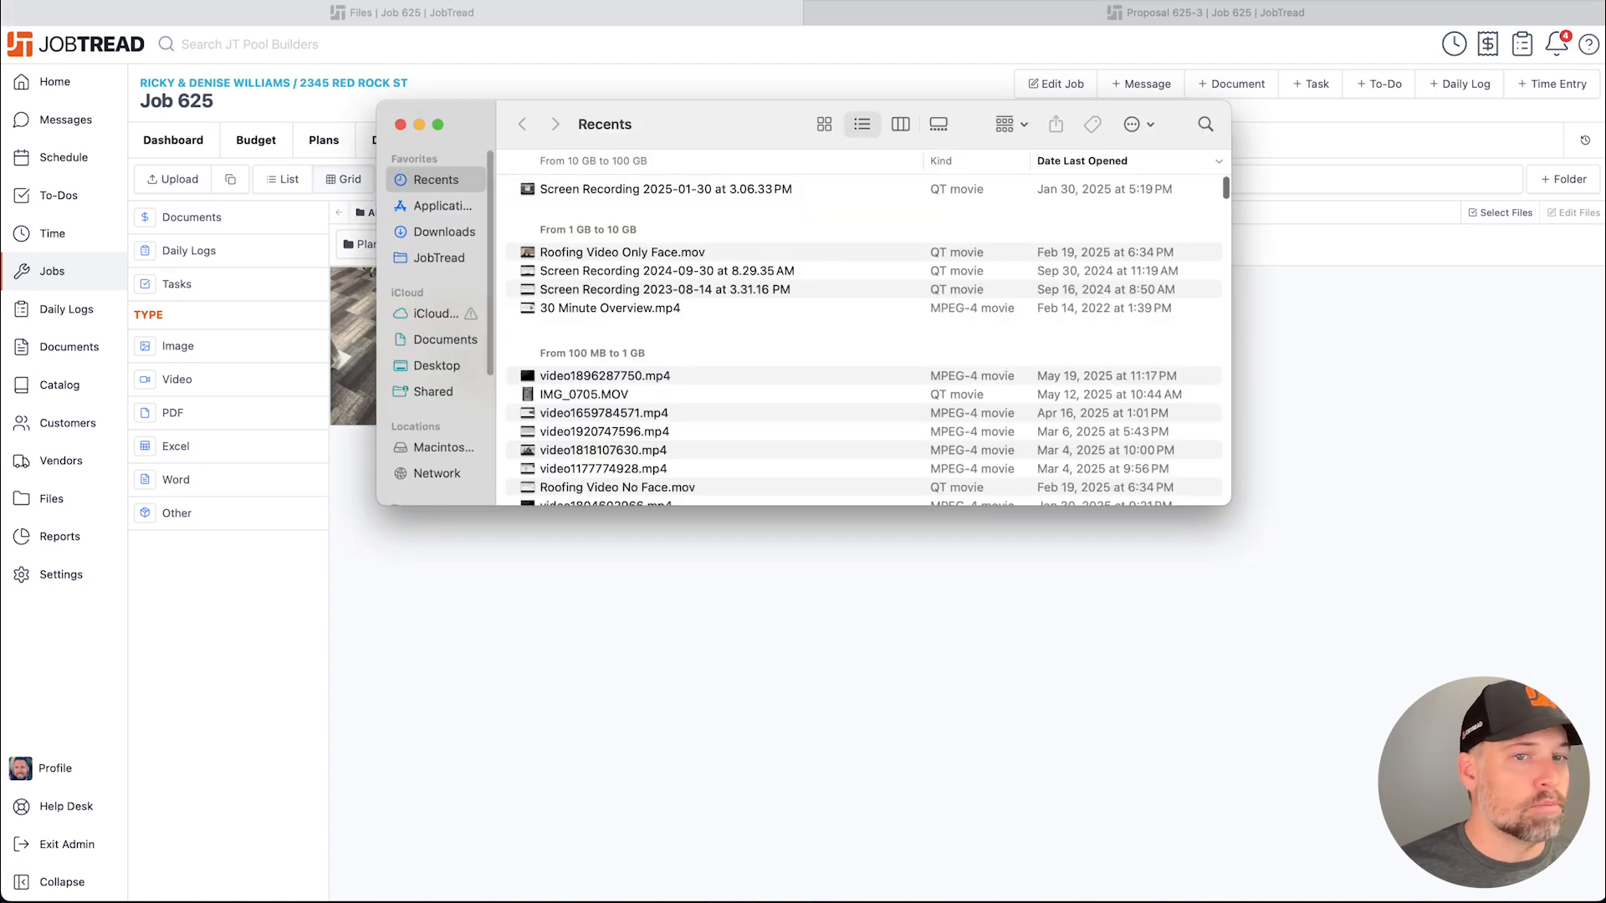
left_click(428, 258)
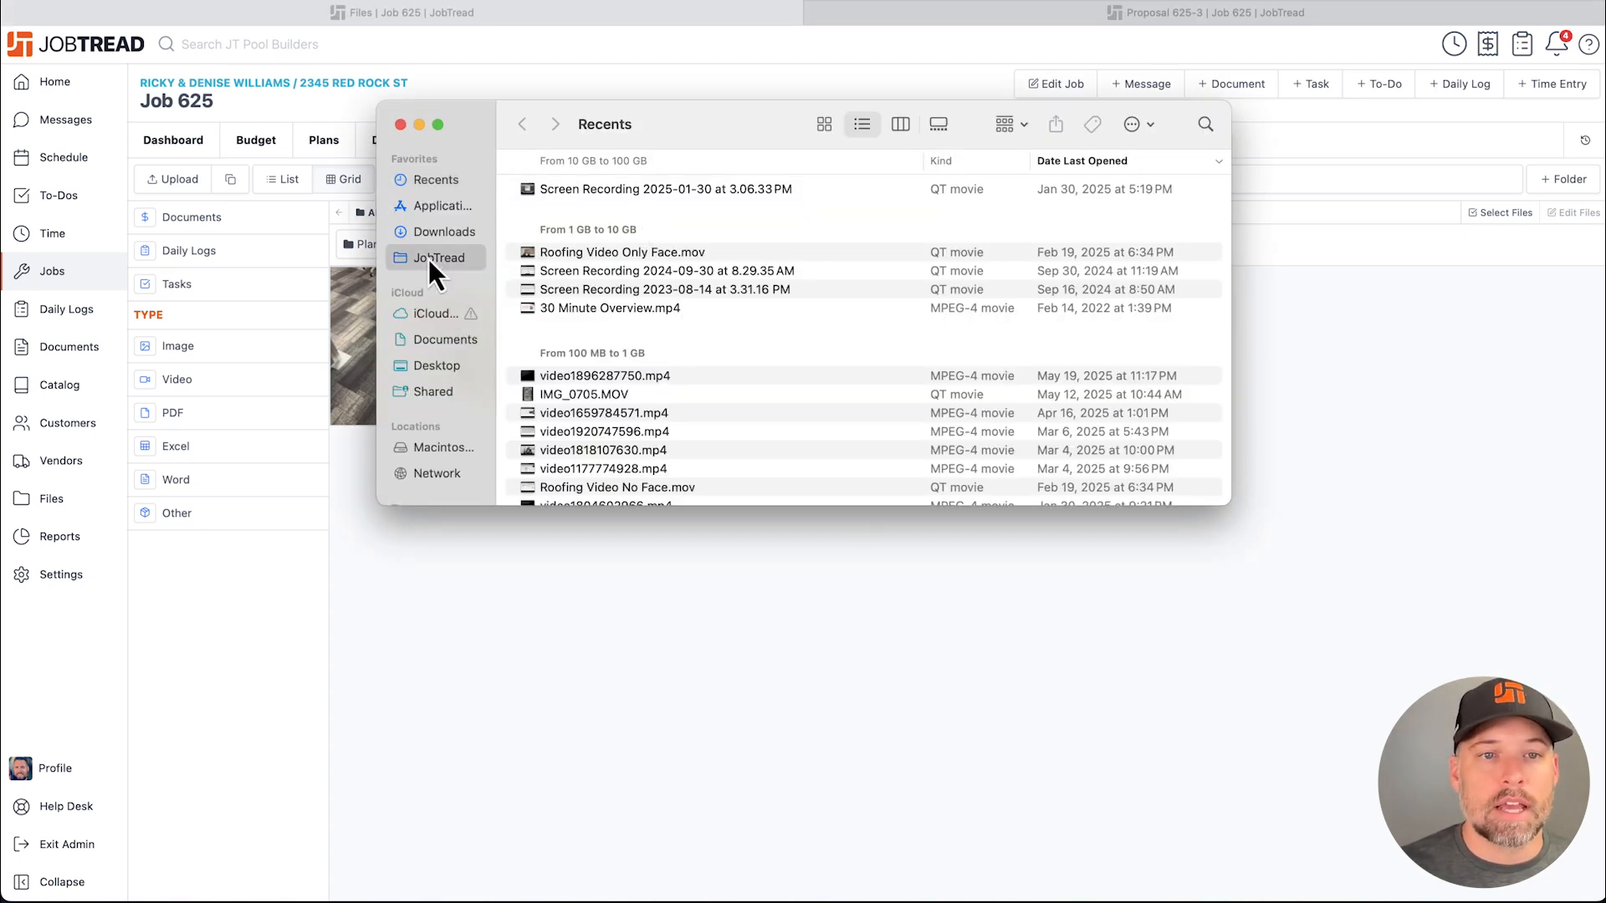
left_click_drag(711, 135, 217, 63)
key("super+Tab")
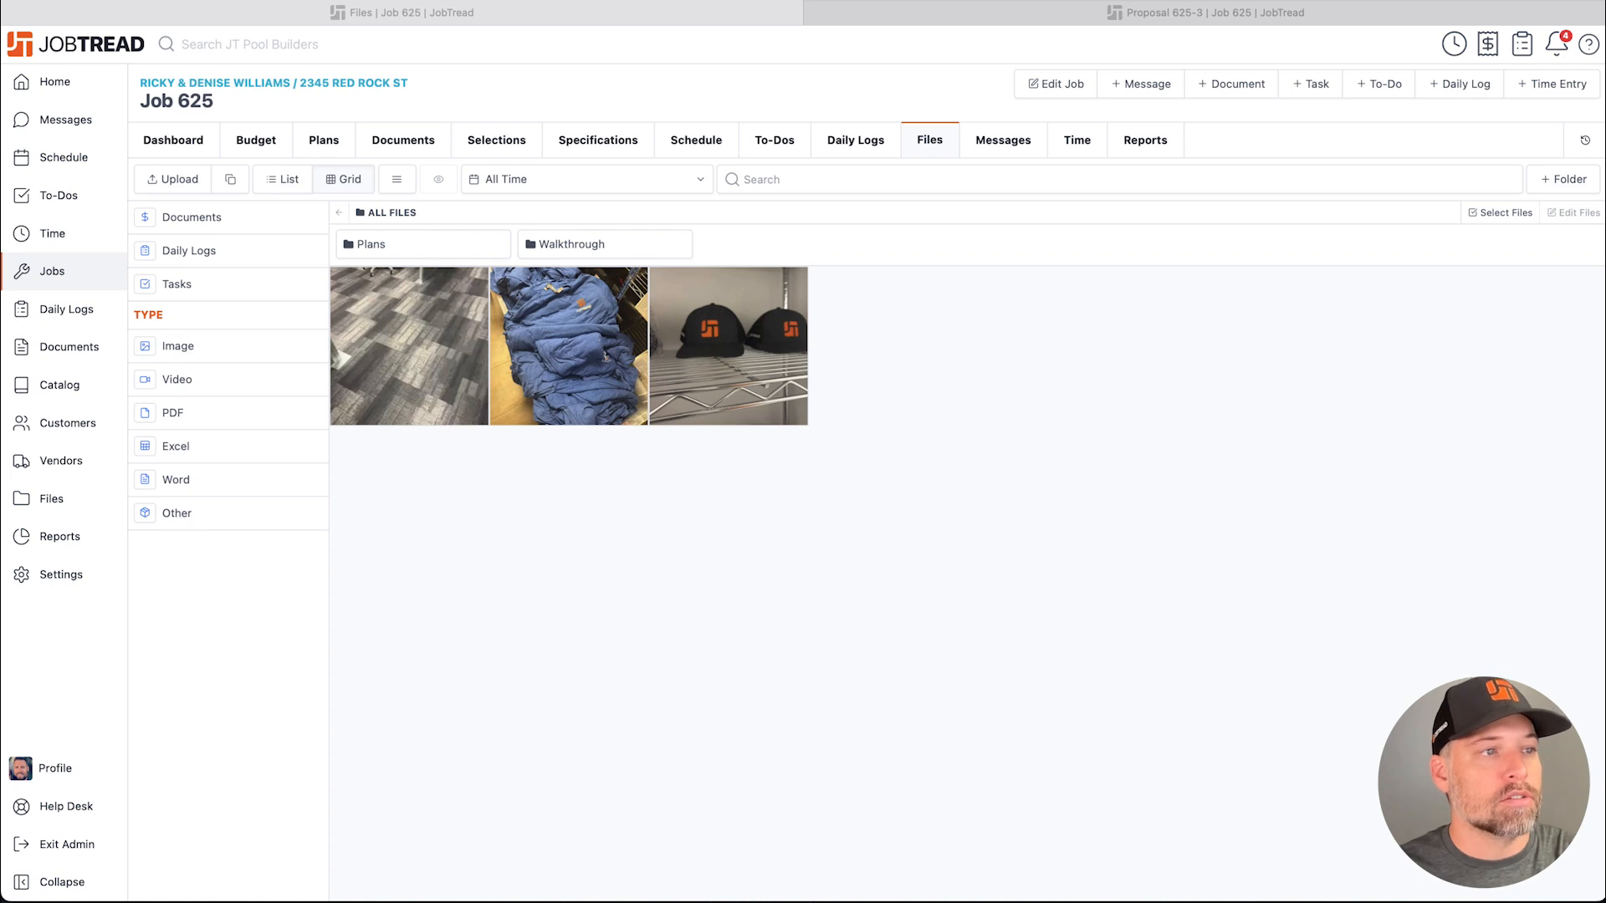
left_click_drag(34, 502, 460, 602)
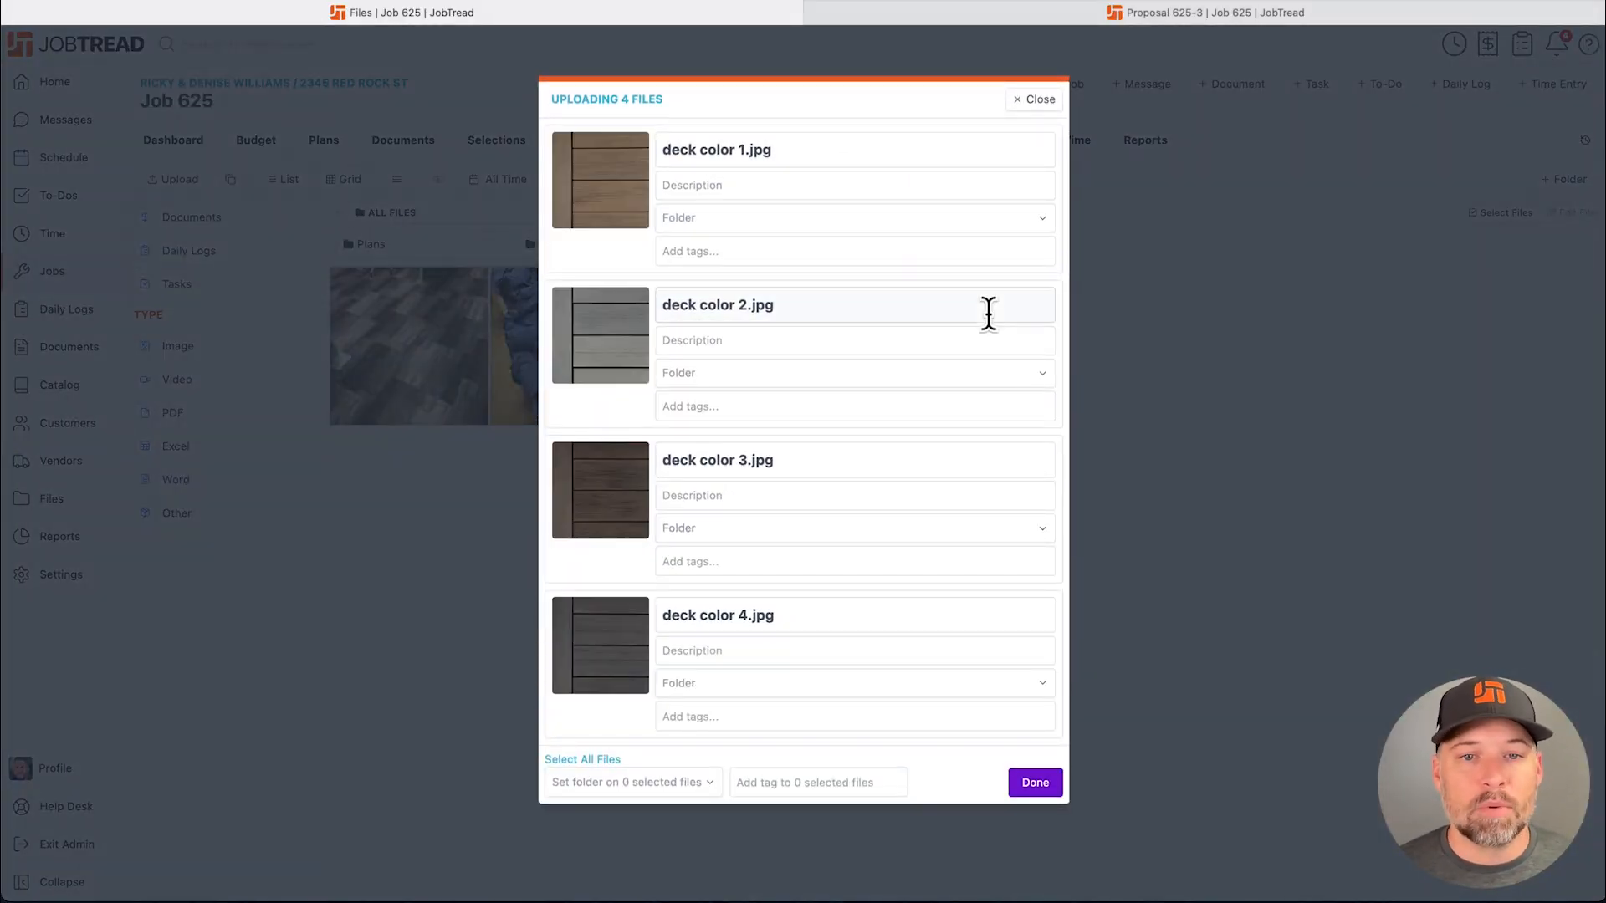
left_click(1034, 783)
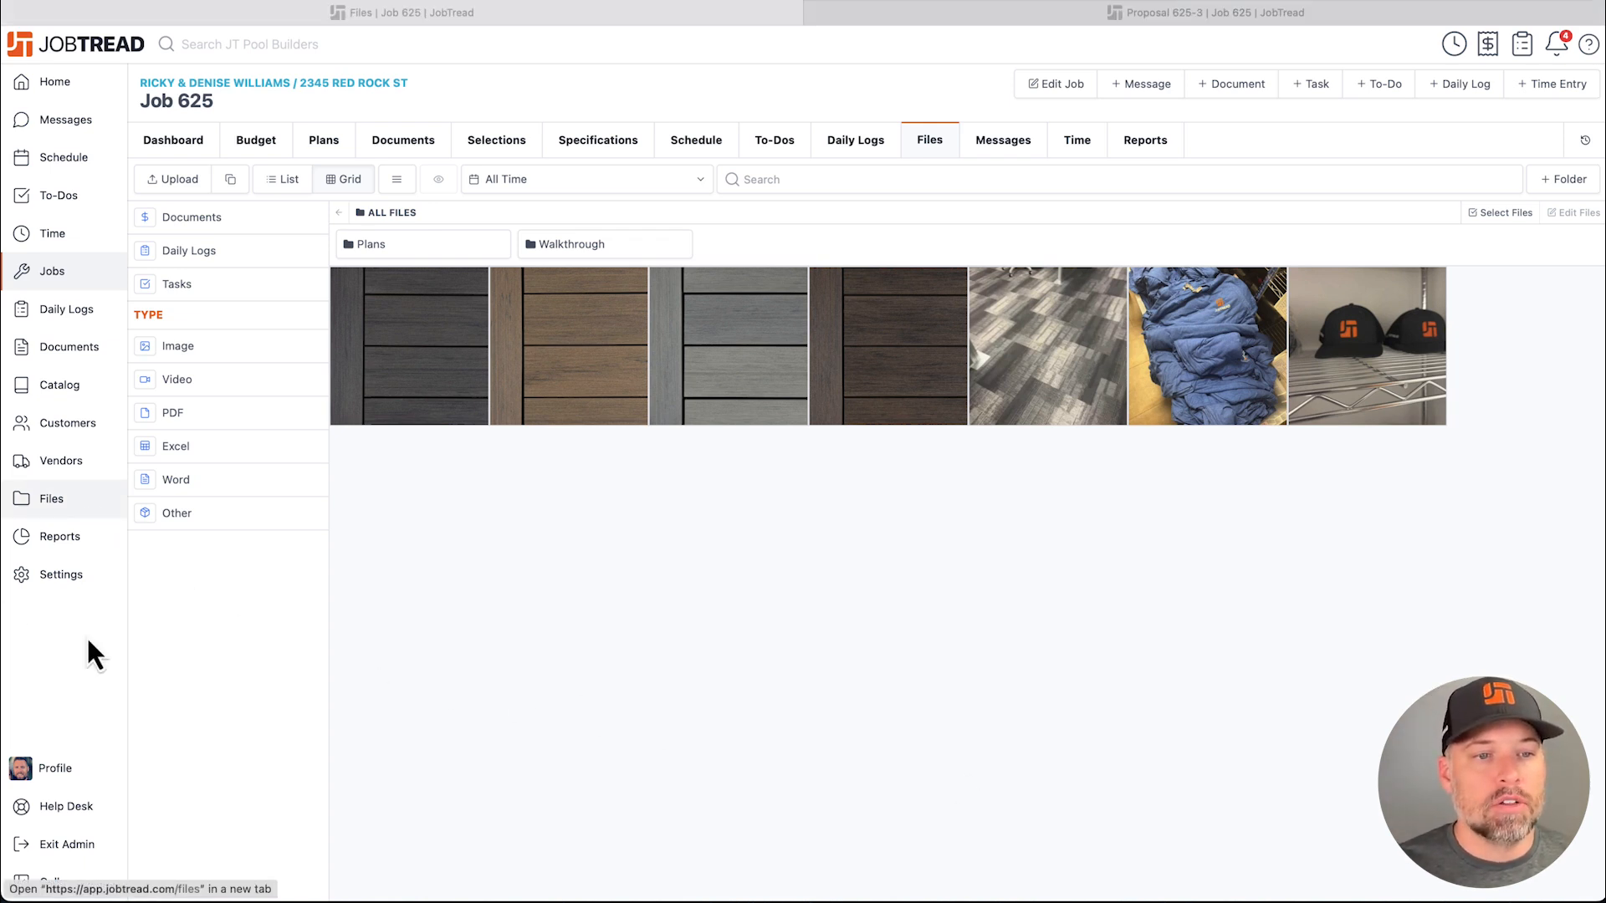
Show the organization-wide files and filter them by the Completion tag
left_click(83, 512)
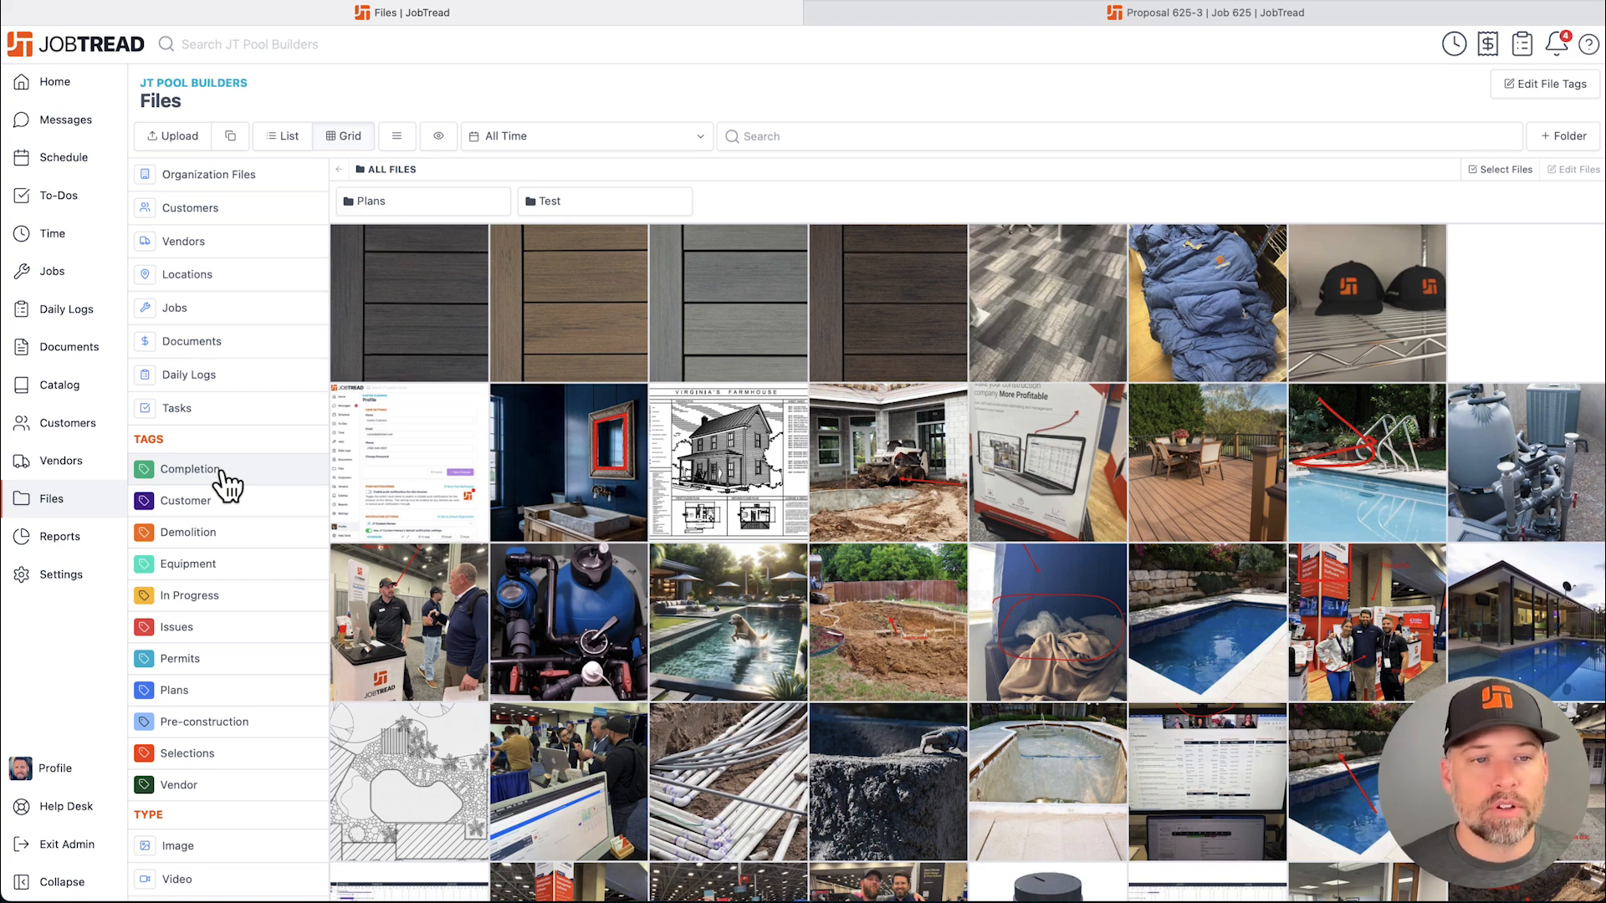
left_click(190, 469)
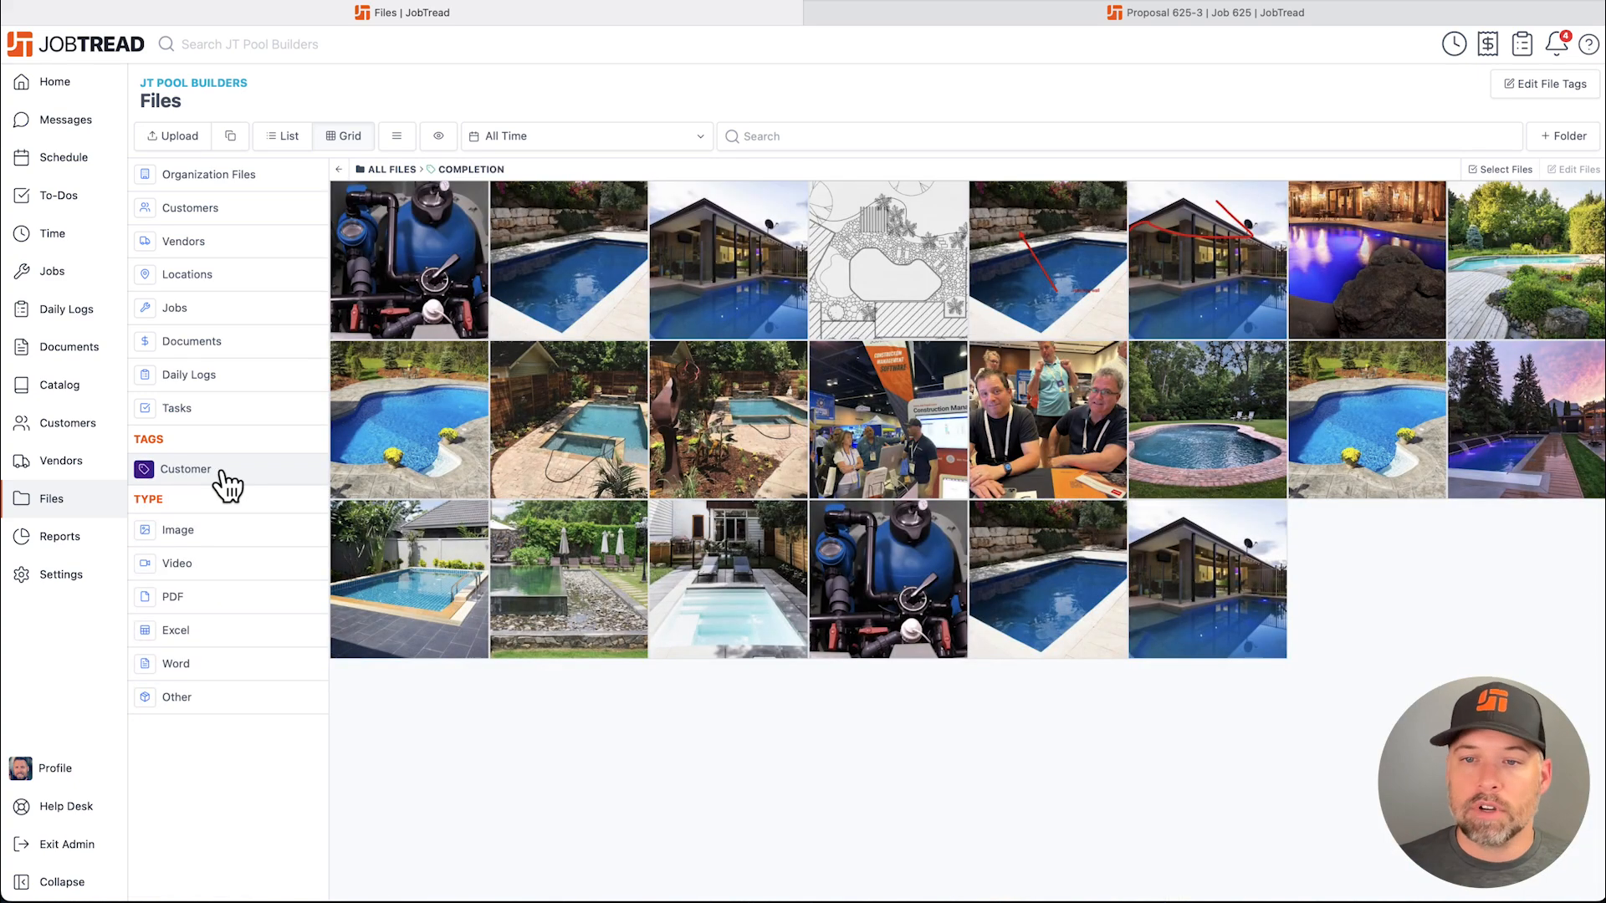